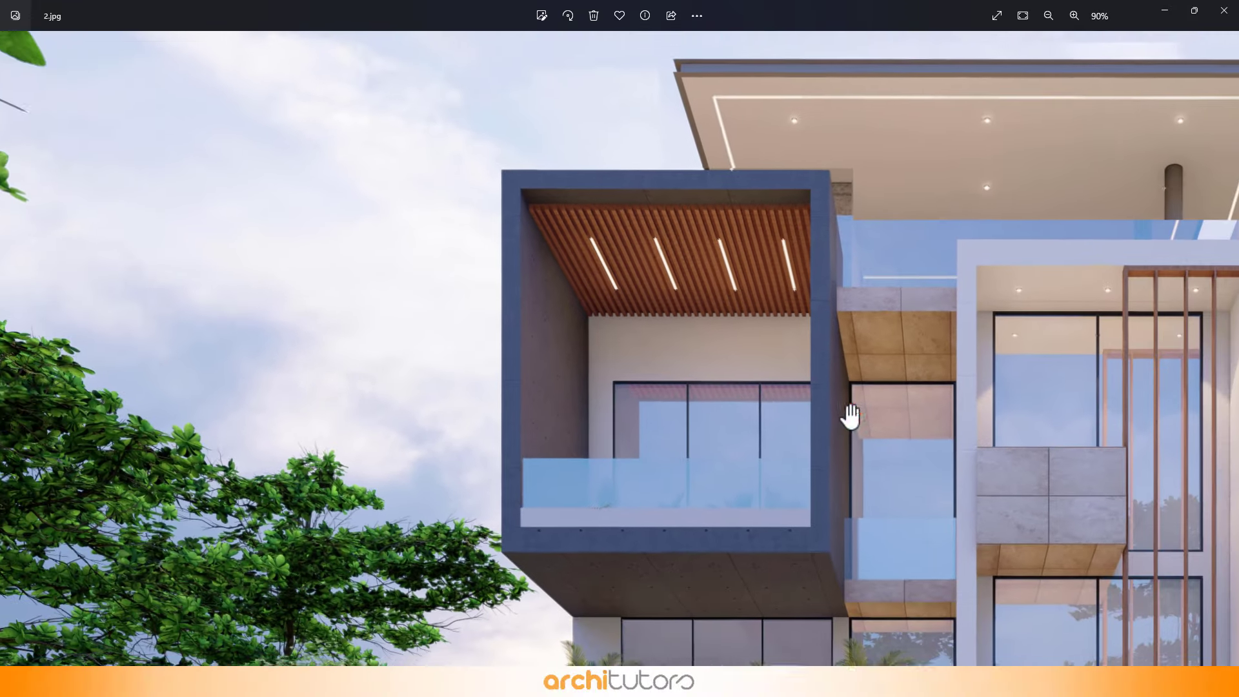
# Examine the framed balcony, roof overhang and window details in the 2.jpg facade render.
pyautogui.moveTo(850, 416); pyautogui.dragTo(650, 368)
pyautogui.moveTo(1014, 360); pyautogui.dragTo(742, 329)
pyautogui.moveTo(742, 328); pyautogui.dragTo(703, 293)
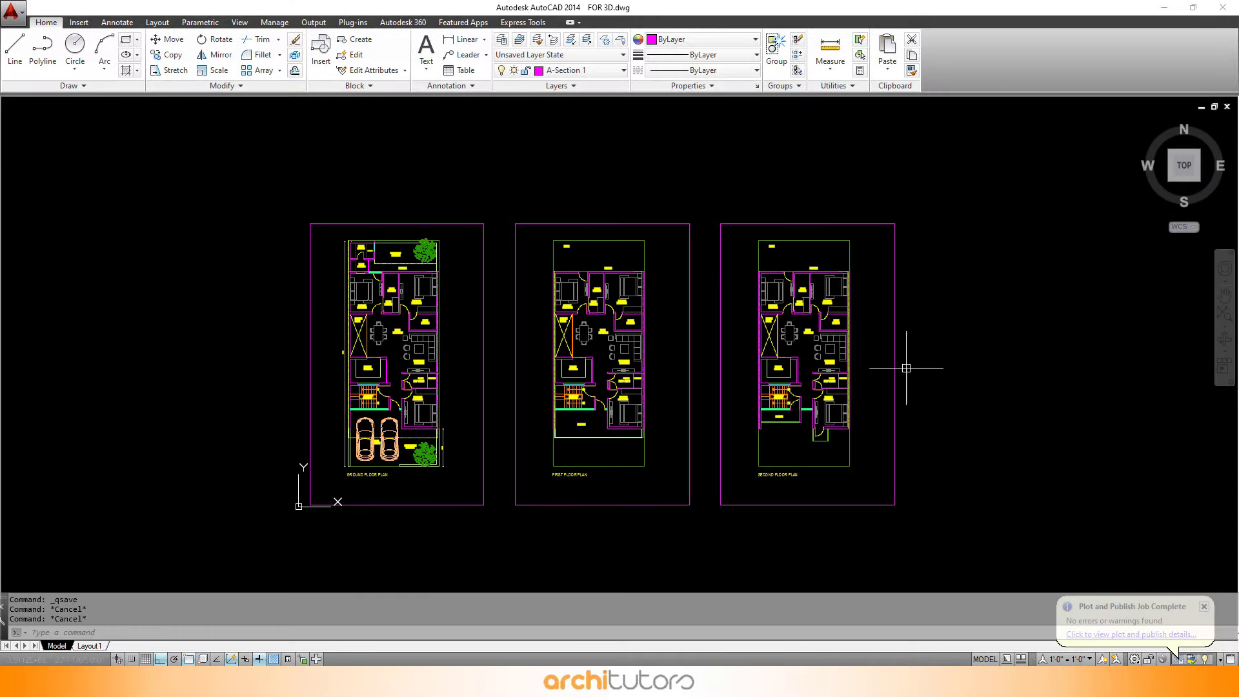
# Switch to AutoCAD and examine the room layout, stair hall and balconies on the ground, first and second floor plans.
pyautogui.scroll(6, 451, 439)
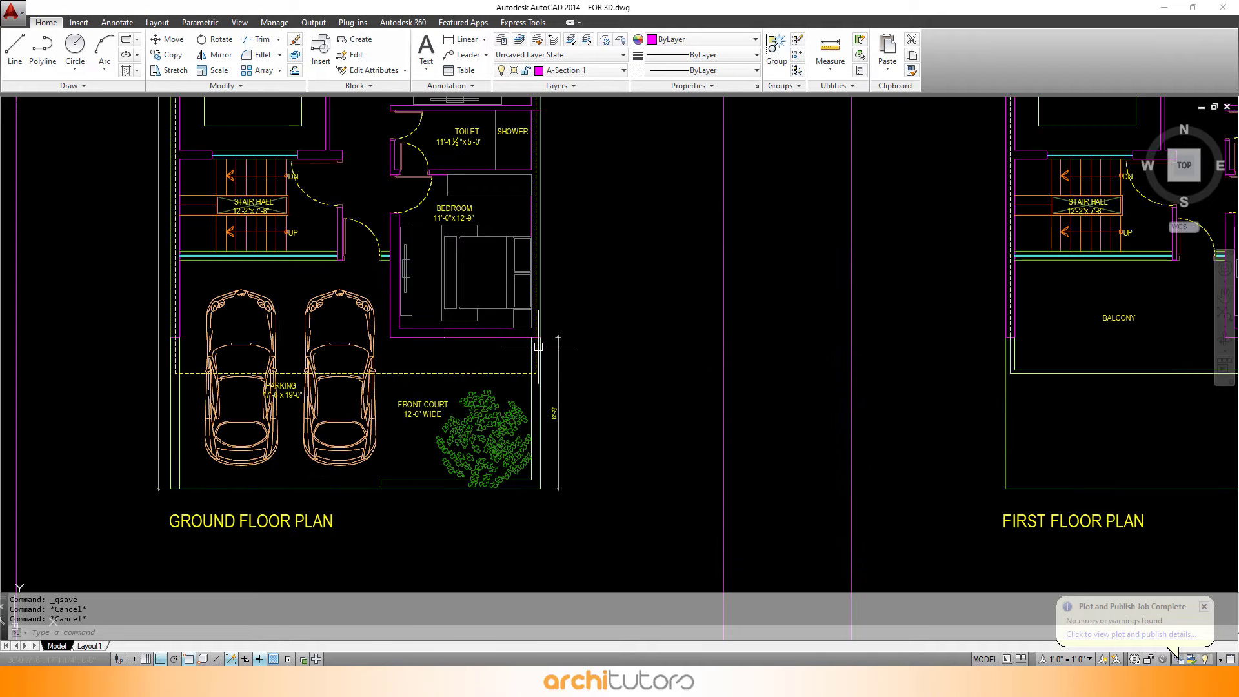
pyautogui.moveTo(538, 347); pyautogui.dragTo(630, 415, button='middle')
pyautogui.moveTo(631, 277); pyautogui.dragTo(647, 418, button='middle')
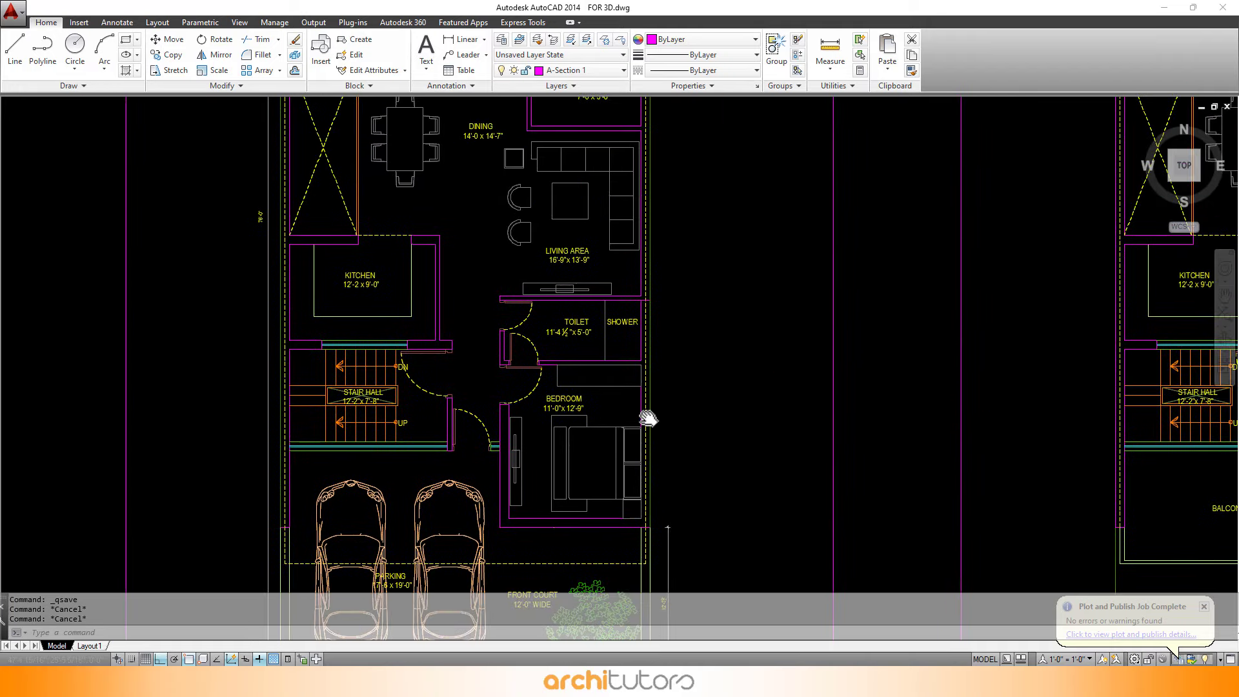
pyautogui.moveTo(661, 274); pyautogui.dragTo(664, 359, button='middle')
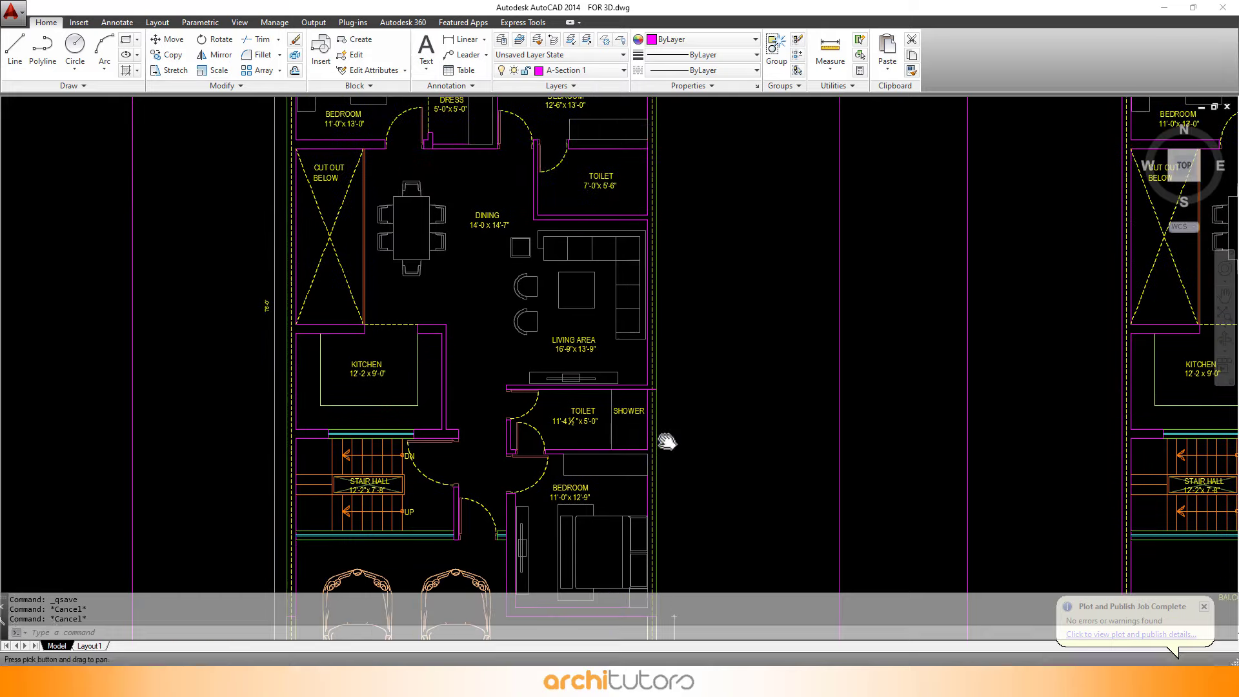
pyautogui.moveTo(655, 227); pyautogui.dragTo(679, 359, button='middle')
pyautogui.moveTo(690, 429); pyautogui.dragTo(657, 266, button='middle')
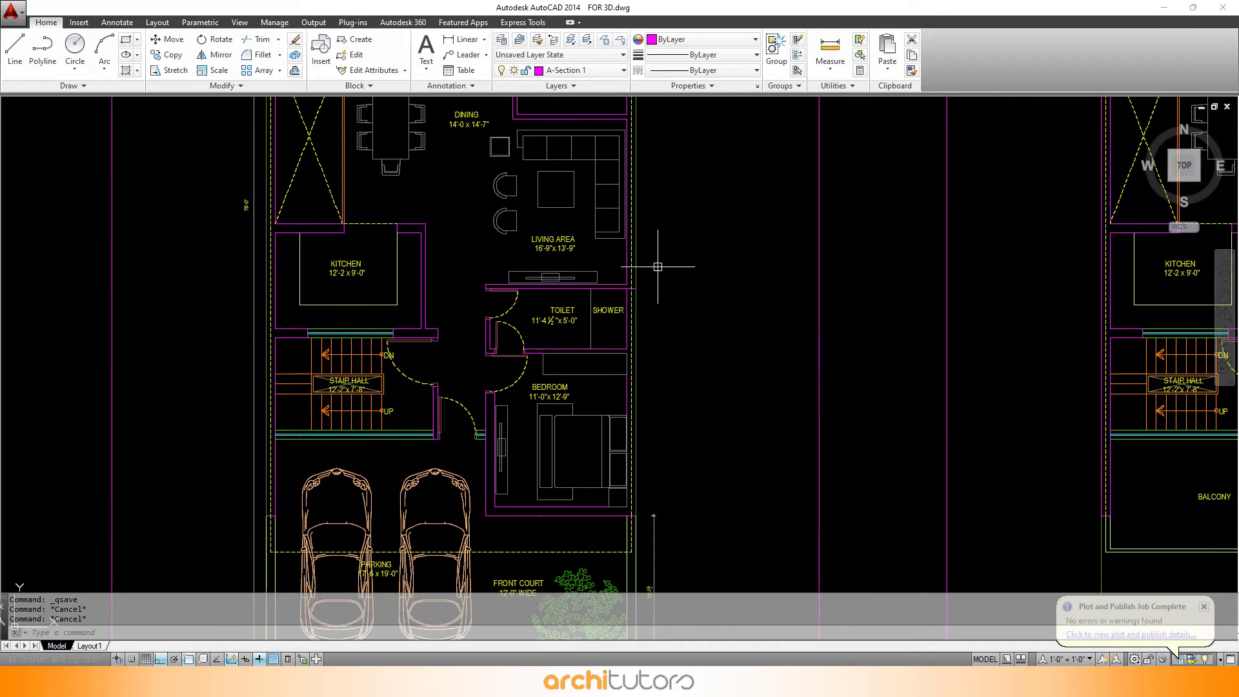
pyautogui.moveTo(649, 415)
pyautogui.mouseDown(button='middle')
pyautogui.moveTo(660, 280)
pyautogui.moveTo(451, 346)
pyautogui.moveTo(307, 345)
pyautogui.mouseUp(button='middle')
pyautogui.moveTo(795, 354); pyautogui.dragTo(561, 381, button='middle')
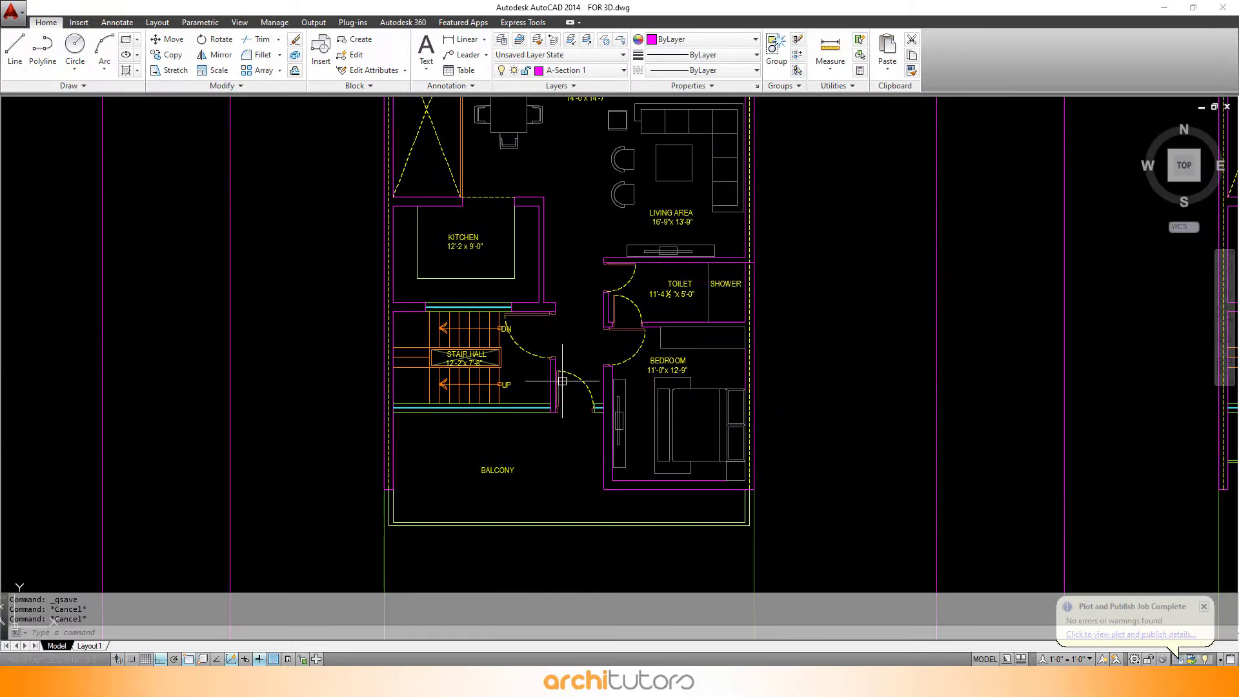
pyautogui.moveTo(697, 258)
pyautogui.mouseDown(button='middle')
pyautogui.moveTo(690, 352)
pyautogui.moveTo(700, 342)
pyautogui.moveTo(669, 350)
pyautogui.moveTo(575, 323)
pyautogui.moveTo(522, 174)
pyautogui.mouseUp(button='middle')
pyautogui.scroll(-3, 523, 174)
pyautogui.moveTo(937, 291)
pyautogui.mouseDown(button='middle')
pyautogui.moveTo(671, 351)
pyautogui.moveTo(851, 329)
pyautogui.mouseUp(button='middle')
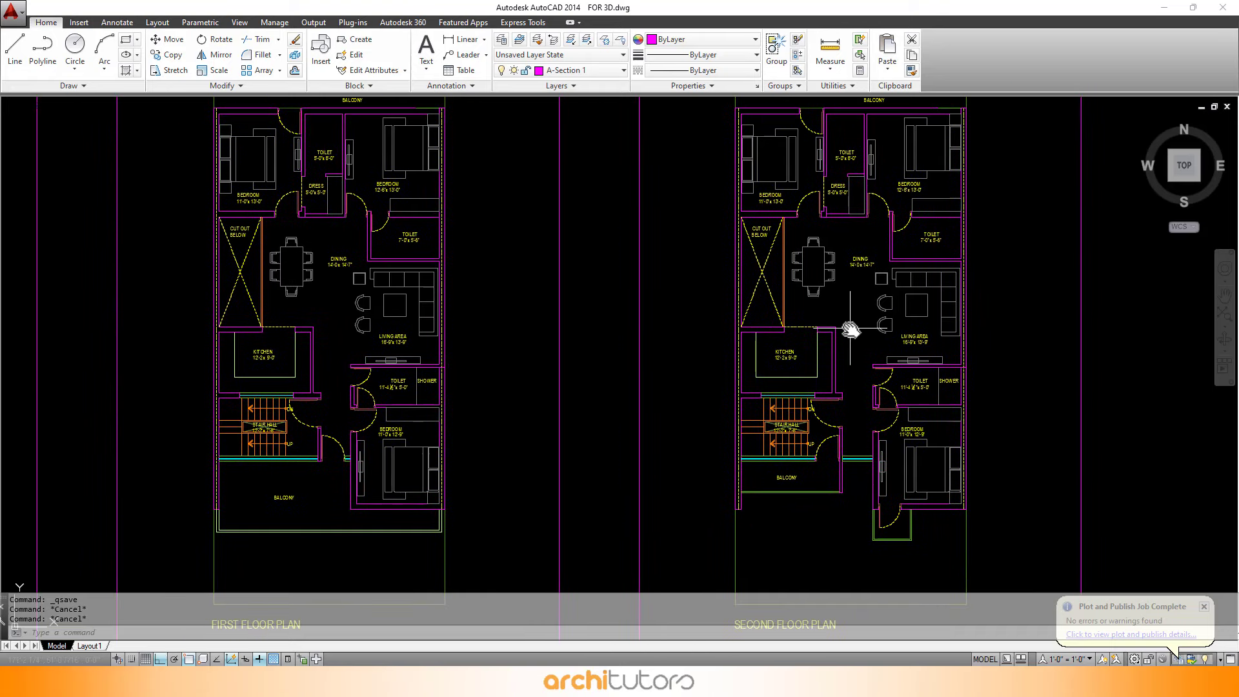
pyautogui.scroll(-1, 724, 332)
pyautogui.moveTo(574, 304); pyautogui.dragTo(760, 300, button='middle')
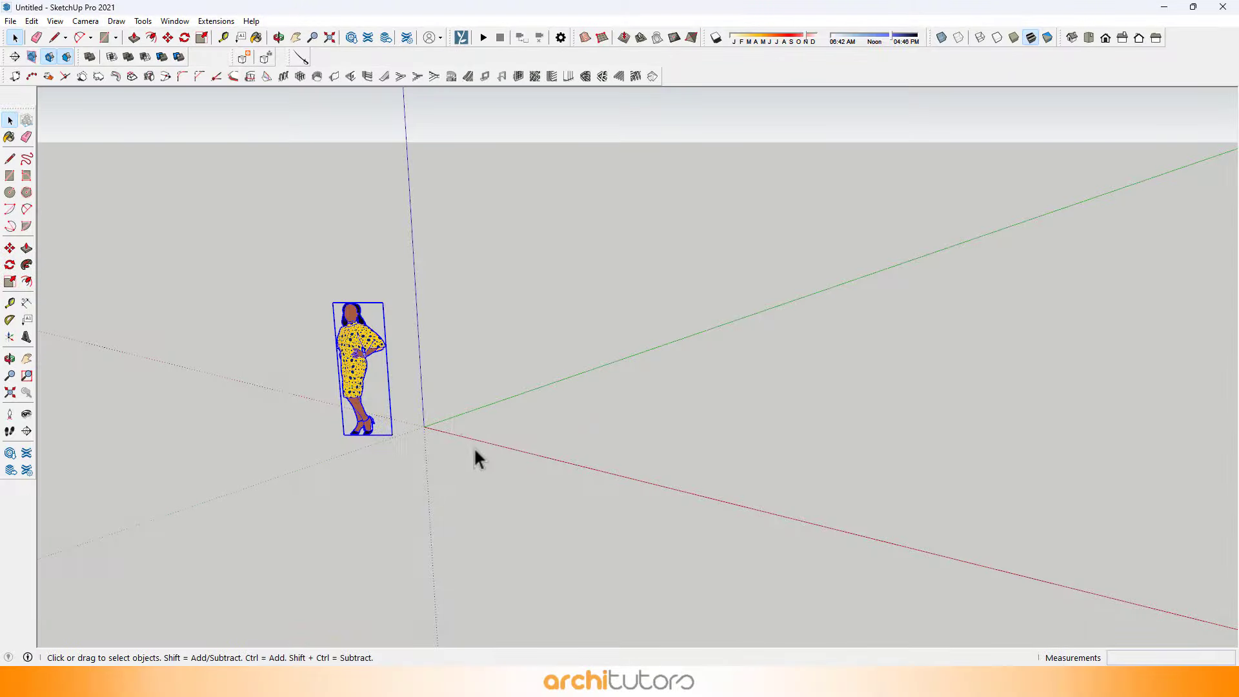
# Switch to SketchUp, delete the default human figure and import the floor plans from FOR 3D.dwg.
pyautogui.press('Delete')
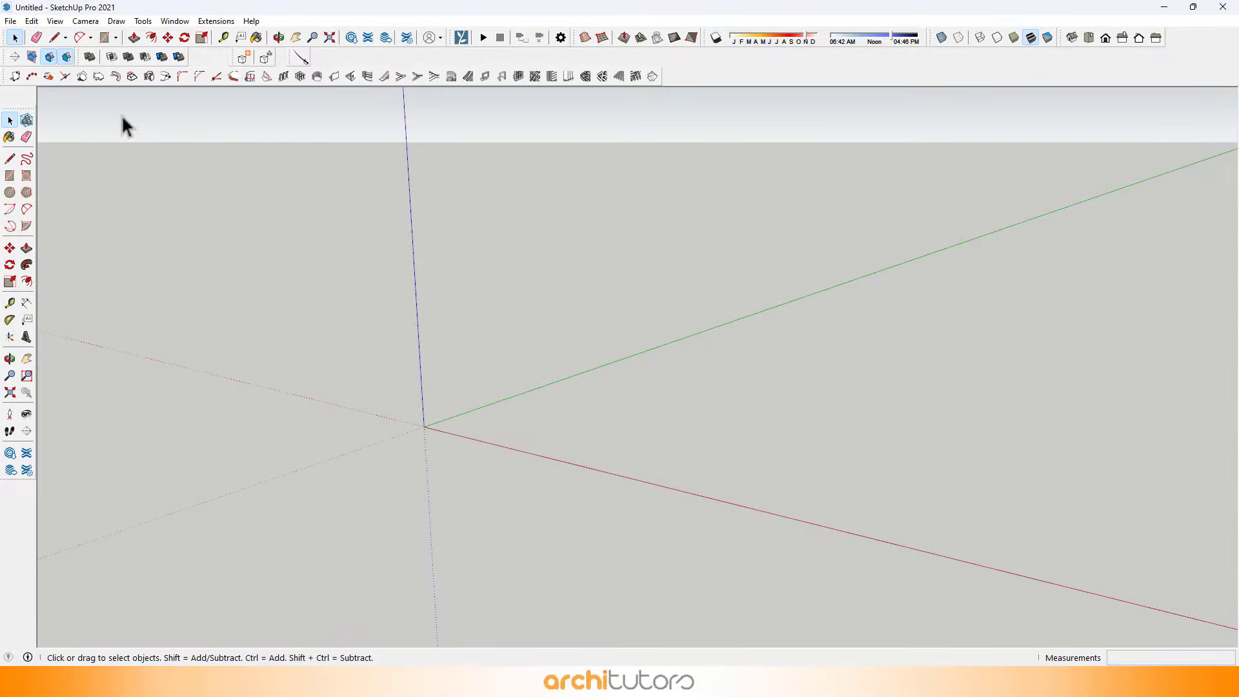
pyautogui.click(13, 22)
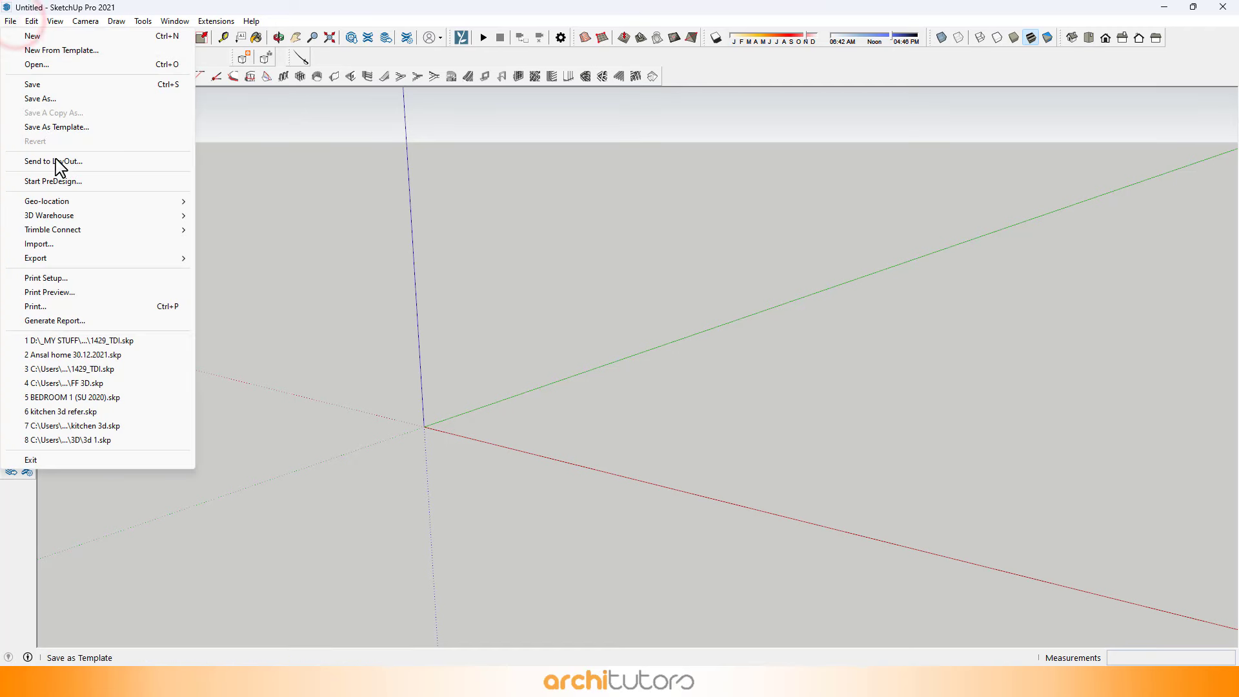
pyautogui.click(84, 246)
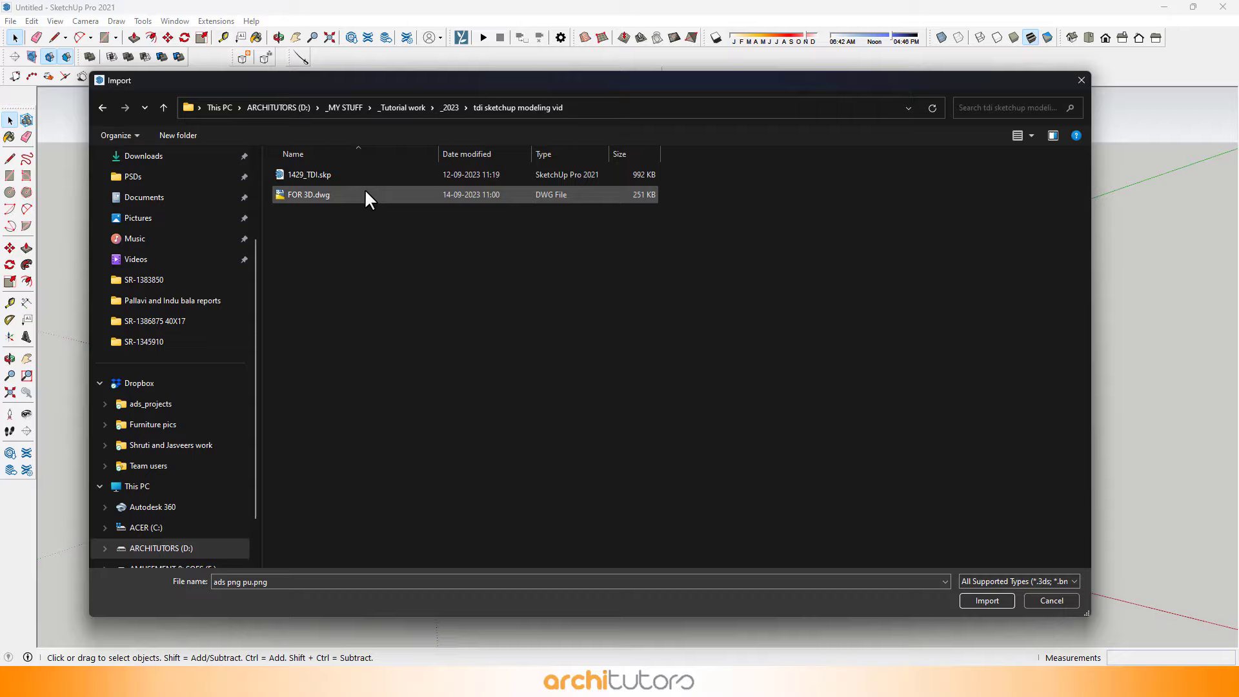
pyautogui.doubleClick(365, 194)
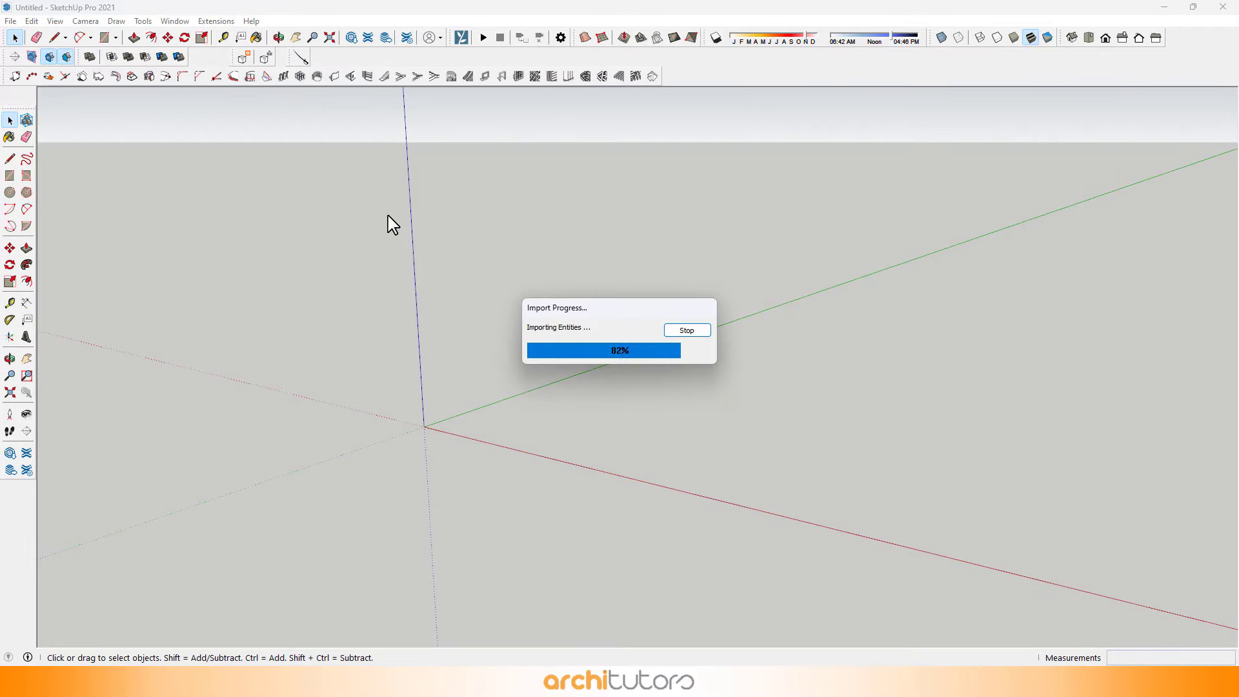
pyautogui.click(671, 437)
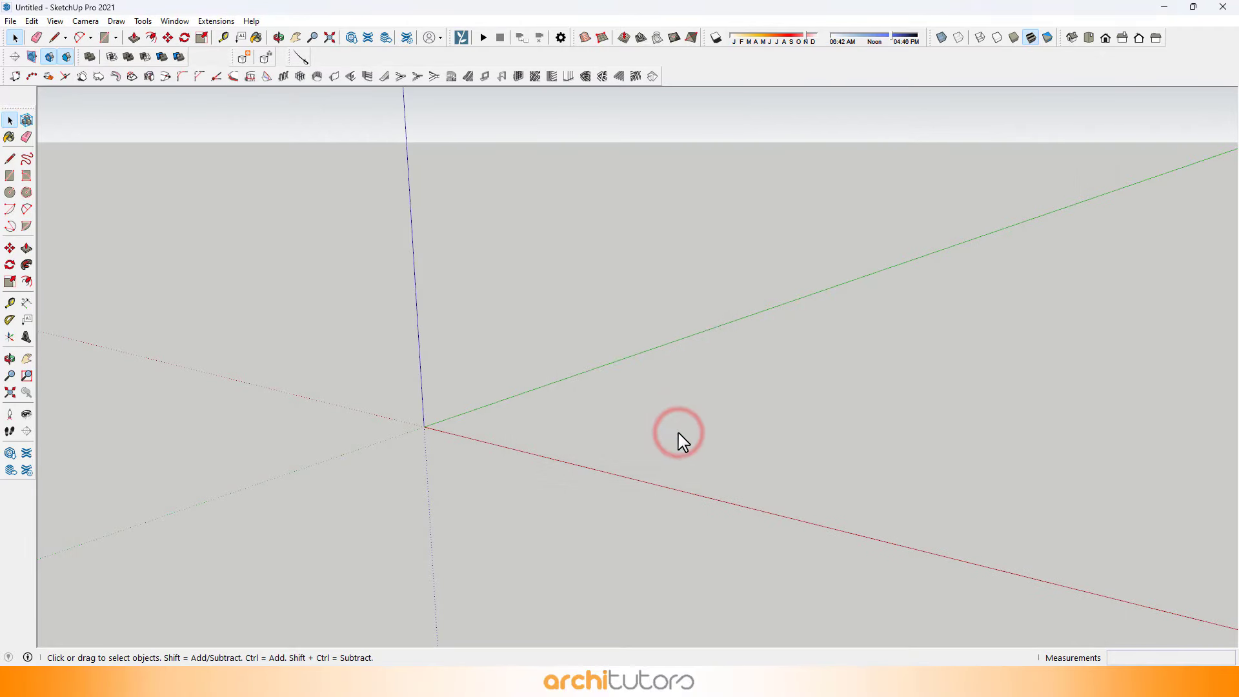
# Turn off the Profiles edge style so the imported plans display with thin lines.
pyautogui.moveTo(502, 315); pyautogui.dragTo(648, 510, button='middle')
pyautogui.scroll(-2, 462, 345)
pyautogui.moveTo(464, 347); pyautogui.dragTo(486, 395, button='middle')
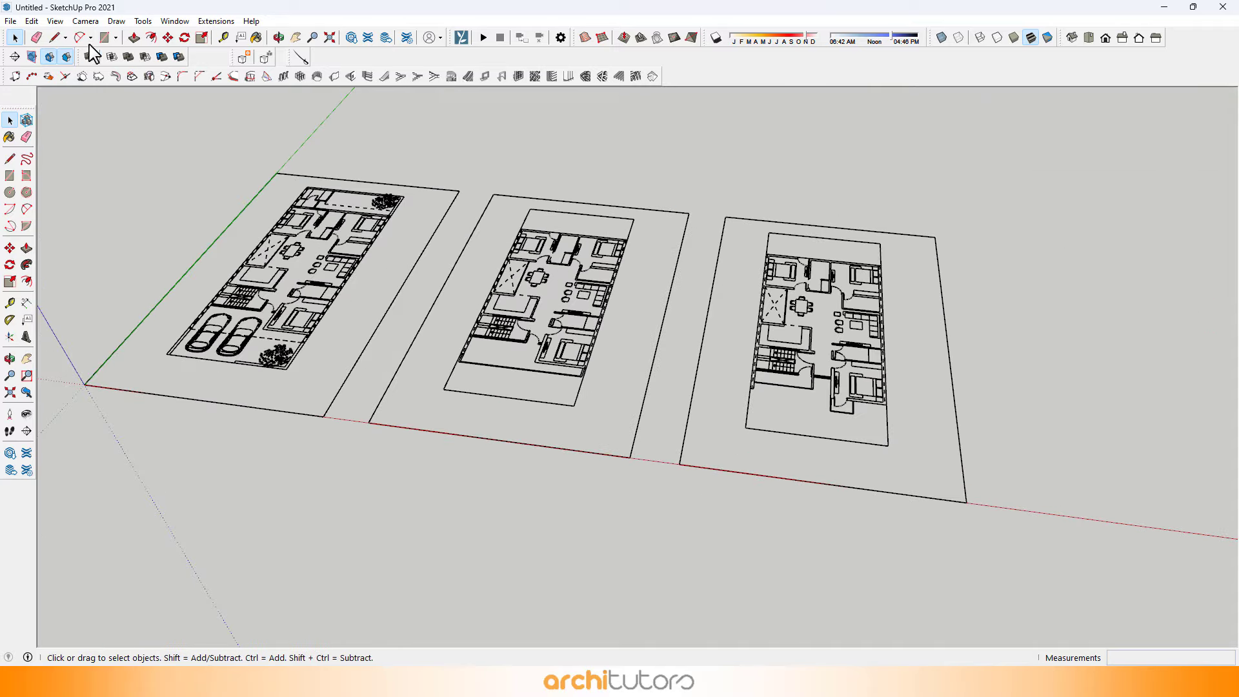
pyautogui.click(57, 21)
pyautogui.moveTo(83, 211)
pyautogui.click(194, 242)
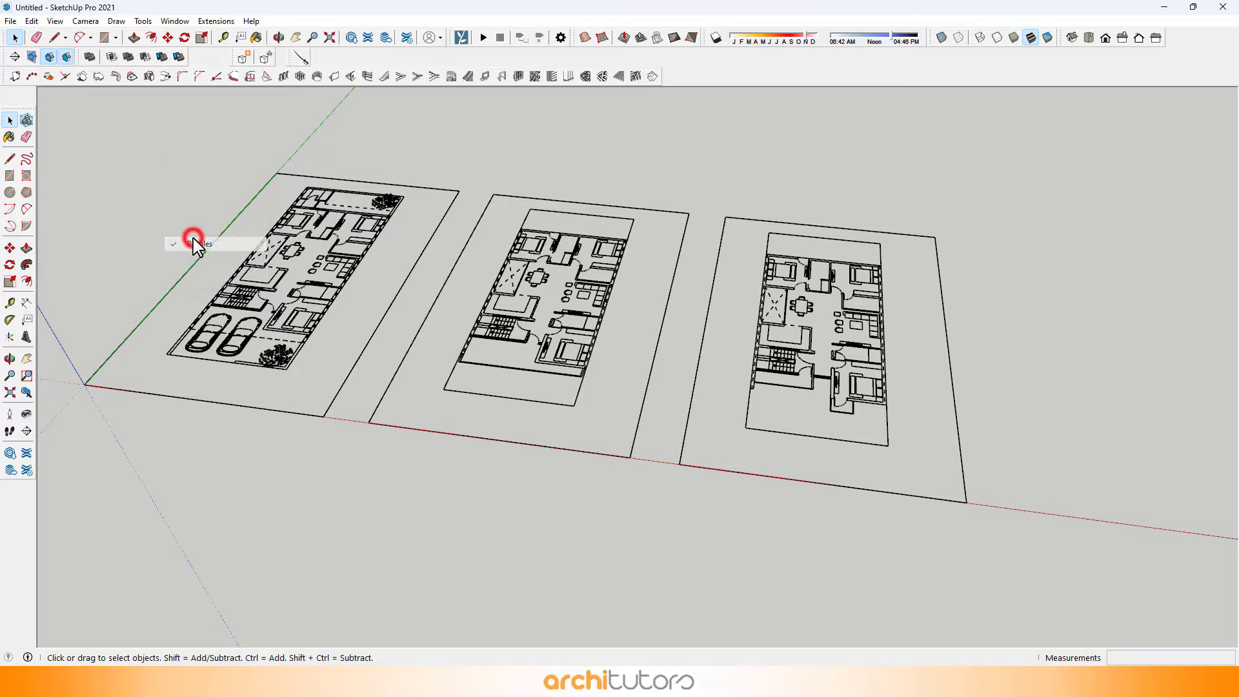
# Measure the thickness of the side wall beside the ground floor plan's front court.
pyautogui.moveTo(197, 245); pyautogui.dragTo(439, 459, button='middle')
pyautogui.moveTo(445, 355); pyautogui.dragTo(475, 342, button='middle')
pyautogui.scroll(8, 434, 420)
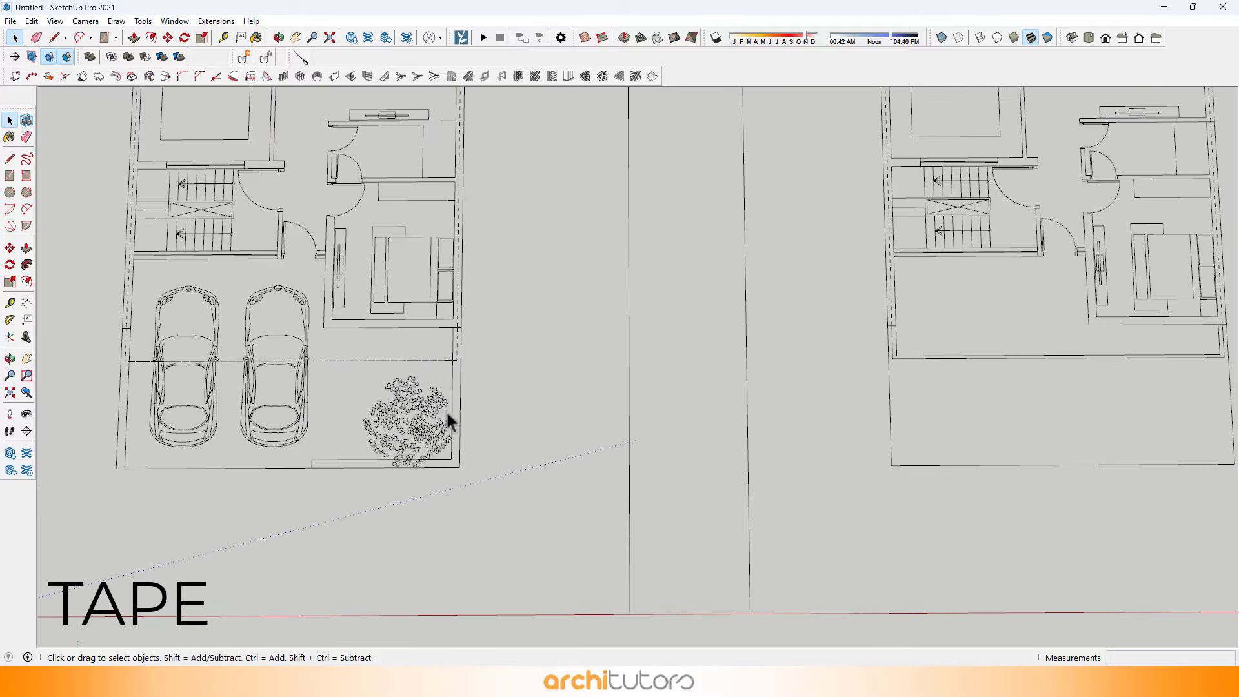
pyautogui.press('t')
pyautogui.click(462, 377)
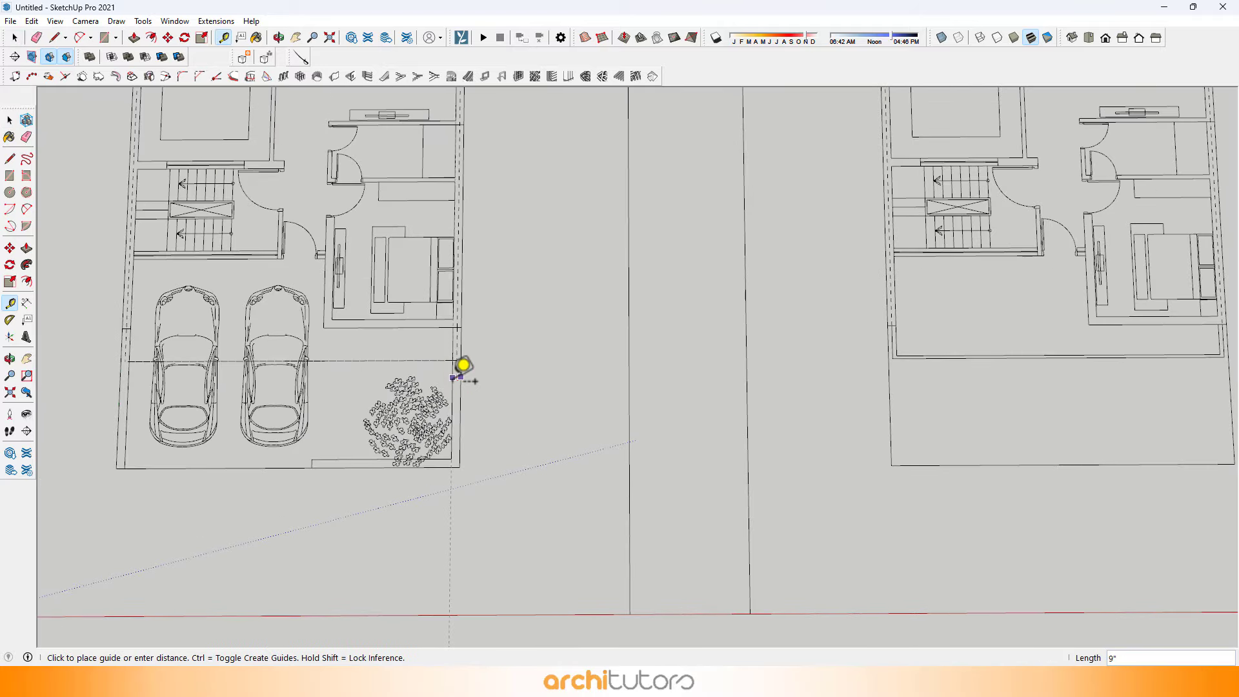
pyautogui.press('space')
pyautogui.scroll(-10, 461, 377)
pyautogui.moveTo(476, 349); pyautogui.dragTo(573, 335, button='middle')
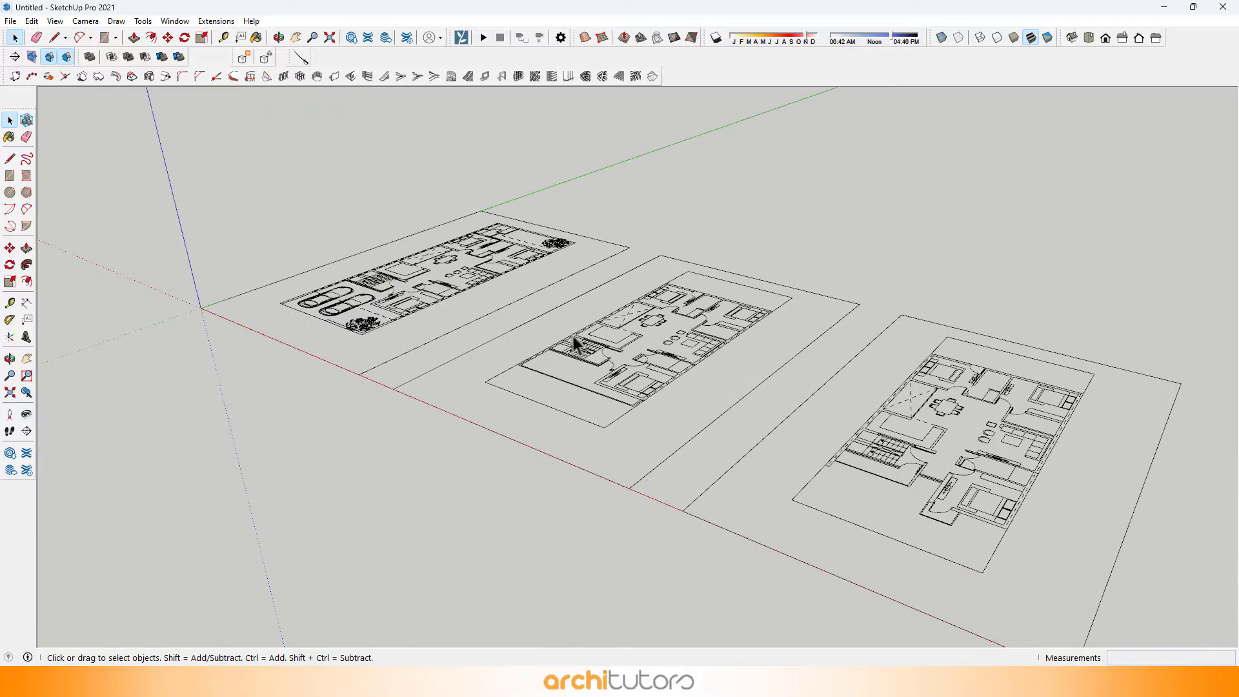
# Draw a rectangle of about 18' 3" by 47' over the stair and kitchen side of the ground floor, from the entrance to the rear wall.
pyautogui.click(1099, 567)
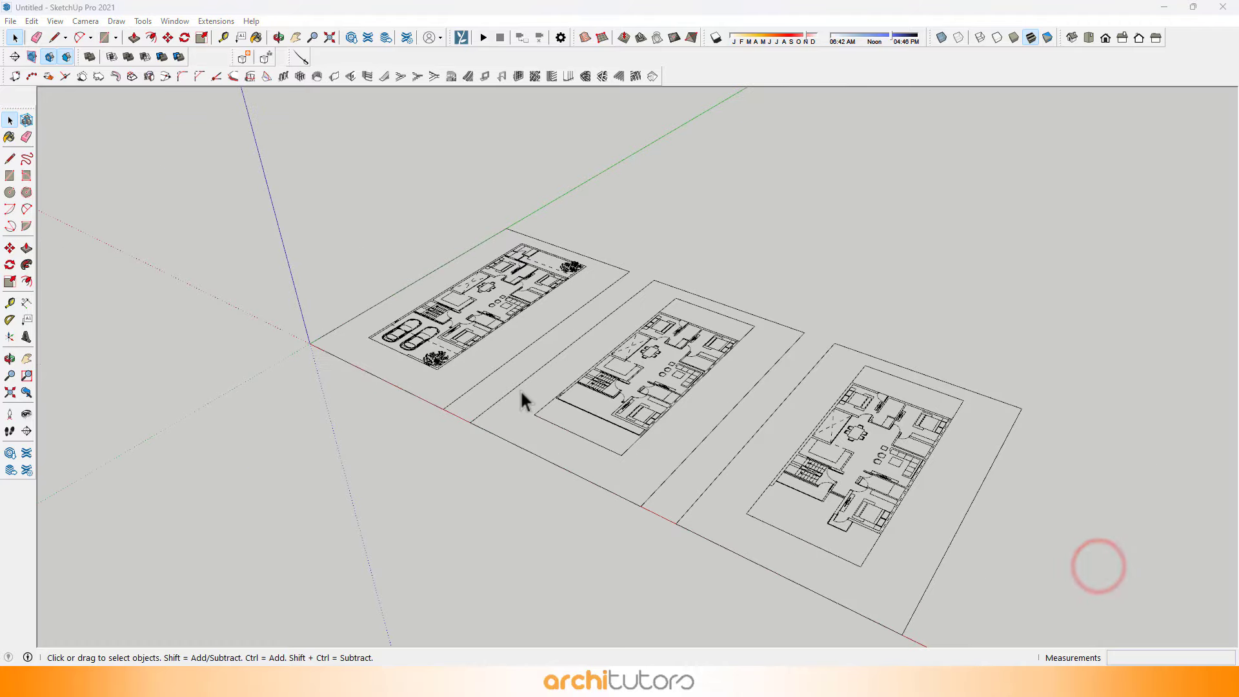
pyautogui.moveTo(425, 320); pyautogui.dragTo(568, 439, button='middle')
pyautogui.keyDown('shift'); pyautogui.moveTo(473, 434); pyautogui.dragTo(453, 459, button='middle'); pyautogui.keyUp('shift')
pyautogui.scroll(3, 481, 423)
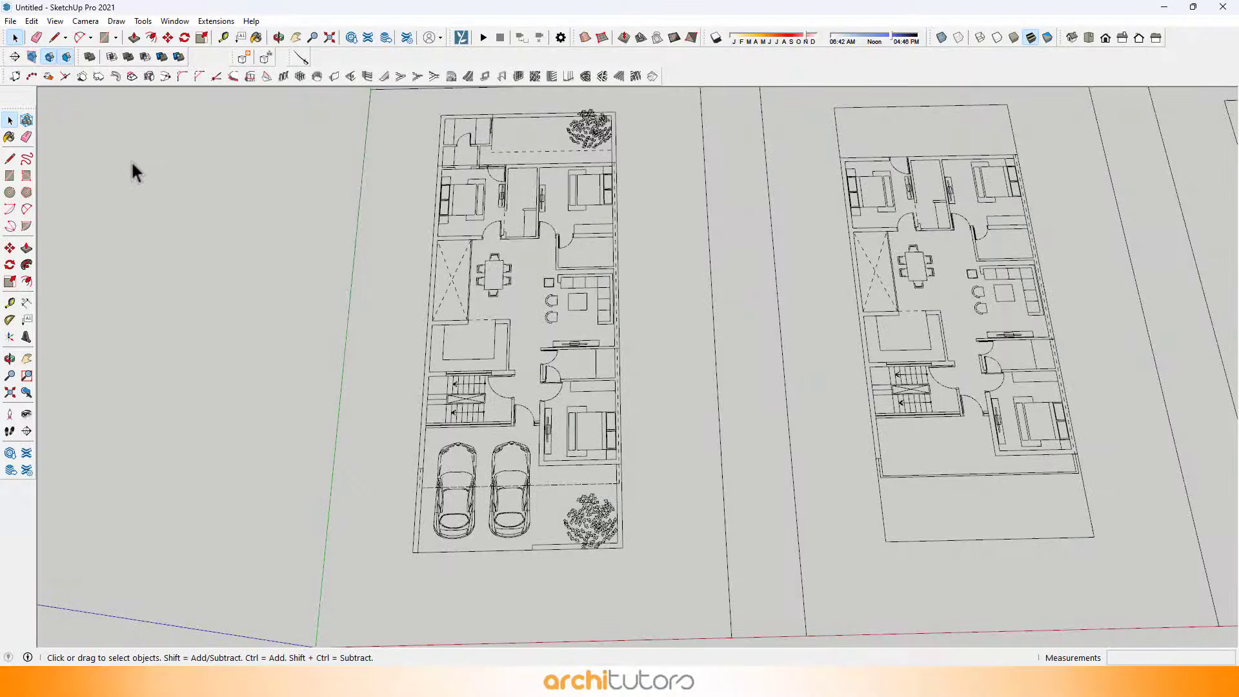
pyautogui.click(115, 37)
pyautogui.click(120, 56)
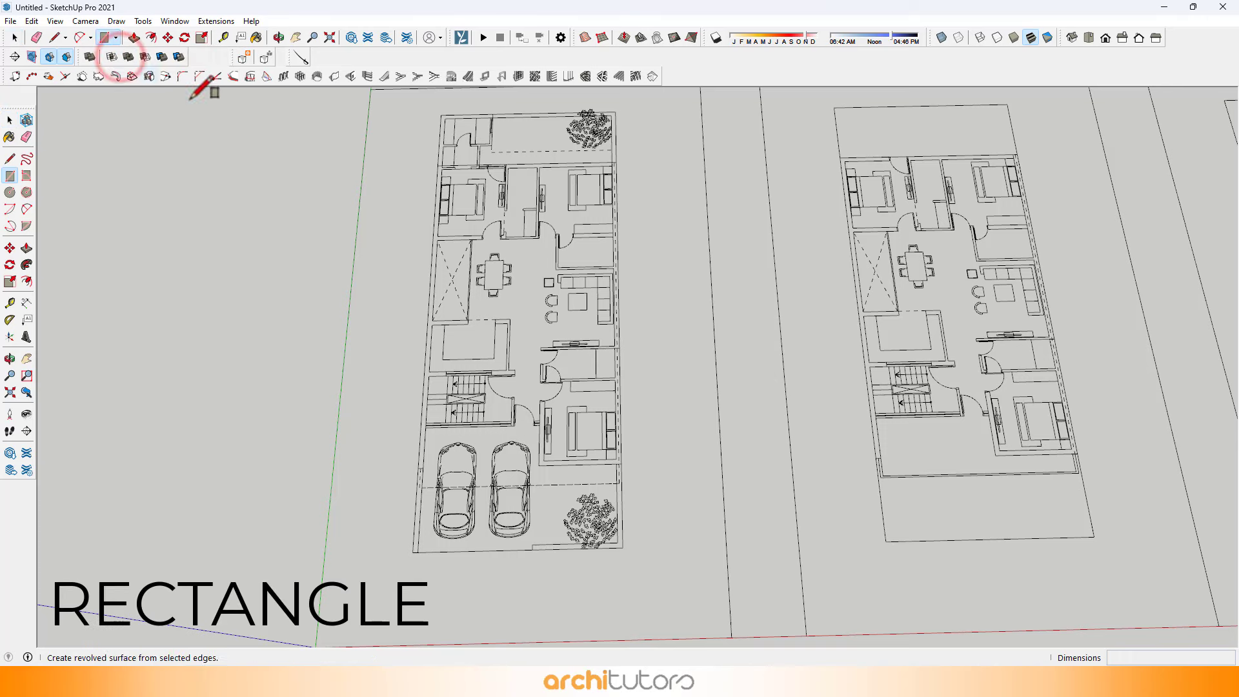
pyautogui.scroll(6, 509, 412)
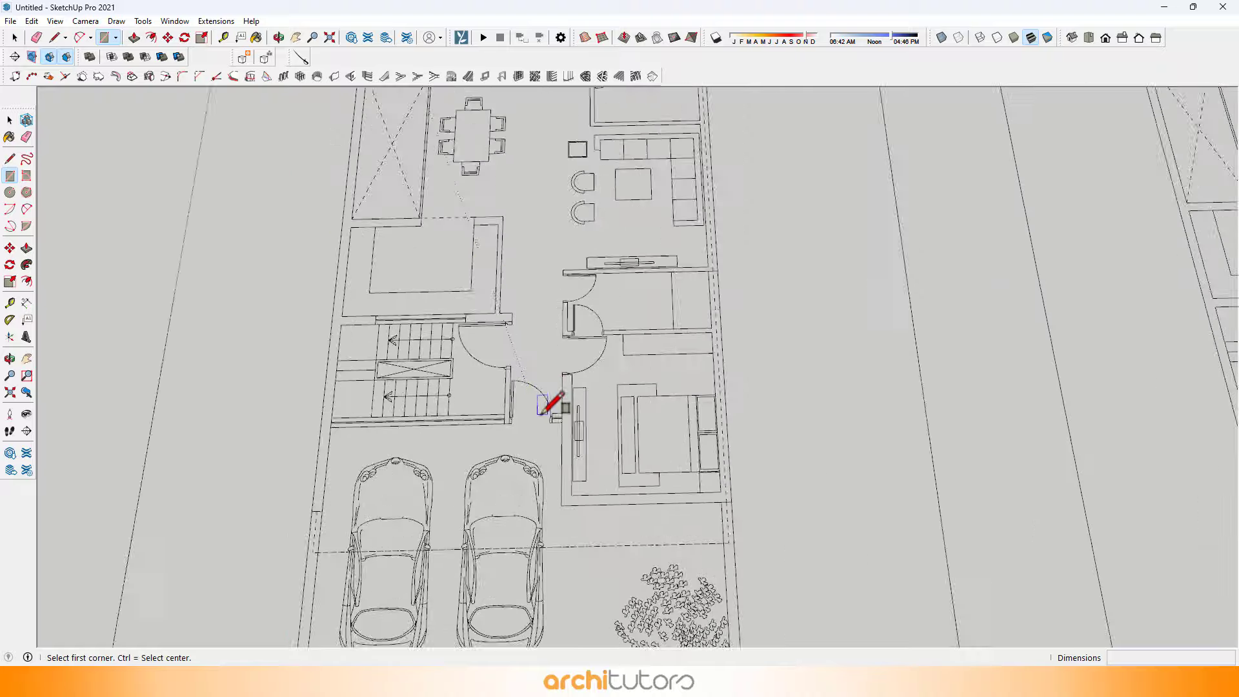
pyautogui.click(572, 426)
pyautogui.scroll(-6, 529, 407)
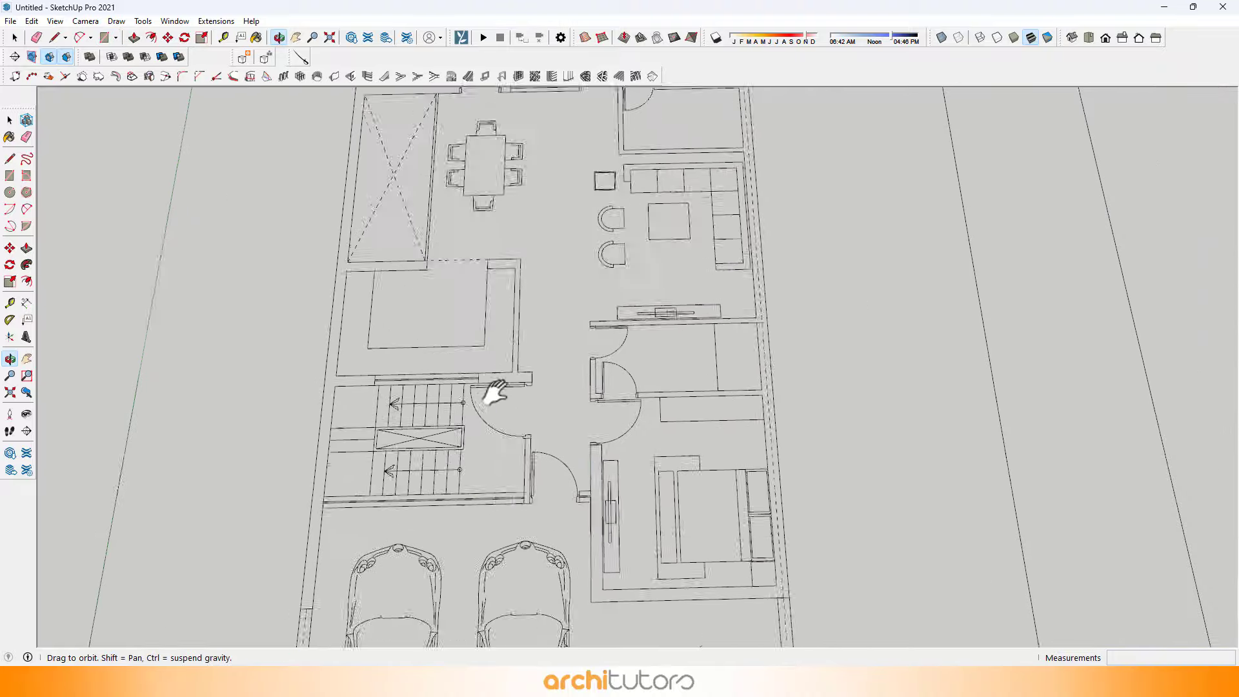
pyautogui.scroll(1, 422, 189)
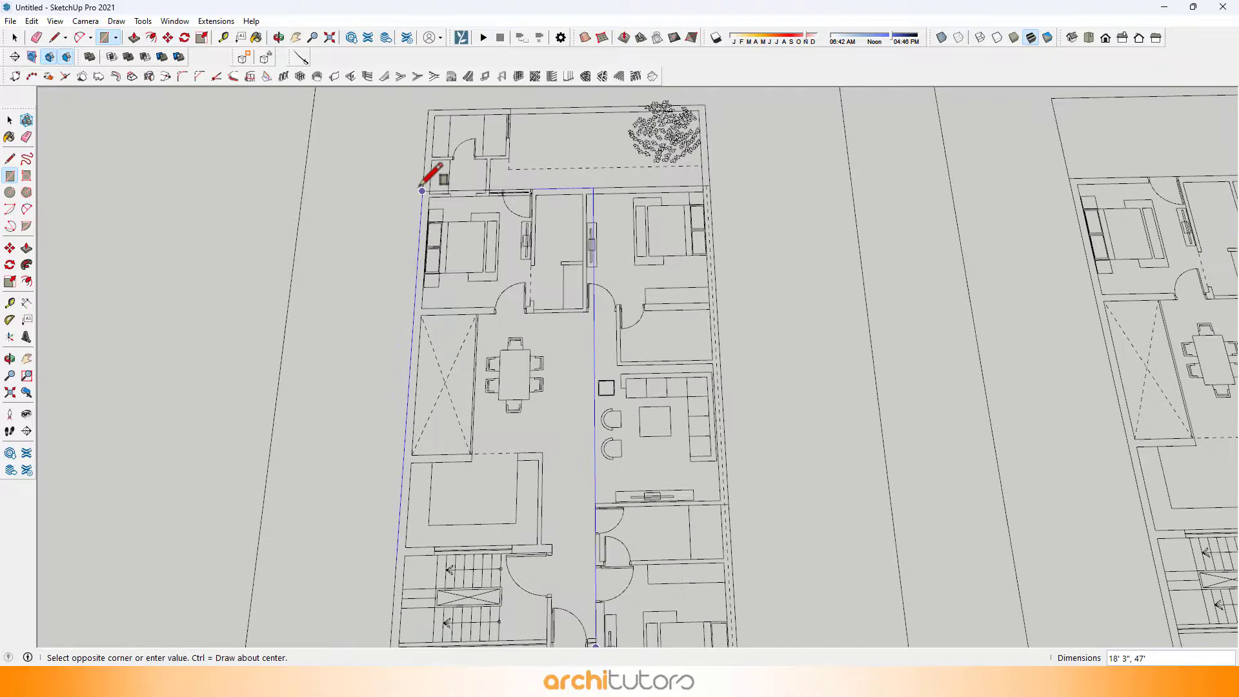
pyautogui.scroll(1, 563, 185)
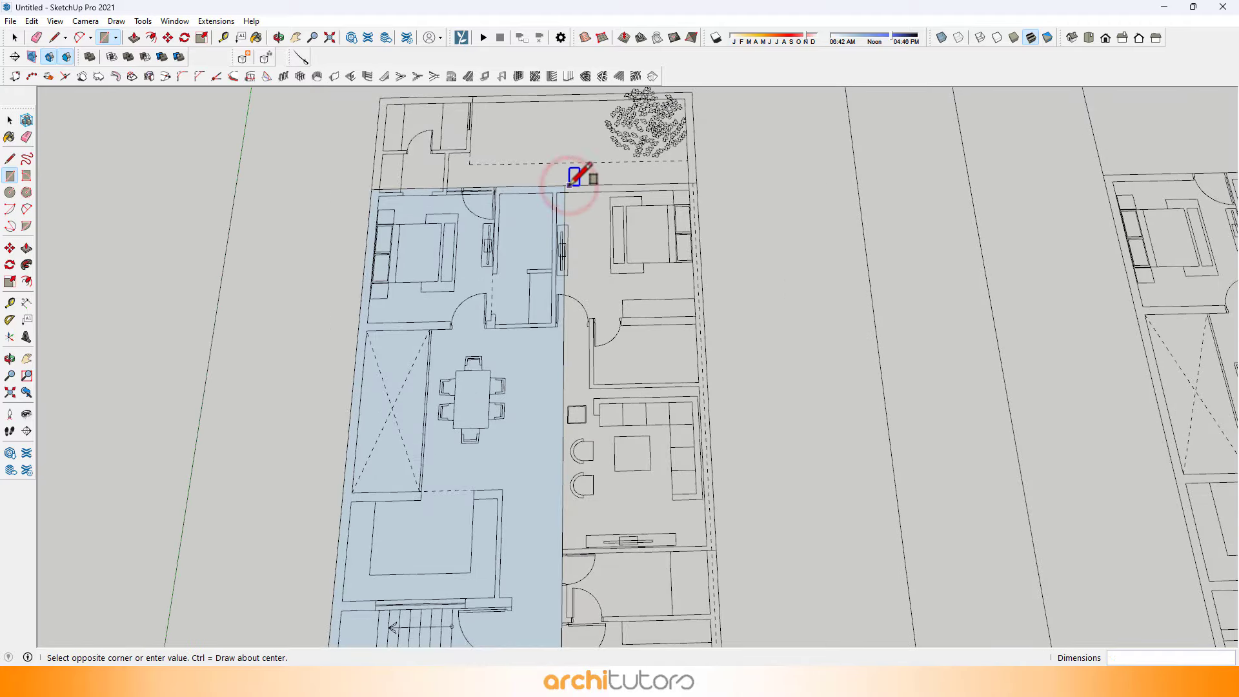
# Draw a second rectangle over the living and front bedroom side of the ground floor and erase the edge dividing the two faces.
pyautogui.keyDown('shift'); pyautogui.moveTo(685, 411); pyautogui.dragTo(630, 302, button='middle'); pyautogui.keyUp('shift')
pyautogui.scroll(-1, 630, 301)
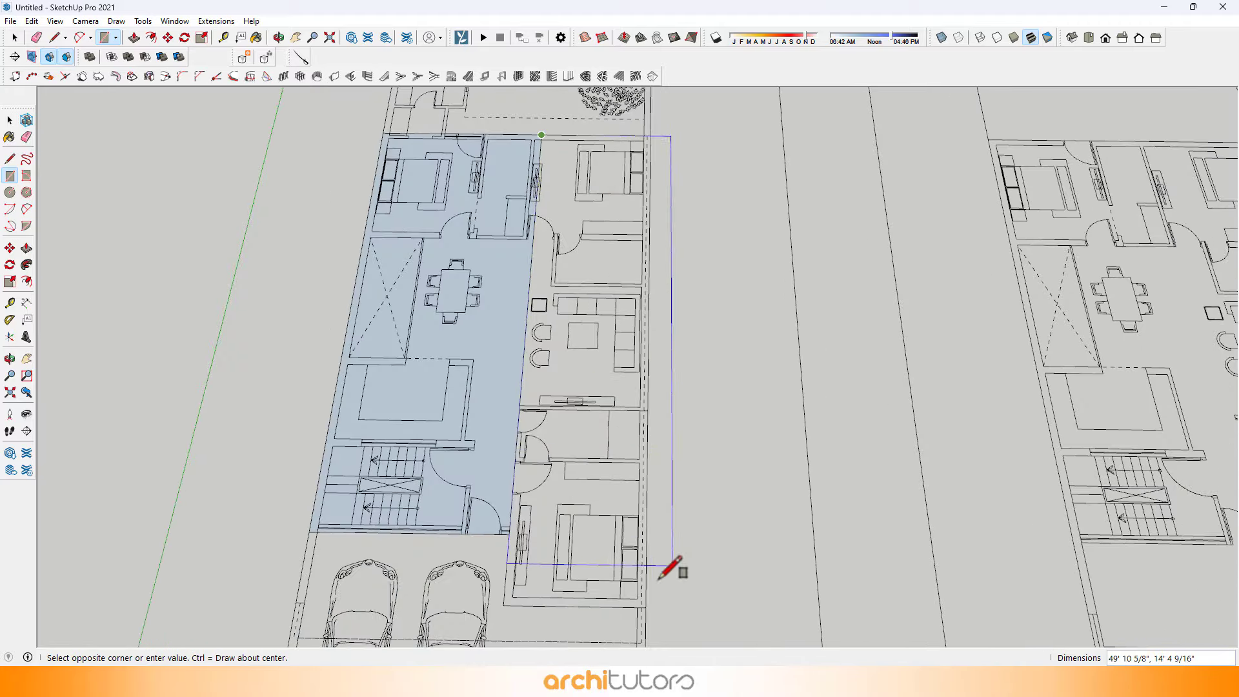
pyautogui.scroll(2, 650, 589)
pyautogui.click(645, 608)
pyautogui.press('e')
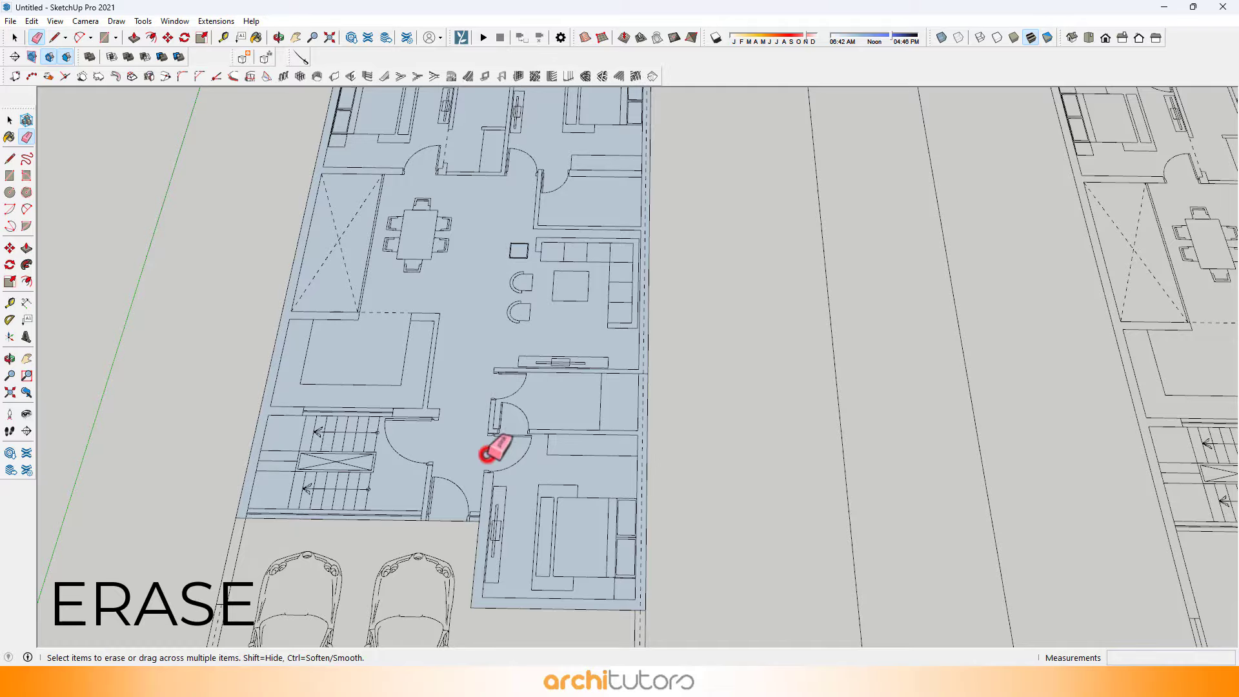
# Extrude the merged ground floor face upward by 10' with Push/Pull.
pyautogui.scroll(-4, 494, 400)
pyautogui.moveTo(486, 362)
pyautogui.mouseDown(button='middle')
pyautogui.moveTo(763, 270)
pyautogui.moveTo(386, 219)
pyautogui.moveTo(366, 326)
pyautogui.mouseUp(button='middle')
pyautogui.press('space')
pyautogui.scroll(2, 404, 338)
pyautogui.moveTo(575, 369); pyautogui.dragTo(645, 362, button='middle')
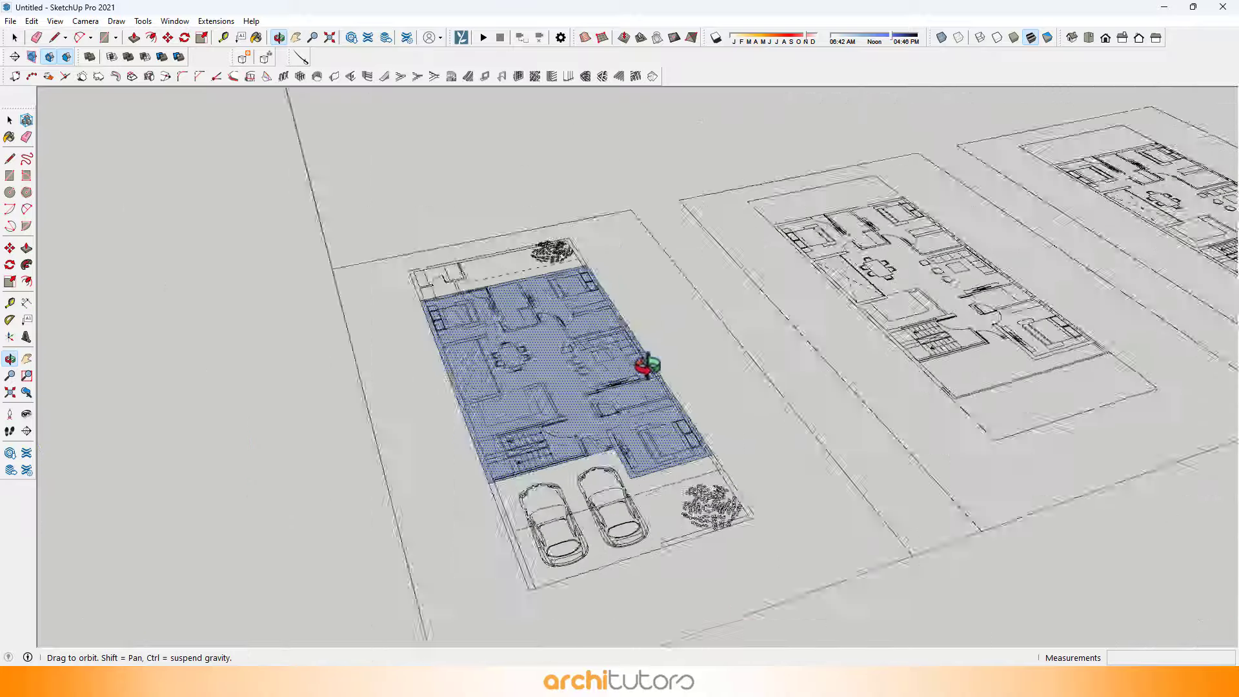
pyautogui.scroll(4, 562, 486)
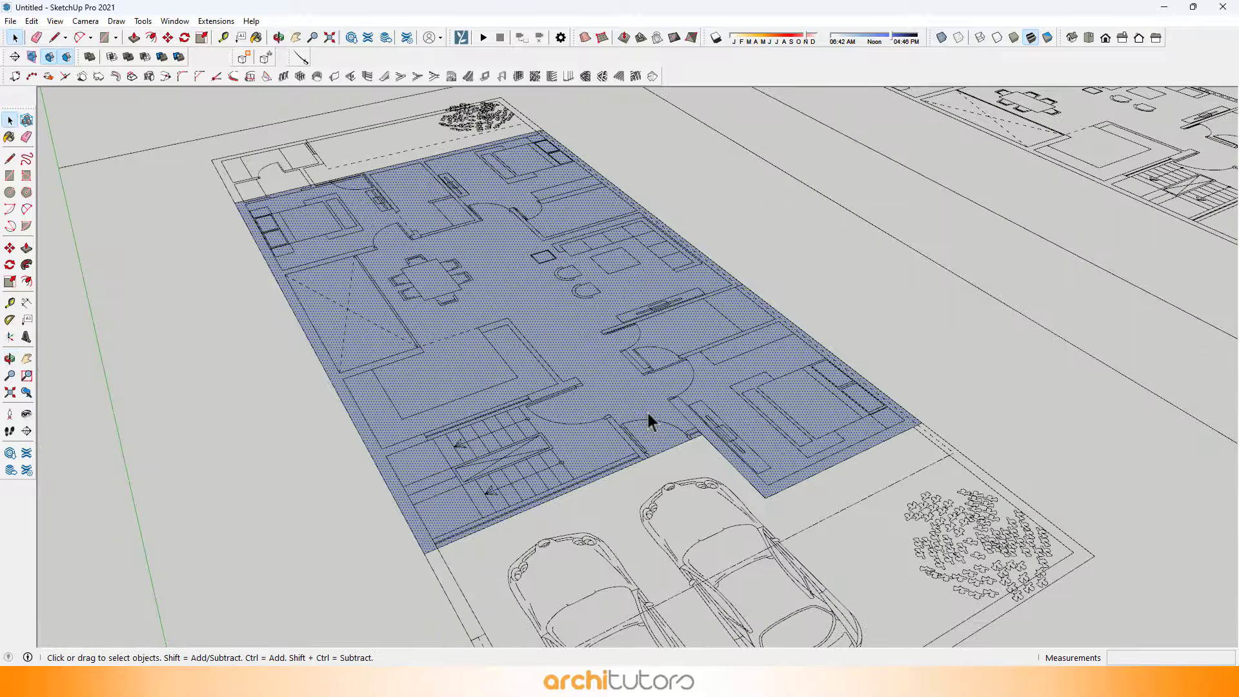
pyautogui.press('p')
pyautogui.click(649, 421)
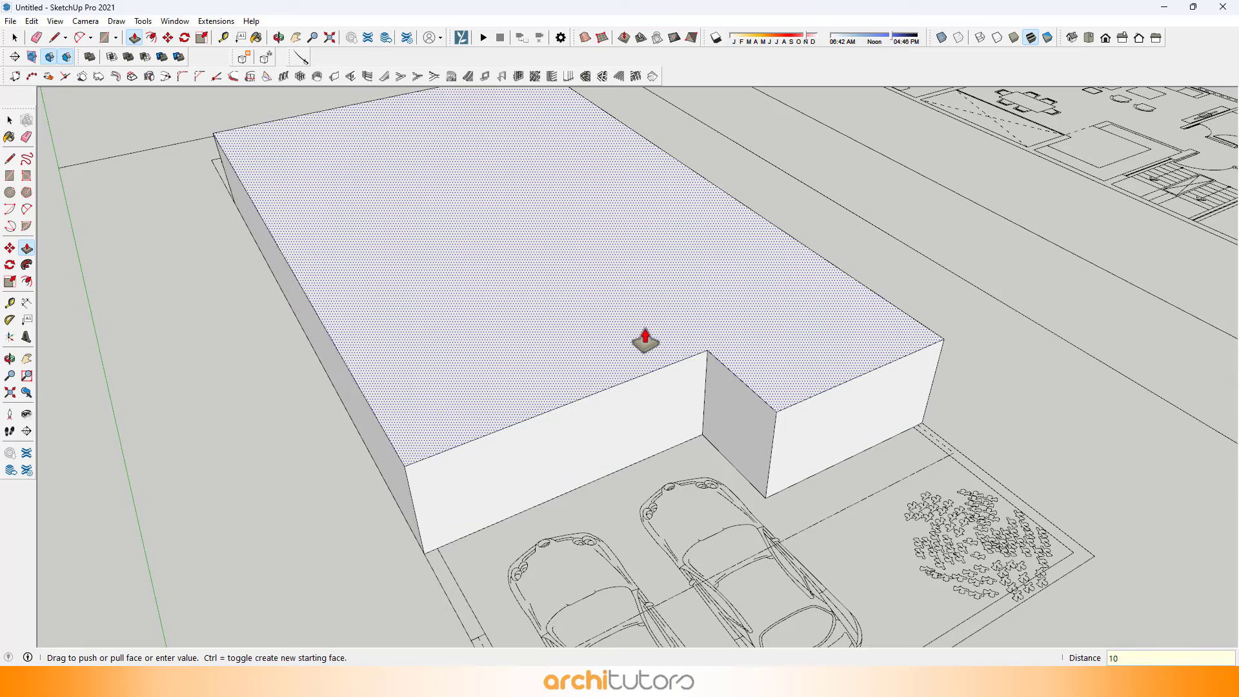
pyautogui.write("10'")
pyautogui.press('Return')
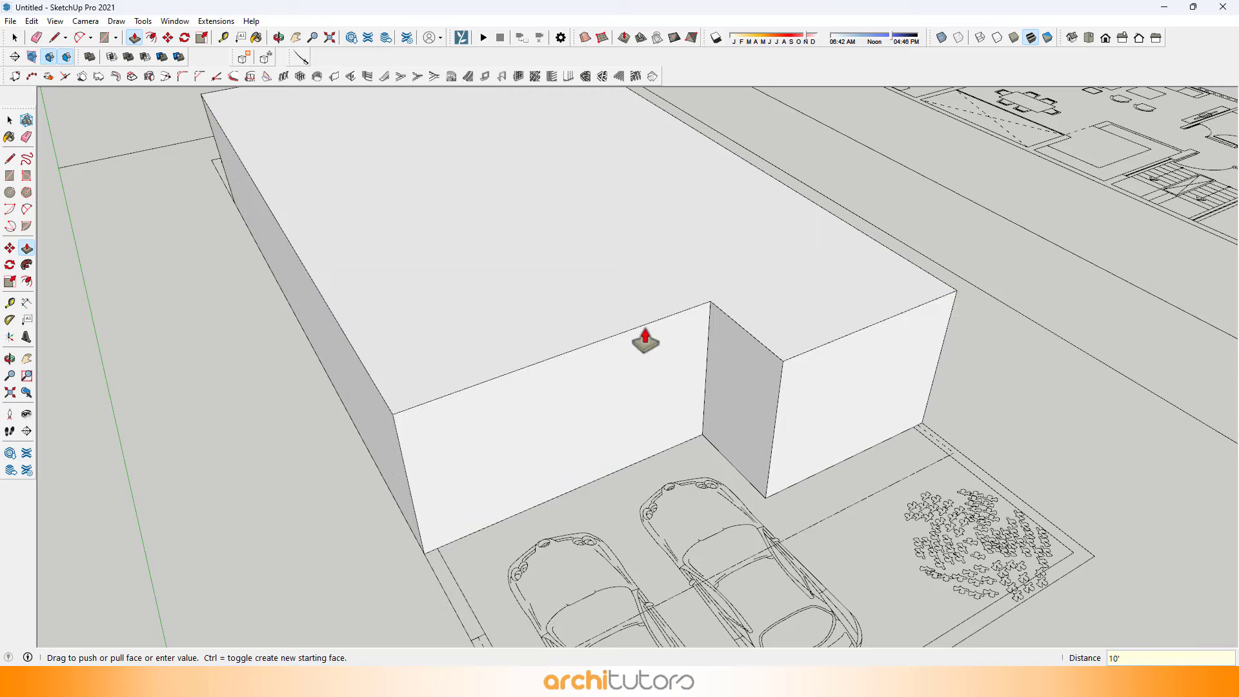
pyautogui.press('space')
# Inspect the extruded ground floor block from the front and from above.
pyautogui.scroll(-2, 684, 415)
pyautogui.moveTo(683, 414); pyautogui.dragTo(432, 163, button='middle')
pyautogui.keyDown('shift'); pyautogui.moveTo(830, 312); pyautogui.dragTo(677, 270, button='middle'); pyautogui.keyUp('shift')
pyautogui.scroll(2, 512, 211)
pyautogui.moveTo(458, 222); pyautogui.dragTo(528, 290, button='middle')
pyautogui.scroll(2, 528, 290)
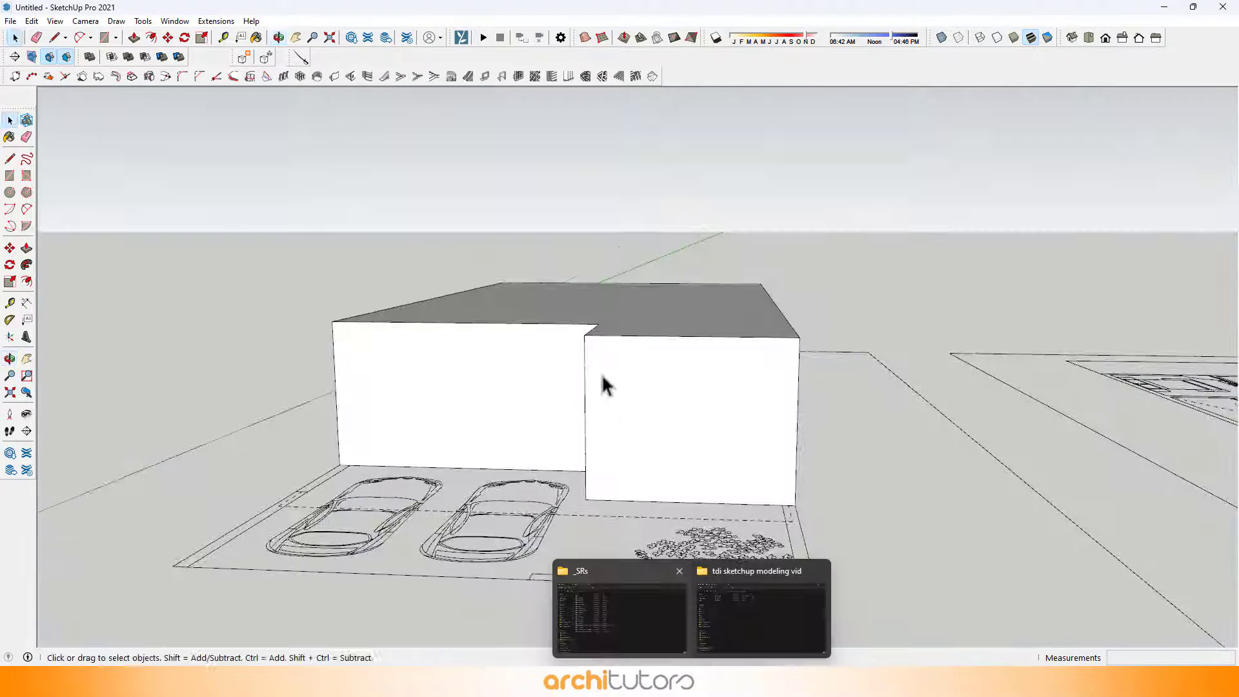
pyautogui.moveTo(603, 382); pyautogui.dragTo(917, 472, button='middle')
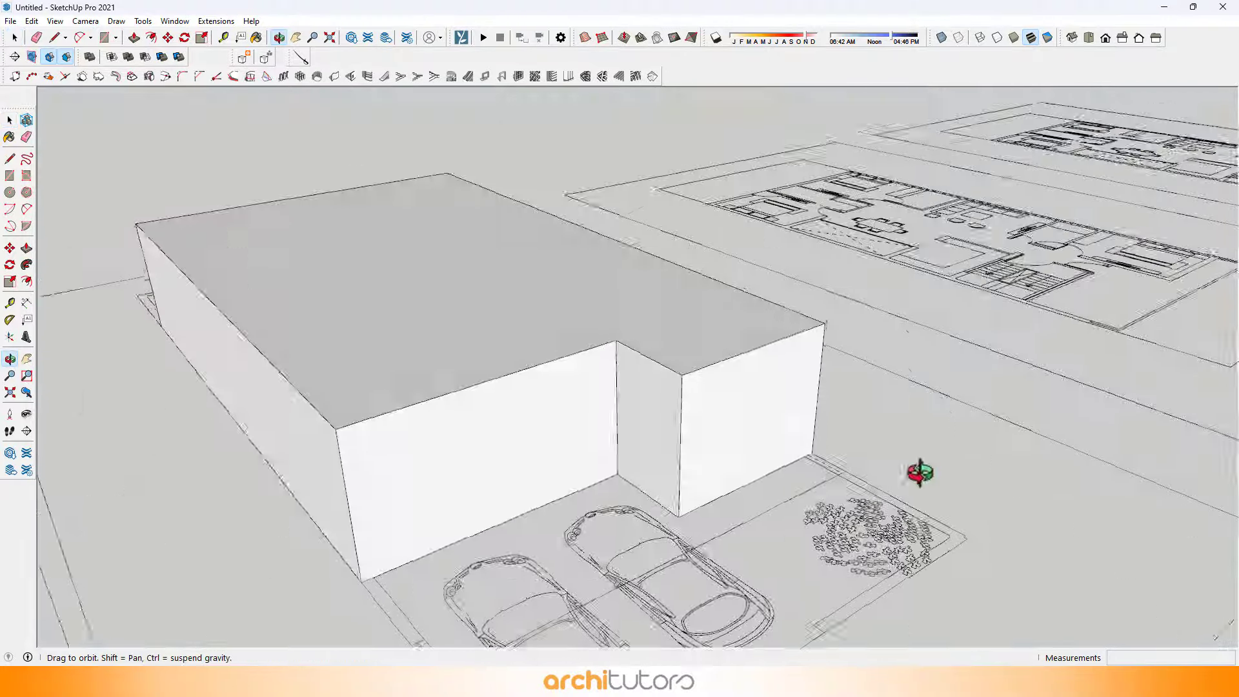
# Select all faces and edges of the extruded ground floor block and make them a group.
pyautogui.scroll(2, 562, 390)
pyautogui.tripleClick(559, 385)
pyautogui.rightClick(557, 381)
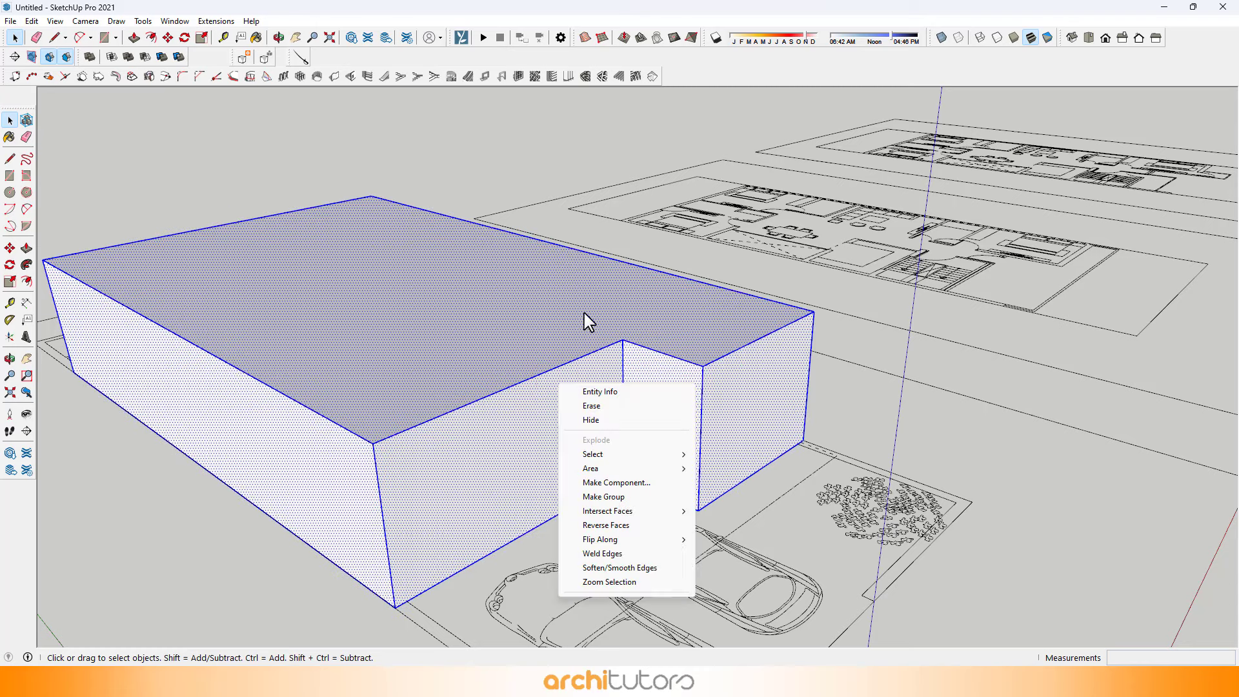
pyautogui.click(549, 167)
pyautogui.moveTo(558, 195); pyautogui.dragTo(494, 365, button='middle')
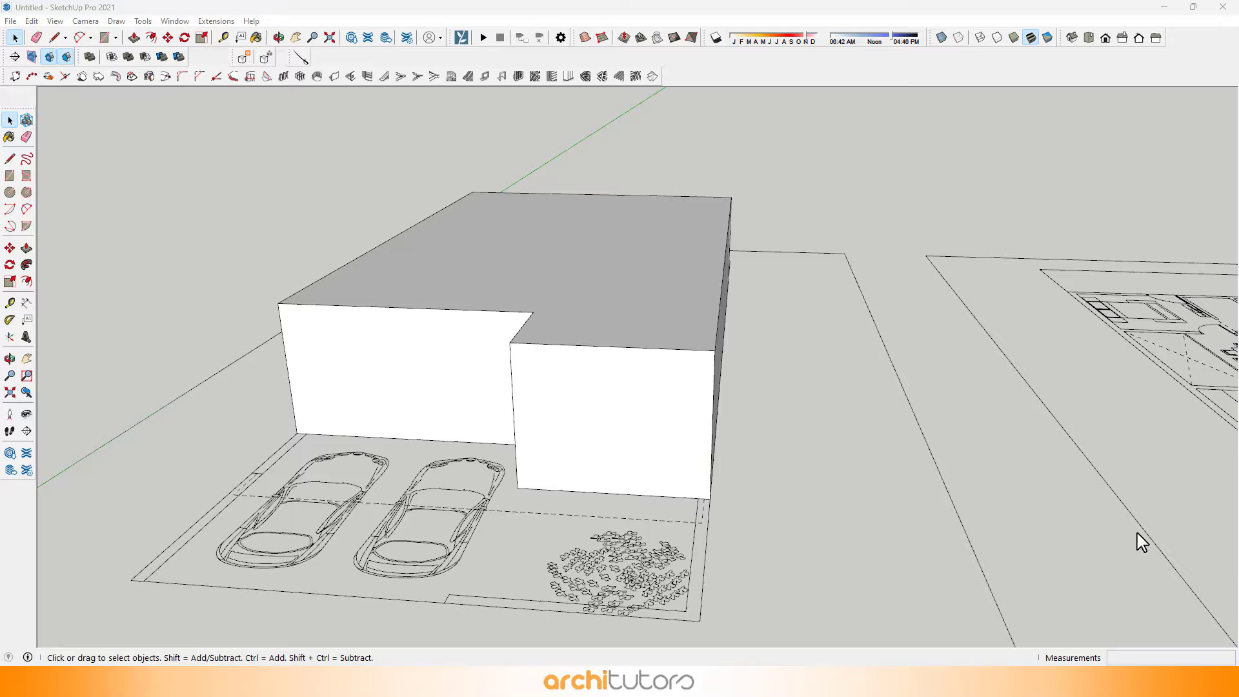
# Open the ground floor block's group for editing and select its recessed front face beside the parked cars.
pyautogui.scroll(-3, 428, 396)
pyautogui.moveTo(429, 395); pyautogui.dragTo(607, 250, button='middle')
pyautogui.scroll(5, 496, 335)
pyautogui.doubleClick(572, 327)
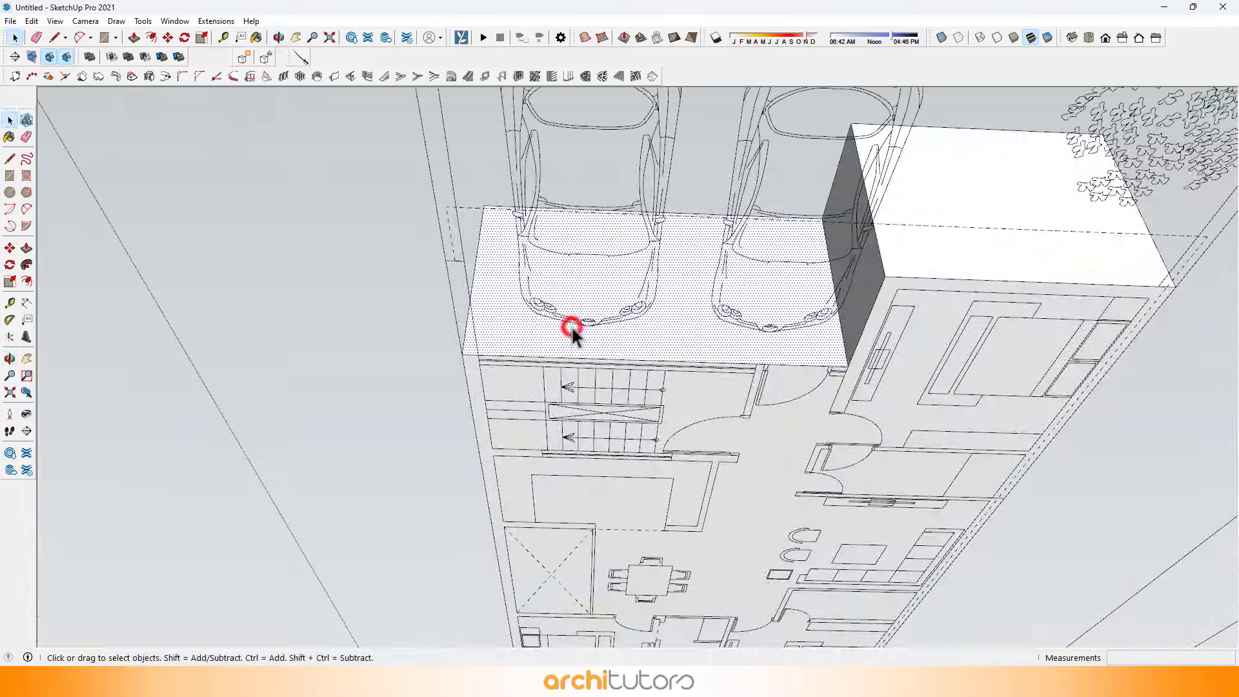
pyautogui.moveTo(572, 327); pyautogui.dragTo(570, 277, button='middle')
pyautogui.click(560, 386)
pyautogui.scroll(3, 558, 389)
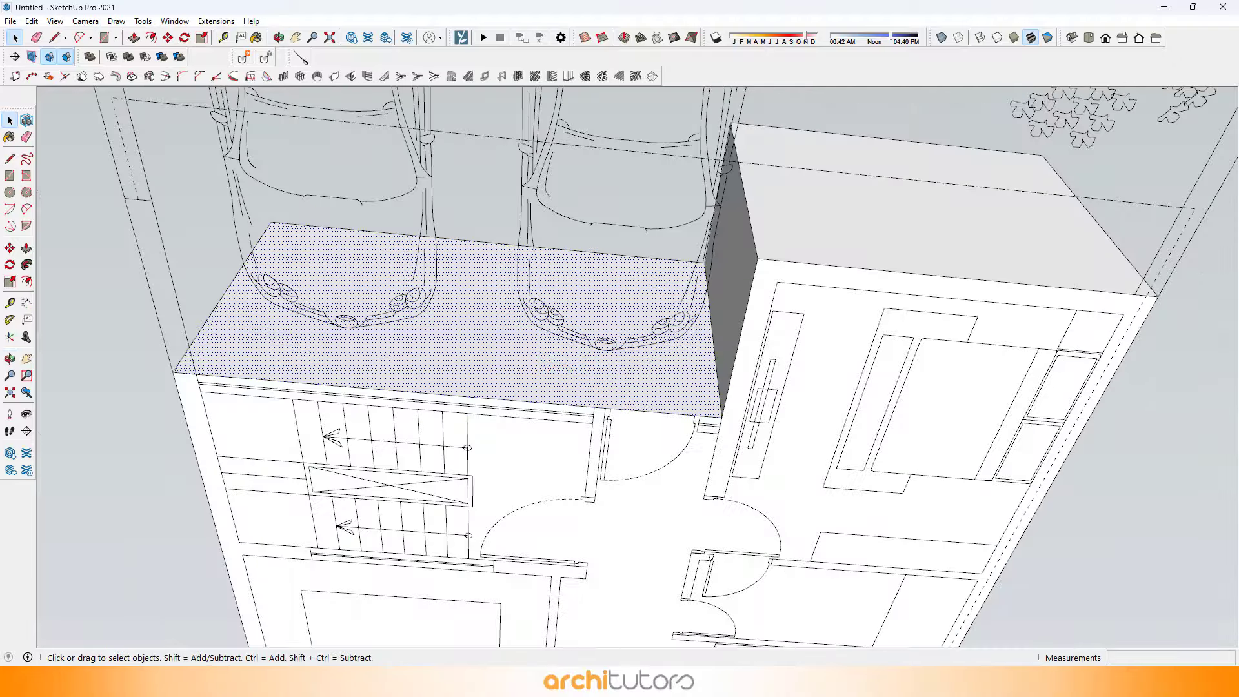
# Draw two vertical lines up the recessed front face at both sides of the wall beside the entrance door, and erase their overshooting ends.
pyautogui.scroll(3, 574, 403)
pyautogui.press('l')
pyautogui.click(612, 420)
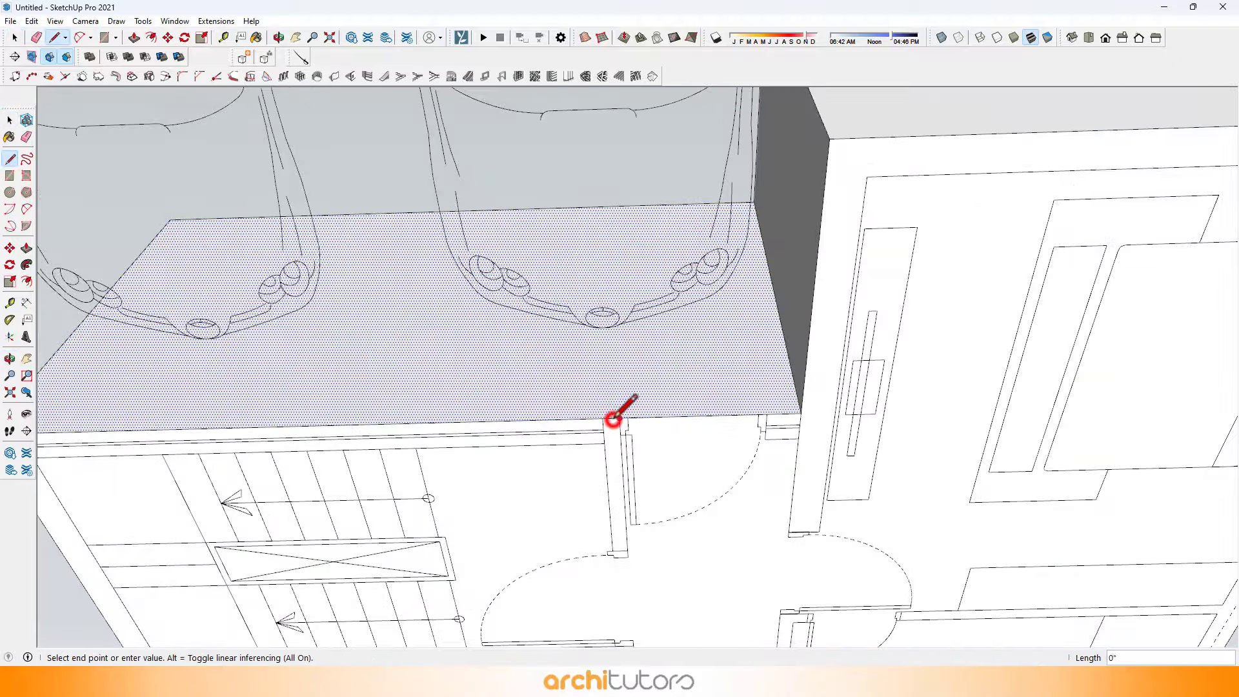
pyautogui.click(602, 418)
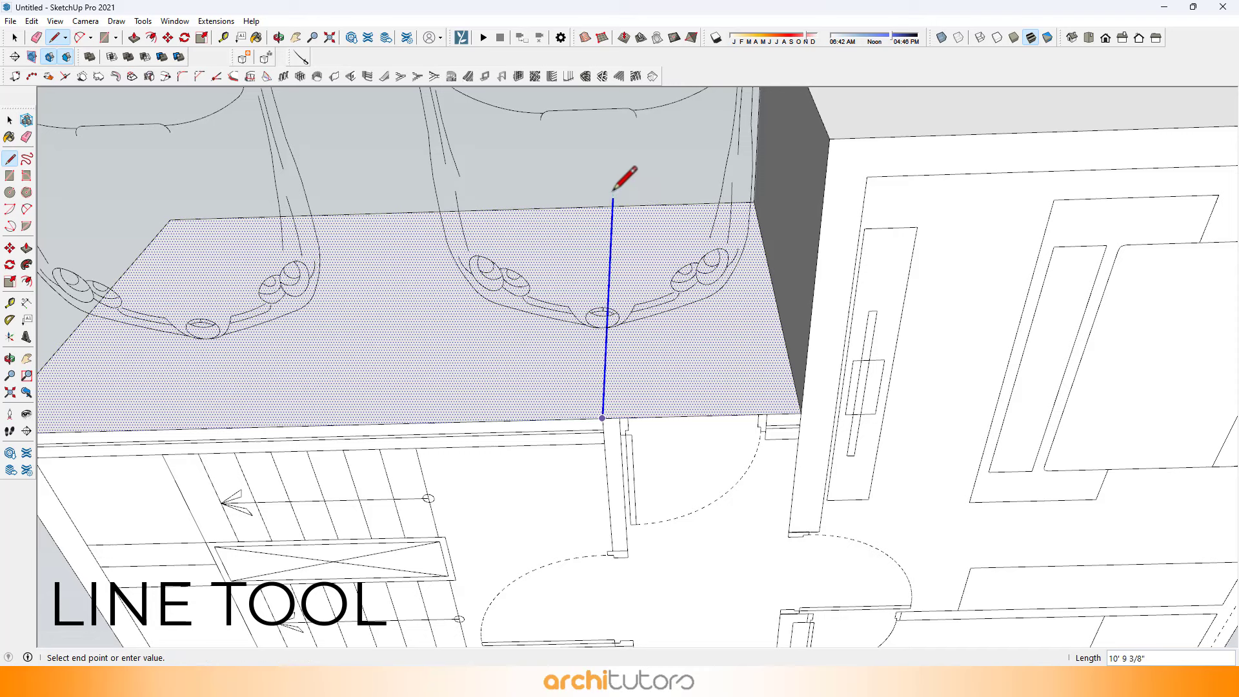
pyautogui.click(613, 191)
pyautogui.click(620, 417)
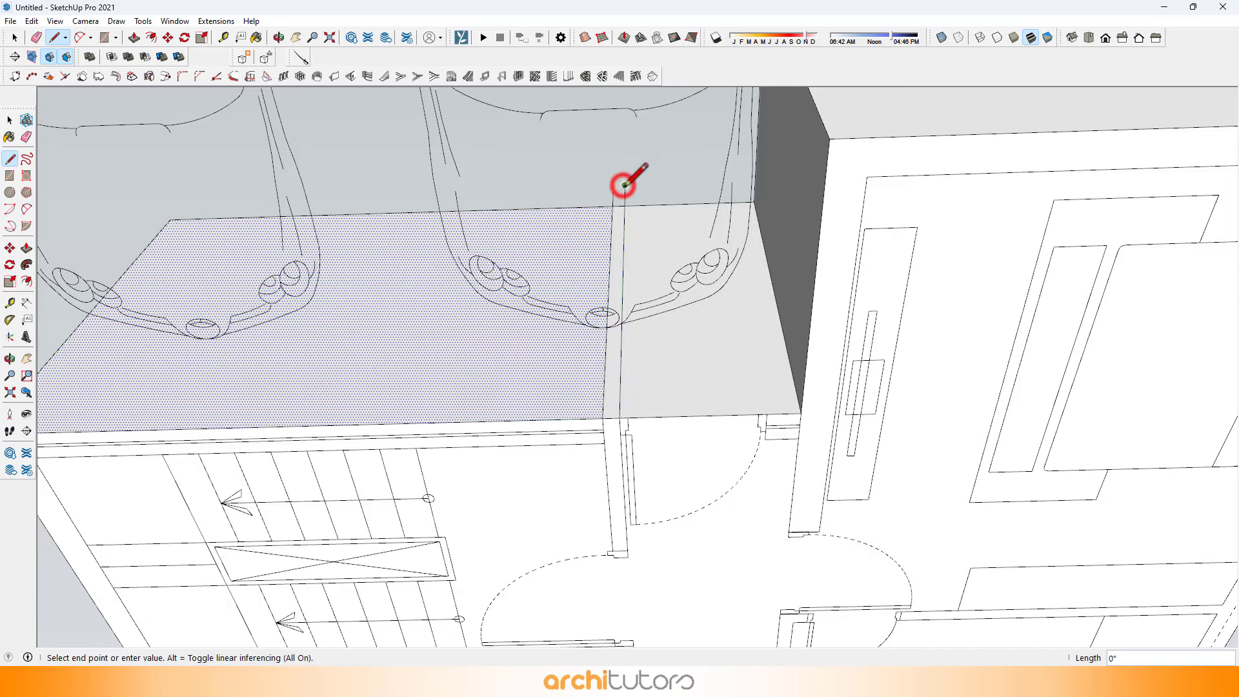
pyautogui.scroll(1, 623, 185)
pyautogui.press('e')
pyautogui.moveTo(628, 189); pyautogui.dragTo(609, 194)
pyautogui.scroll(-1, 620, 189)
pyautogui.keyDown('shift'); pyautogui.moveTo(512, 264); pyautogui.dragTo(650, 260, button='middle'); pyautogui.keyUp('shift')
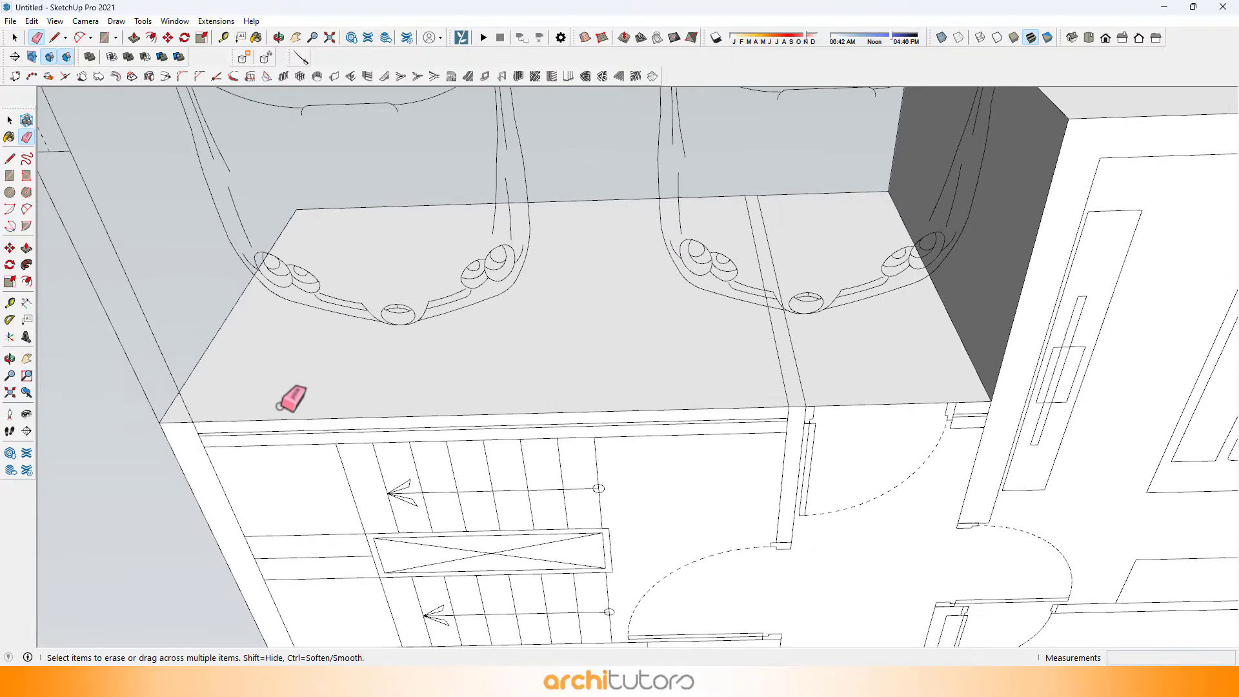
# Draw a vertical line up the recessed front face at the outer side wall's inner edge and erase its overshoot.
pyautogui.press('l')
pyautogui.click(192, 421)
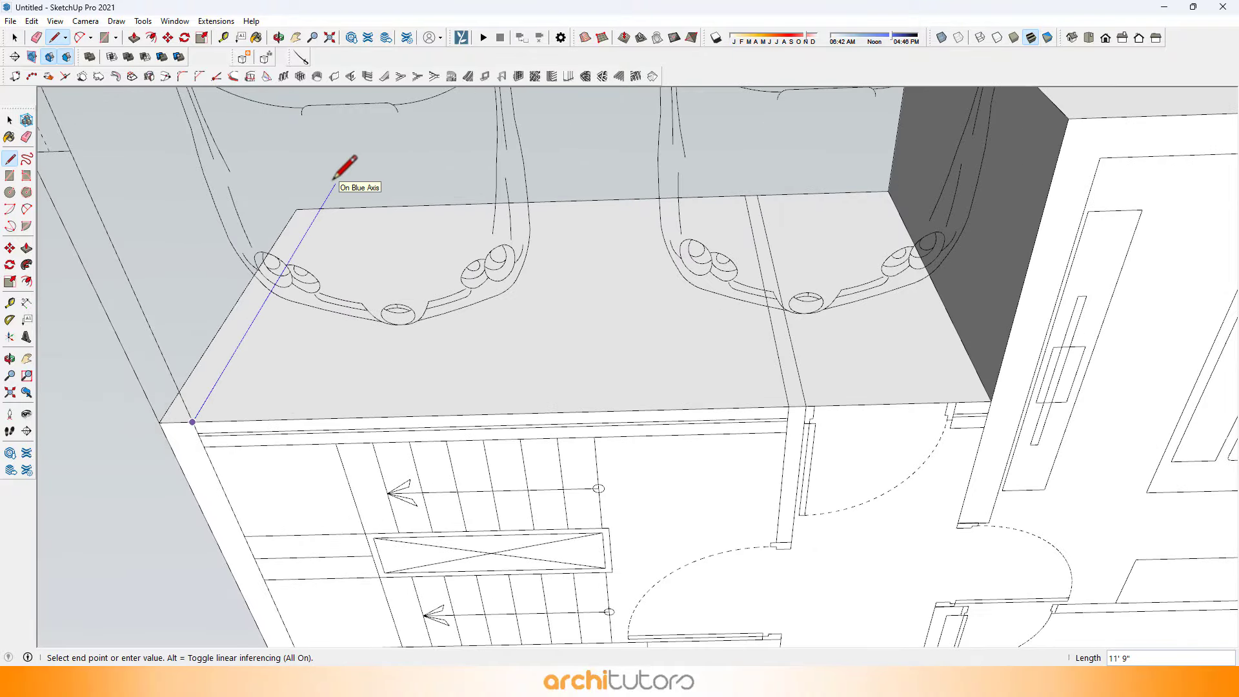
pyautogui.press('e')
pyautogui.scroll(-1, 360, 221)
pyautogui.moveTo(359, 221)
pyautogui.mouseDown(button='middle')
pyautogui.moveTo(642, 312)
pyautogui.moveTo(459, 309)
pyautogui.mouseUp(button='middle')
pyautogui.moveTo(583, 327); pyautogui.dragTo(553, 336, button='middle')
pyautogui.press('space')
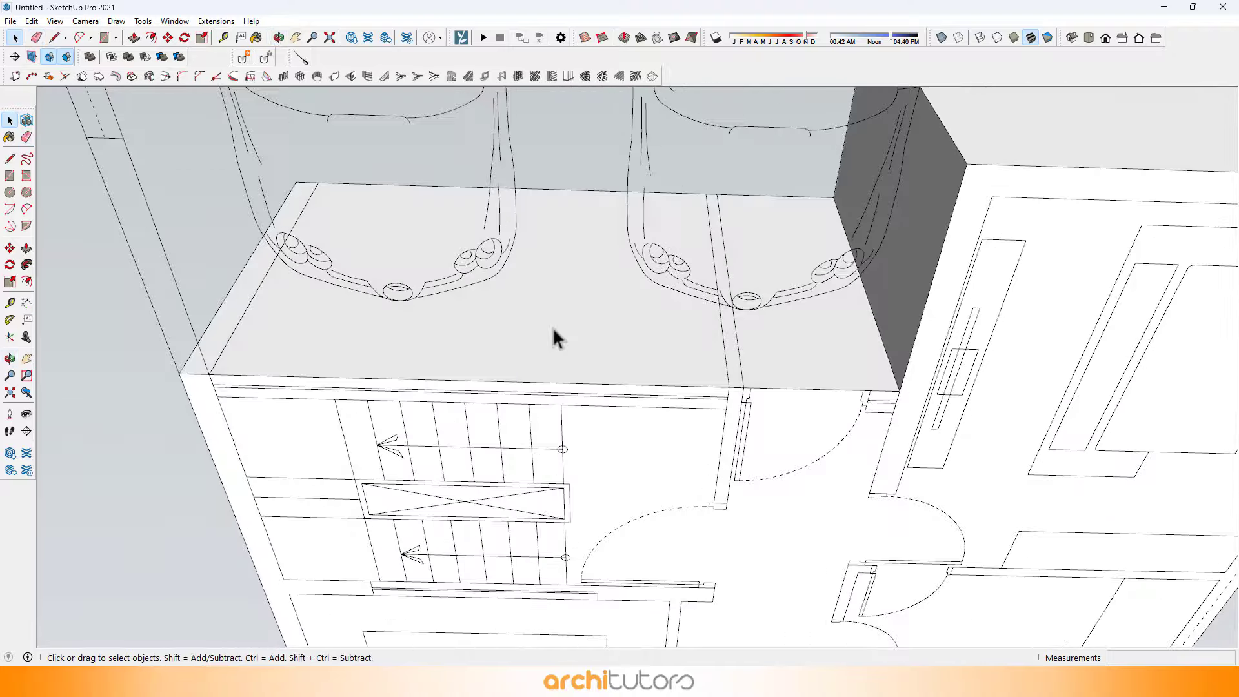
# Try to offset the outline of the wide front face between the two wall strips 1" inward.
pyautogui.click(566, 328)
pyautogui.press('f')
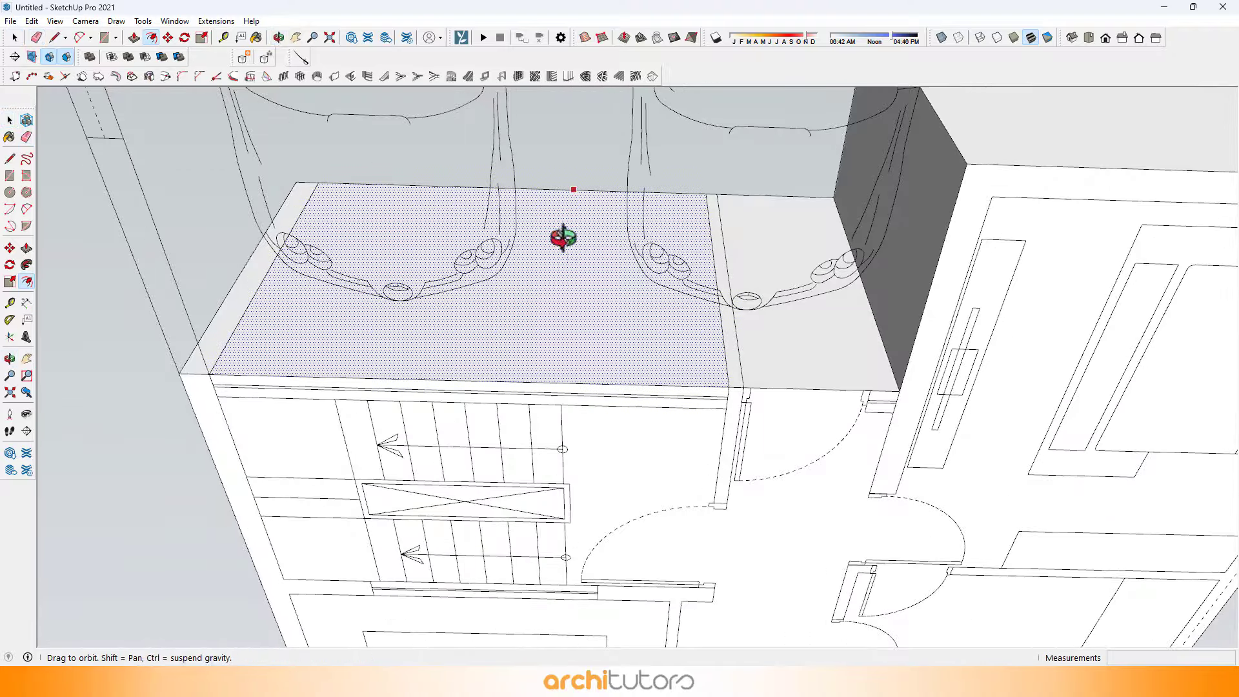
pyautogui.moveTo(564, 238); pyautogui.dragTo(561, 413, button='middle')
pyautogui.moveTo(578, 268); pyautogui.dragTo(561, 381, button='middle')
pyautogui.keyDown('shift'); pyautogui.moveTo(561, 380); pyautogui.dragTo(658, 331, button='middle'); pyautogui.keyUp('shift')
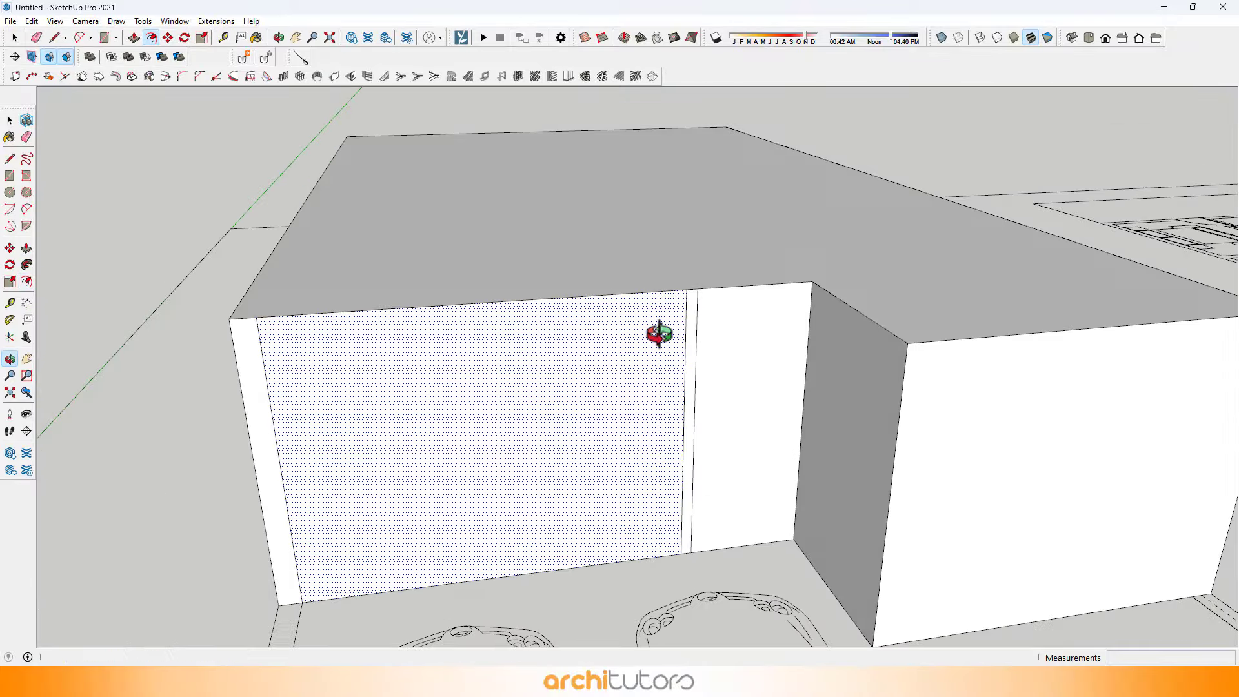
pyautogui.click(528, 376)
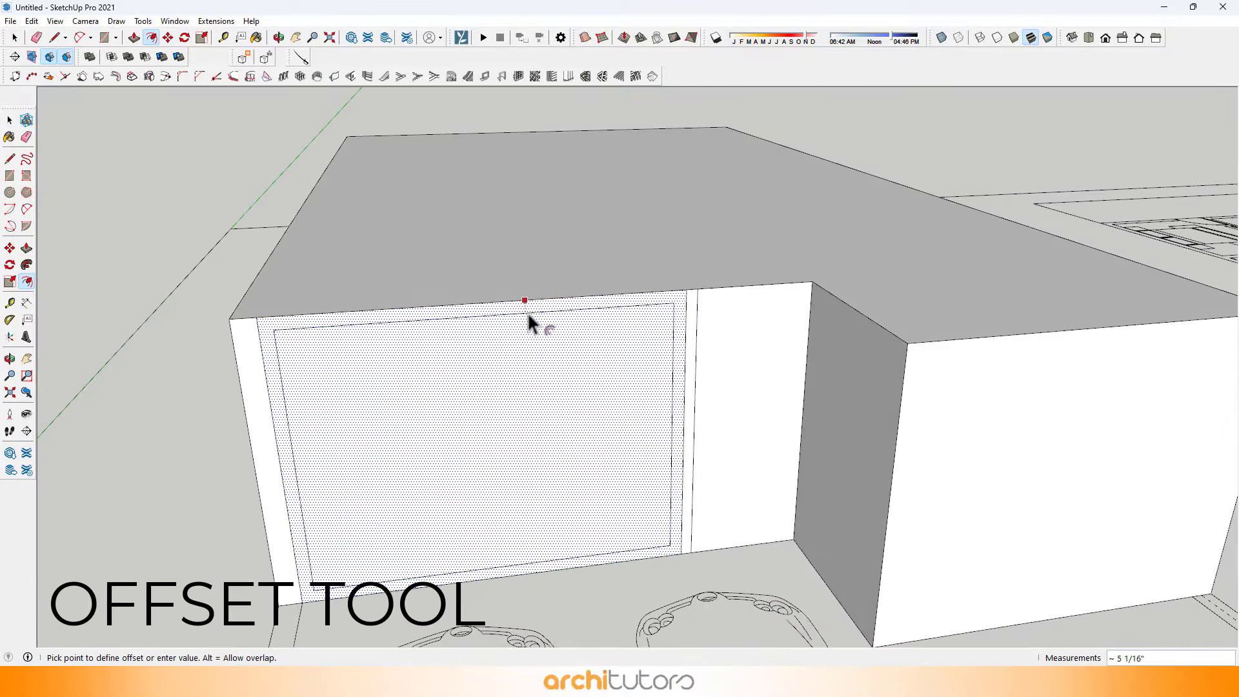
pyautogui.write('1')
pyautogui.press('Return')
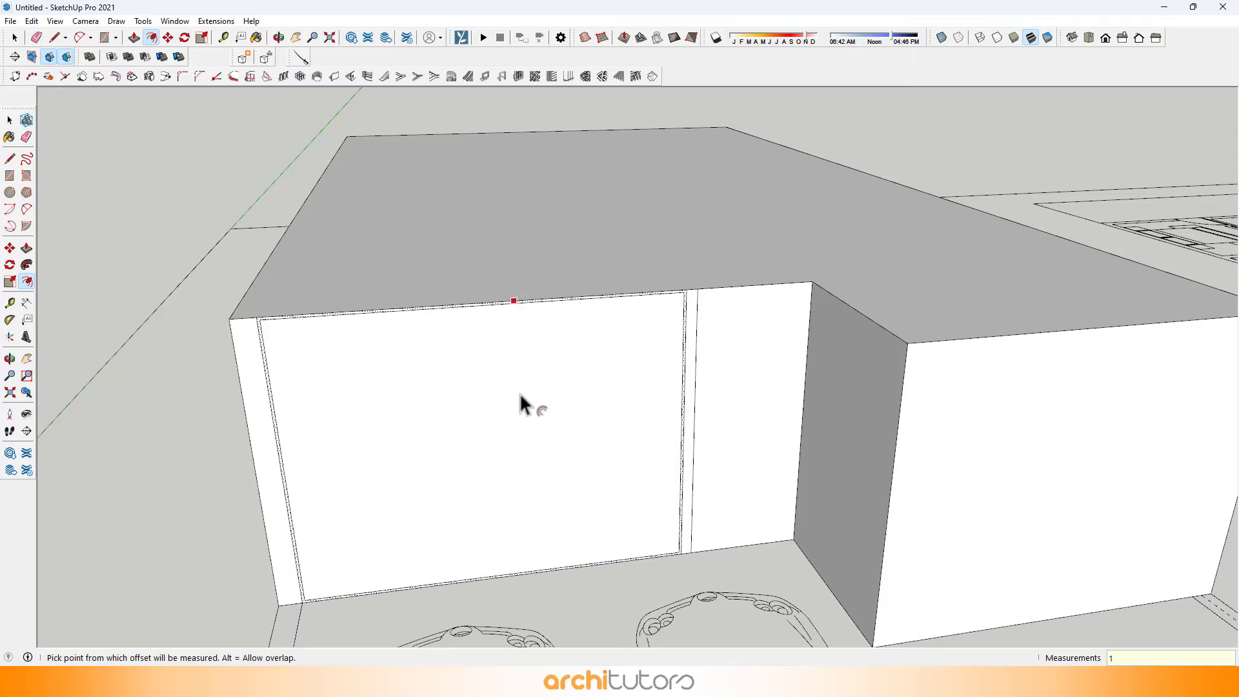
pyautogui.moveTo(520, 395); pyautogui.dragTo(658, 346, button='middle')
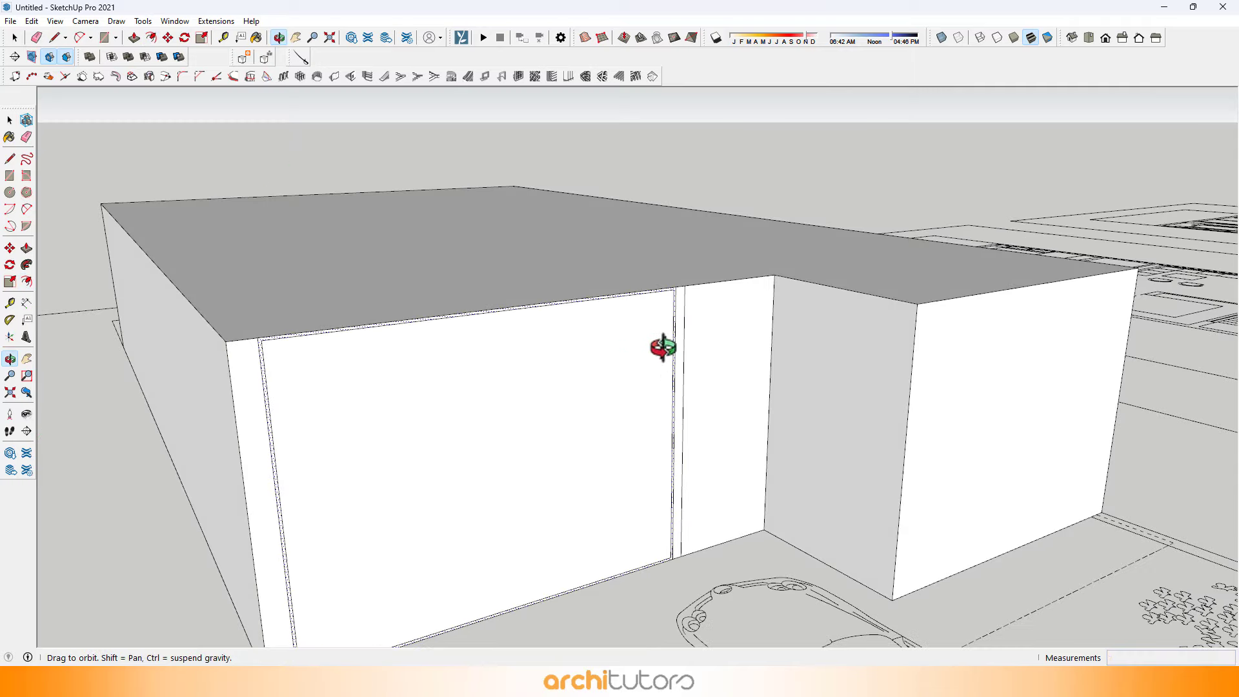
# Push the wide front face between the two wall strips 3" inward with Push/Pull.
pyautogui.press('p')
pyautogui.click(603, 392)
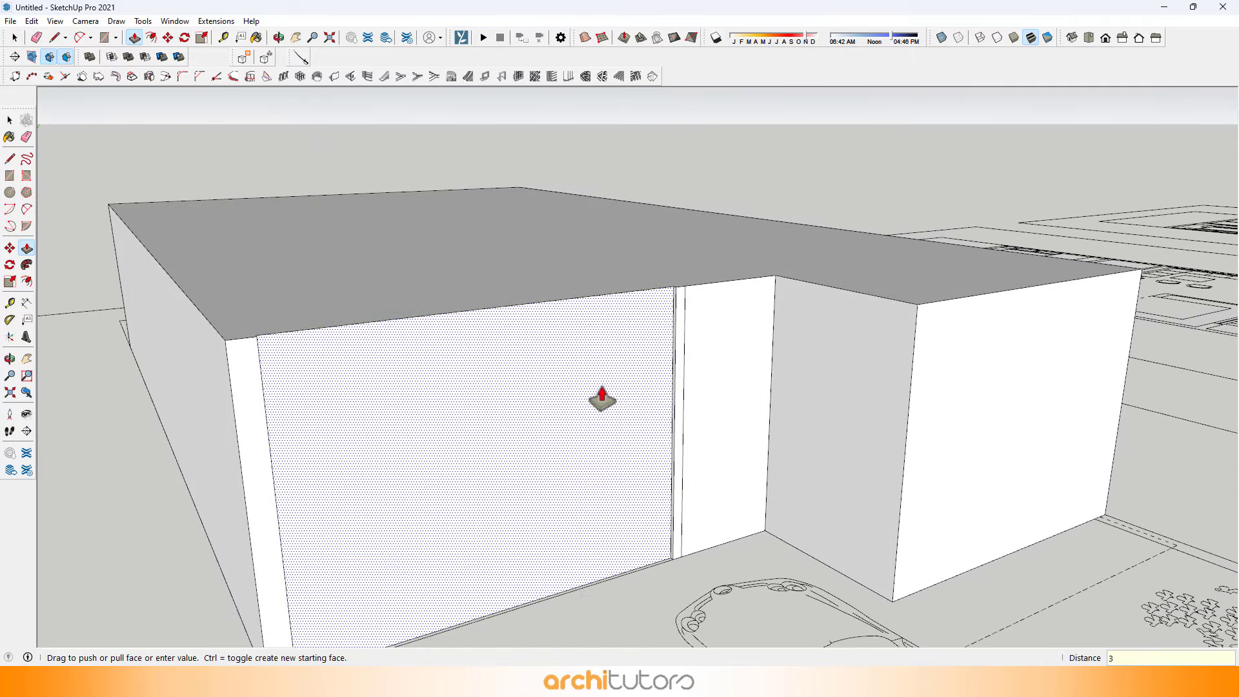
pyautogui.click(601, 398)
pyautogui.scroll(5, 709, 464)
pyautogui.scroll(1, 739, 516)
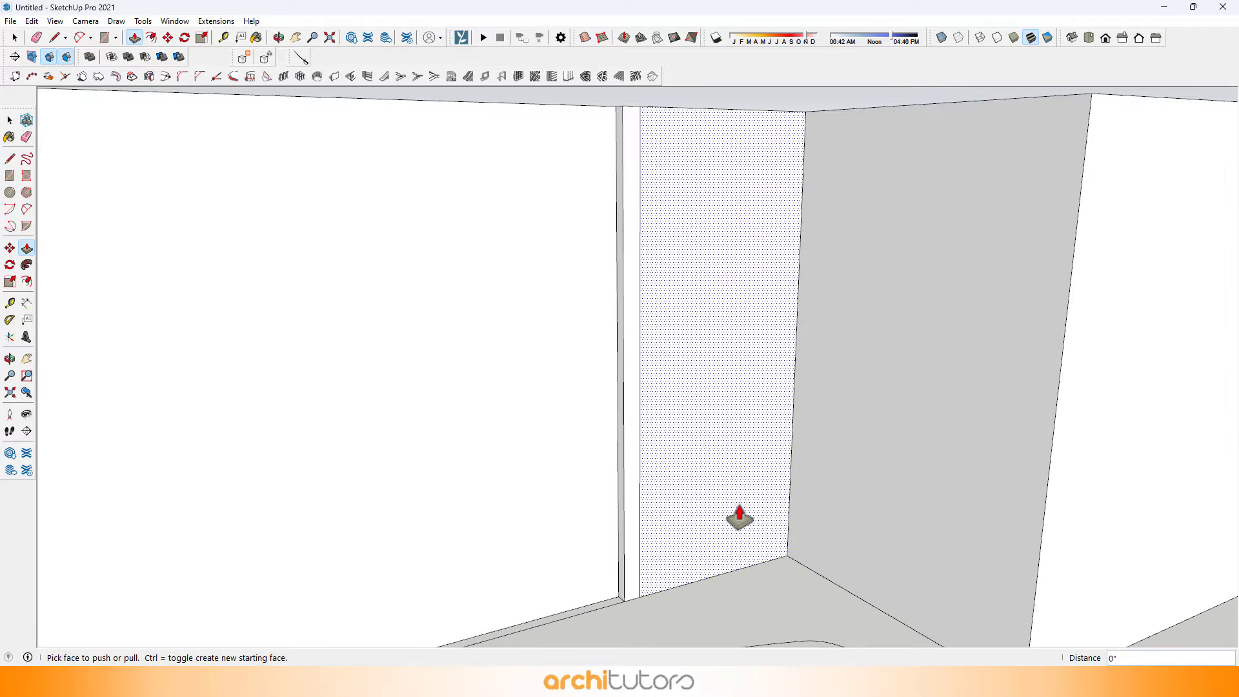
pyautogui.click(740, 516)
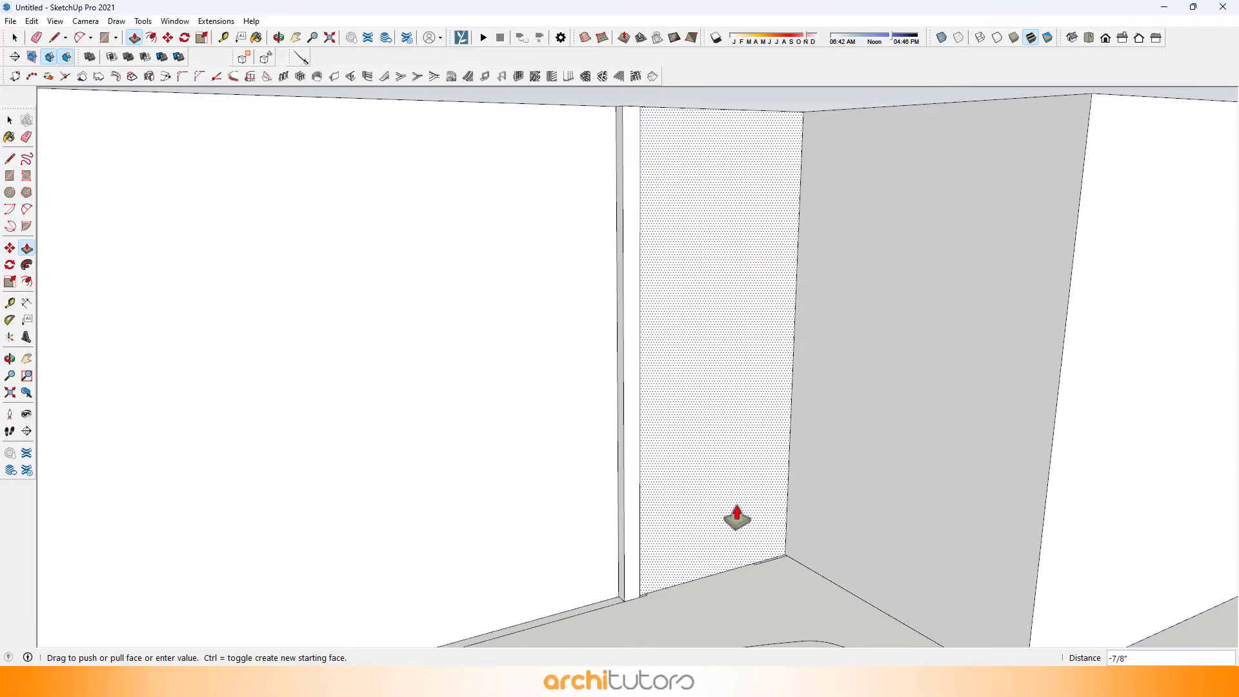
pyautogui.moveTo(734, 514); pyautogui.dragTo(667, 456, button='middle')
pyautogui.scroll(3, 669, 466)
pyautogui.press('f')
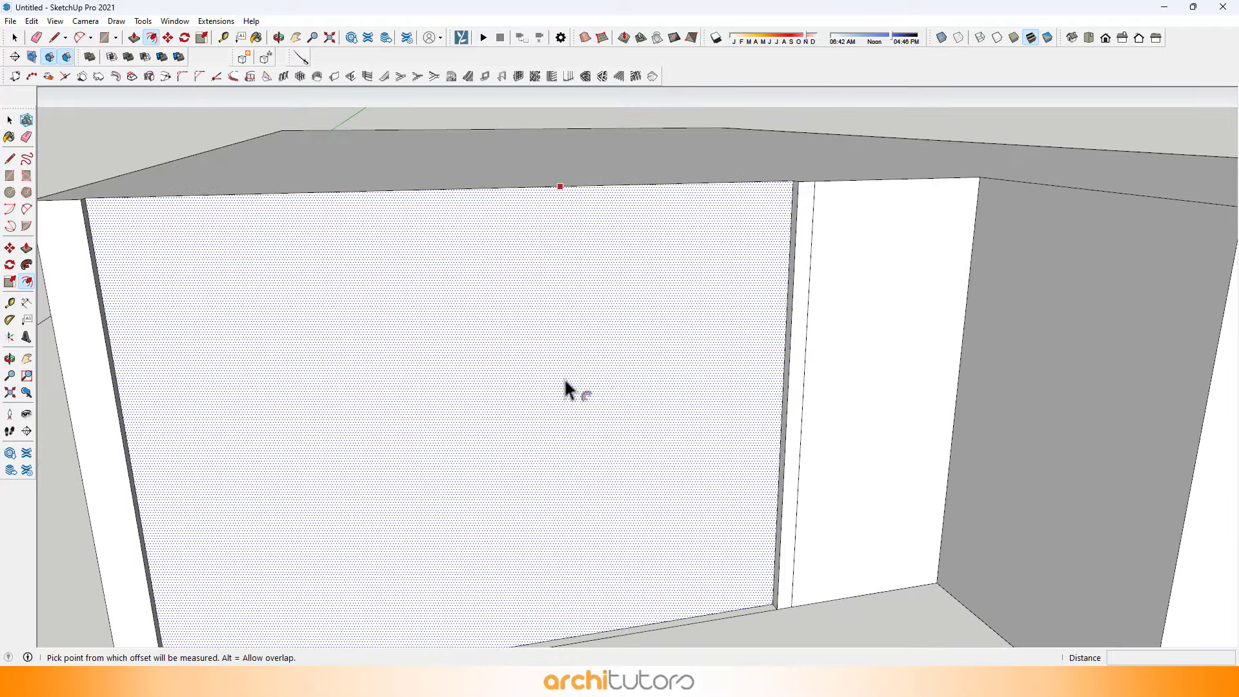
# Paint the recessed wide front face with the Aluminum material from the Metal collection.
pyautogui.scroll(-3, 565, 382)
pyautogui.press('b')
pyautogui.scroll(-2, 576, 374)
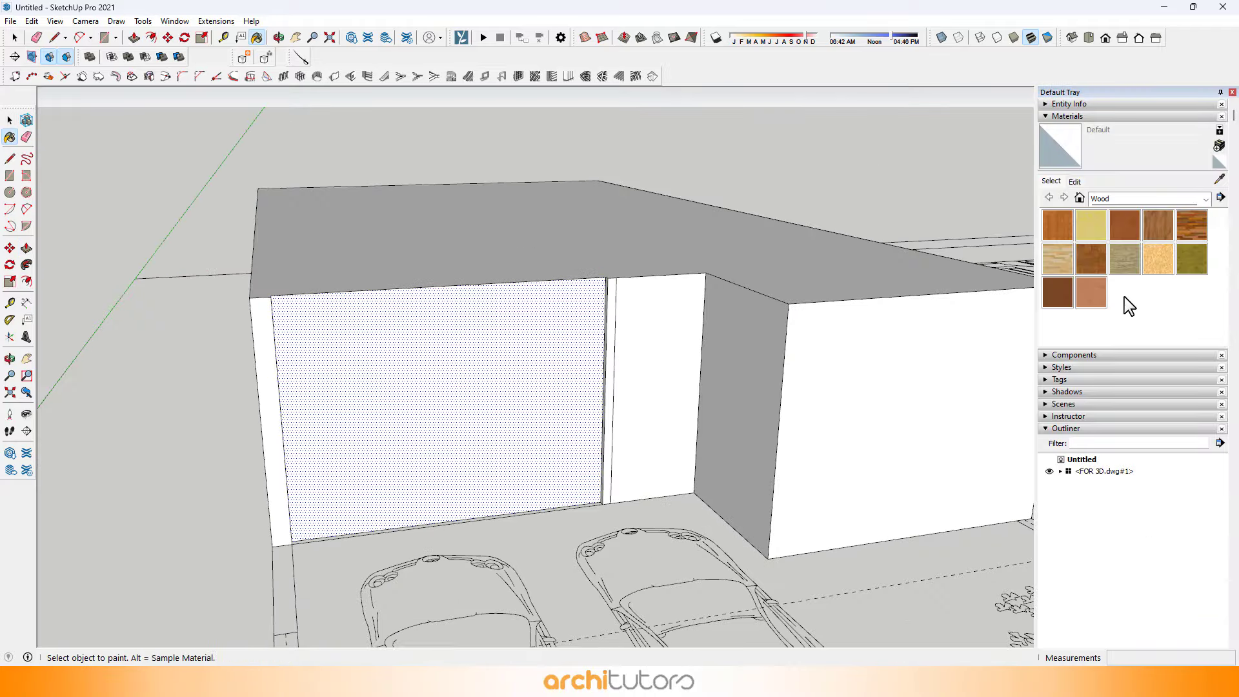
pyautogui.click(1136, 203)
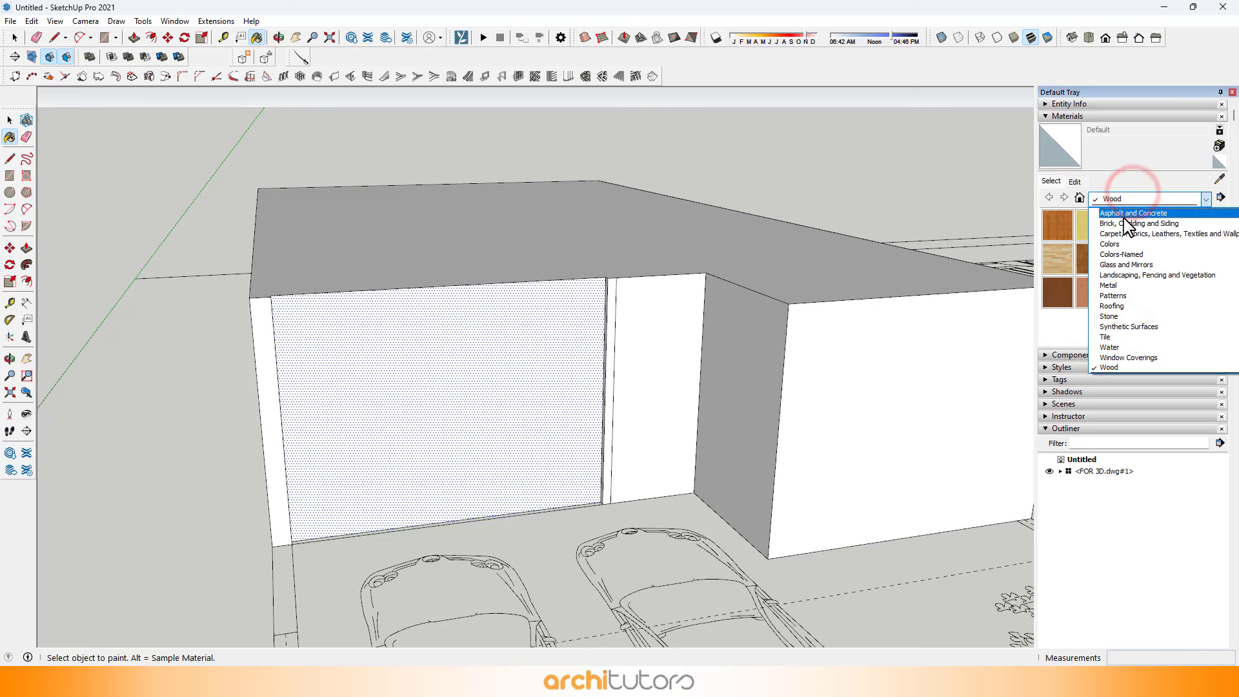
pyautogui.click(1123, 286)
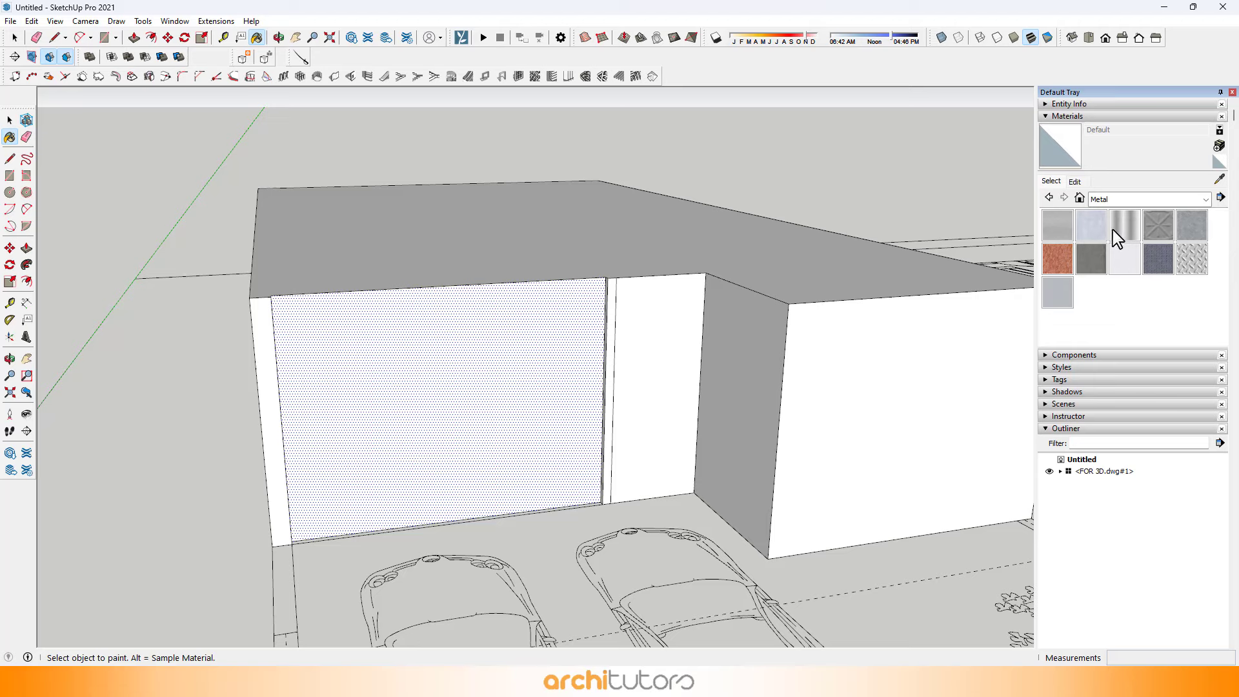
pyautogui.click(1062, 233)
pyautogui.click(376, 359)
pyautogui.moveTo(387, 359)
pyautogui.mouseDown(button='middle')
pyautogui.moveTo(753, 362)
pyautogui.moveTo(306, 363)
pyautogui.mouseUp(button='middle')
pyautogui.scroll(6, 368, 354)
pyautogui.press('f')
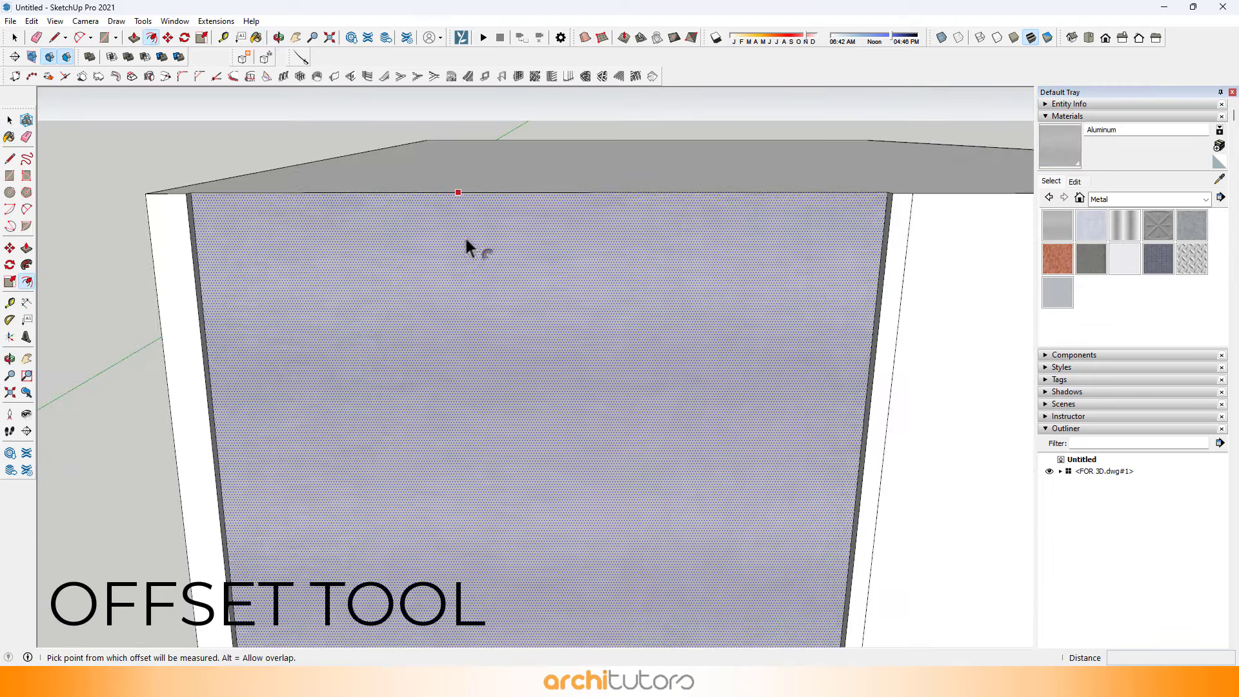
pyautogui.click(466, 229)
pyautogui.click(483, 220)
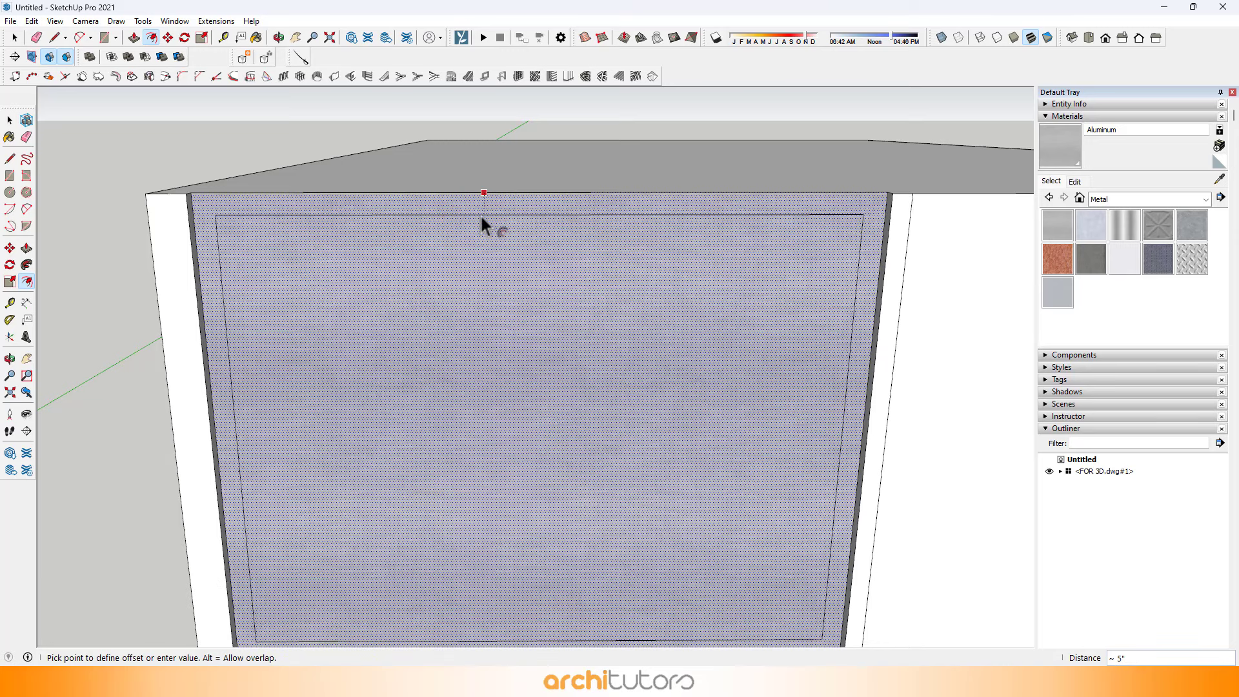
pyautogui.press('Return')
pyautogui.hotkey('ctrl', 'z')
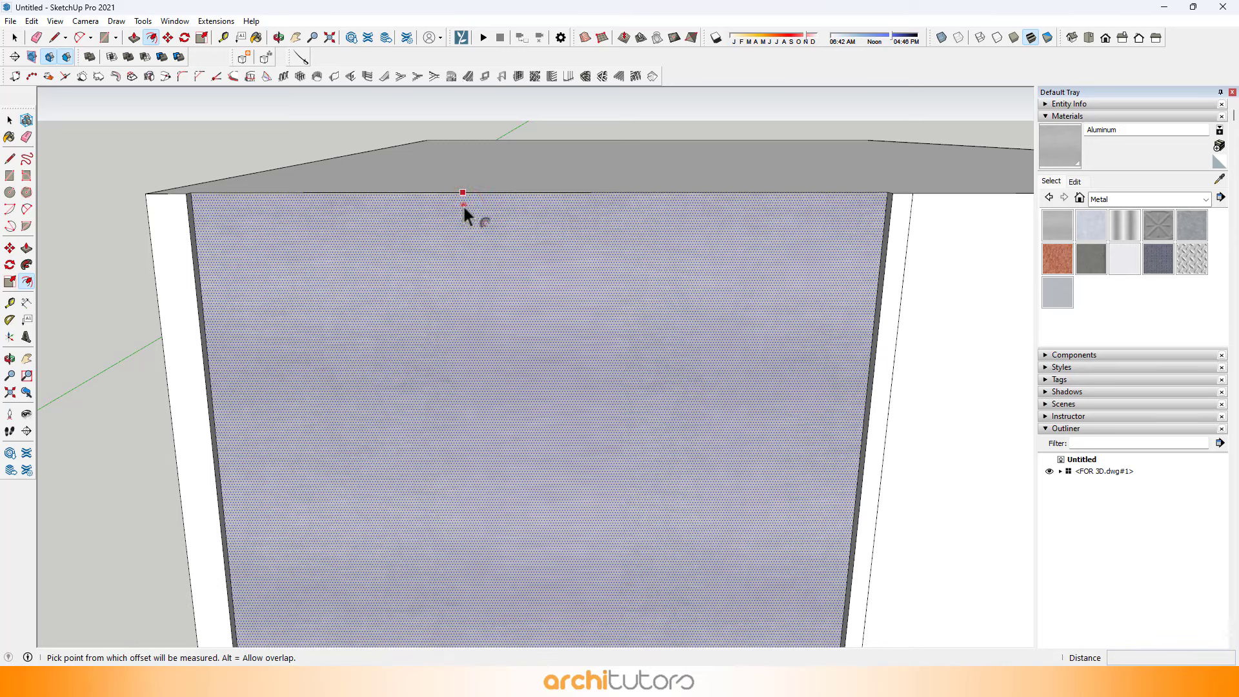
# Offset the outline of the aluminum face 1" inward to form a thin frame.
pyautogui.click(462, 205)
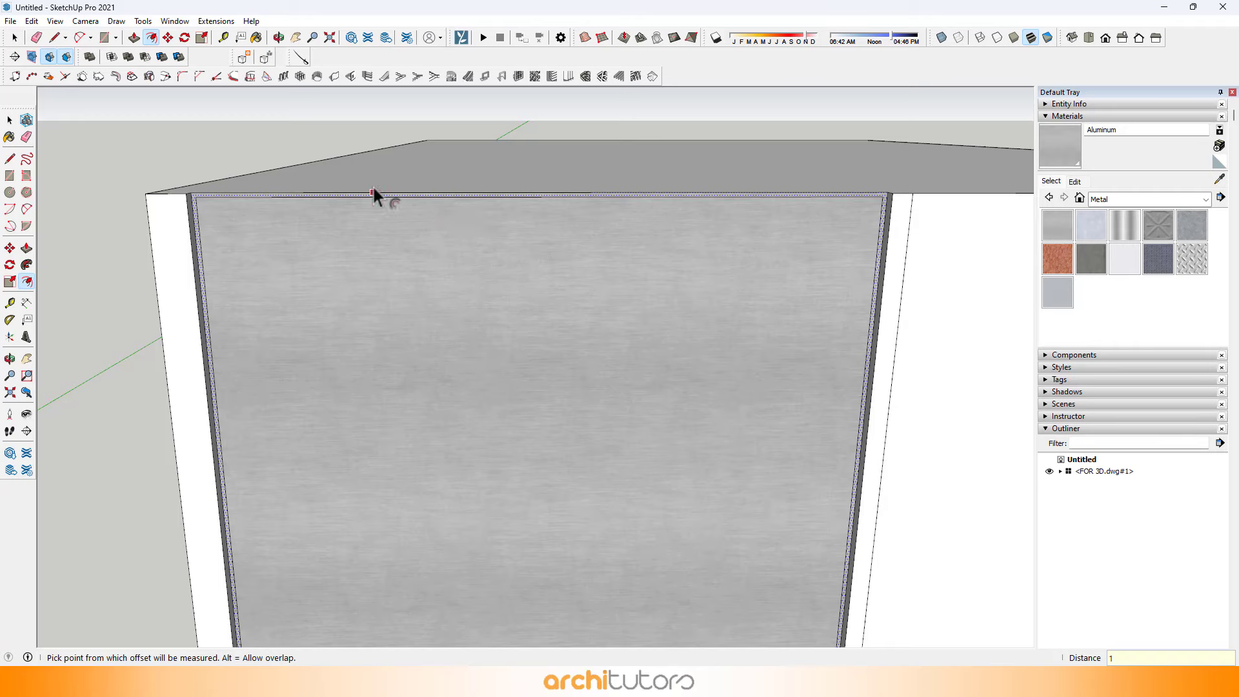
pyautogui.moveTo(373, 194)
pyautogui.mouseDown(button='middle')
pyautogui.moveTo(497, 207)
pyautogui.moveTo(481, 209)
pyautogui.mouseUp(button='middle')
pyautogui.press('space')
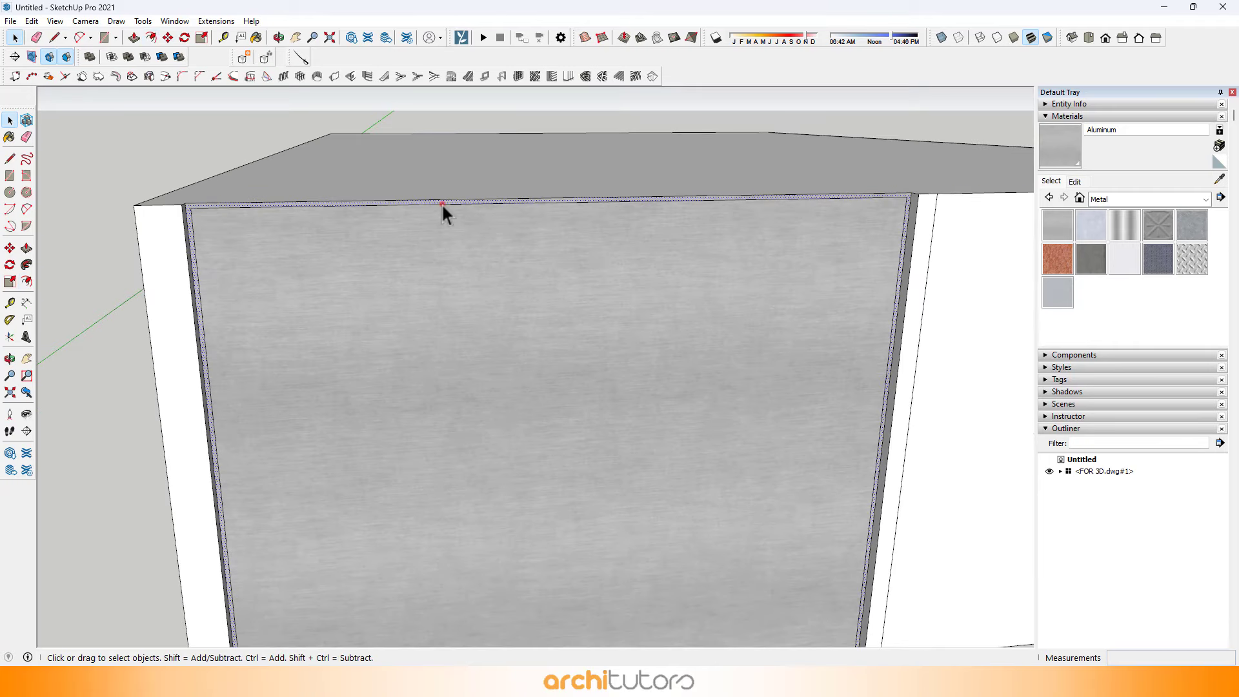
# Divide the upper inner edge of the aluminum frame into three equal segments.
pyautogui.click(442, 204)
pyautogui.rightClick(442, 204)
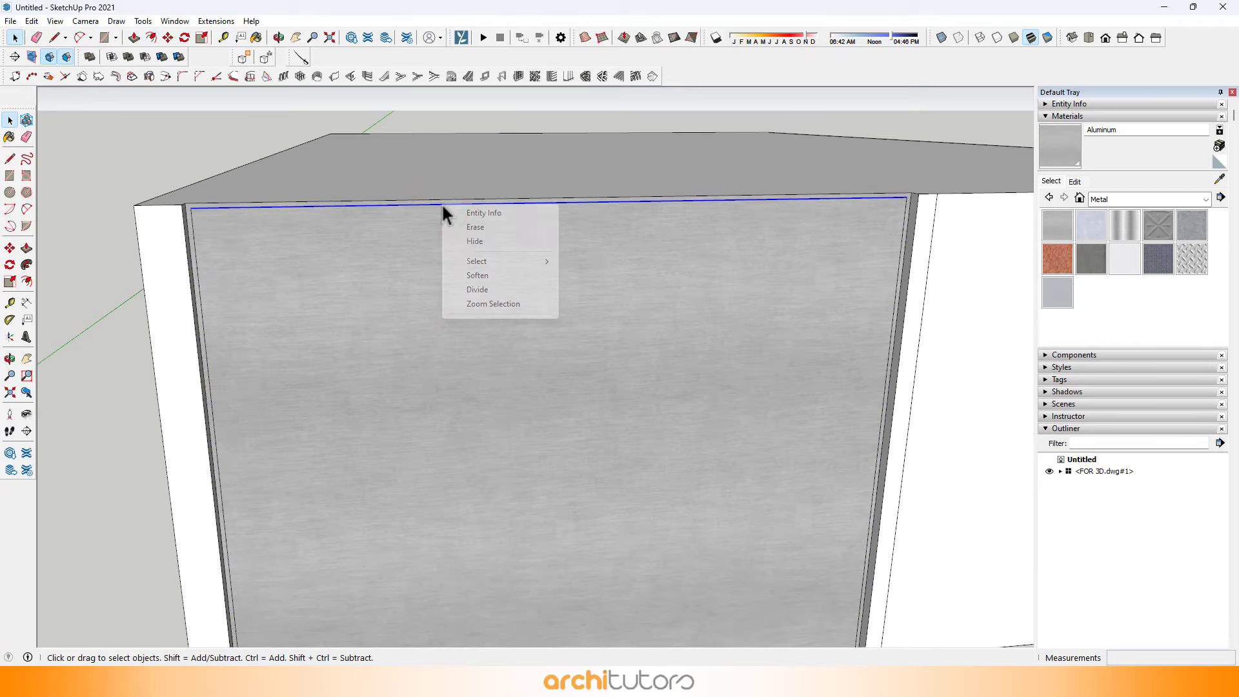
pyautogui.click(478, 290)
pyautogui.click(467, 286)
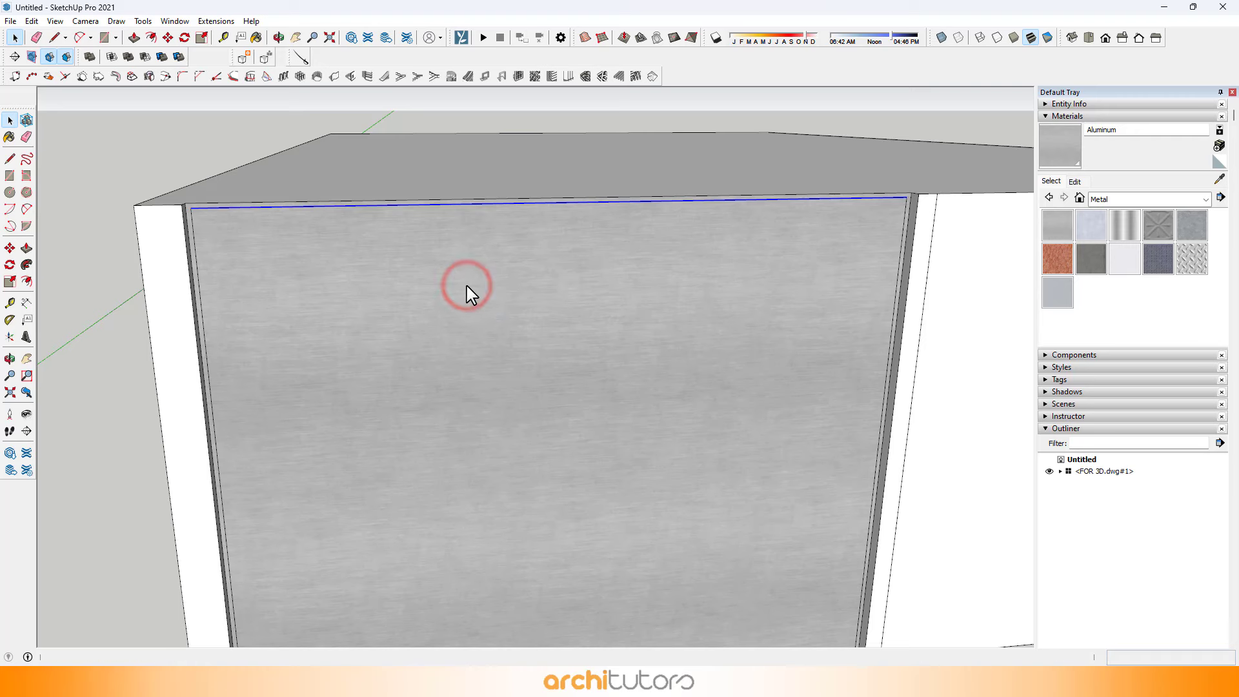
# Draw a vertical line from the first division point to the frame's lower inner edge and copy it 1" along that edge.
pyautogui.click(448, 204)
pyautogui.scroll(-3, 492, 397)
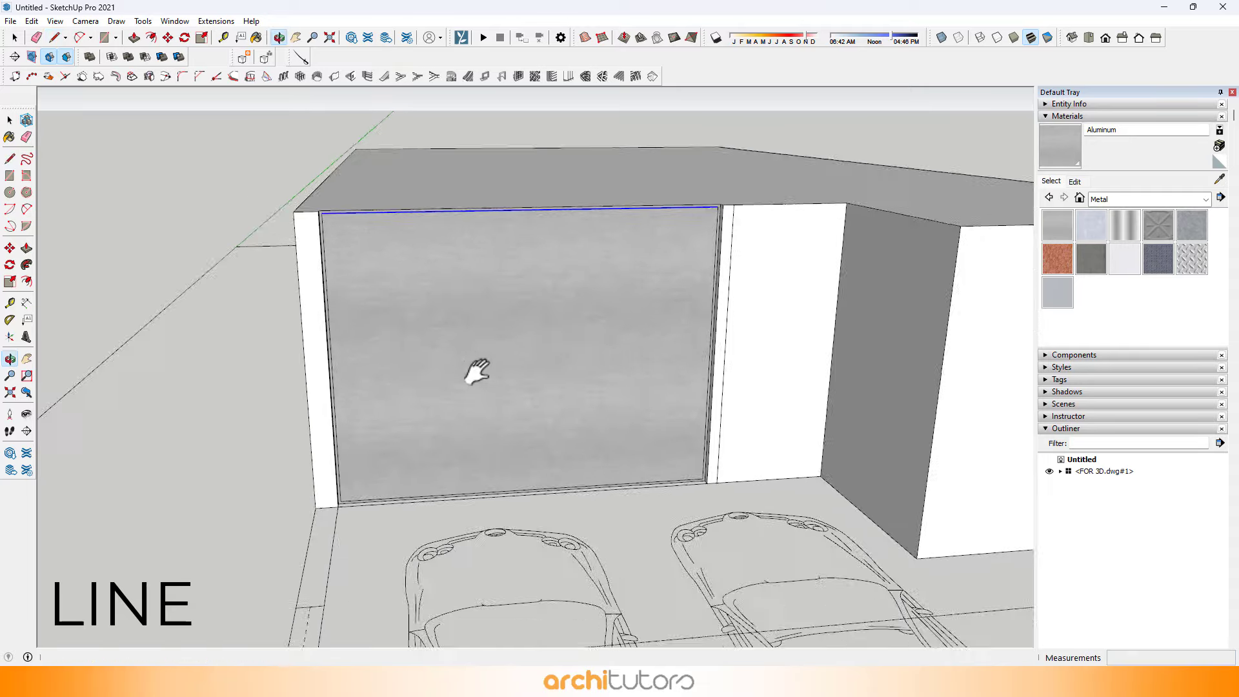
pyautogui.scroll(5, 476, 471)
pyautogui.press('space')
pyautogui.click(463, 483)
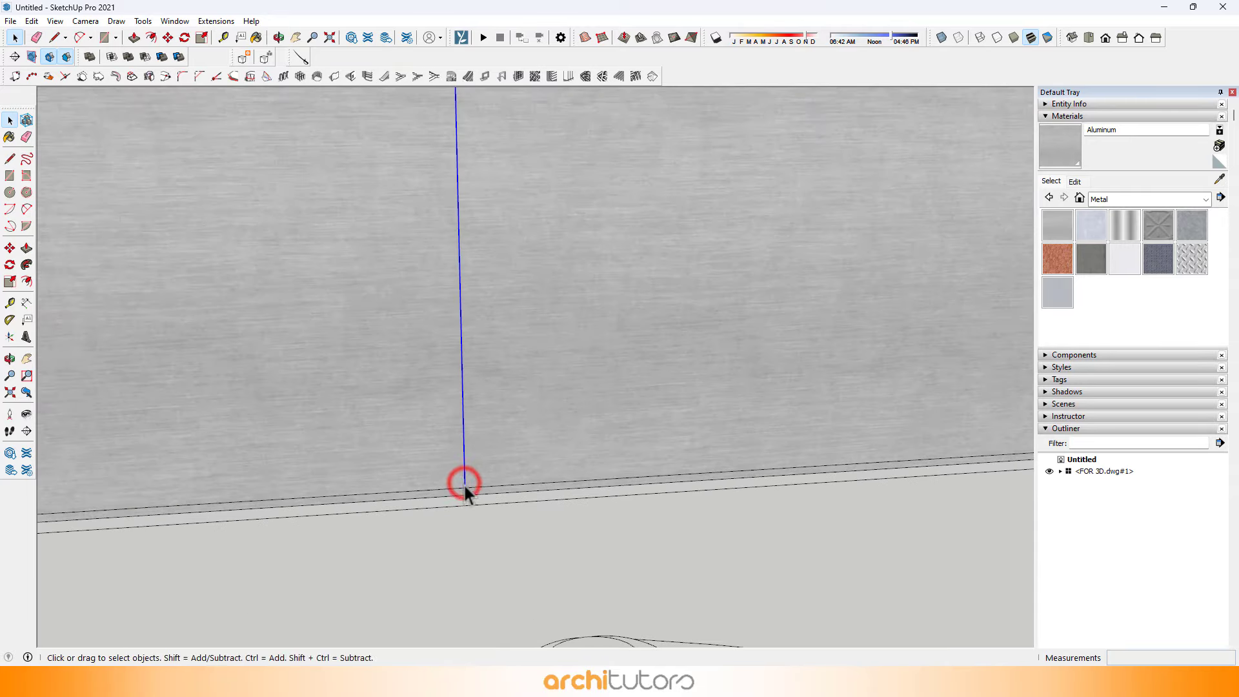
pyautogui.press('m')
pyautogui.press('ctrl')
pyautogui.click(465, 491)
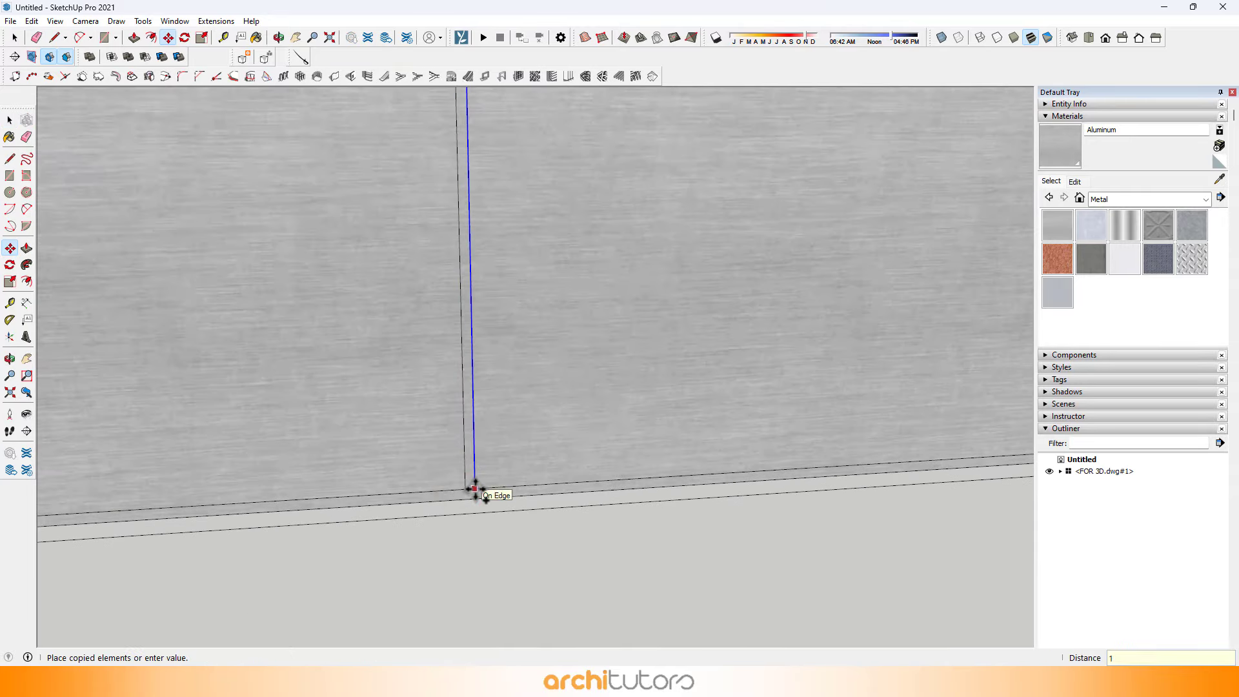
pyautogui.press('Return')
pyautogui.scroll(-5, 434, 470)
# Draw a vertical line down from the second division point and place a copy of it 1" beside it.
pyautogui.press('l')
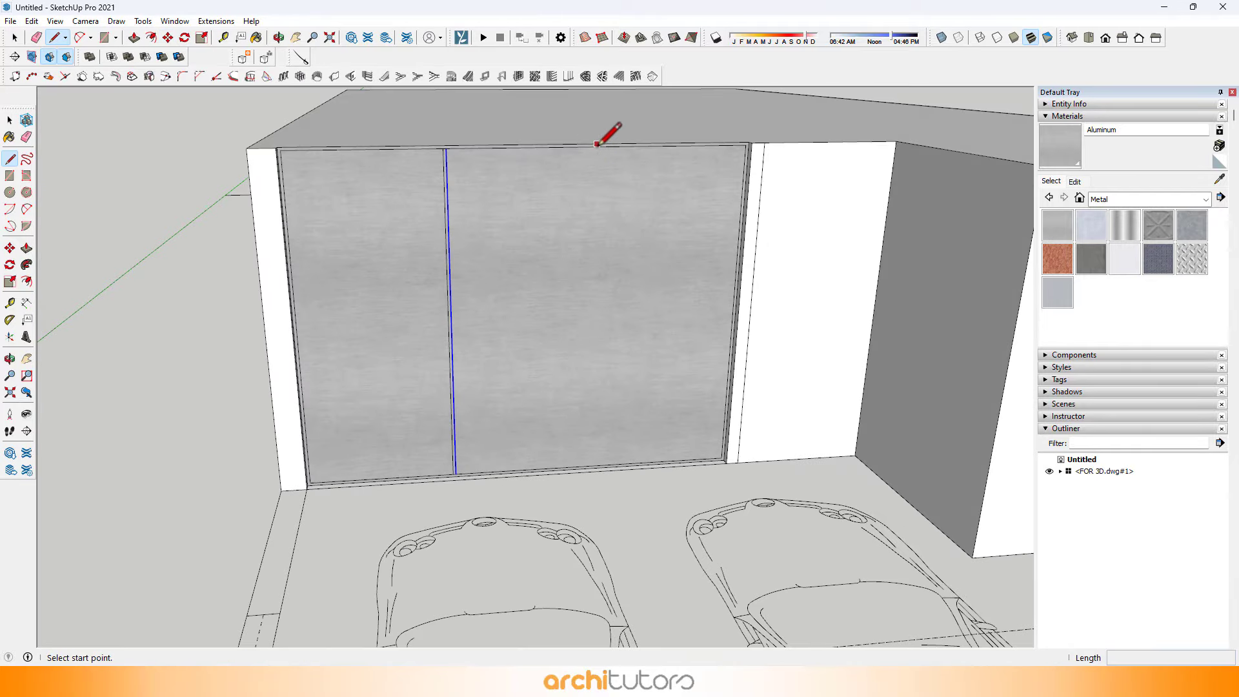
pyautogui.press('space')
pyautogui.scroll(3, 591, 453)
pyautogui.click(586, 450)
pyautogui.scroll(1, 591, 473)
pyautogui.click(590, 471)
pyautogui.press('m')
pyautogui.click(590, 482)
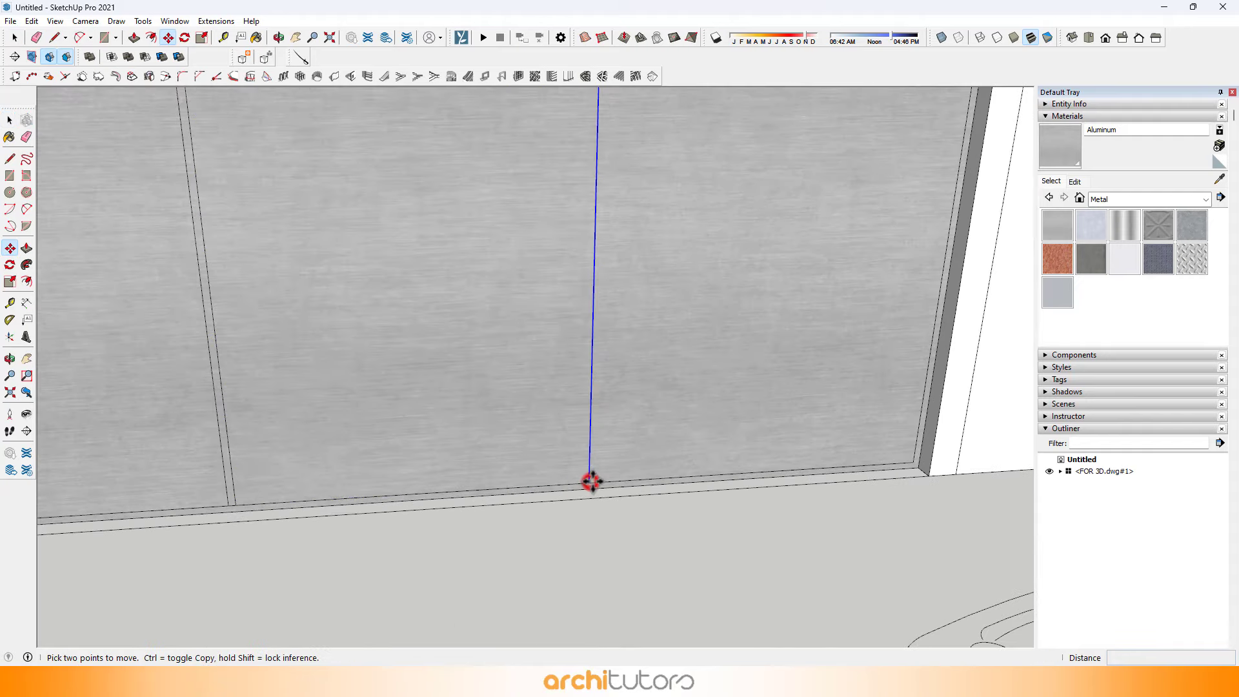
pyautogui.press('ctrl')
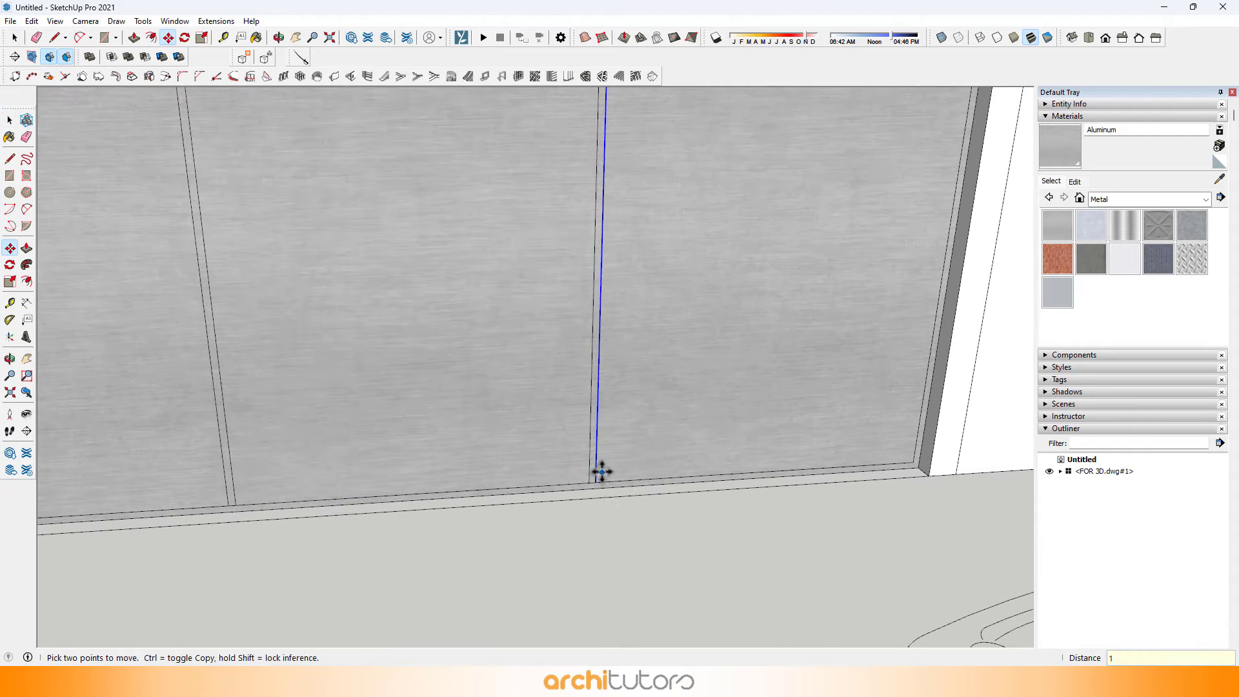
pyautogui.scroll(-2, 552, 465)
# Extrude the thin outer border of the aluminum panel 3" outward with Push/Pull.
pyautogui.moveTo(553, 465); pyautogui.dragTo(753, 434, button='middle')
pyautogui.scroll(4, 773, 408)
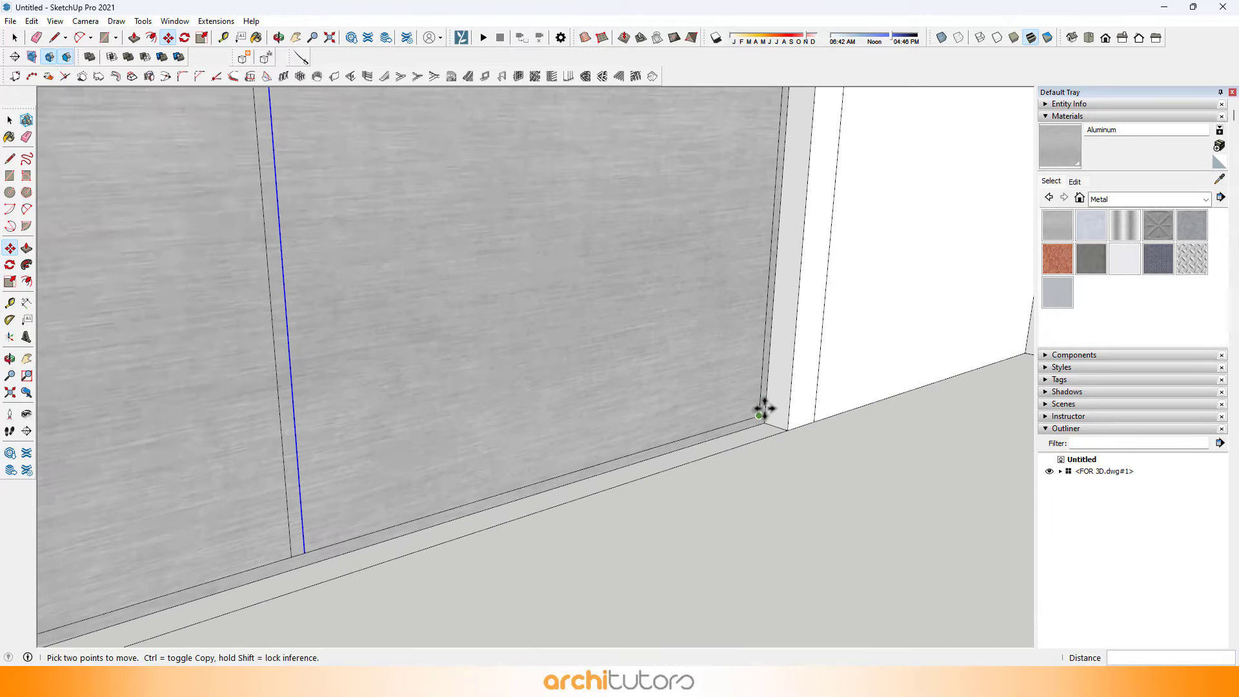
pyautogui.click(764, 408)
pyautogui.press('p')
pyautogui.click(741, 434)
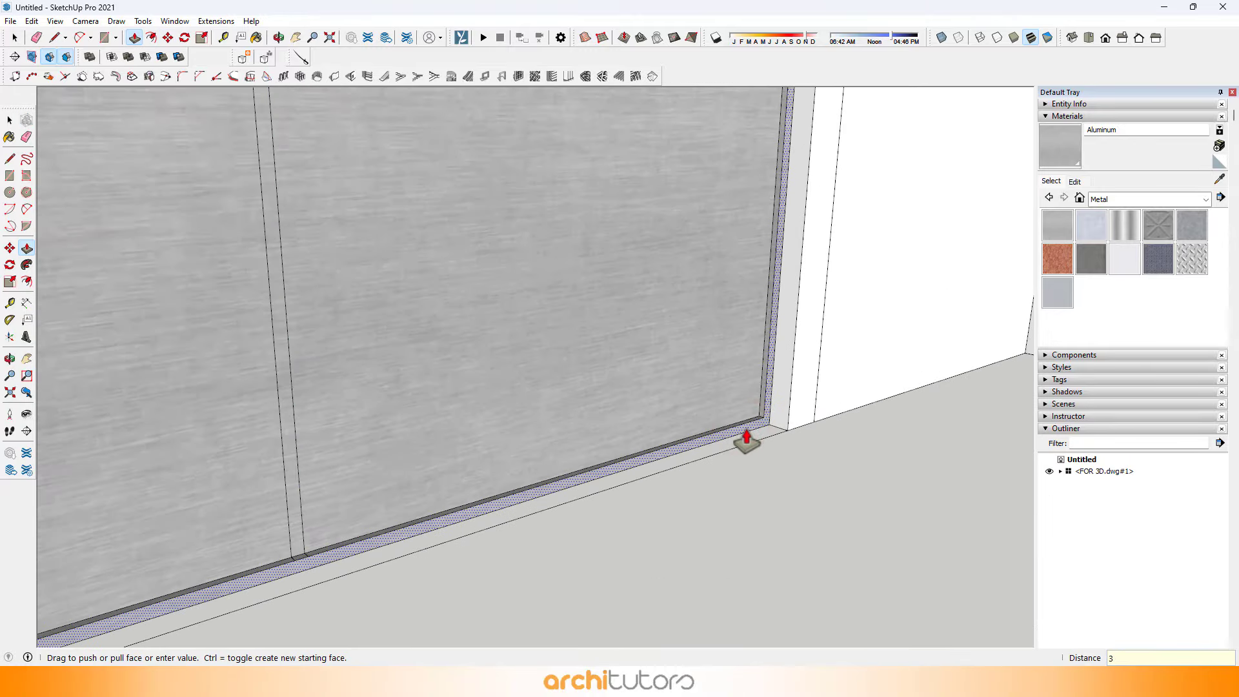
pyautogui.press('Return')
# Repeat the 3" extrusion on the two vertical mullion strips of the aluminum frame.
pyautogui.doubleClick(298, 550)
pyautogui.scroll(-1, 557, 465)
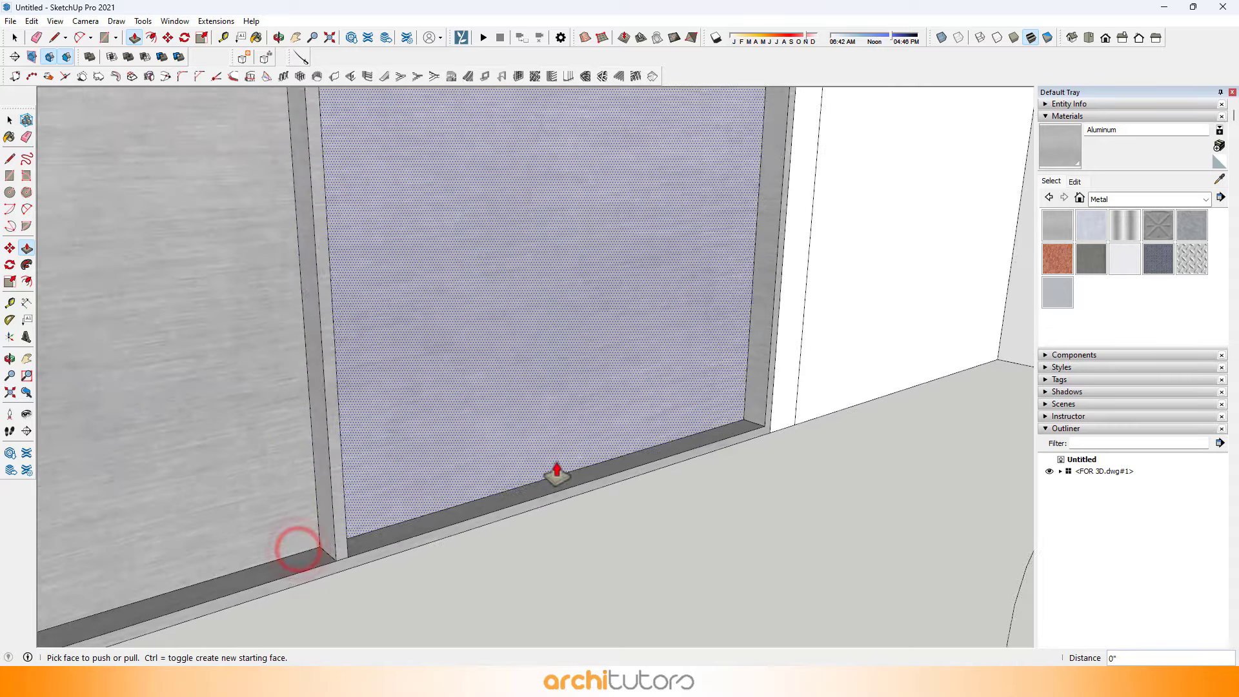
pyautogui.scroll(-3, 557, 413)
pyautogui.doubleClick(307, 531)
pyautogui.scroll(3, 411, 470)
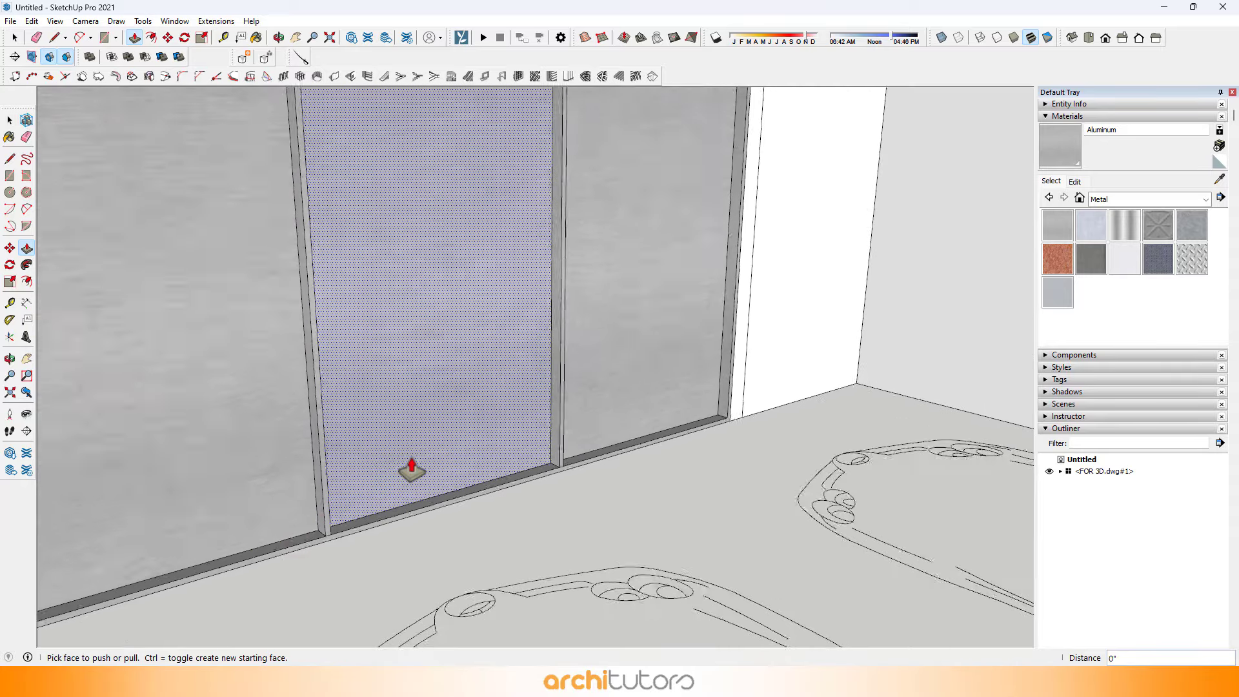
pyautogui.scroll(-3, 411, 469)
# Paint the three panes between the aluminum mullions with Translucent Glass Blue from the Glass and Mirrors collection.
pyautogui.moveTo(411, 469); pyautogui.dragTo(1043, 264, button='middle')
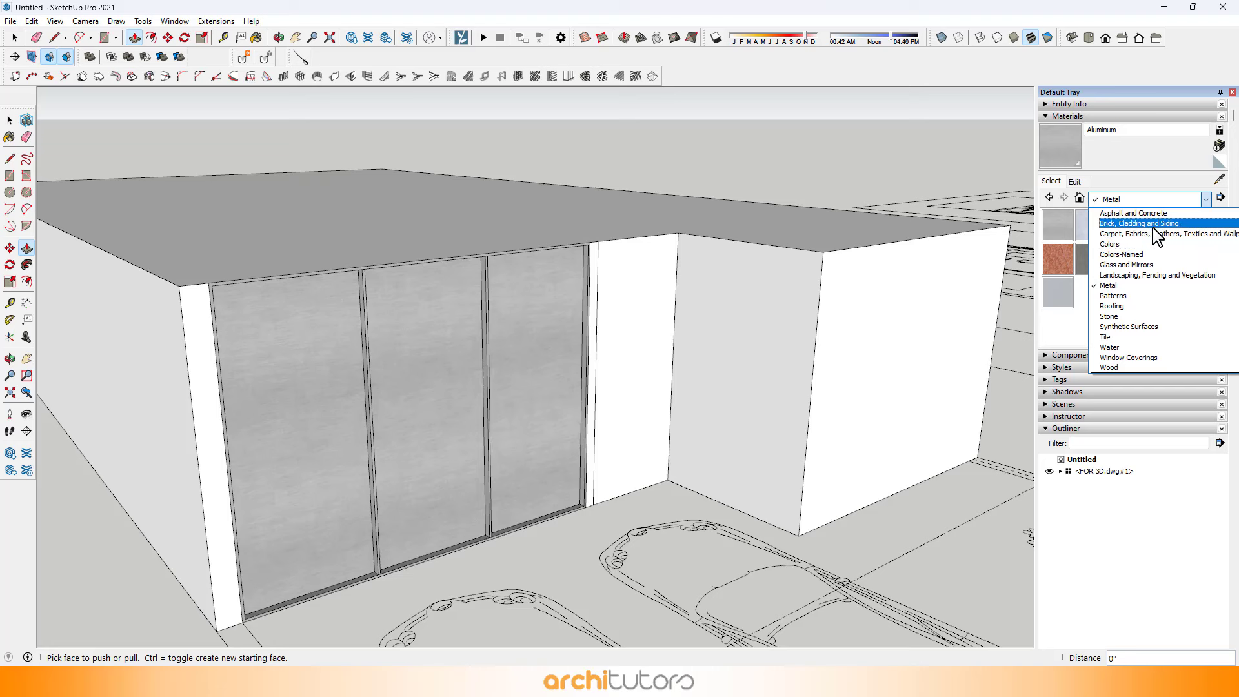
pyautogui.click(1136, 264)
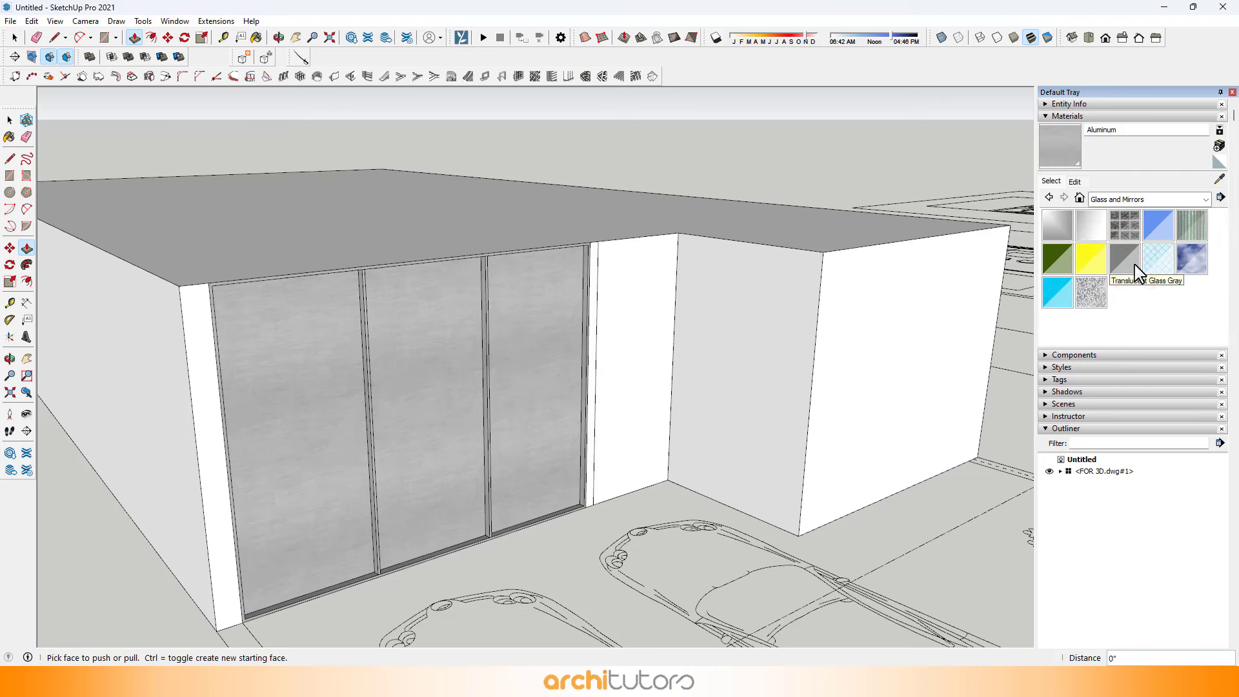
pyautogui.click(1161, 227)
pyautogui.click(558, 316)
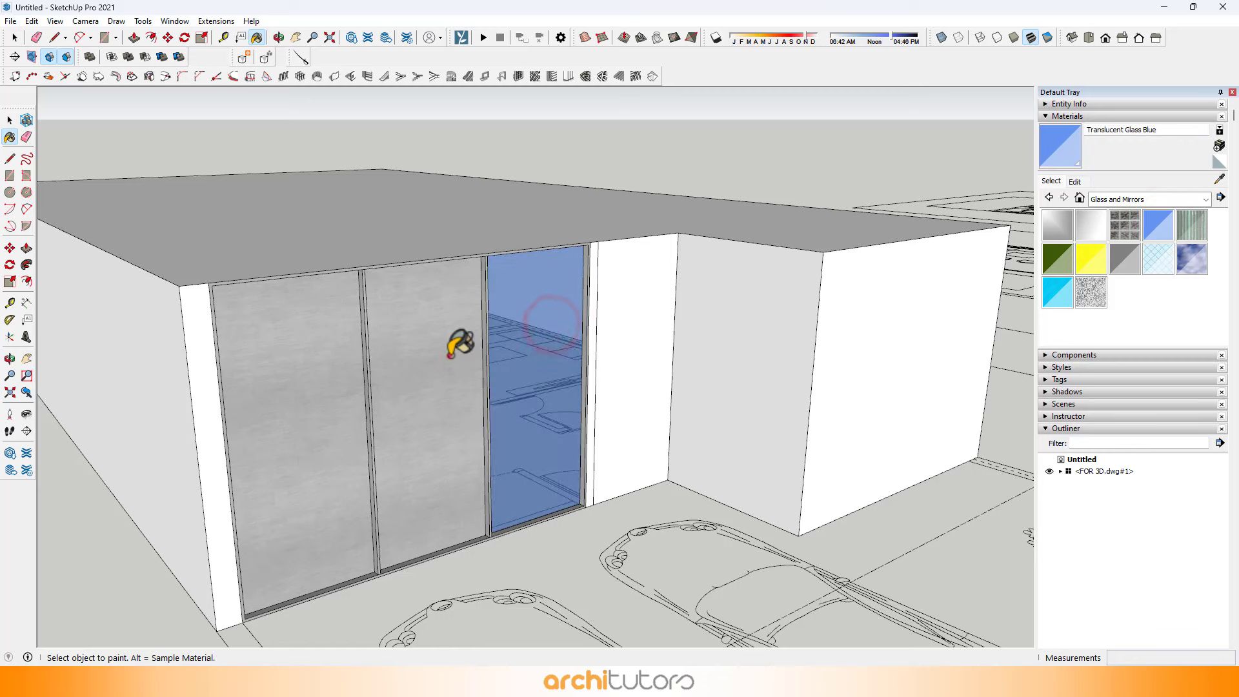
pyautogui.click(451, 348)
pyautogui.click(332, 381)
# Edit the Translucent Glass Blue material, changing its color to a neutral medium gray.
pyautogui.click(1074, 181)
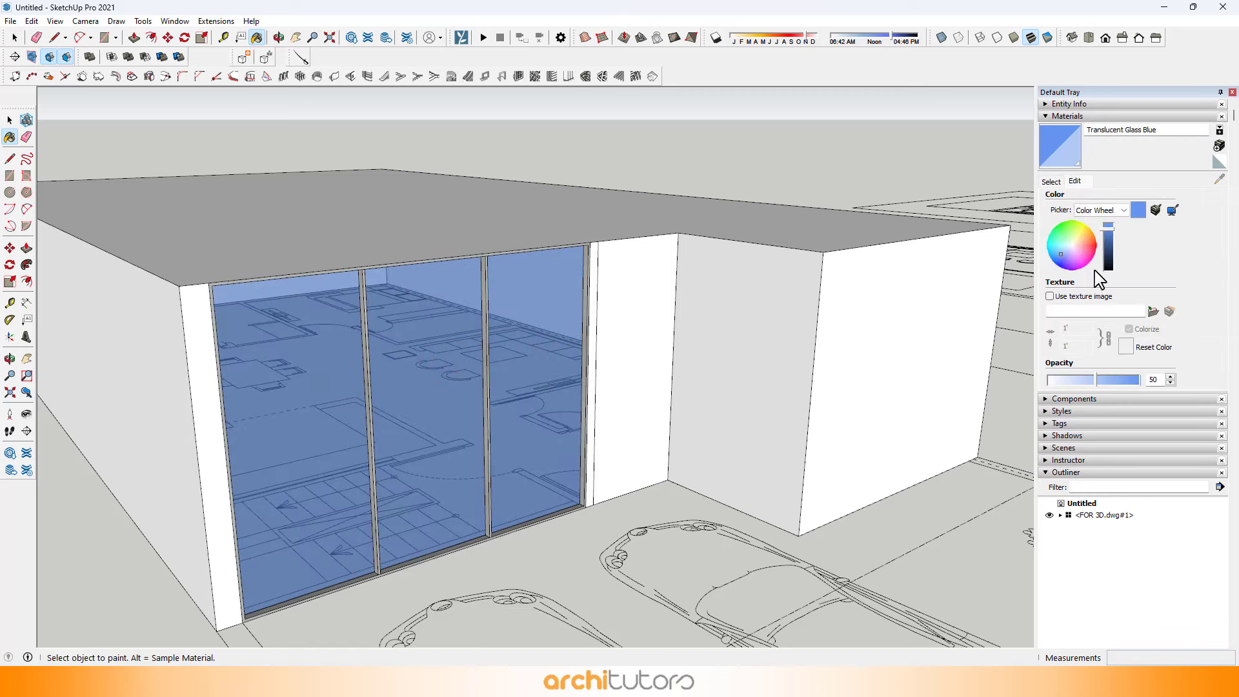
pyautogui.click(1072, 245)
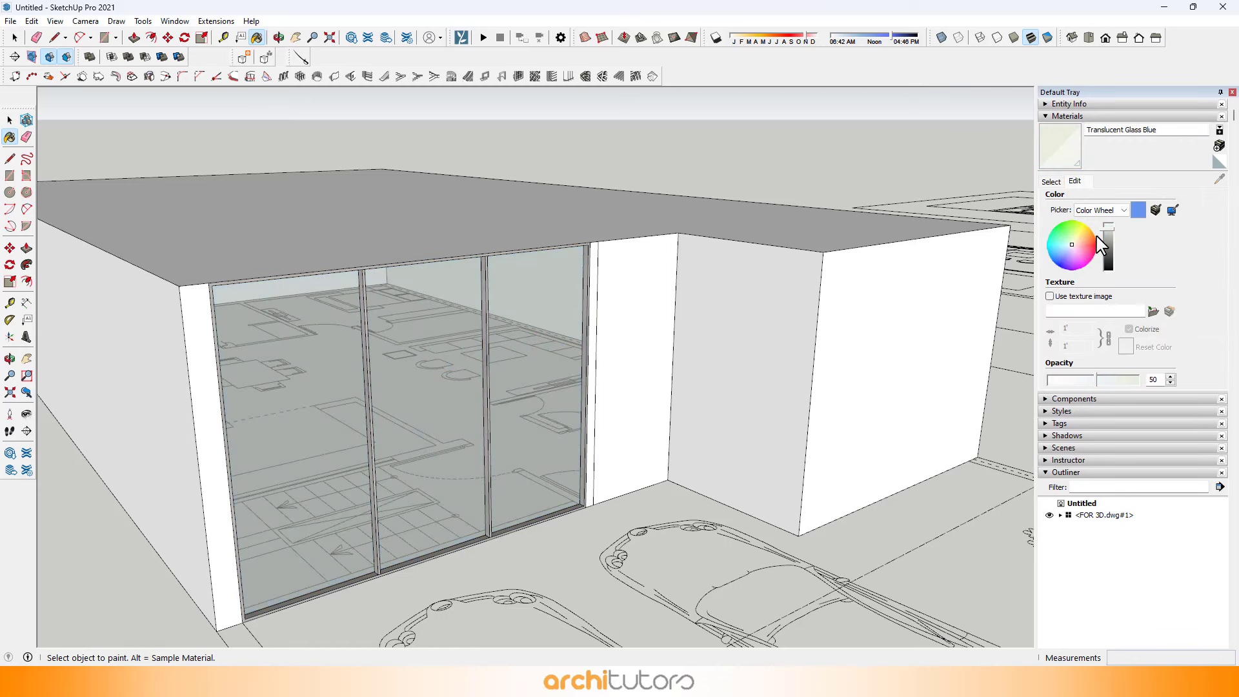
pyautogui.moveTo(1105, 244); pyautogui.dragTo(1110, 258)
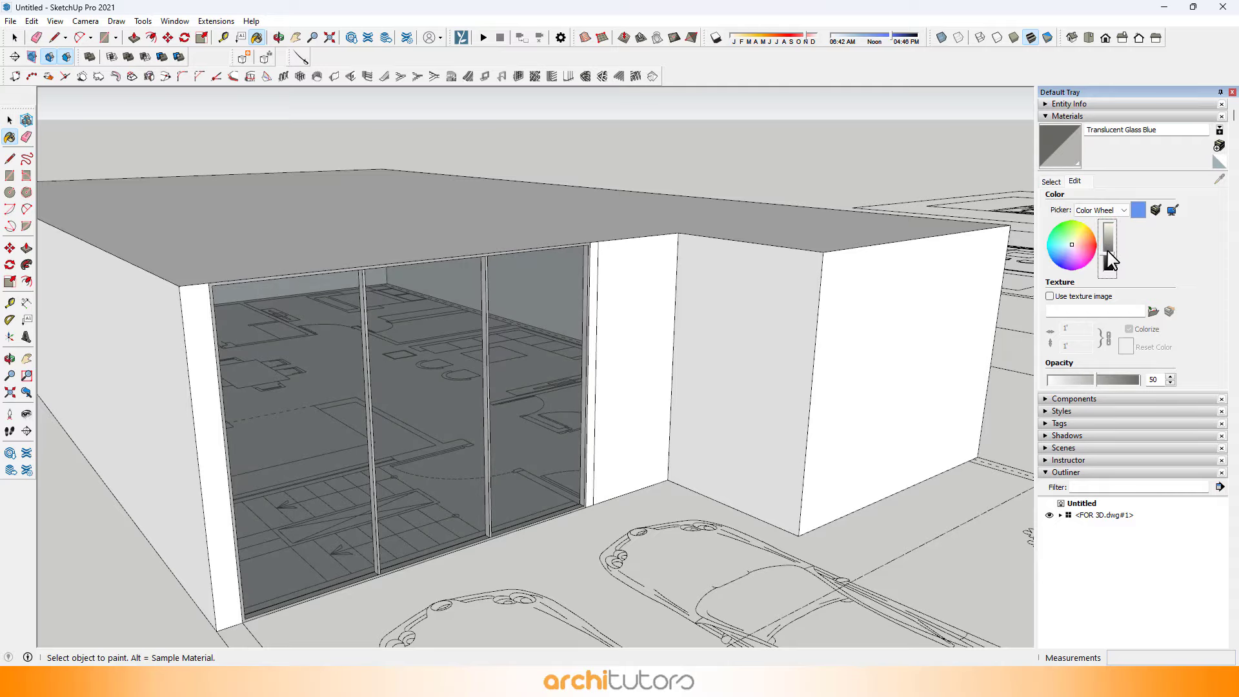
pyautogui.moveTo(701, 292)
pyautogui.mouseDown(button='middle')
pyautogui.moveTo(558, 202)
pyautogui.moveTo(535, 302)
pyautogui.moveTo(457, 335)
pyautogui.moveTo(561, 434)
pyautogui.mouseUp(button='middle')
pyautogui.scroll(-4, 557, 202)
pyautogui.press('space')
pyautogui.scroll(-1, 572, 299)
pyautogui.scroll(3, 756, 316)
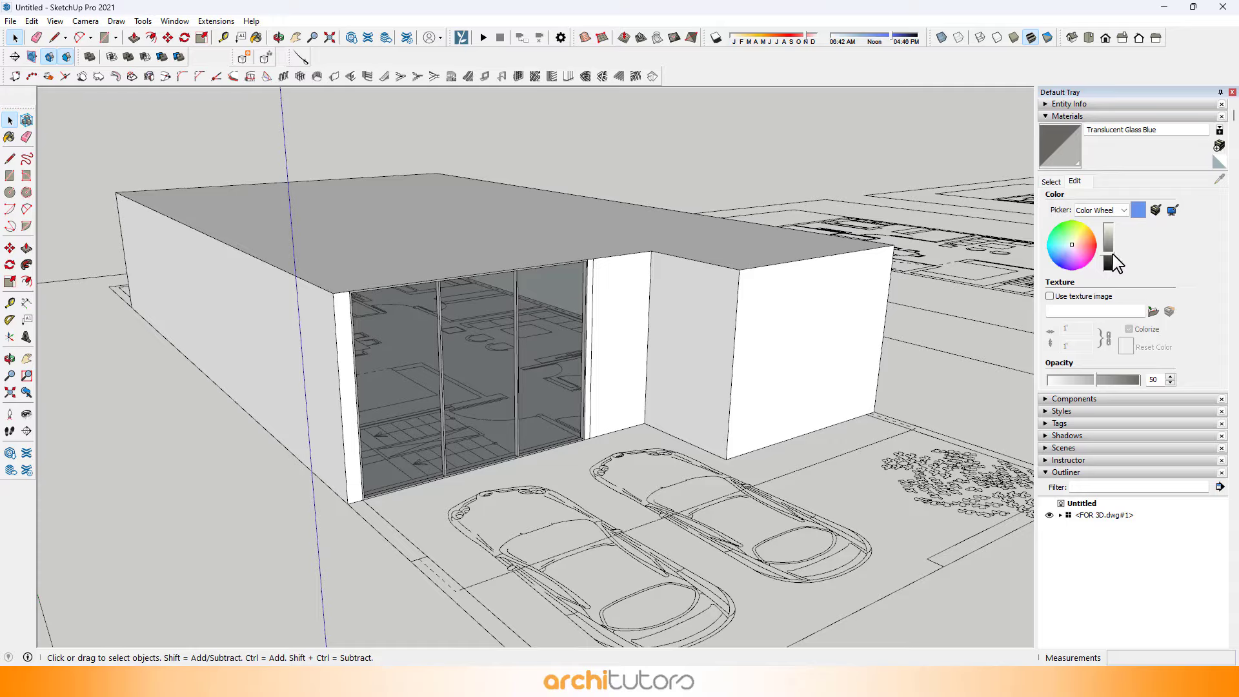
pyautogui.moveTo(1114, 261); pyautogui.dragTo(1117, 243)
# Copy the vertical edge at the wall's inner corner 6" toward the glazed front to mark a narrow side strip.
pyautogui.moveTo(651, 259); pyautogui.dragTo(608, 307, button='middle')
pyautogui.scroll(3, 609, 307)
pyautogui.moveTo(493, 282); pyautogui.dragTo(529, 408, button='middle')
pyautogui.scroll(2, 582, 379)
pyautogui.scroll(2, 560, 346)
pyautogui.click(520, 371)
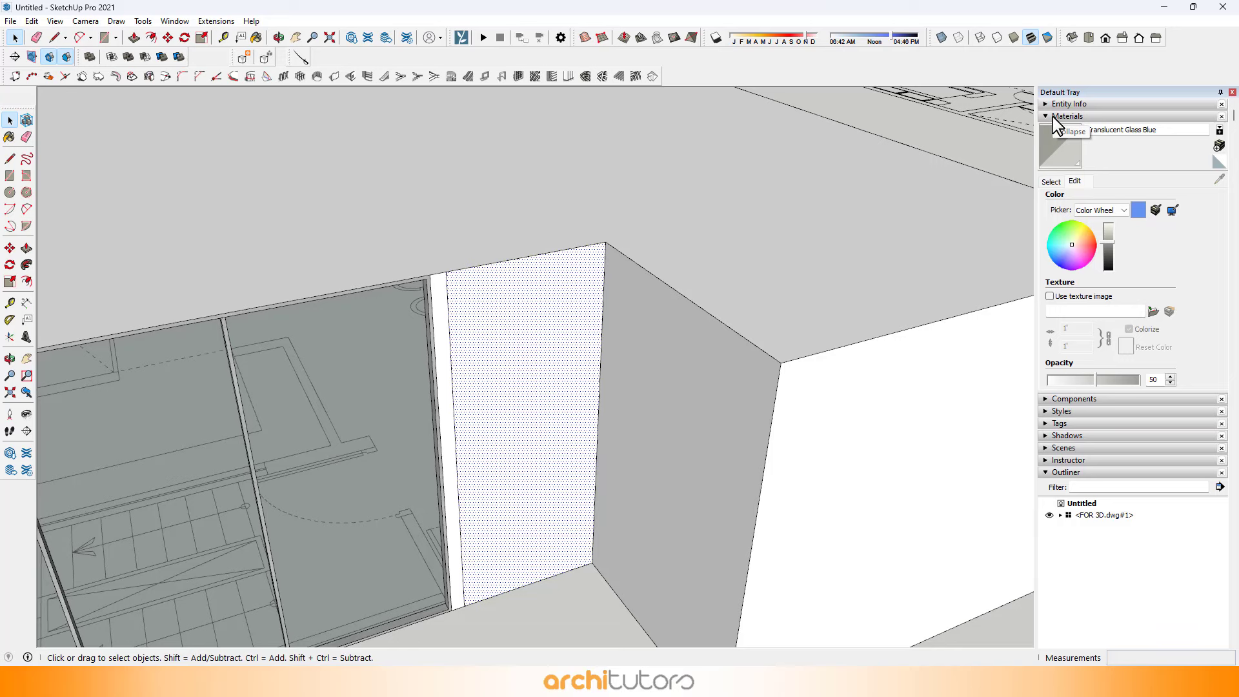
pyautogui.moveTo(444, 386); pyautogui.dragTo(490, 390, button='middle')
pyautogui.scroll(2, 534, 423)
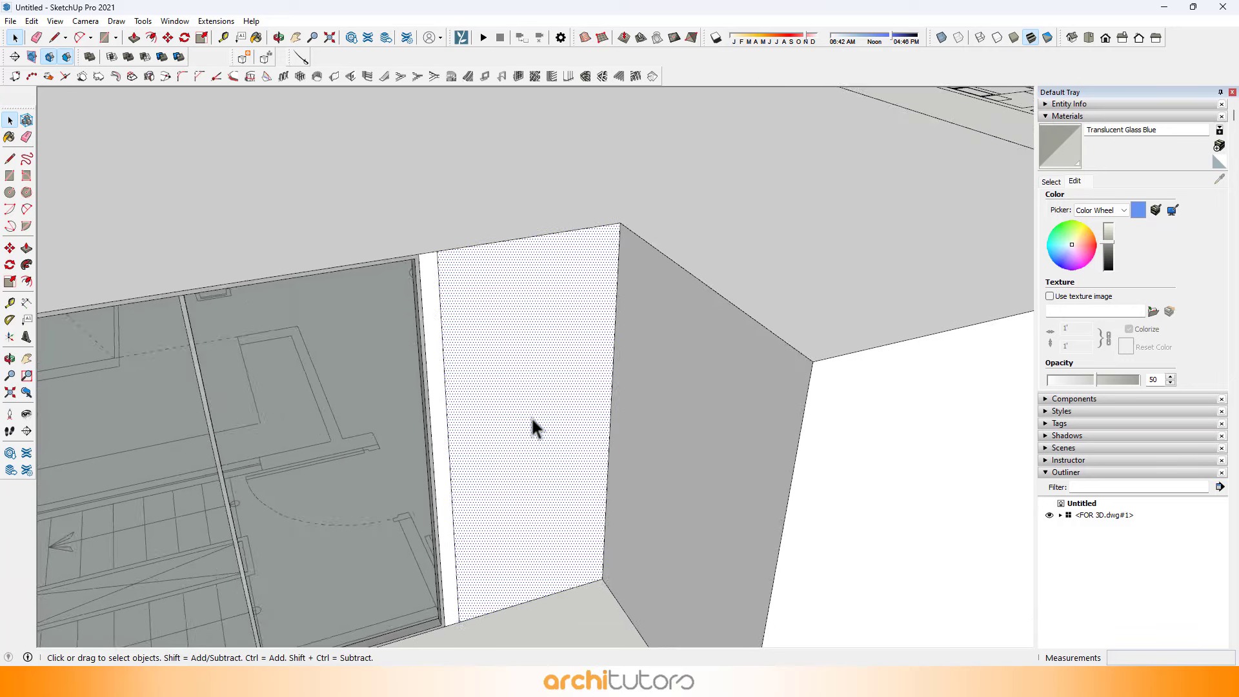
pyautogui.press('m')
pyautogui.press('space')
pyautogui.click(617, 441)
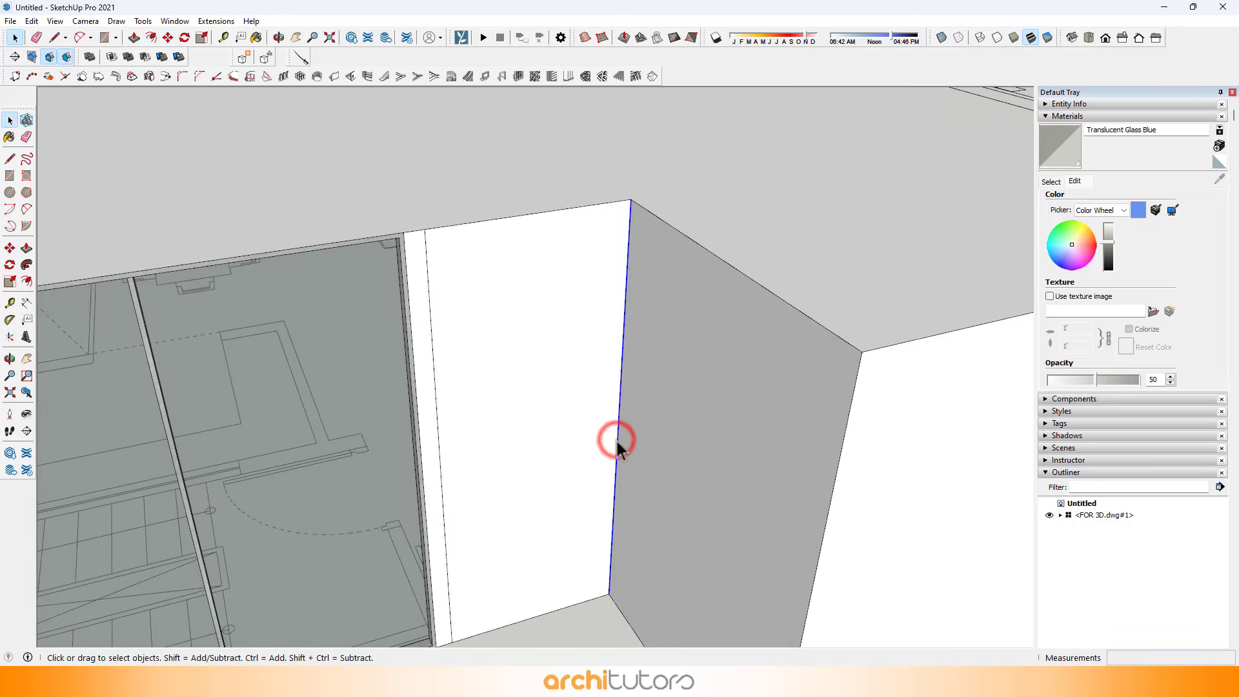
pyautogui.press('m')
pyautogui.moveTo(615, 426); pyautogui.dragTo(614, 402, button='middle')
pyautogui.press('ctrl')
pyautogui.click(622, 468)
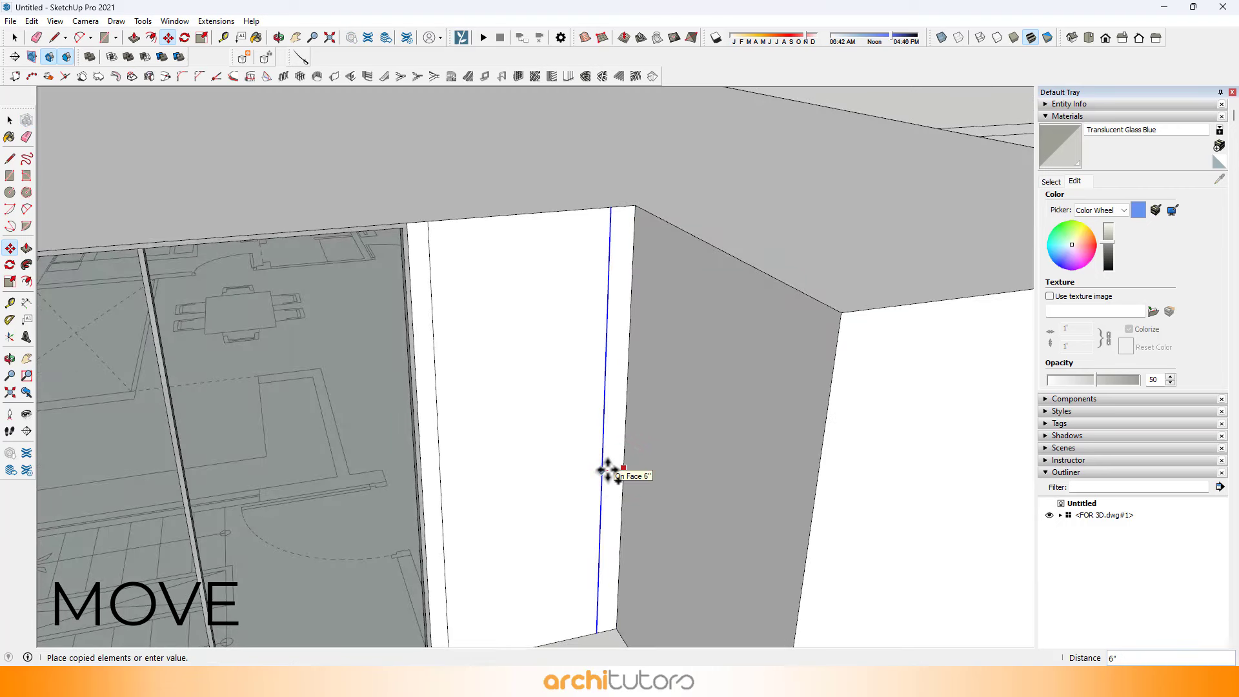
pyautogui.moveTo(635, 404); pyautogui.dragTo(614, 373, button='middle')
# Paint the wall face beside the glazing and its narrow side strip with Wood Cherry Original.
pyautogui.click(1052, 182)
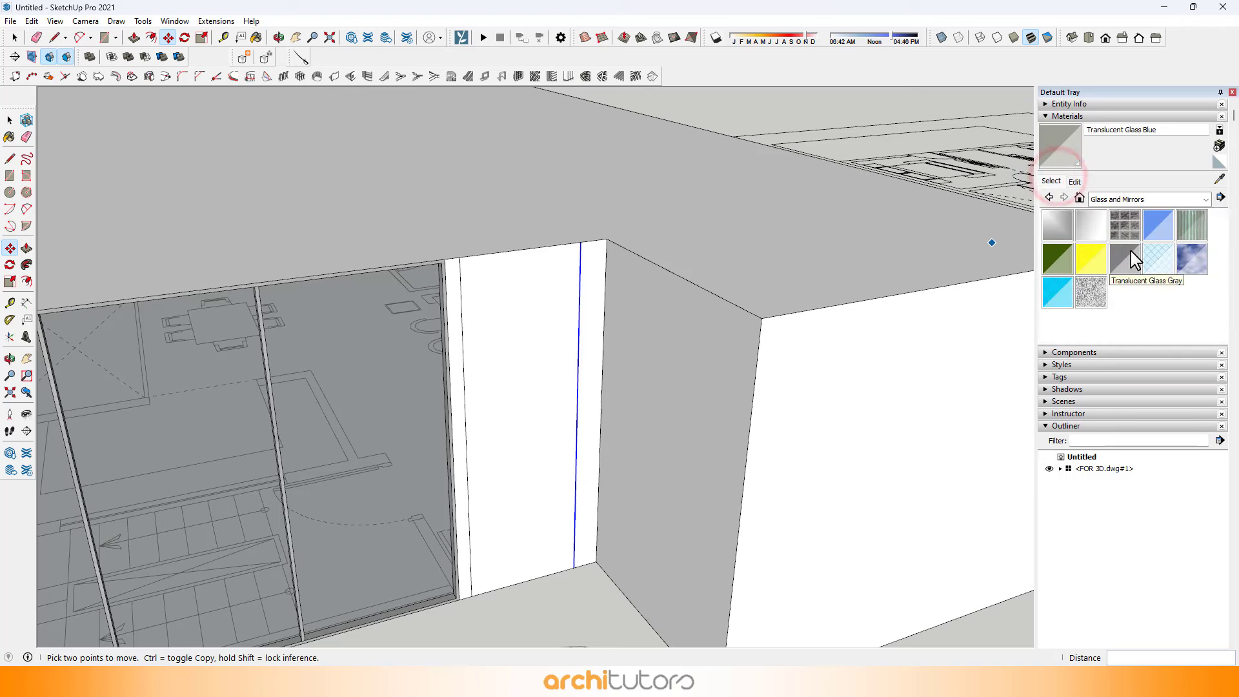
pyautogui.click(1123, 199)
pyautogui.click(1108, 368)
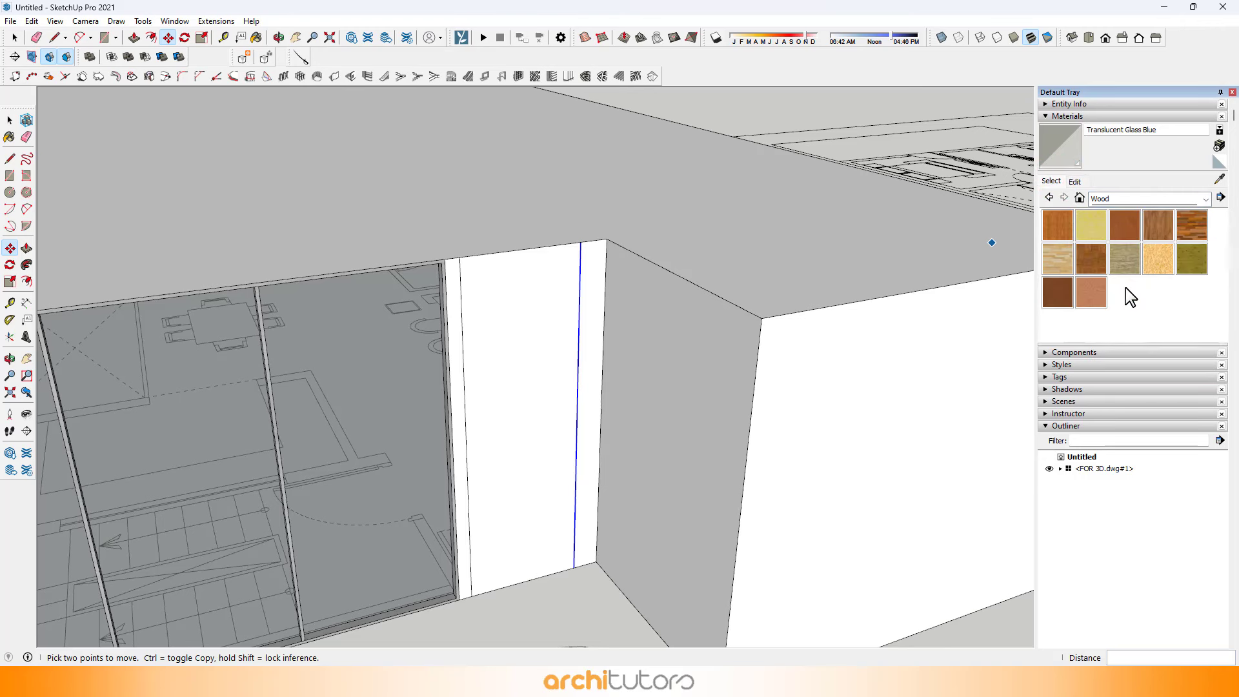
pyautogui.click(1124, 226)
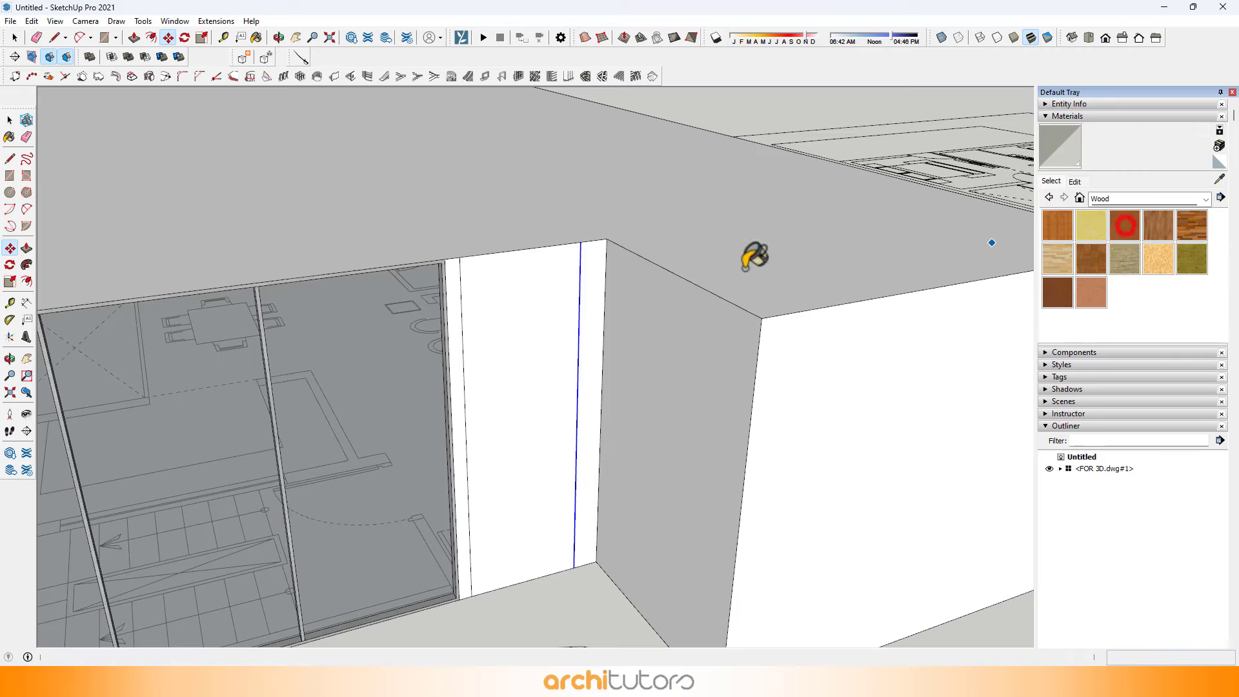
pyautogui.click(582, 282)
# Offset the outline of the narrow wooden side strip 1" inward.
pyautogui.scroll(5, 585, 514)
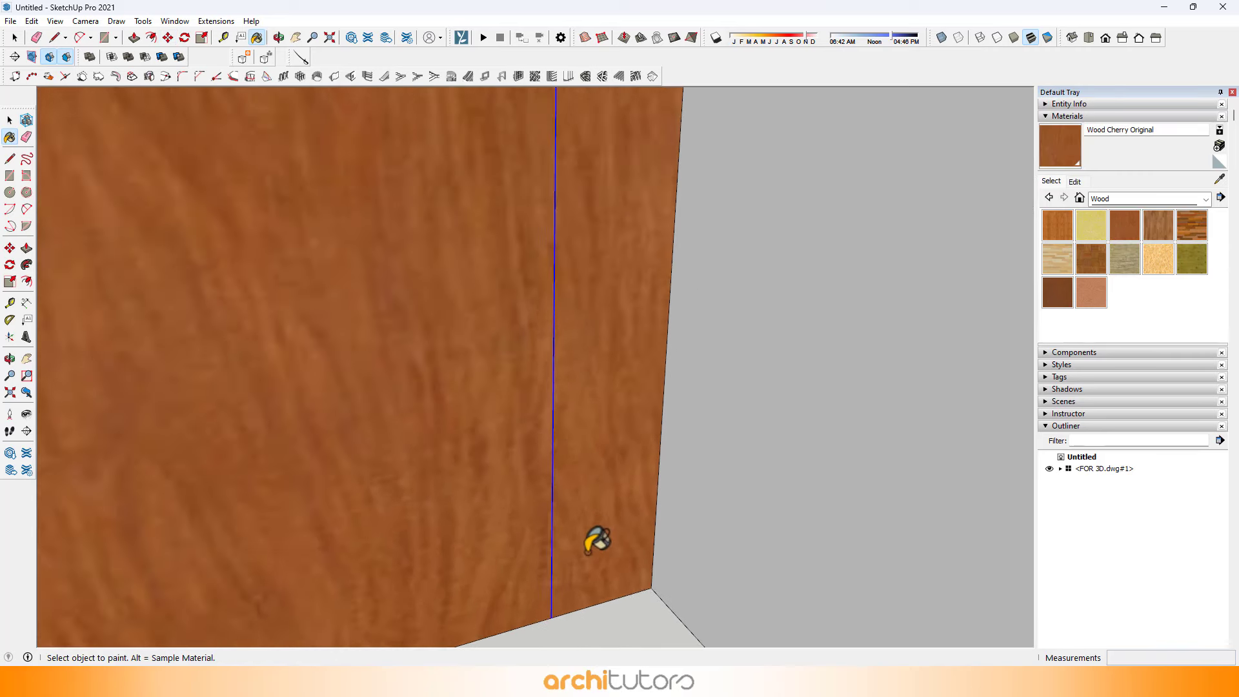
pyautogui.press('f')
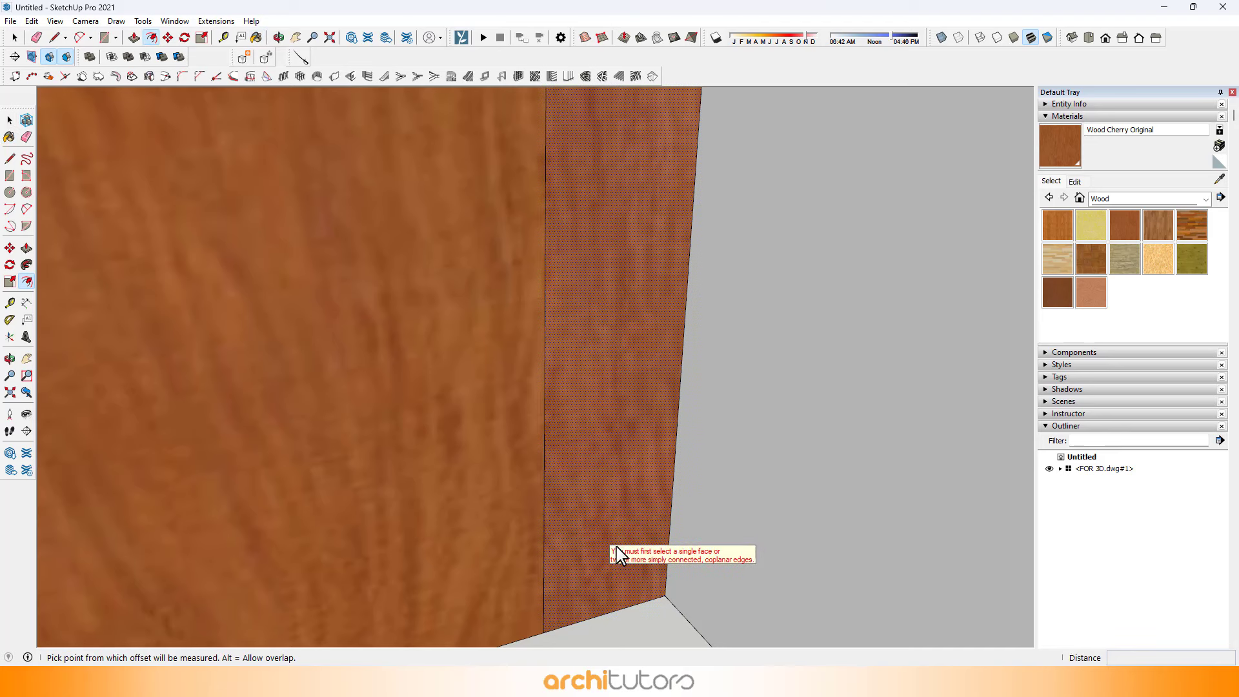
pyautogui.click(613, 520)
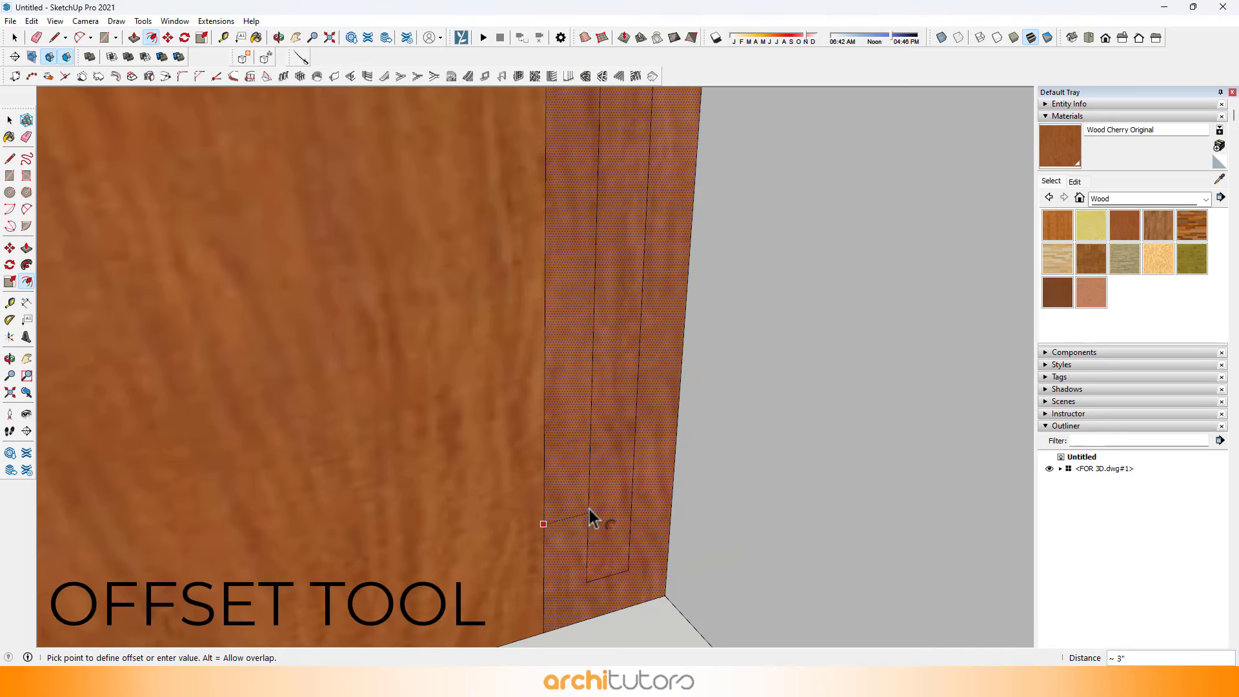
pyautogui.write('1')
pyautogui.press('Return')
# Push the inner face of the narrow wooden strip 3" inward to recess it.
pyautogui.press('p')
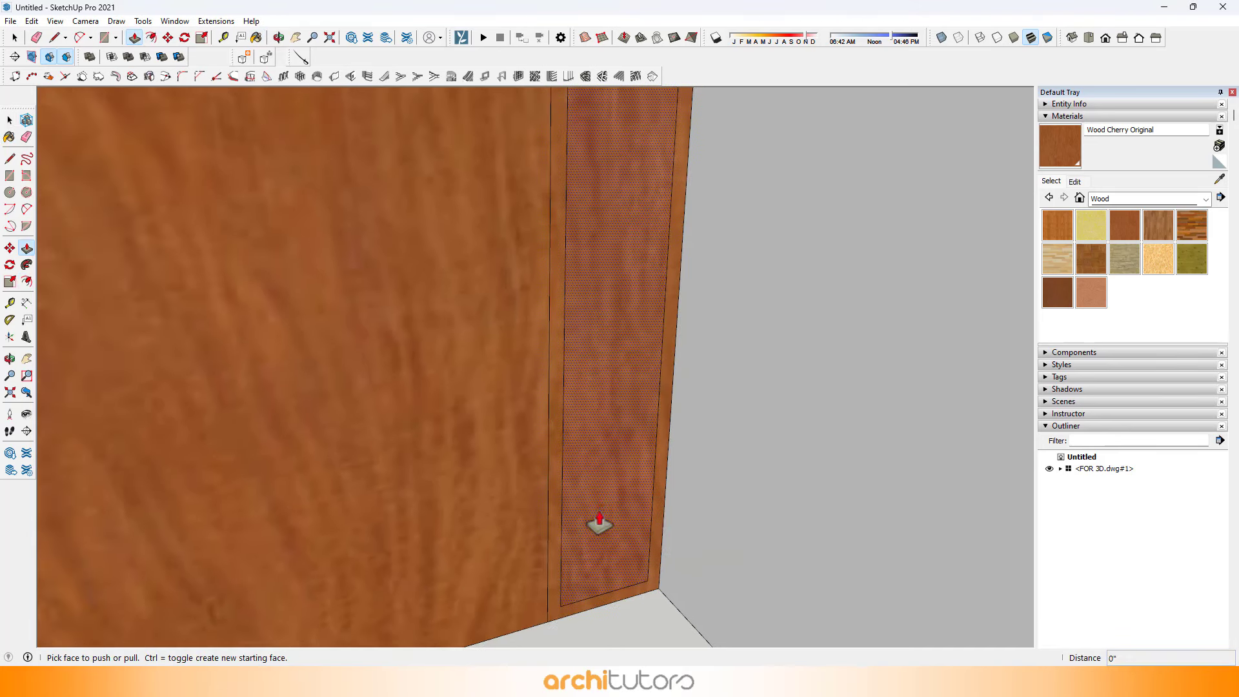
pyautogui.click(590, 520)
pyautogui.write('3')
pyautogui.press('Return')
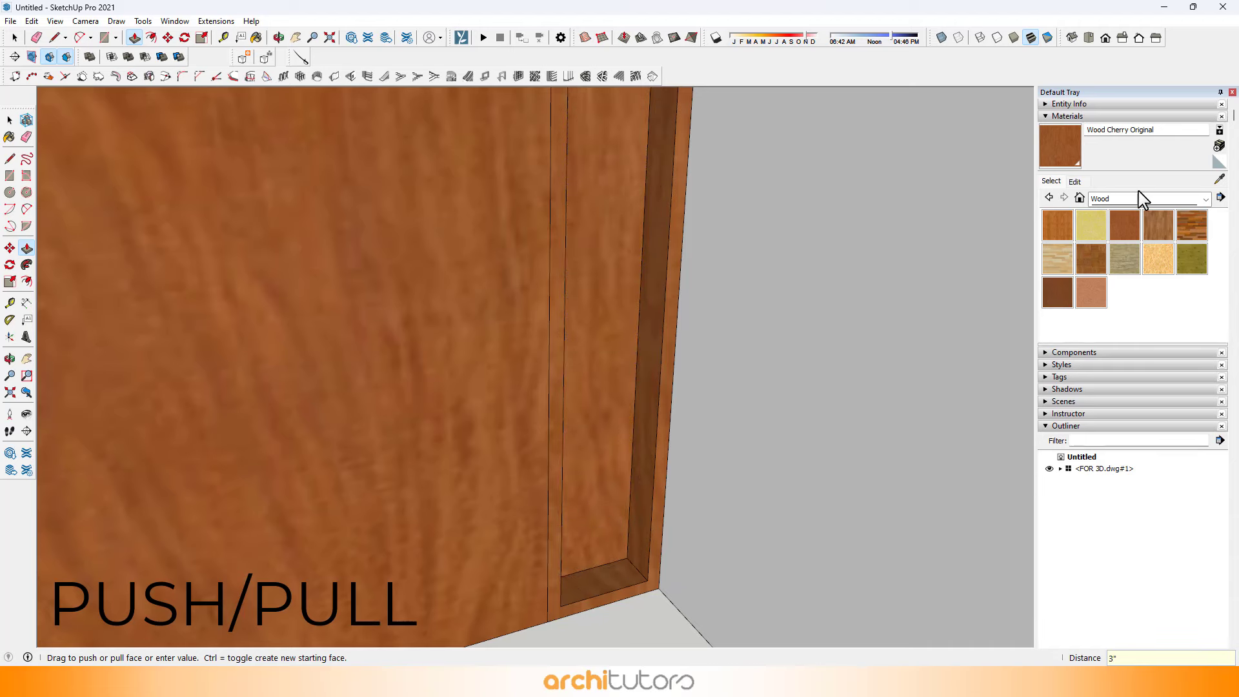
pyautogui.scroll(-6, 844, 387)
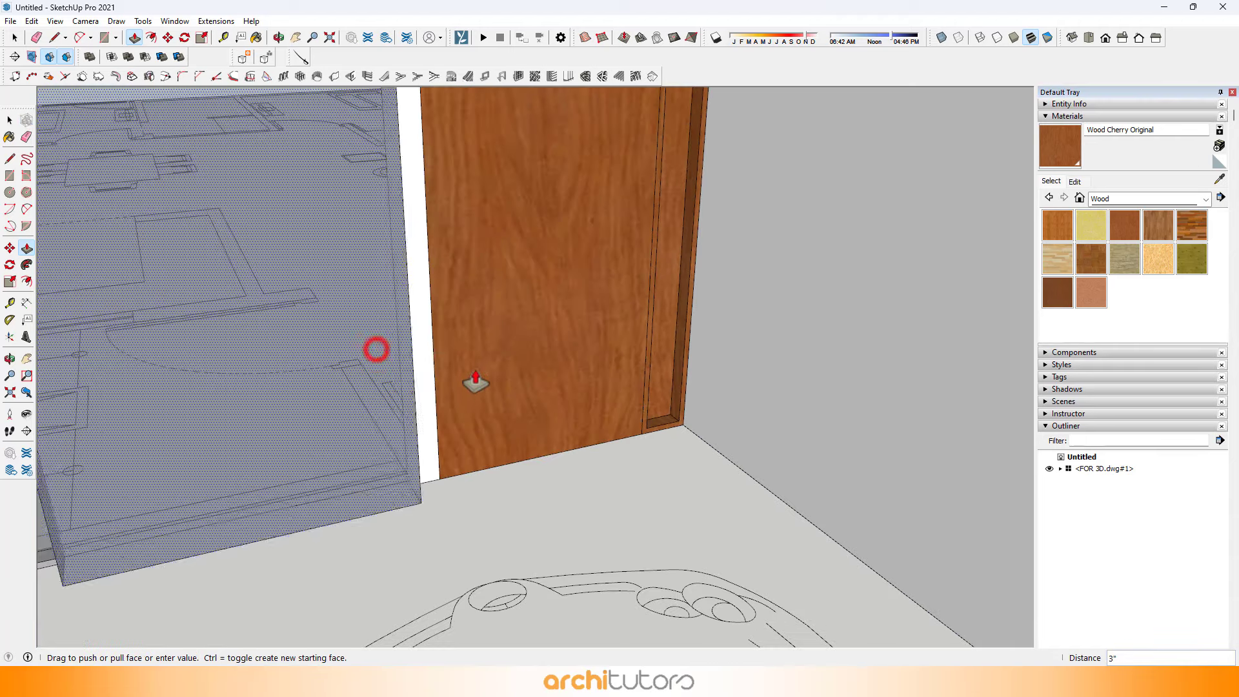
pyautogui.press('Escape')
# Sample the glass material from the large front window and paint the recessed narrow side panel with it.
pyautogui.click(1220, 179)
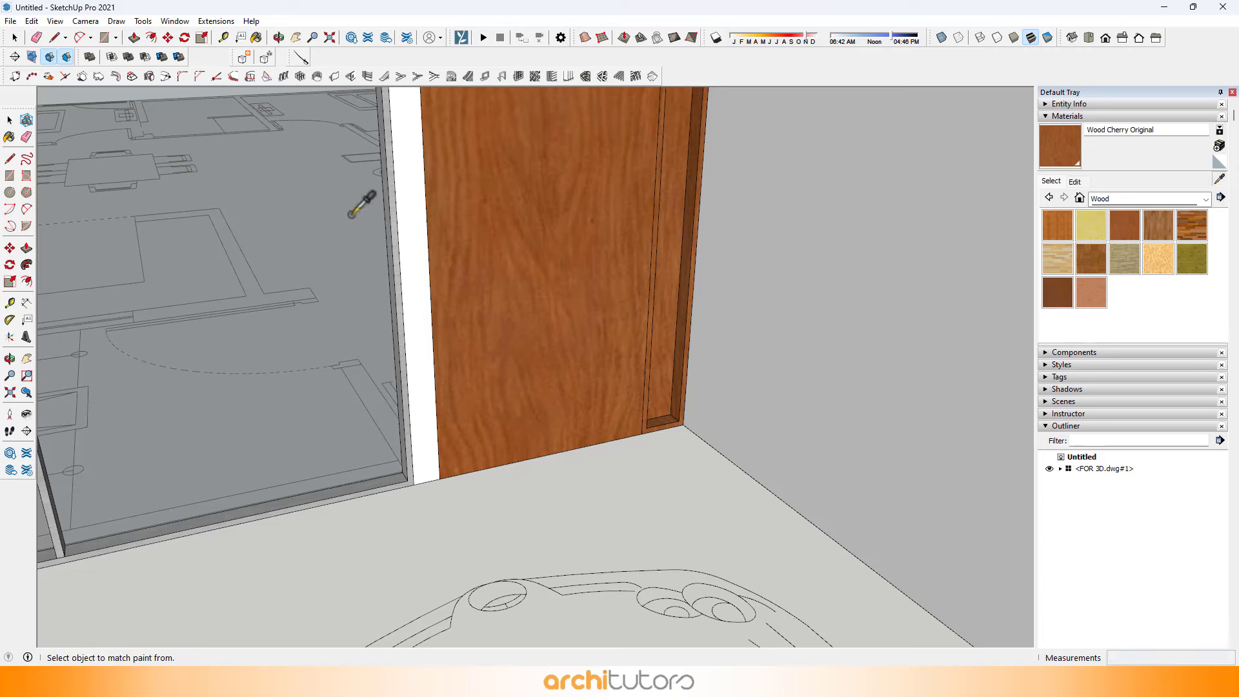
pyautogui.click(354, 202)
pyautogui.scroll(4, 678, 331)
pyautogui.click(645, 350)
pyautogui.press('space')
pyautogui.scroll(-6, 655, 340)
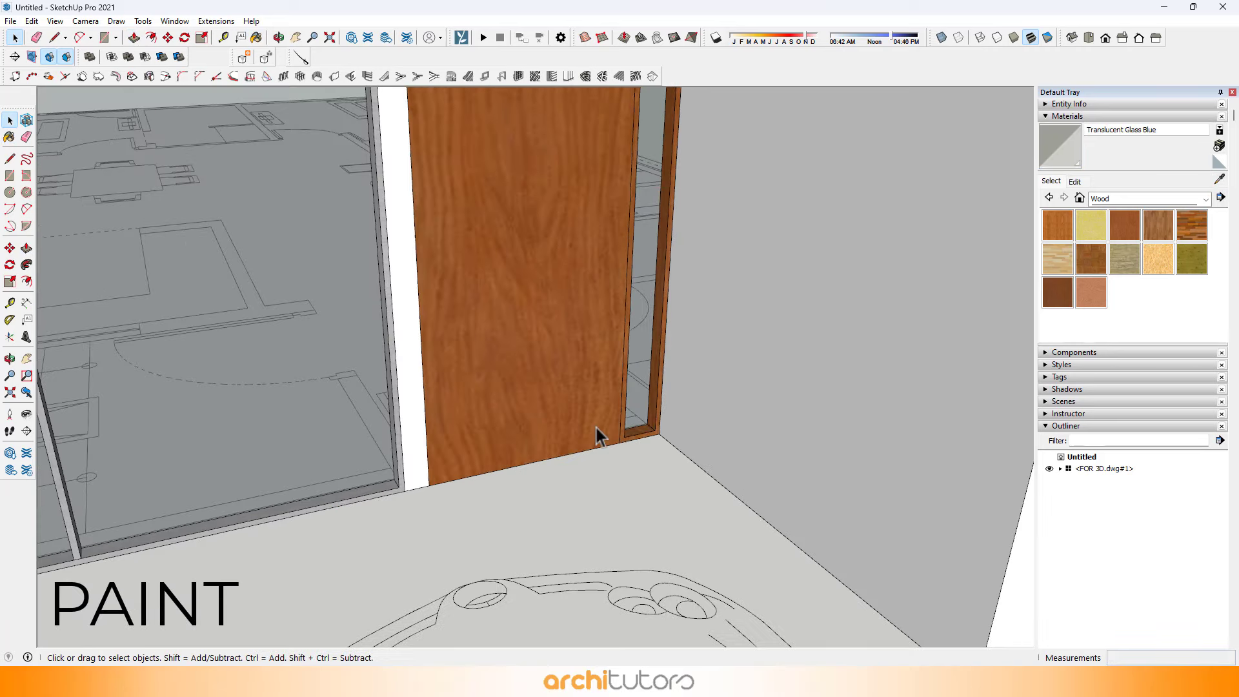
# Raise the glass material's opacity to 66 and darken its gray color.
pyautogui.click(1074, 182)
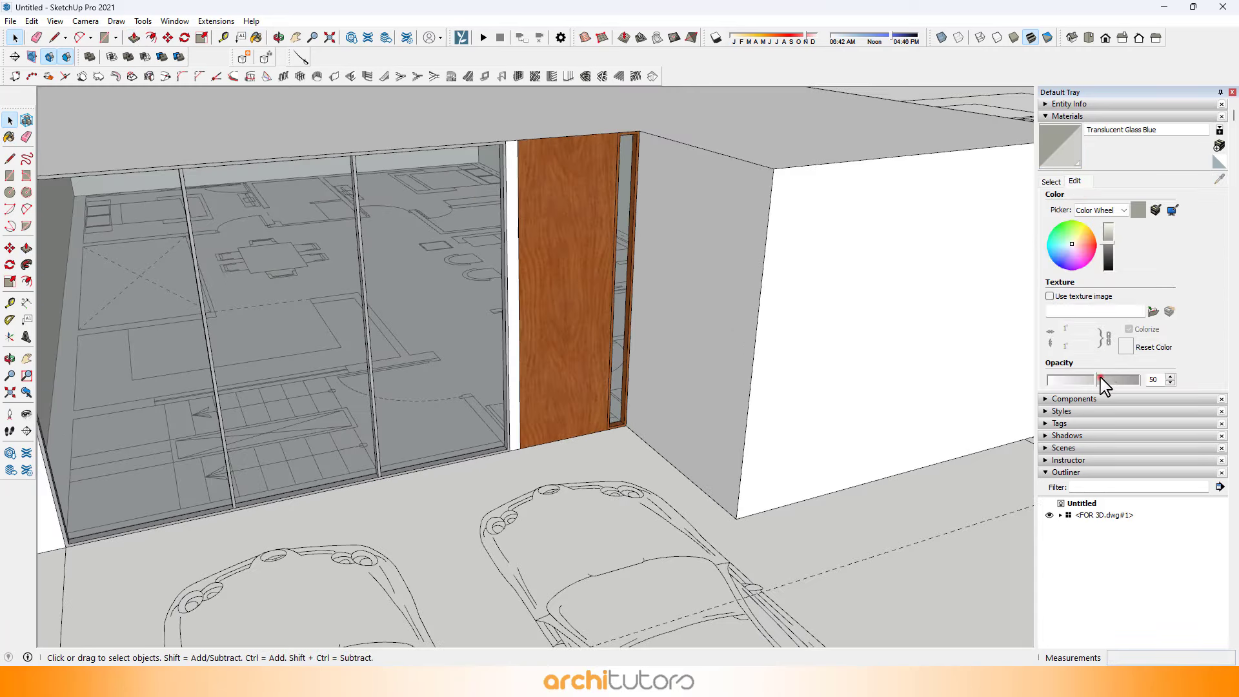
pyautogui.moveTo(1100, 379); pyautogui.dragTo(1113, 381)
pyautogui.moveTo(1104, 245); pyautogui.dragTo(1106, 254)
# Select all connected geometry of the ground floor block and make it a group.
pyautogui.scroll(-3, 549, 352)
pyautogui.moveTo(550, 353); pyautogui.dragTo(646, 307, button='middle')
pyautogui.moveTo(590, 181); pyautogui.dragTo(597, 364, button='middle')
pyautogui.scroll(-4, 597, 364)
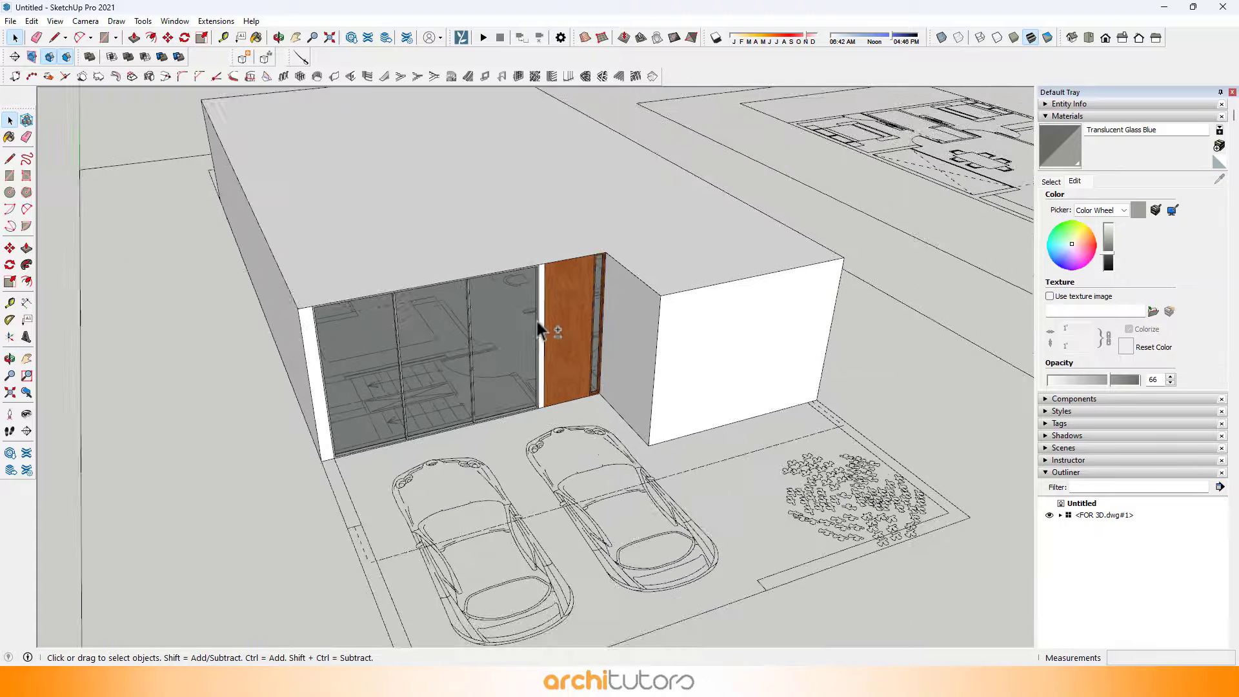
pyautogui.moveTo(525, 332); pyautogui.dragTo(484, 387, button='middle')
pyautogui.click(449, 269)
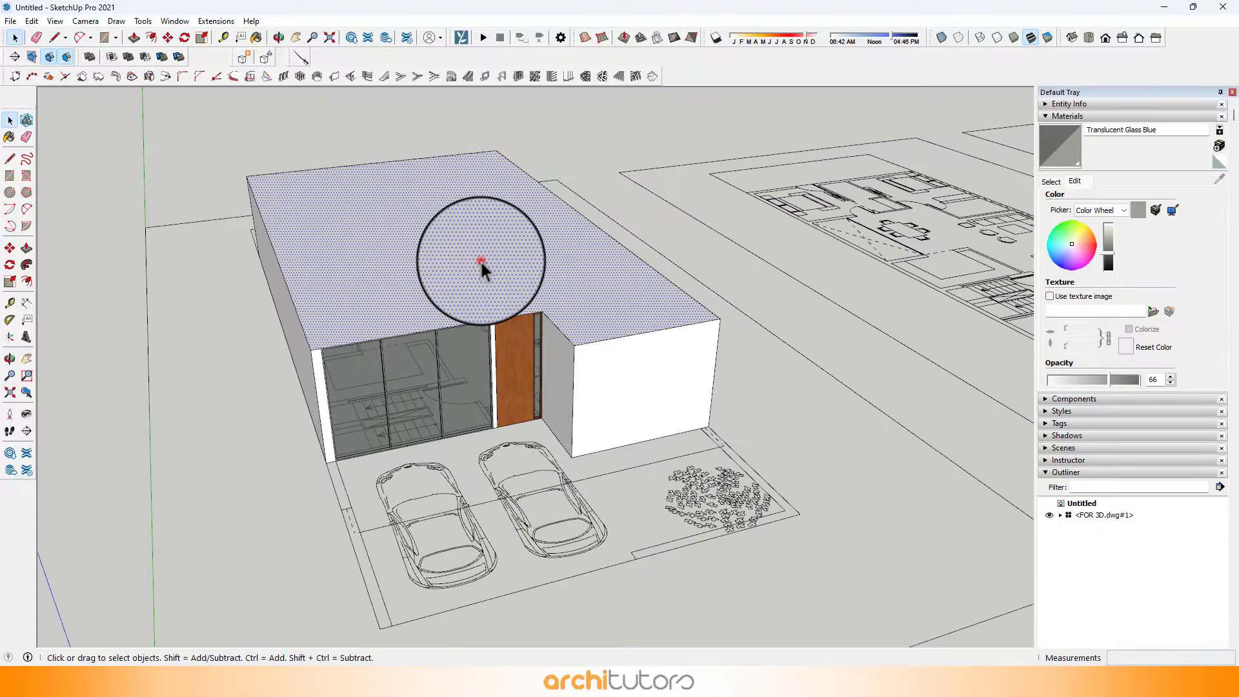
pyautogui.tripleClick(480, 261)
pyautogui.rightClick(480, 260)
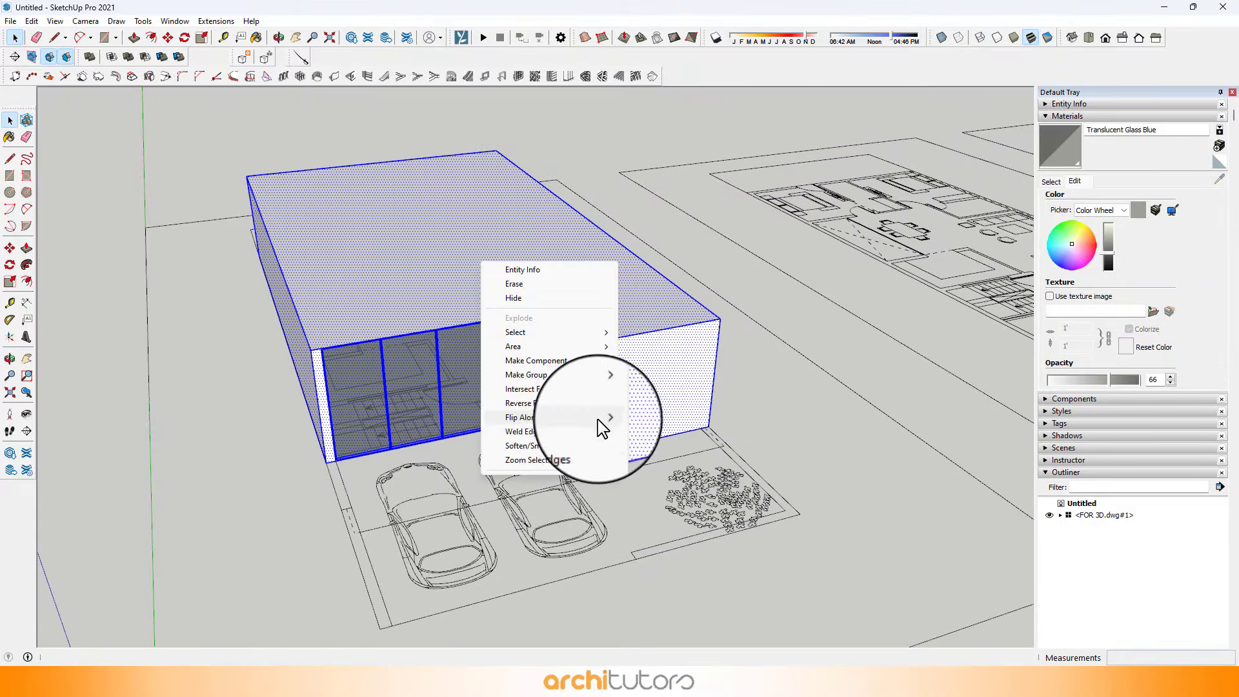
pyautogui.click(540, 376)
# Copy the ground floor group by its front base corner onto the matching corner of the adjacent floor plan.
pyautogui.scroll(-2, 509, 381)
pyautogui.scroll(2, 639, 426)
pyautogui.press('m')
pyautogui.scroll(2, 658, 414)
pyautogui.press('ctrl')
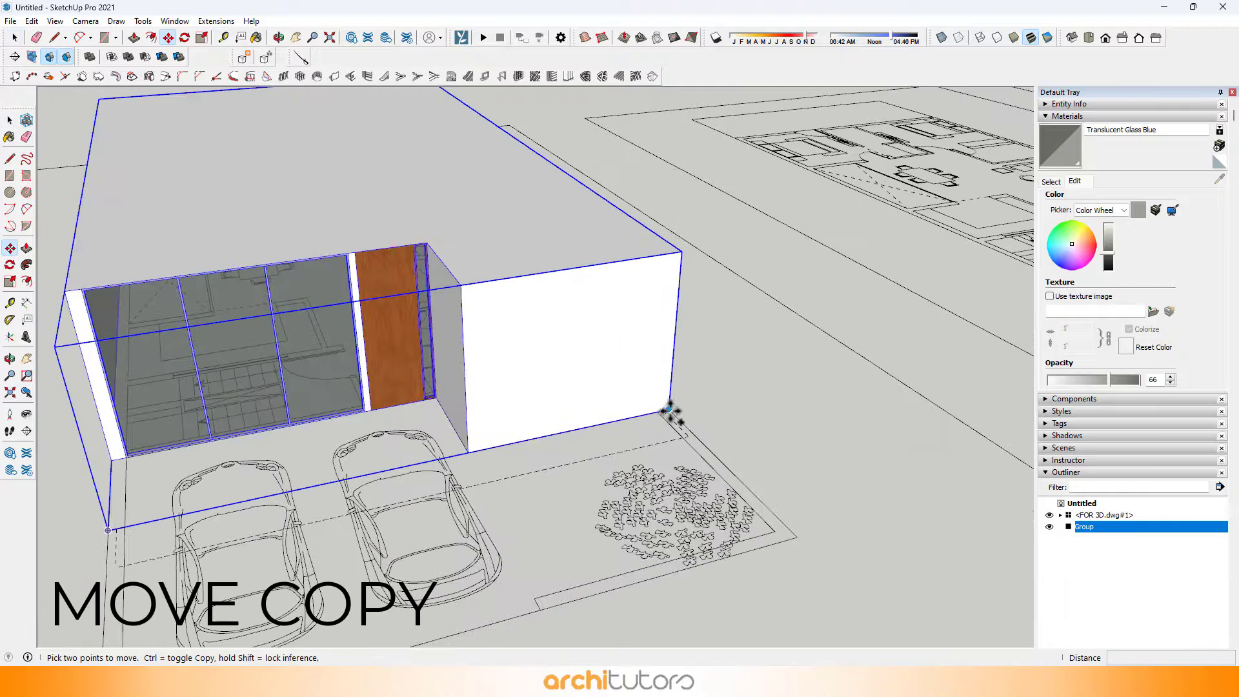
pyautogui.moveTo(549, 445); pyautogui.dragTo(254, 509, button='middle')
pyautogui.click(551, 439)
pyautogui.scroll(-2, 286, 441)
pyautogui.scroll(4, 587, 236)
pyautogui.scroll(4, 641, 359)
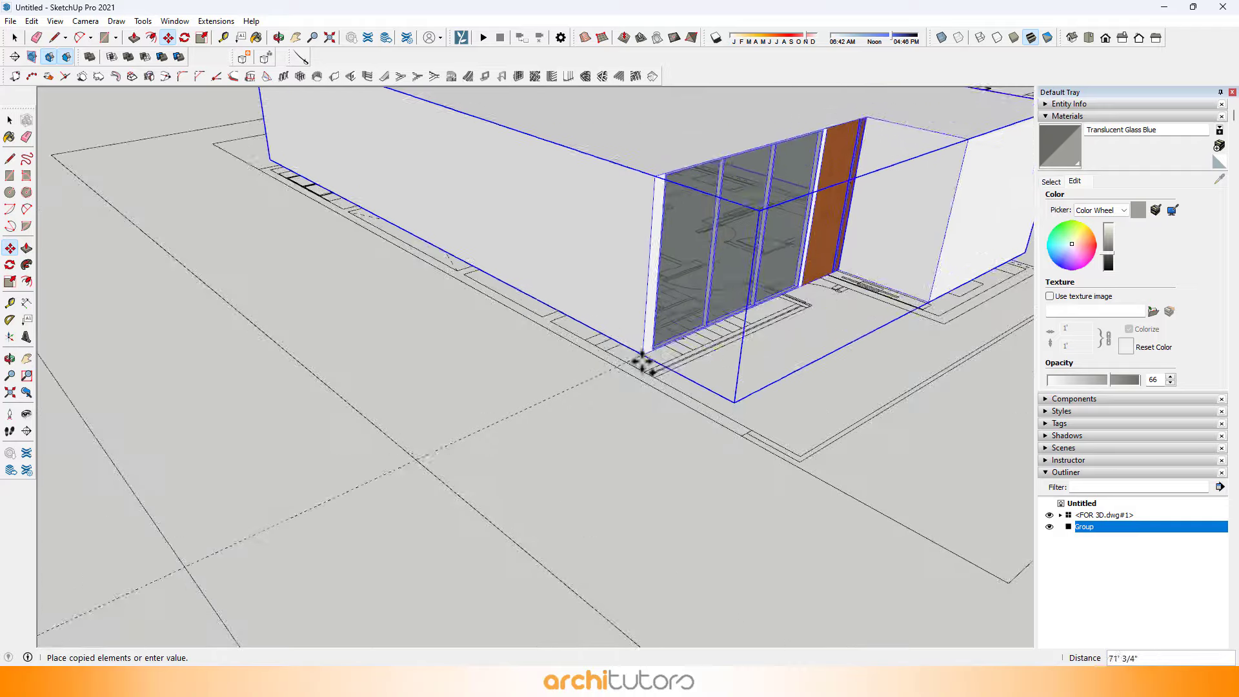
pyautogui.click(645, 387)
pyautogui.scroll(3, 718, 380)
pyautogui.moveTo(718, 379); pyautogui.dragTo(729, 671, button='middle')
pyautogui.keyDown('shift'); pyautogui.moveTo(477, 355); pyautogui.dragTo(310, 155, button='middle'); pyautogui.keyUp('shift')
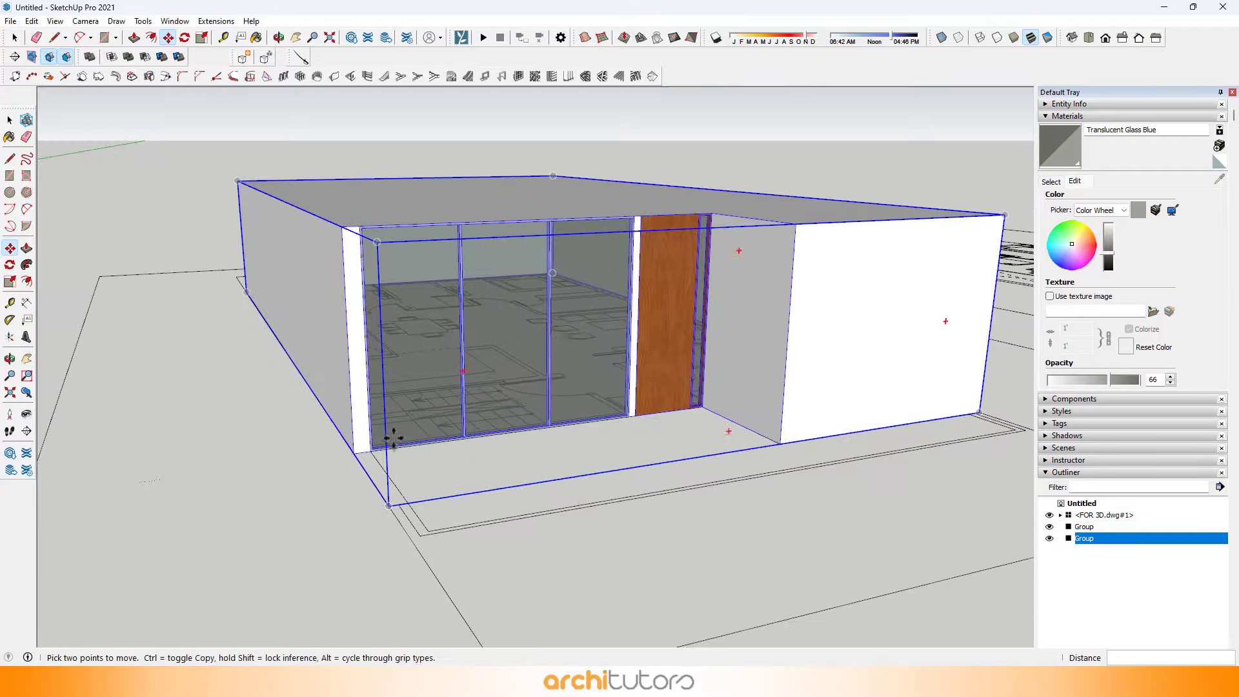
pyautogui.press('ctrl')
pyautogui.click(357, 452)
pyautogui.scroll(-6, 658, 351)
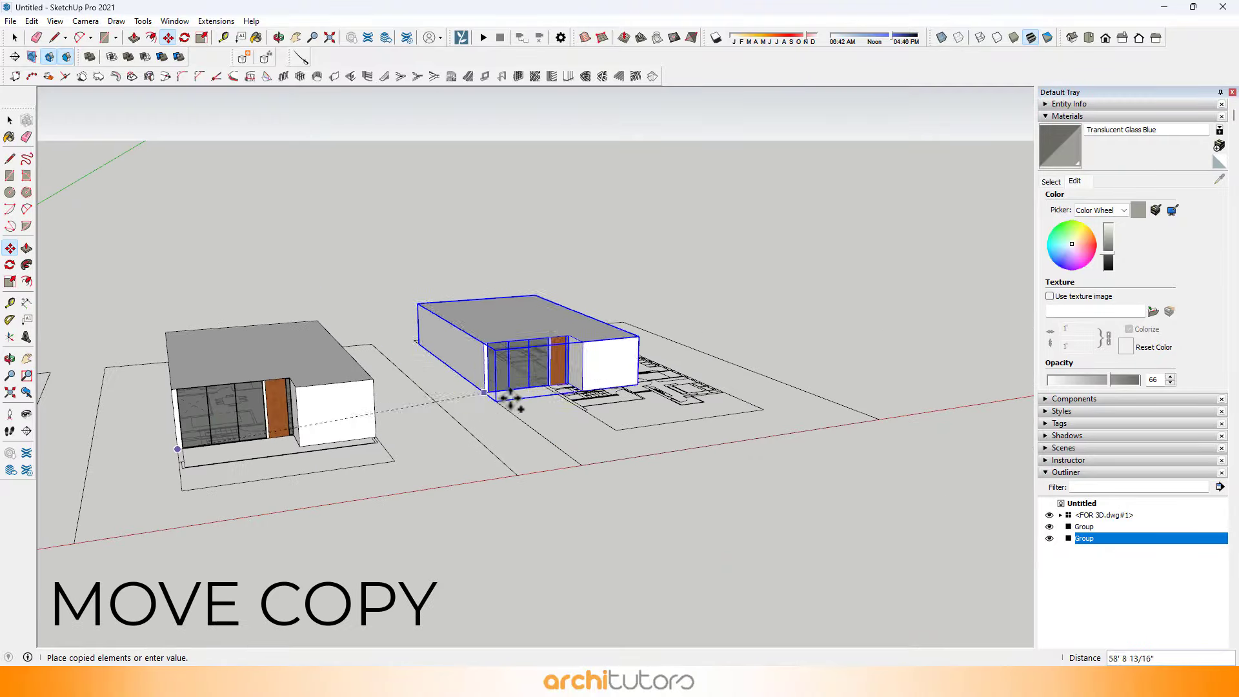
pyautogui.scroll(3, 510, 399)
pyautogui.scroll(4, 603, 416)
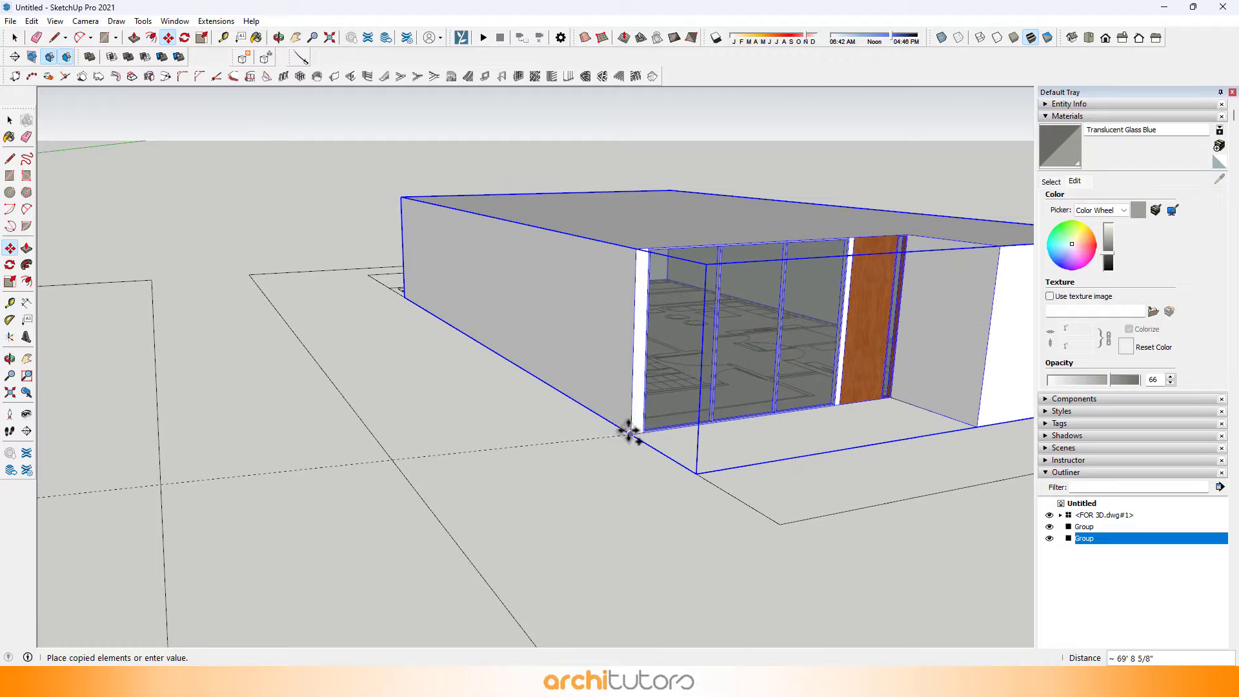
pyautogui.press('Escape')
# Copy the block by the front base corner of its projecting room onto the matching corner of the third floor plan.
pyautogui.moveTo(597, 415); pyautogui.dragTo(738, 406, button='middle')
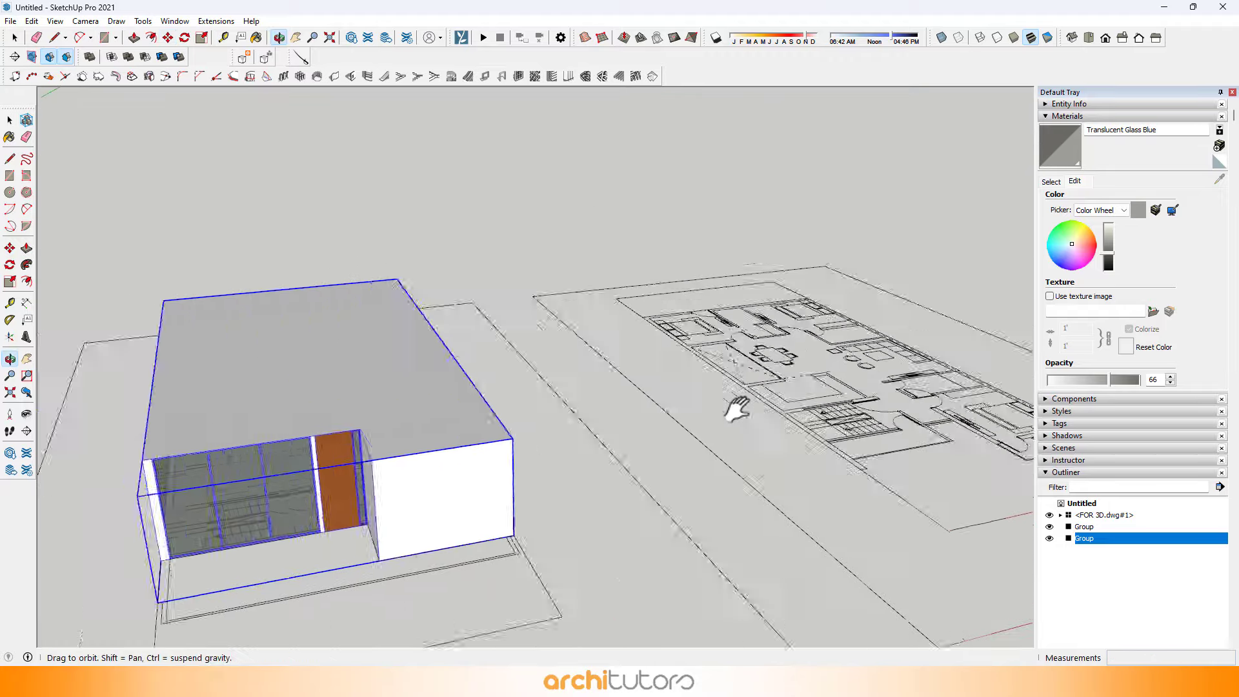
pyautogui.moveTo(464, 474); pyautogui.dragTo(573, 490, button='middle')
pyautogui.scroll(6, 672, 500)
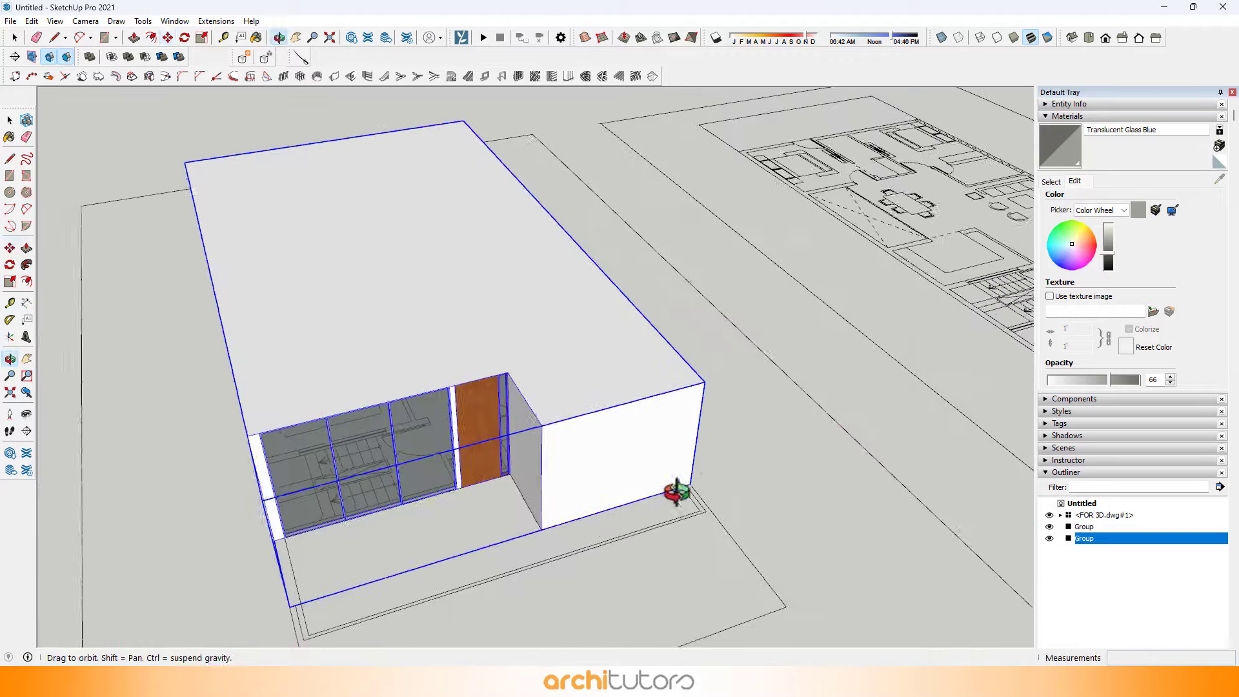
pyautogui.click(655, 512)
pyautogui.scroll(-4, 643, 509)
pyautogui.keyDown('shift'); pyautogui.moveTo(555, 445); pyautogui.dragTo(71, 493, button='middle'); pyautogui.keyUp('shift')
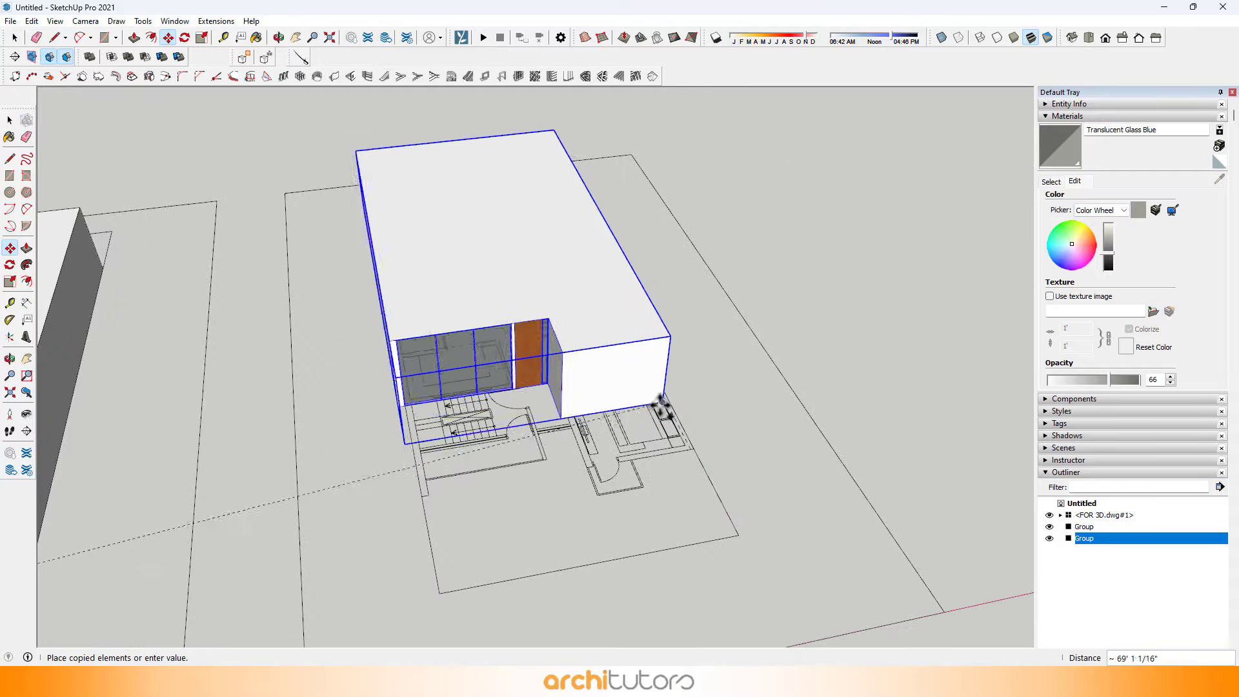
pyautogui.scroll(2, 665, 408)
pyautogui.scroll(2, 691, 435)
pyautogui.click(704, 466)
pyautogui.press('space')
pyautogui.scroll(-4, 716, 445)
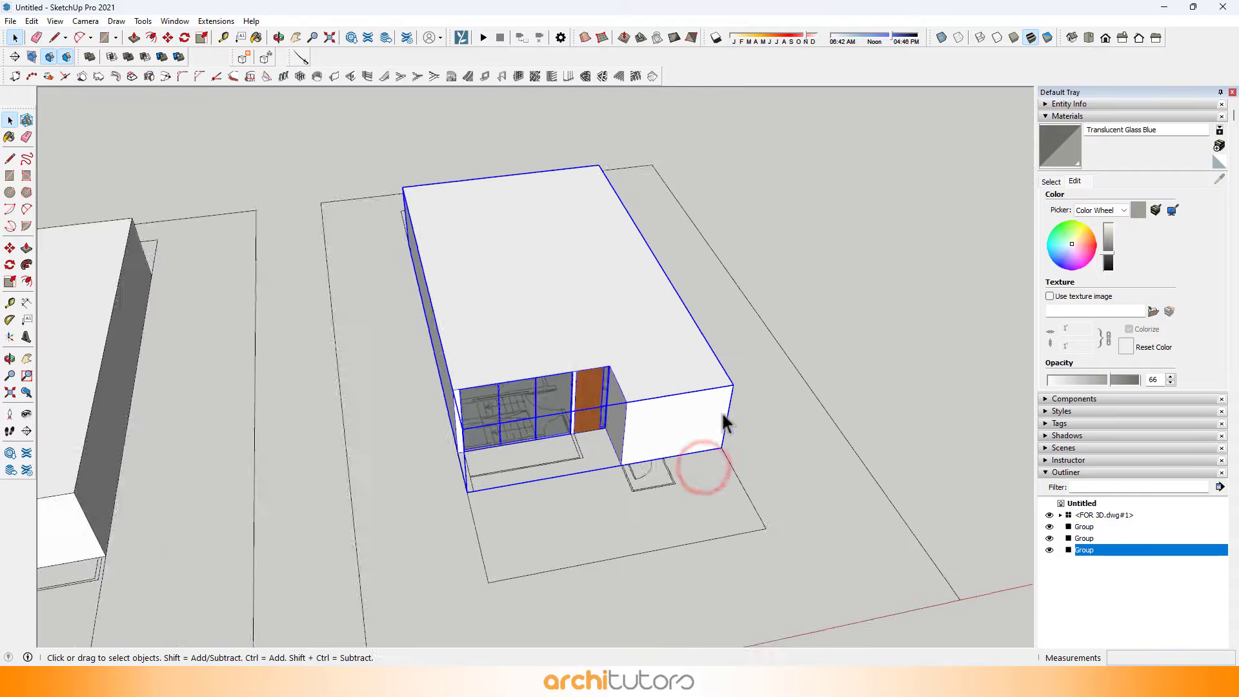
pyautogui.click(742, 341)
# Open the ground floor group and draw a full-height vertical line on the projecting room's front wall, starting at the plan's wall line near the outer corner.
pyautogui.moveTo(741, 343); pyautogui.dragTo(553, 263, button='middle')
pyautogui.scroll(3, 700, 452)
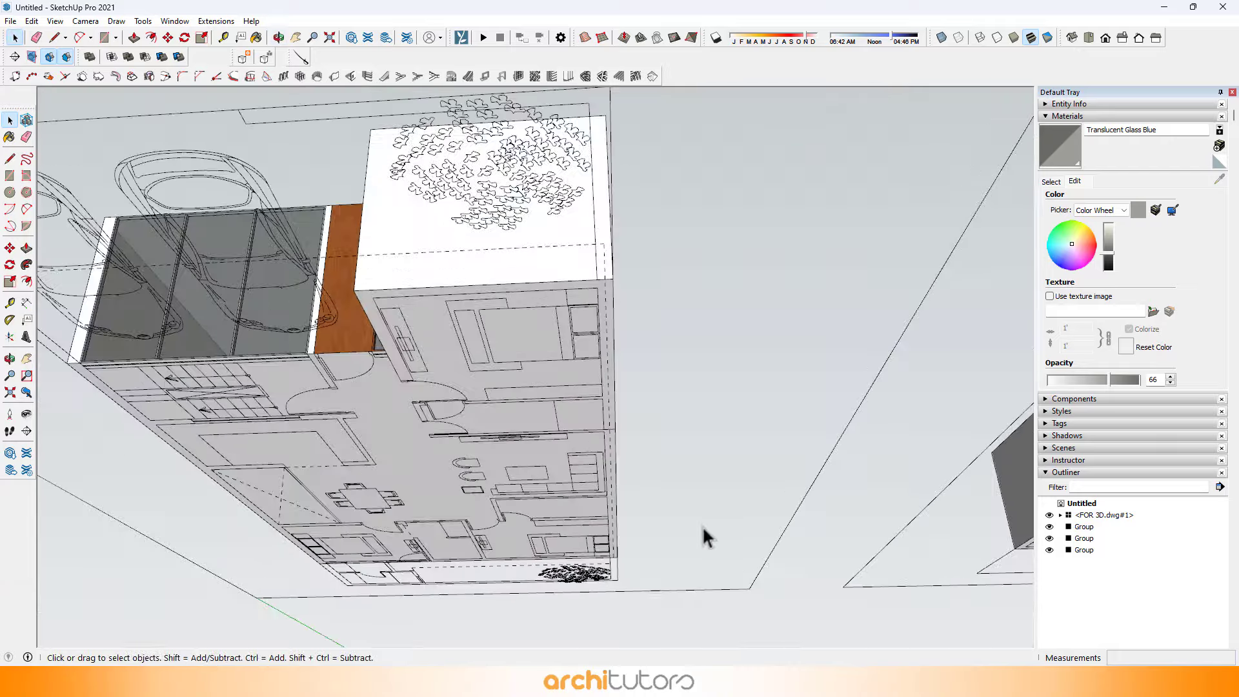
pyautogui.scroll(5, 512, 268)
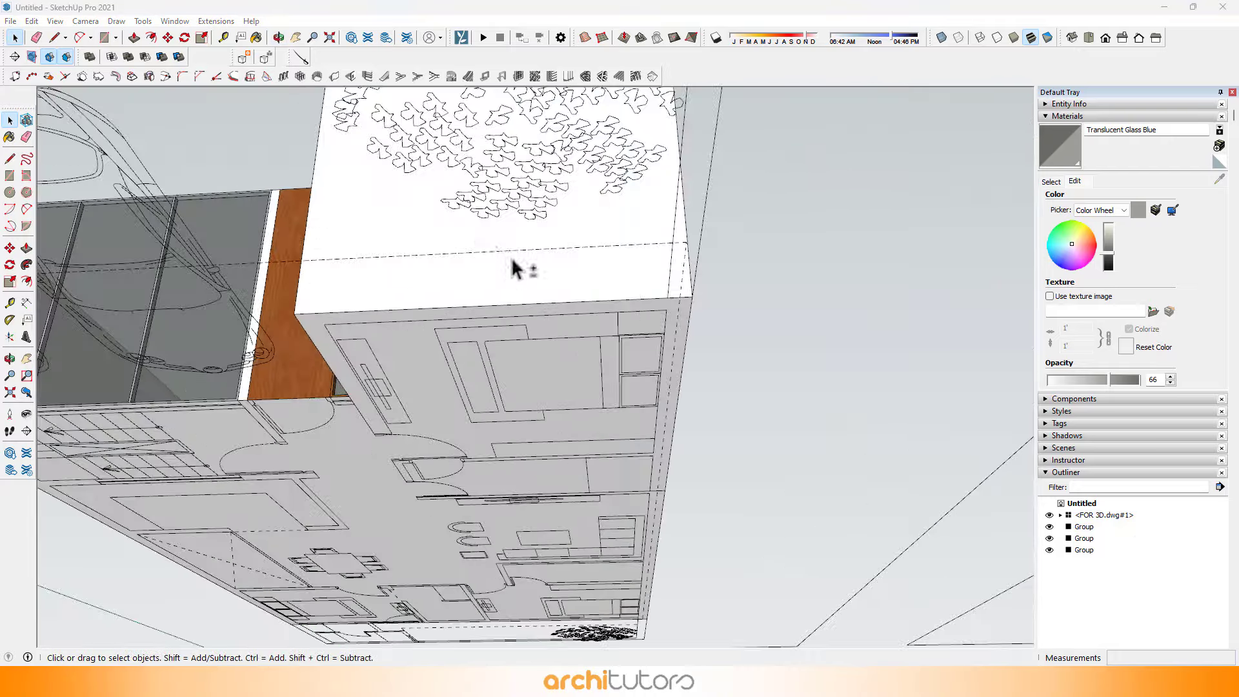
pyautogui.click(625, 390)
pyautogui.moveTo(625, 390); pyautogui.dragTo(686, 388, button='middle')
pyautogui.doubleClick(682, 371)
pyautogui.scroll(3, 699, 400)
pyautogui.press('l')
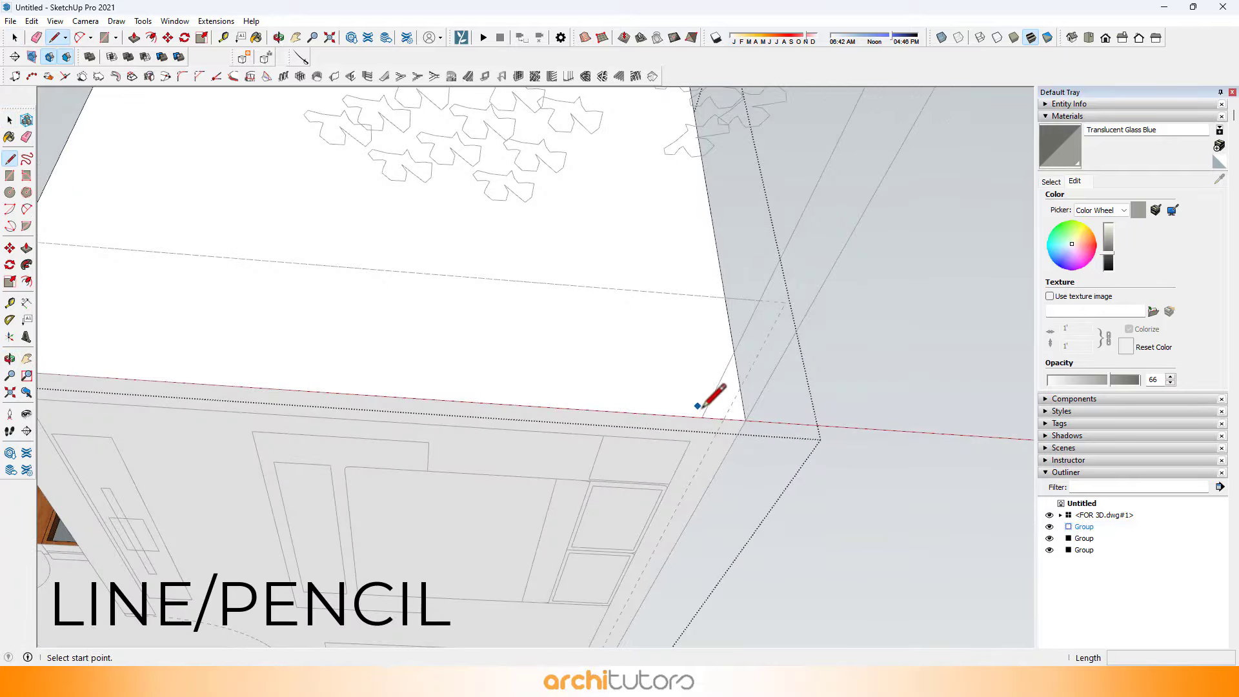
pyautogui.click(705, 415)
pyautogui.moveTo(689, 243)
pyautogui.mouseDown(button='middle')
pyautogui.moveTo(664, 180)
pyautogui.moveTo(651, 191)
pyautogui.moveTo(653, 253)
pyautogui.moveTo(672, 498)
pyautogui.mouseUp(button='middle')
pyautogui.press('e')
# Copy the vertical line 7' along the projecting room's front wall to mark the other side of the window.
pyautogui.press('m')
pyautogui.scroll(2, 674, 498)
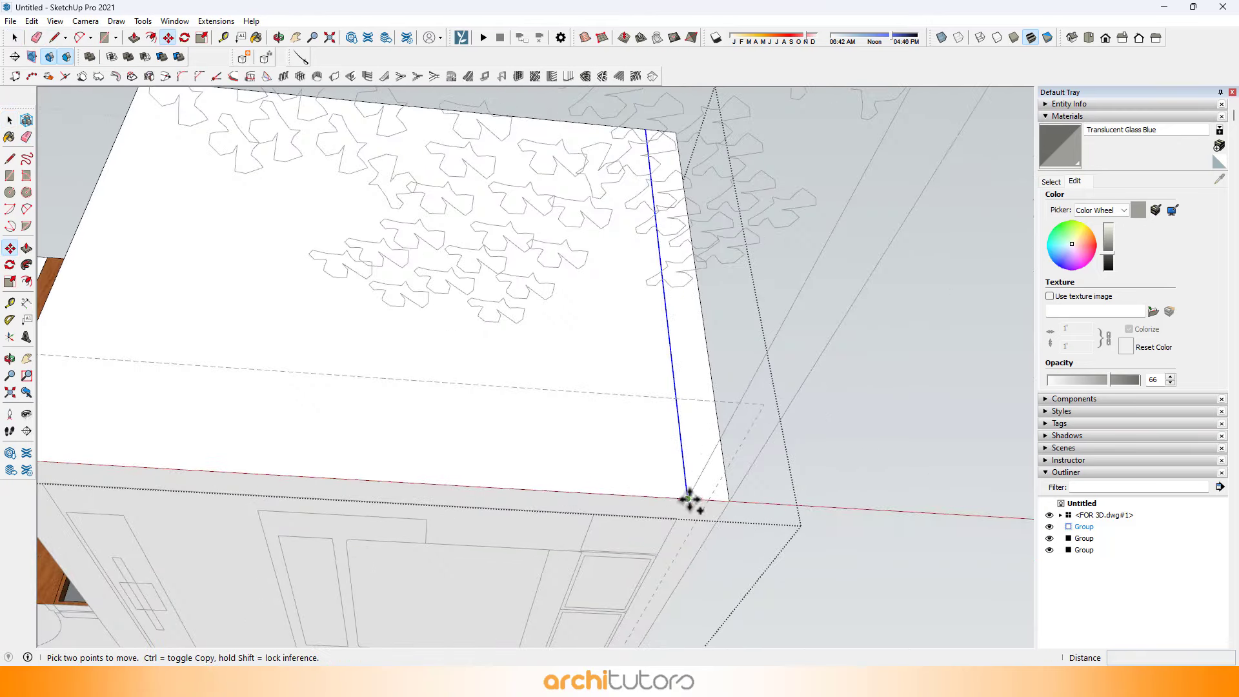
pyautogui.click(688, 498)
pyautogui.press('ctrl')
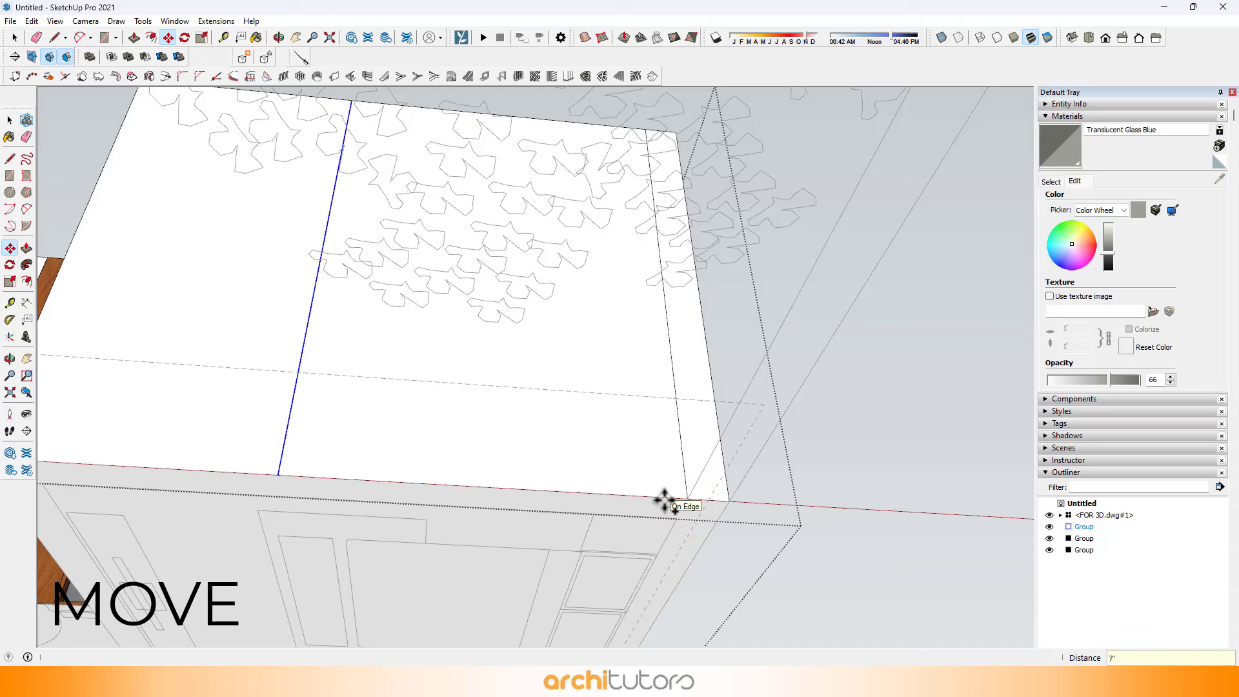
pyautogui.scroll(-1, 516, 452)
pyautogui.scroll(1, 363, 402)
pyautogui.moveTo(420, 410); pyautogui.dragTo(489, 415, button='middle')
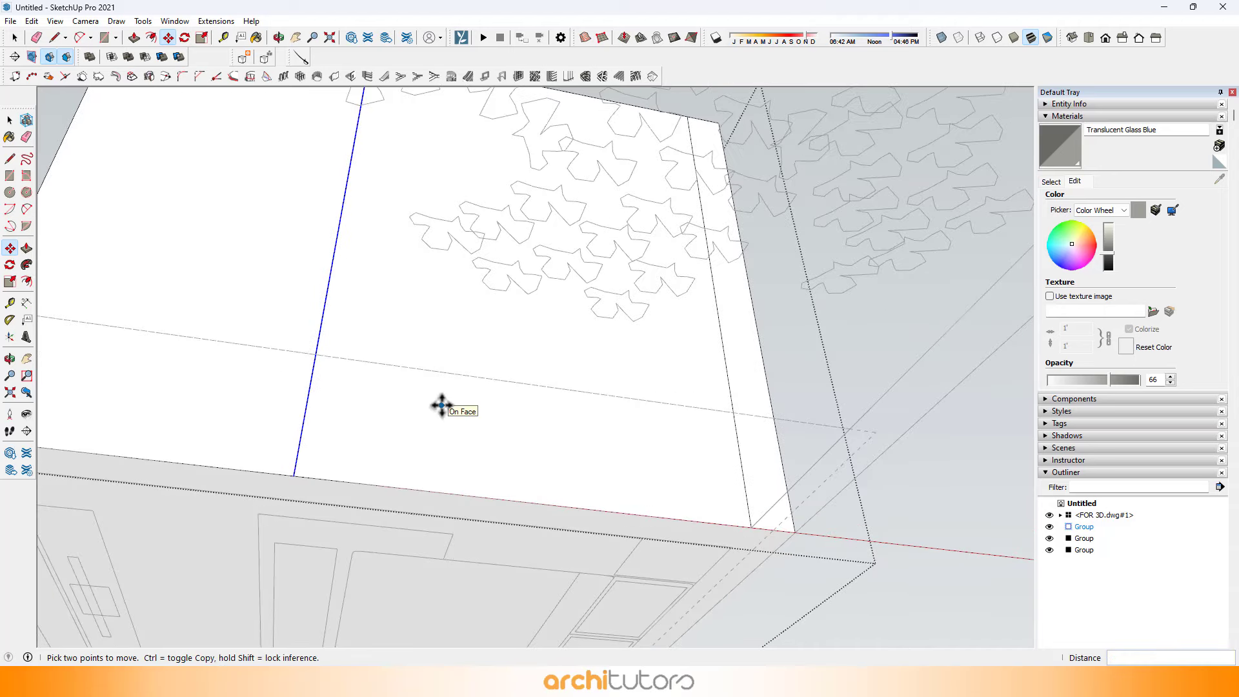
# Try to offset the outline of the marked window area inward by 1".
pyautogui.press('f')
pyautogui.click(305, 410)
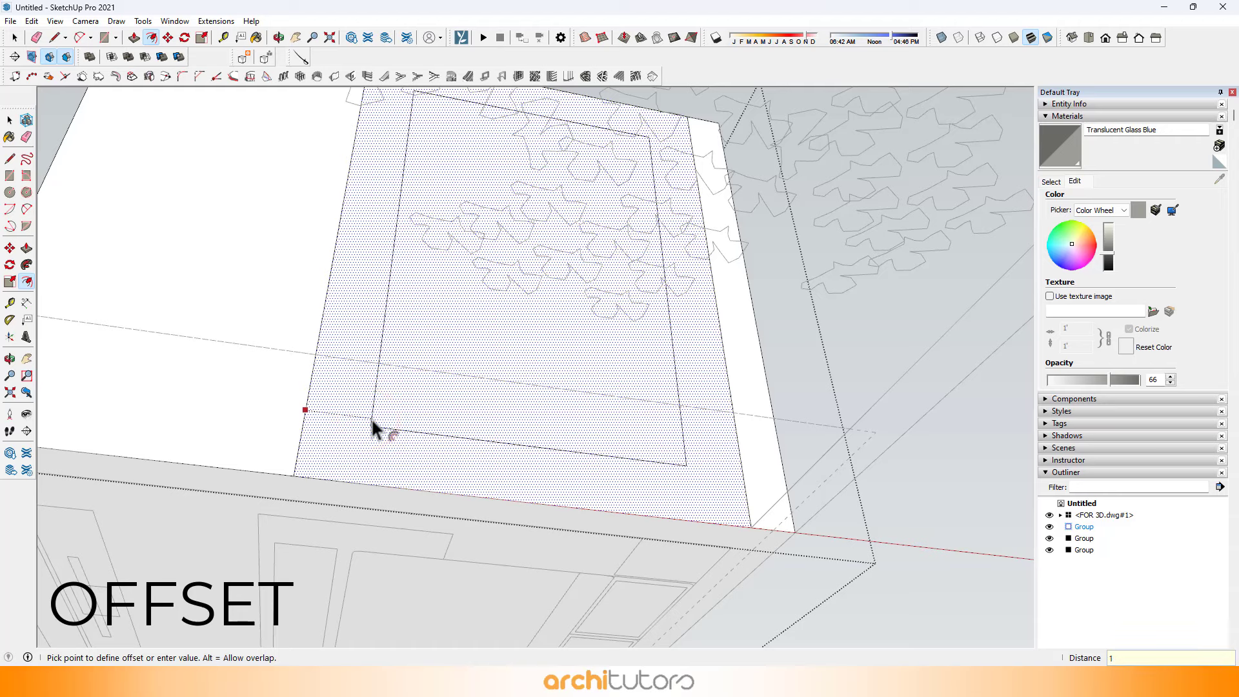
pyautogui.write('1')
pyautogui.press('Return')
pyautogui.moveTo(677, 365); pyautogui.dragTo(589, 462, button='middle')
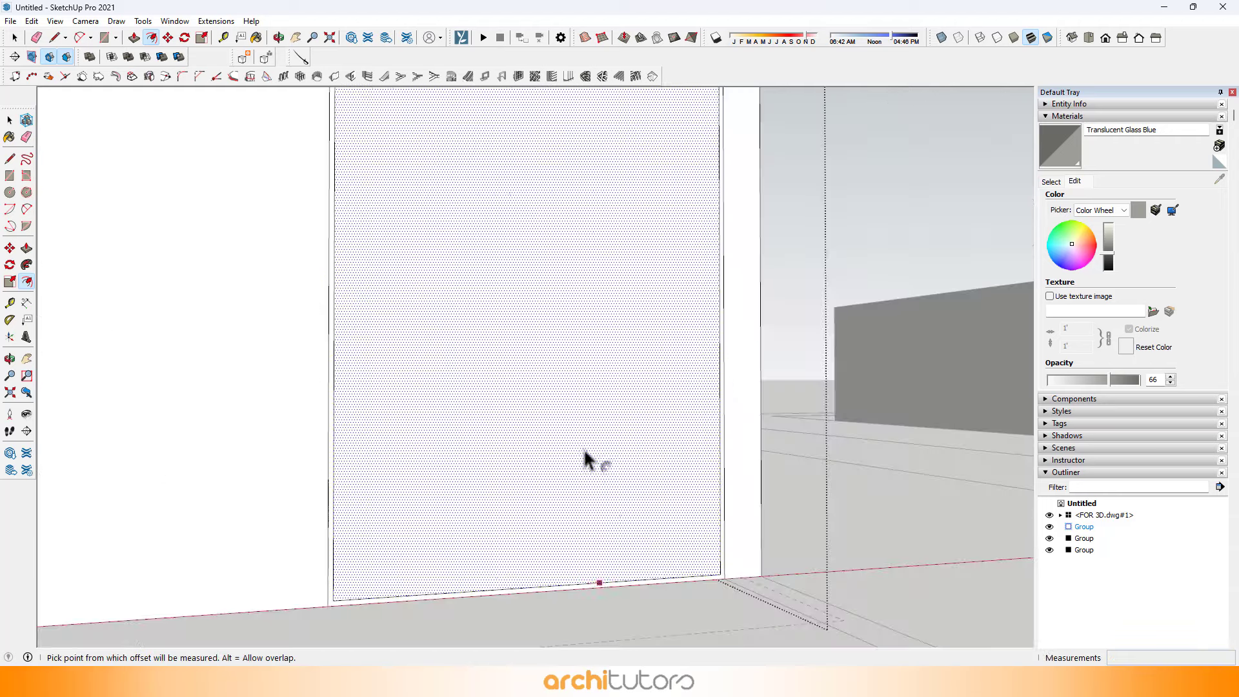
# Recess the marked window area of the projecting room's front wall by 3".
pyautogui.moveTo(561, 395); pyautogui.dragTo(603, 406, button='middle')
pyautogui.press('p')
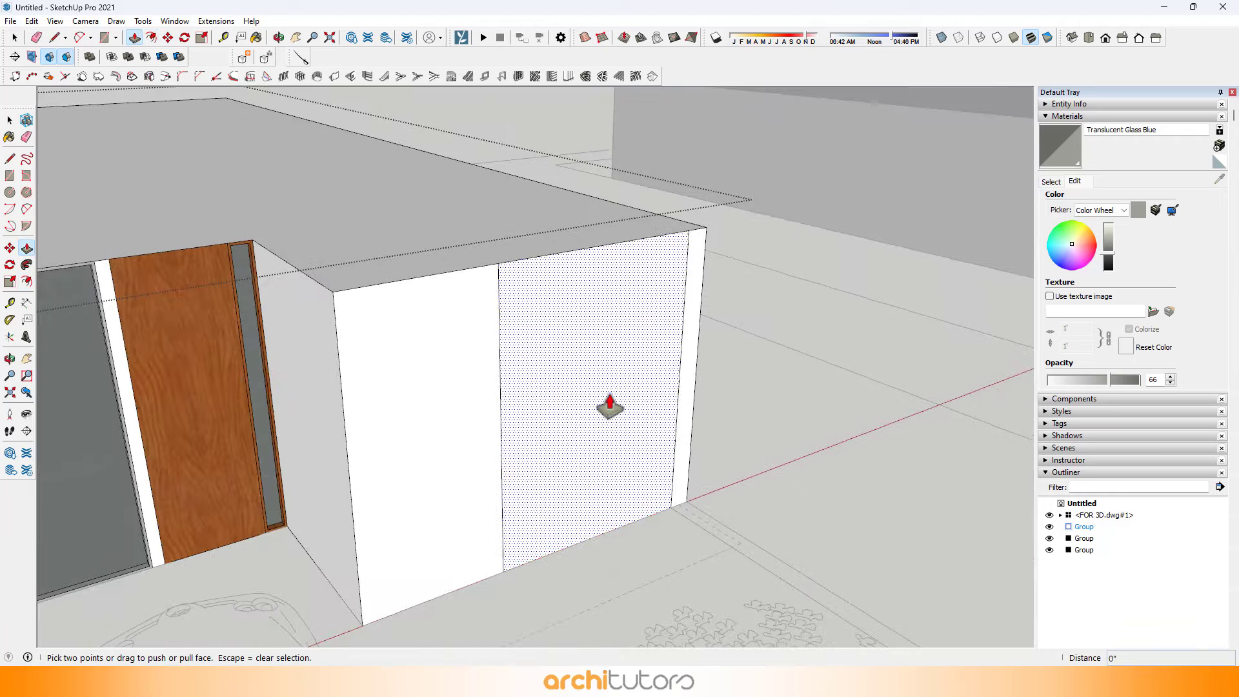
pyautogui.click(607, 398)
pyautogui.write('3')
pyautogui.press('Return')
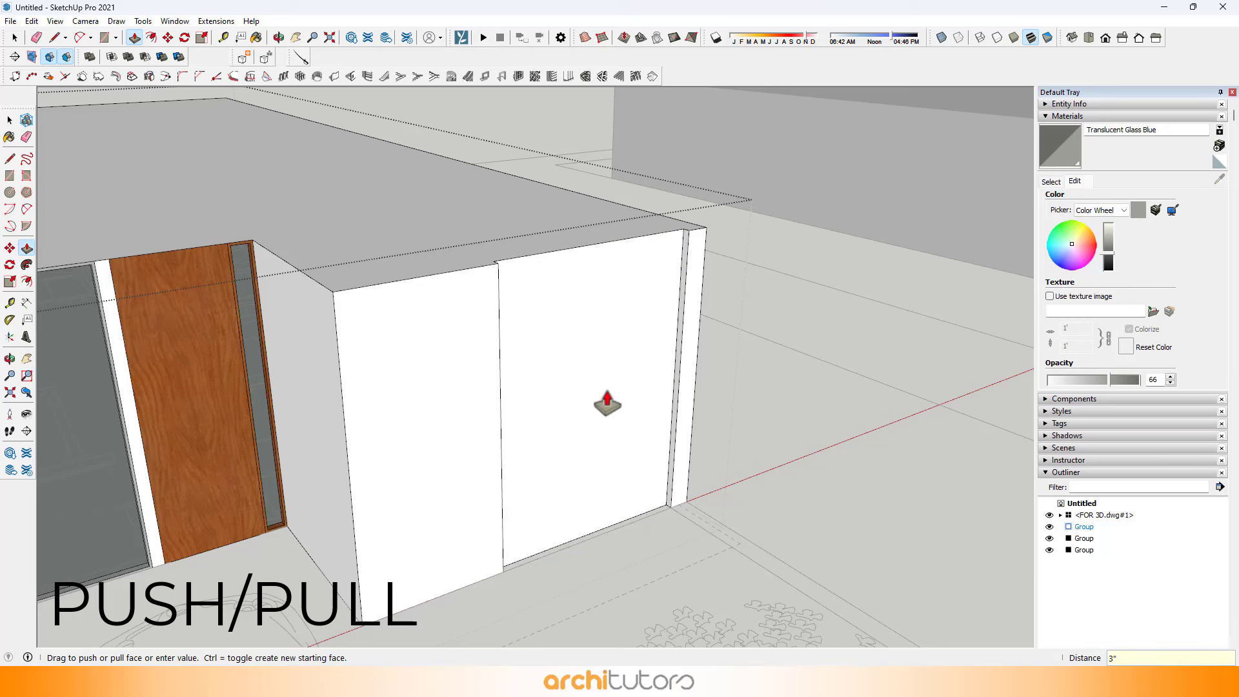
# Sample the Aluminum material from the large front window's frame and paint the recessed window face with it.
pyautogui.click(1051, 181)
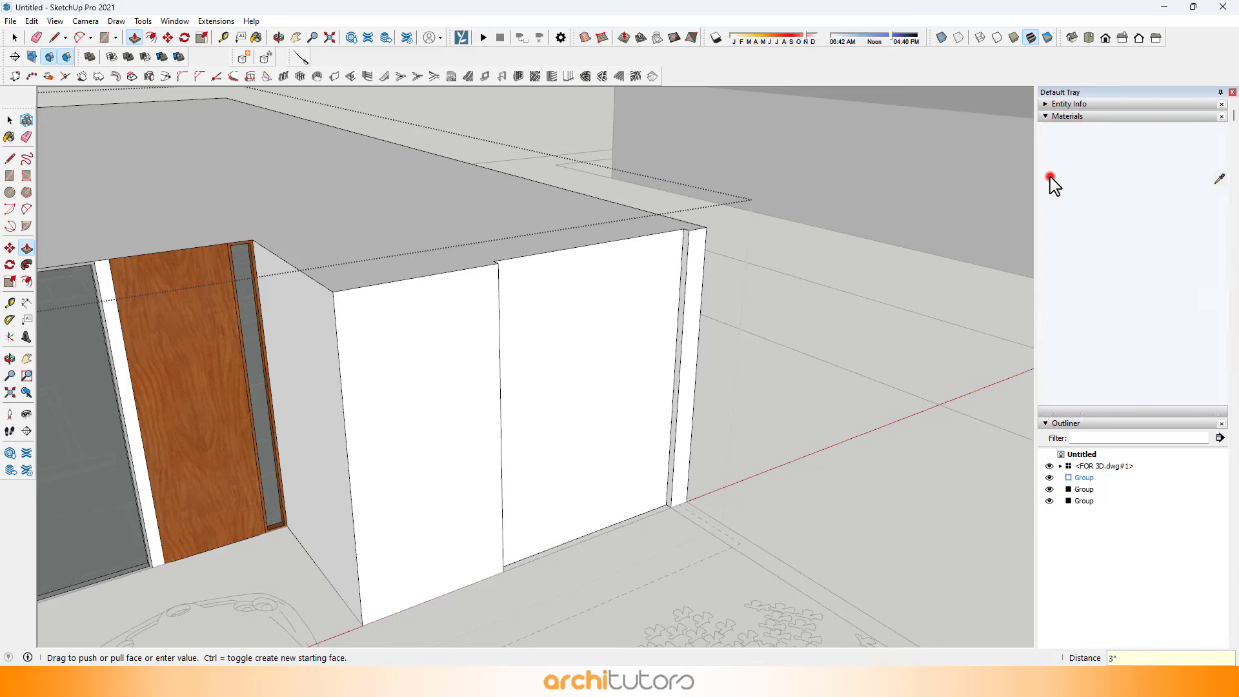
pyautogui.click(1218, 178)
pyautogui.scroll(2, 140, 419)
pyautogui.scroll(2, 133, 431)
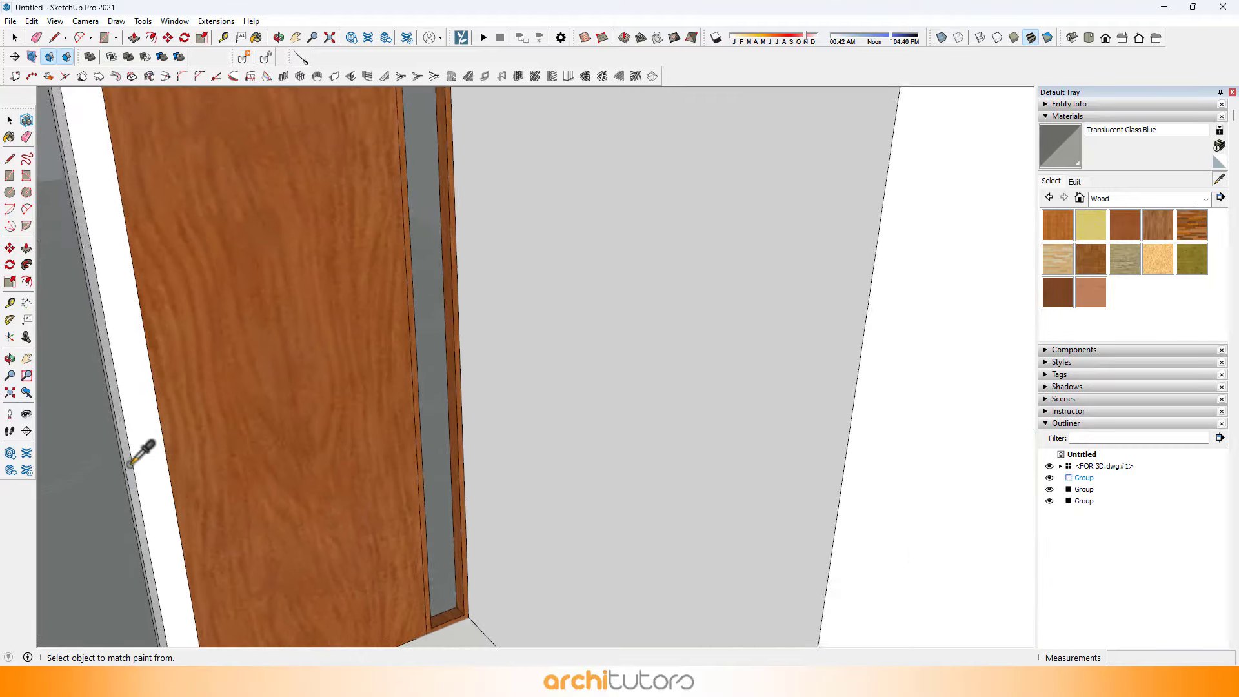
pyautogui.click(132, 436)
pyautogui.scroll(-4, 166, 442)
pyautogui.click(519, 407)
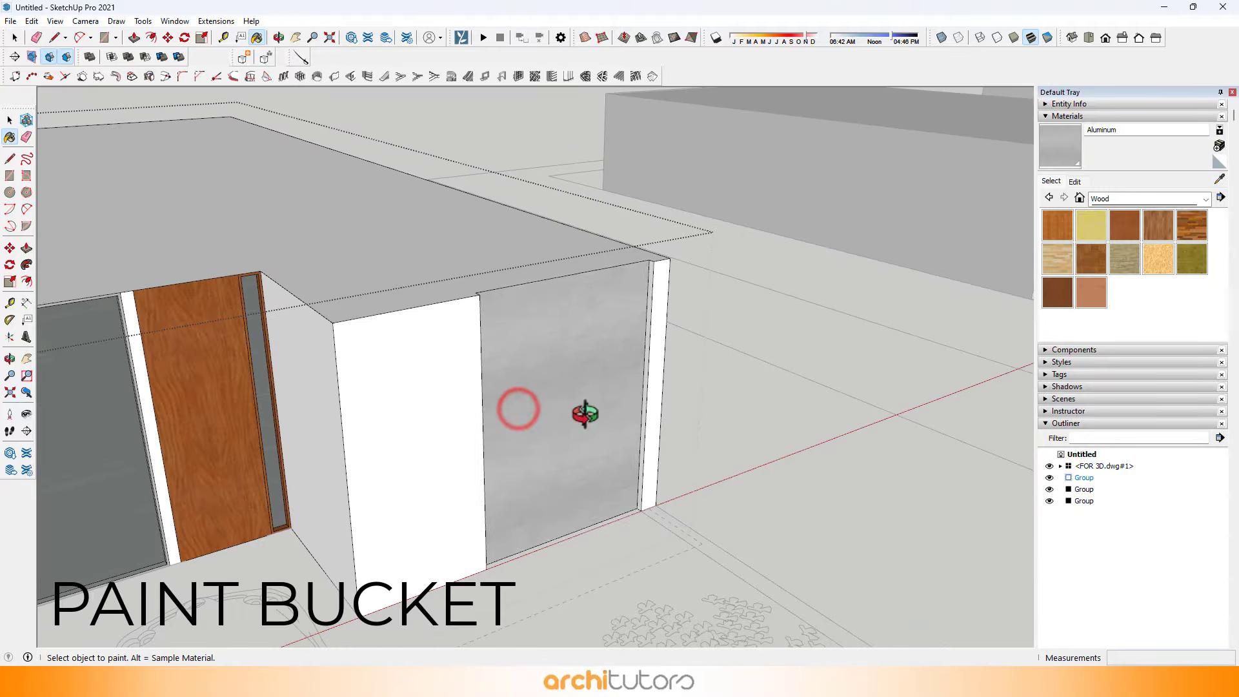
# Offset the aluminum window face's outline inward by 1" to form the frame.
pyautogui.moveTo(581, 415); pyautogui.dragTo(323, 423, button='middle')
pyautogui.scroll(4, 489, 398)
pyautogui.press('f')
pyautogui.click(445, 332)
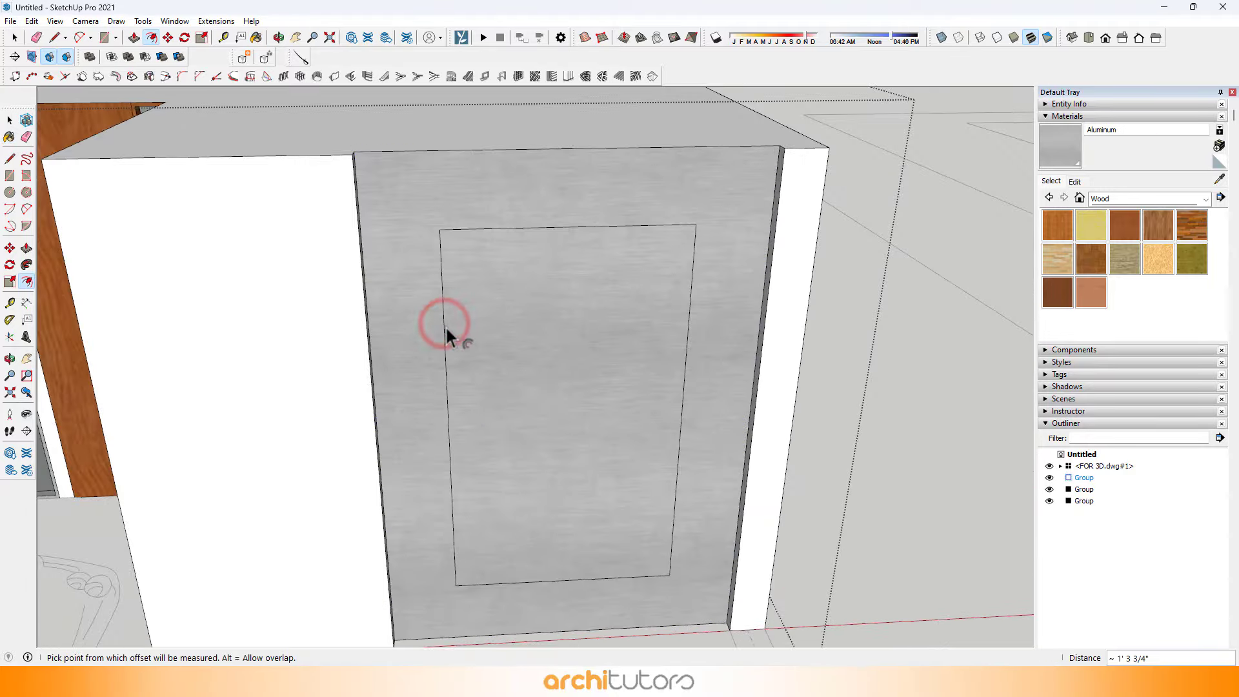
pyautogui.hotkey('ctrl', 'z')
pyautogui.click(421, 304)
pyautogui.write('1')
pyautogui.press('Return')
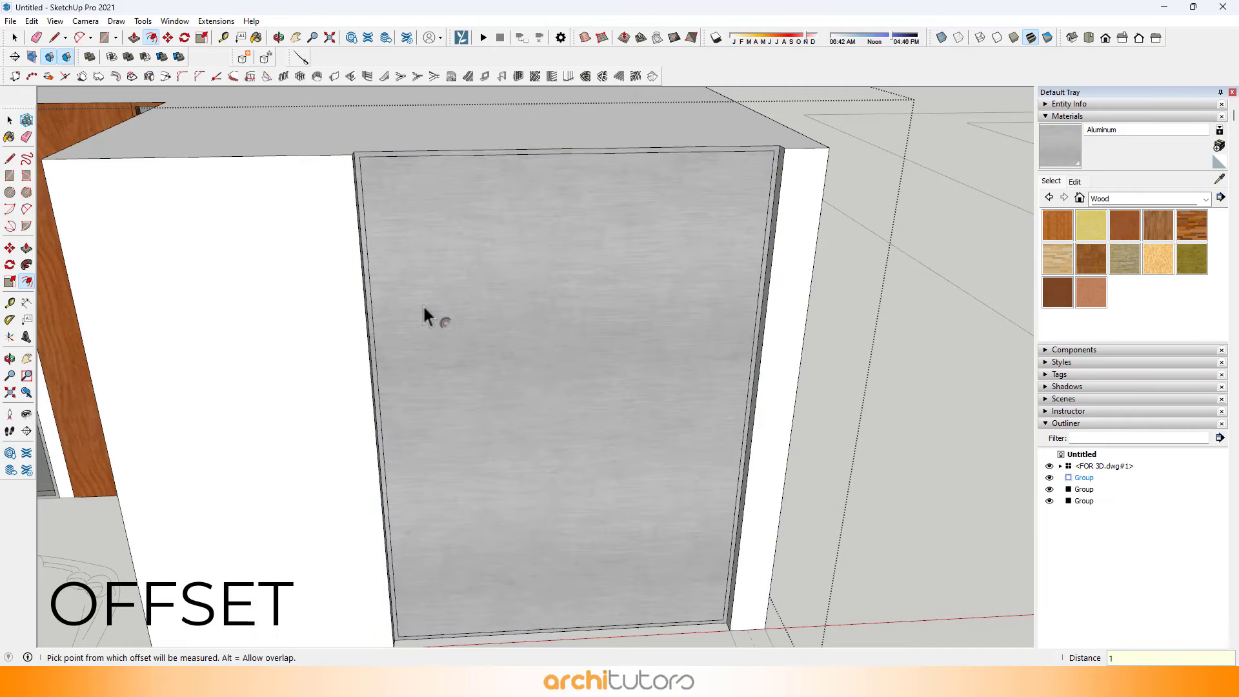
# Draw a vertical centre line between the midpoints of the window frame's upper and lower inner edges.
pyautogui.scroll(3, 353, 139)
pyautogui.moveTo(365, 155); pyautogui.dragTo(385, 194, button='middle')
pyautogui.scroll(-5, 392, 199)
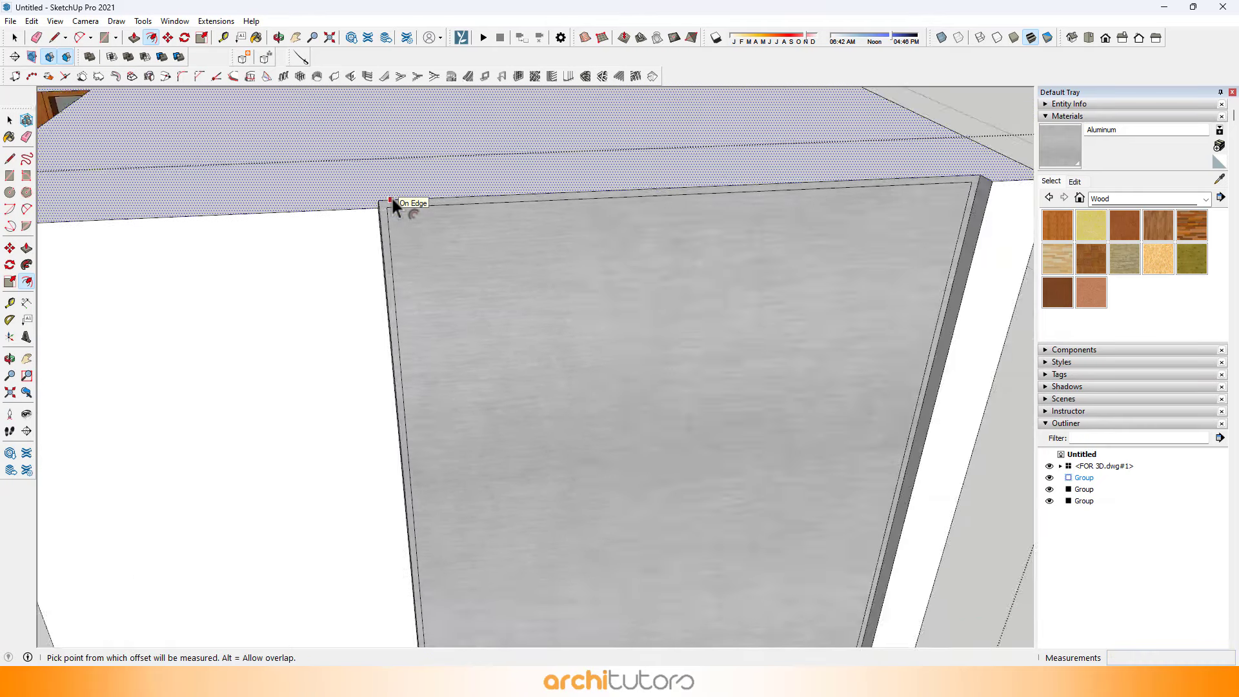
pyautogui.press('l')
pyautogui.scroll(2, 561, 221)
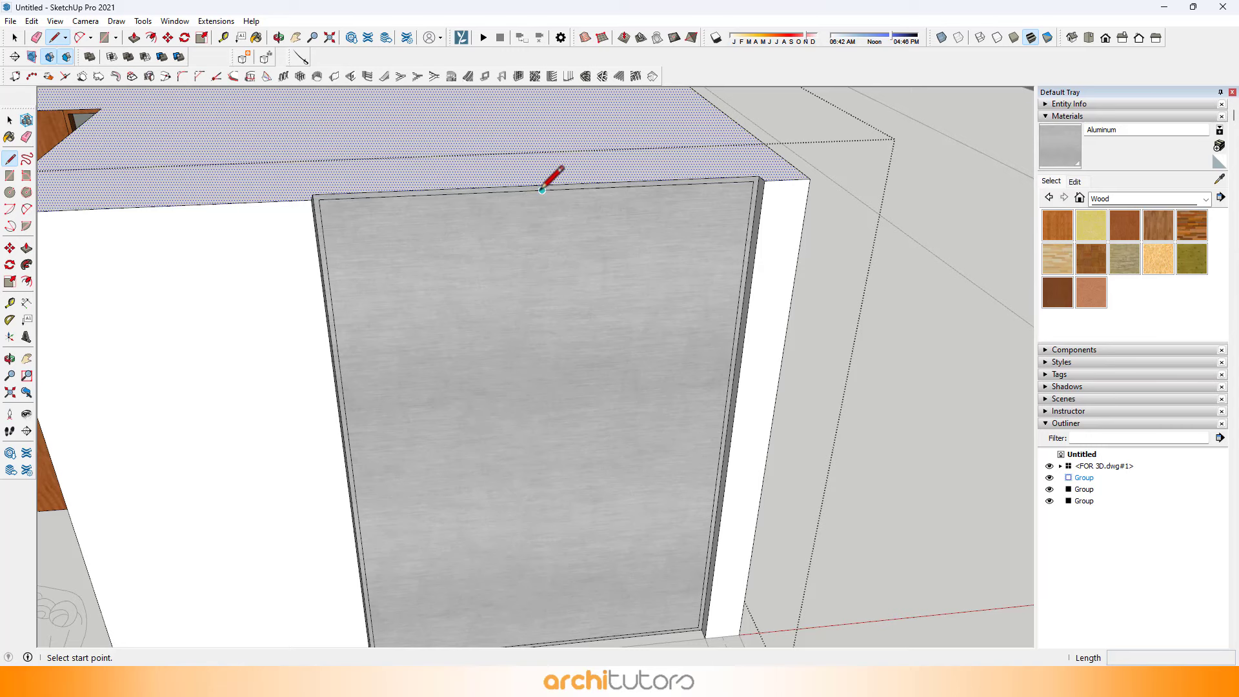
pyautogui.click(542, 191)
pyautogui.scroll(-2, 543, 191)
pyautogui.scroll(2, 544, 514)
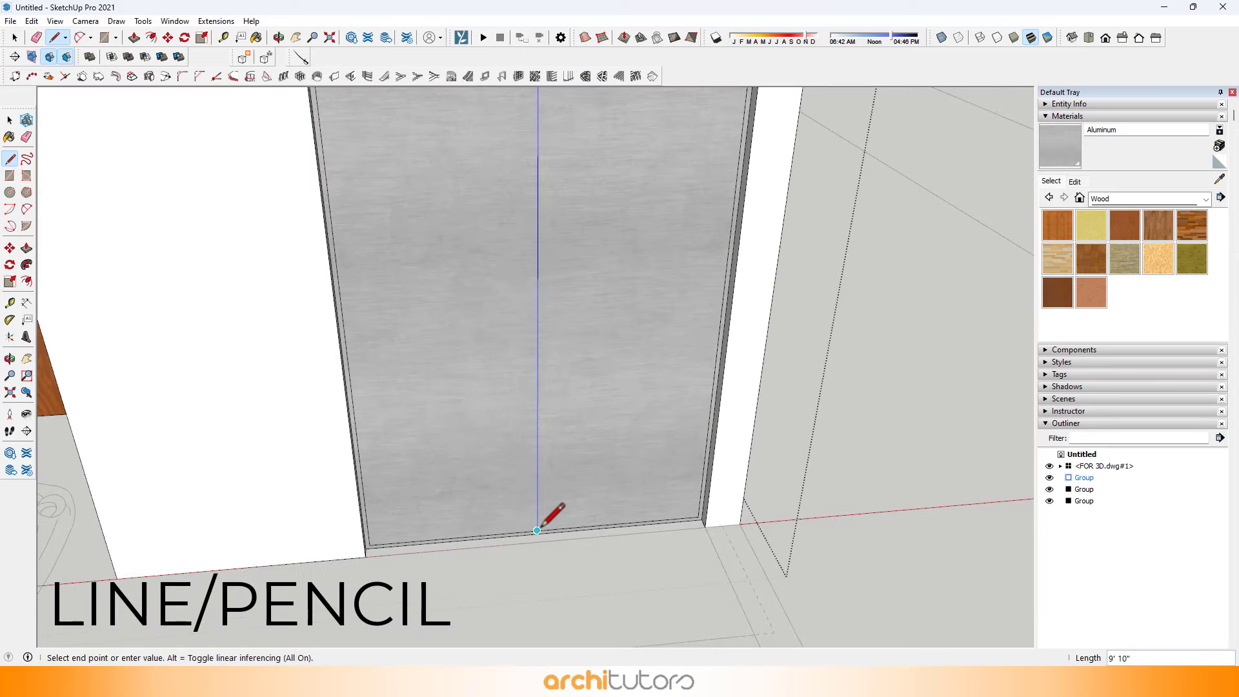
pyautogui.scroll(4, 538, 530)
# Copy the window's centre line 1" sideways to outline a narrow mullion.
pyautogui.press('space')
pyautogui.click(537, 529)
pyautogui.press('m')
pyautogui.press('ctrl')
pyautogui.click(536, 530)
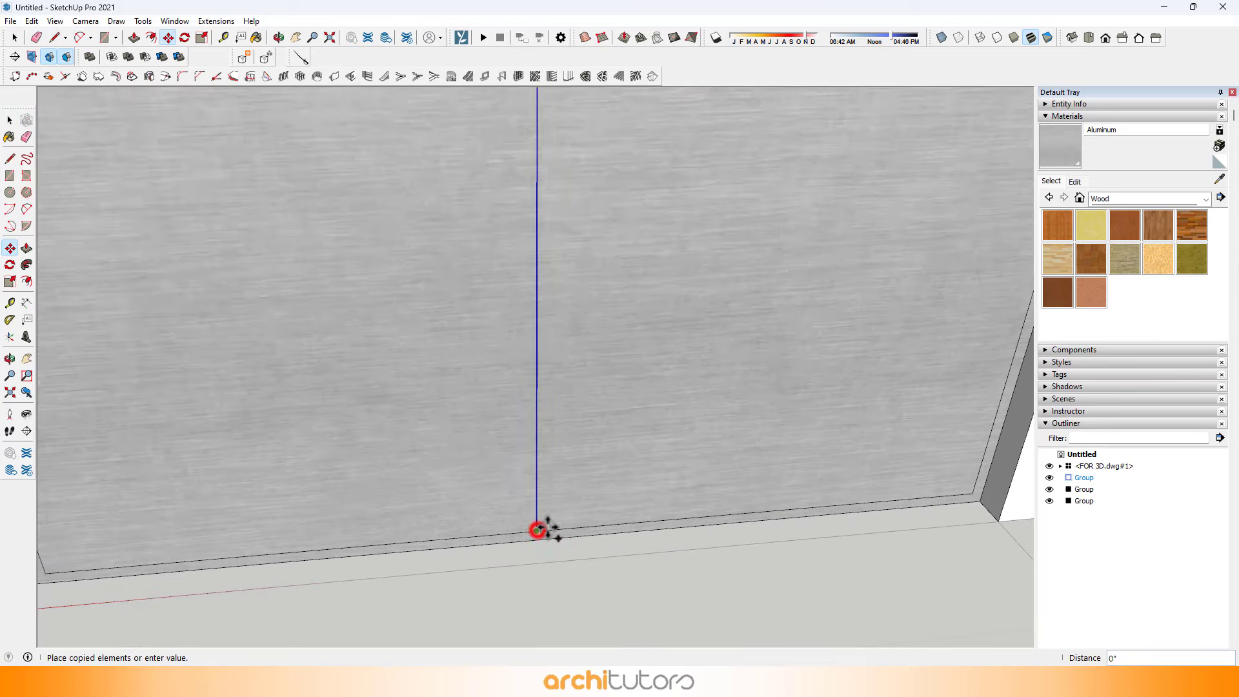
pyautogui.write('1')
pyautogui.press('Return')
pyautogui.scroll(-4, 548, 506)
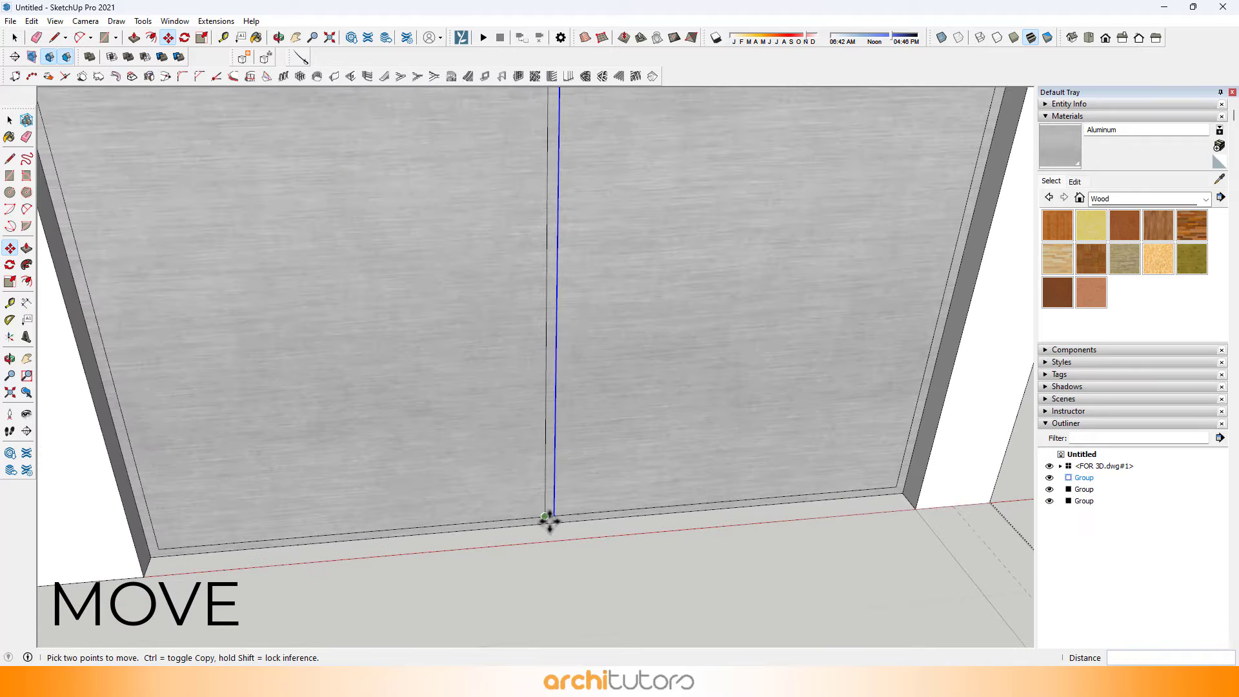
# Push the window panes back behind the frame and pull the narrow central mullion strip forward 2 7/8".
pyautogui.scroll(4, 550, 520)
pyautogui.press('p')
pyautogui.scroll(-6, 545, 517)
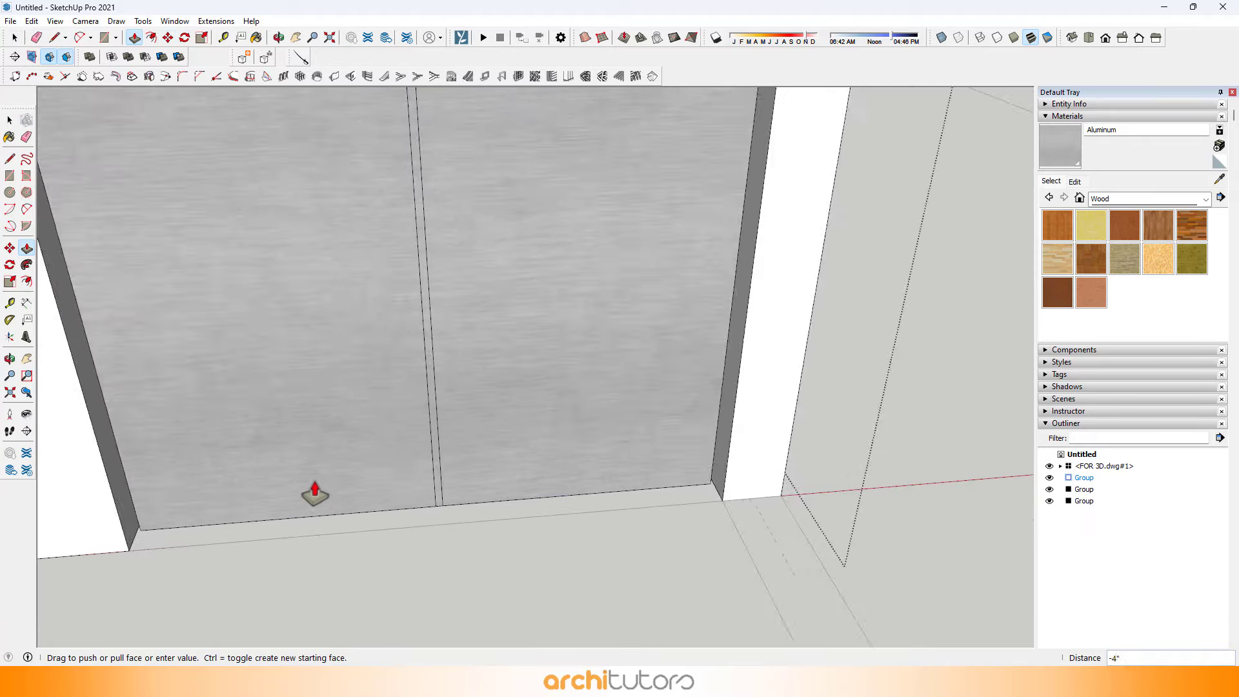
pyautogui.moveTo(121, 465); pyautogui.dragTo(514, 541, button='middle')
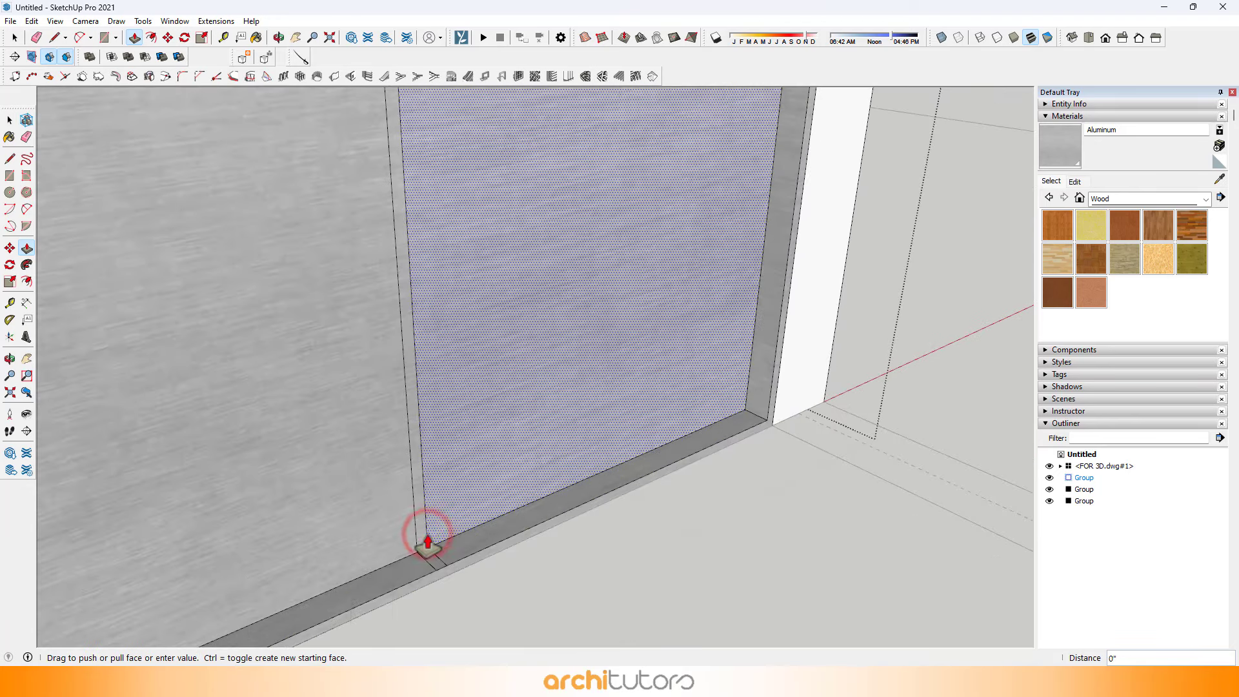
pyautogui.click(423, 540)
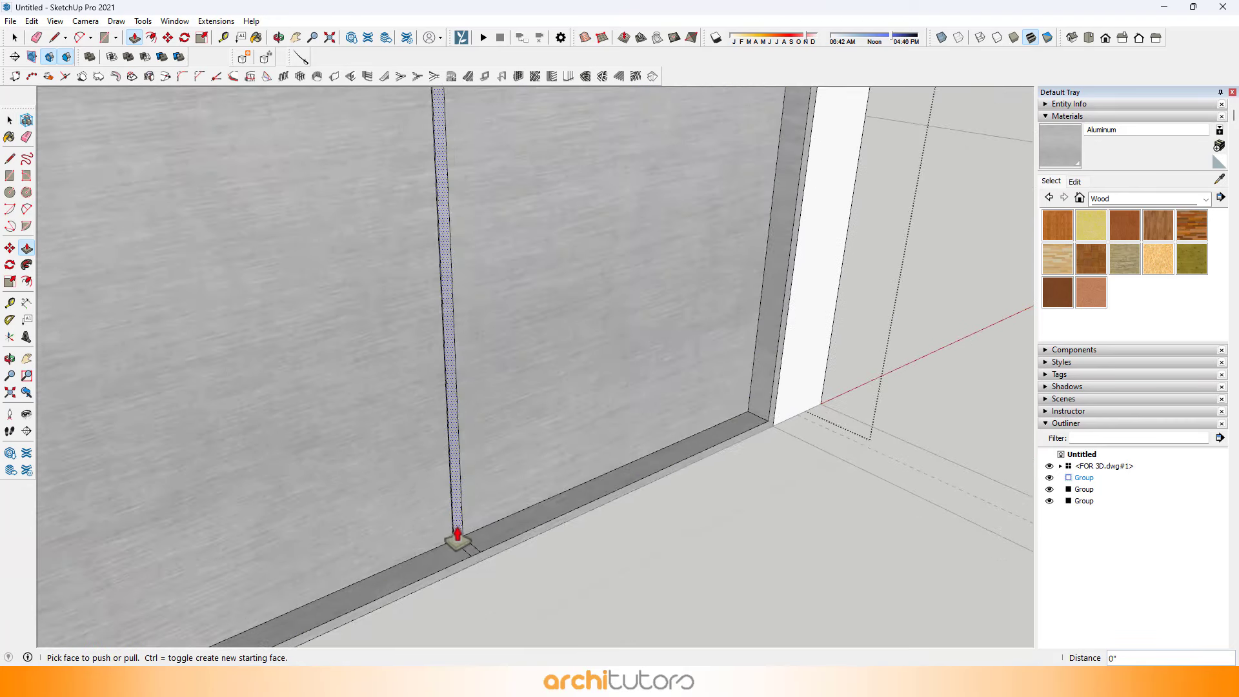
pyautogui.click(456, 527)
pyautogui.click(446, 564)
pyautogui.scroll(-4, 1105, 310)
pyautogui.scroll(-5, 719, 322)
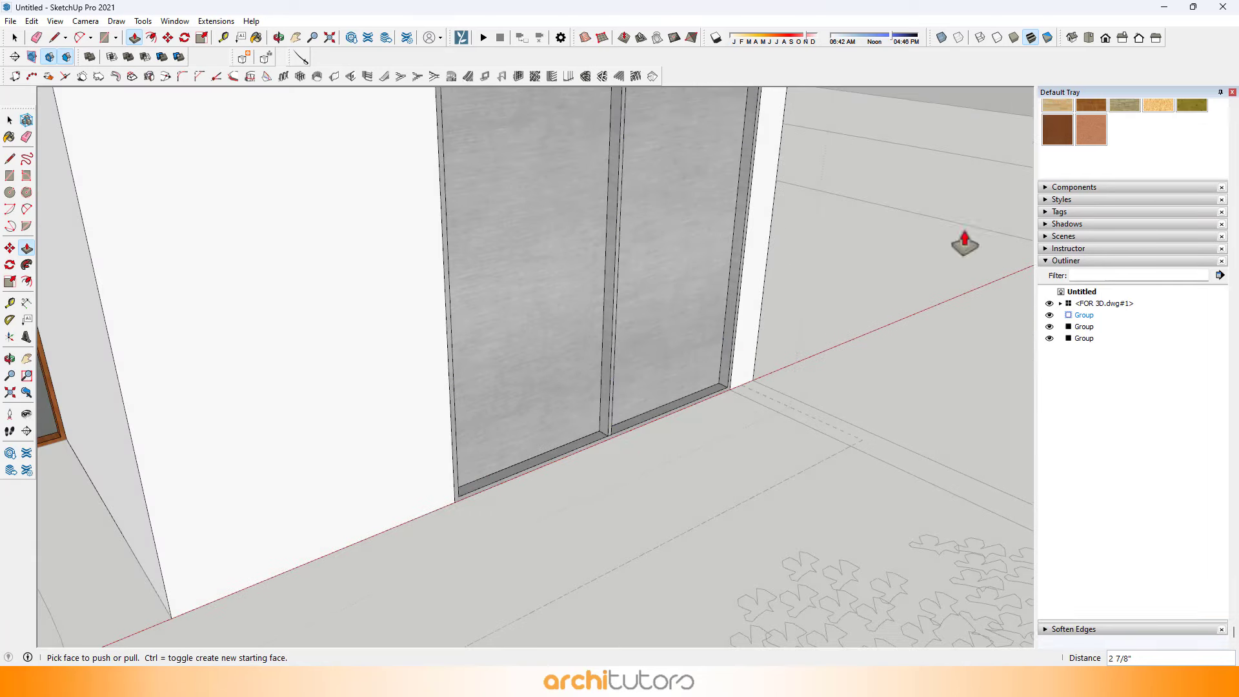
# Sample the Translucent Glass Blue material from the existing glazing and paint both panes of the projecting room's window.
pyautogui.scroll(4, 1081, 173)
pyautogui.click(1218, 179)
pyautogui.scroll(-5, 630, 379)
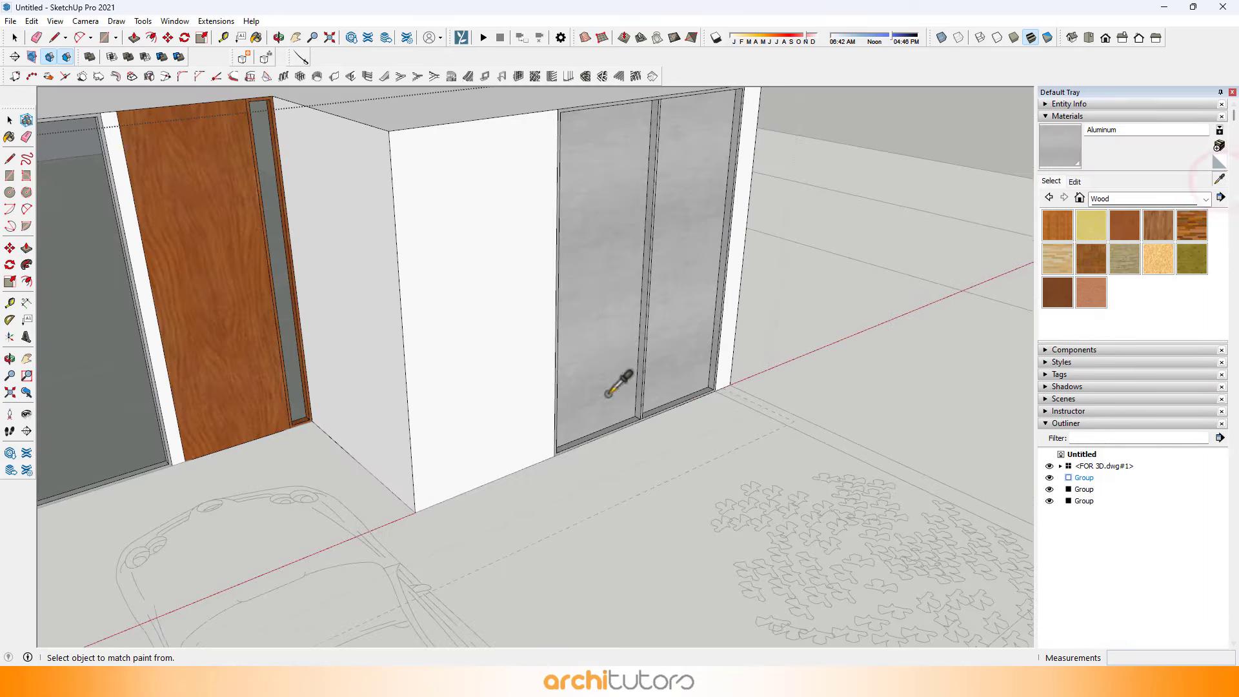
pyautogui.scroll(2, 587, 313)
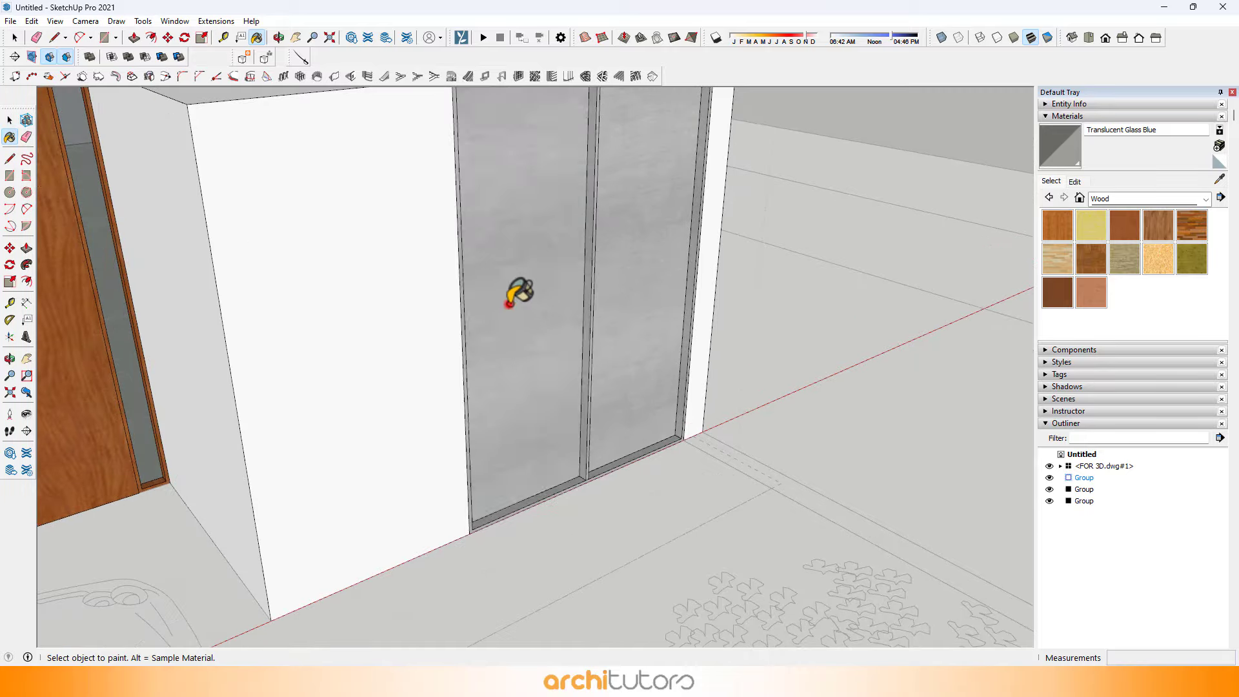
pyautogui.click(509, 304)
pyautogui.click(633, 307)
pyautogui.moveTo(647, 274)
pyautogui.mouseDown(button='middle')
pyautogui.moveTo(320, 241)
pyautogui.moveTo(365, 372)
pyautogui.moveTo(443, 277)
pyautogui.moveTo(324, 221)
pyautogui.moveTo(567, 213)
pyautogui.moveTo(765, 238)
pyautogui.moveTo(500, 269)
pyautogui.moveTo(583, 298)
pyautogui.moveTo(852, 326)
pyautogui.moveTo(870, 314)
pyautogui.moveTo(111, 302)
pyautogui.moveTo(298, 442)
pyautogui.moveTo(542, 465)
pyautogui.moveTo(636, 434)
pyautogui.mouseUp(button='middle')
pyautogui.scroll(-5, 644, 413)
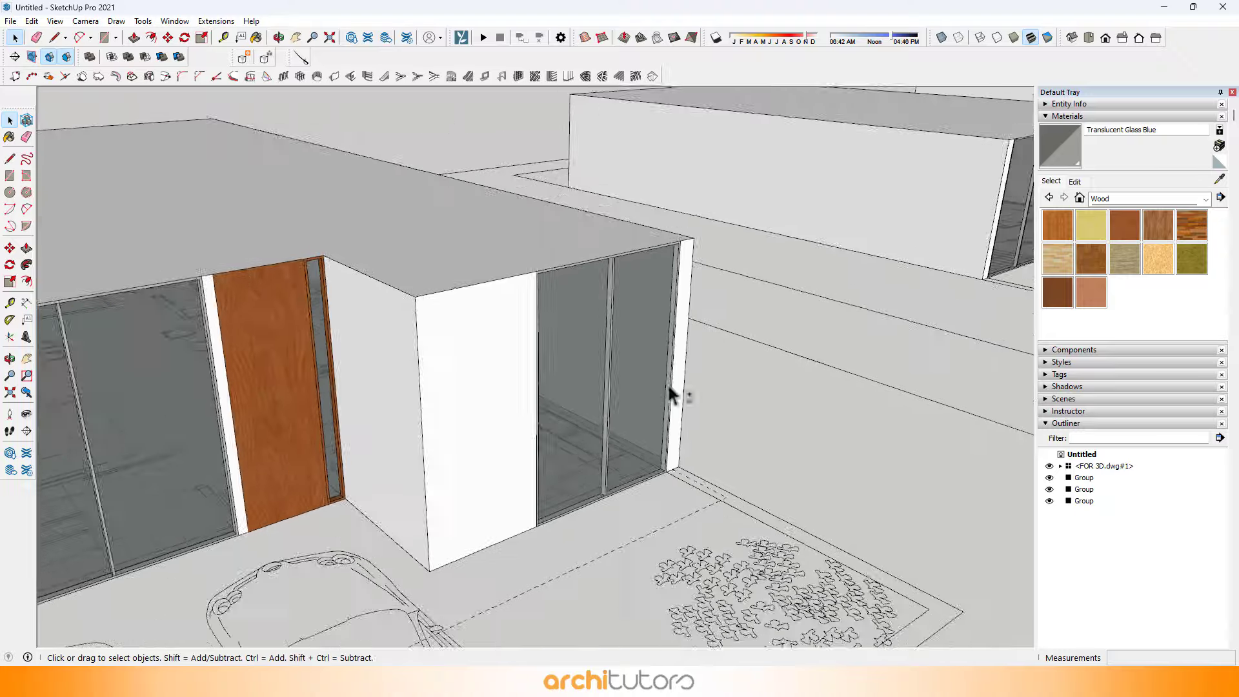
# Examine the finished ground floor front and the neighbouring block copies from several angles.
pyautogui.moveTo(669, 386); pyautogui.dragTo(587, 348, button='middle')
pyautogui.moveTo(433, 352); pyautogui.dragTo(367, 345, button='middle')
pyautogui.moveTo(671, 431); pyautogui.dragTo(420, 238, button='middle')
pyautogui.scroll(3, 642, 438)
pyautogui.moveTo(642, 439); pyautogui.dragTo(348, 443, button='middle')
pyautogui.press('space')
pyautogui.scroll(2, 471, 333)
pyautogui.scroll(-3, 451, 362)
pyautogui.scroll(3, 524, 396)
pyautogui.scroll(-3, 450, 354)
pyautogui.scroll(5, 348, 443)
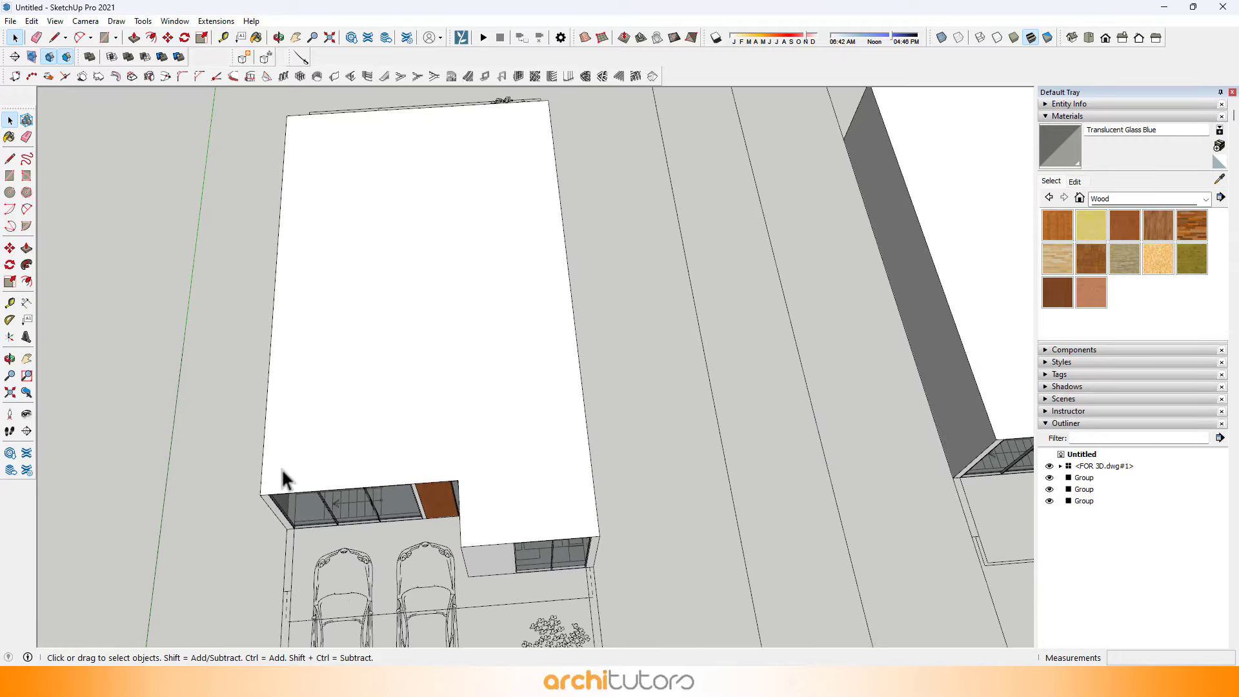
# Draw a rectangle across the ground floor block's roof, from the corner above the wide front window to the opposite rear corner.
pyautogui.press('r')
pyautogui.press('space')
pyautogui.scroll(-2, 307, 446)
pyautogui.click(315, 427)
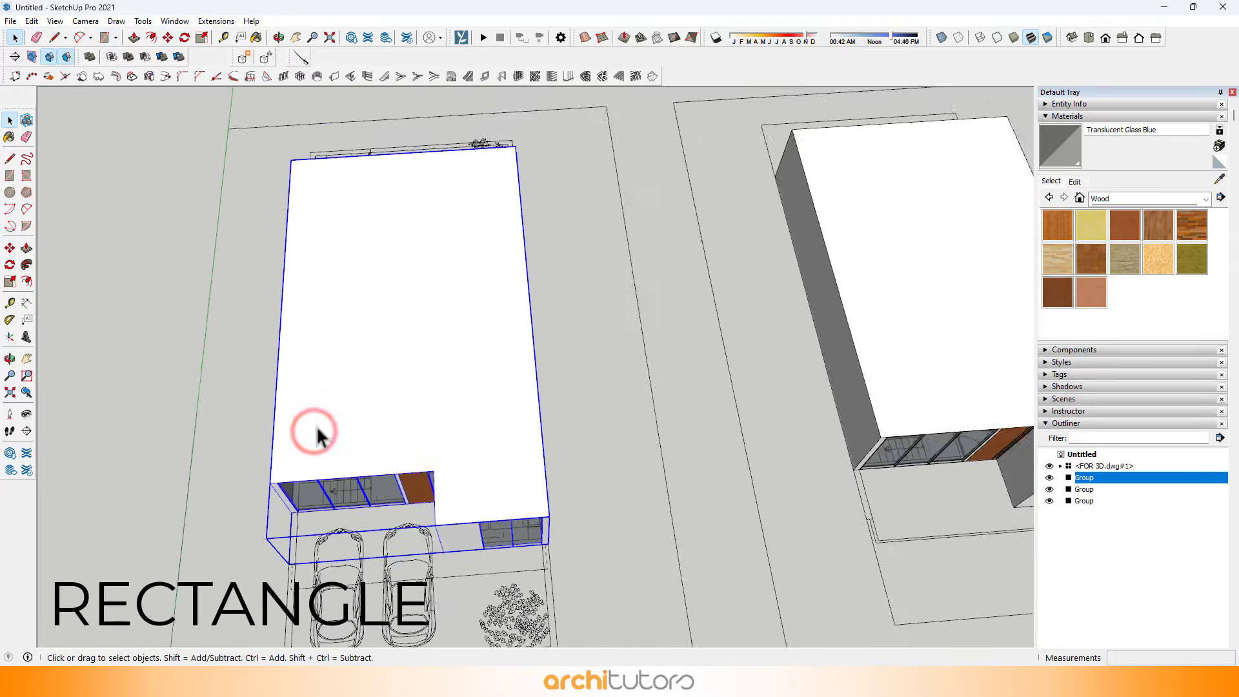
pyautogui.moveTo(315, 427); pyautogui.dragTo(374, 435, button='middle')
pyautogui.scroll(3, 374, 435)
pyautogui.press('r')
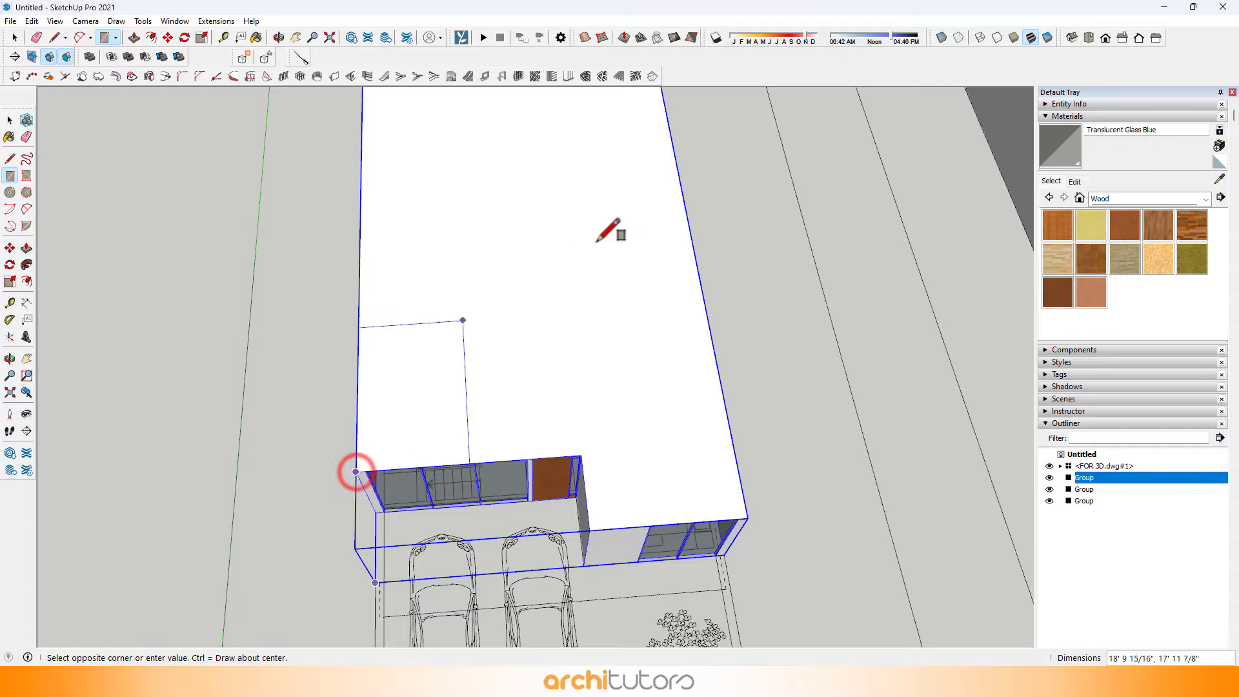
pyautogui.scroll(-4, 597, 242)
pyautogui.keyDown('shift'); pyautogui.moveTo(597, 242); pyautogui.dragTo(518, 362, button='middle'); pyautogui.keyUp('shift')
pyautogui.scroll(2, 566, 216)
pyautogui.click(566, 215)
pyautogui.press('space')
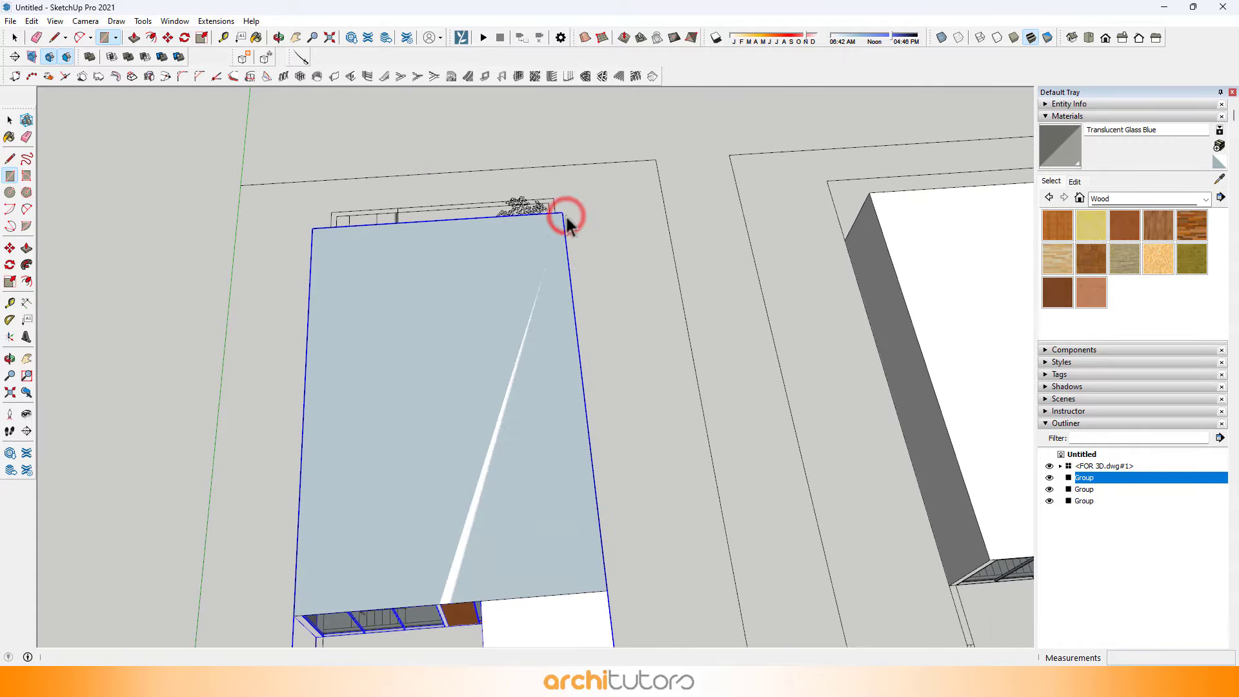
# Pull the rectangle on the ground floor roof up 1' and group the resulting slab.
pyautogui.scroll(-4, 566, 223)
pyautogui.scroll(6, 512, 428)
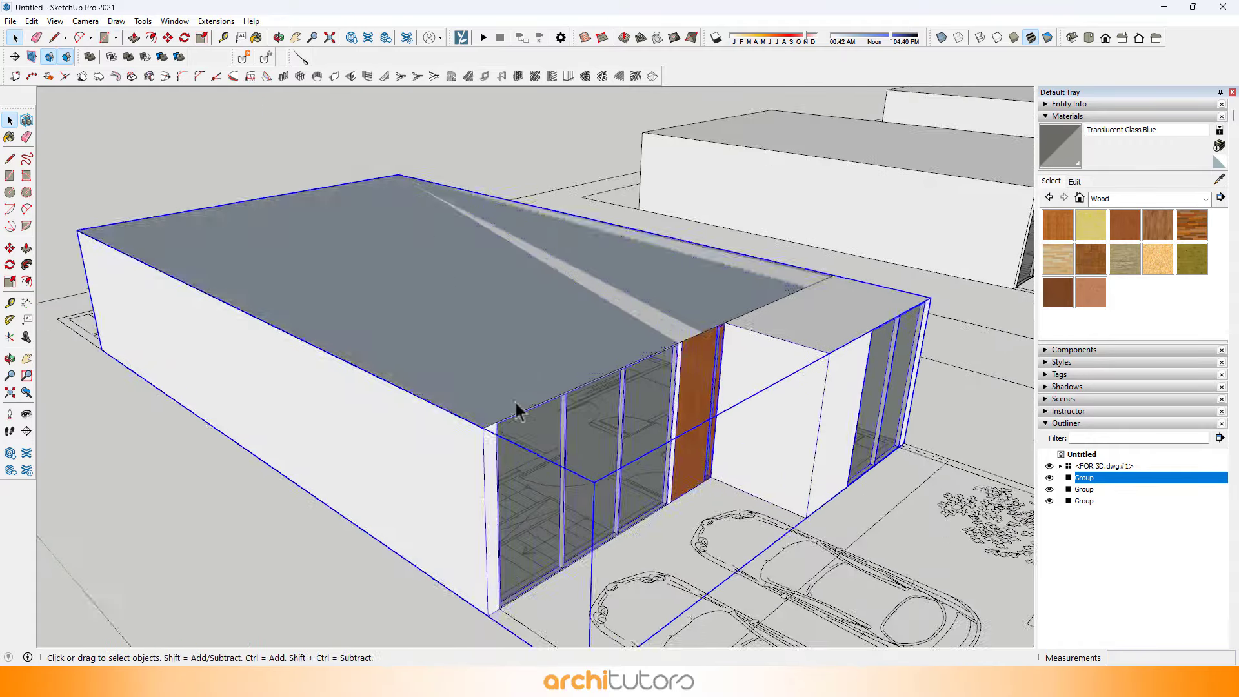
pyautogui.press('p')
pyautogui.press('Return')
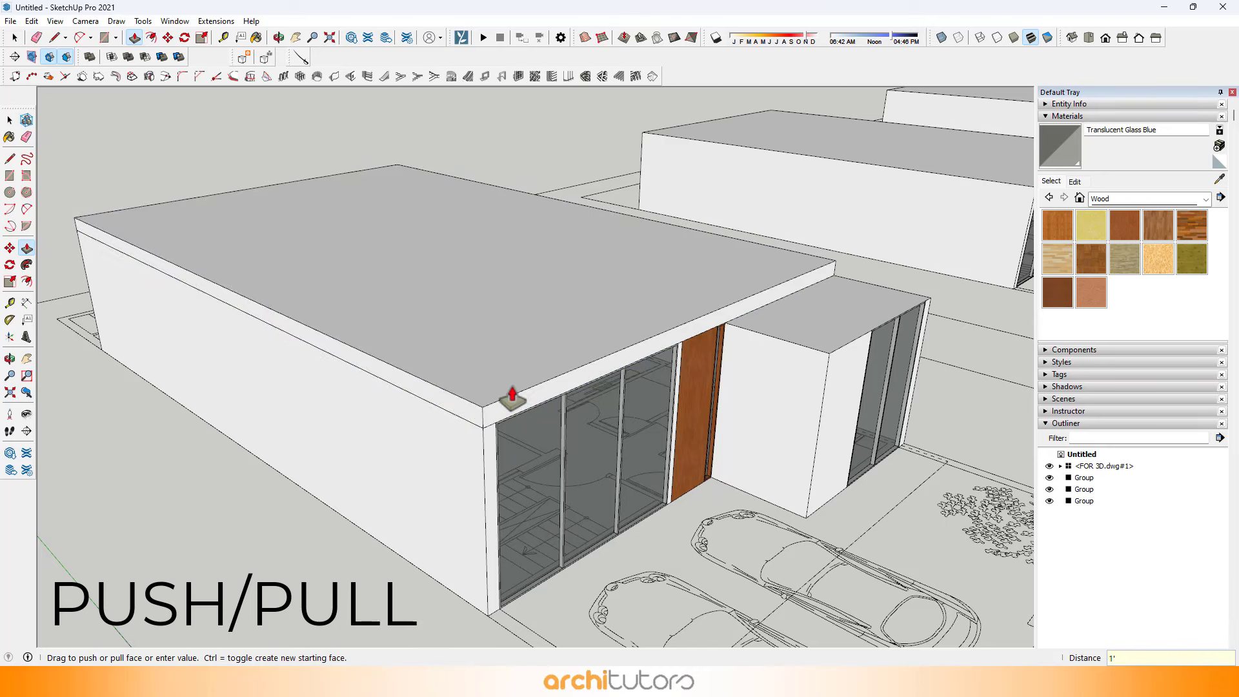
pyautogui.scroll(-1, 513, 381)
pyautogui.press('space')
pyautogui.tripleClick(514, 372)
pyautogui.rightClick(514, 373)
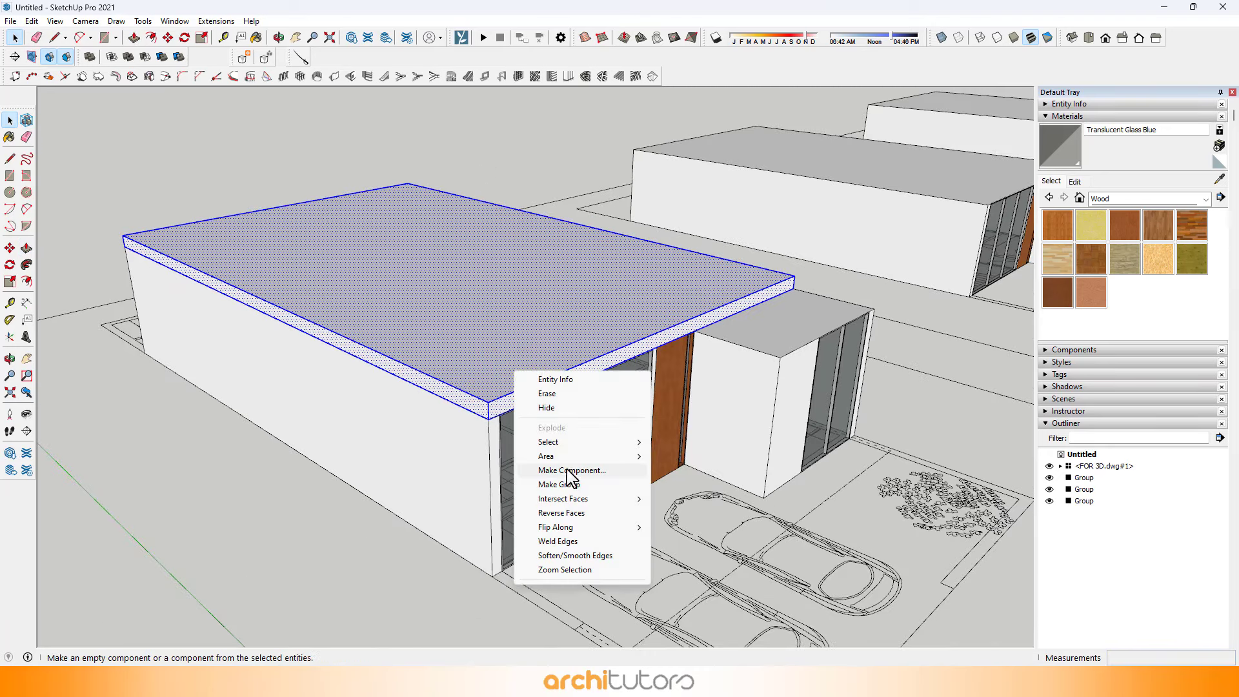
pyautogui.click(561, 489)
# Open the neighbouring block copy's group for editing at its wooden entrance door.
pyautogui.moveTo(569, 460); pyautogui.dragTo(150, 284, button='middle')
pyautogui.click(475, 203)
pyautogui.moveTo(476, 208); pyautogui.dragTo(625, 342, button='middle')
pyautogui.scroll(-1, 626, 342)
pyautogui.keyDown('shift'); pyautogui.moveTo(893, 333); pyautogui.dragTo(509, 349, button='middle'); pyautogui.keyUp('shift')
pyautogui.scroll(4, 589, 357)
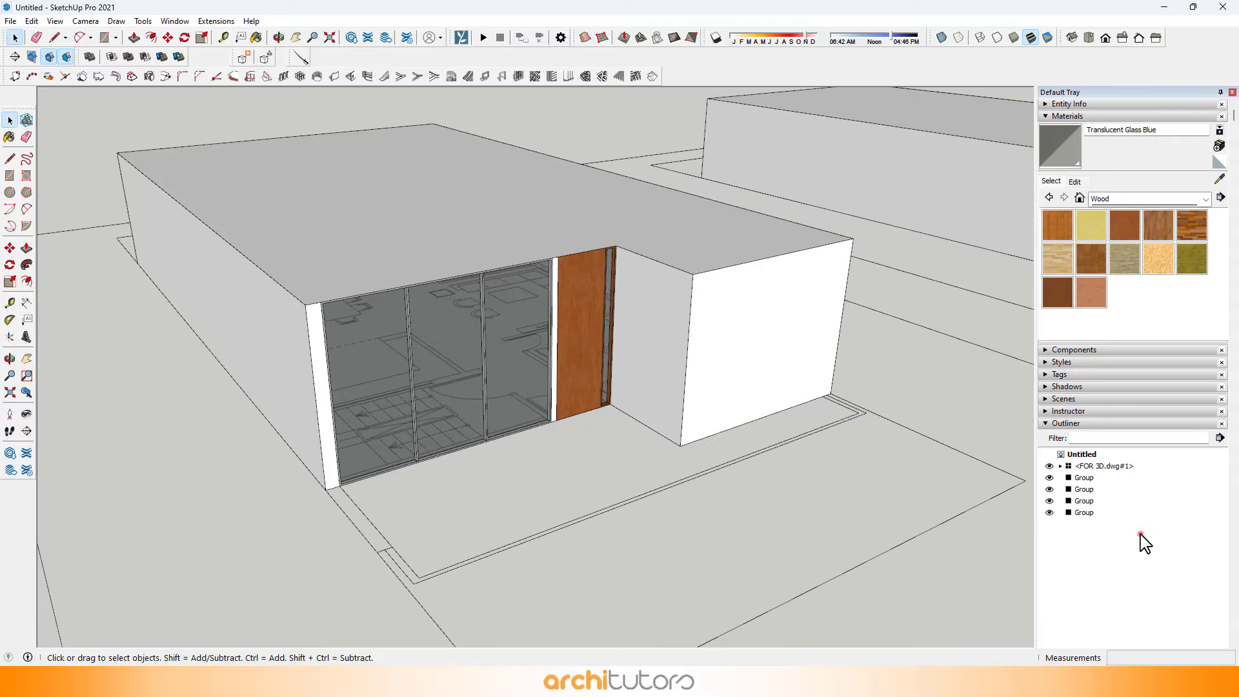
pyautogui.scroll(-2, 603, 332)
pyautogui.moveTo(639, 359); pyautogui.dragTo(613, 276, button='middle')
pyautogui.scroll(6, 544, 288)
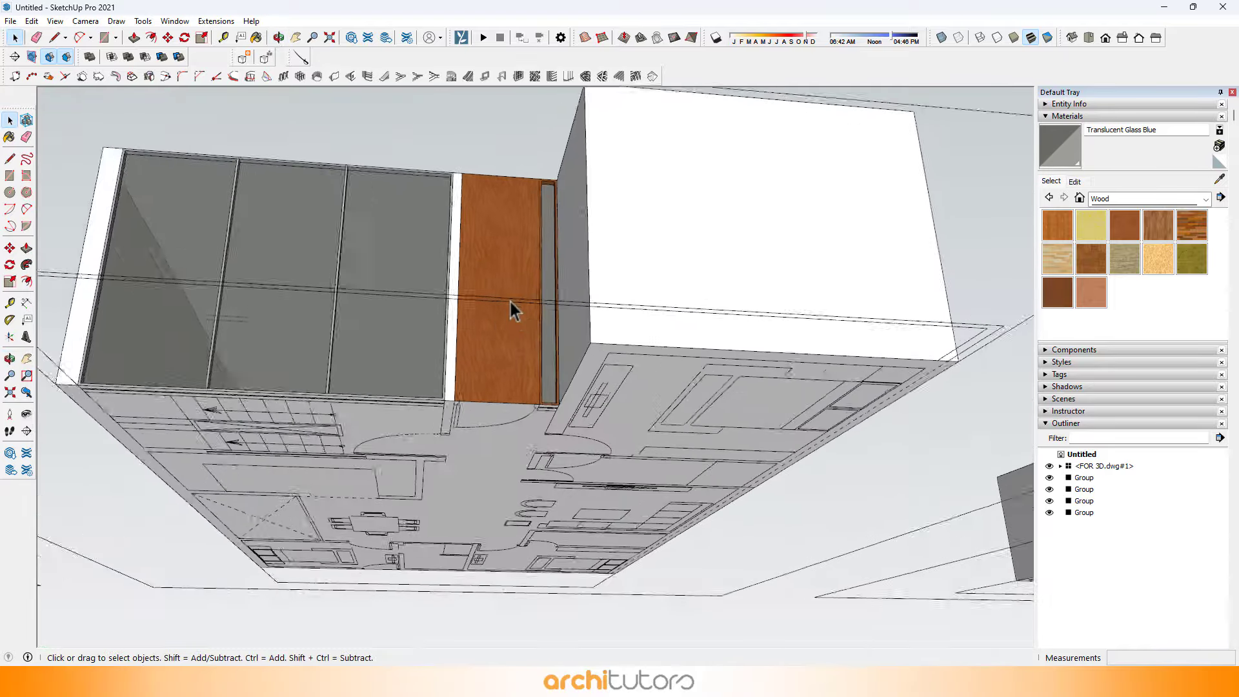
pyautogui.doubleClick(491, 359)
pyautogui.scroll(2, 479, 373)
pyautogui.moveTo(478, 373); pyautogui.dragTo(531, 362, button='middle')
pyautogui.scroll(2, 517, 342)
pyautogui.scroll(2, 520, 357)
pyautogui.scroll(2, 606, 390)
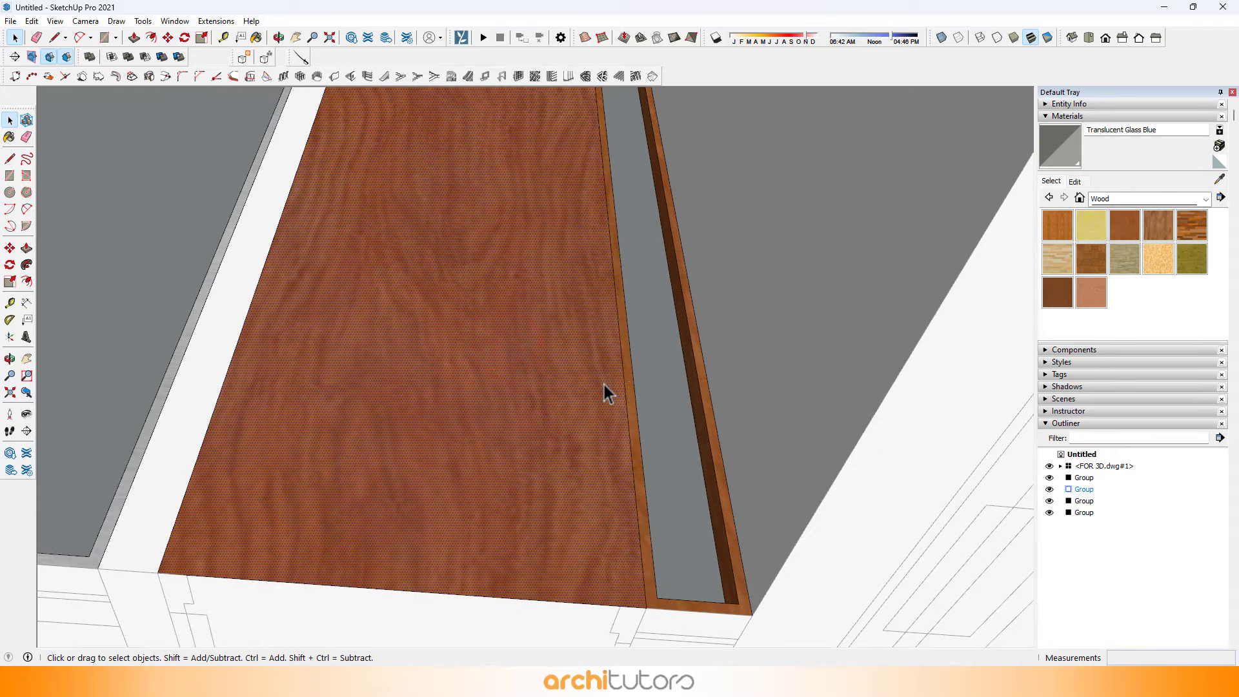
# Pull the narrow glass strip beside the wooden door forward until it is flush with its frame.
pyautogui.click(600, 375)
pyautogui.scroll(-2, 559, 353)
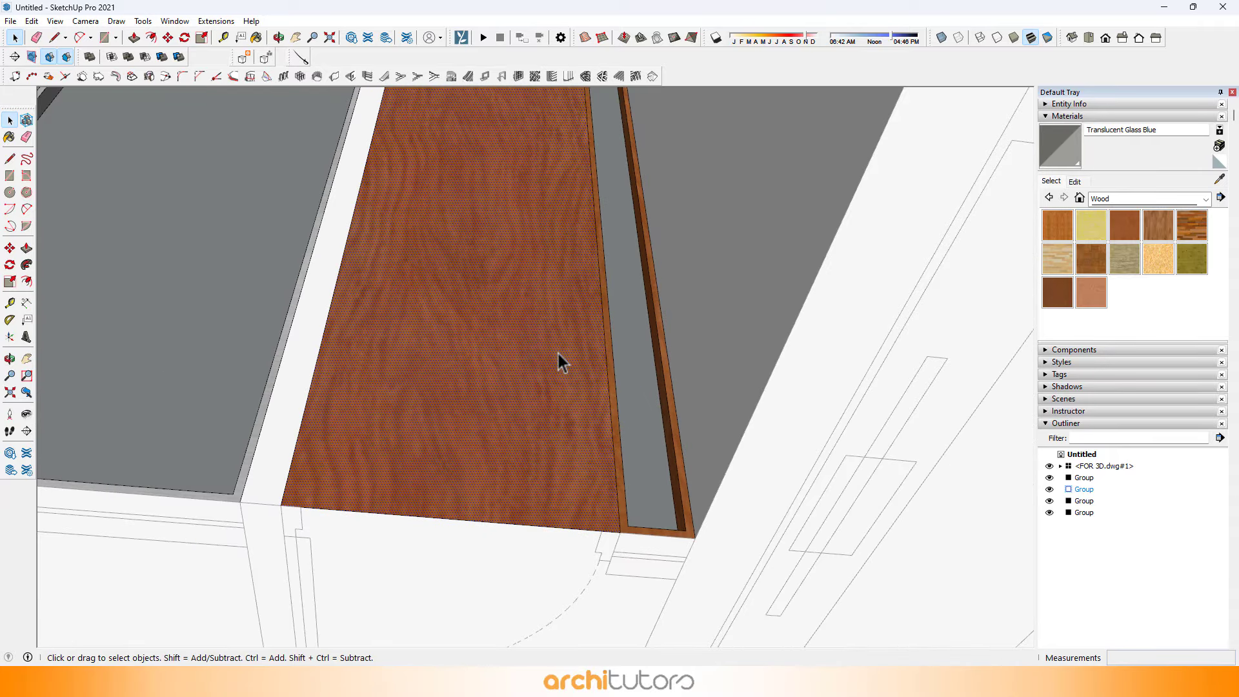
pyautogui.click(618, 373)
pyautogui.scroll(1, 619, 373)
pyautogui.press('p')
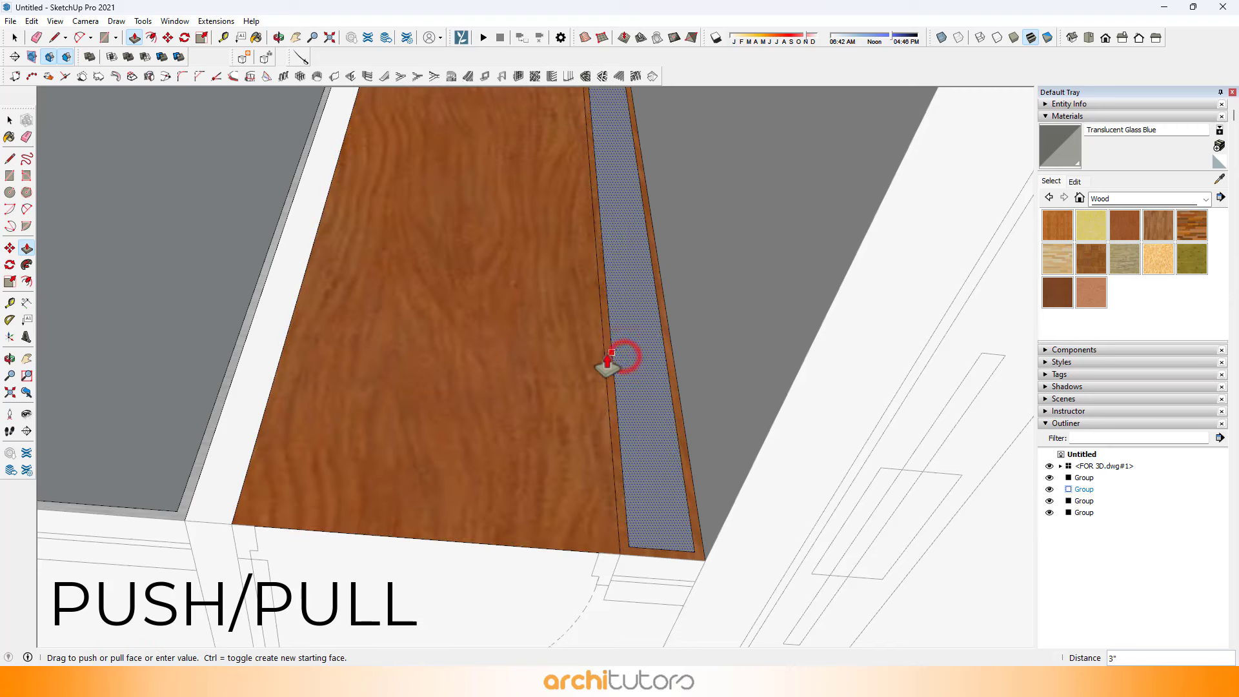
pyautogui.click(594, 352)
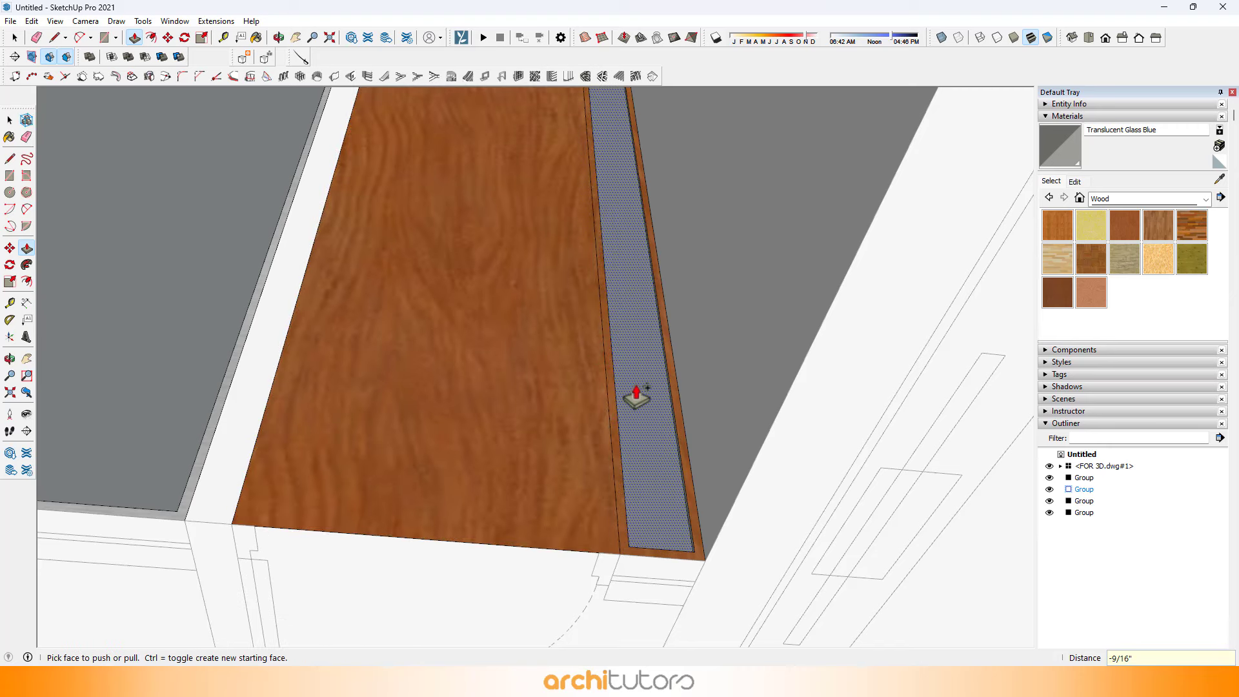
pyautogui.click(624, 379)
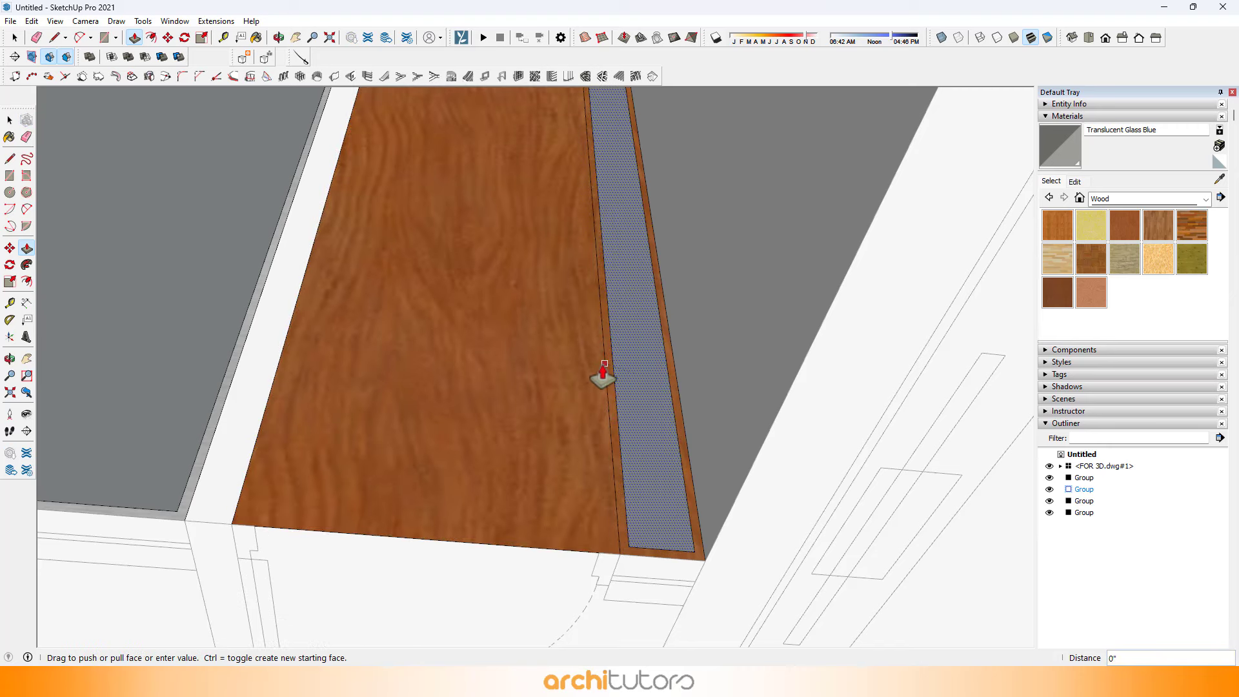
pyautogui.click(604, 364)
# Erase the leftover edges around the filled side strip to merge it with the wooden door face.
pyautogui.scroll(2, 611, 387)
pyautogui.press('e')
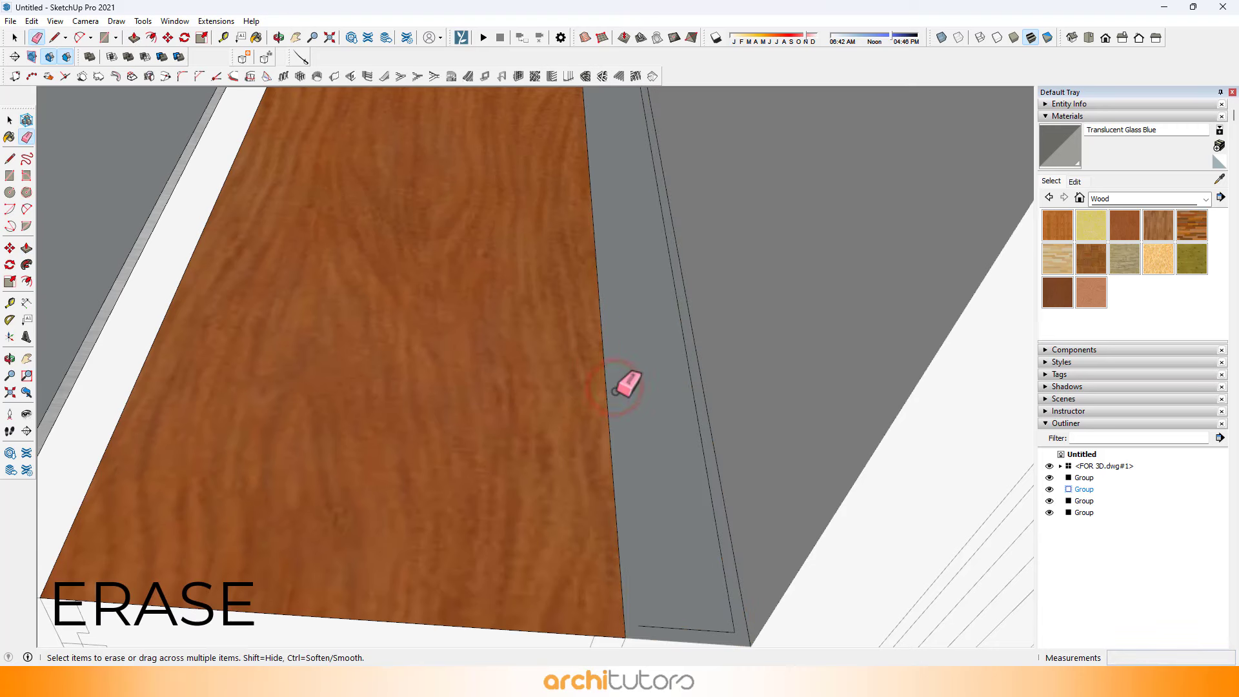
pyautogui.click(645, 389)
pyautogui.scroll(-1, 693, 404)
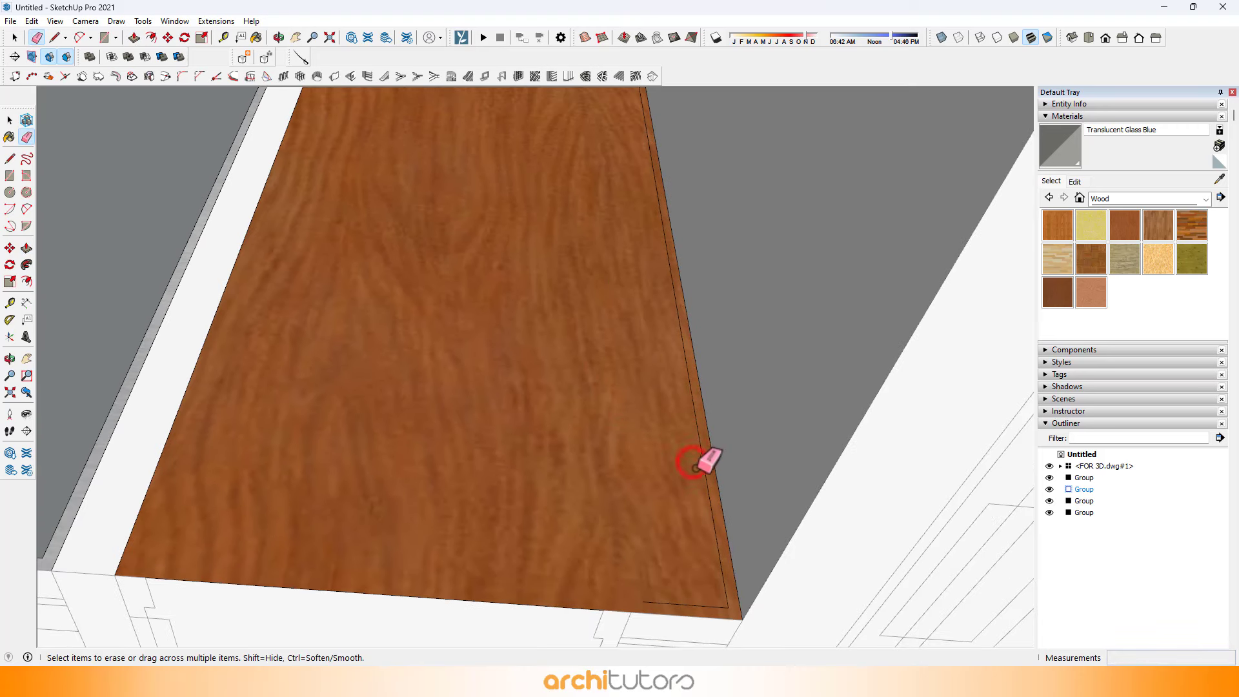
pyautogui.click(701, 605)
pyautogui.scroll(-3, 578, 419)
pyautogui.moveTo(512, 243)
pyautogui.mouseDown(button='middle')
pyautogui.moveTo(564, 497)
pyautogui.moveTo(632, 361)
pyautogui.mouseUp(button='middle')
pyautogui.scroll(3, 639, 354)
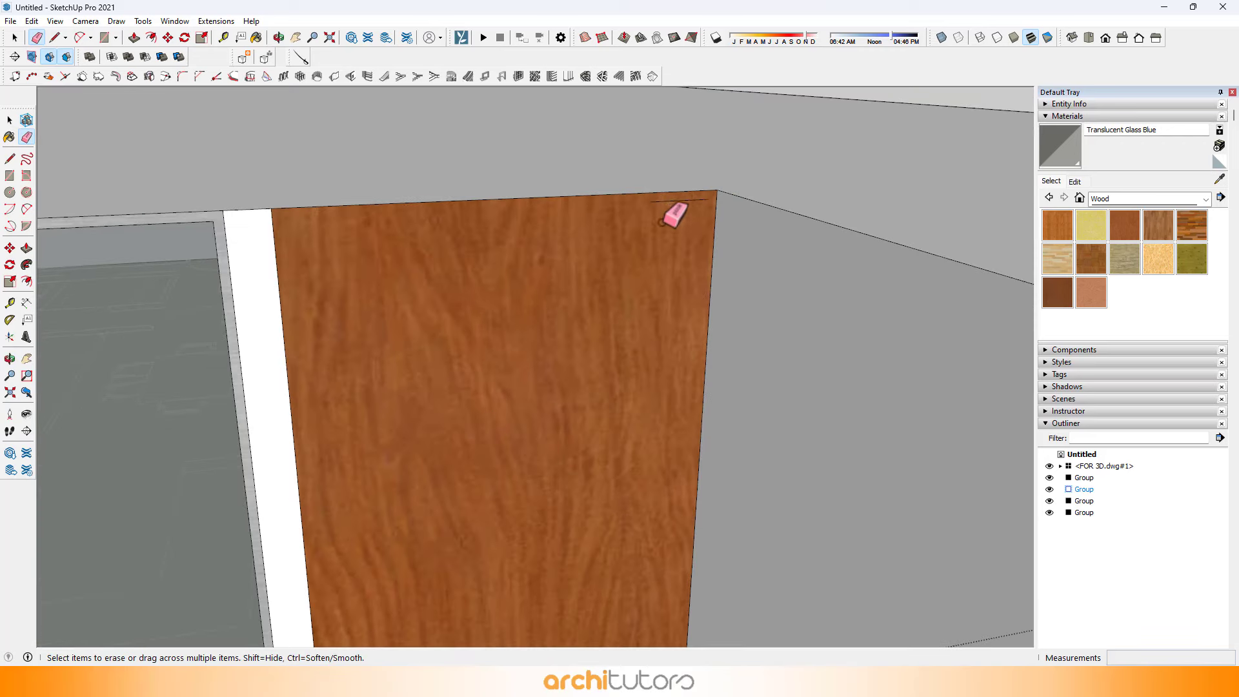
# Offset the merged wooden face inward to form a narrow frame and push the inner panel back 3".
pyautogui.scroll(-3, 671, 197)
pyautogui.press('f')
pyautogui.click(528, 242)
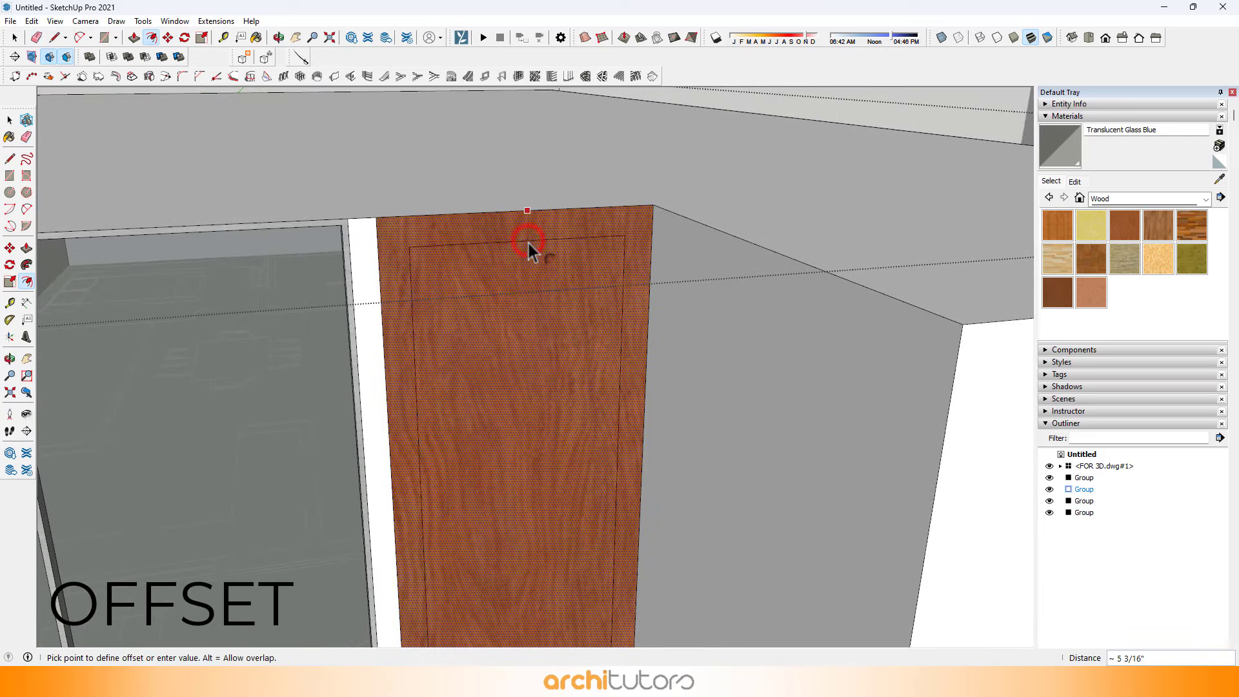
pyautogui.press('Return')
pyautogui.scroll(3, 441, 225)
pyautogui.moveTo(438, 224); pyautogui.dragTo(504, 229, button='middle')
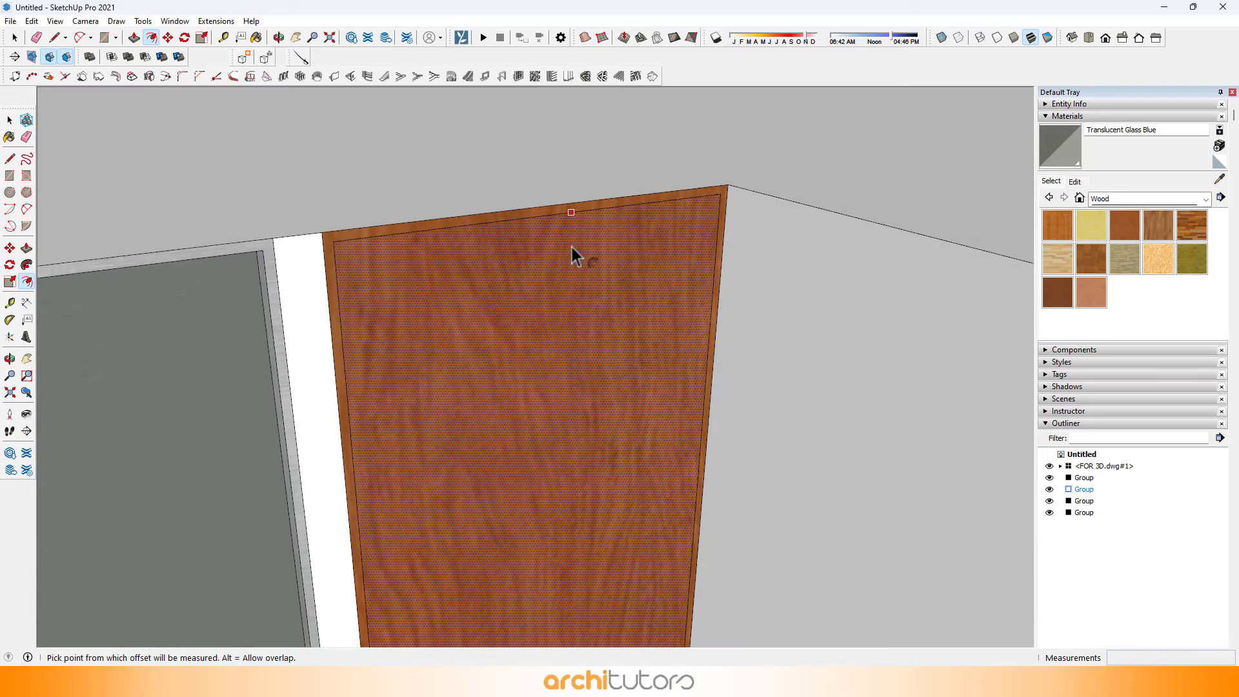
pyautogui.click(617, 292)
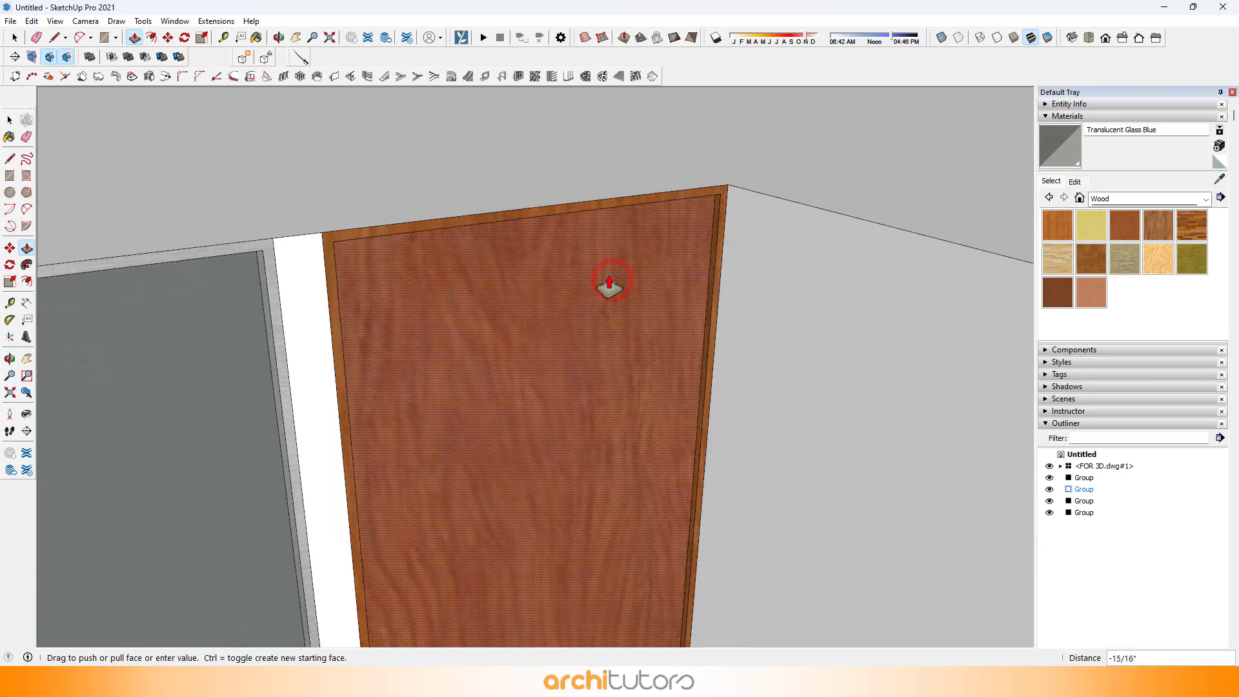
pyautogui.press('Return')
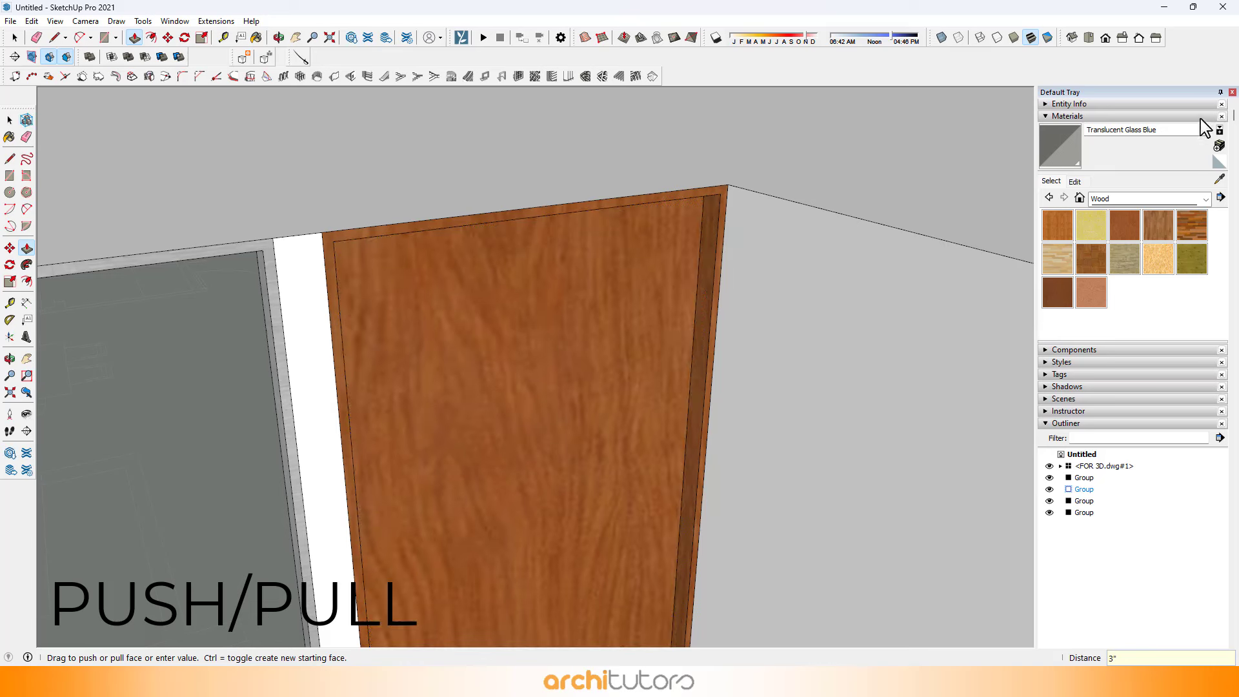
# Try to paint the recessed wooden panel with Translucent Glass Blue.
pyautogui.click(1051, 151)
pyautogui.click(558, 282)
pyautogui.scroll(-4, 525, 223)
pyautogui.moveTo(474, 272); pyautogui.dragTo(488, 270, button='middle')
pyautogui.scroll(2, 455, 226)
pyautogui.scroll(2, 455, 226)
pyautogui.hotkey('ctrl', 'z')
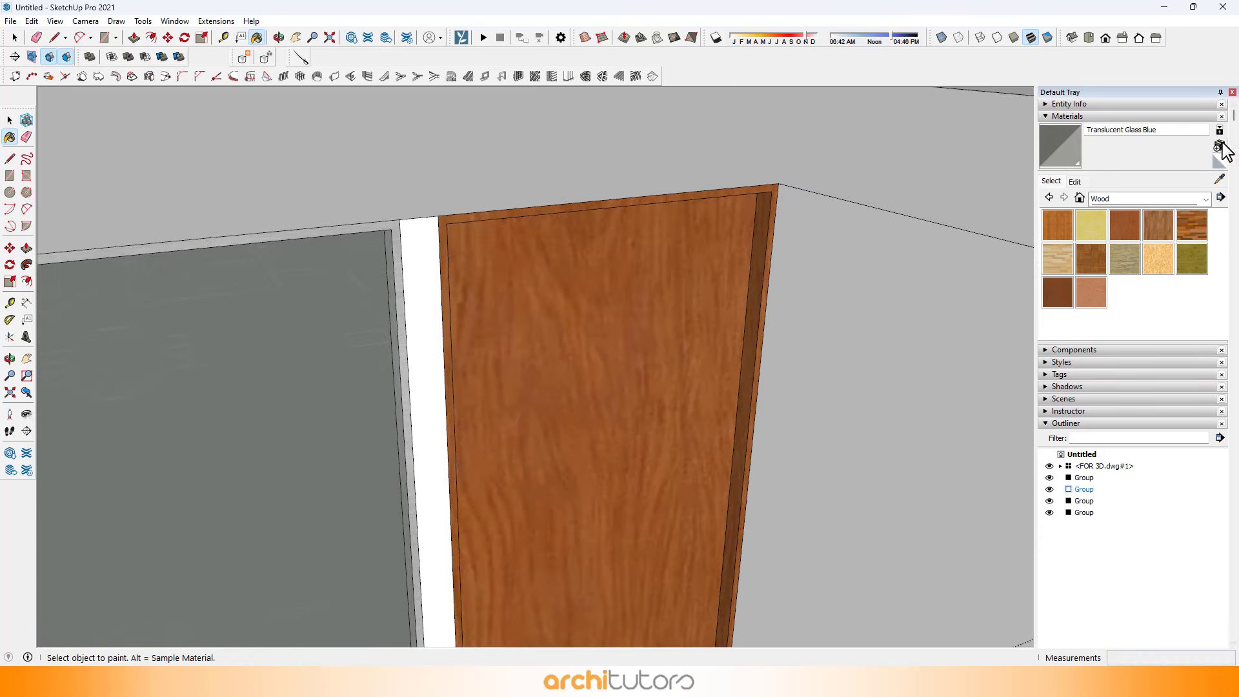
# Sample Aluminum from the adjacent window frame, paint the former door's frame and panel with it, and darken the material.
pyautogui.scroll(2, 403, 247)
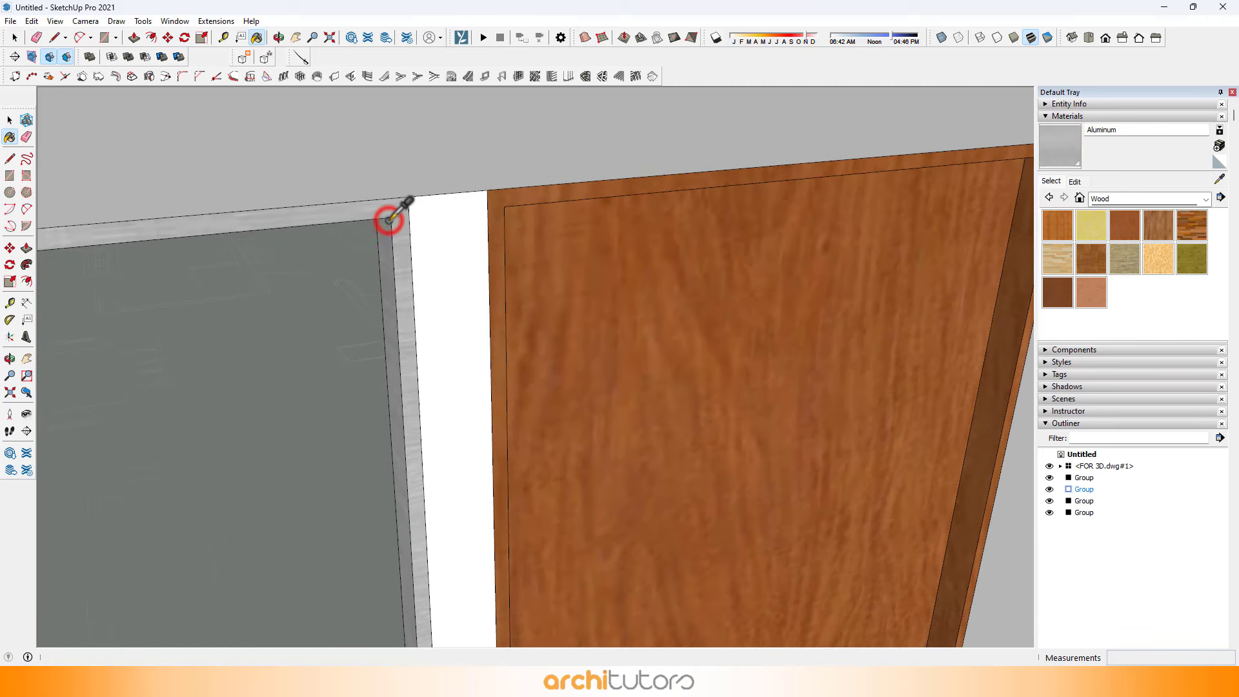
pyautogui.click(514, 229)
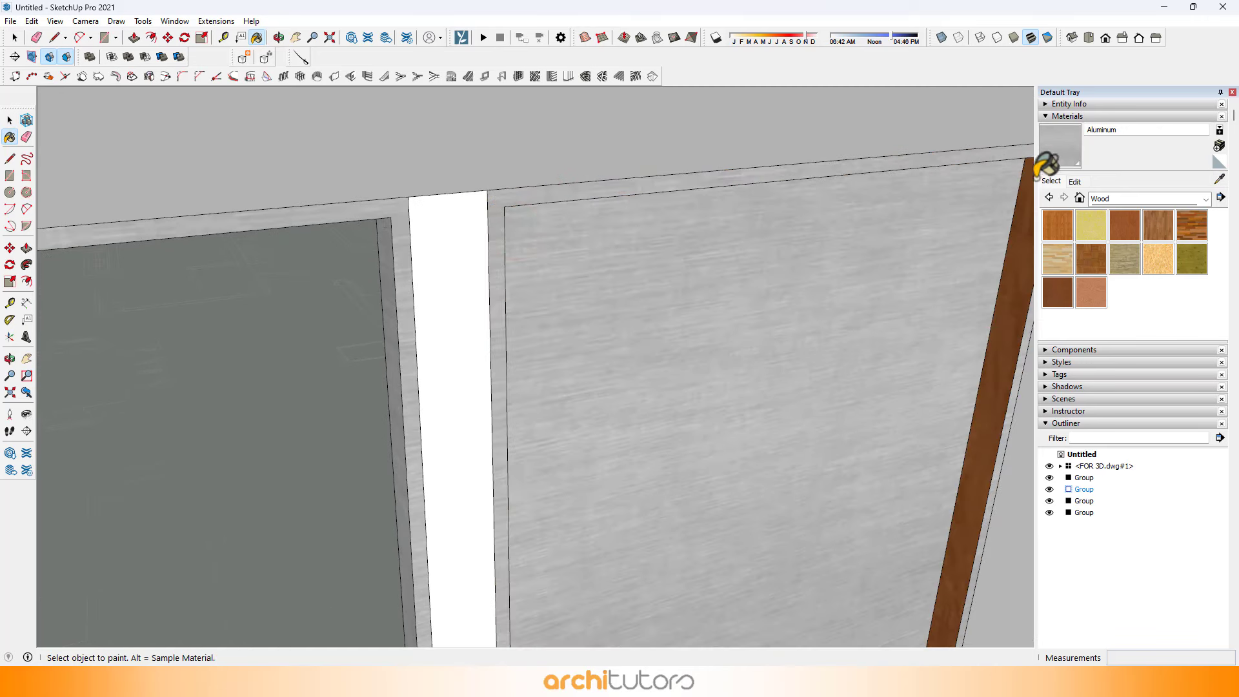
pyautogui.click(1074, 181)
pyautogui.moveTo(1109, 252); pyautogui.dragTo(1110, 260)
pyautogui.scroll(-3, 434, 206)
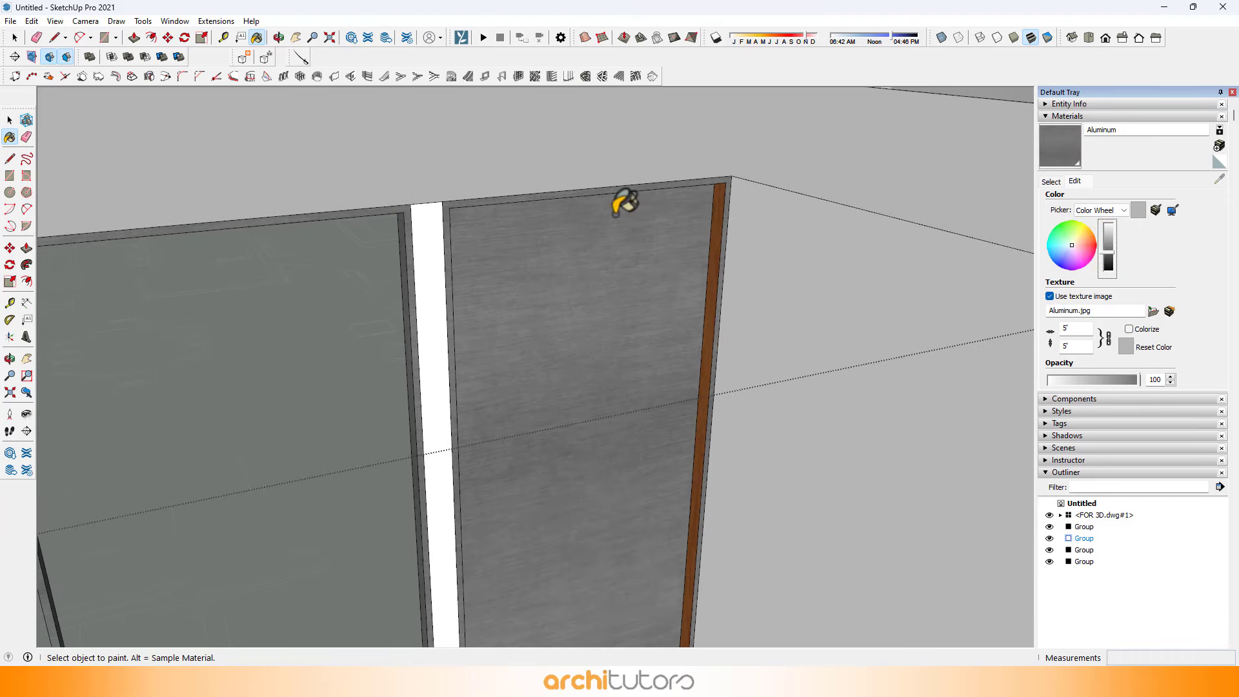
pyautogui.click(1050, 182)
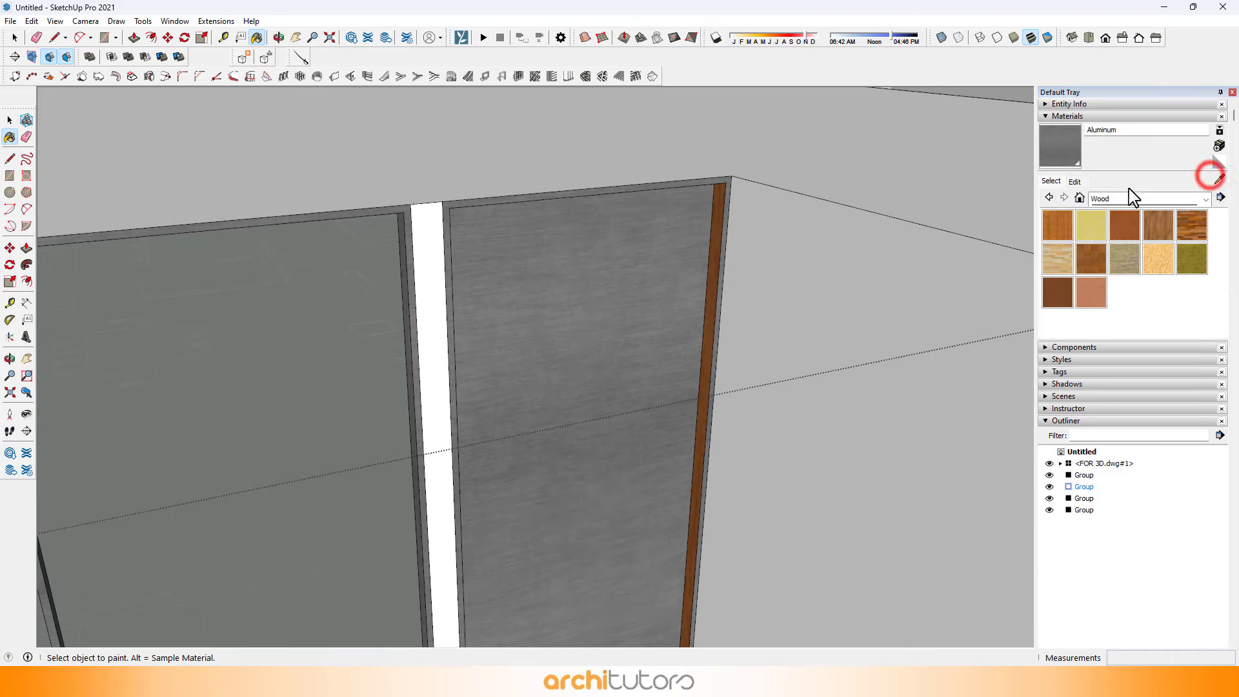
# Try to paint the aluminum panel with Translucent Glass Blue sampled from the adjacent window.
pyautogui.click(343, 292)
pyautogui.hotkey('ctrl', 'z')
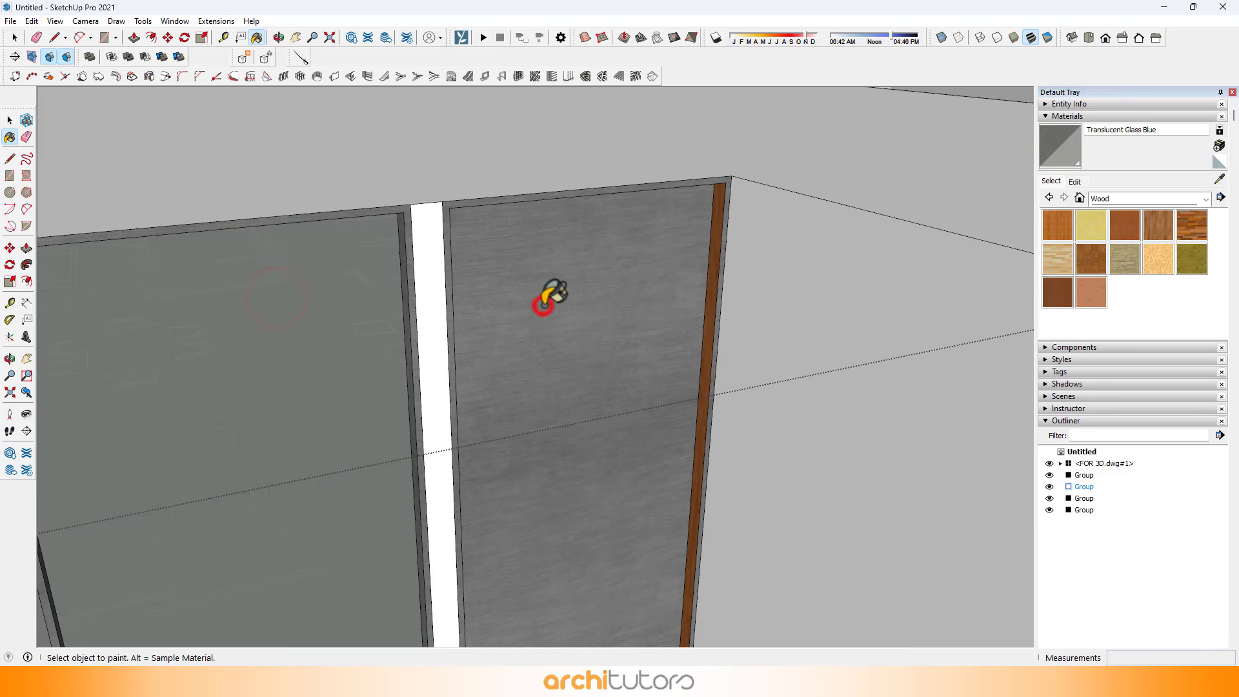
pyautogui.hotkey('ctrl', 'z')
# Push the aluminum panel back 3" and paint it with Translucent Glass Blue sampled from the adjacent window.
pyautogui.click(519, 264)
pyautogui.scroll(1, 523, 249)
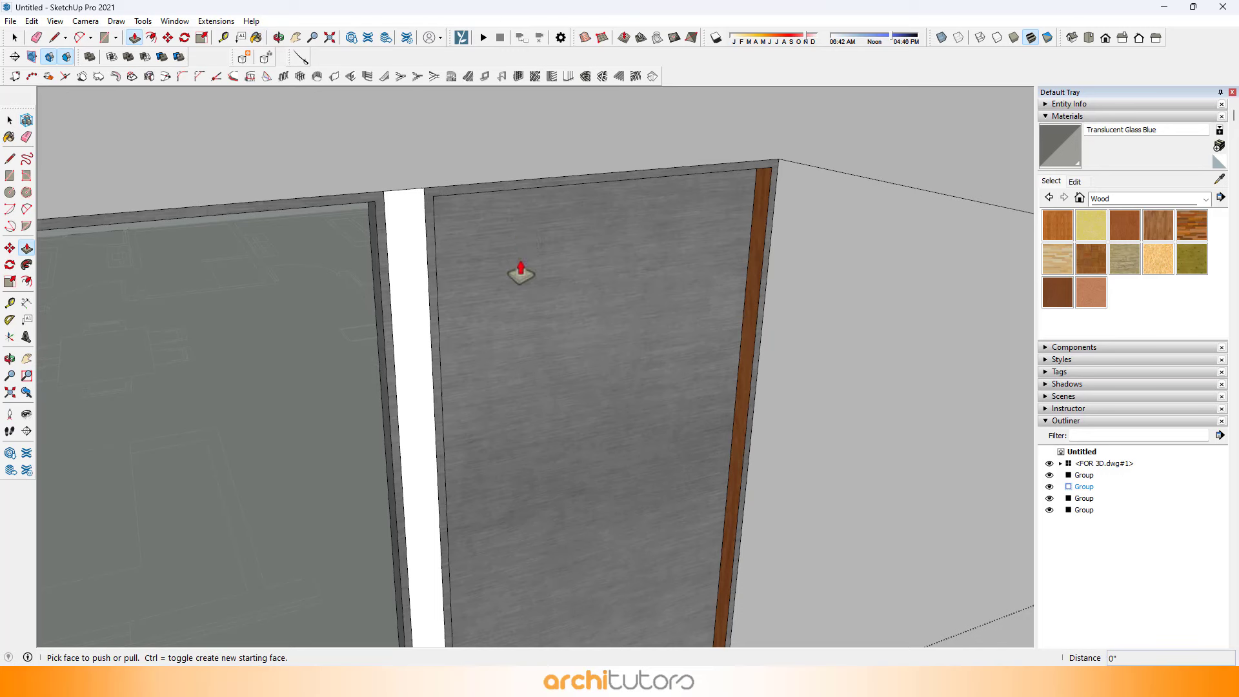
pyautogui.click(520, 265)
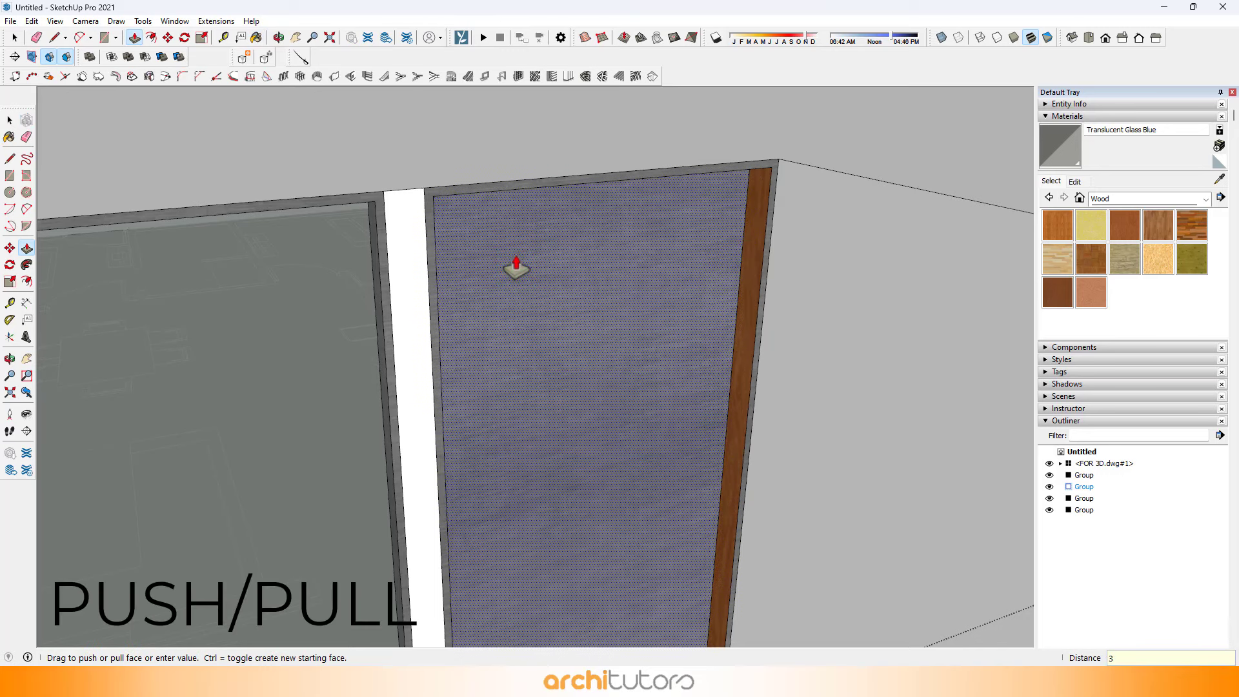
pyautogui.click(1222, 180)
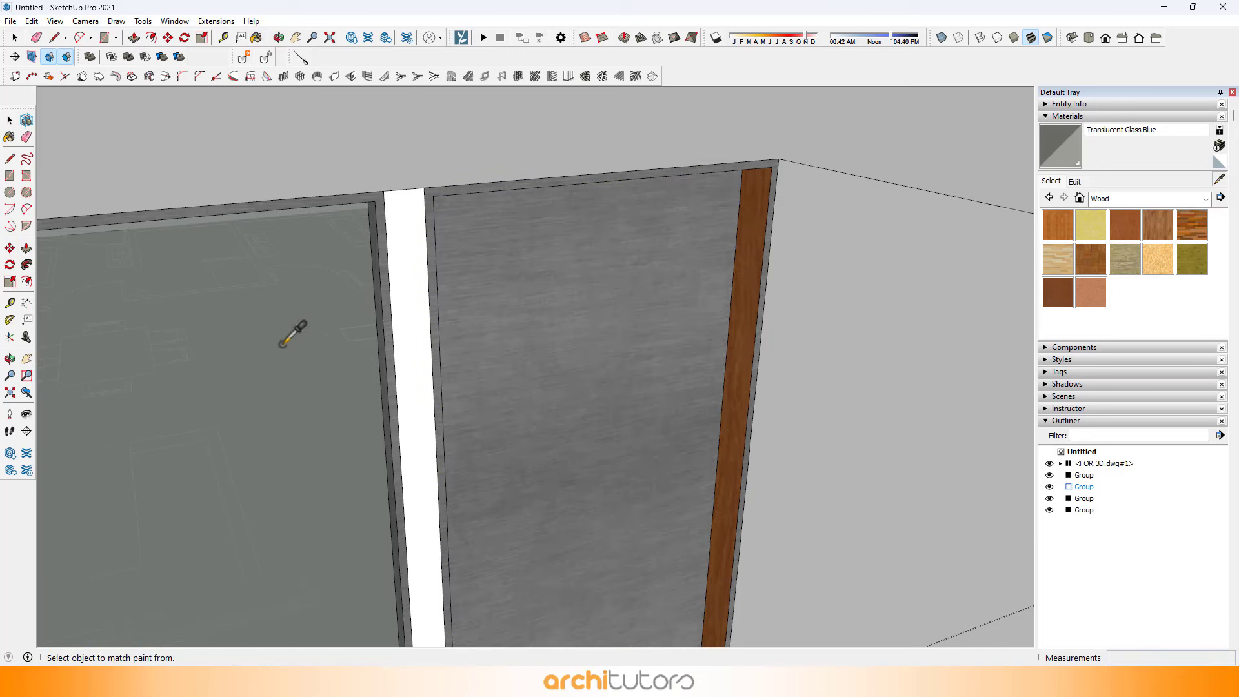
pyautogui.click(469, 332)
# Pull the aluminum panel flush with its frame and push it back 3" to rebuild the wooden reveals in Aluminum.
pyautogui.moveTo(719, 235)
pyautogui.mouseDown(button='middle')
pyautogui.moveTo(655, 97)
pyautogui.moveTo(885, 168)
pyautogui.mouseUp(button='middle')
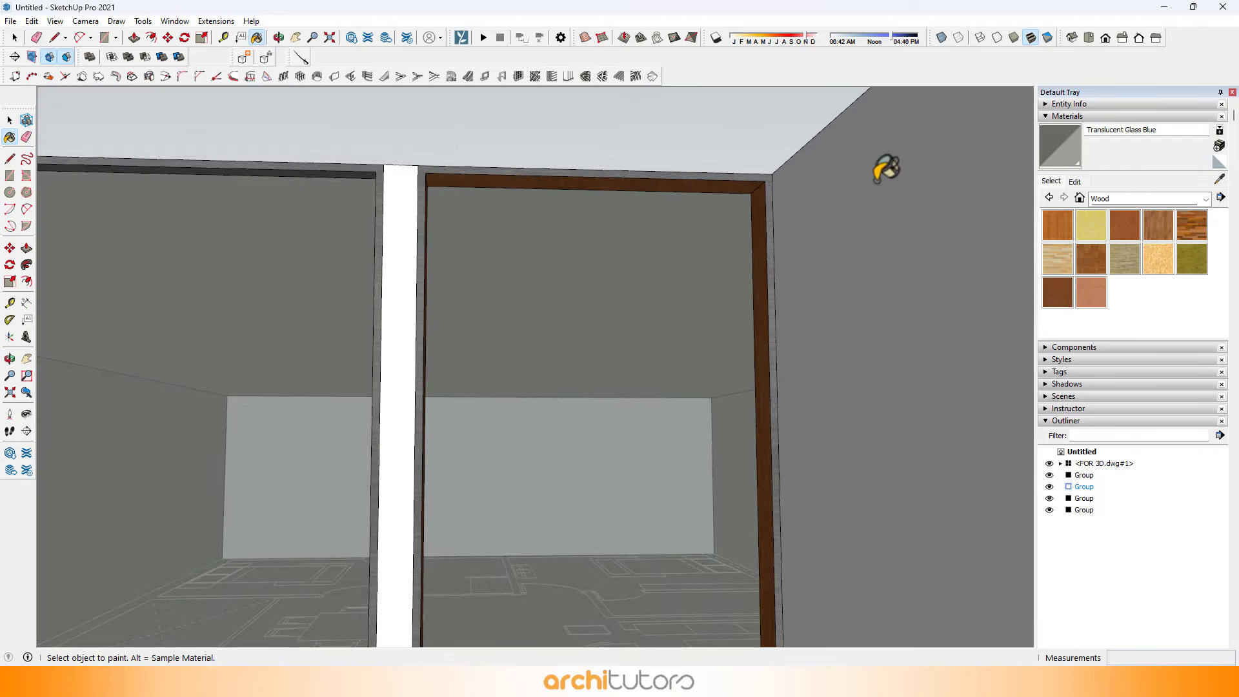
pyautogui.scroll(3, 764, 174)
pyautogui.moveTo(766, 173); pyautogui.dragTo(926, 140, button='middle')
pyautogui.moveTo(758, 203)
pyautogui.mouseDown(button='middle')
pyautogui.moveTo(775, 246)
pyautogui.moveTo(761, 209)
pyautogui.mouseUp(button='middle')
pyautogui.press('p')
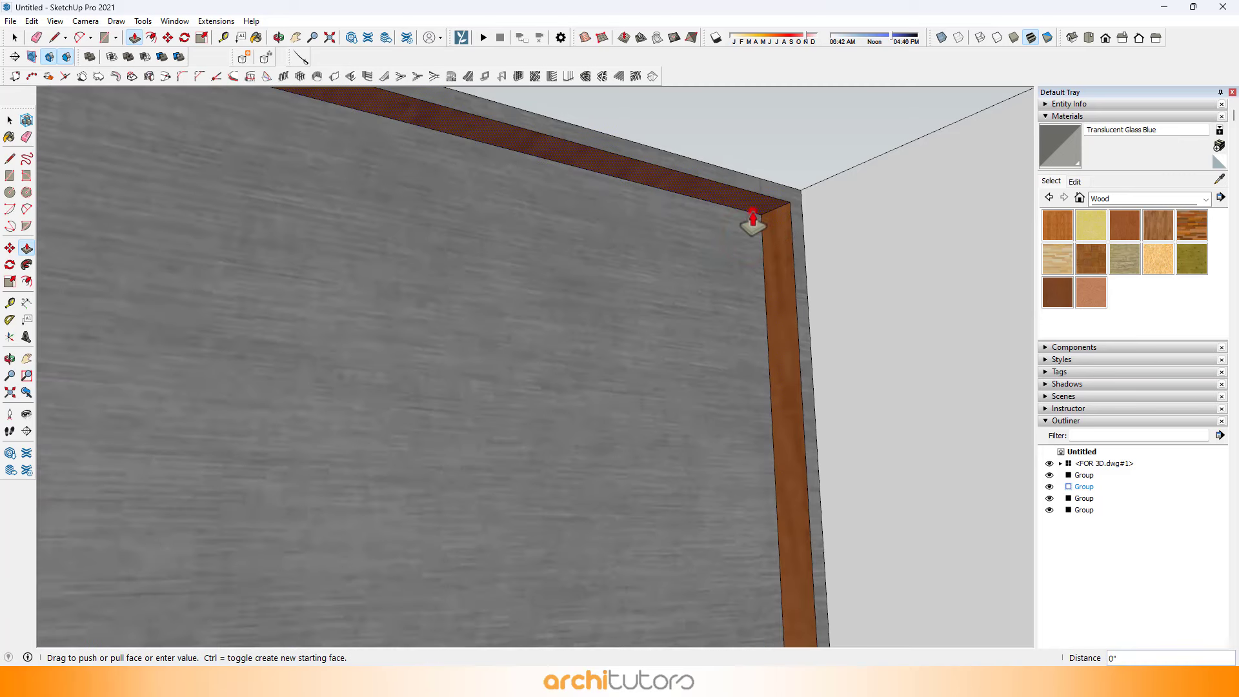
pyautogui.press('Escape')
pyautogui.click(752, 219)
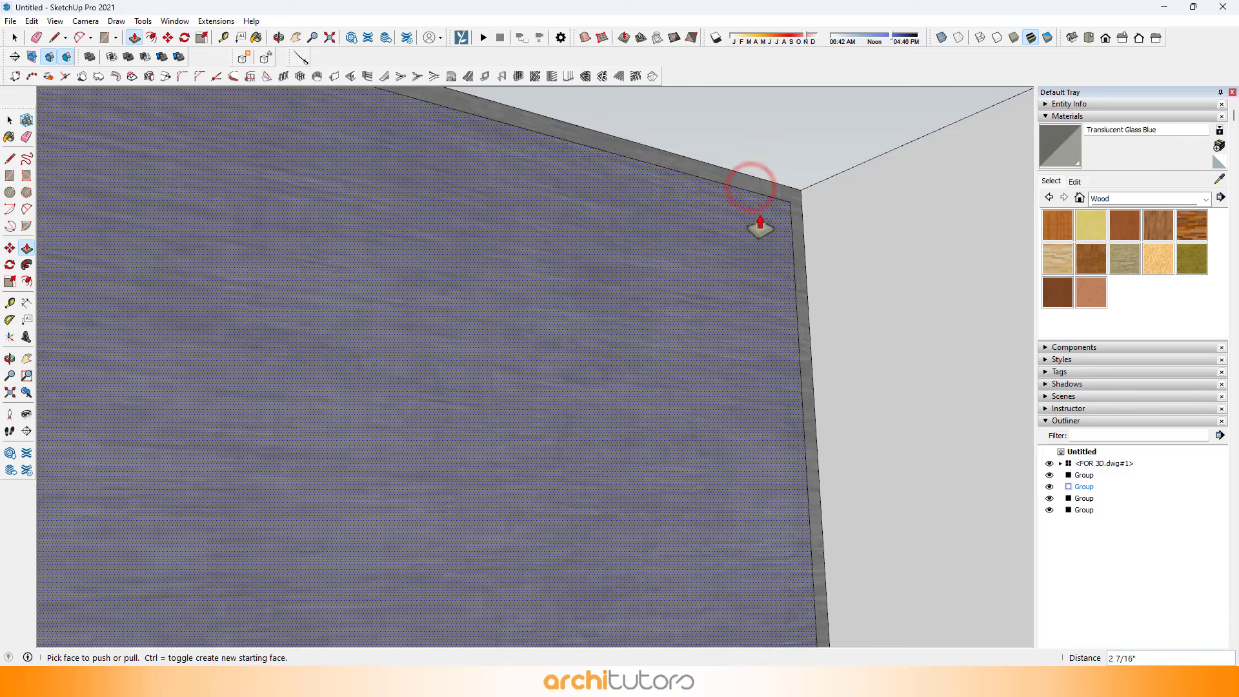
pyautogui.click(756, 218)
pyautogui.press('Return')
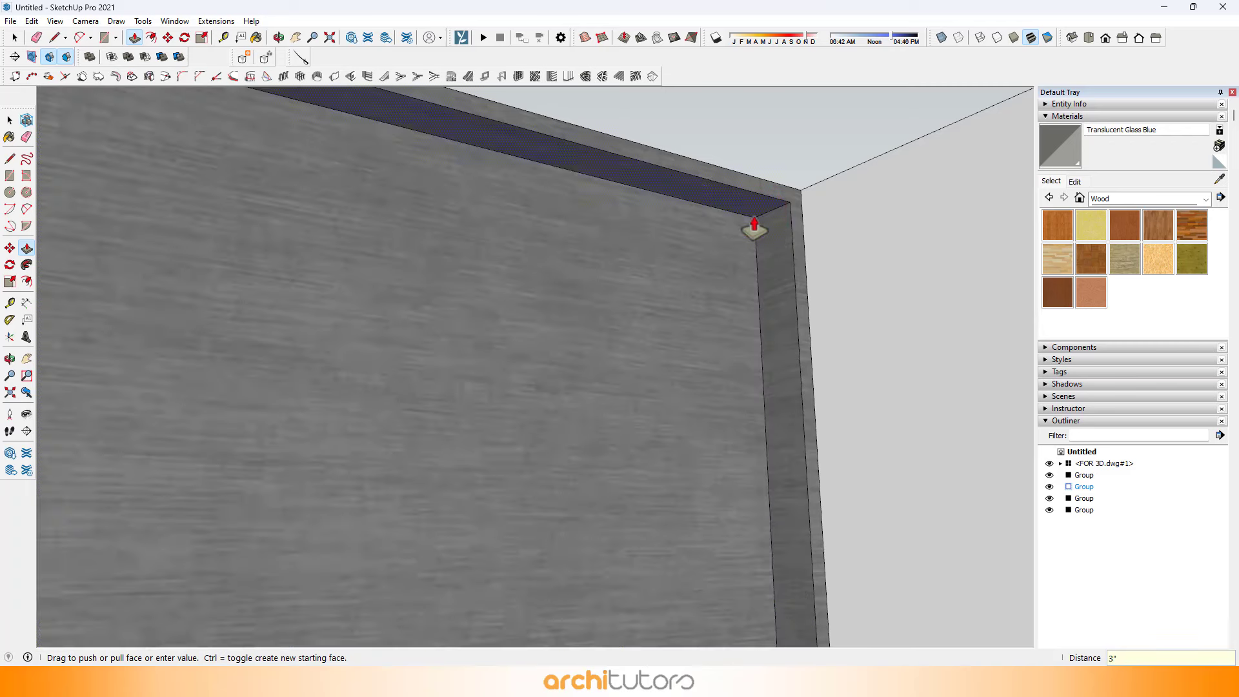
# Sample Translucent Glass Blue from the adjacent window and paint the recessed panel as glazing.
pyautogui.scroll(-1, 755, 222)
pyautogui.moveTo(758, 224); pyautogui.dragTo(745, 251, button='middle')
pyautogui.scroll(-1, 746, 250)
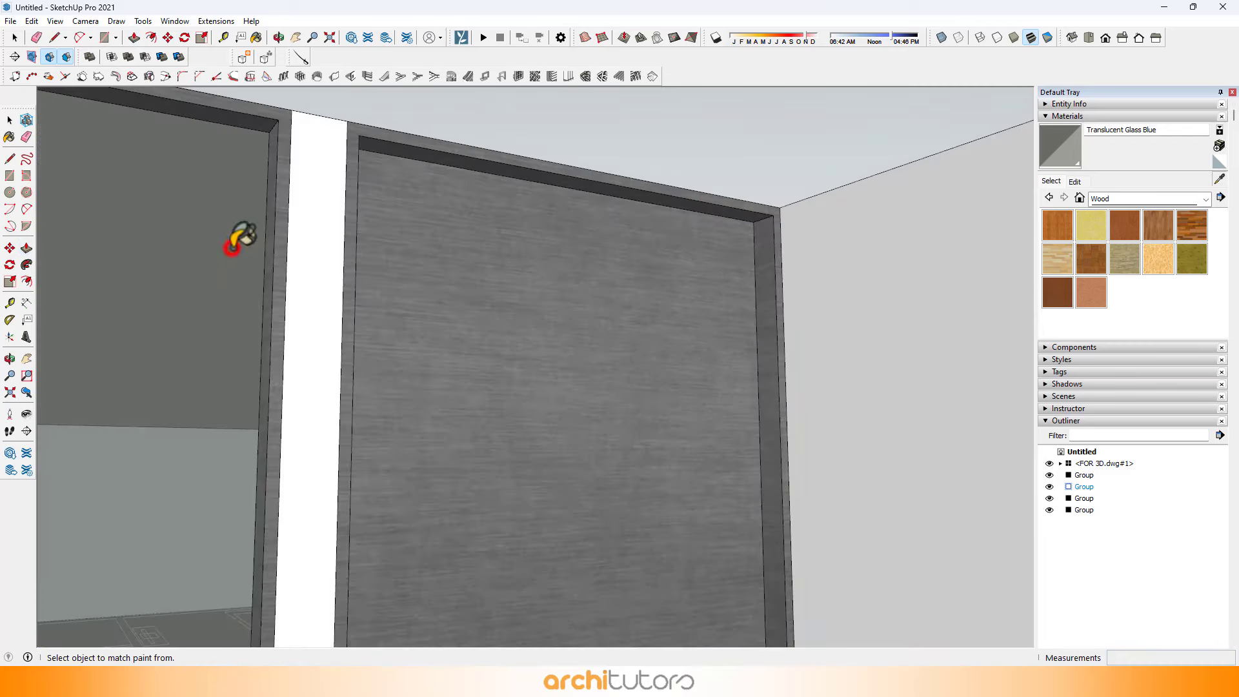
pyautogui.click(415, 257)
pyautogui.moveTo(546, 229); pyautogui.dragTo(454, 347, button='middle')
pyautogui.scroll(-2, 453, 323)
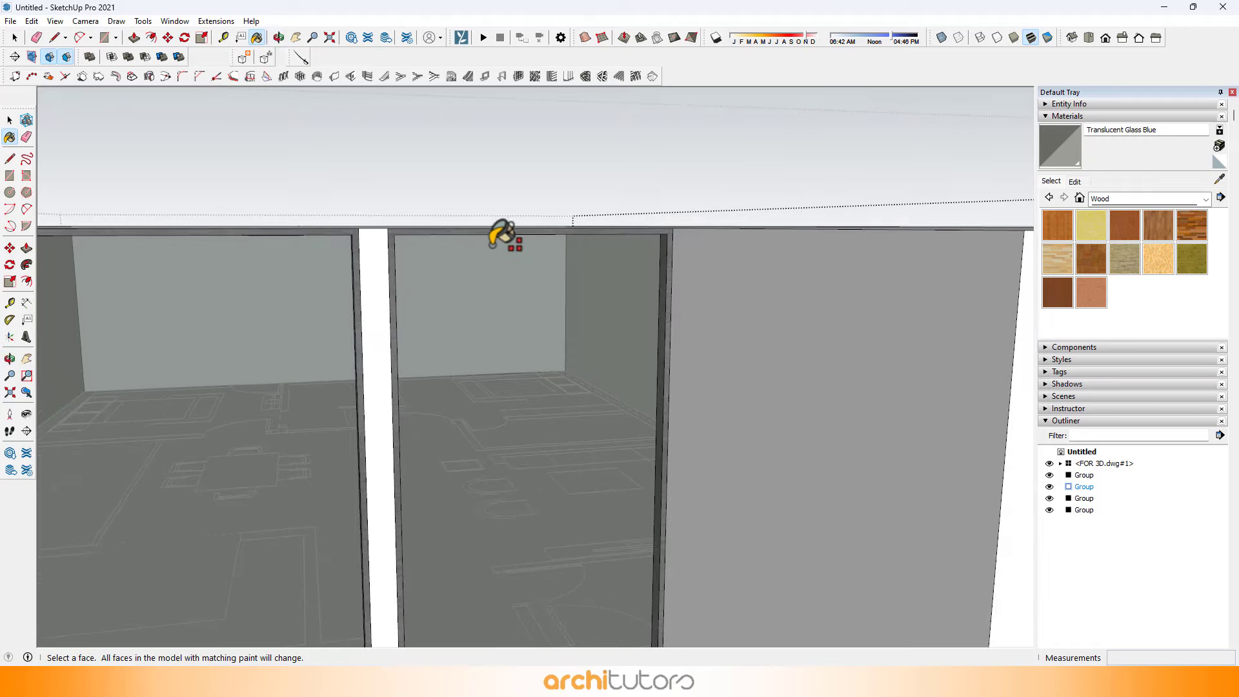
# Finish painting the glazing and close the upper floor group.
pyautogui.scroll(-2, 502, 236)
pyautogui.moveTo(497, 243); pyautogui.dragTo(498, 207, button='middle')
pyautogui.scroll(-2, 436, 251)
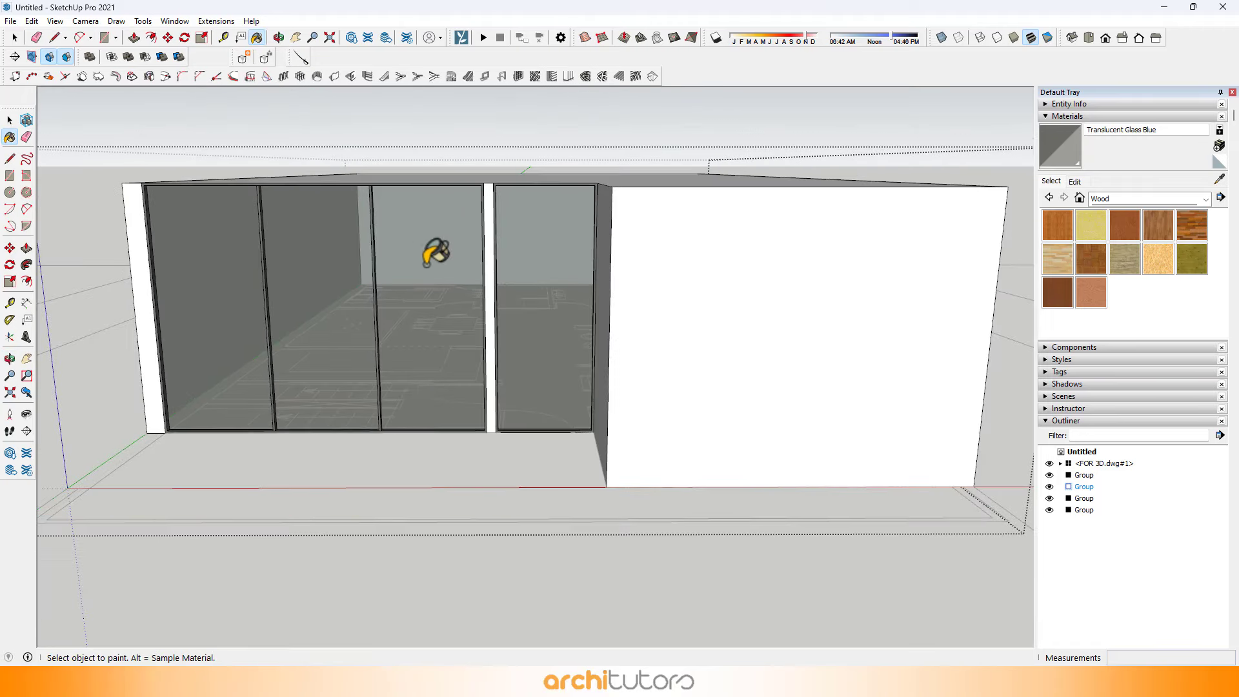
pyautogui.moveTo(545, 258); pyautogui.dragTo(529, 287, button='middle')
pyautogui.scroll(-2, 529, 287)
pyautogui.scroll(1, 455, 295)
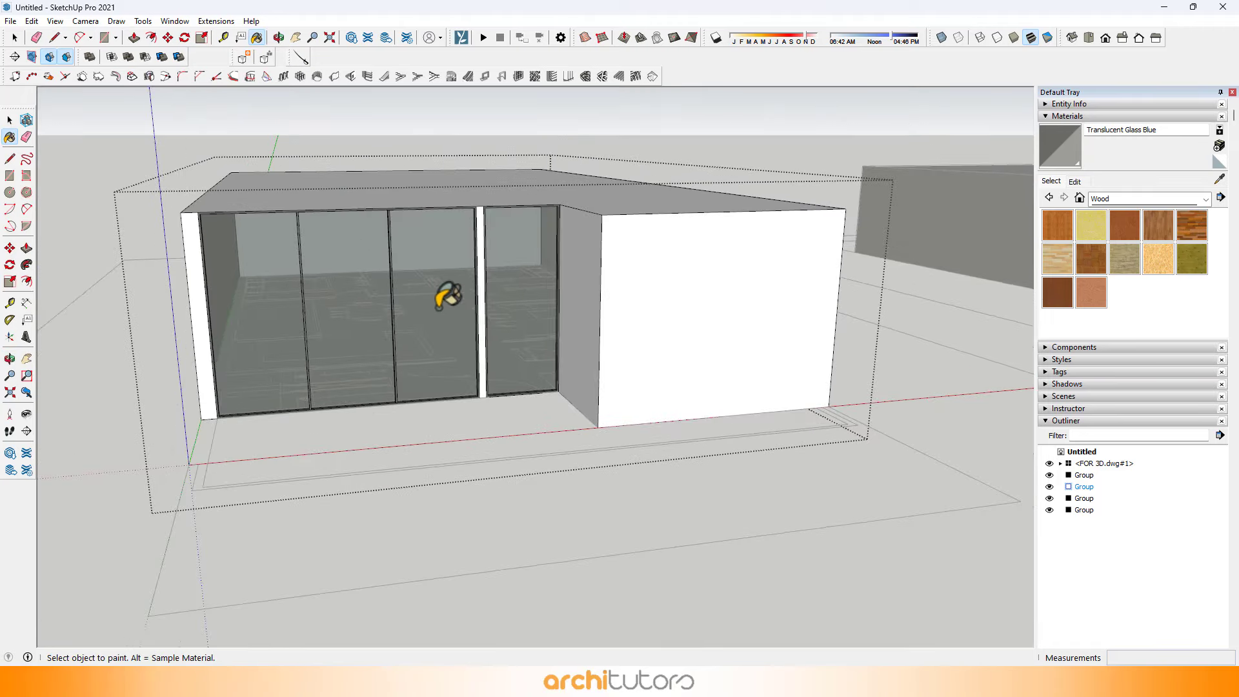
pyautogui.moveTo(430, 302); pyautogui.dragTo(637, 300, button='middle')
pyautogui.scroll(2, 381, 240)
pyautogui.scroll(-2, 382, 241)
pyautogui.press('space')
pyautogui.scroll(-1, 637, 299)
pyautogui.press('Escape')
pyautogui.scroll(-4, 516, 284)
pyautogui.moveTo(493, 282); pyautogui.dragTo(645, 445, button='middle')
pyautogui.keyDown('shift'); pyautogui.moveTo(645, 445); pyautogui.dragTo(730, 319, button='middle'); pyautogui.keyUp('shift')
pyautogui.scroll(-1, 490, 399)
pyautogui.scroll(2, 469, 420)
pyautogui.scroll(-1, 786, 360)
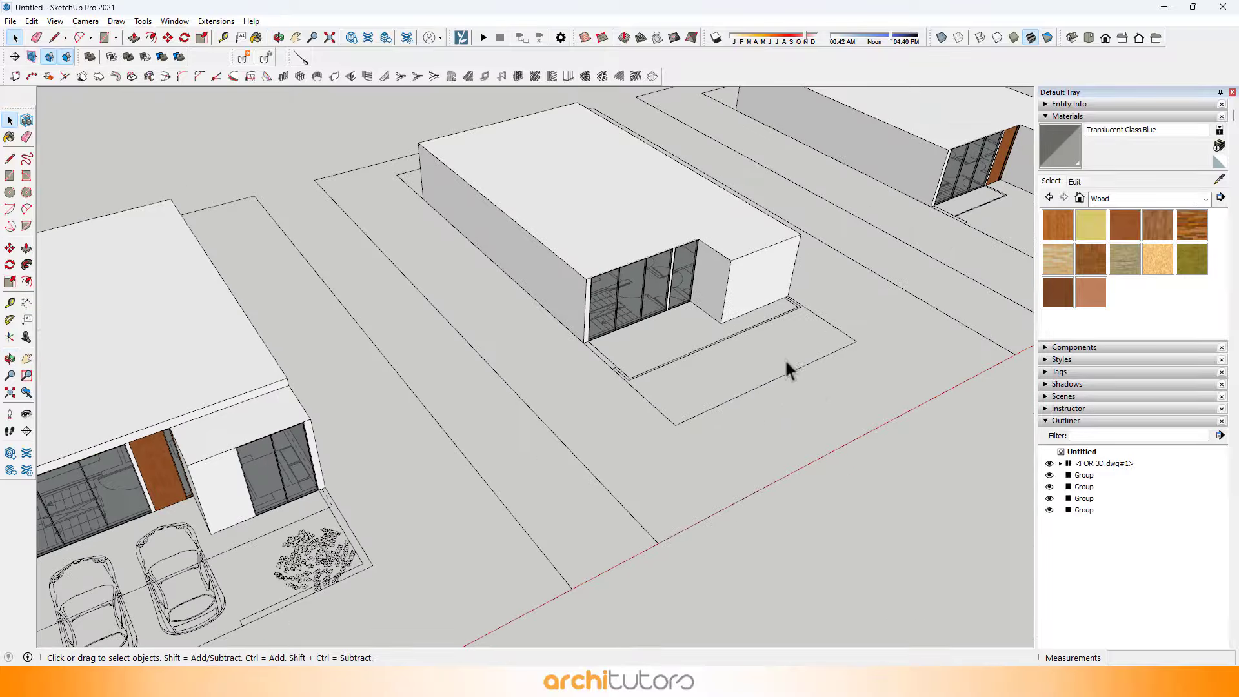
# Open the upper floor group and draw a vertical line on the projecting block's front face, aligned with the plan's outer bedroom wall.
pyautogui.keyDown('shift'); pyautogui.moveTo(785, 359); pyautogui.dragTo(374, 359, button='middle'); pyautogui.keyUp('shift')
pyautogui.moveTo(549, 277); pyautogui.dragTo(515, 235, button='middle')
pyautogui.scroll(3, 381, 299)
pyautogui.moveTo(377, 287); pyautogui.dragTo(558, 202, button='middle')
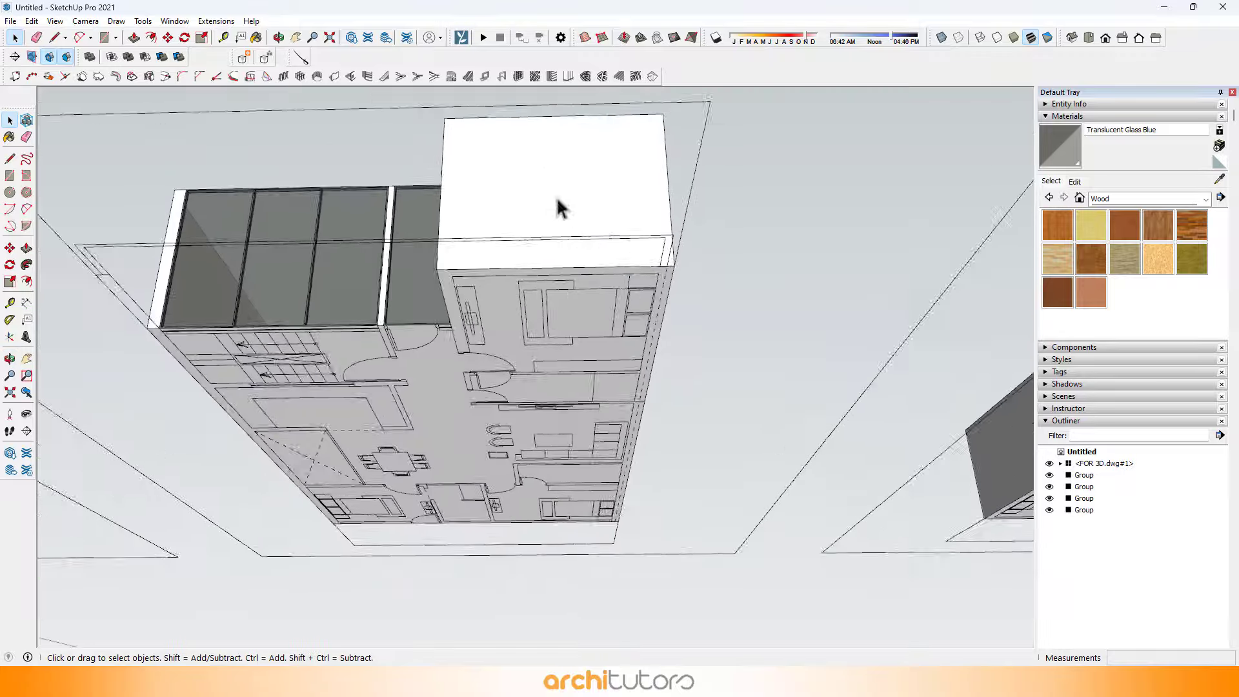
pyautogui.scroll(3, 548, 269)
pyautogui.click(542, 265)
pyautogui.doubleClick(541, 265)
pyautogui.moveTo(580, 262); pyautogui.dragTo(718, 211, button='middle')
pyautogui.scroll(4, 756, 300)
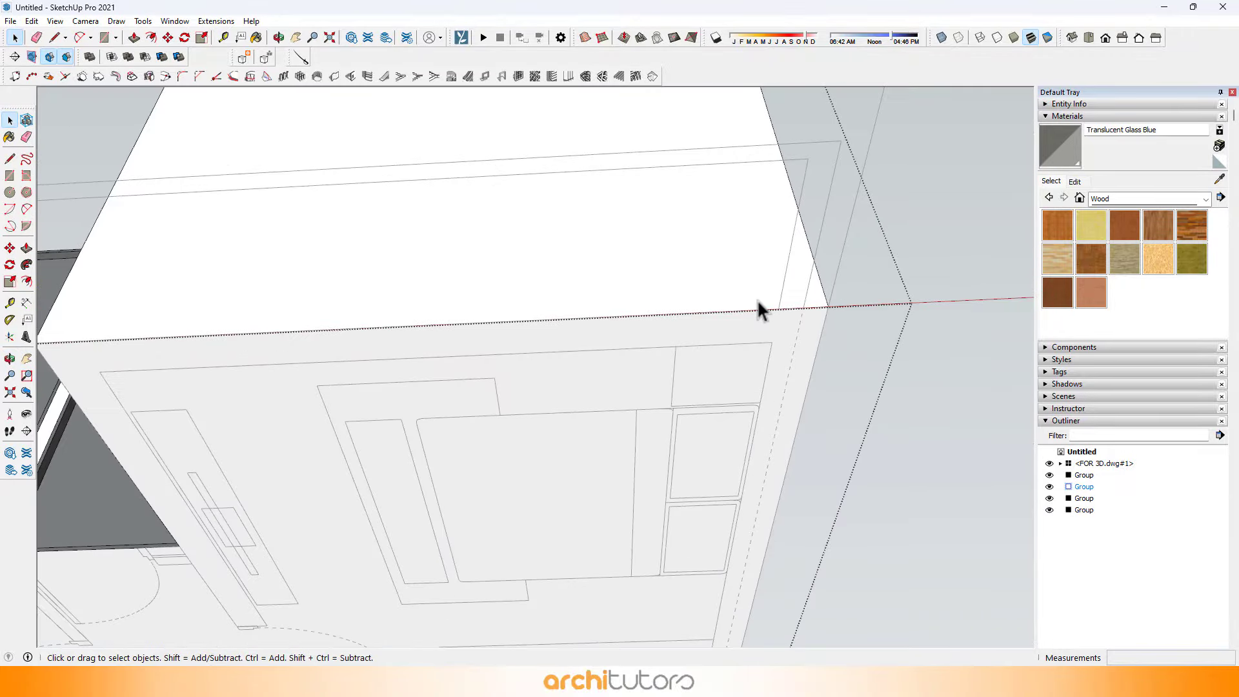
pyautogui.press('l')
pyautogui.scroll(-1, 757, 299)
pyautogui.scroll(-1, 768, 297)
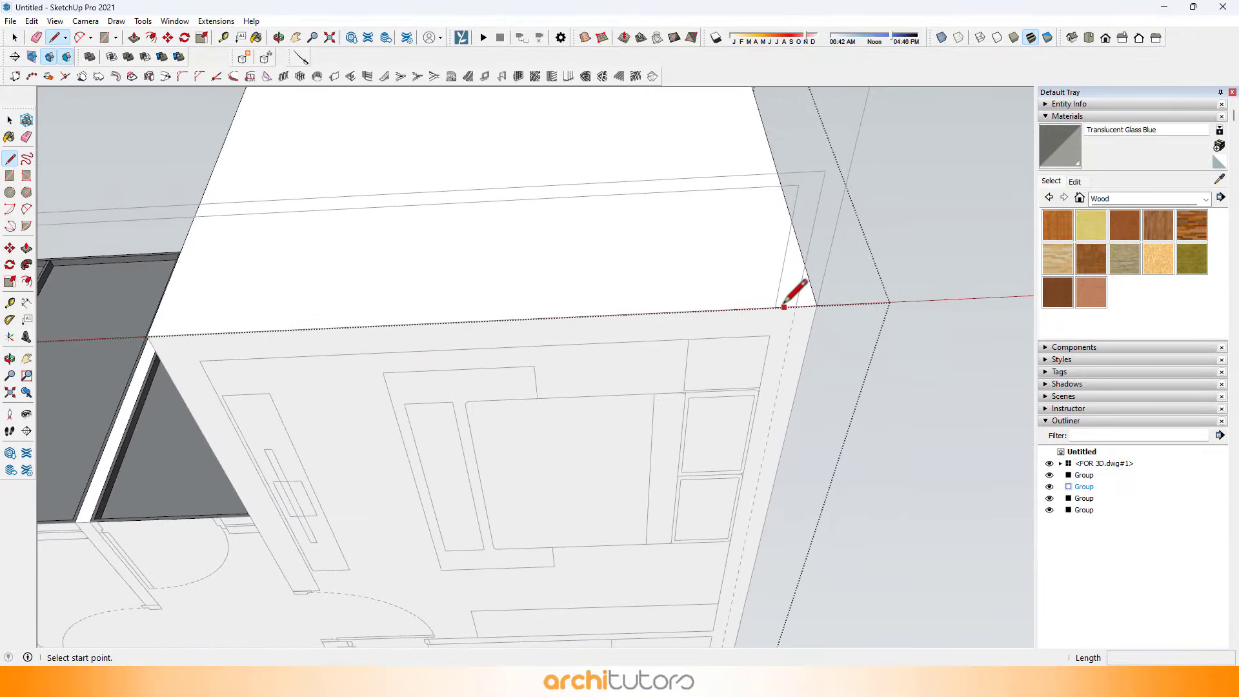
pyautogui.click(776, 307)
pyautogui.scroll(-2, 749, 258)
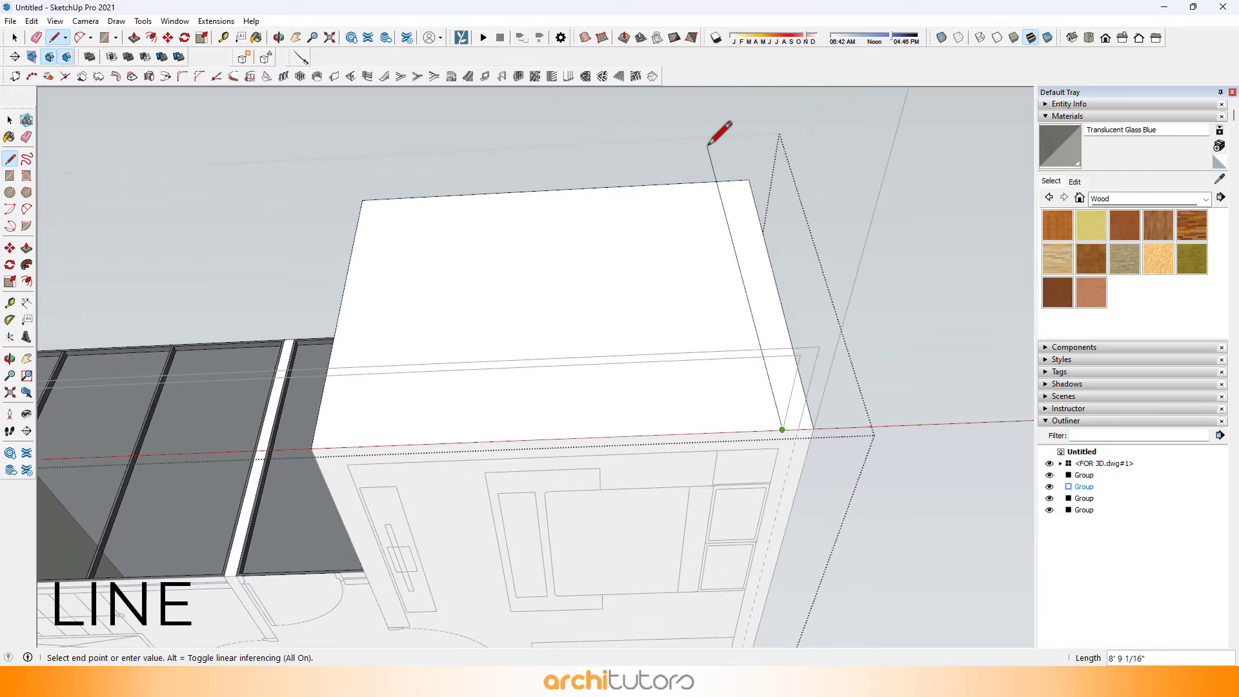
pyautogui.press('e')
pyautogui.scroll(5, 407, 420)
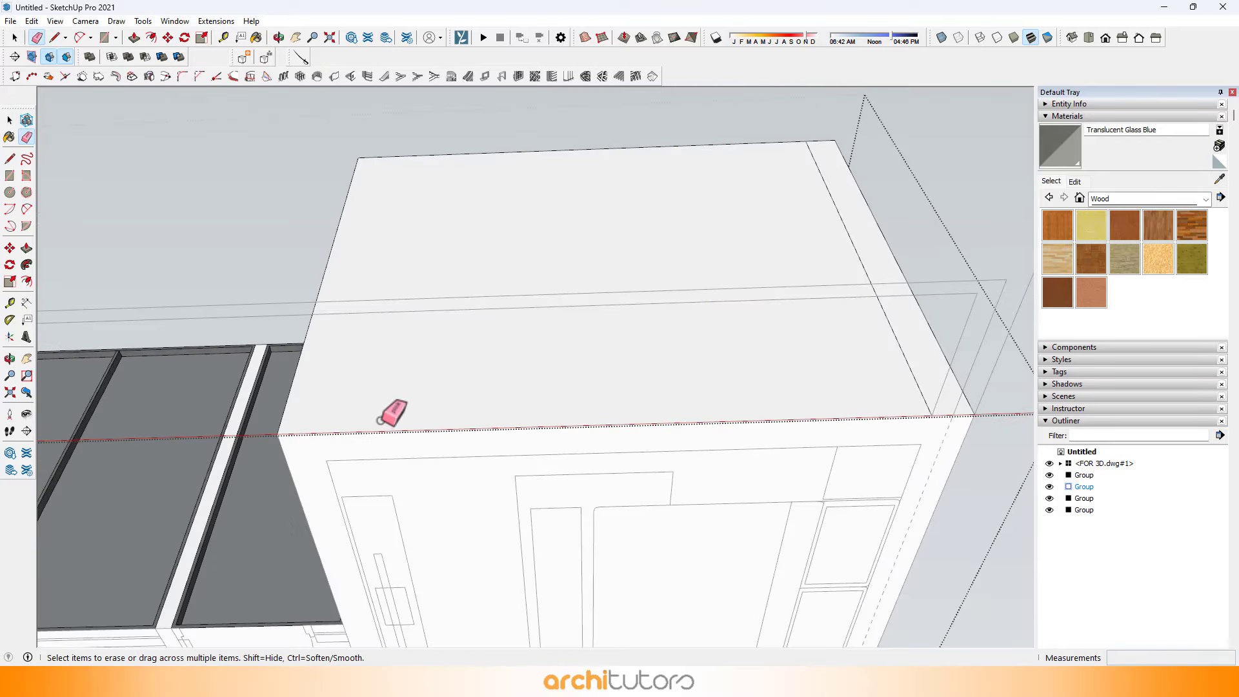
# Draw a matching vertical line near the face's inner corner, aligned with the plan's wall line, and erase the stray stub.
pyautogui.press('l')
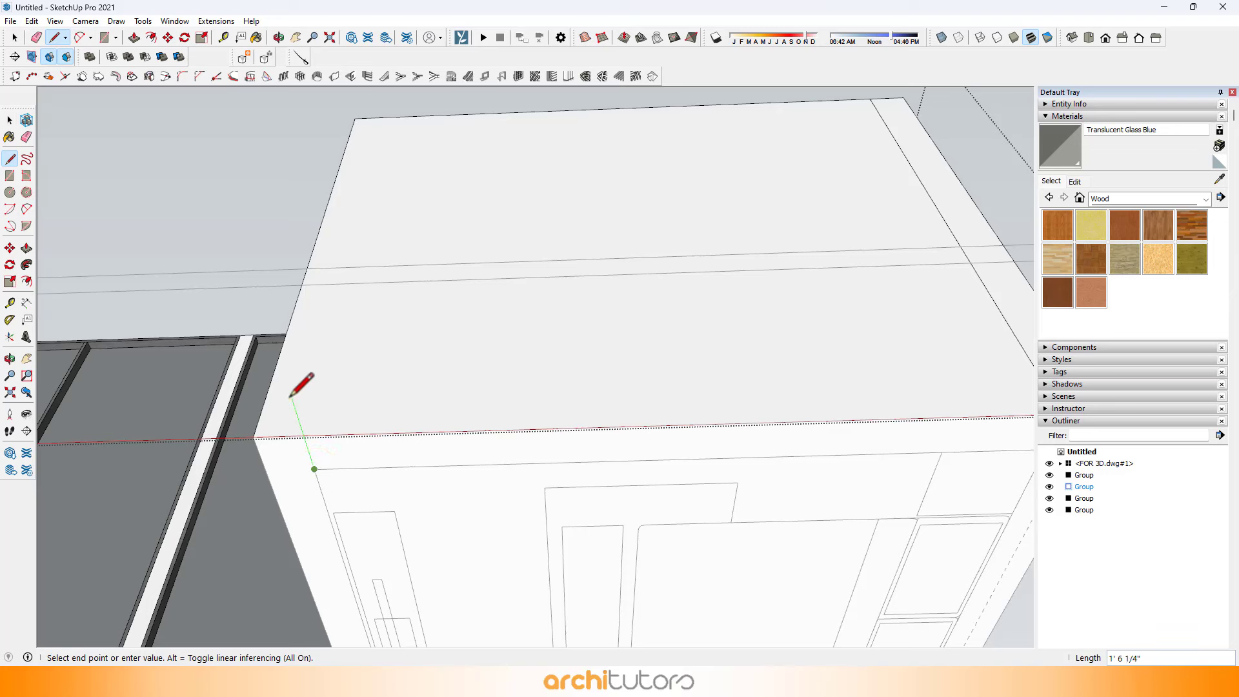
pyautogui.click(293, 401)
pyautogui.scroll(-2, 339, 362)
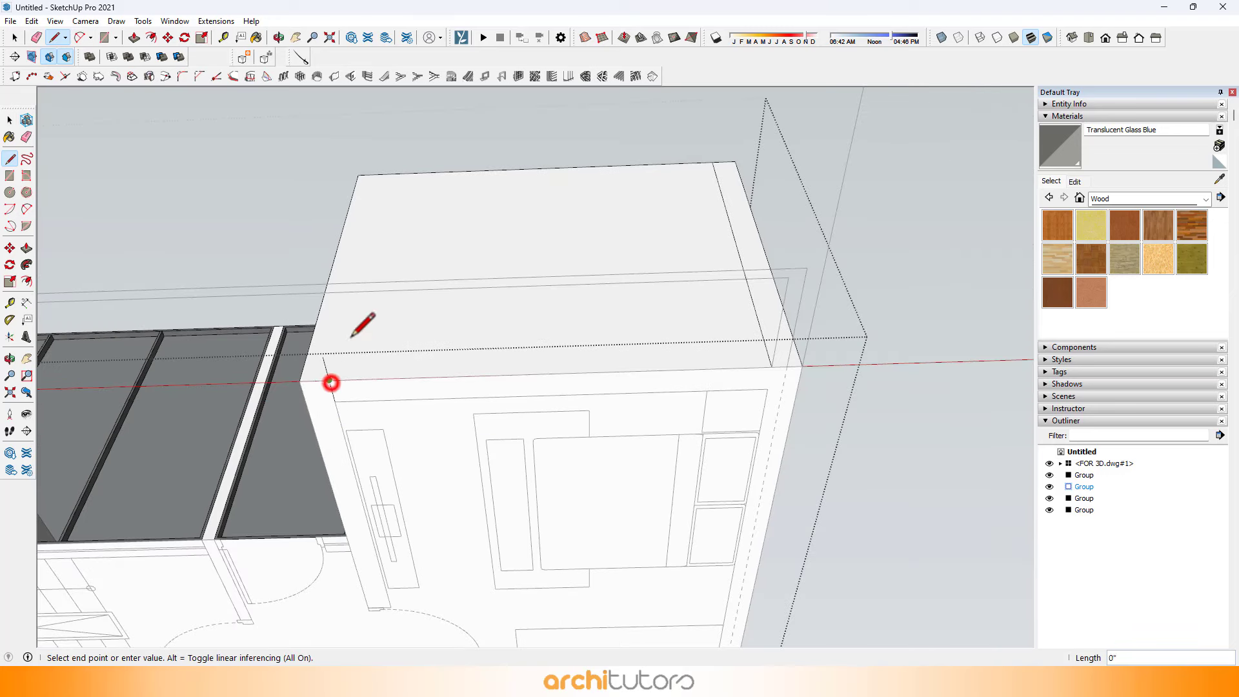
pyautogui.click(389, 146)
pyautogui.press('e')
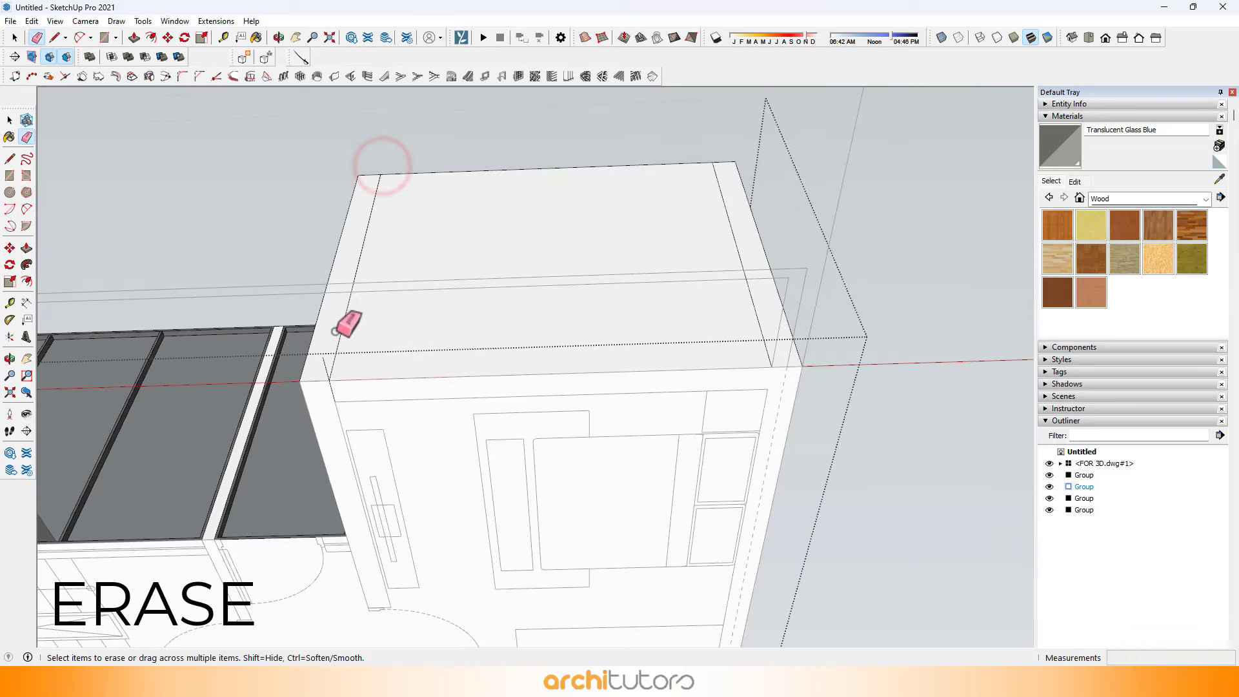
pyautogui.click(325, 357)
# Offset the front face between the two vertical lines inward by 1" to outline the window frame.
pyautogui.moveTo(329, 352)
pyautogui.mouseDown(button='middle')
pyautogui.moveTo(490, 314)
pyautogui.moveTo(445, 385)
pyautogui.moveTo(451, 423)
pyautogui.moveTo(505, 324)
pyautogui.mouseUp(button='middle')
pyautogui.scroll(1, 490, 314)
pyautogui.click(492, 292)
pyautogui.press('f')
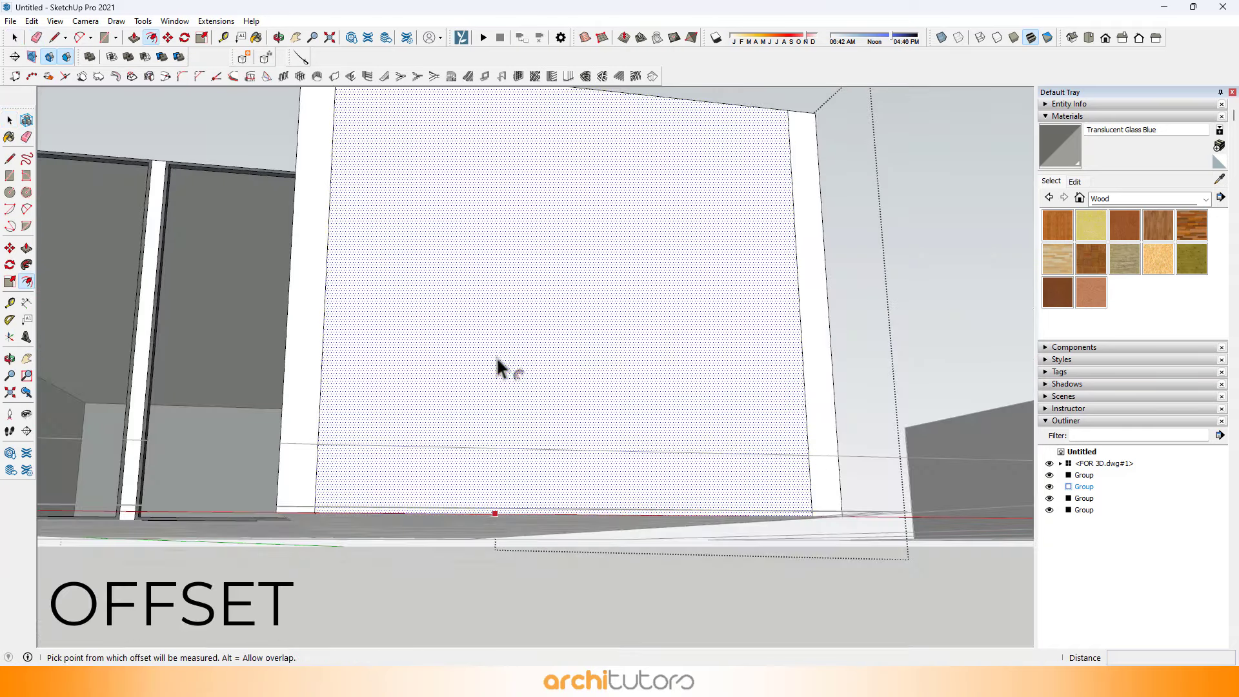
pyautogui.click(354, 307)
pyautogui.write('1')
pyautogui.press('Return')
# Divide the frame's inner top edge into three equal segments and draw a vertical line down from the first division point.
pyautogui.moveTo(359, 308); pyautogui.dragTo(446, 509, button='middle')
pyautogui.press('space')
pyautogui.scroll(1, 471, 183)
pyautogui.rightClick(471, 184)
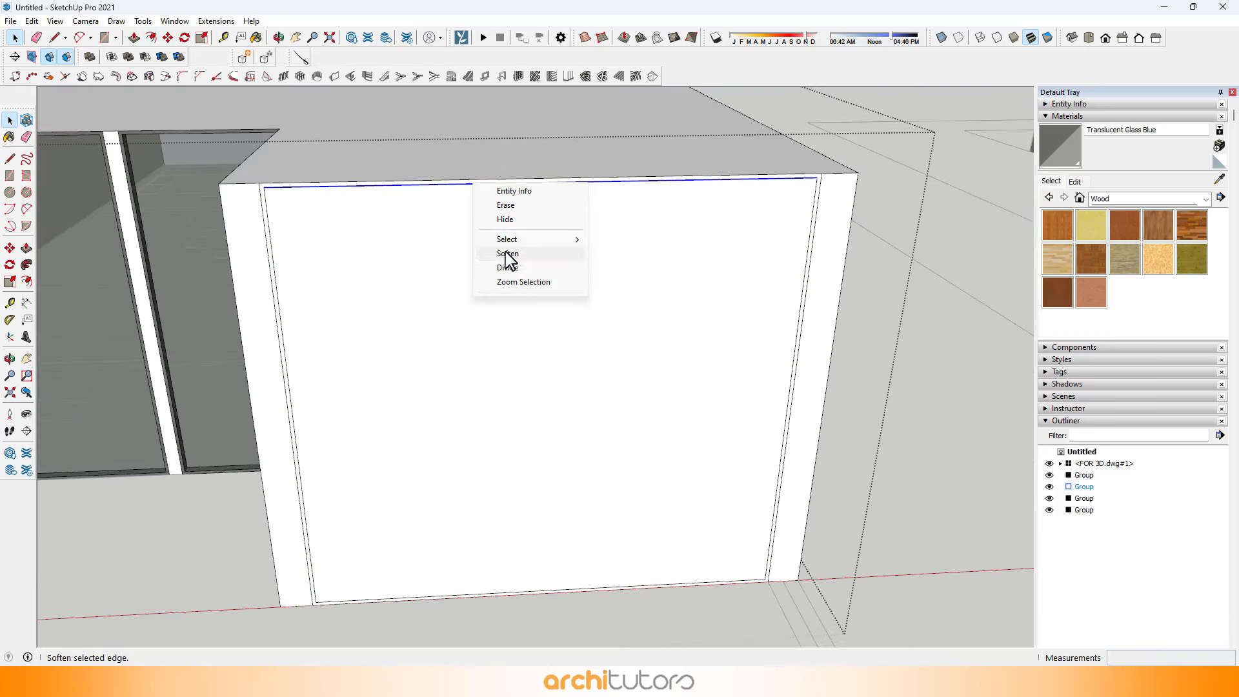
pyautogui.click(515, 267)
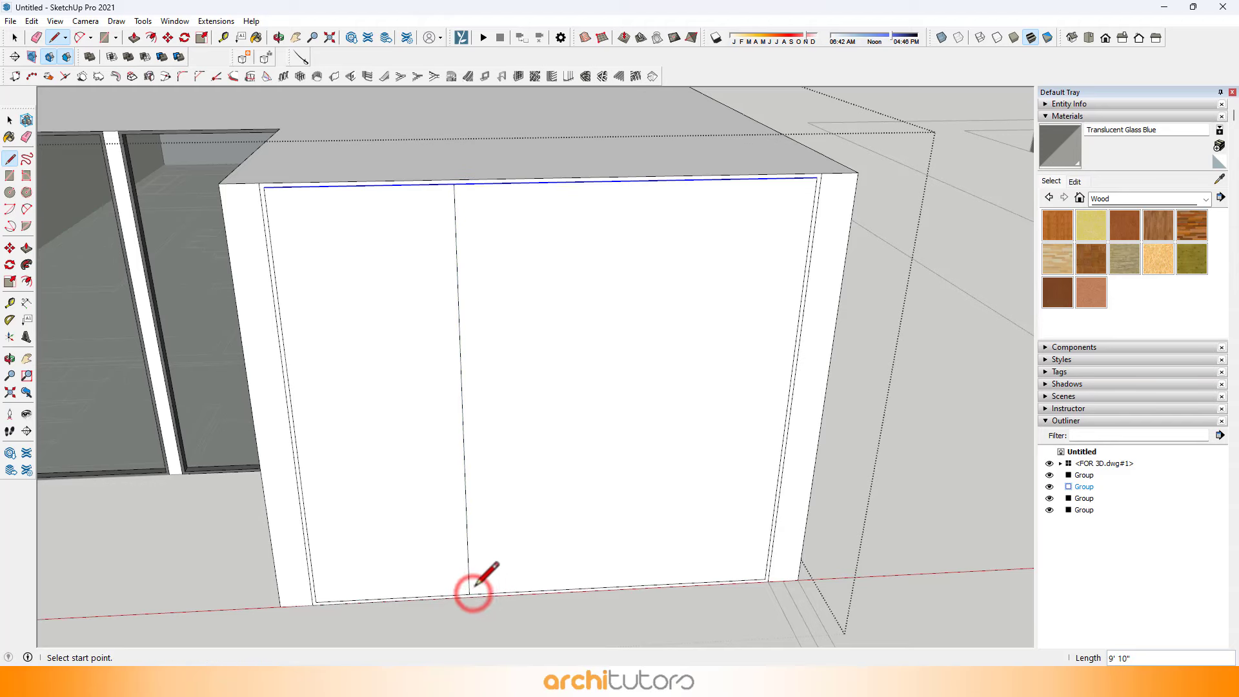
# Copy the vertical line 1" along the frame's top edge to form the first mullion.
pyautogui.moveTo(468, 220); pyautogui.dragTo(591, 282, button='middle')
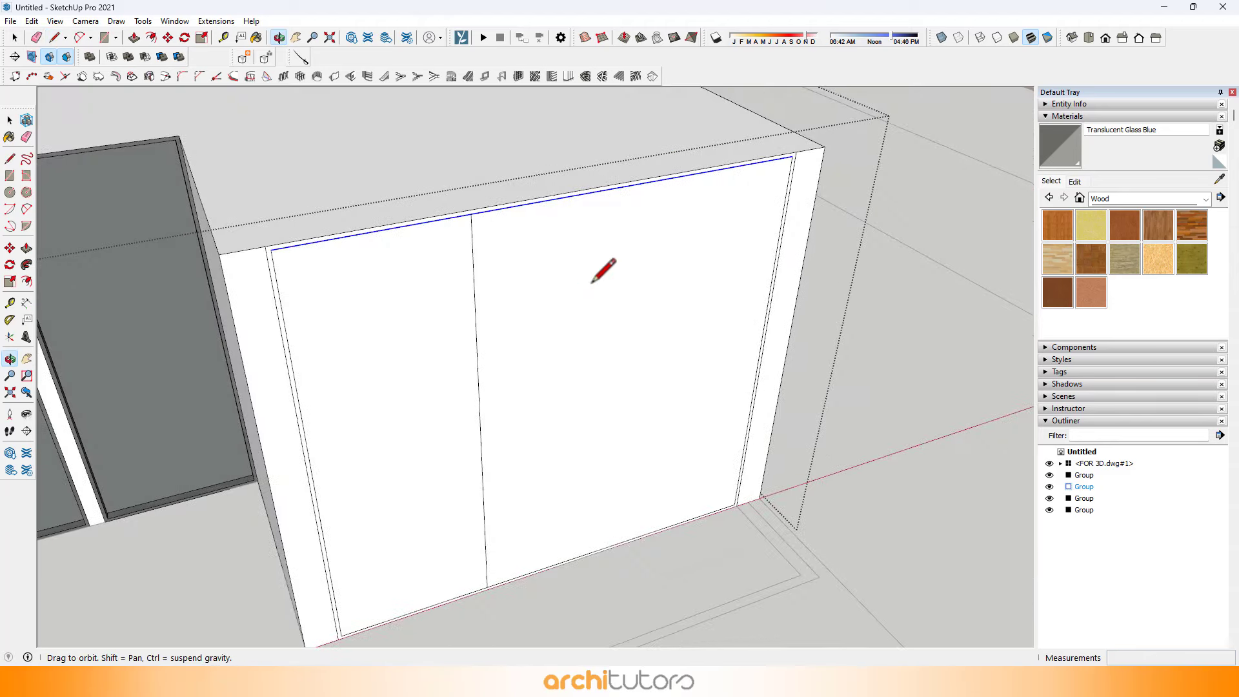
pyautogui.scroll(2, 483, 226)
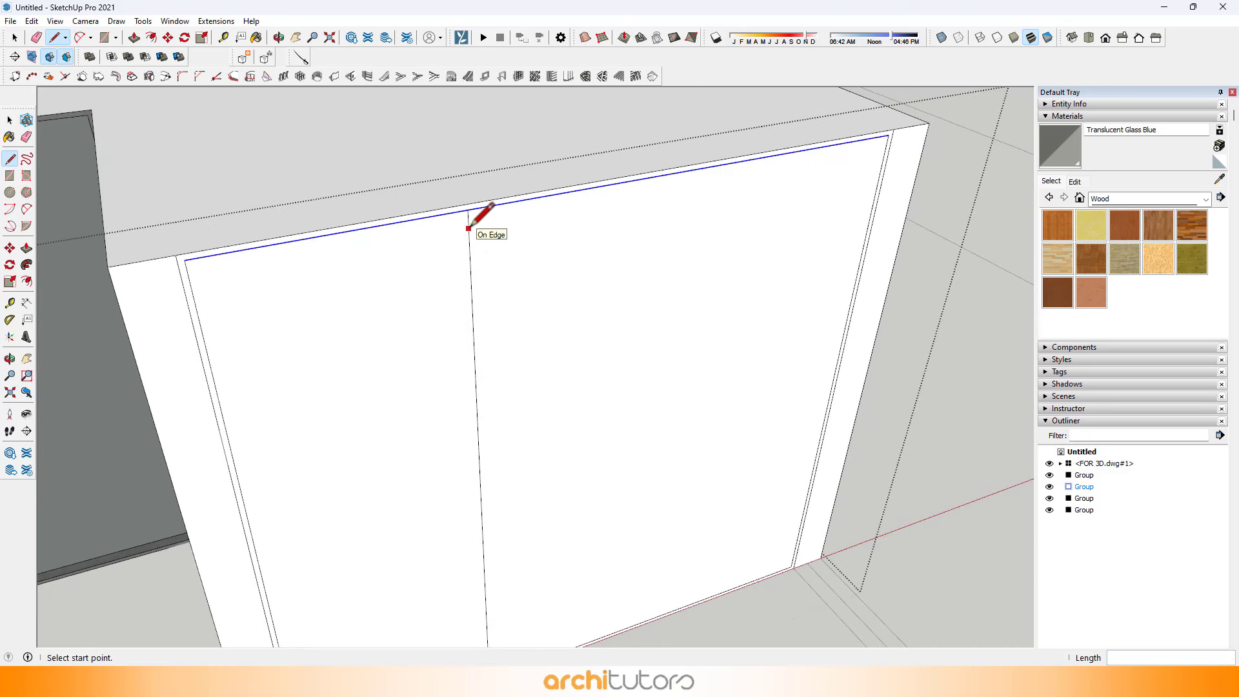
pyautogui.scroll(2, 469, 208)
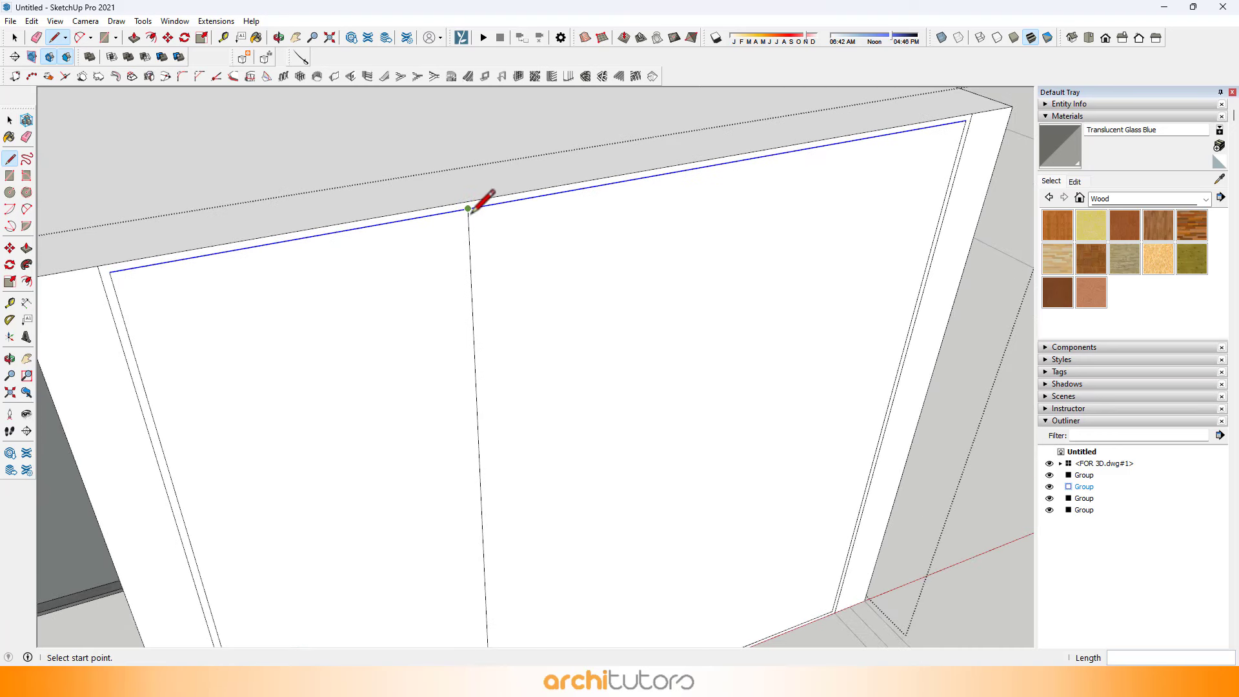
pyautogui.press('space')
pyautogui.click(469, 217)
pyautogui.press('ctrl')
pyautogui.click(469, 210)
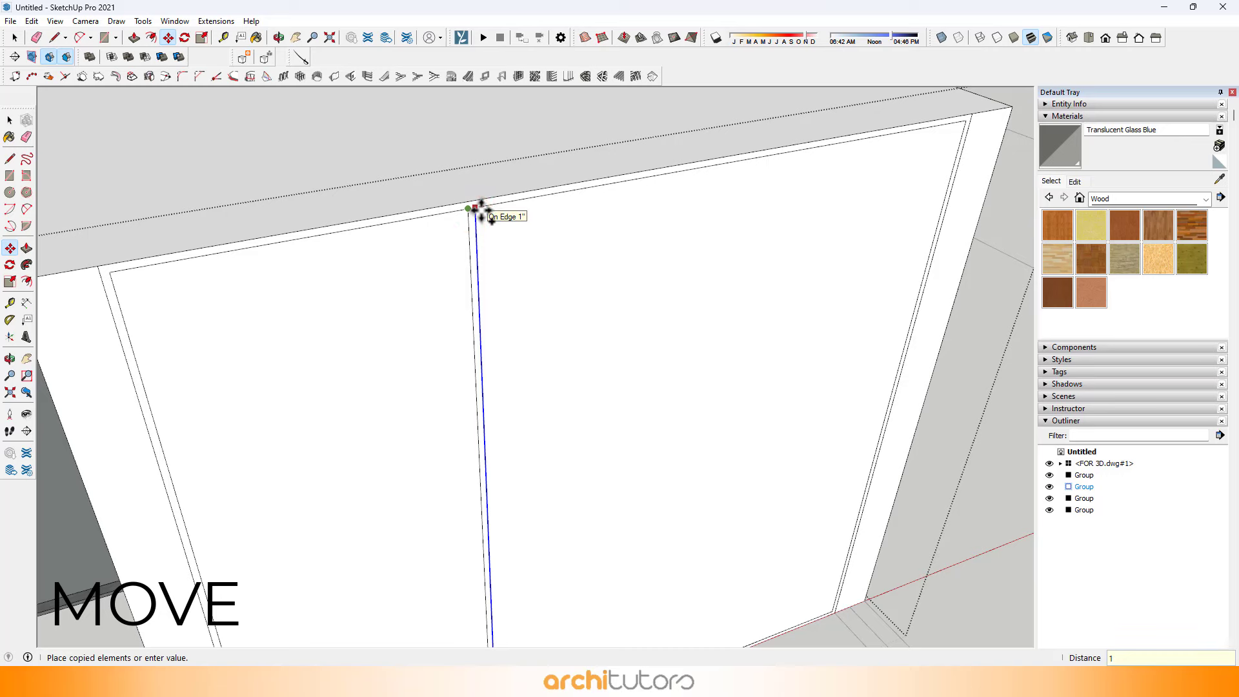
pyautogui.press('Return')
# Draw a vertical line from the second division point and copy it 1" sideways to form the second mullion.
pyautogui.scroll(-6, 482, 209)
pyautogui.press('l')
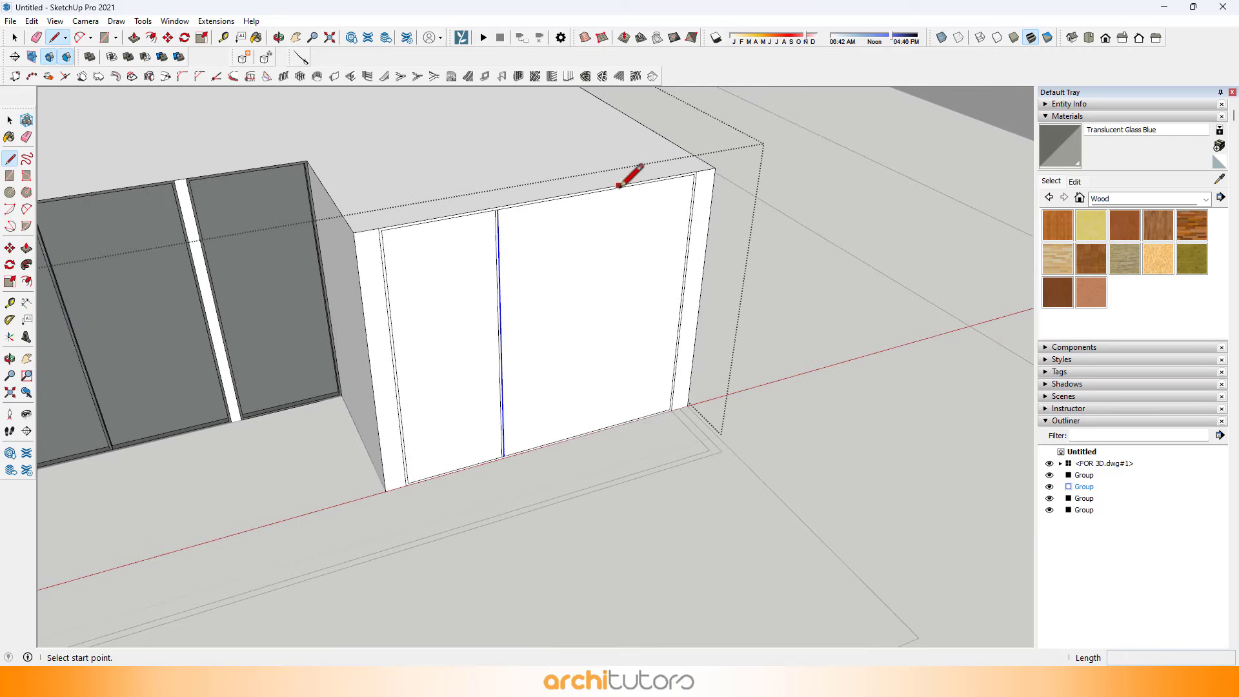
pyautogui.scroll(2, 604, 356)
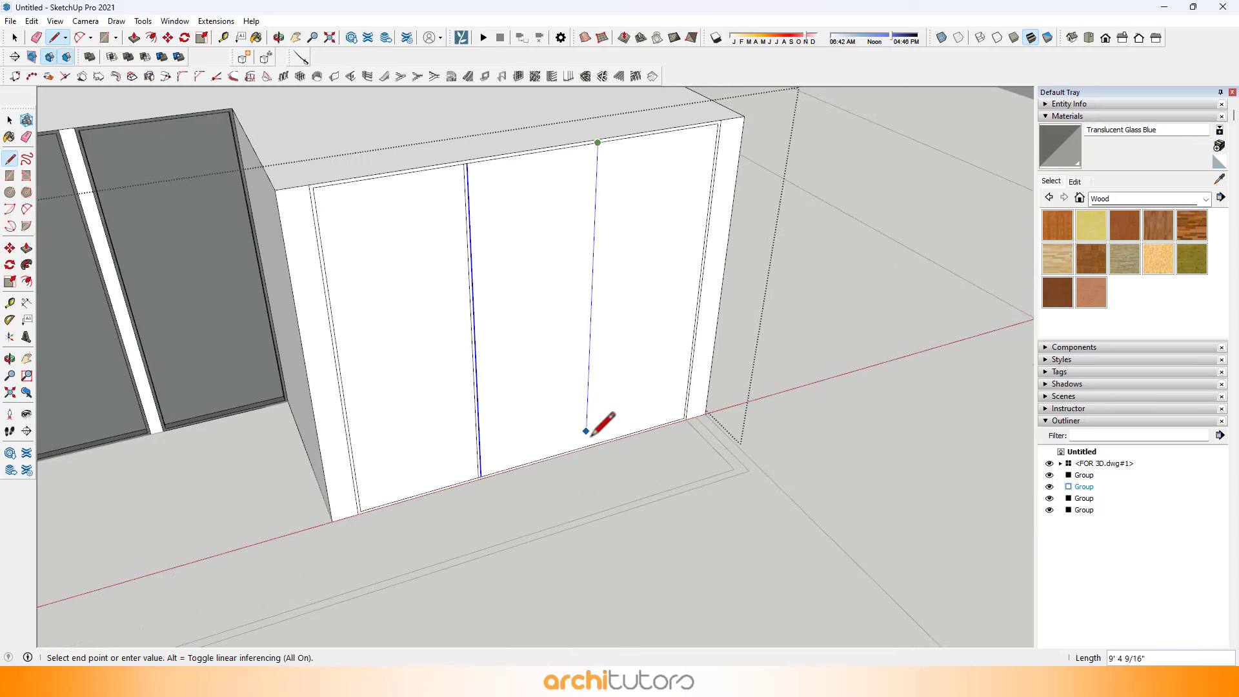
pyautogui.scroll(6, 586, 139)
pyautogui.press('m')
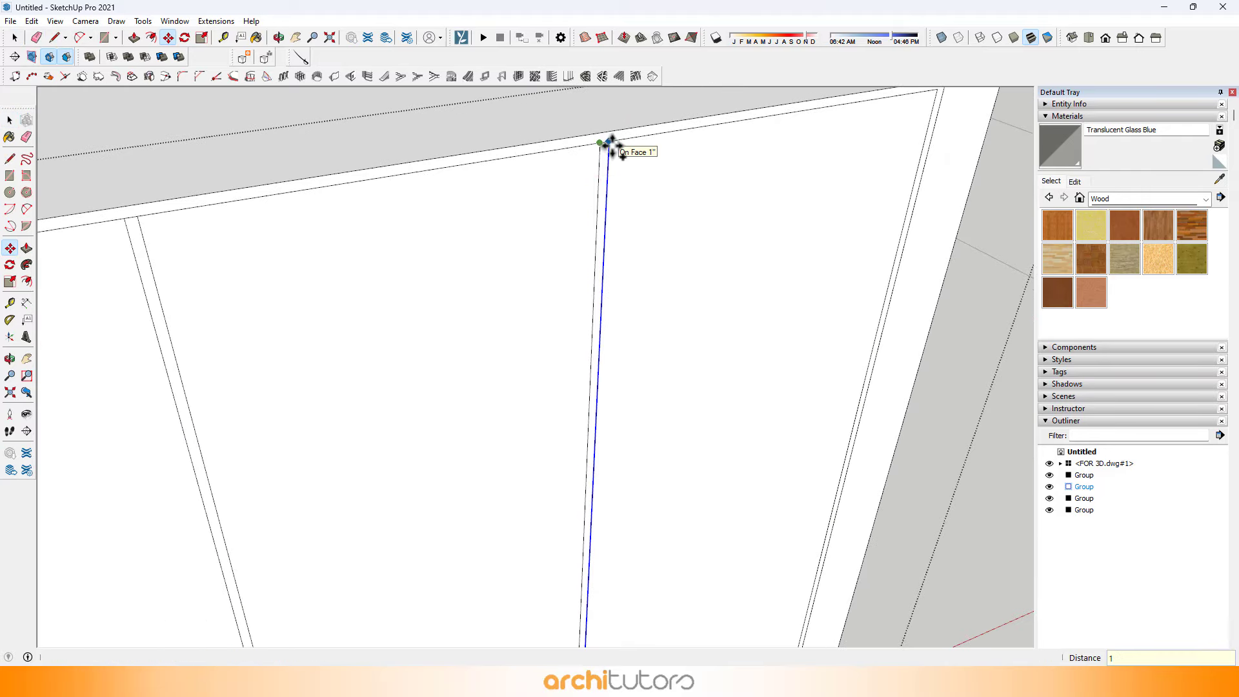
pyautogui.scroll(-6, 612, 143)
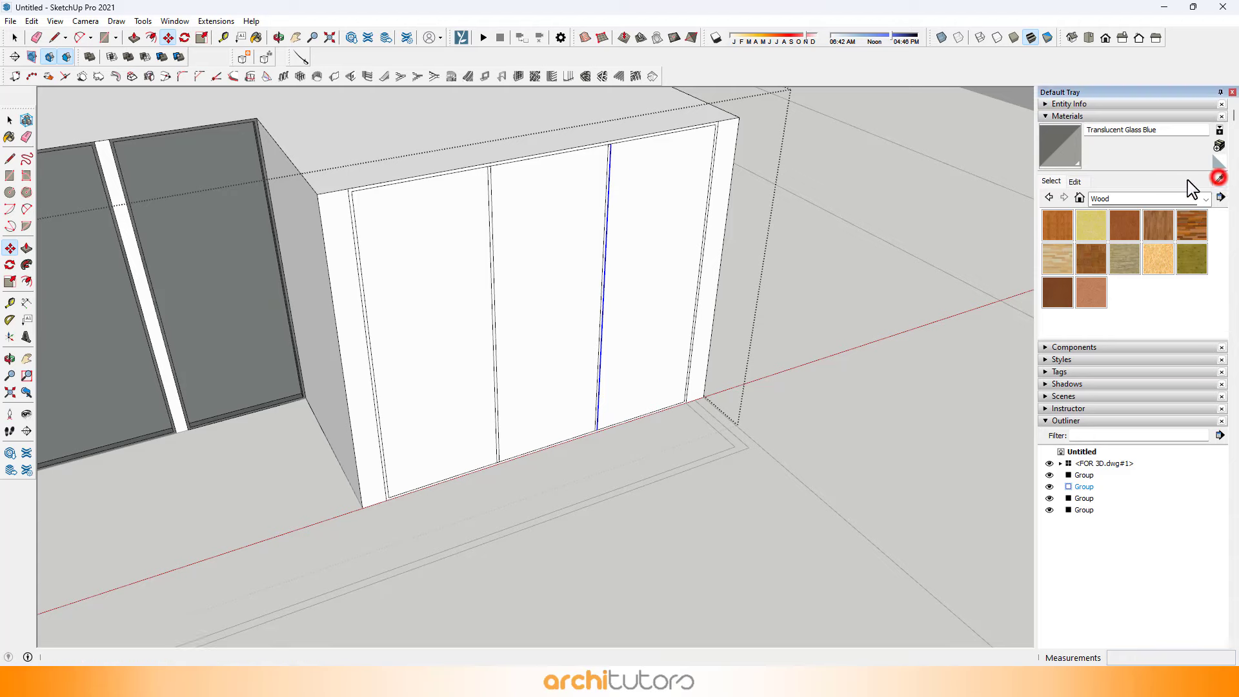
# Sample the Aluminum material from the adjacent window's frame.
pyautogui.click(1218, 178)
pyautogui.scroll(9, 261, 204)
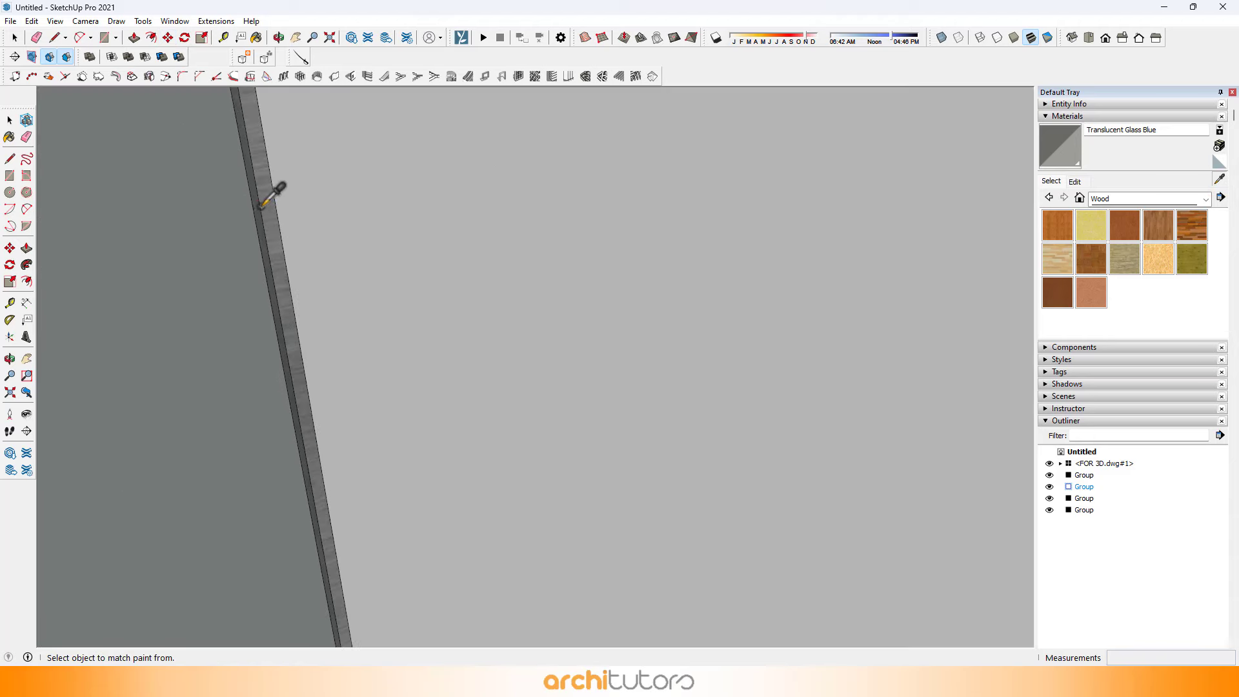
pyautogui.click(261, 205)
pyautogui.scroll(-4, 263, 206)
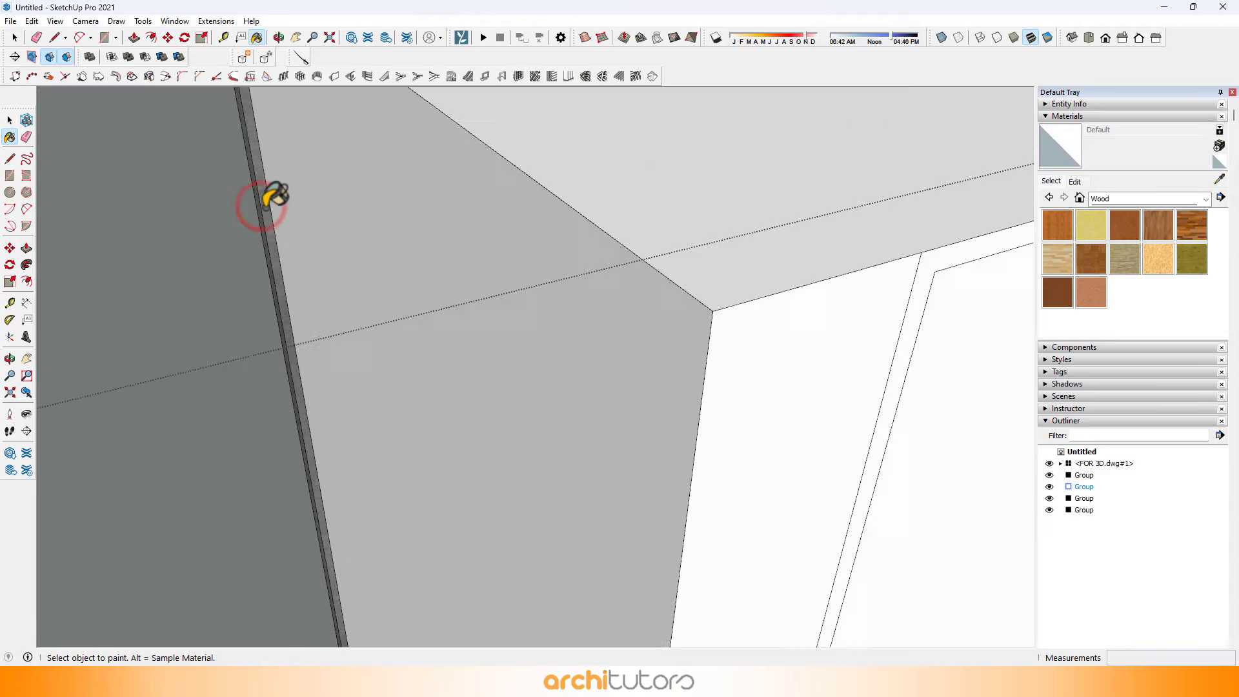
pyautogui.scroll(-4, 265, 208)
pyautogui.moveTo(360, 207); pyautogui.dragTo(556, 213, button='middle')
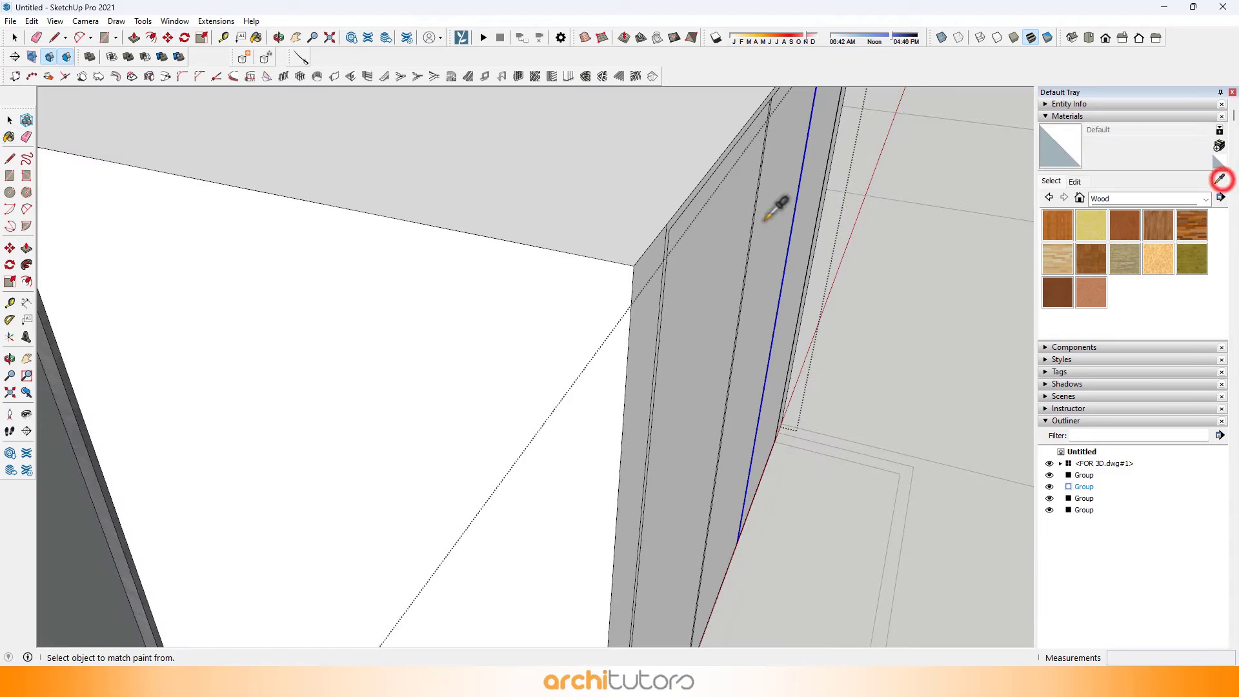
pyautogui.scroll(8, 277, 284)
pyautogui.click(243, 284)
pyautogui.scroll(-6, 271, 287)
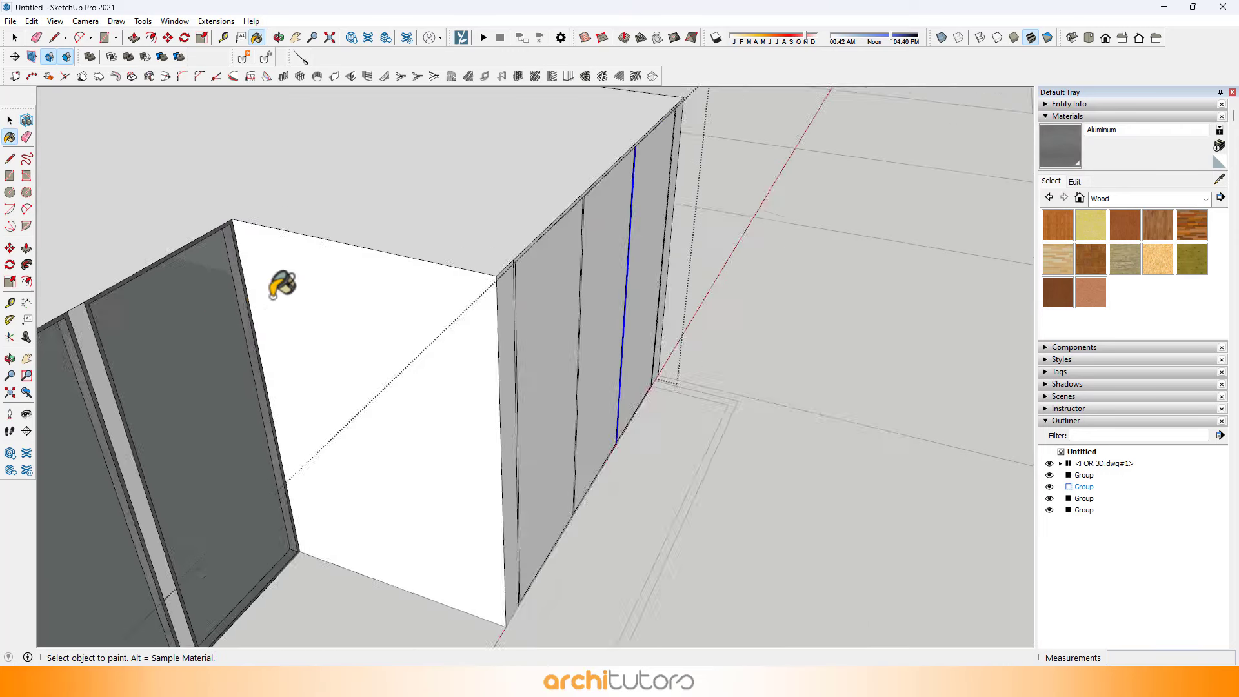
# Paint the new window's three panels, outer frame and mullions with Aluminum.
pyautogui.moveTo(278, 287); pyautogui.dragTo(426, 235, button='middle')
pyautogui.scroll(4, 346, 216)
pyautogui.click(337, 218)
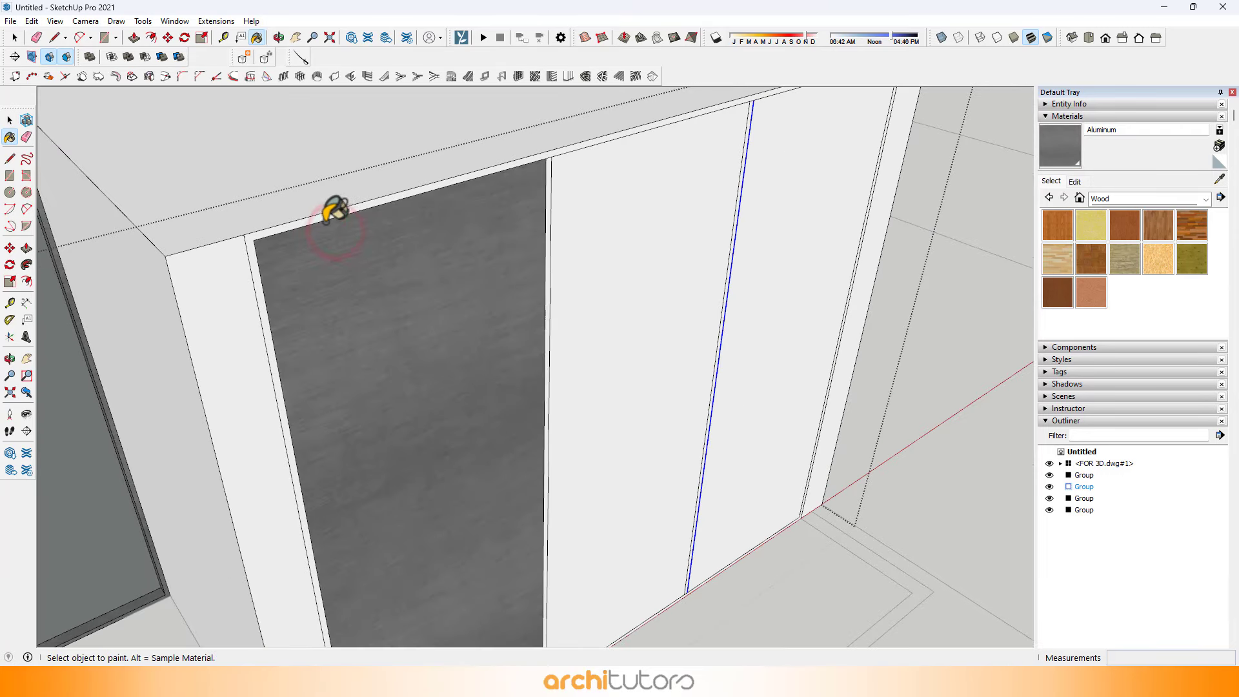
pyautogui.click(318, 219)
pyautogui.click(562, 192)
pyautogui.moveTo(784, 193); pyautogui.dragTo(503, 242, button='middle')
pyautogui.scroll(3, 506, 237)
pyautogui.click(497, 249)
pyautogui.click(543, 232)
pyautogui.scroll(-3, 545, 232)
pyautogui.moveTo(608, 236)
pyautogui.mouseDown(button='middle')
pyautogui.moveTo(338, 249)
pyautogui.moveTo(734, 214)
pyautogui.mouseUp(button='middle')
pyautogui.moveTo(434, 282); pyautogui.dragTo(525, 344, button='middle')
pyautogui.scroll(-1, 595, 337)
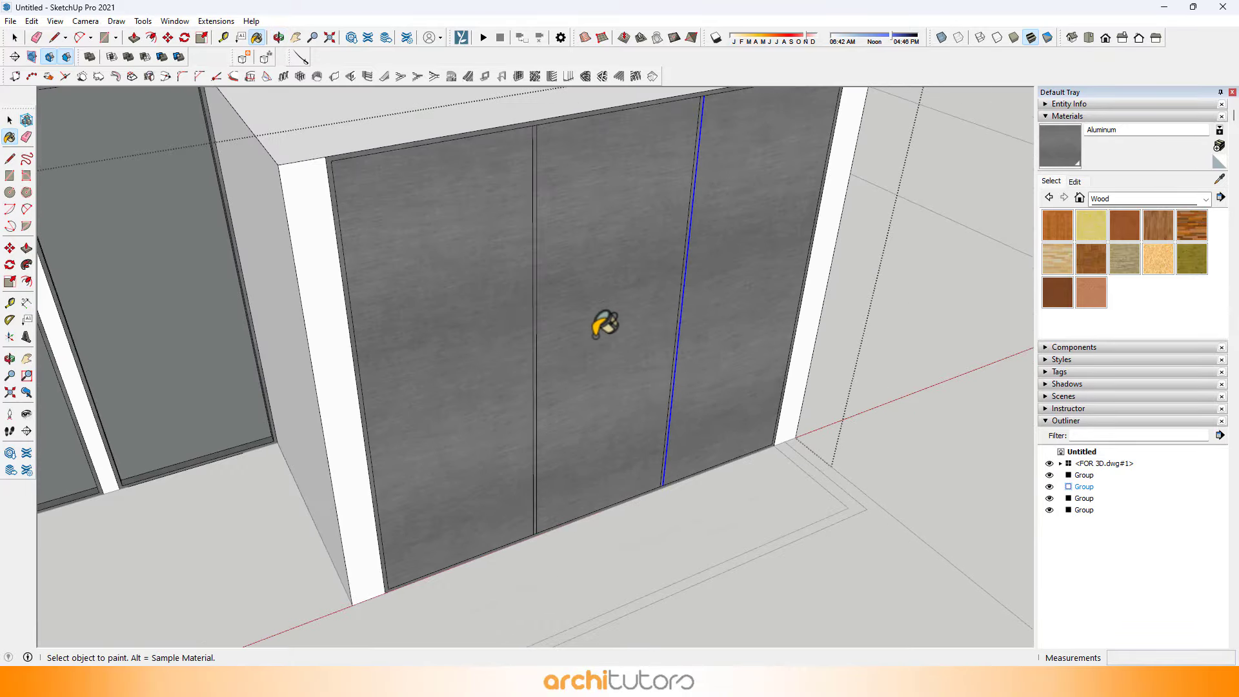
# Push the three window panels back behind the frame by the same depth.
pyautogui.click(521, 358)
pyautogui.press('p')
pyautogui.click(515, 355)
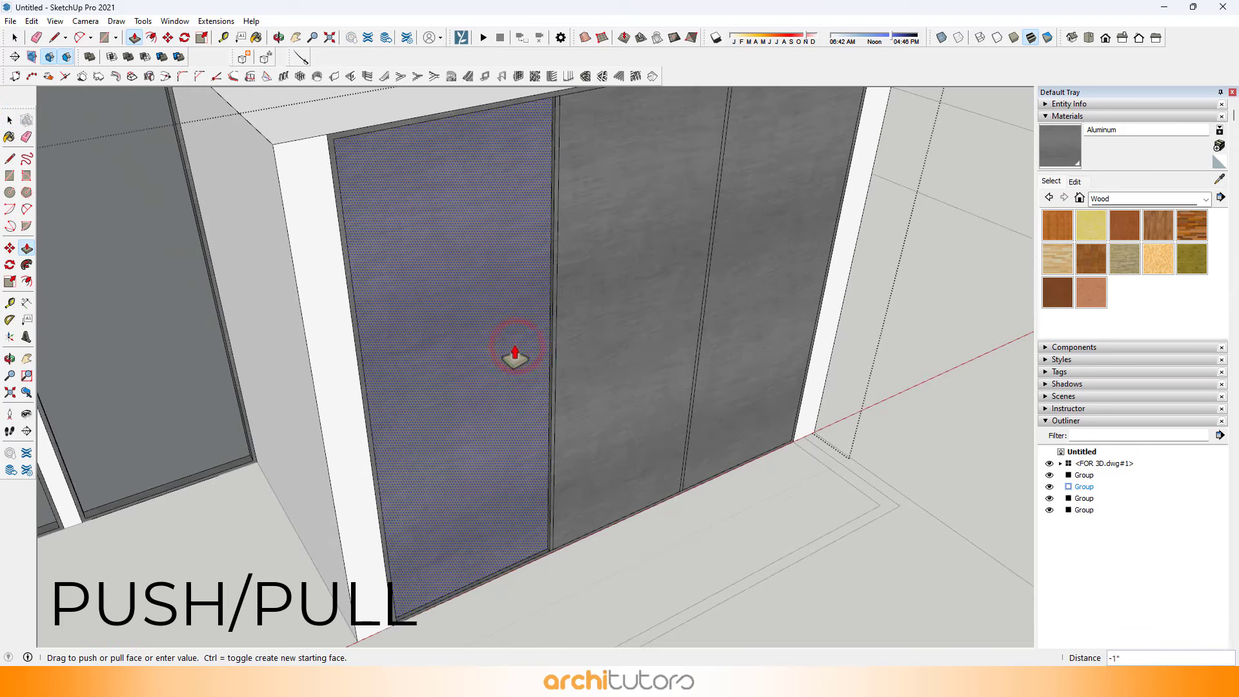
pyautogui.press('Return')
pyautogui.doubleClick(617, 350)
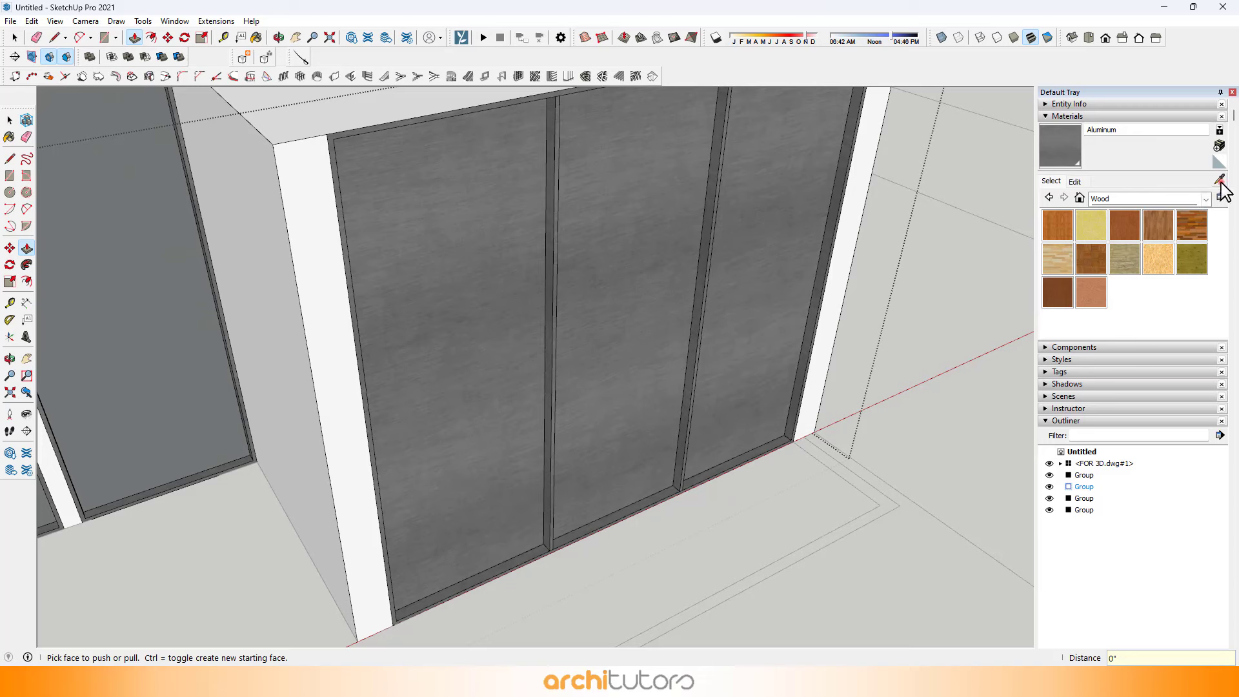
# Paint the three recessed panels with Translucent Glass Blue sampled from the adjacent window and close the upper floor group.
pyautogui.moveTo(298, 326); pyautogui.dragTo(219, 336, button='middle')
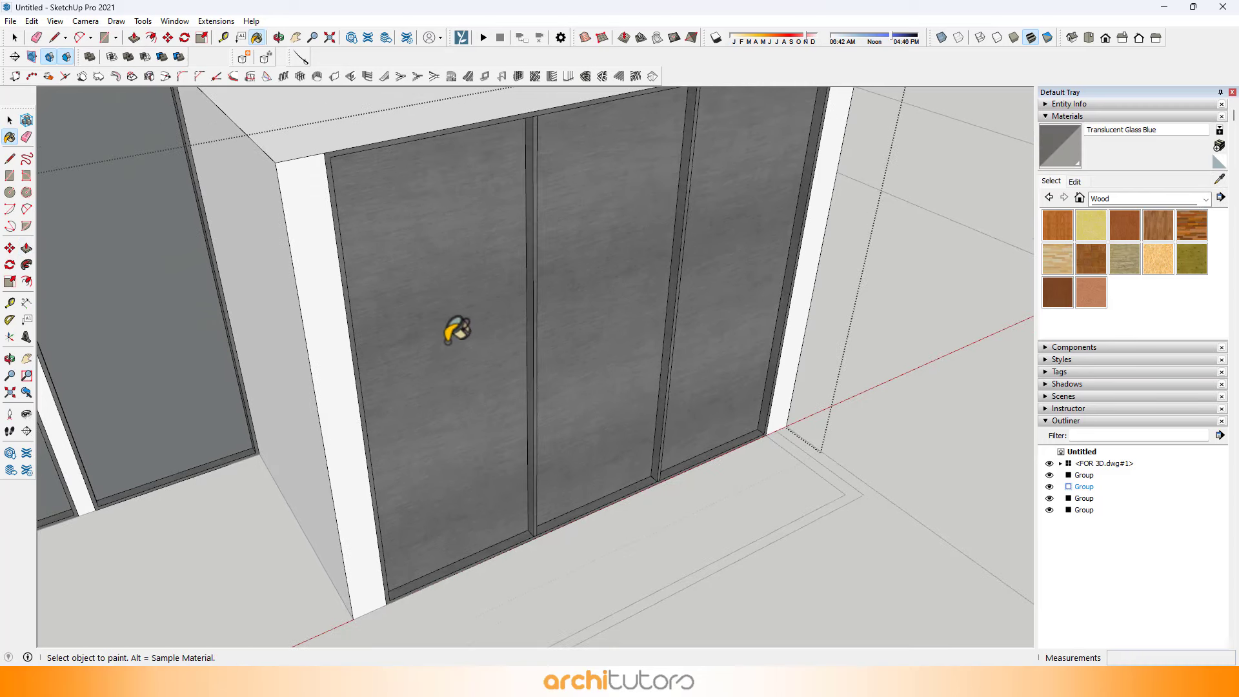
pyautogui.click(445, 341)
pyautogui.click(742, 303)
pyautogui.moveTo(742, 303)
pyautogui.mouseDown(button='middle')
pyautogui.moveTo(315, 243)
pyautogui.moveTo(426, 254)
pyautogui.moveTo(552, 288)
pyautogui.moveTo(635, 328)
pyautogui.mouseUp(button='middle')
pyautogui.scroll(-3, 438, 258)
pyautogui.press('space')
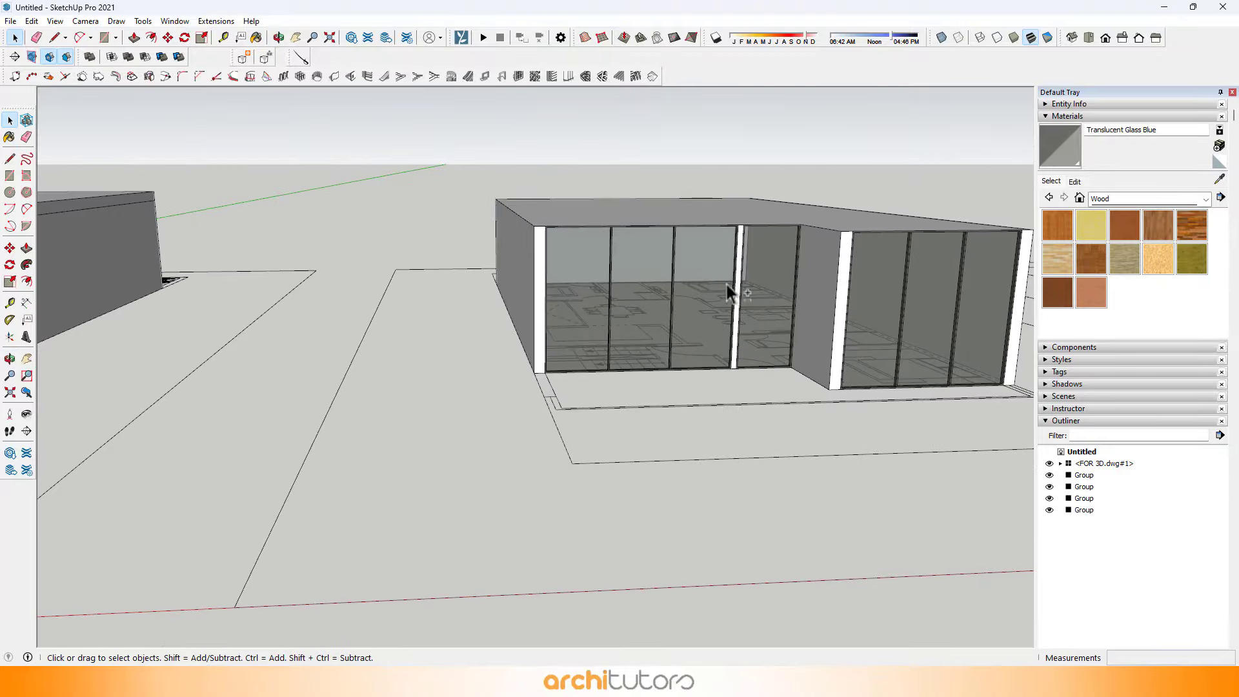
# Copy the ground floor's roof slab onto the top of the adjacent upper floor block, aligned at the front corner.
pyautogui.moveTo(732, 291); pyautogui.dragTo(645, 445, button='middle')
pyautogui.scroll(-1, 542, 446)
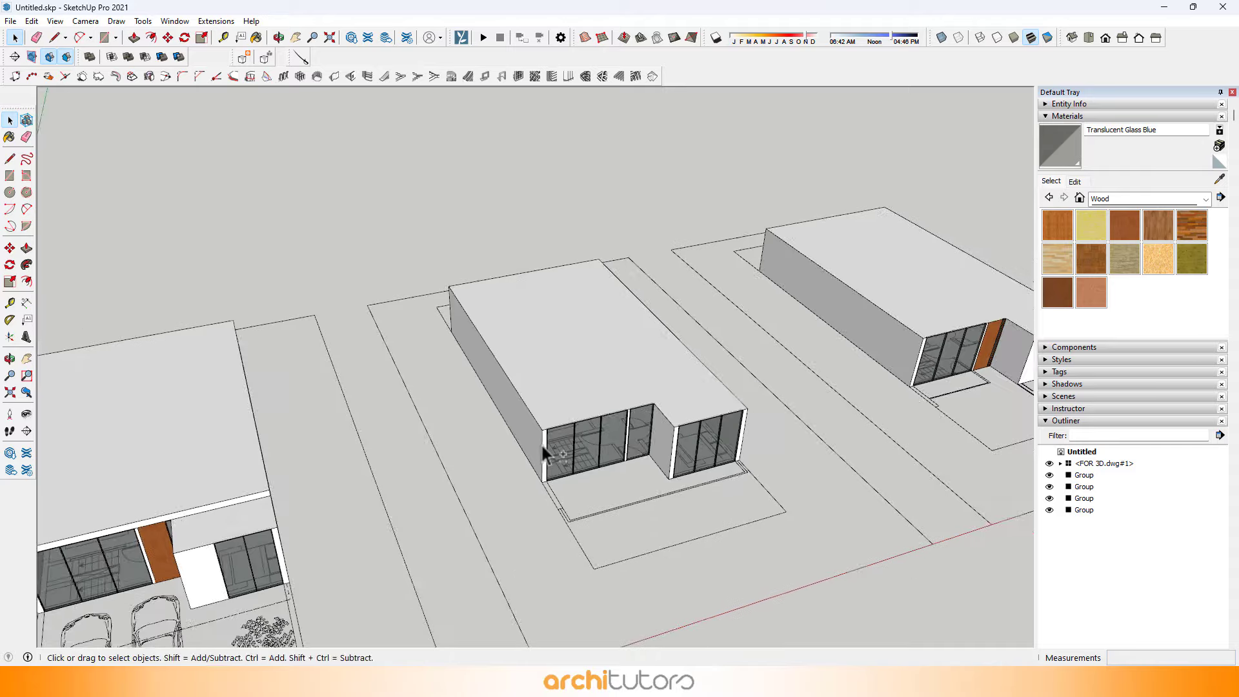
pyautogui.moveTo(374, 429); pyautogui.dragTo(420, 423, button='middle')
pyautogui.moveTo(312, 431); pyautogui.dragTo(336, 456, button='middle')
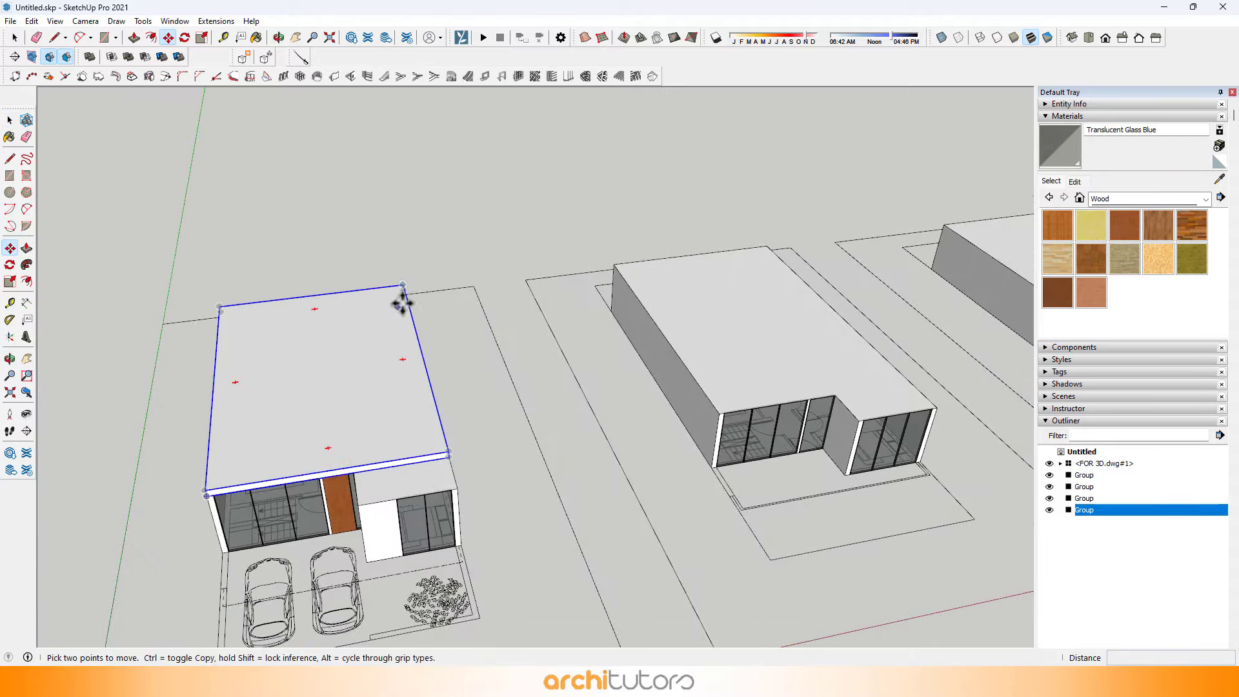
pyautogui.moveTo(405, 287); pyautogui.dragTo(434, 517, button='middle')
pyautogui.scroll(2, 379, 565)
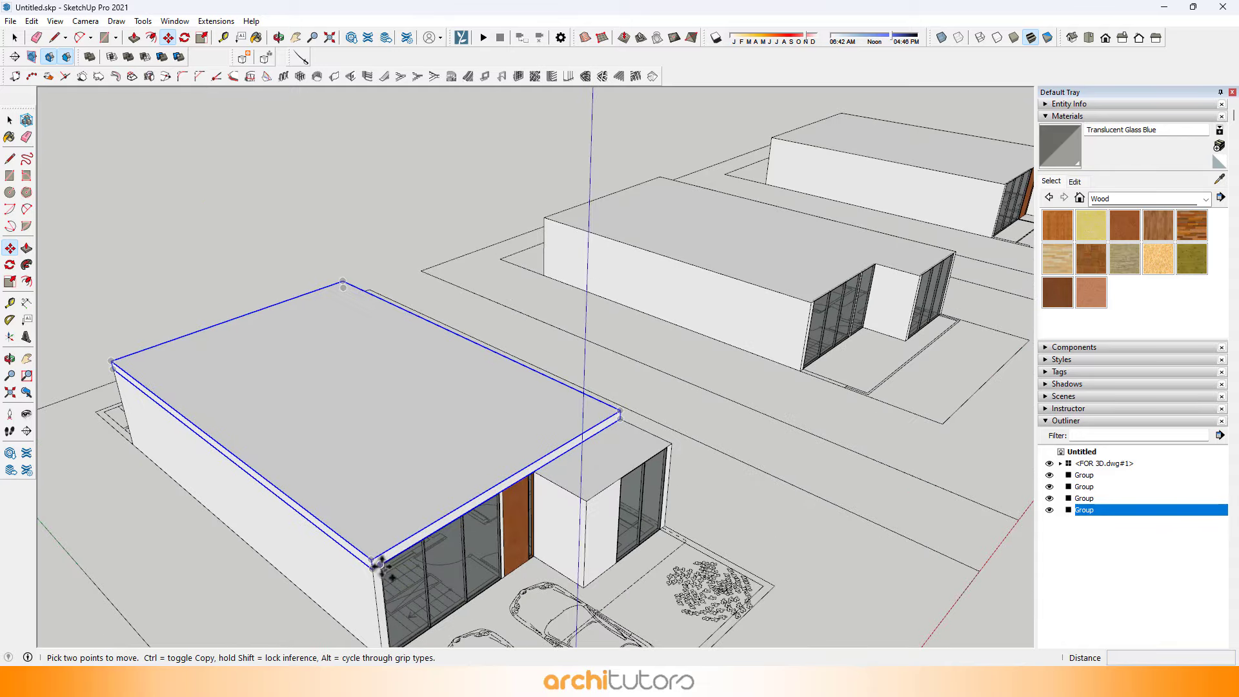
pyautogui.click(372, 569)
pyautogui.keyDown('shift'); pyautogui.moveTo(612, 410); pyautogui.dragTo(291, 490, button='middle'); pyautogui.keyUp('shift')
pyautogui.scroll(1, 547, 340)
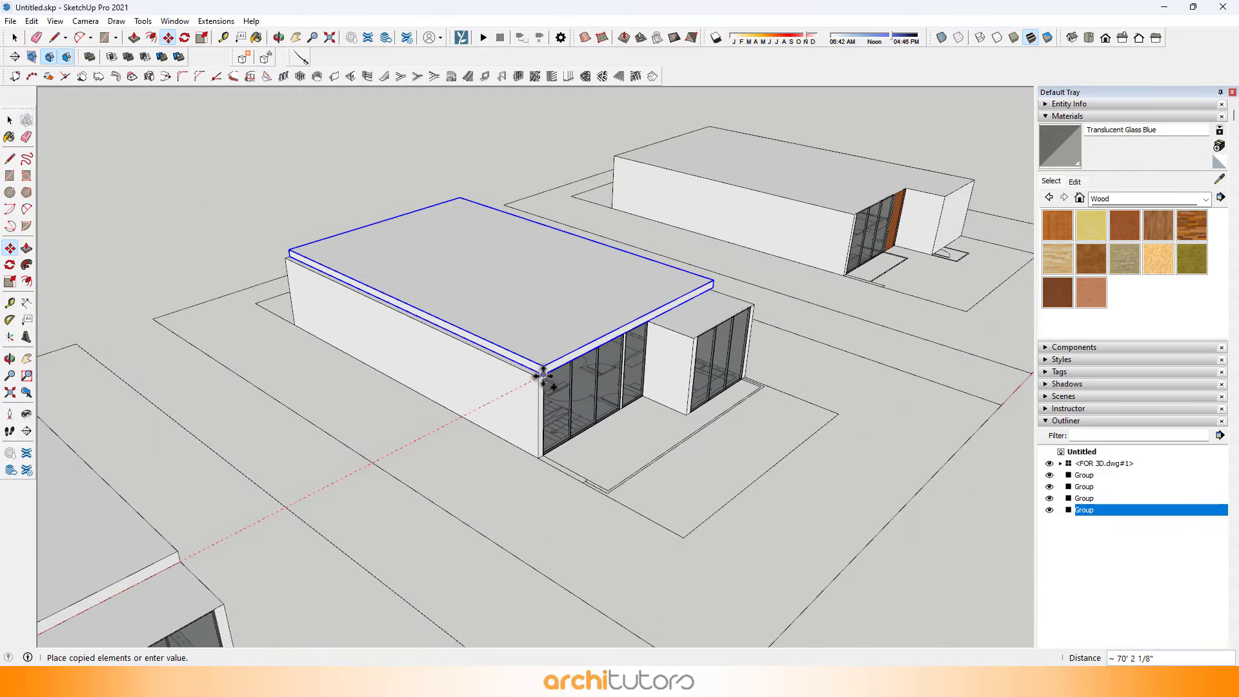
pyautogui.click(537, 378)
pyautogui.scroll(2, 609, 313)
pyautogui.moveTo(608, 313); pyautogui.dragTo(430, 337, button='middle')
pyautogui.press('space')
# Open the copied slab for editing and divide its front face with a vertical line at the recess corner.
pyautogui.scroll(4, 551, 385)
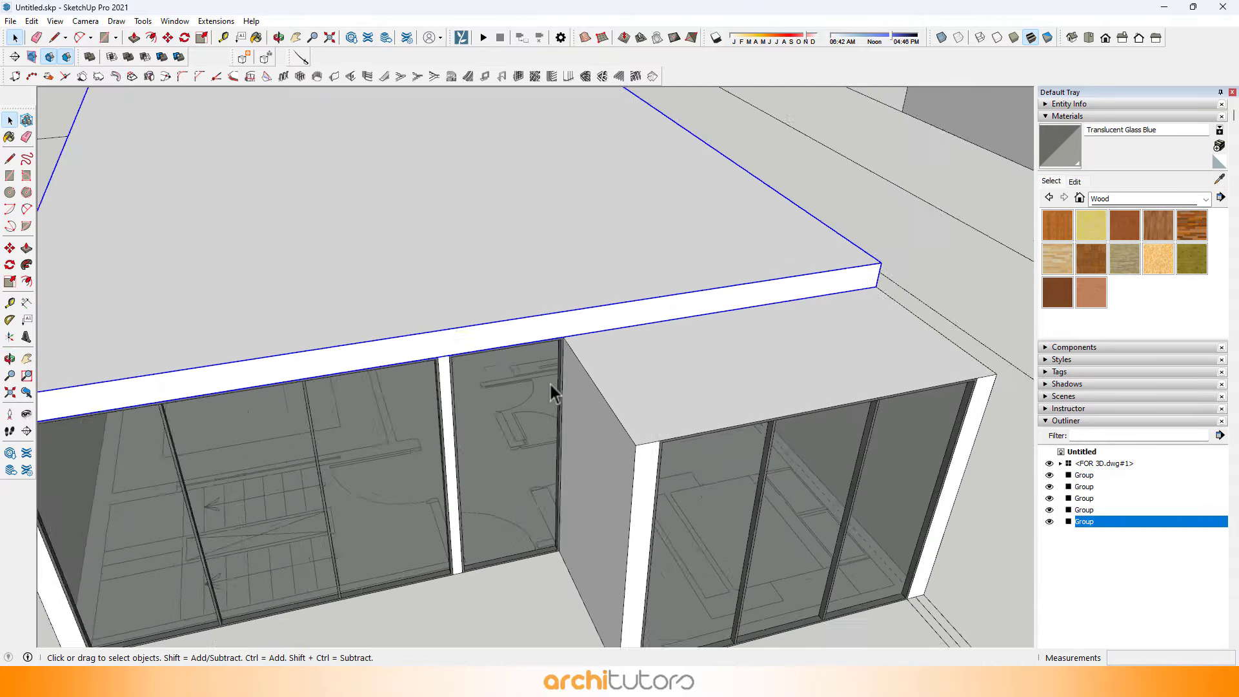
pyautogui.moveTo(551, 385); pyautogui.dragTo(606, 350, button='middle')
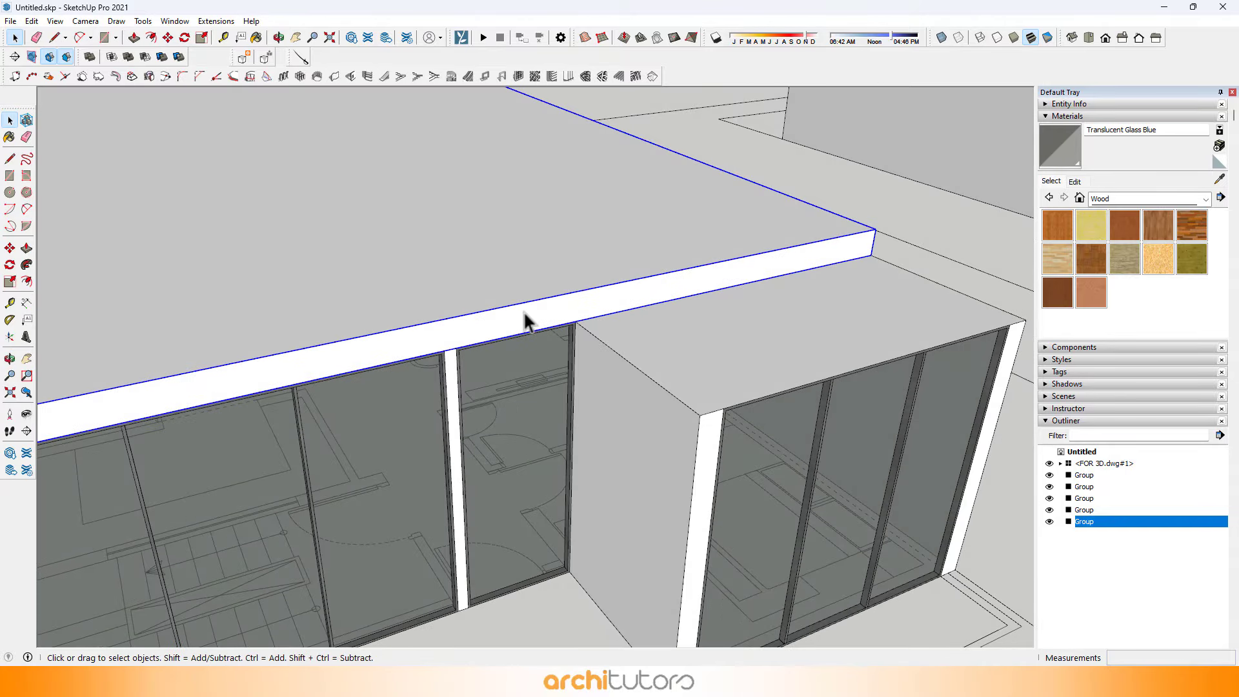
pyautogui.doubleClick(602, 308)
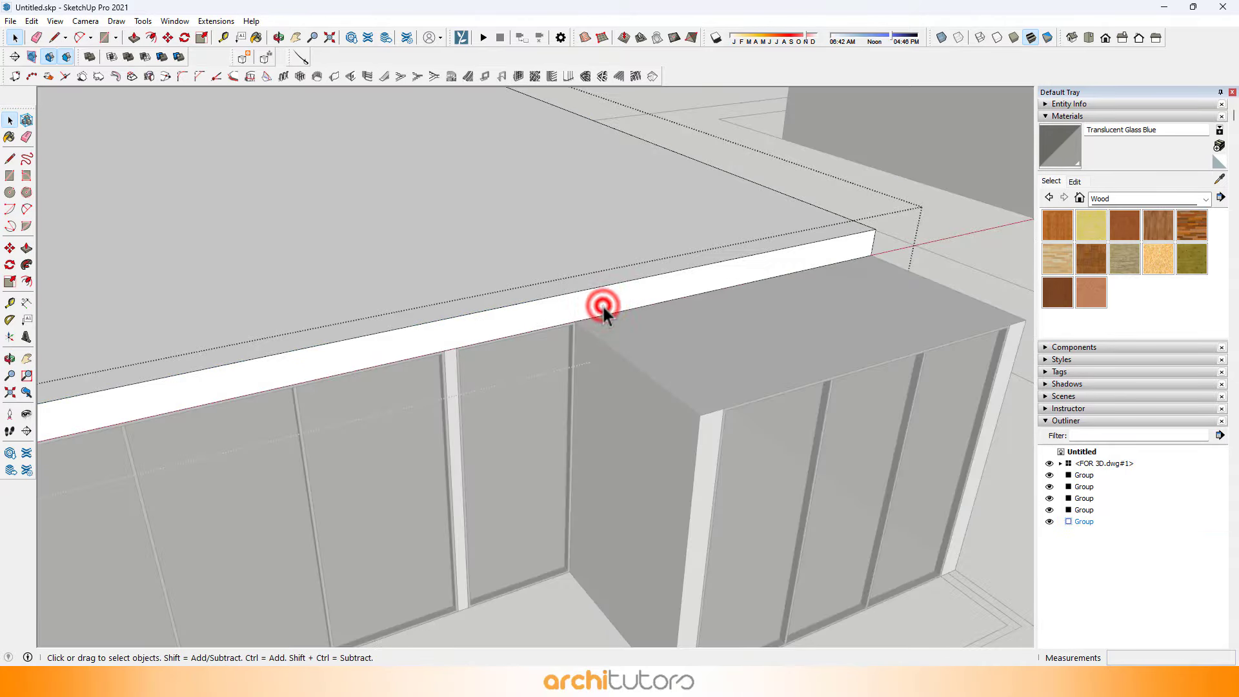
pyautogui.moveTo(761, 303); pyautogui.dragTo(693, 326, button='middle')
pyautogui.scroll(-2, 697, 347)
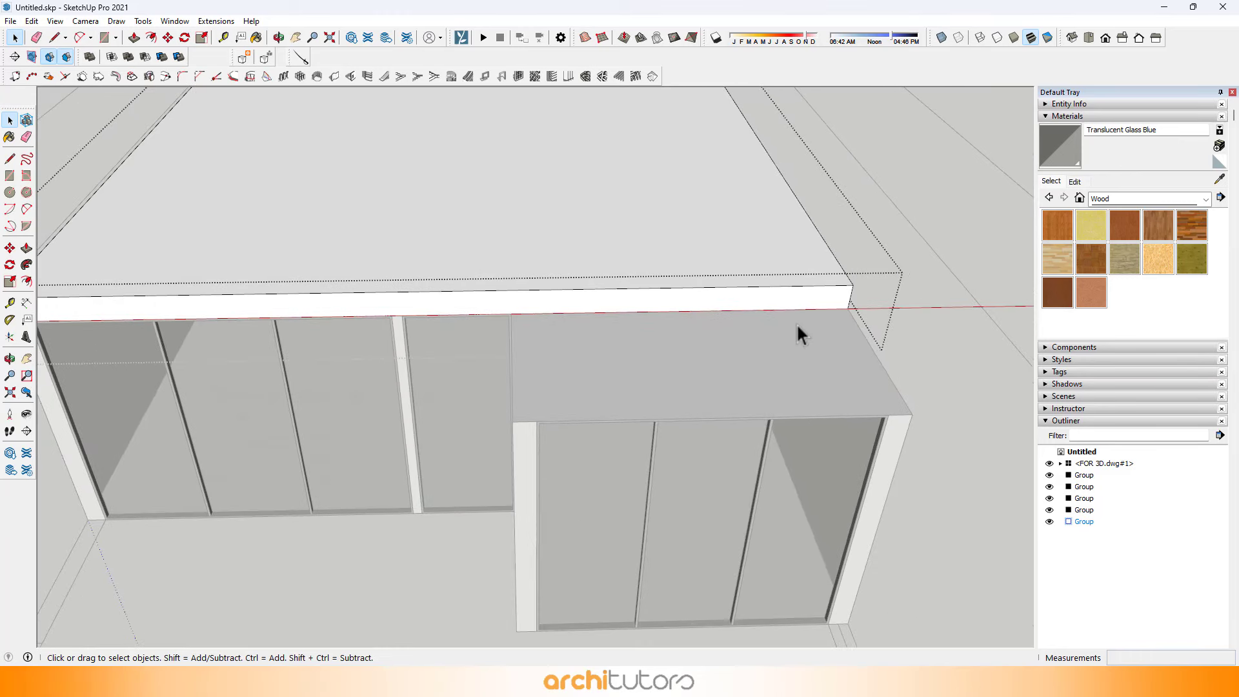
pyautogui.scroll(6, 511, 312)
pyautogui.press('l')
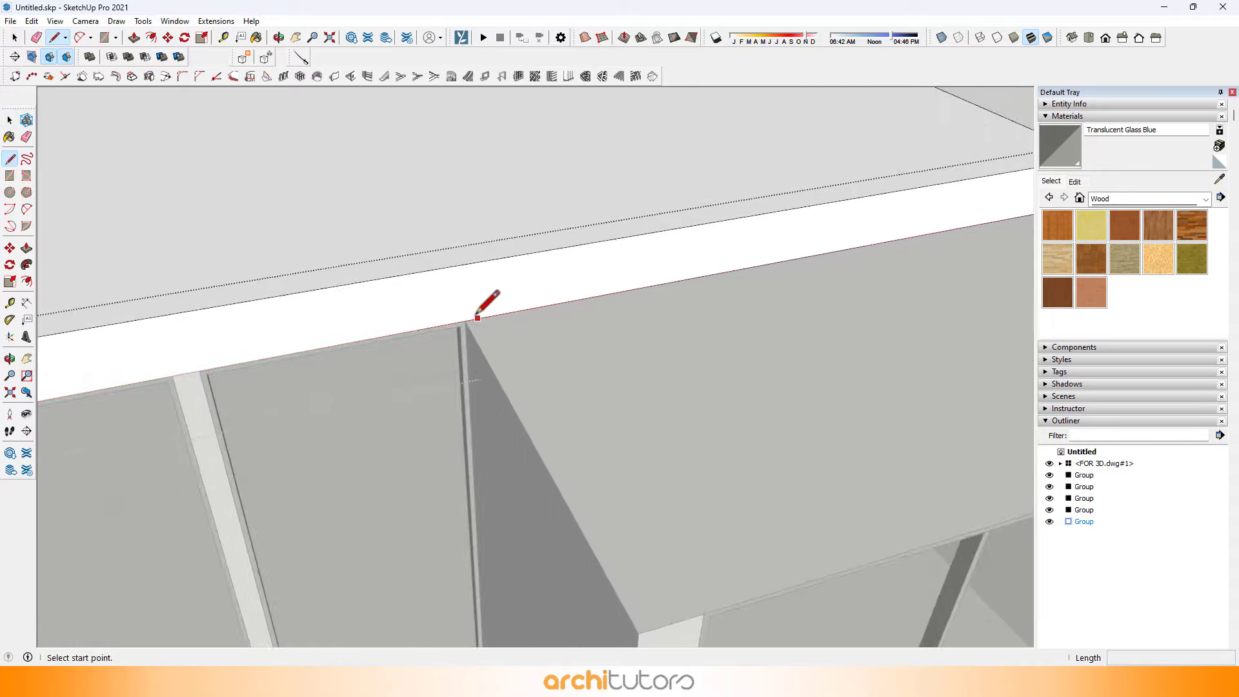
pyautogui.moveTo(476, 315); pyautogui.dragTo(545, 282, button='middle')
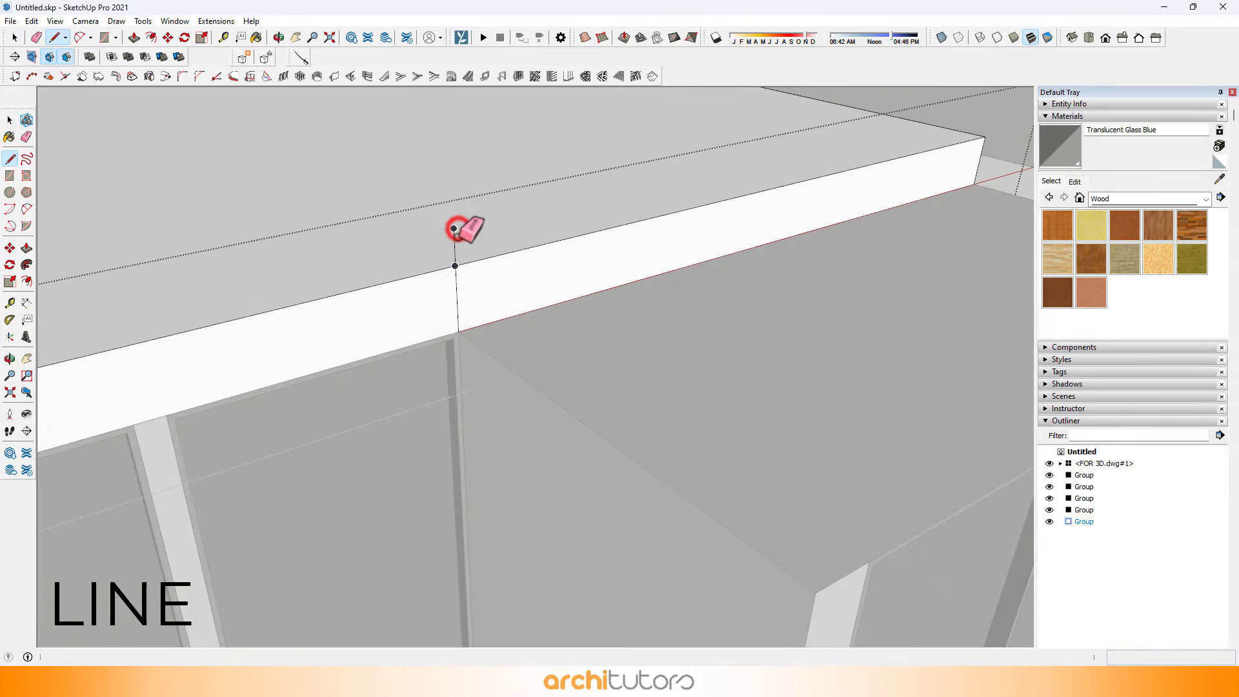
# Extend the divided slab section over the projecting front room and pull its inner side face out 4'.
pyautogui.scroll(-2, 478, 248)
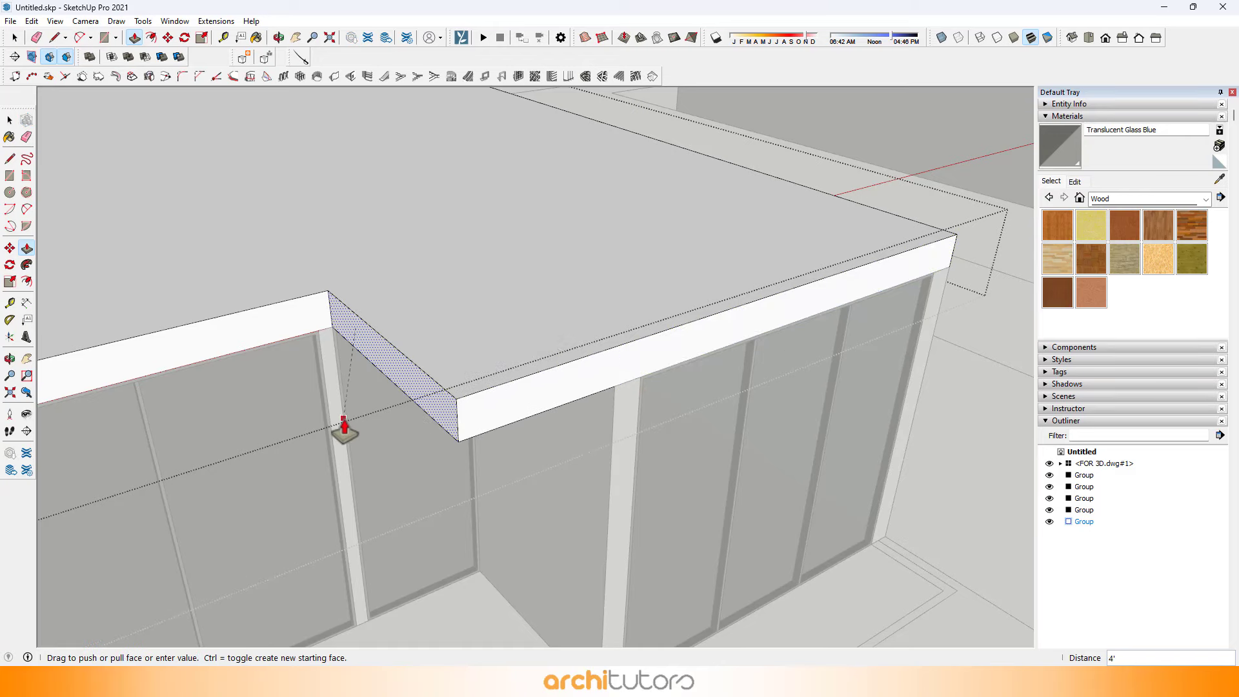
pyautogui.moveTo(344, 419); pyautogui.dragTo(326, 168, button='middle')
pyautogui.moveTo(284, 477); pyautogui.dragTo(211, 316, button='middle')
pyautogui.keyDown('shift'); pyautogui.moveTo(329, 452); pyautogui.dragTo(495, 542, button='middle'); pyautogui.keyUp('shift')
pyautogui.scroll(2, 448, 466)
pyautogui.click(446, 457)
# Close the slab group and delete the floor block with the wooden door on the next plan.
pyautogui.scroll(-4, 468, 448)
pyautogui.moveTo(493, 266); pyautogui.dragTo(525, 481, button='middle')
pyautogui.scroll(-3, 576, 424)
pyautogui.moveTo(575, 424); pyautogui.dragTo(498, 433, button='middle')
pyautogui.scroll(-2, 582, 400)
pyautogui.scroll(2, 638, 338)
pyautogui.scroll(-3, 498, 433)
pyautogui.keyDown('shift'); pyautogui.moveTo(903, 430); pyautogui.dragTo(718, 404, button='middle'); pyautogui.keyUp('shift')
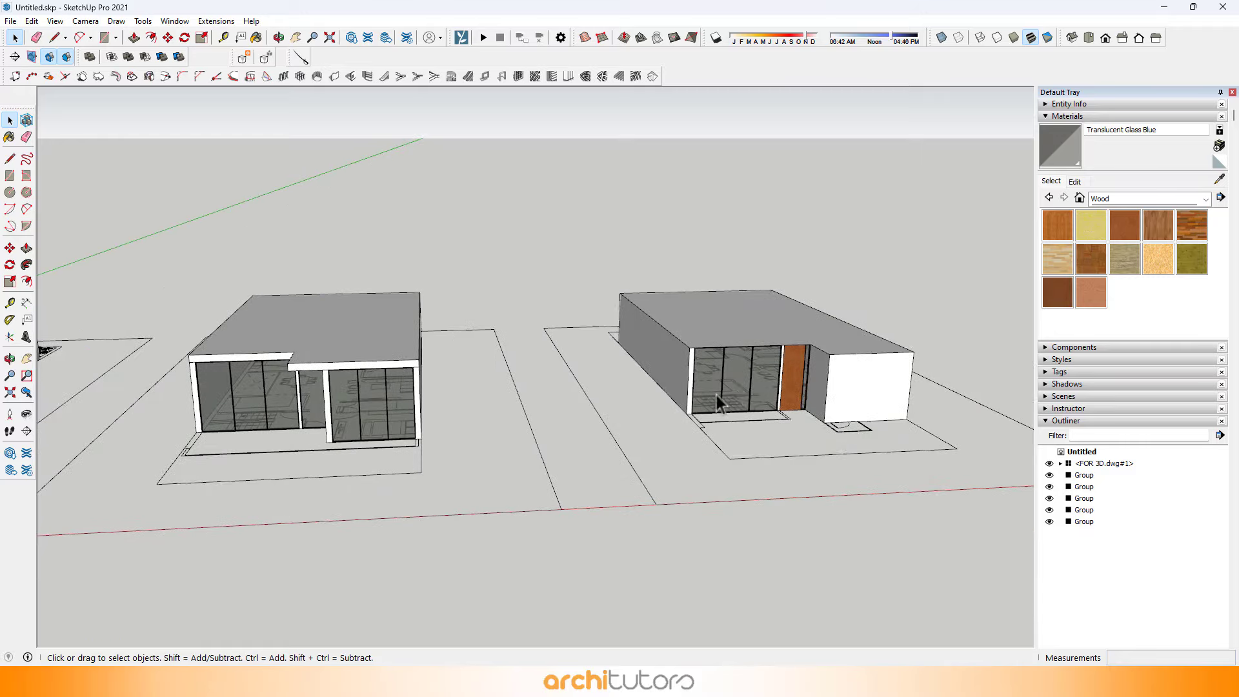
pyautogui.press('Delete')
# Copy the upper floor block without its slab onto the next plan, aligned at the projecting room's outer front corner.
pyautogui.moveTo(419, 412); pyautogui.dragTo(422, 443, button='middle')
pyautogui.scroll(2, 501, 443)
pyautogui.press('m')
pyautogui.scroll(5, 503, 475)
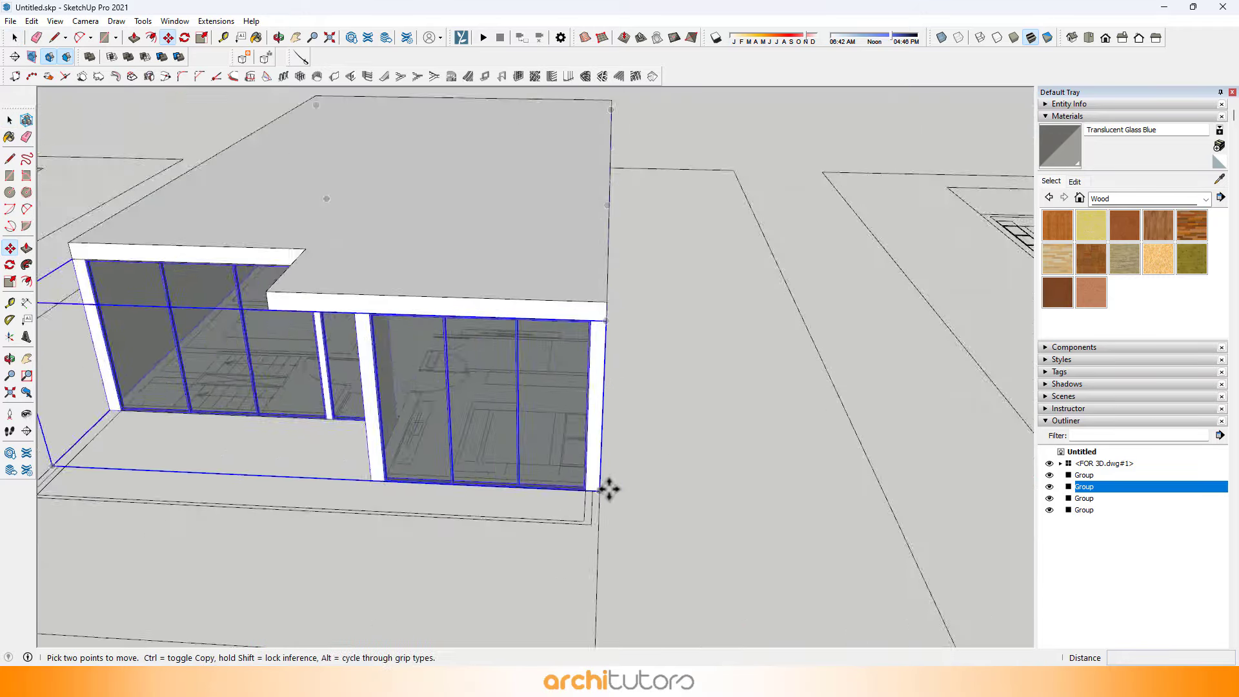
pyautogui.press('ctrl')
pyautogui.click(594, 492)
pyautogui.scroll(-7, 392, 446)
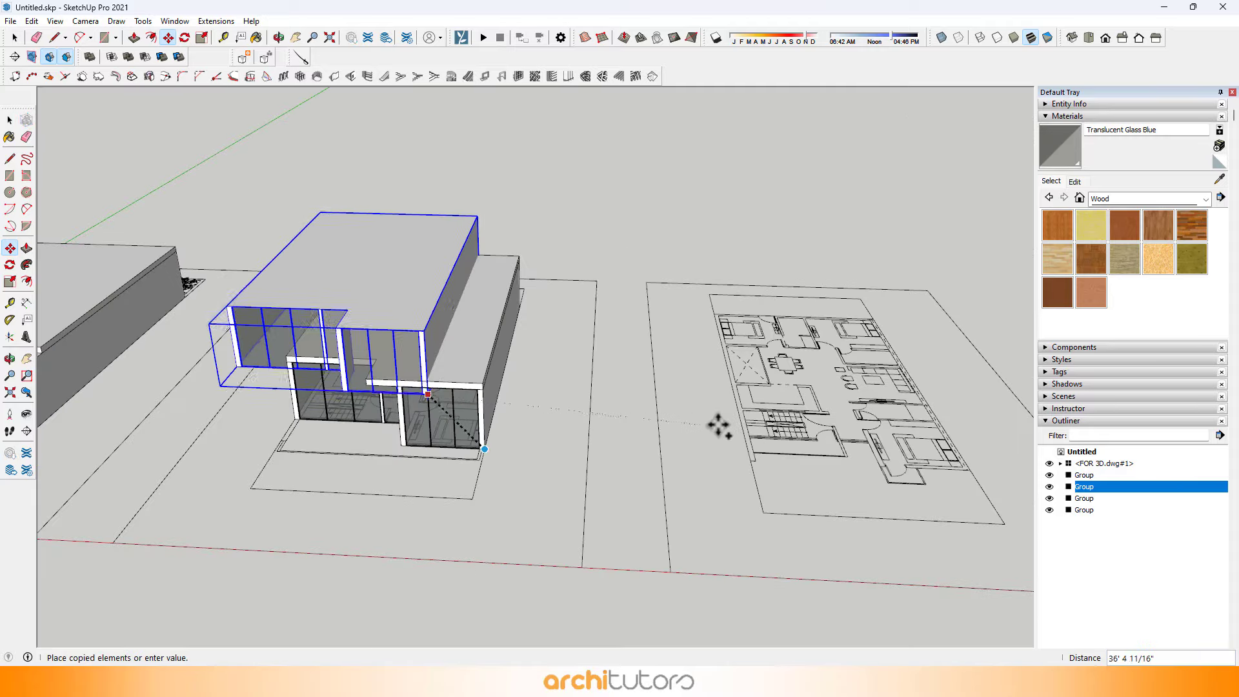
pyautogui.keyDown('shift'); pyautogui.moveTo(719, 428); pyautogui.dragTo(308, 395, button='middle'); pyautogui.keyUp('shift')
pyautogui.scroll(4, 589, 411)
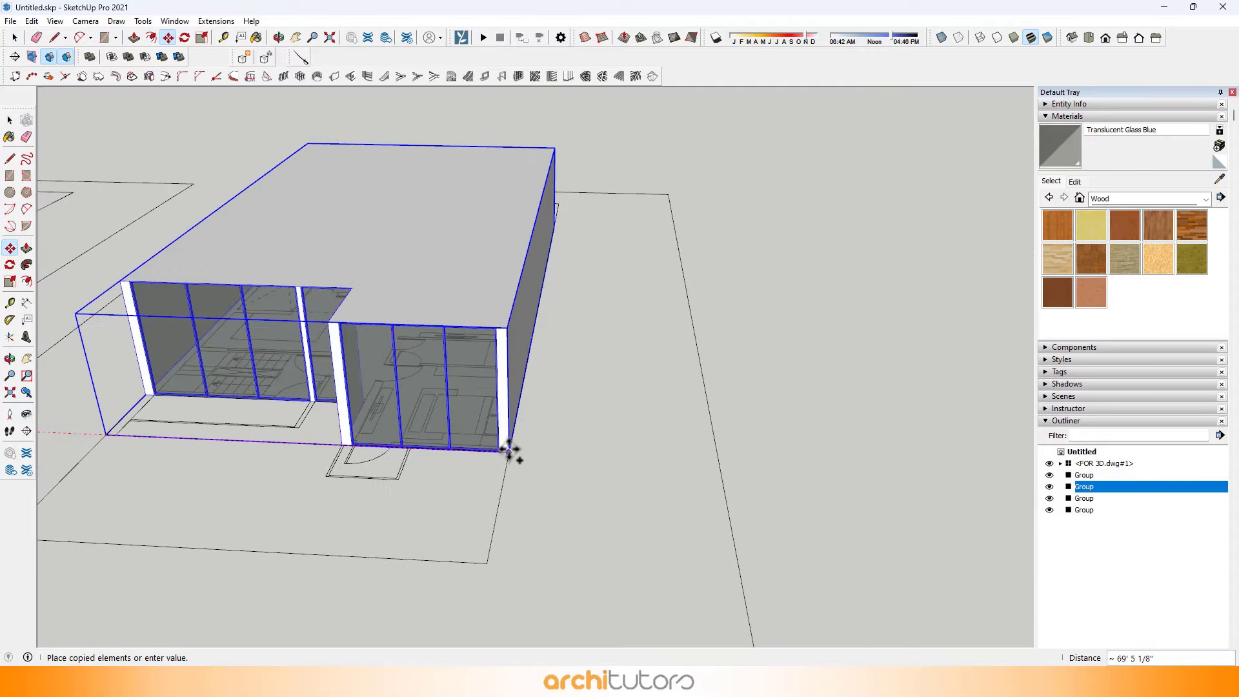
pyautogui.press('space')
# Open the copied floor block on the next plan for editing.
pyautogui.scroll(-4, 543, 445)
pyautogui.moveTo(464, 403); pyautogui.dragTo(491, 284, button='middle')
pyautogui.scroll(3, 566, 392)
pyautogui.scroll(2, 598, 389)
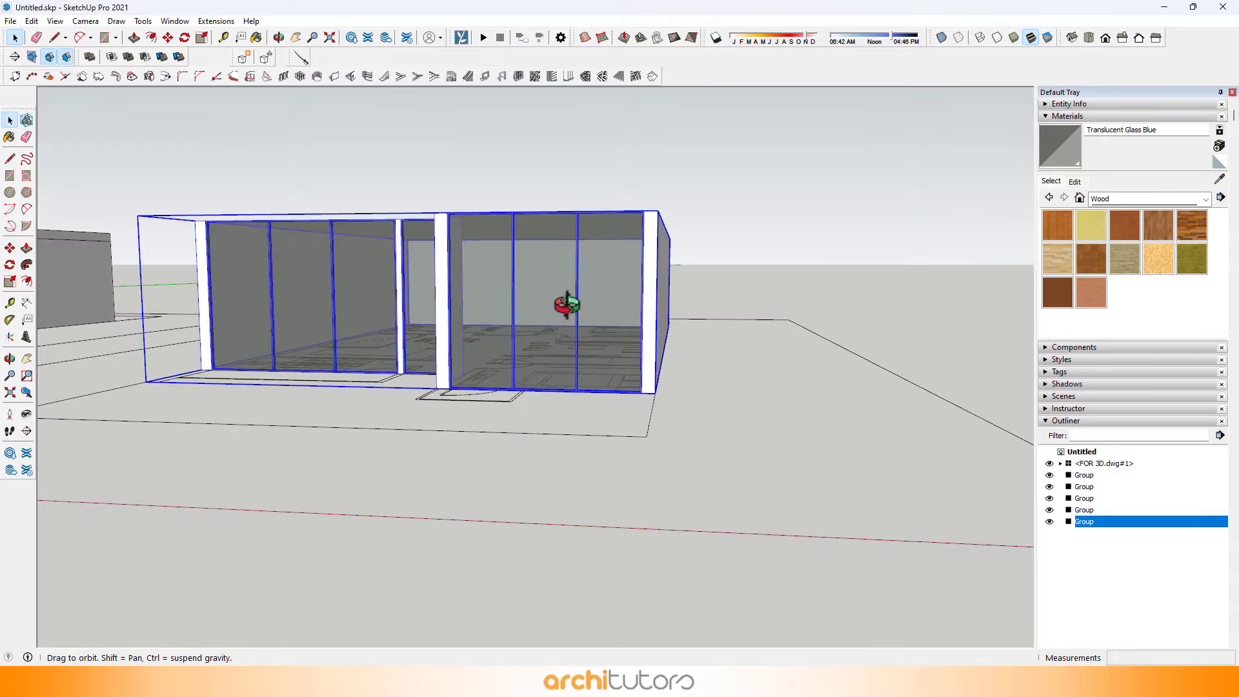
pyautogui.moveTo(567, 305); pyautogui.dragTo(710, 354, button='middle')
pyautogui.moveTo(613, 381); pyautogui.dragTo(746, 437, button='middle')
pyautogui.scroll(-4, 738, 437)
pyautogui.moveTo(599, 423); pyautogui.dragTo(824, 384, button='middle')
pyautogui.scroll(4, 853, 439)
pyautogui.doubleClick(853, 437)
# Place a horizontal guide across the projecting room's front window, below the roof edge.
pyautogui.scroll(1, 873, 426)
pyautogui.keyDown('shift'); pyautogui.moveTo(874, 426); pyautogui.dragTo(633, 455, button='middle'); pyautogui.keyUp('shift')
pyautogui.scroll(3, 579, 475)
pyautogui.scroll(4, 645, 423)
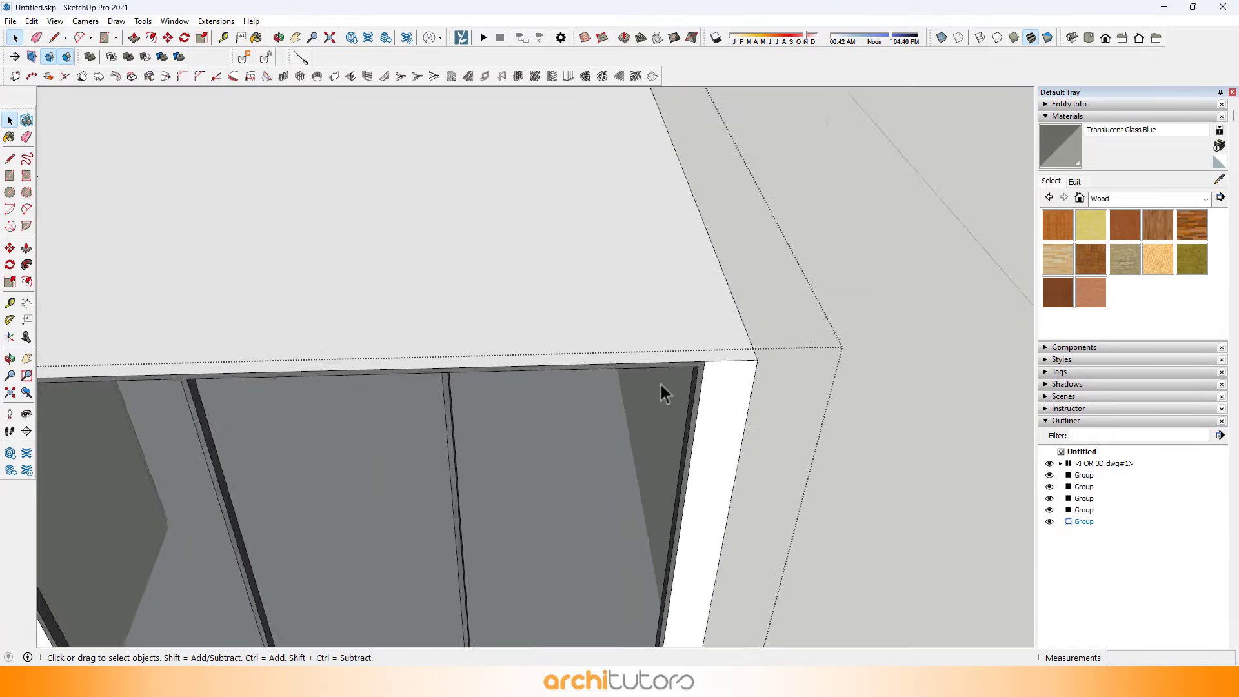
pyautogui.scroll(1, 661, 384)
pyautogui.moveTo(661, 385); pyautogui.dragTo(759, 340, button='middle')
pyautogui.scroll(-2, 697, 362)
pyautogui.keyDown('shift'); pyautogui.moveTo(554, 276); pyautogui.dragTo(713, 322, button='middle'); pyautogui.keyUp('shift')
pyautogui.scroll(-2, 713, 322)
pyautogui.moveTo(703, 349); pyautogui.dragTo(576, 449, button='middle')
pyautogui.moveTo(507, 413); pyautogui.dragTo(751, 355, button='middle')
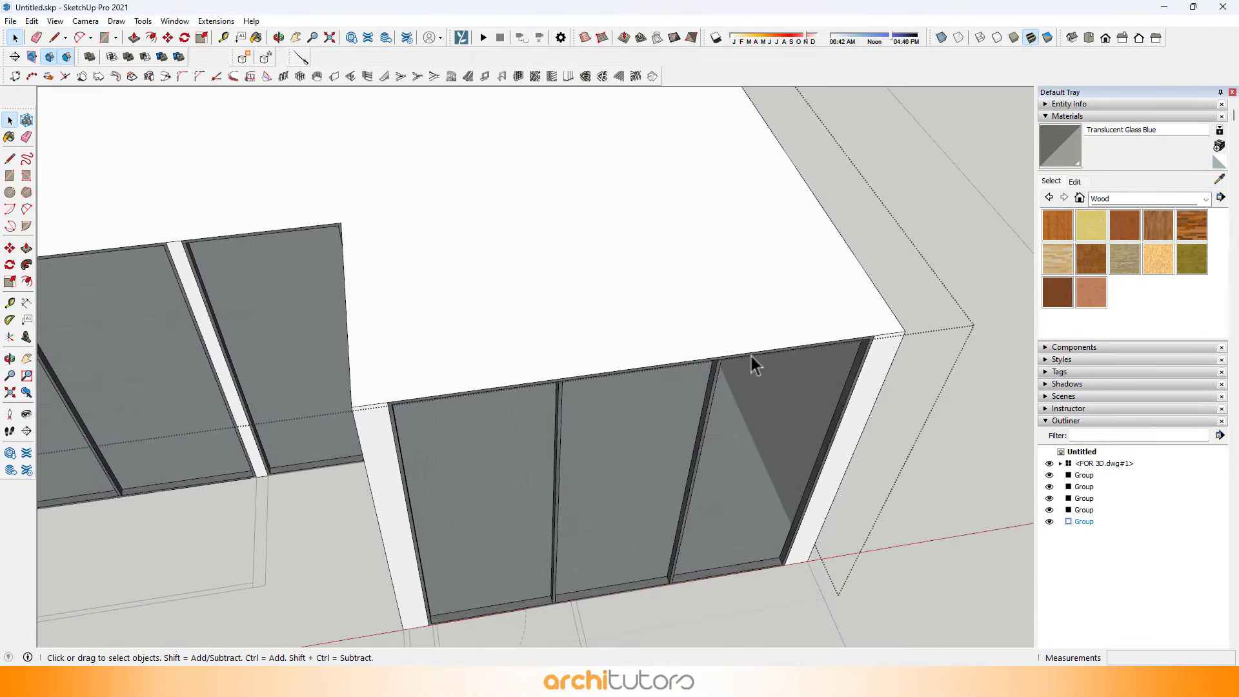
pyautogui.moveTo(863, 321); pyautogui.dragTo(894, 283, button='middle')
pyautogui.scroll(2, 893, 283)
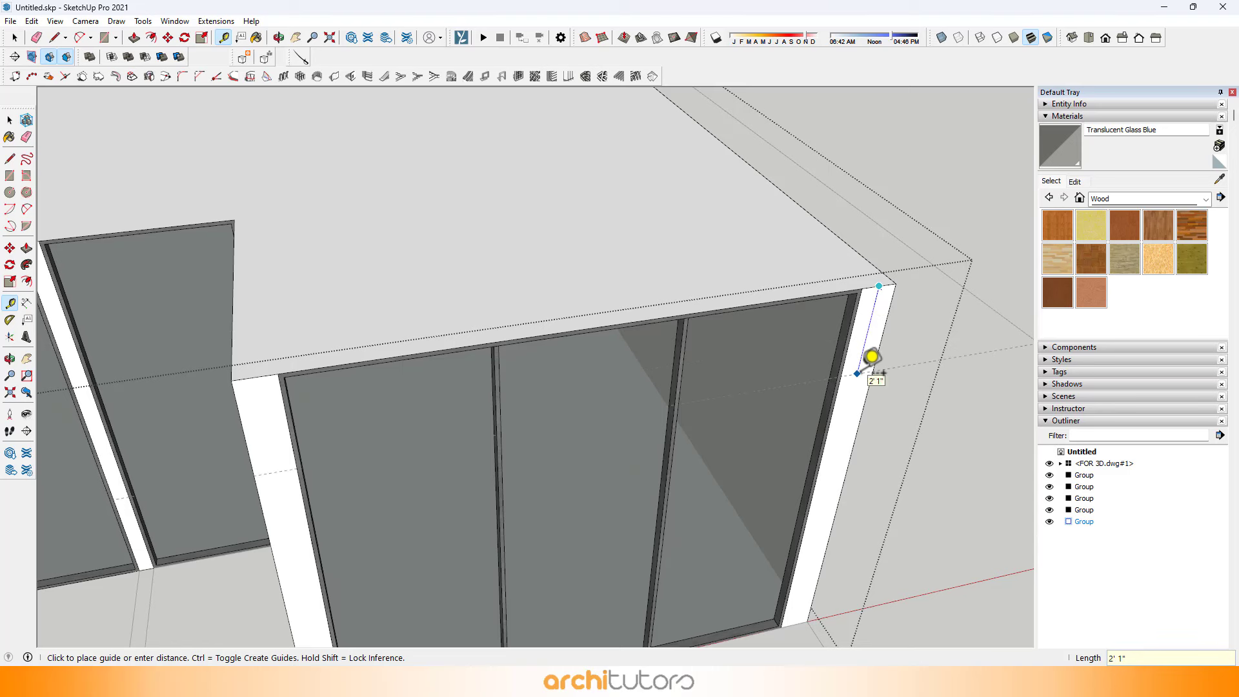
pyautogui.moveTo(871, 357); pyautogui.dragTo(850, 202, button='middle')
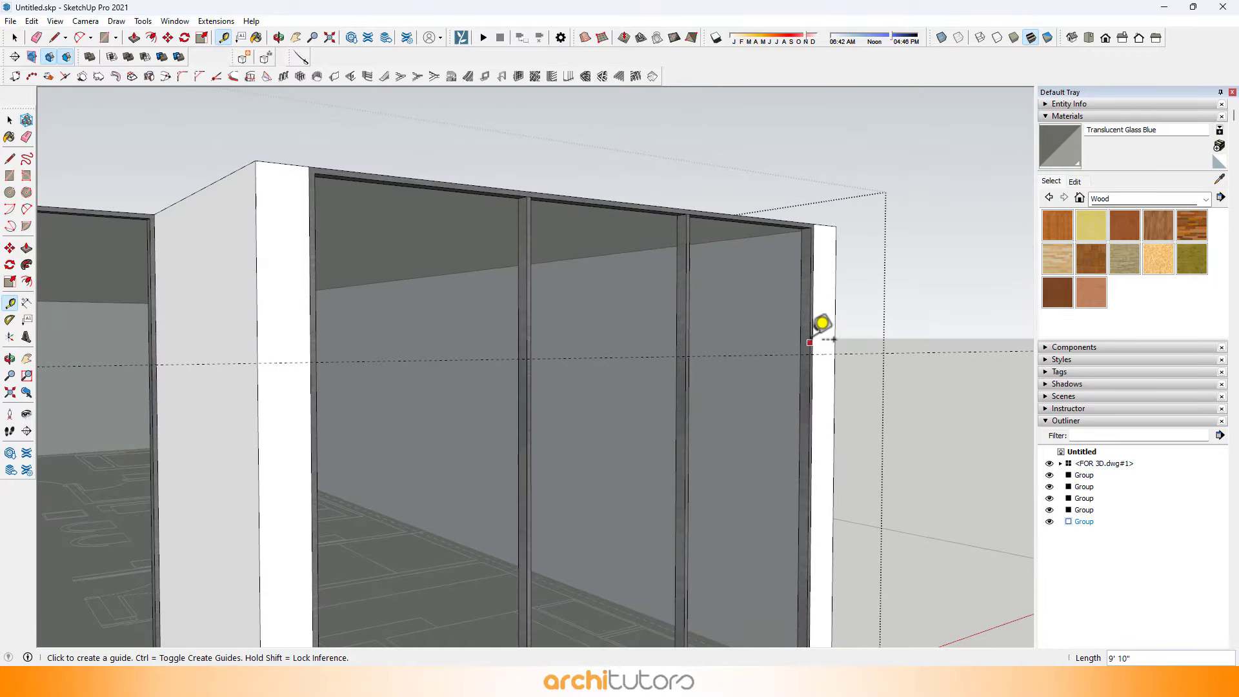
# Push/Pull the top frame face of the outermost window panel down to the guide and extend it a further 1".
pyautogui.moveTo(821, 324); pyautogui.dragTo(816, 214, button='middle')
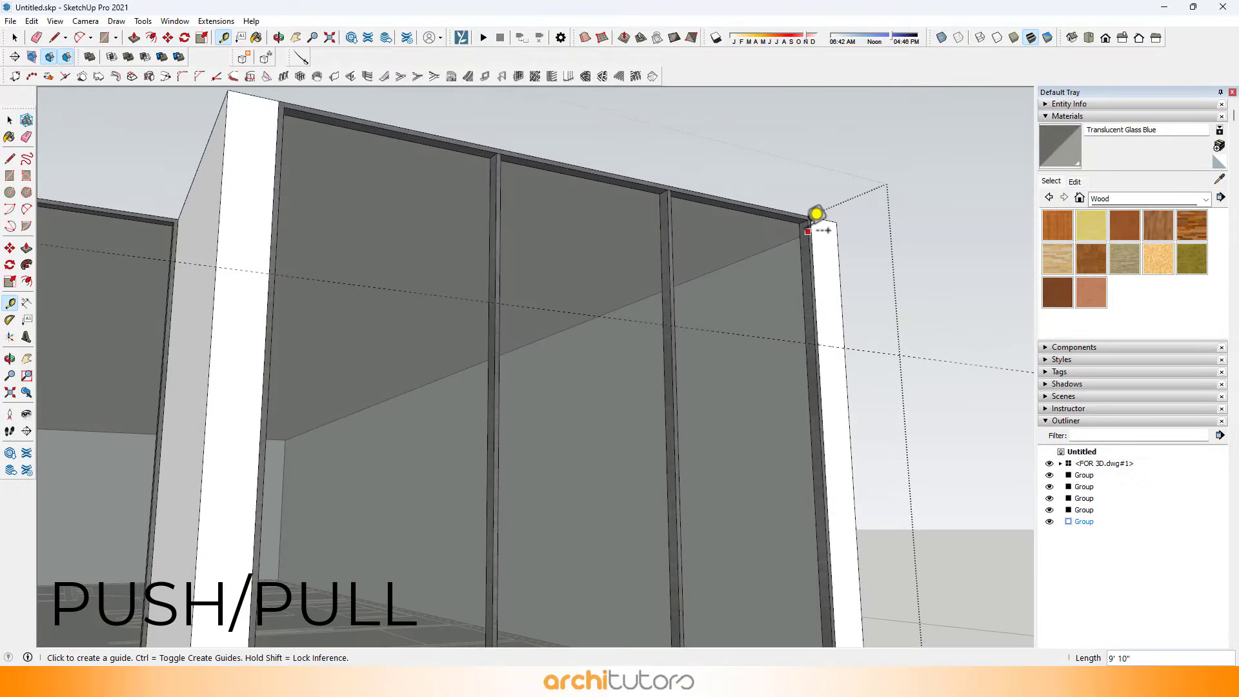
pyautogui.scroll(3, 816, 213)
pyautogui.press('p')
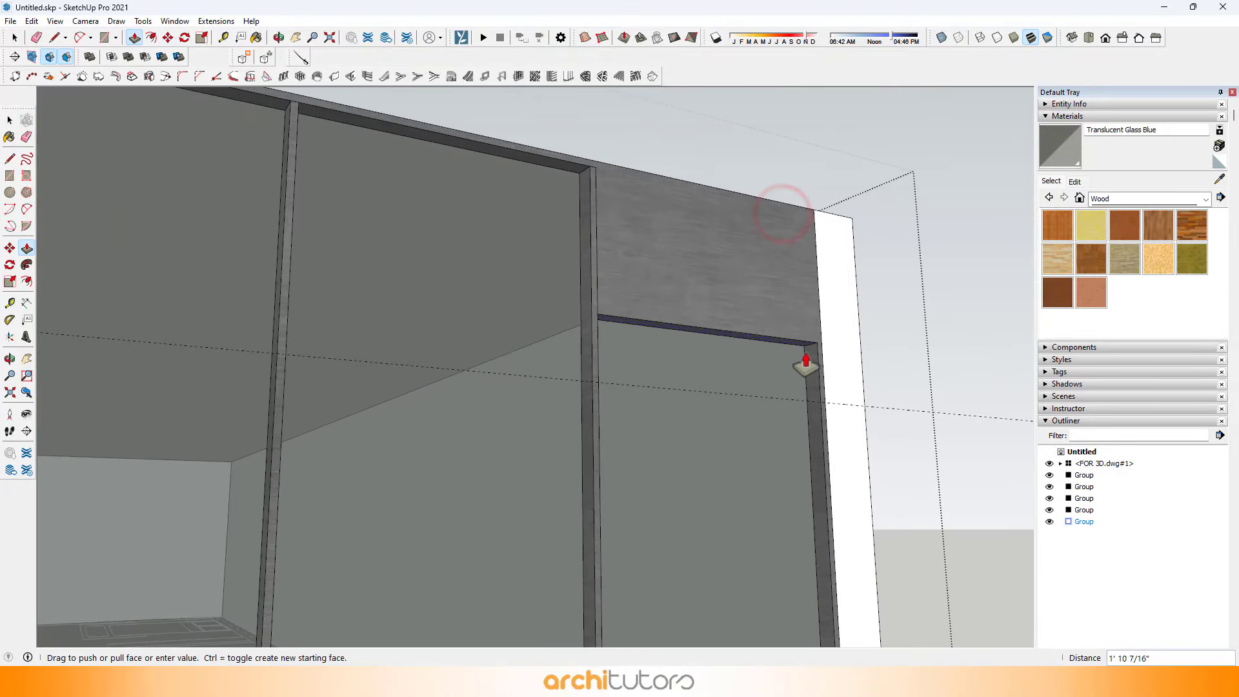
pyautogui.scroll(2, 800, 416)
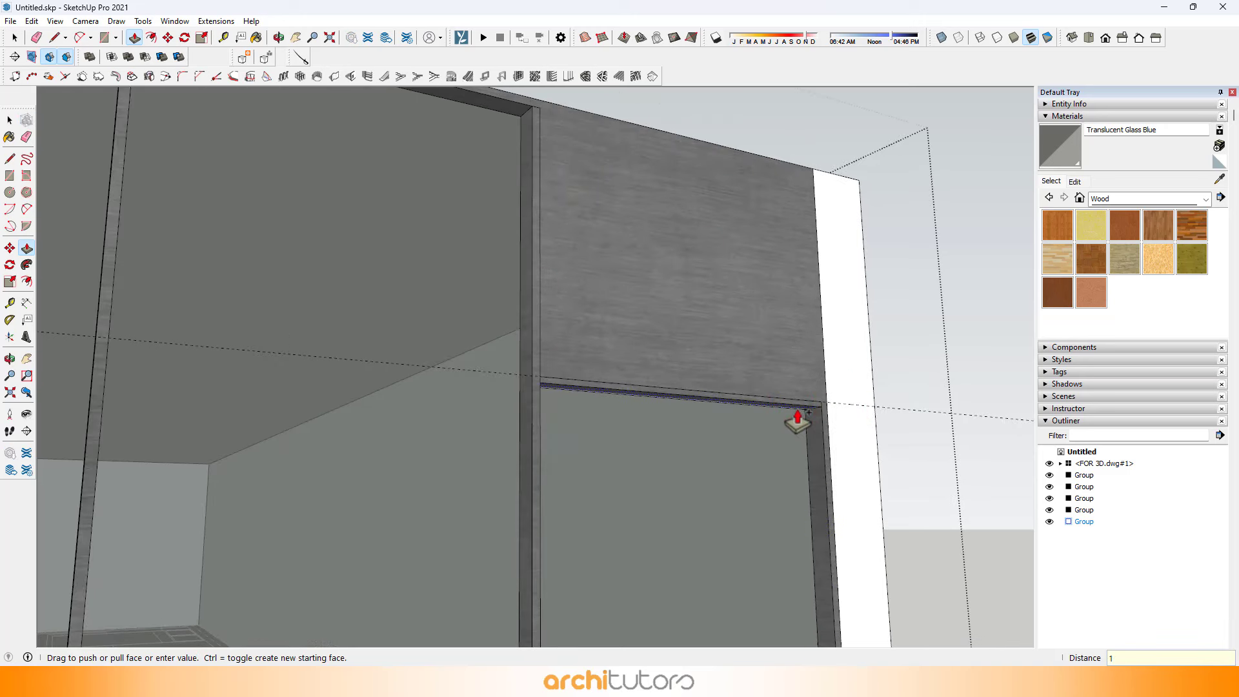
# Lower the top frame faces of the other two window panels to the guide and extend them a further 1".
pyautogui.moveTo(763, 398); pyautogui.dragTo(510, 178, button='middle')
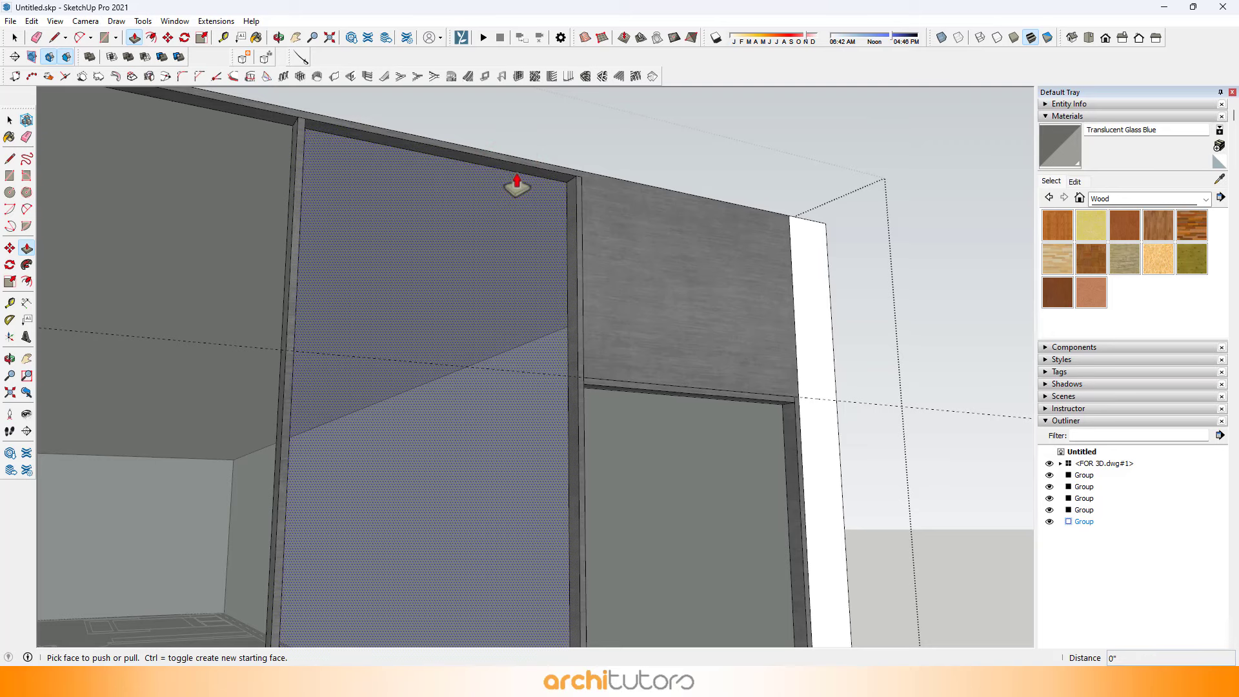
pyautogui.click(511, 184)
pyautogui.click(633, 381)
pyautogui.keyDown('shift'); pyautogui.moveTo(655, 345); pyautogui.dragTo(861, 392, button='middle'); pyautogui.keyUp('shift')
pyautogui.doubleClick(485, 159)
pyautogui.moveTo(473, 198); pyautogui.dragTo(490, 421, button='middle')
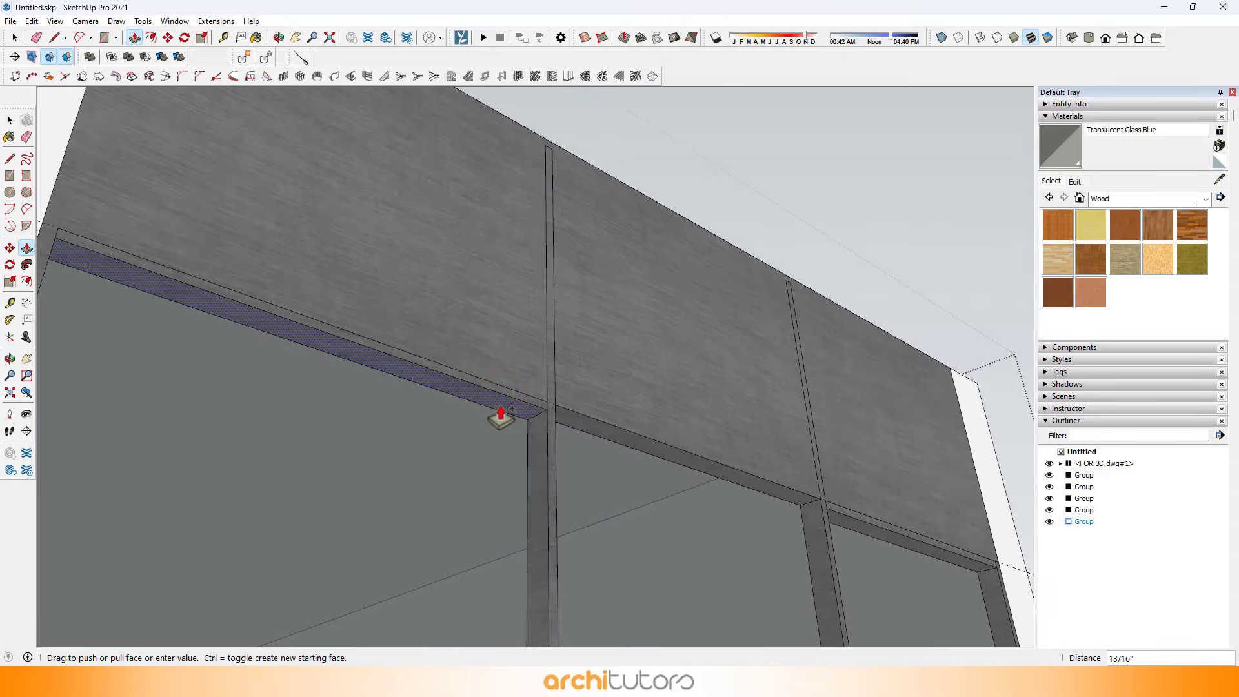
pyautogui.click(590, 426)
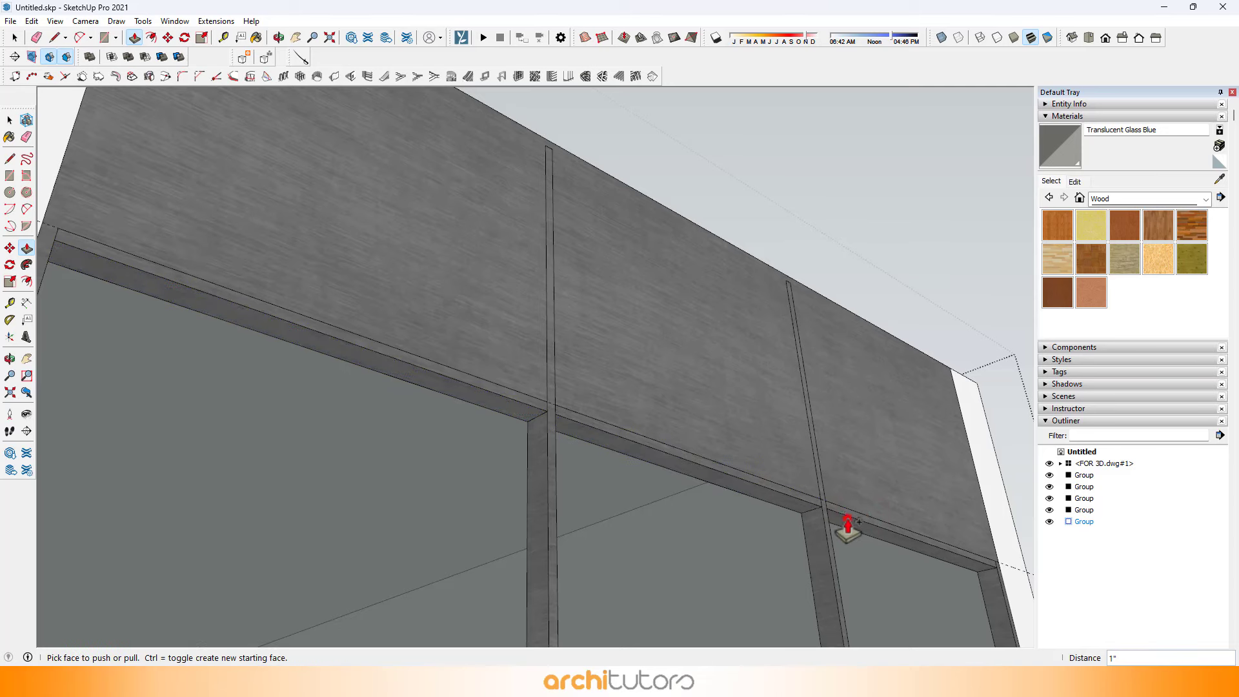
# Erase the leftover frame and mullion edges on the wall band above the lowered windows.
pyautogui.moveTo(848, 520)
pyautogui.mouseDown(button='middle')
pyautogui.moveTo(429, 533)
pyautogui.moveTo(471, 477)
pyautogui.mouseUp(button='middle')
pyautogui.scroll(-4, 474, 467)
pyautogui.moveTo(729, 477); pyautogui.dragTo(610, 539, button='middle')
pyautogui.press('e')
pyautogui.moveTo(713, 516)
pyautogui.keyDown('shift'); pyautogui.mouseDown(button='middle')
pyautogui.moveTo(753, 444)
pyautogui.moveTo(659, 413)
pyautogui.mouseUp(button='middle'); pyautogui.keyUp('shift')
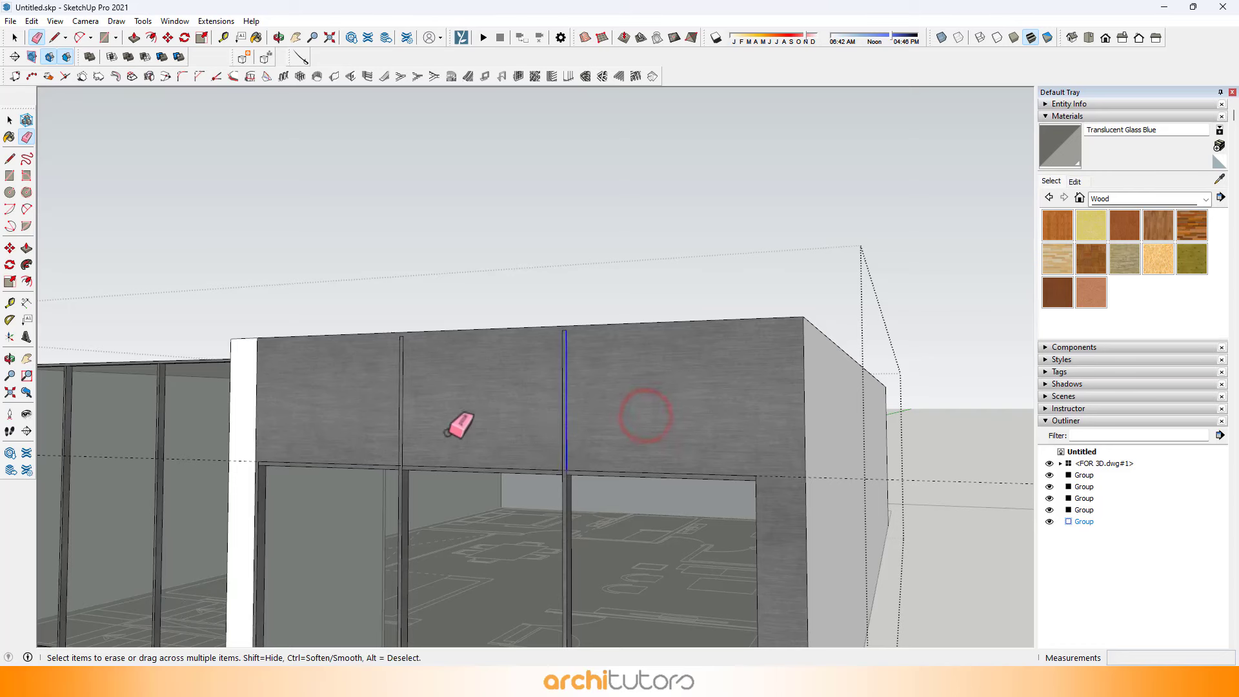
pyautogui.click(258, 428)
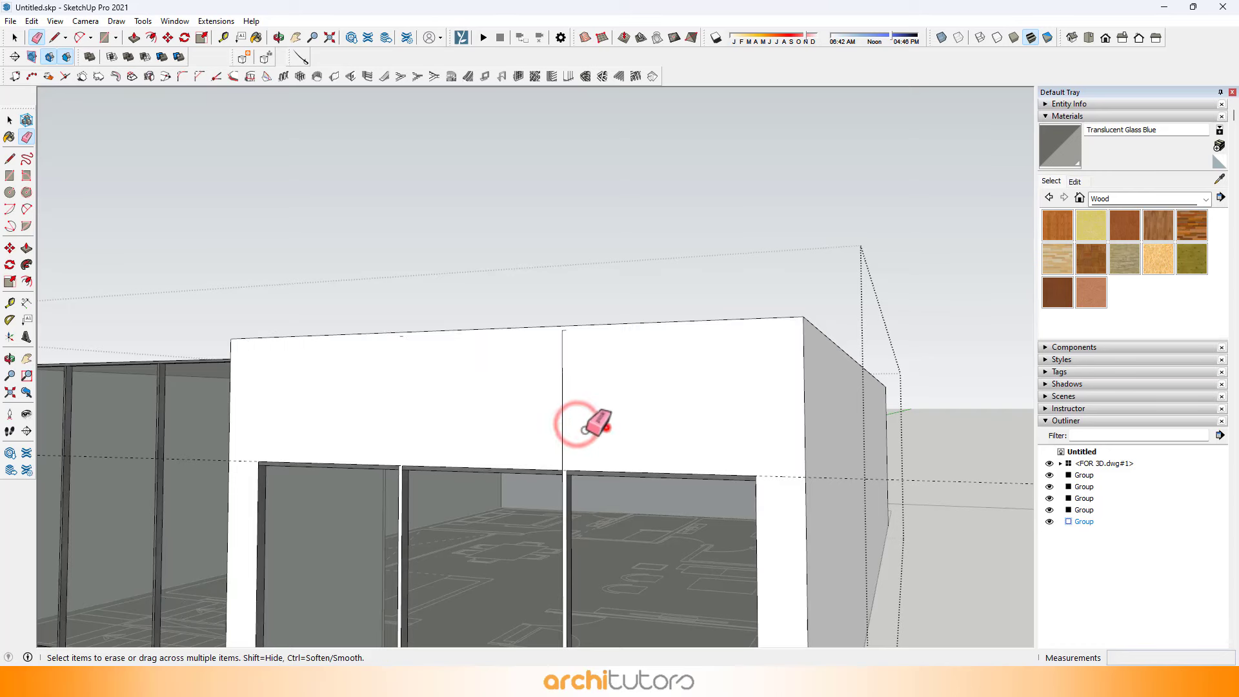
pyautogui.moveTo(624, 461)
pyautogui.mouseDown(button='middle')
pyautogui.moveTo(705, 395)
pyautogui.moveTo(493, 343)
pyautogui.mouseUp(button='middle')
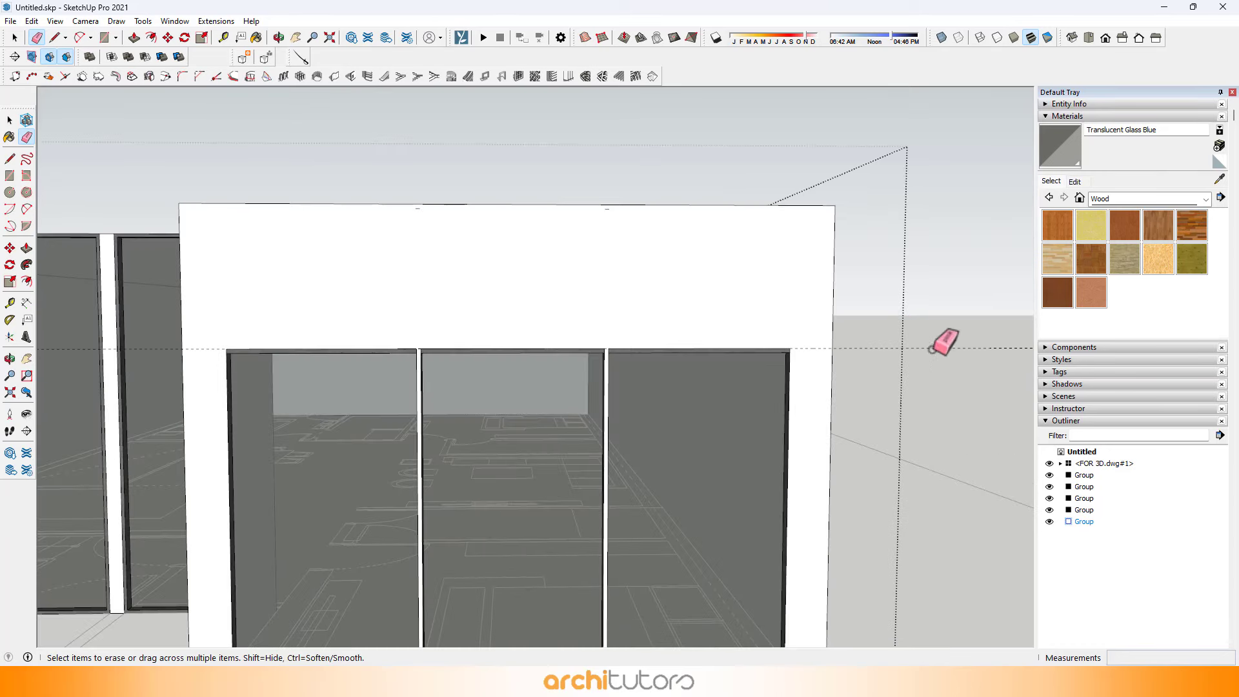
# Draw a line along the window head across both mullion tops to separate them from the wall, and delete the guide.
pyautogui.moveTo(383, 352); pyautogui.dragTo(684, 354, button='middle')
pyautogui.scroll(5, 442, 341)
pyautogui.moveTo(438, 340); pyautogui.dragTo(414, 306, button='middle')
pyautogui.scroll(-2, 415, 308)
pyautogui.press('l')
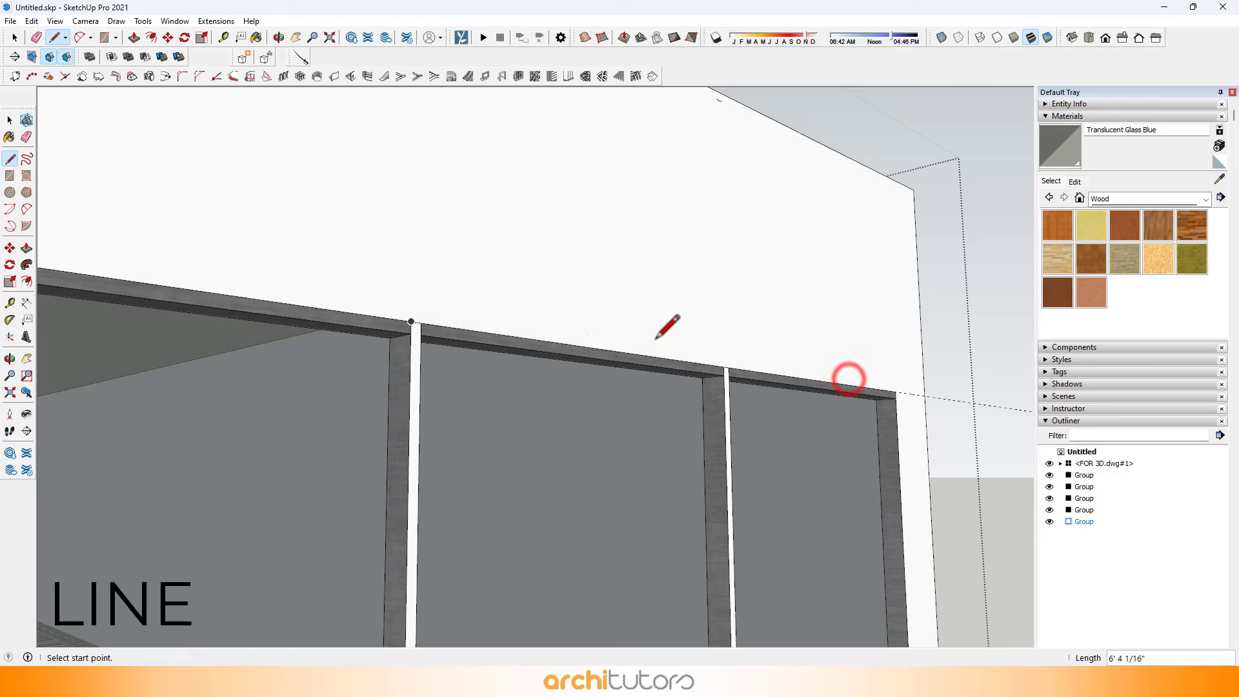
pyautogui.moveTo(655, 338); pyautogui.dragTo(505, 320, button='middle')
pyautogui.scroll(2, 362, 340)
pyautogui.scroll(-2, 584, 327)
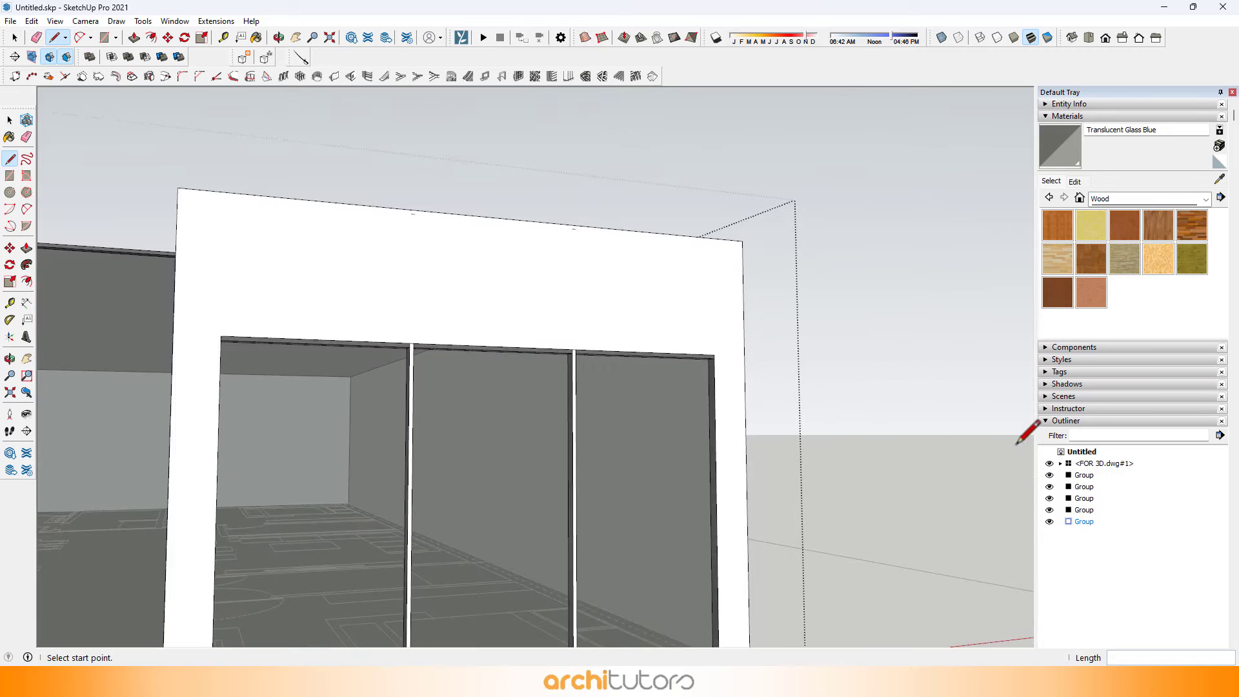
# Sample Aluminum from the window's top frame, paint both white mullions with it and close the floor group.
pyautogui.scroll(-2, 887, 436)
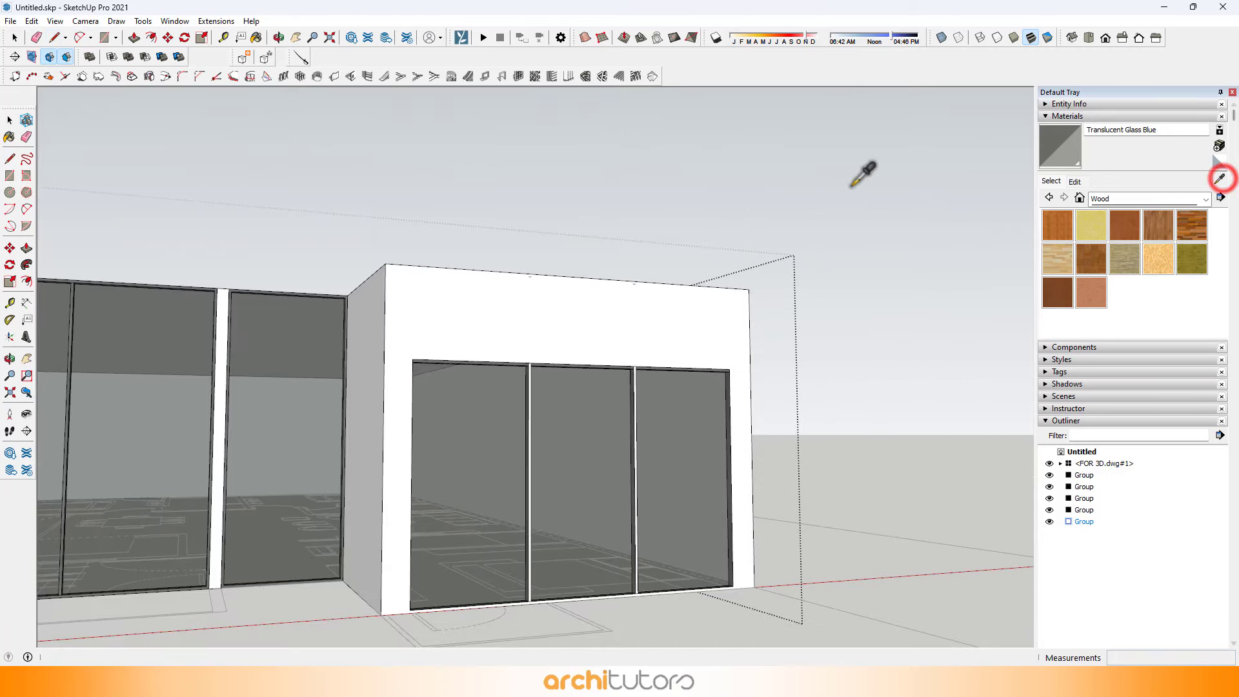
pyautogui.scroll(6, 338, 409)
pyautogui.click(803, 381)
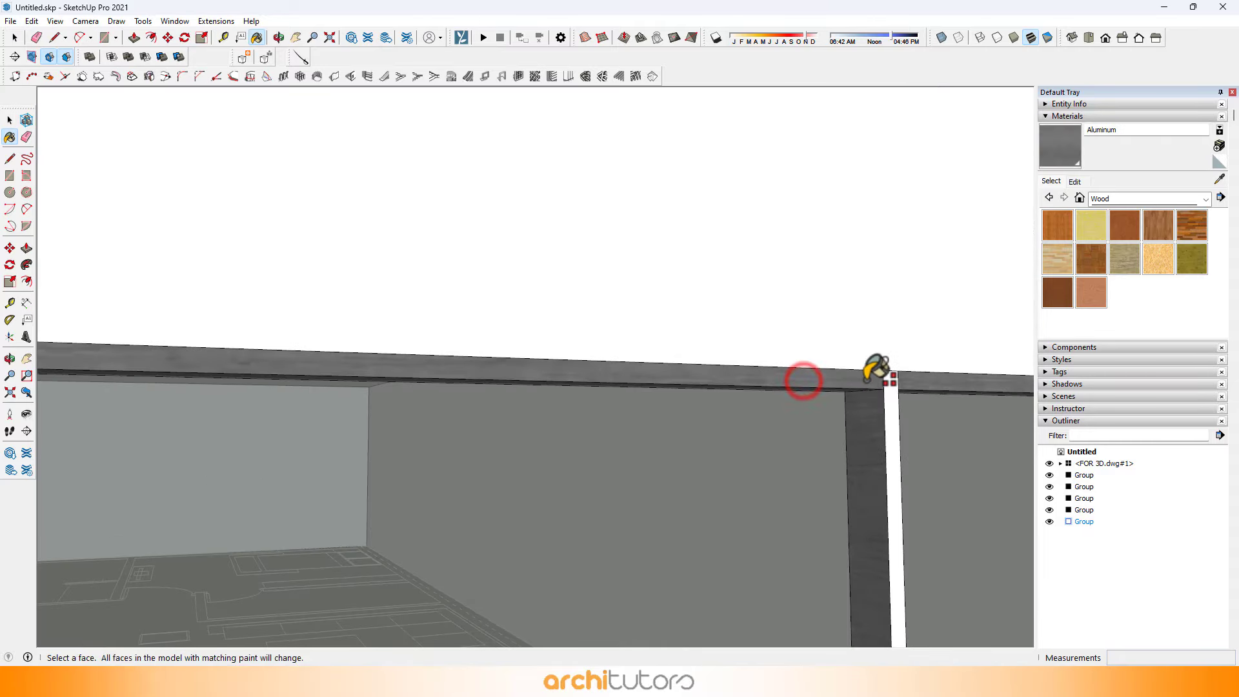
pyautogui.keyDown('shift'); pyautogui.moveTo(867, 380); pyautogui.dragTo(510, 368, button='middle'); pyautogui.keyUp('shift')
pyautogui.click(502, 373)
pyautogui.scroll(-2, 502, 373)
pyautogui.moveTo(810, 382)
pyautogui.keyDown('shift'); pyautogui.mouseDown(button='middle')
pyautogui.moveTo(631, 379)
pyautogui.moveTo(452, 485)
pyautogui.moveTo(348, 387)
pyautogui.moveTo(467, 298)
pyautogui.moveTo(591, 376)
pyautogui.moveTo(680, 407)
pyautogui.moveTo(752, 404)
pyautogui.moveTo(636, 420)
pyautogui.mouseUp(button='middle'); pyautogui.keyUp('shift')
pyautogui.scroll(2, 631, 379)
pyautogui.scroll(-5, 348, 387)
pyautogui.scroll(-4, 636, 421)
pyautogui.press('space')
pyautogui.scroll(-2, 537, 390)
pyautogui.press('Escape')
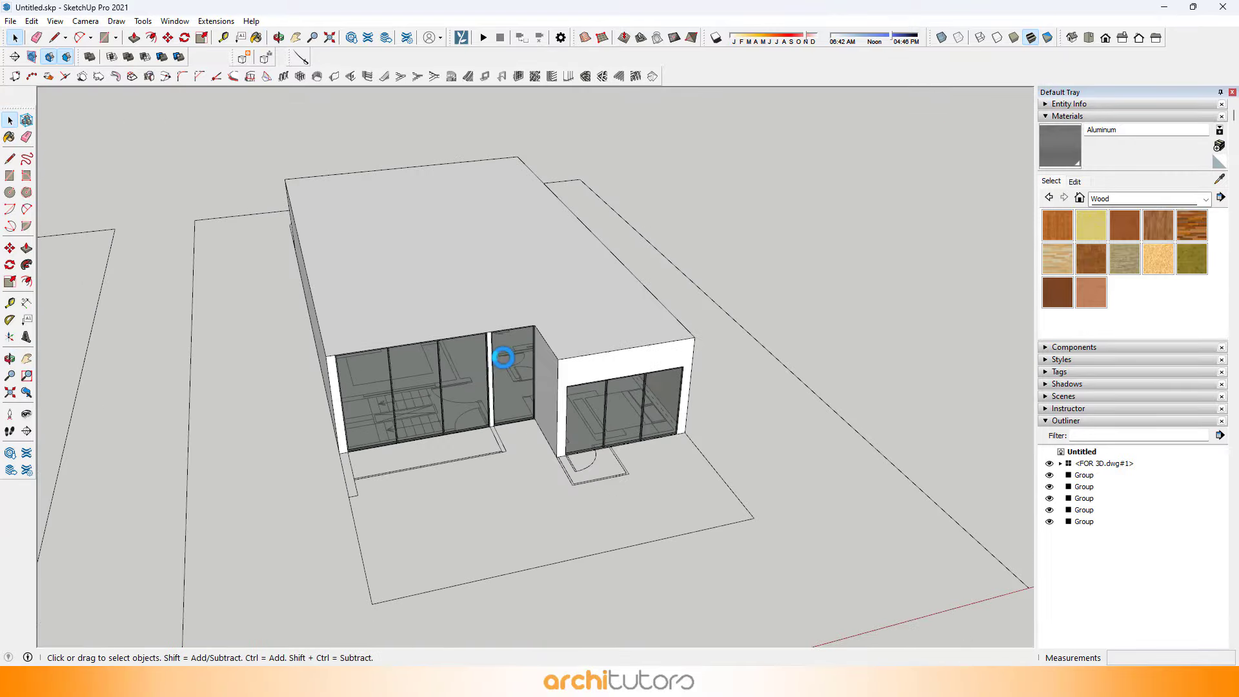
pyautogui.scroll(-2, 455, 343)
pyautogui.moveTo(456, 343); pyautogui.dragTo(584, 393, button='middle')
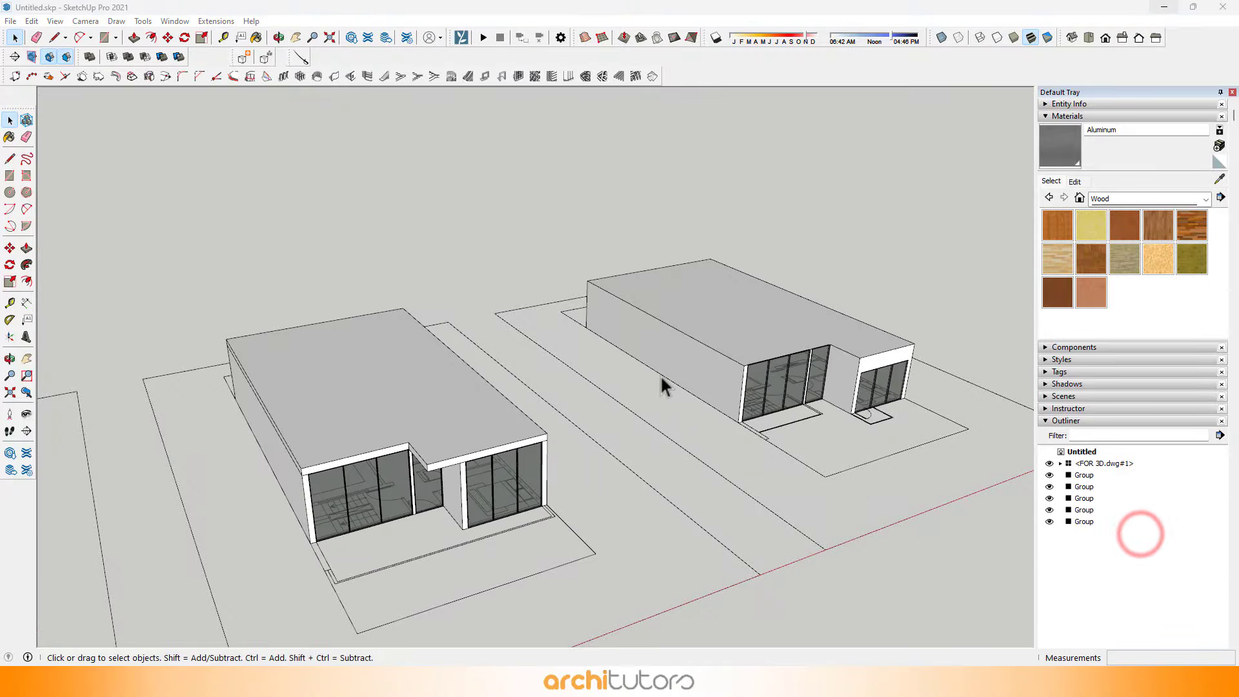
# Copy the roof slab of the middle floor block onto the top floor block, aligning the blocks' bottom front corners.
pyautogui.moveTo(665, 386); pyautogui.dragTo(395, 403, button='middle')
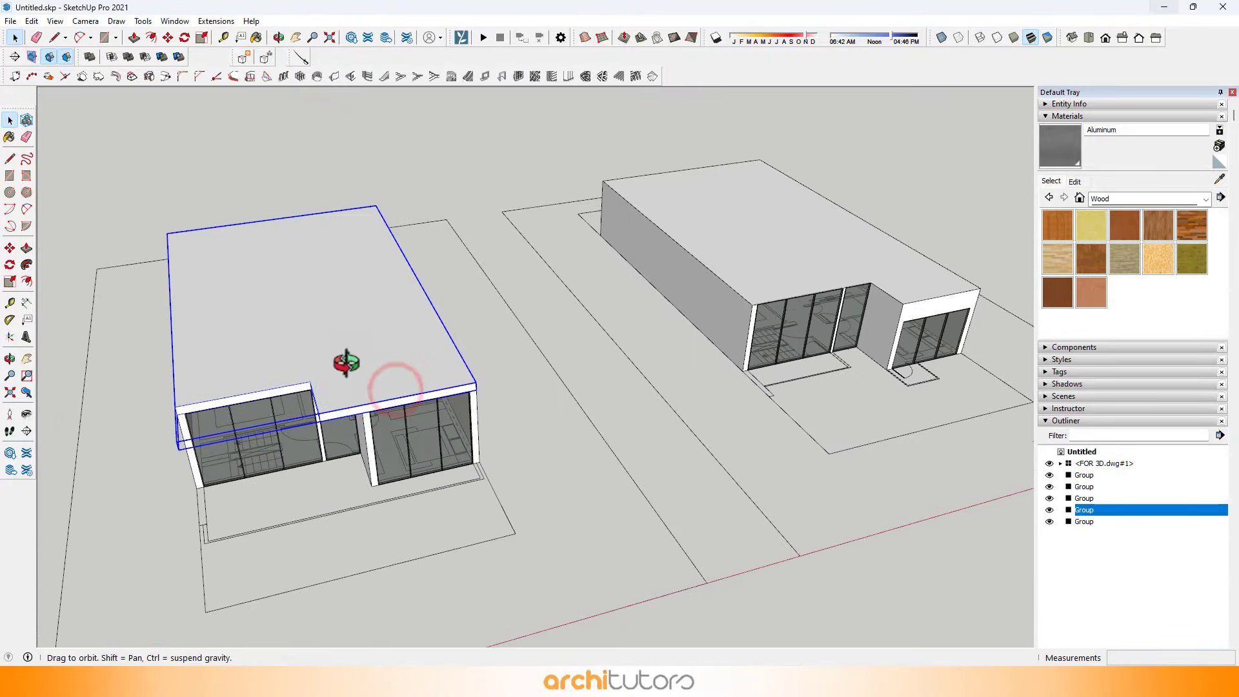
pyautogui.press('m')
pyautogui.scroll(6, 487, 465)
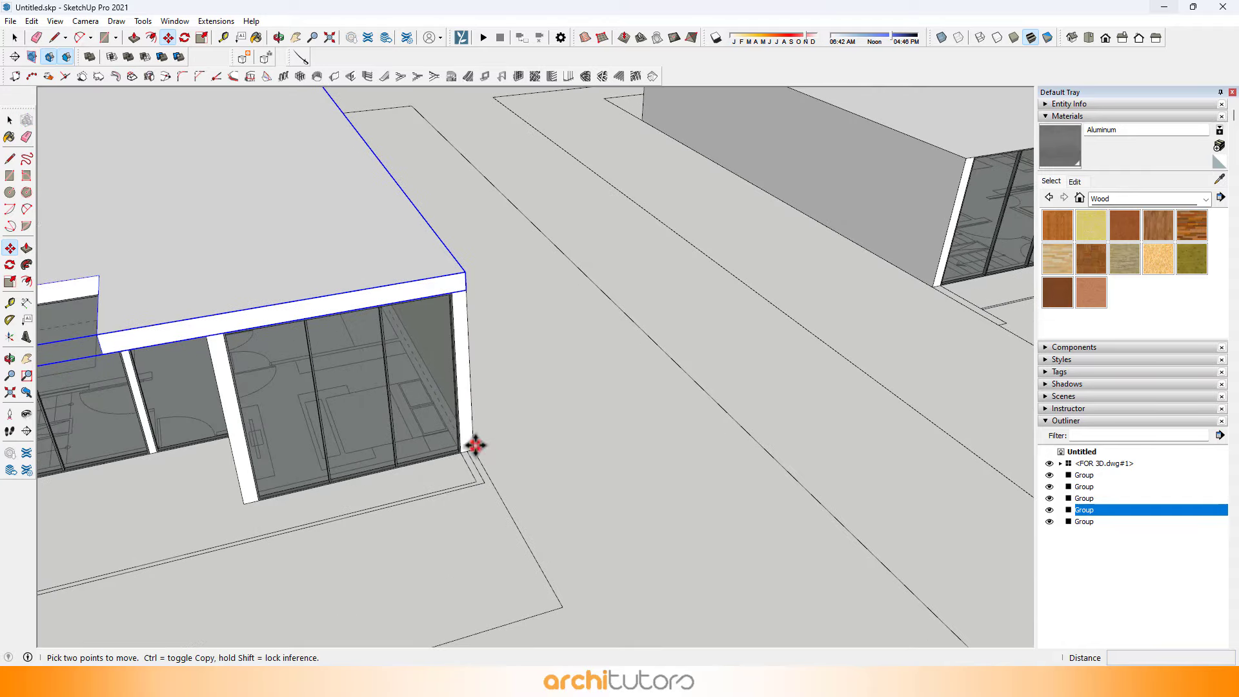
pyautogui.click(475, 445)
pyautogui.press('ctrl')
pyautogui.scroll(-6, 476, 445)
pyautogui.keyDown('shift'); pyautogui.moveTo(824, 356); pyautogui.dragTo(454, 304, button='middle'); pyautogui.keyUp('shift')
pyautogui.scroll(4, 650, 381)
pyautogui.click(650, 392)
pyautogui.scroll(-4, 636, 400)
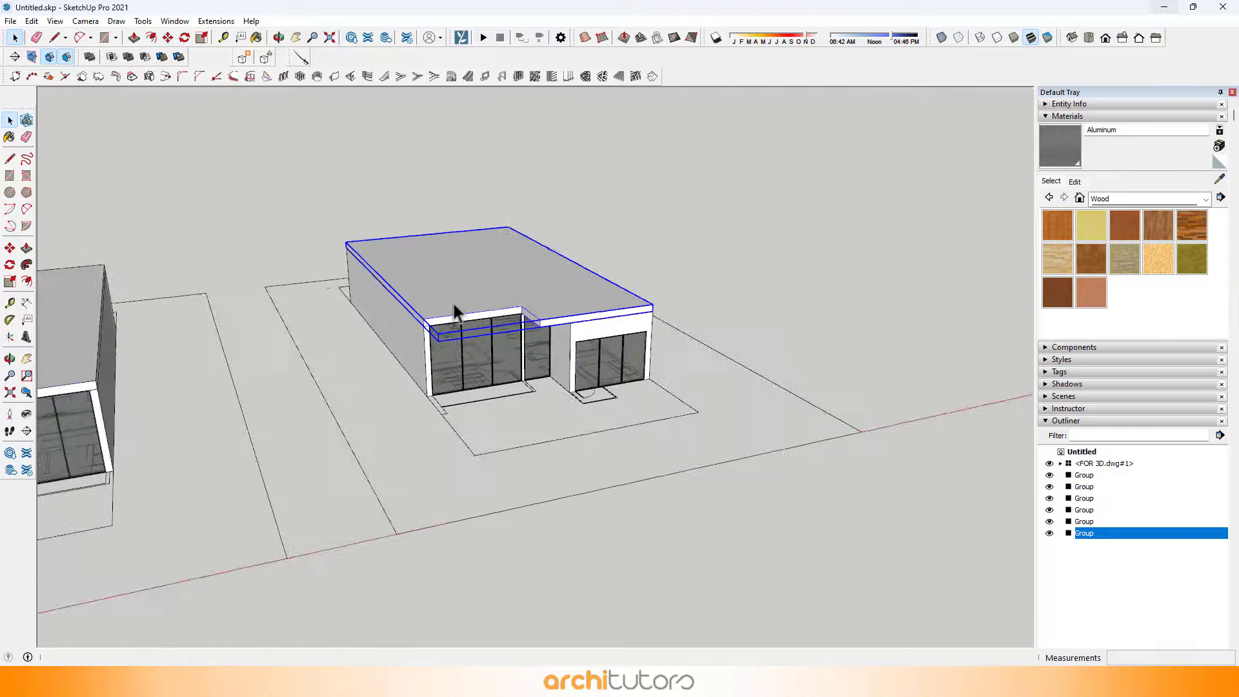
# Select the top floor block together with its copied slab and move them onto the middle floor's slab at the front corner.
pyautogui.scroll(5, 431, 370)
pyautogui.keyDown('shift'); pyautogui.click(431, 370); pyautogui.keyUp('shift')
pyautogui.scroll(-4, 431, 370)
pyautogui.moveTo(431, 370); pyautogui.dragTo(484, 409, button='middle')
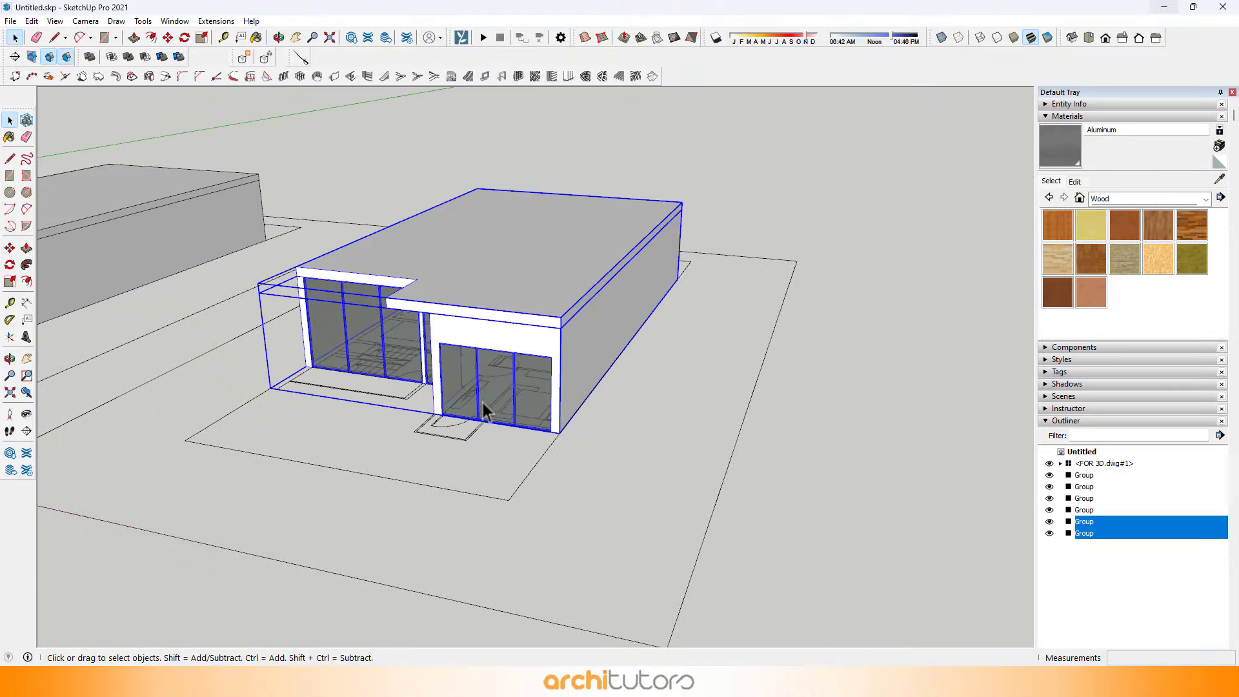
pyautogui.scroll(4, 556, 435)
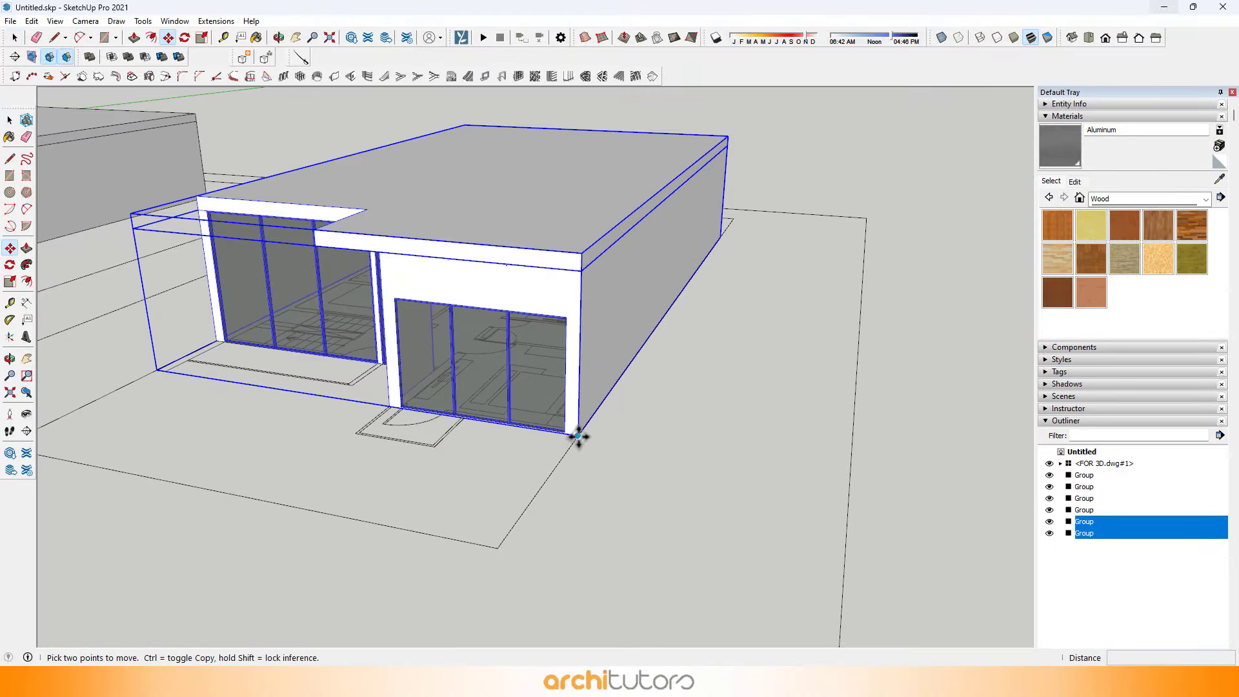
pyautogui.click(578, 436)
pyautogui.scroll(-5, 578, 436)
pyautogui.scroll(5, 443, 327)
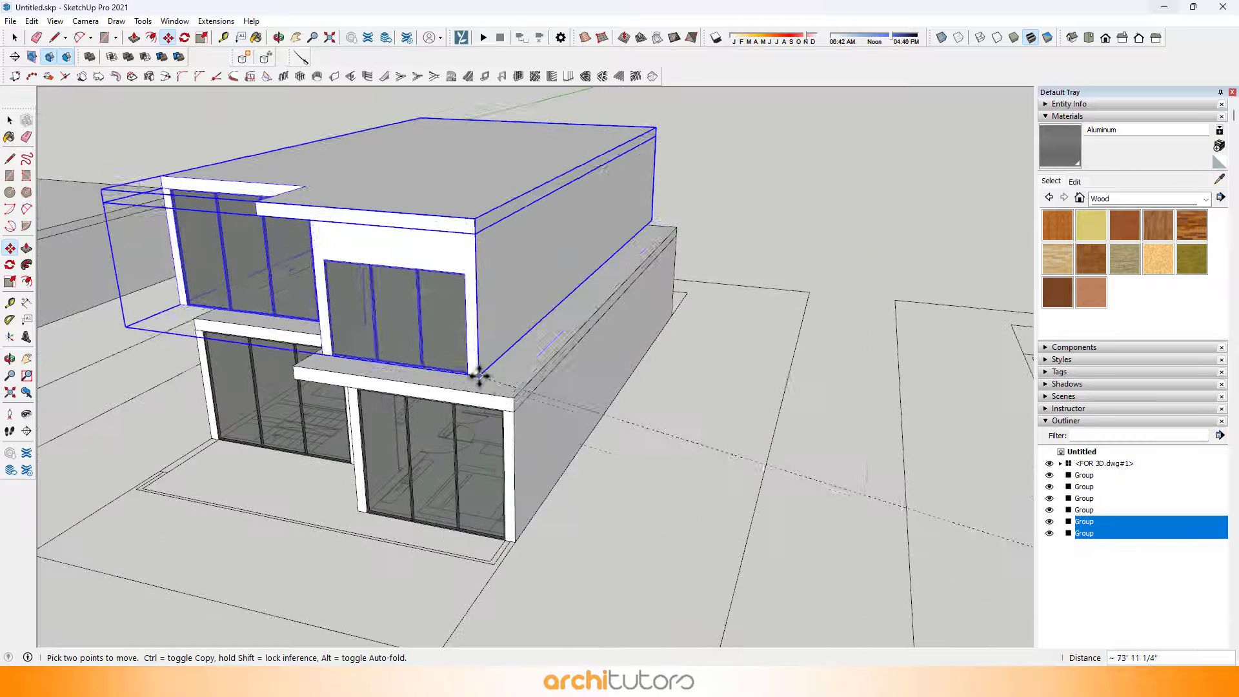
pyautogui.moveTo(413, 343); pyautogui.dragTo(529, 342, button='middle')
pyautogui.scroll(-2, 313, 362)
pyautogui.scroll(4, 312, 362)
# Add the middle floor block and its slab to the selected top floor groups.
pyautogui.moveTo(316, 361); pyautogui.dragTo(513, 470, button='middle')
pyautogui.keyDown('ctrl'); pyautogui.click(429, 398); pyautogui.keyUp('ctrl')
pyautogui.scroll(-3, 401, 387)
pyautogui.scroll(3, 626, 497)
pyautogui.press('m')
pyautogui.click(572, 489)
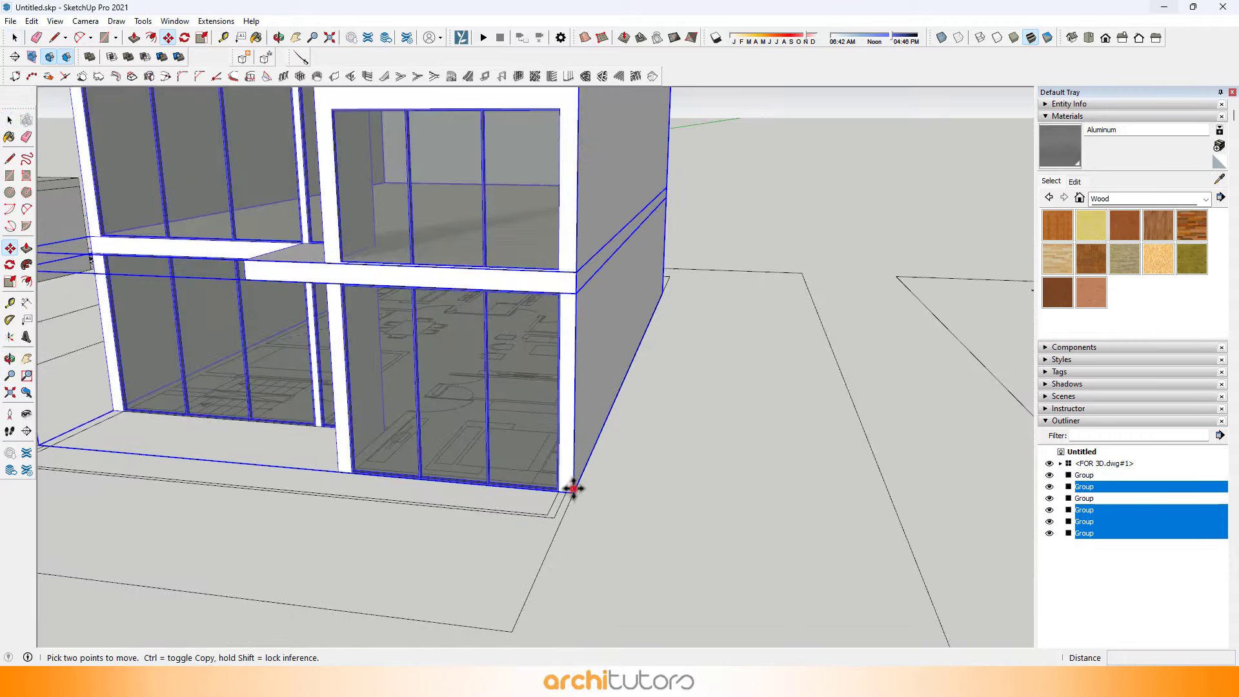
pyautogui.scroll(-3, 573, 489)
pyautogui.scroll(-3, 903, 471)
pyautogui.scroll(4, 332, 348)
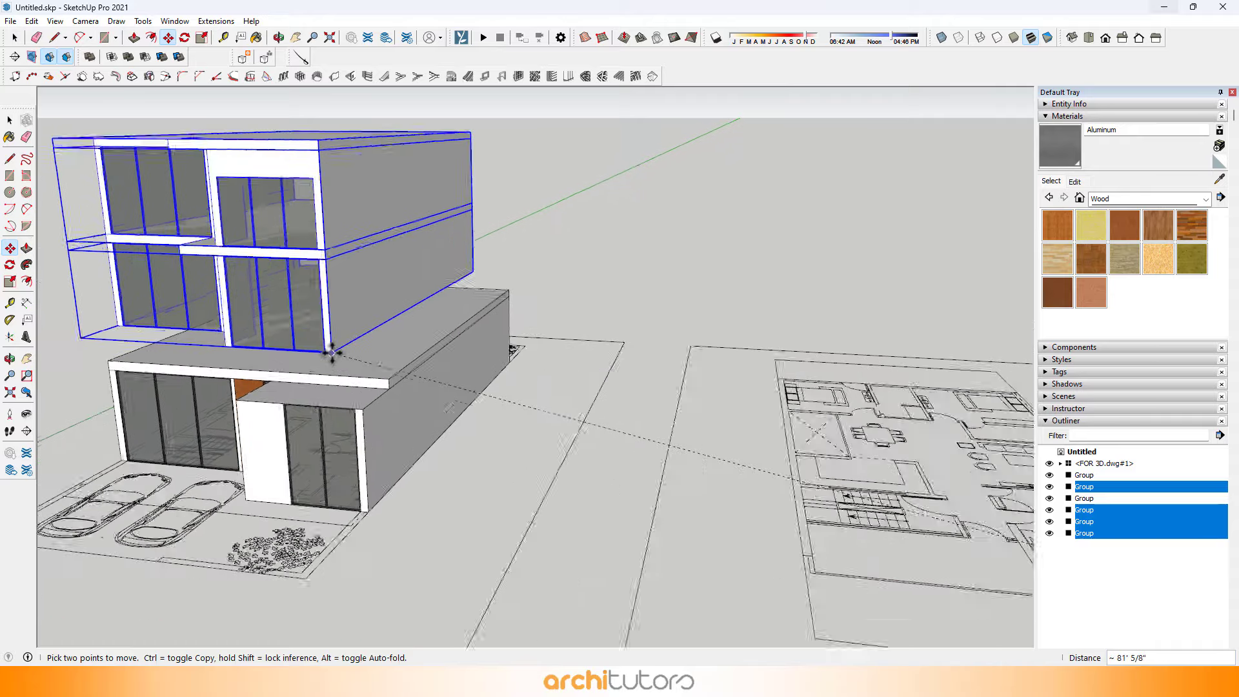
pyautogui.scroll(-3, 357, 355)
pyautogui.press('Escape')
# Move the two stacked floors by their rear bottom corner onto the matching rear corner of the ground floor's slab.
pyautogui.moveTo(790, 387); pyautogui.dragTo(508, 312, button='middle')
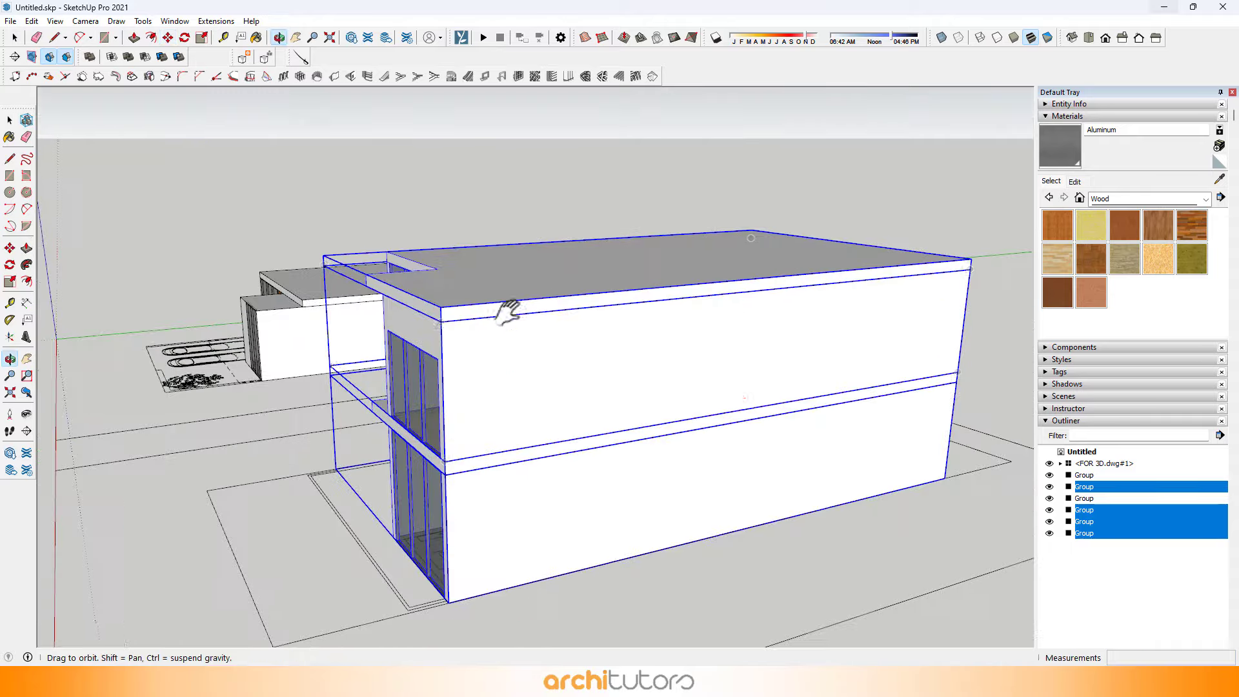
pyautogui.click(946, 476)
pyautogui.scroll(-3, 947, 476)
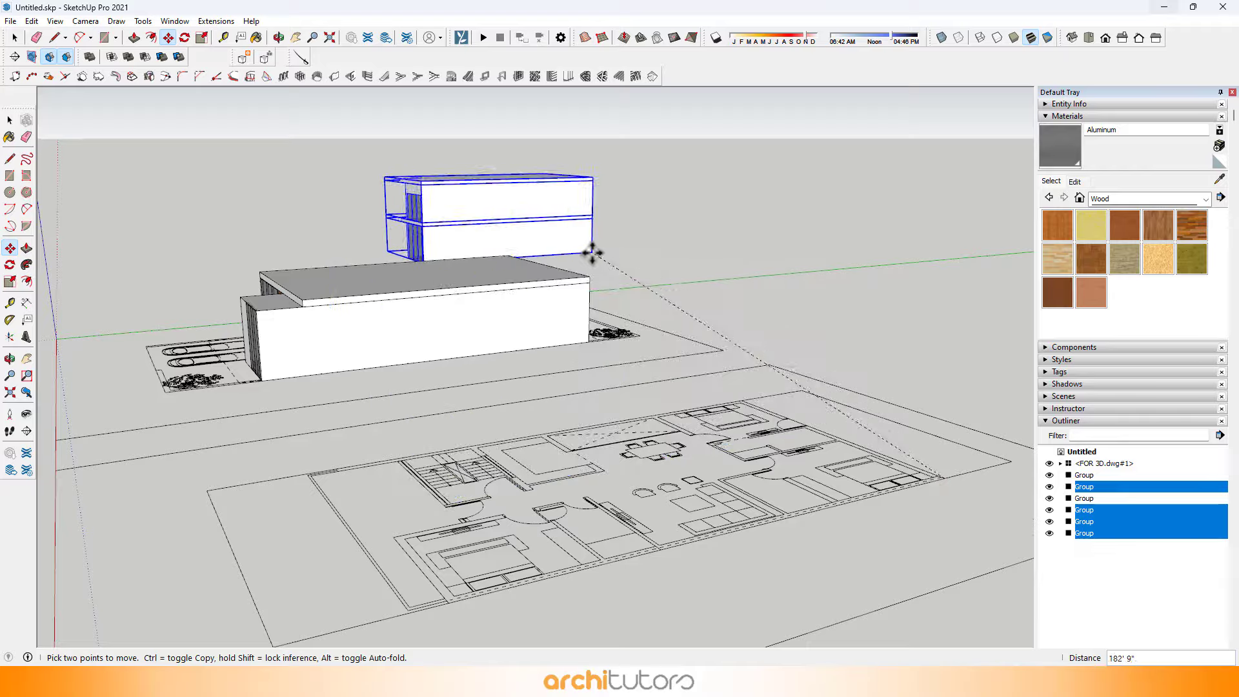
pyautogui.scroll(4, 581, 280)
pyautogui.click(587, 289)
pyautogui.scroll(-4, 587, 289)
pyautogui.moveTo(587, 289); pyautogui.dragTo(650, 387, button='middle')
pyautogui.press('space')
pyautogui.click(820, 275)
pyautogui.moveTo(561, 380); pyautogui.dragTo(526, 371, button='middle')
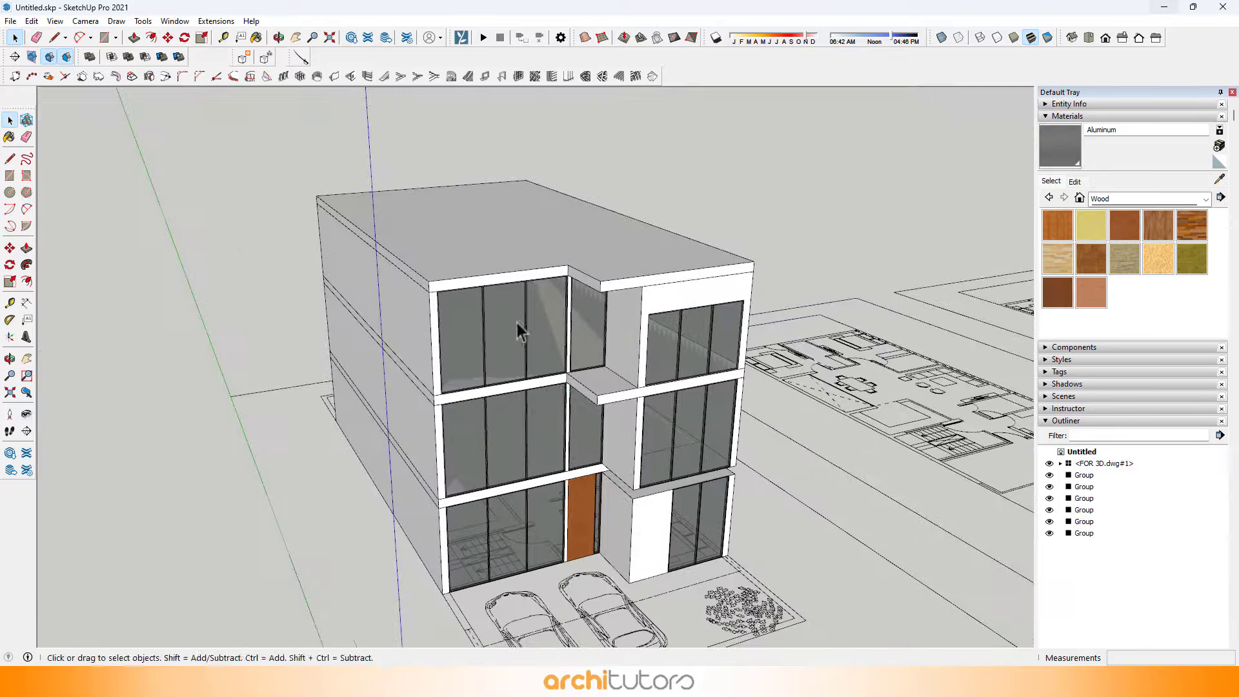
# Copy the top face of the roof slab out of its group and place it over the roof as loose geometry.
pyautogui.moveTo(516, 329); pyautogui.dragTo(538, 348, button='middle')
pyautogui.scroll(1, 536, 342)
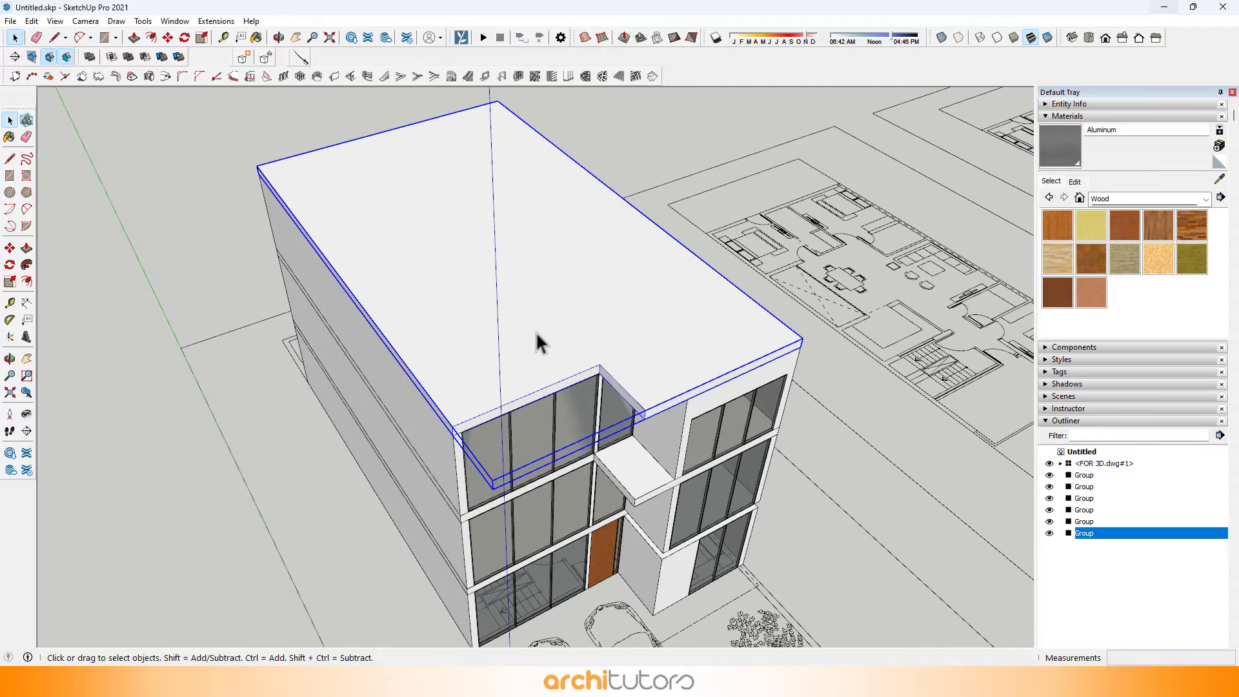
pyautogui.doubleClick(536, 332)
pyautogui.click(546, 327)
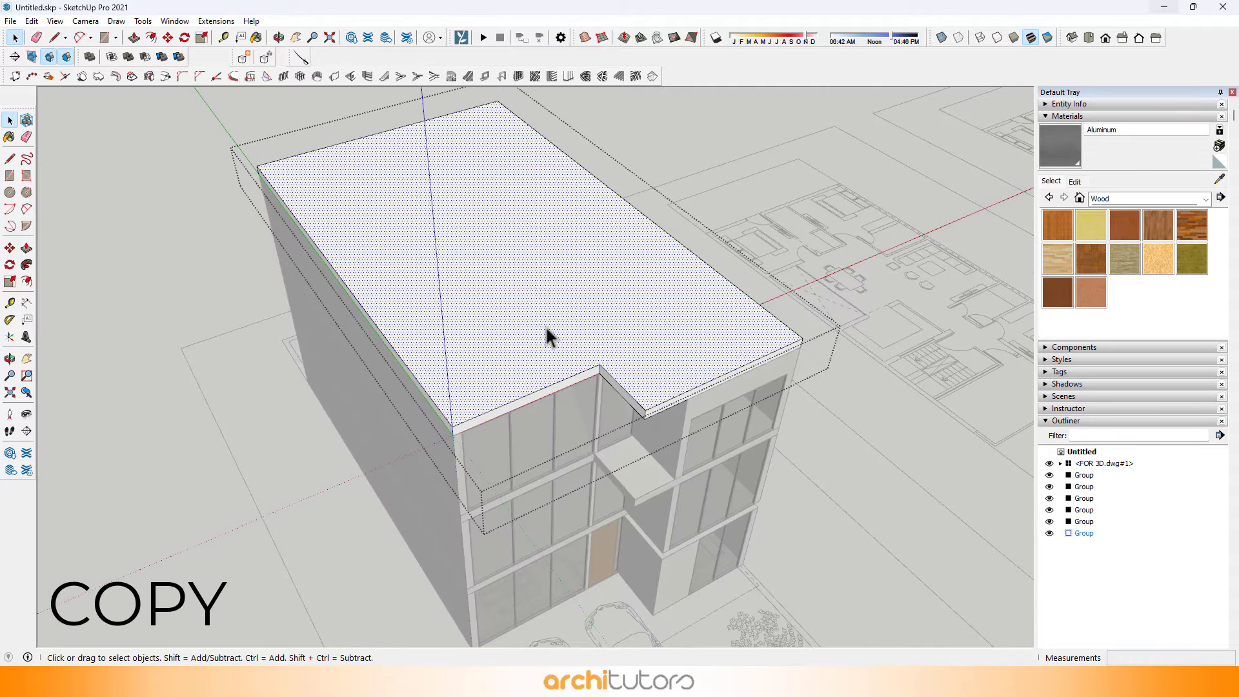
pyautogui.moveTo(545, 332); pyautogui.dragTo(603, 293, button='middle')
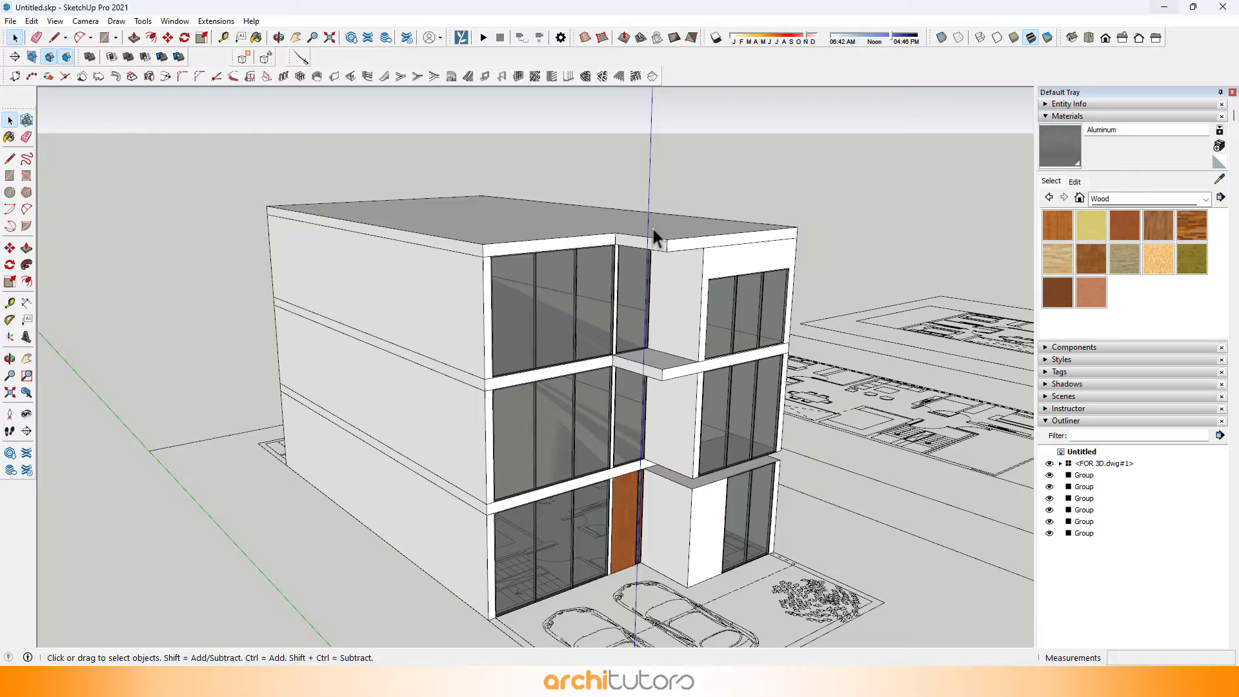
pyautogui.moveTo(652, 235); pyautogui.dragTo(686, 309, button='middle')
pyautogui.click(490, 314)
pyautogui.scroll(4, 487, 271)
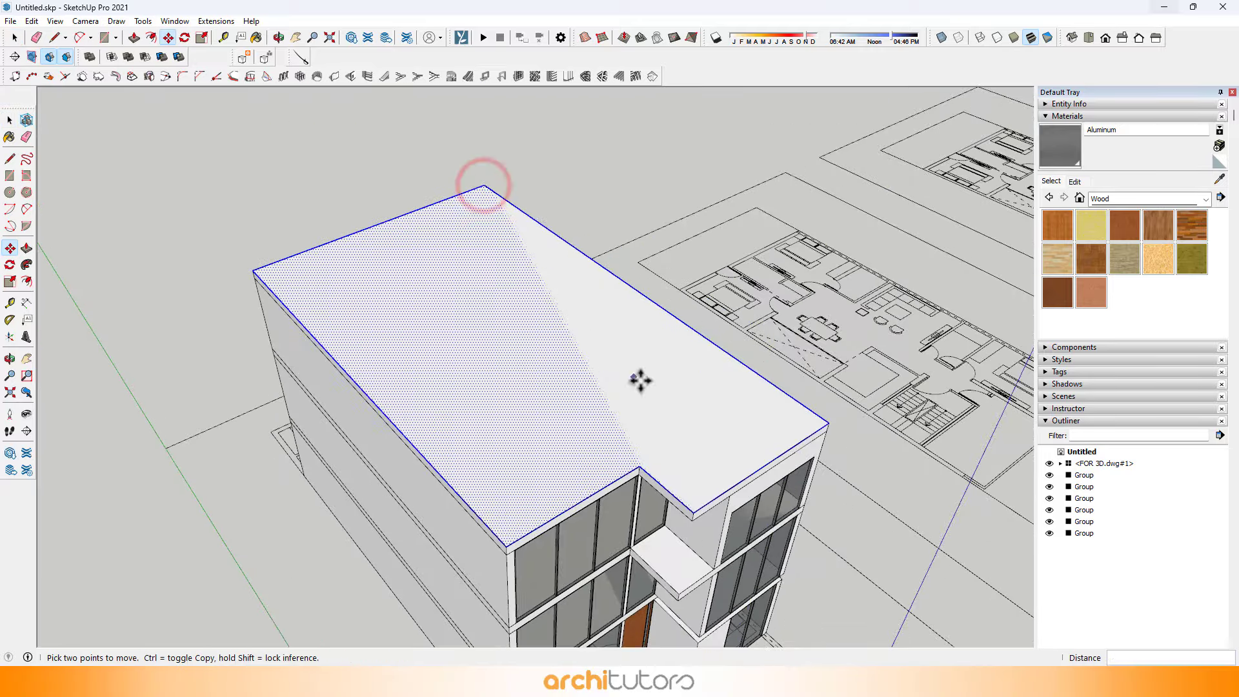
pyautogui.scroll(2, 640, 380)
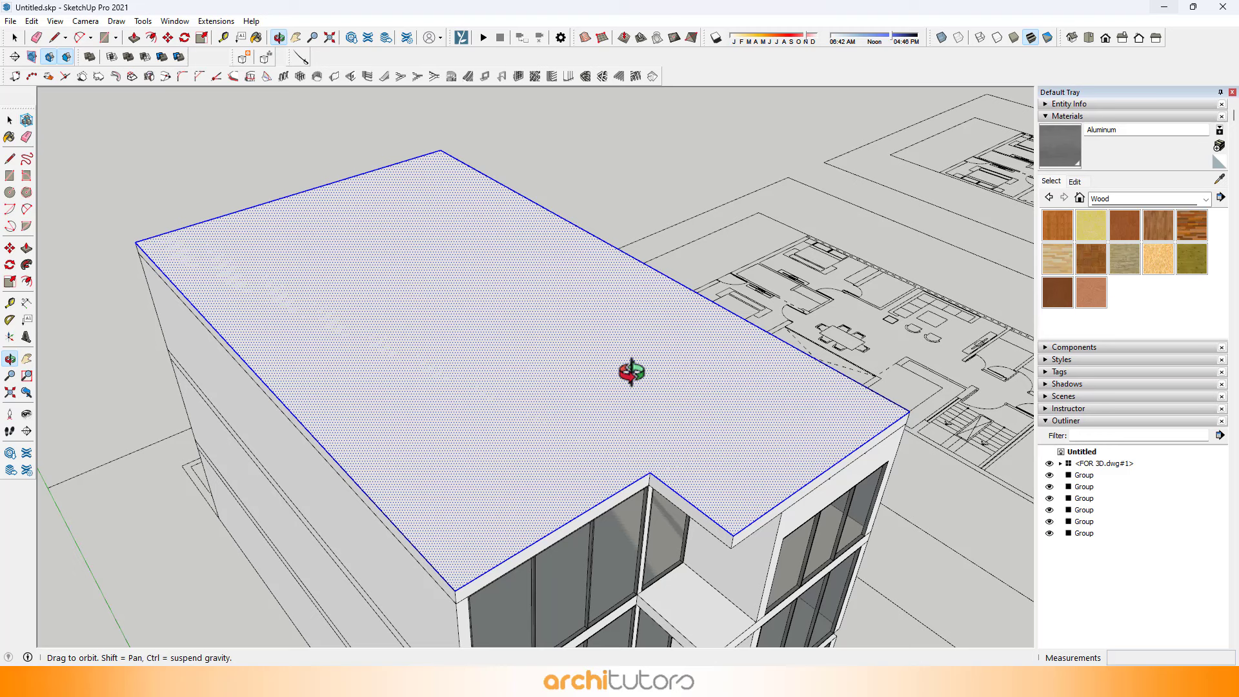
# Offset the outline of the copied roof face inward by 4.5".
pyautogui.doubleClick(688, 403)
pyautogui.hotkey('ctrl', 'z')
pyautogui.click(666, 399)
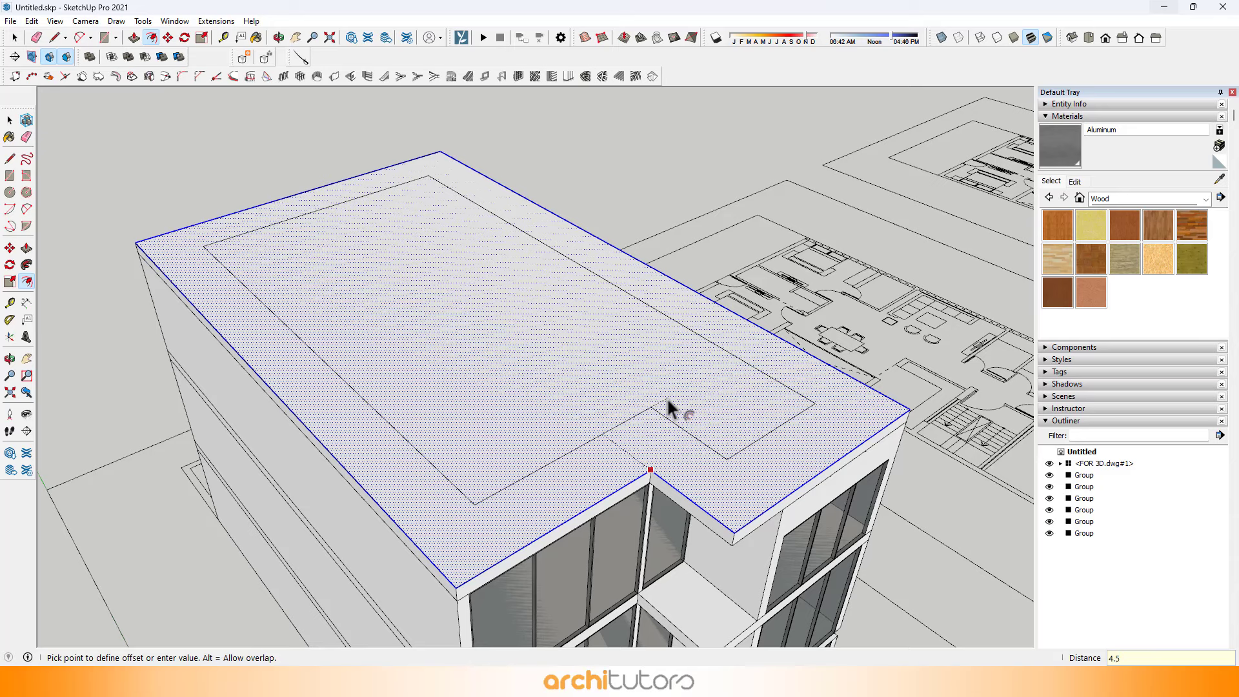
pyautogui.press('Return')
pyautogui.scroll(5, 838, 471)
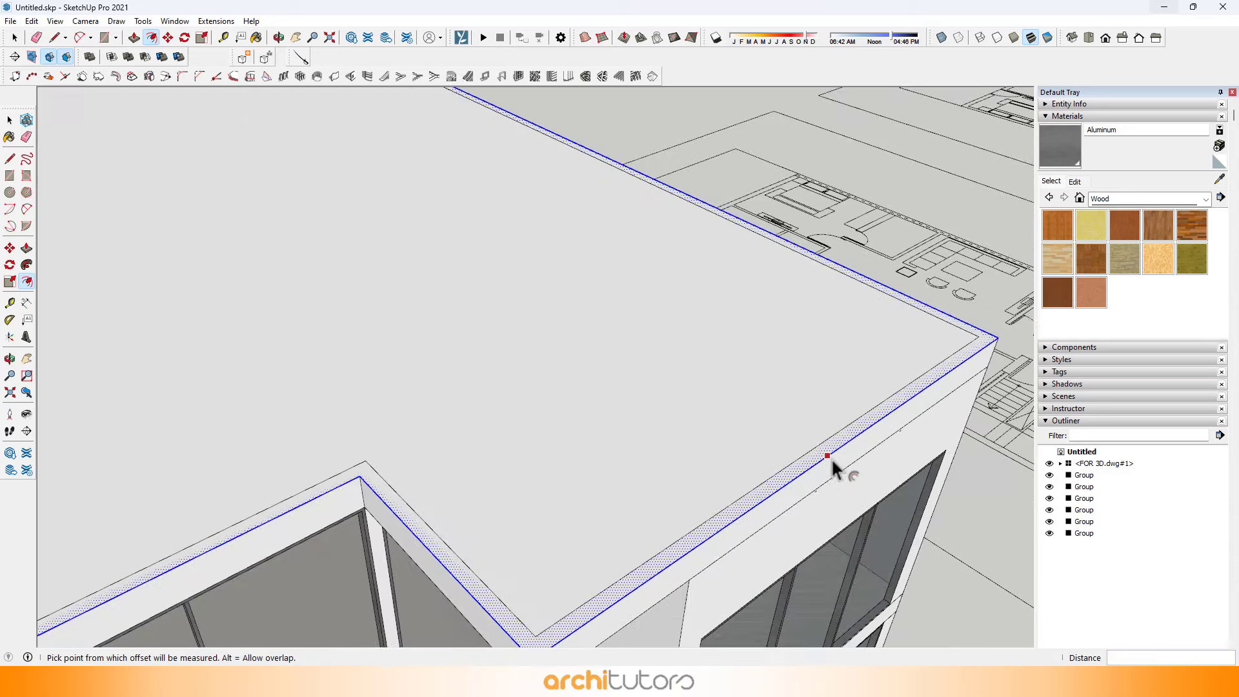
# Raise the narrow perimeter strip of the roof by 2' 6" to form the parapet wall.
pyautogui.press('p')
pyautogui.click(827, 455)
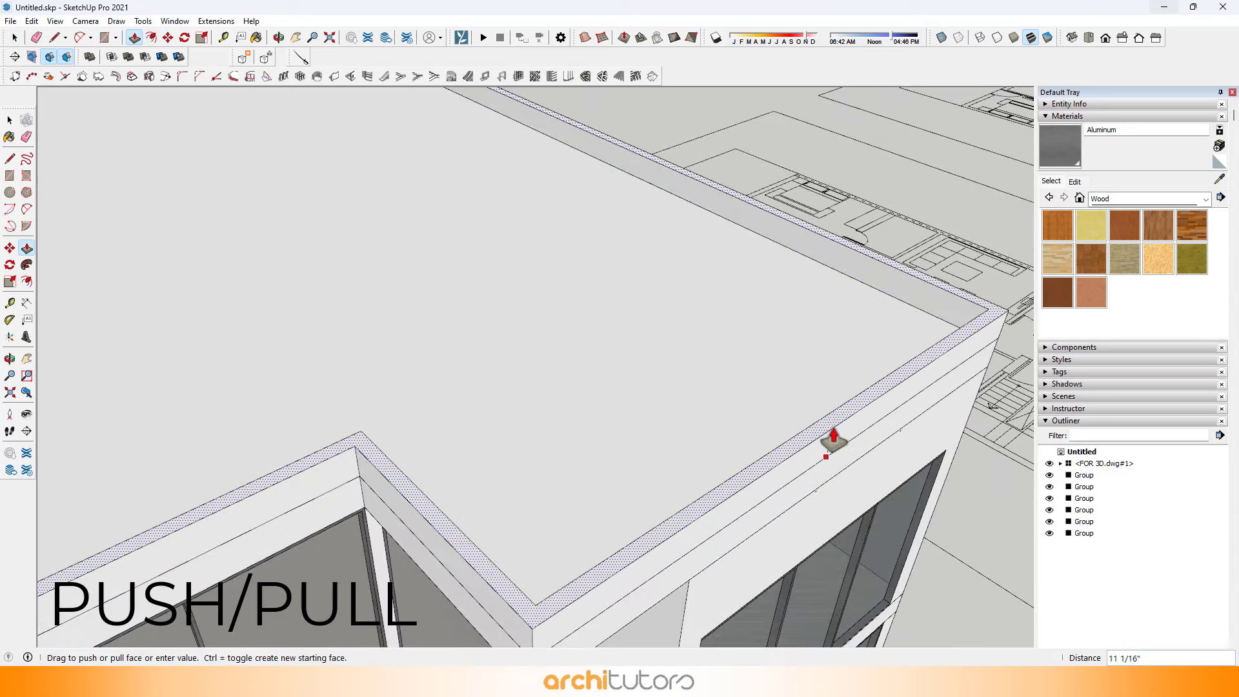
pyautogui.write('2.5')
pyautogui.press('Return')
pyautogui.scroll(-6, 832, 439)
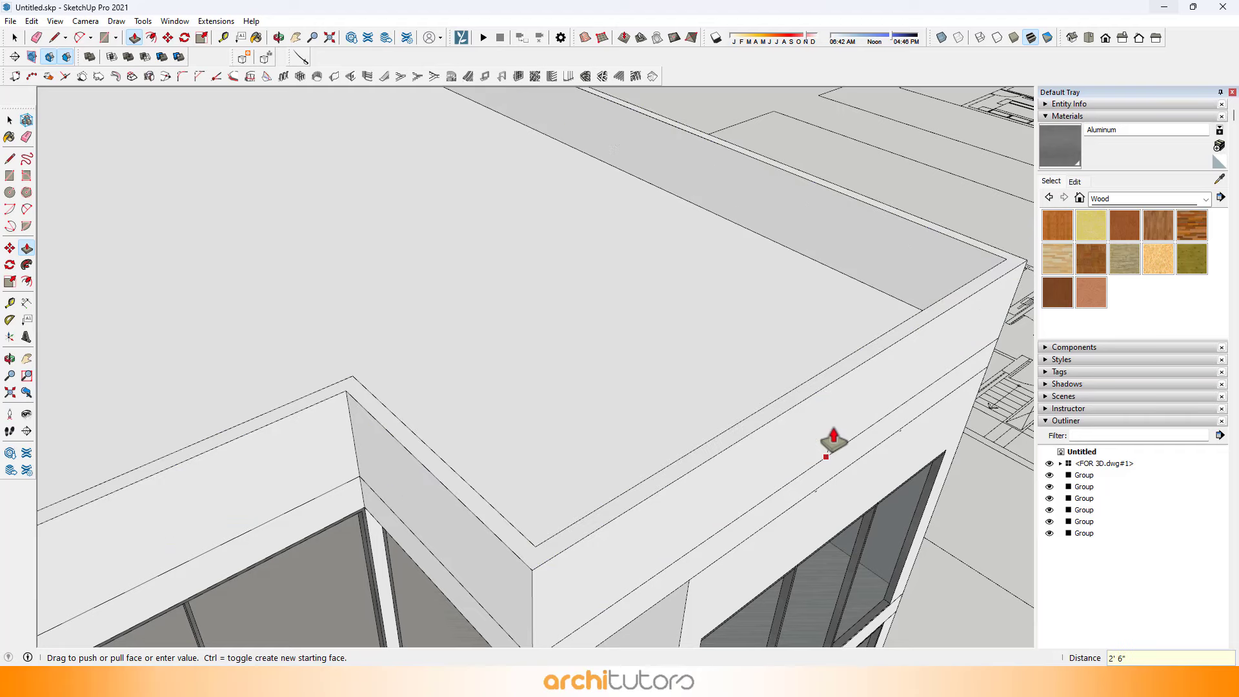
# Select all connected faces and edges of the roof parapet and make them a group.
pyautogui.press('space')
pyautogui.tripleClick(579, 376)
pyautogui.rightClick(579, 374)
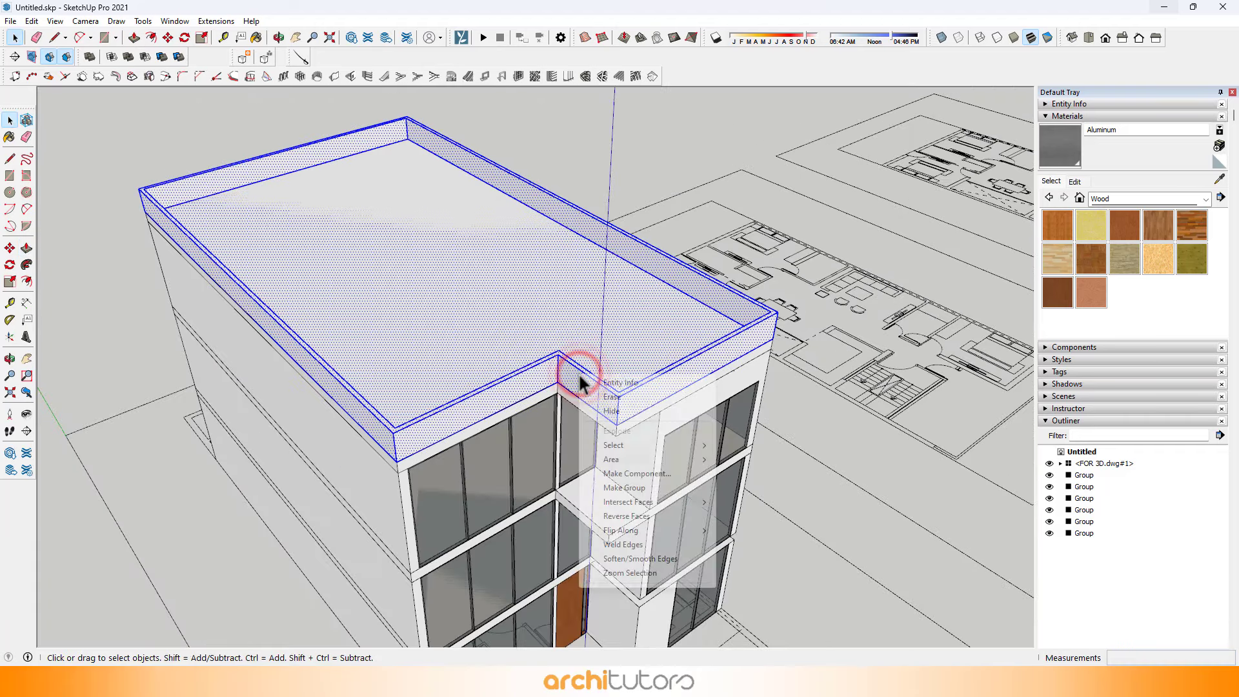
pyautogui.click(636, 481)
pyautogui.click(657, 145)
# Check the floor, slab and parapet groups of the assembled three-storey house one by one and view its front.
pyautogui.moveTo(685, 413); pyautogui.dragTo(793, 297, button='middle')
pyautogui.scroll(2, 497, 496)
pyautogui.click(502, 503)
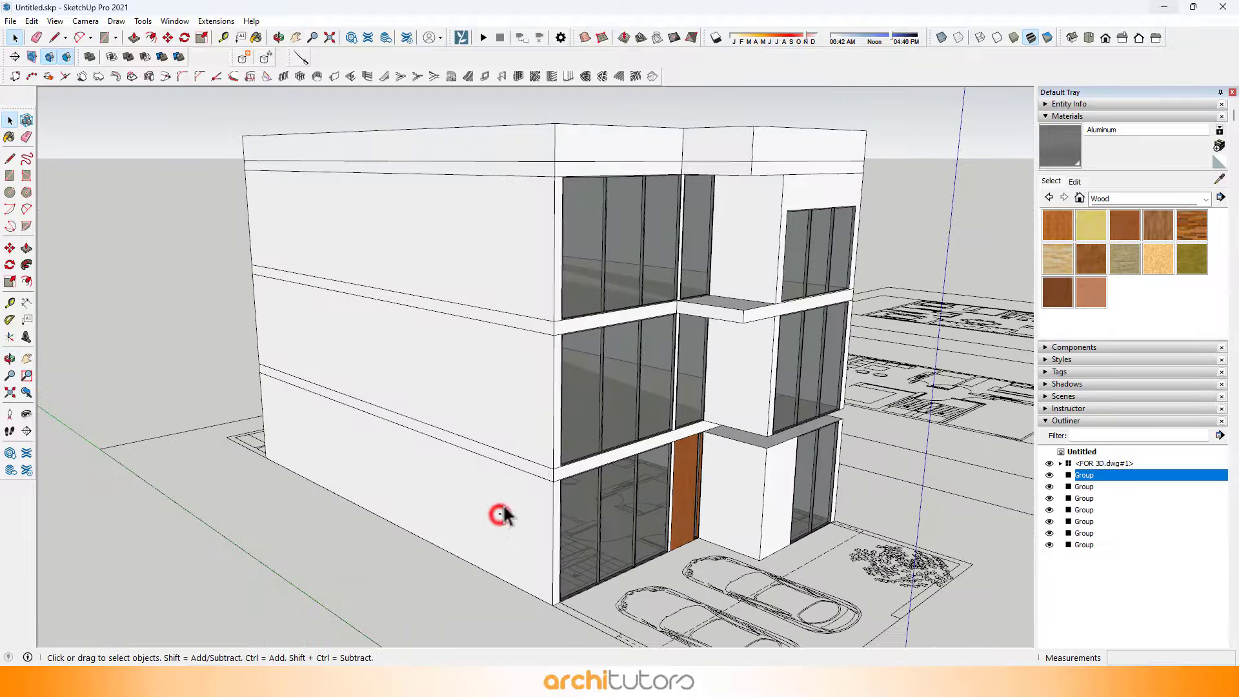
pyautogui.click(514, 437)
pyautogui.click(505, 315)
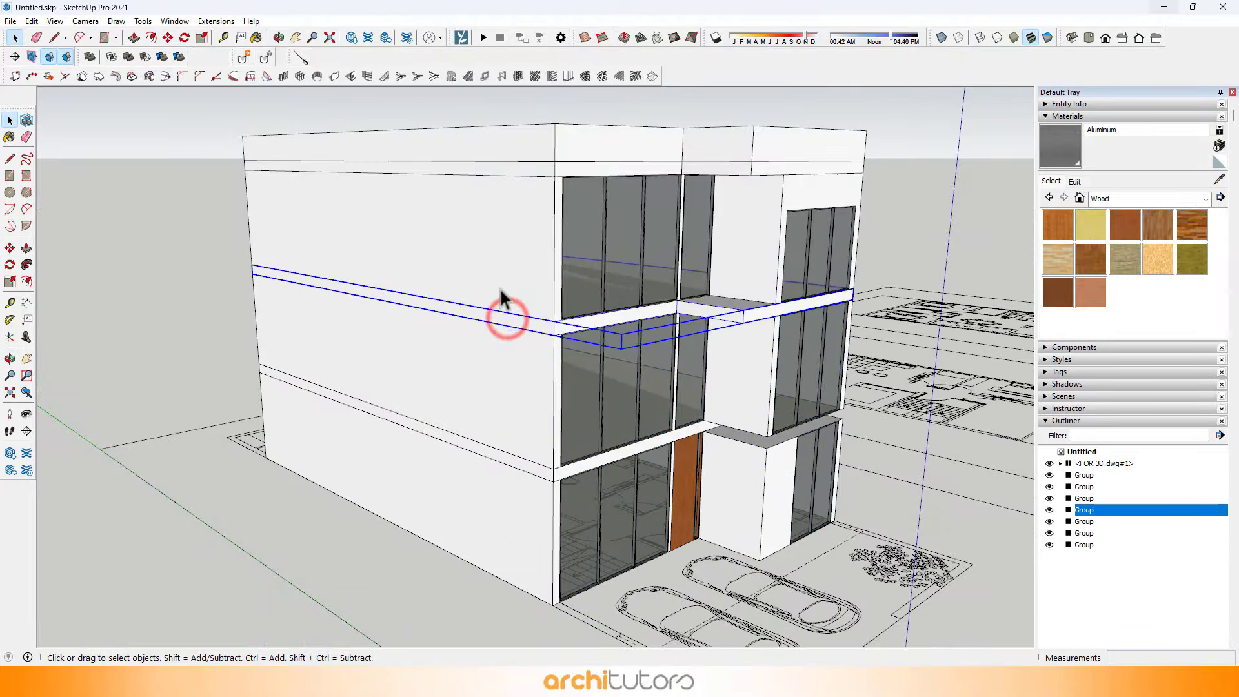
pyautogui.click(500, 289)
pyautogui.click(502, 154)
pyautogui.moveTo(502, 154); pyautogui.dragTo(327, 351, button='middle')
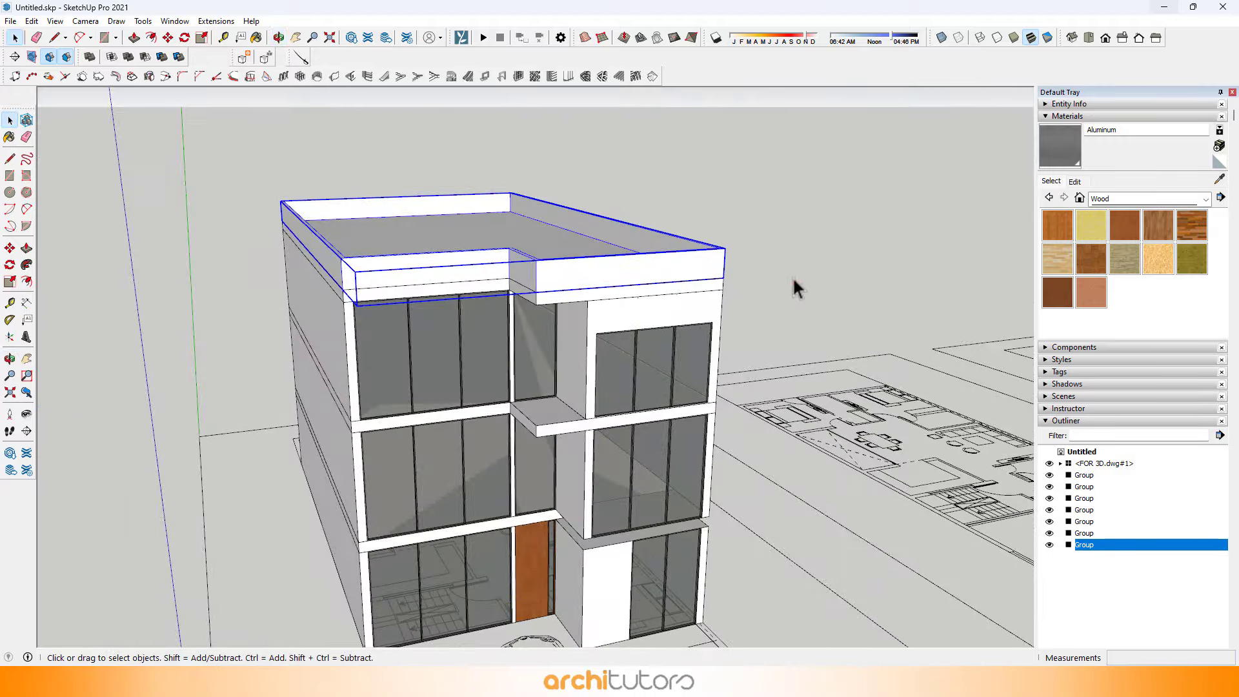
pyautogui.click(794, 276)
pyautogui.moveTo(793, 276); pyautogui.dragTo(702, 361, button='middle')
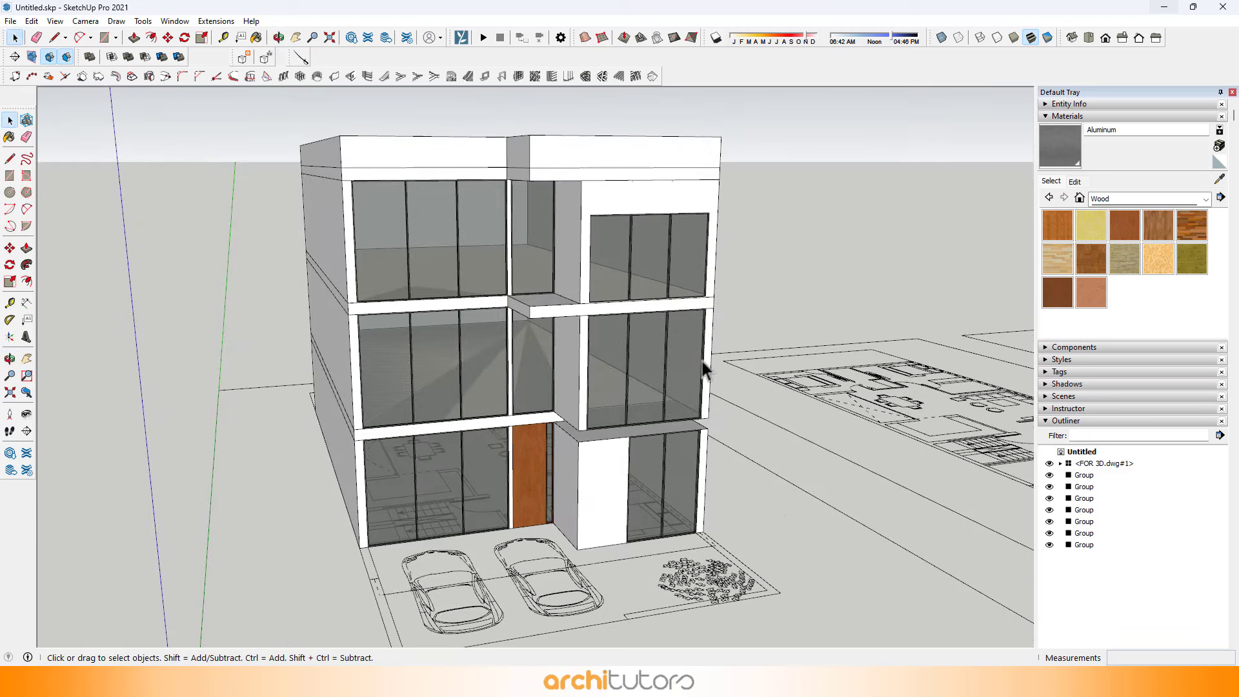
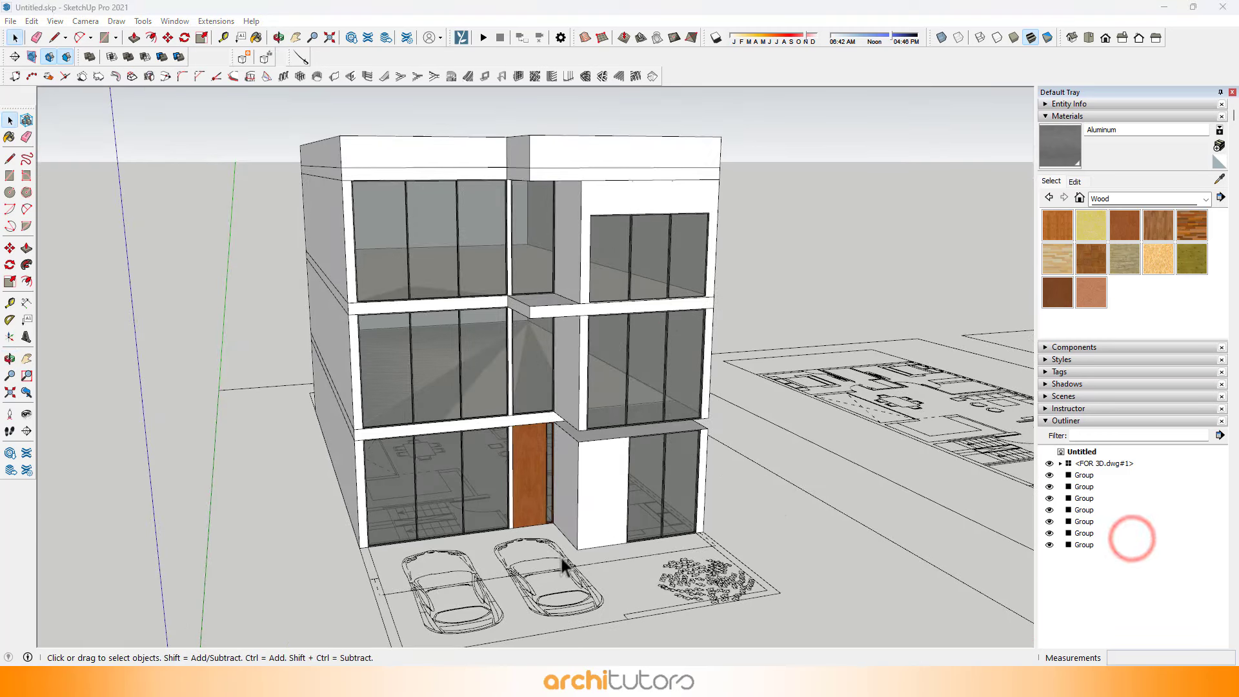
# Open the ground-floor group and place a guide 3' in from the side frame of the window panel nearest the wooden door.
pyautogui.moveTo(563, 566); pyautogui.dragTo(425, 241, button='middle')
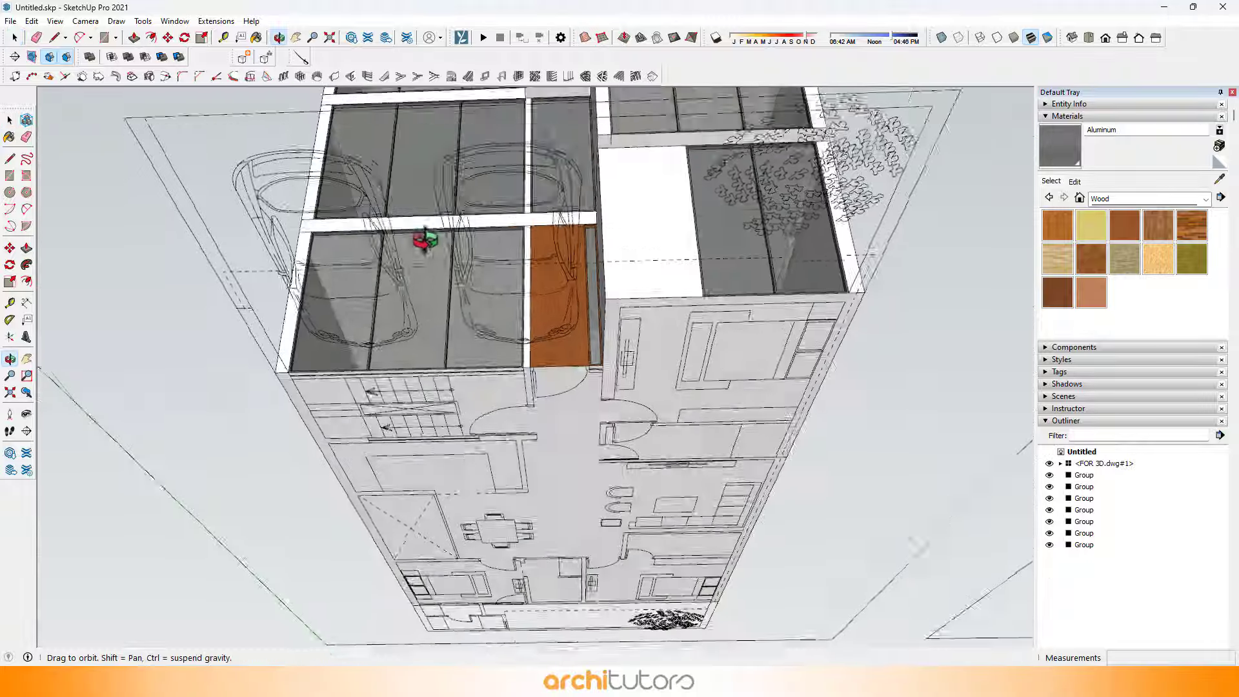
pyautogui.scroll(8, 450, 317)
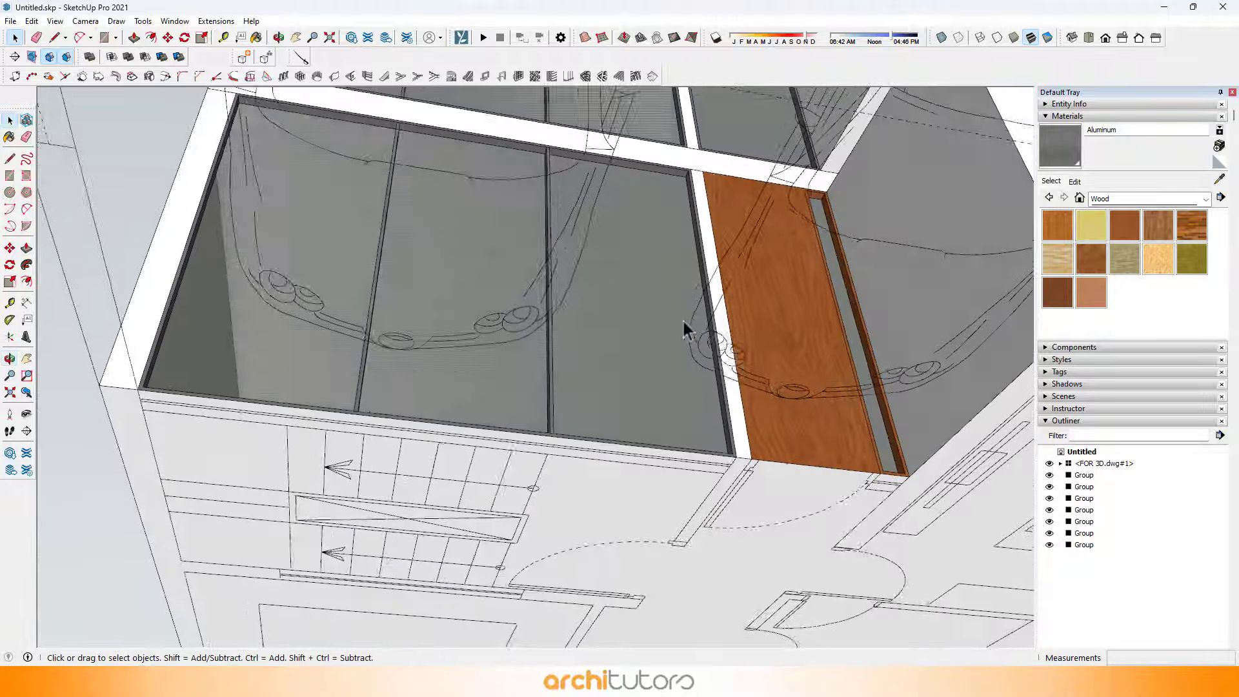
pyautogui.moveTo(683, 321); pyautogui.dragTo(582, 252, button='middle')
pyautogui.scroll(4, 566, 277)
pyautogui.moveTo(592, 365); pyautogui.dragTo(637, 486, button='middle')
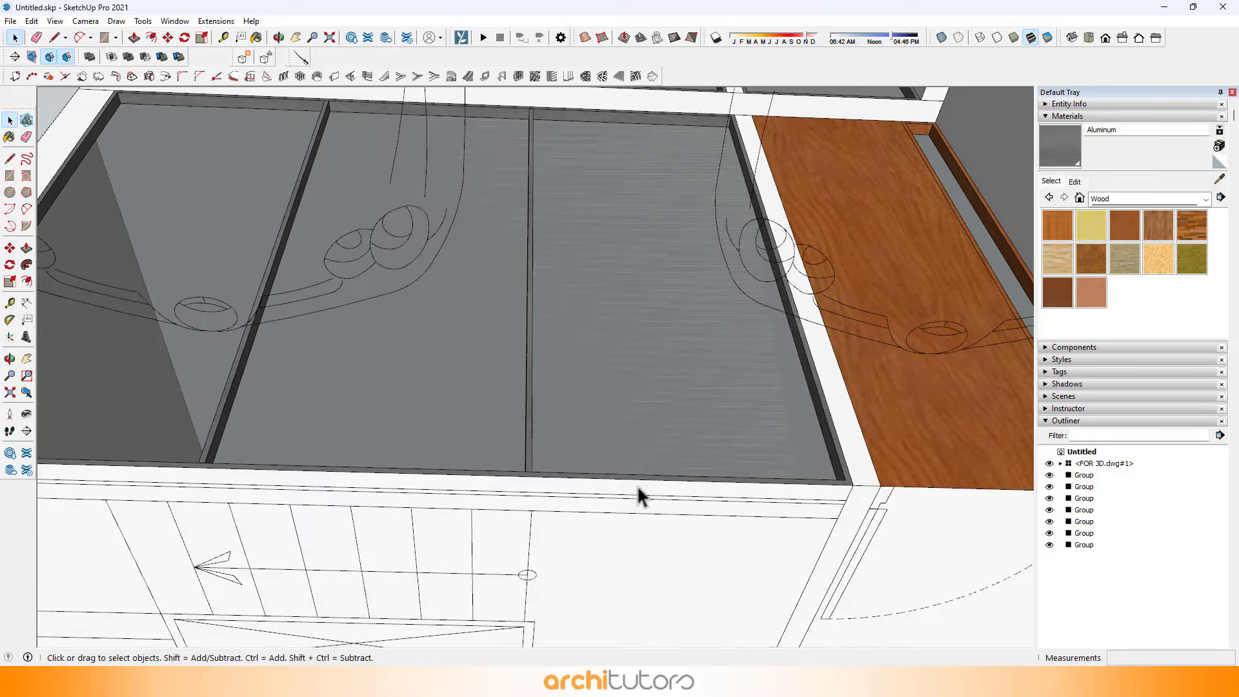
pyautogui.doubleClick(637, 486)
pyautogui.scroll(-2, 652, 391)
pyautogui.moveTo(654, 392); pyautogui.dragTo(665, 419, button='middle')
pyautogui.scroll(4, 858, 431)
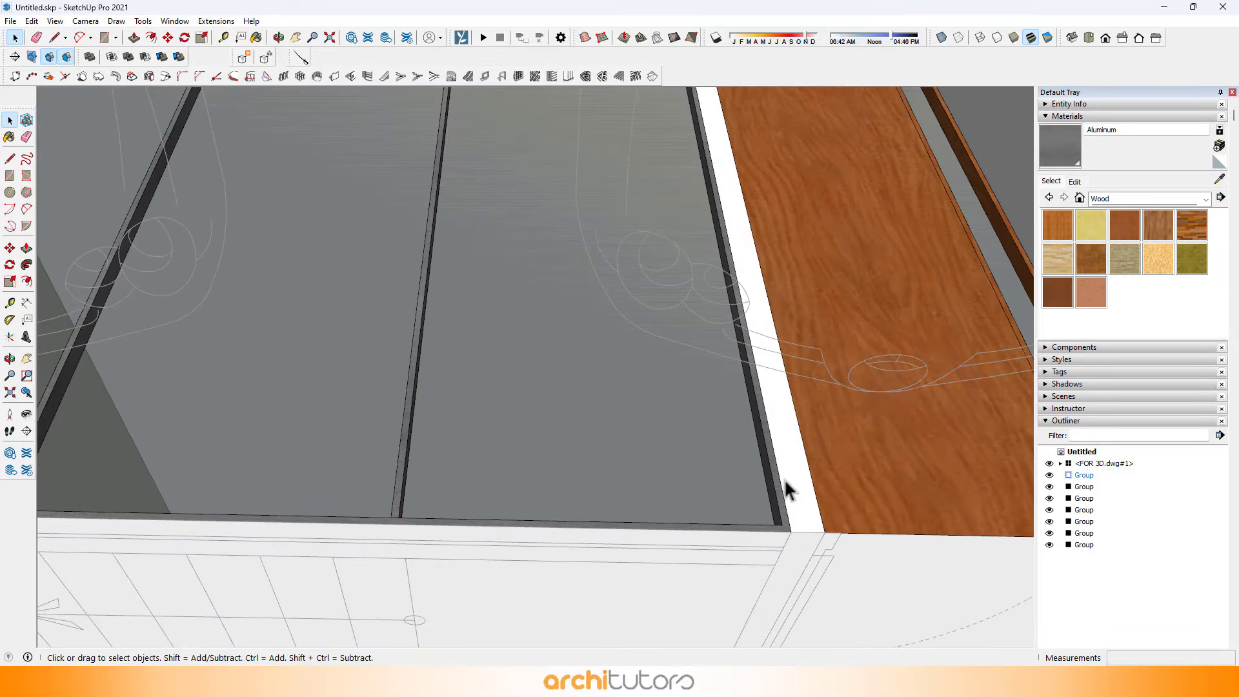
pyautogui.press('t')
pyautogui.click(777, 468)
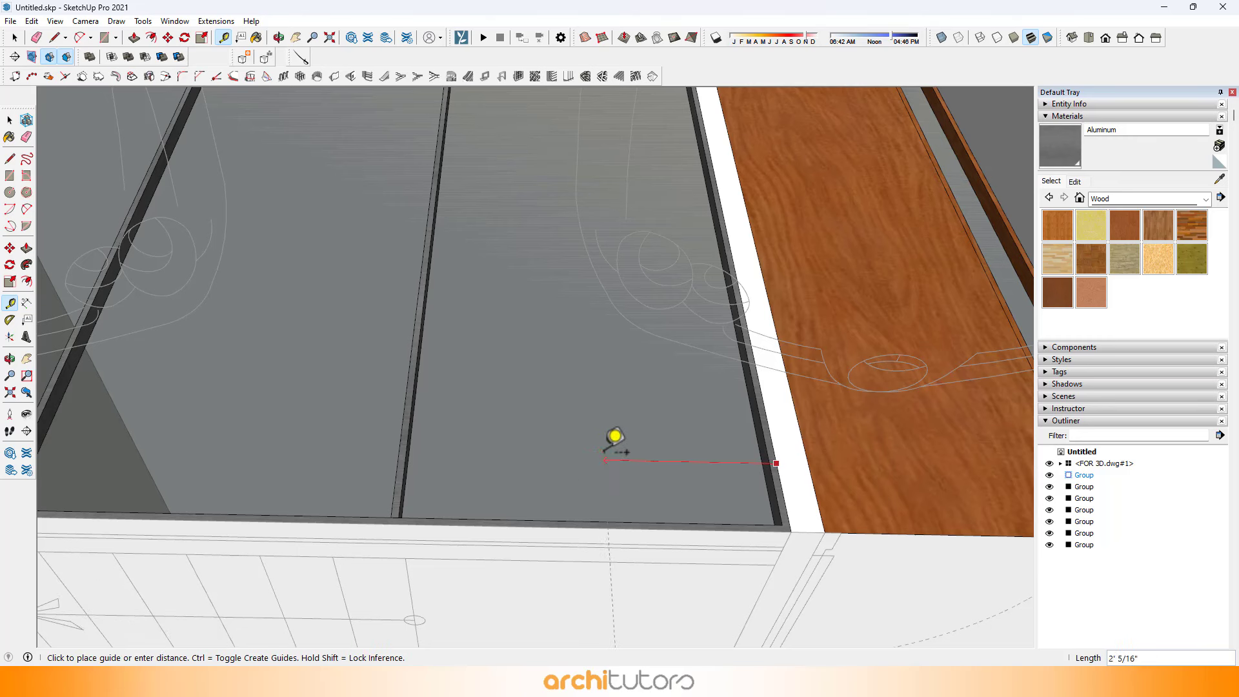
pyautogui.write("3'")
pyautogui.press('Return')
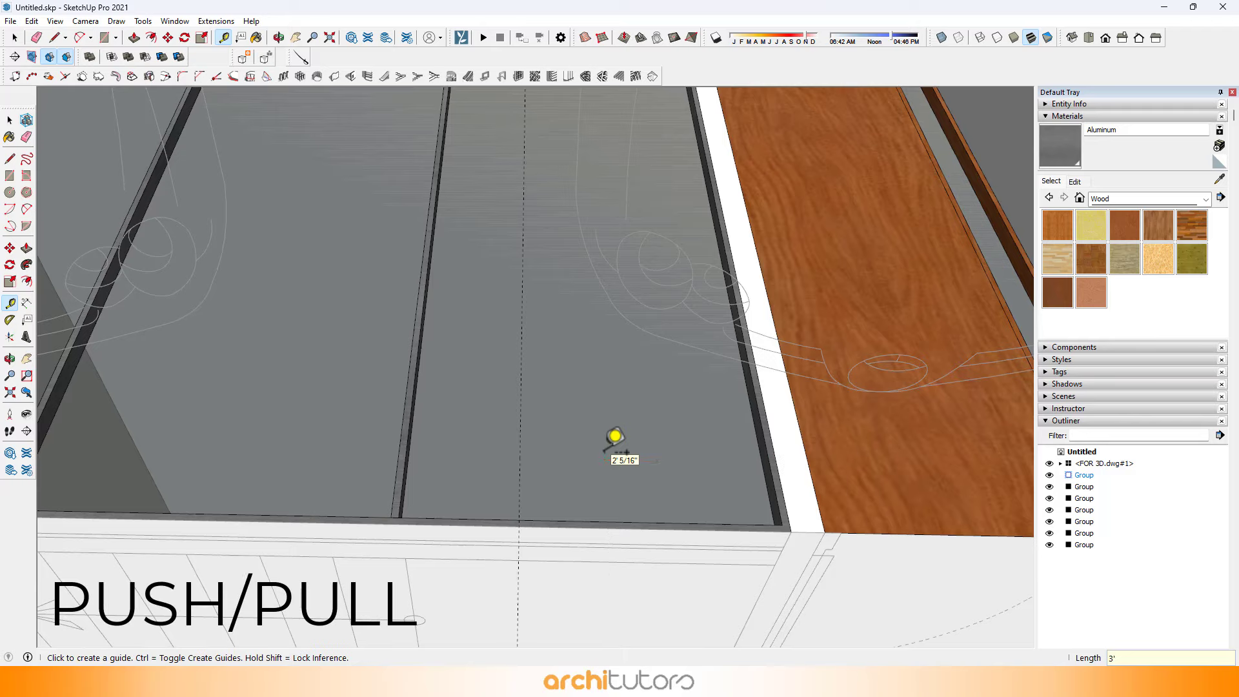
# Extend the window's side frame face nearest the door to the guide, and extrude it a further 1" as a new section.
pyautogui.moveTo(681, 482); pyautogui.dragTo(831, 454, button='middle')
pyautogui.press('p')
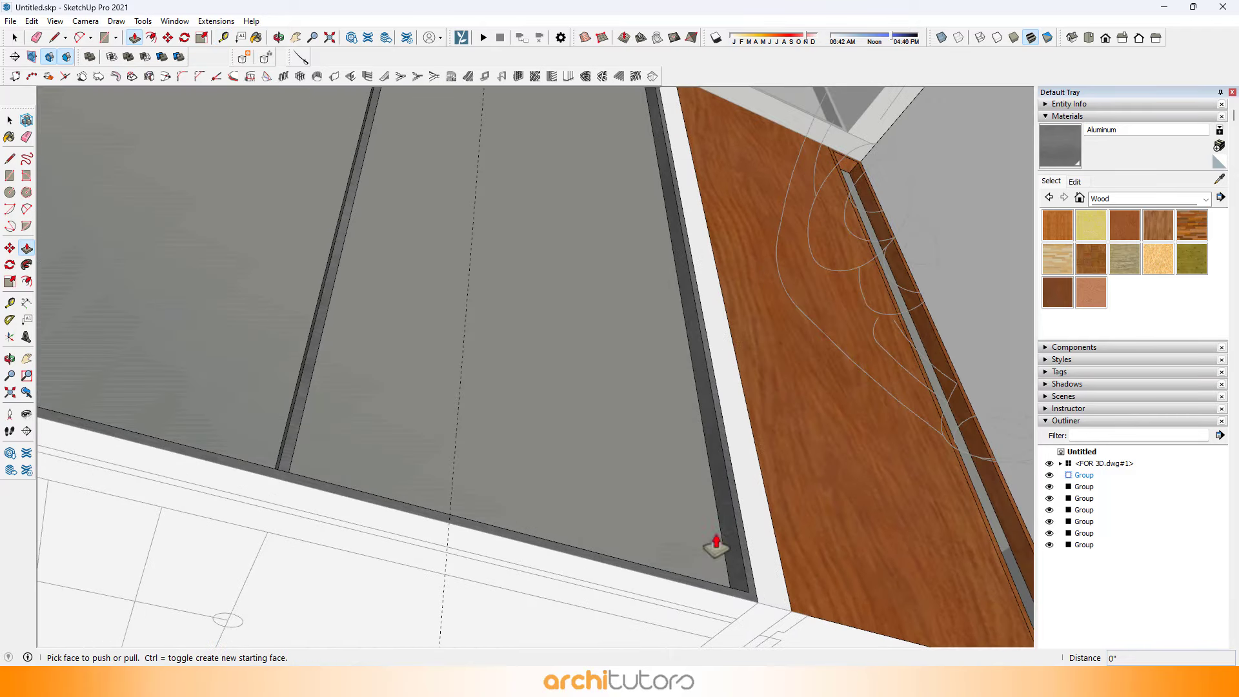
pyautogui.click(450, 502)
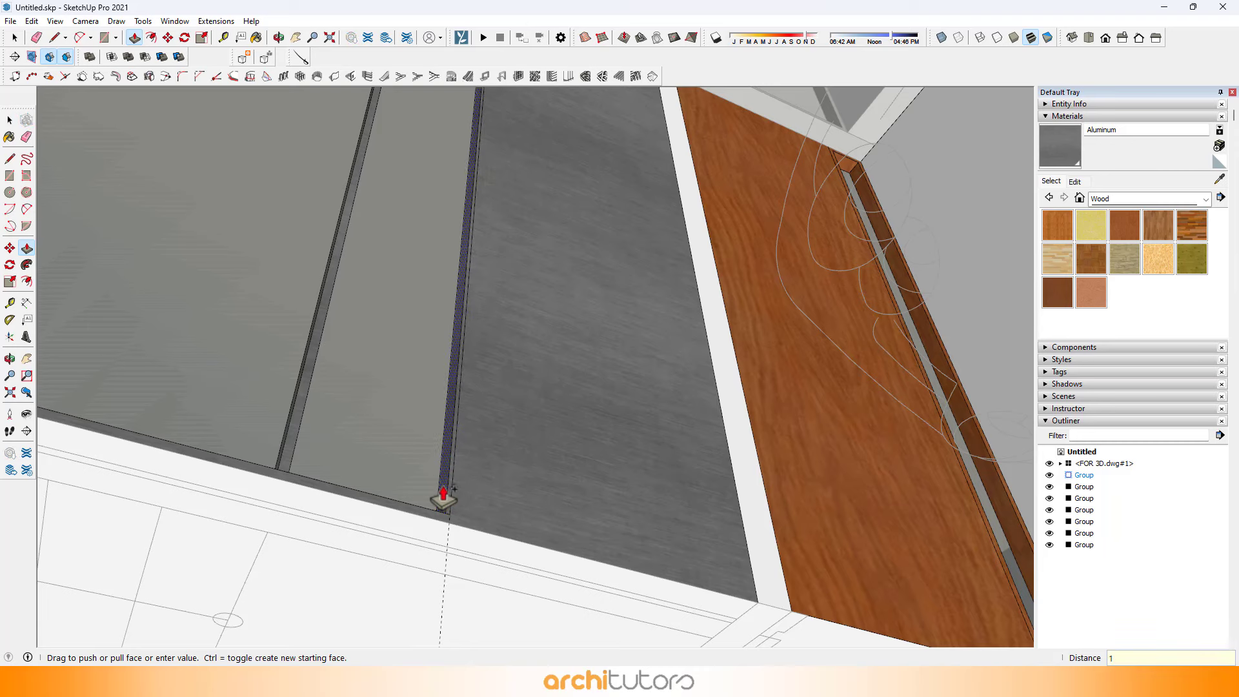
pyautogui.press('Return')
pyautogui.moveTo(520, 486); pyautogui.dragTo(464, 516, button='middle')
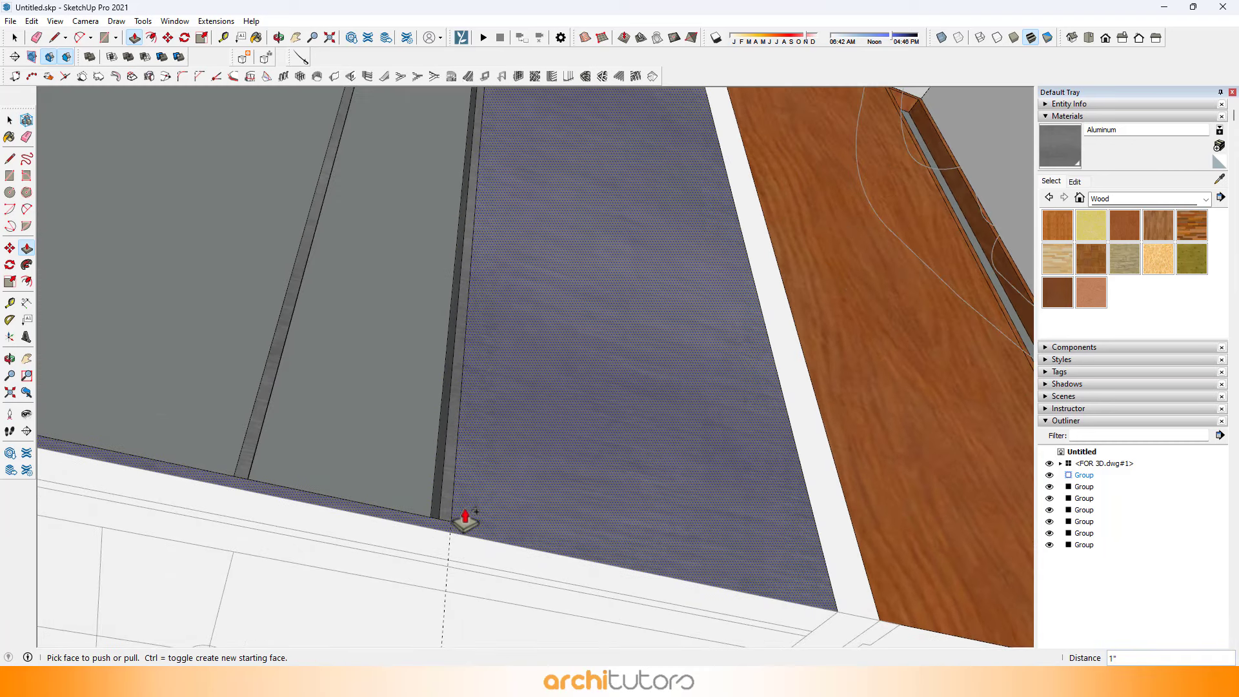
# Draw a line extending the new frame section's outer edge down across the bottom frame, separating the window frame from the aluminum panel.
pyautogui.press('l')
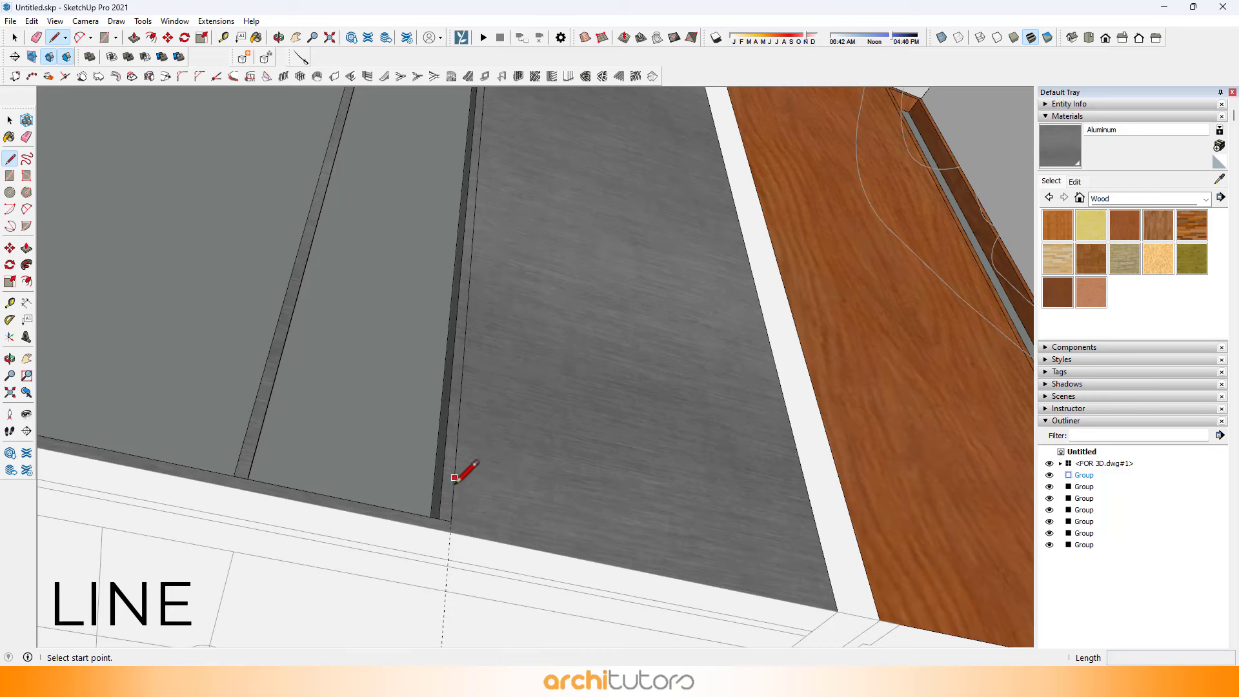
pyautogui.scroll(-3, 496, 309)
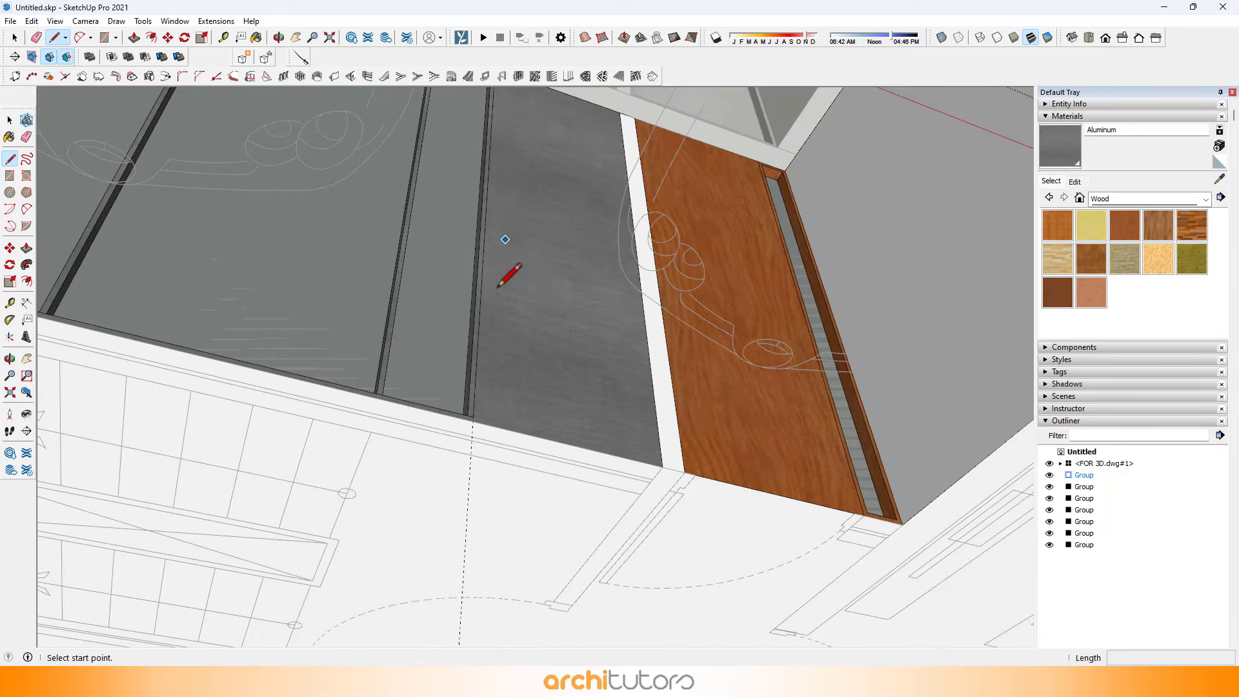
pyautogui.scroll(3, 497, 286)
pyautogui.click(466, 410)
pyautogui.scroll(1, 461, 494)
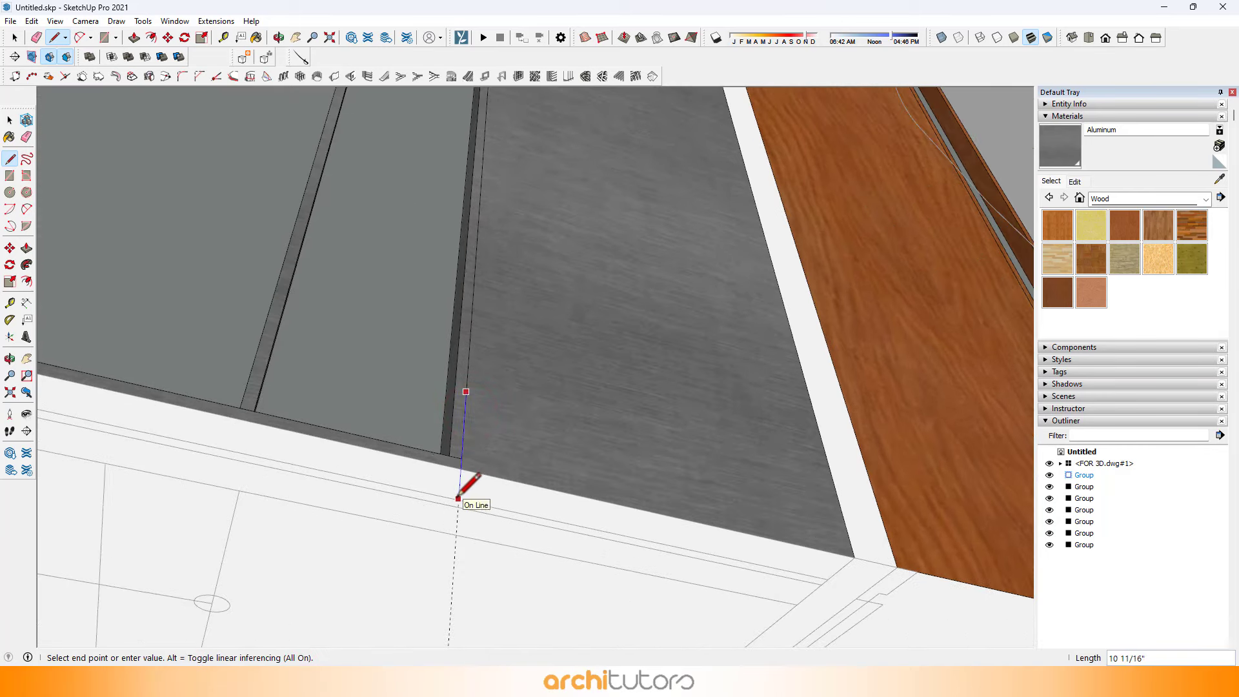
pyautogui.click(458, 498)
pyautogui.press('e')
# Extend the frame section's outer edge up across the top frame with a line and erase the surplus edge there.
pyautogui.scroll(-5, 459, 483)
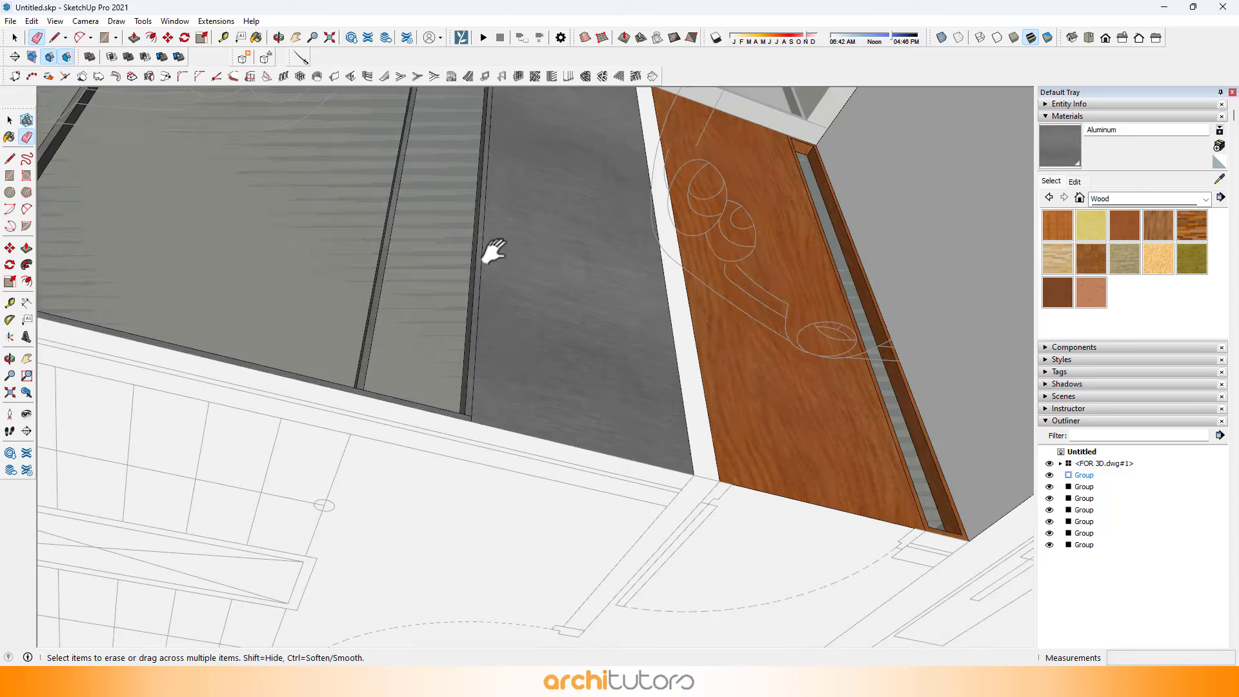
pyautogui.keyDown('shift'); pyautogui.moveTo(491, 252); pyautogui.dragTo(462, 439); pyautogui.keyUp('shift')
pyautogui.scroll(5, 465, 203)
pyautogui.scroll(2, 464, 204)
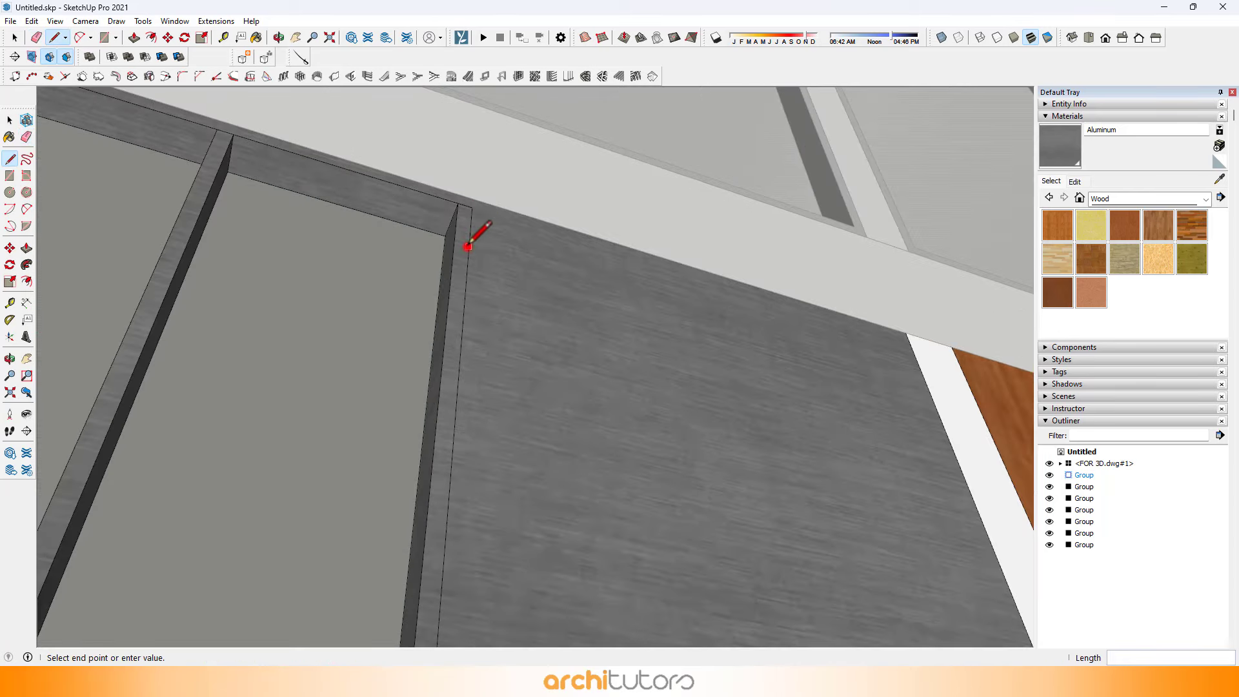
pyautogui.click(475, 165)
pyautogui.press('e')
pyautogui.click(474, 182)
# Paint the separated panel between the window frame and the door with Wood Cherry Original.
pyautogui.scroll(-7, 484, 186)
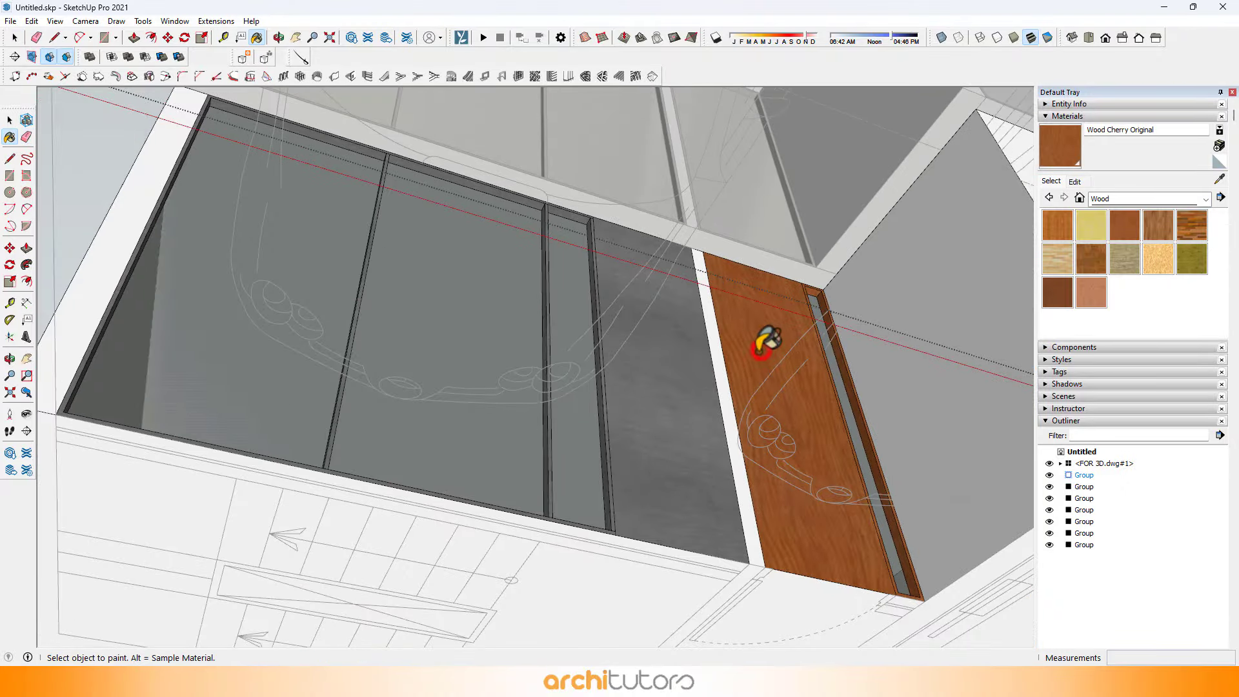
pyautogui.click(661, 360)
pyautogui.moveTo(664, 360)
pyautogui.mouseDown(button='middle')
pyautogui.moveTo(552, 374)
pyautogui.moveTo(365, 479)
pyautogui.moveTo(552, 428)
pyautogui.mouseUp(button='middle')
# Push the mullion nearest the wood panel back 1 1/16" so it is flush with the glass.
pyautogui.scroll(6, 594, 448)
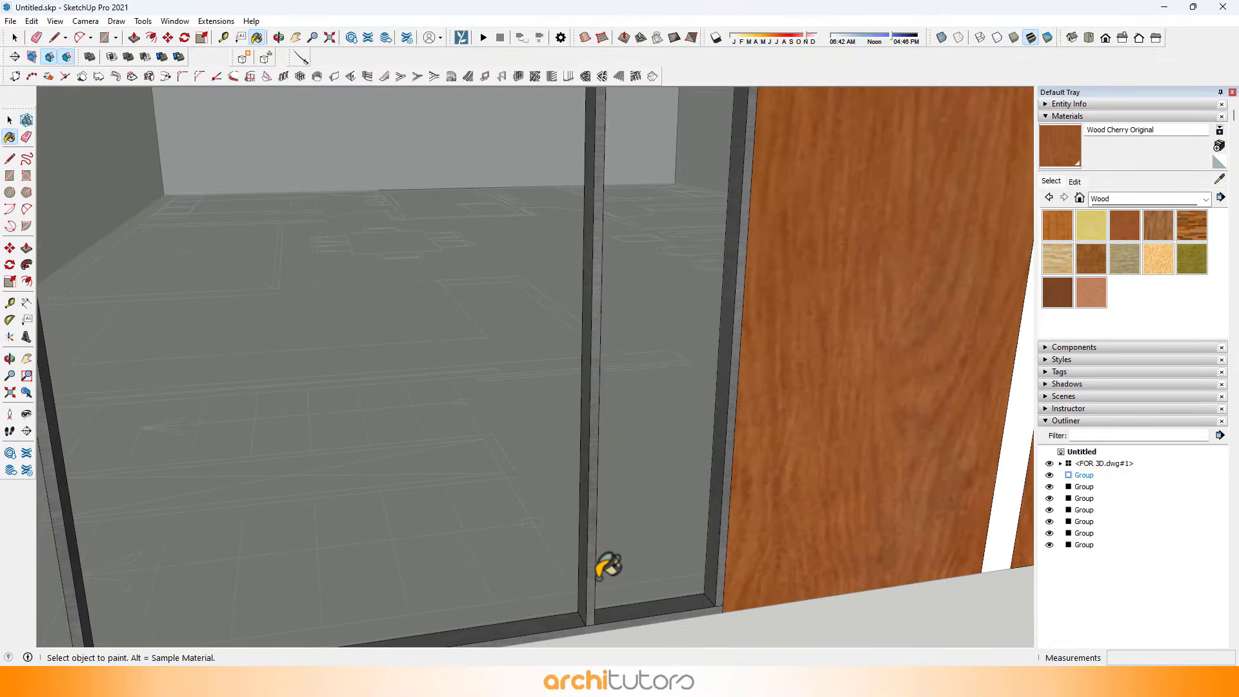
pyautogui.press('p')
pyautogui.scroll(2, 594, 566)
pyautogui.click(588, 563)
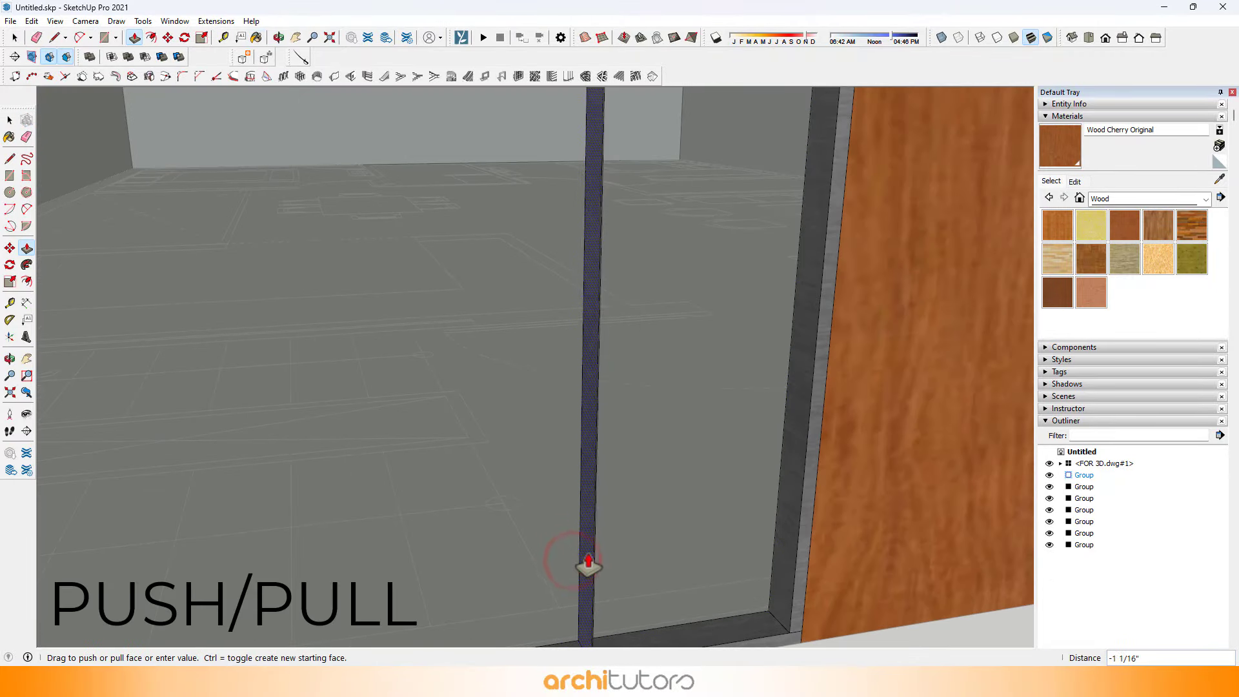
pyautogui.click(589, 557)
pyautogui.click(584, 510)
pyautogui.click(581, 514)
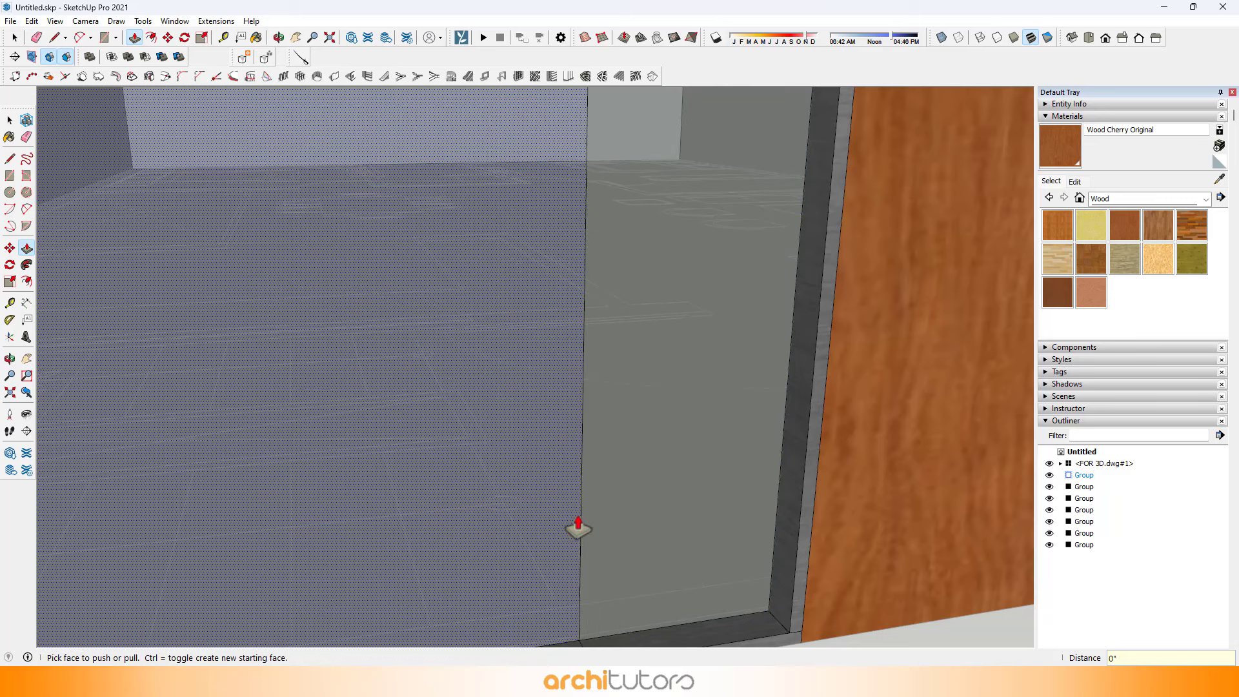
pyautogui.scroll(-3, 579, 525)
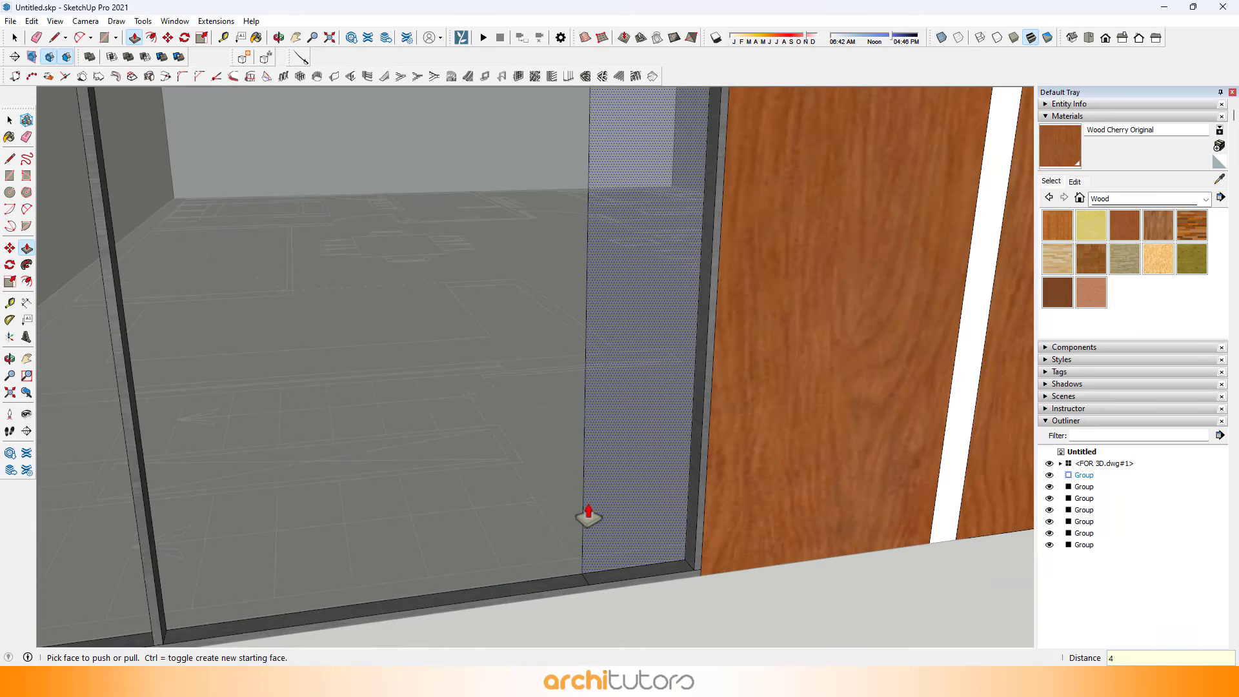
# Measure the width of the narrow glass pane beside the wood panel.
pyautogui.press('t')
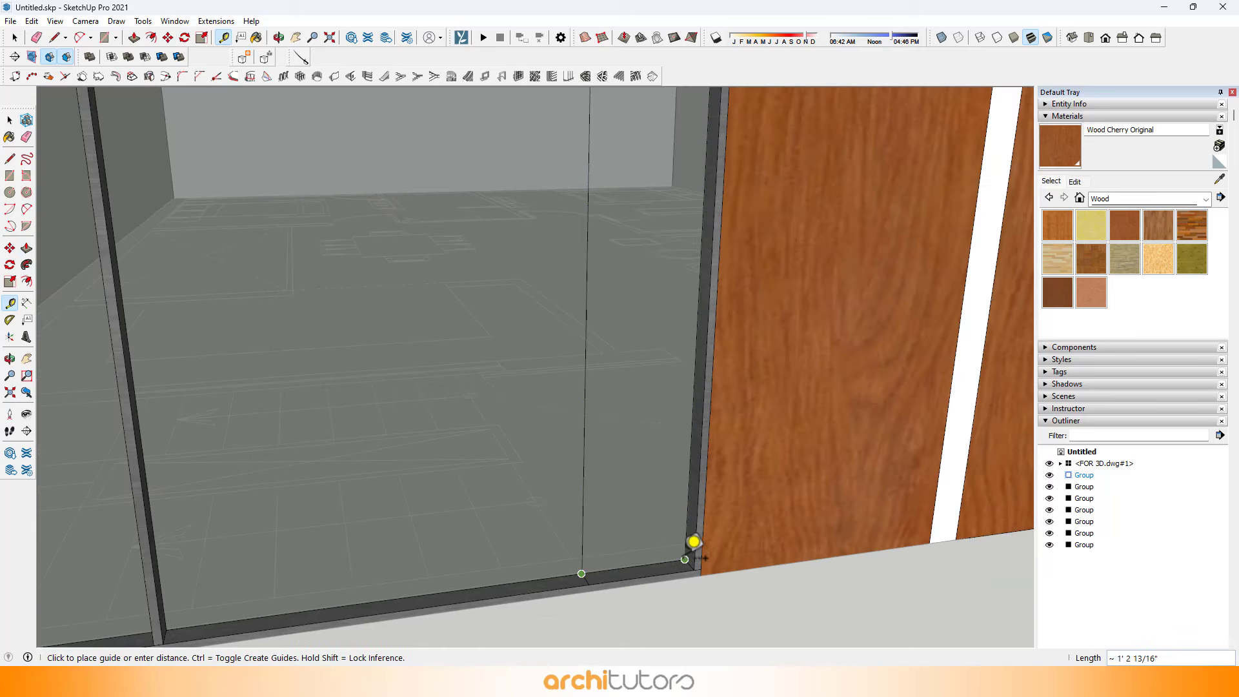
pyautogui.click(686, 558)
pyautogui.scroll(-3, 633, 515)
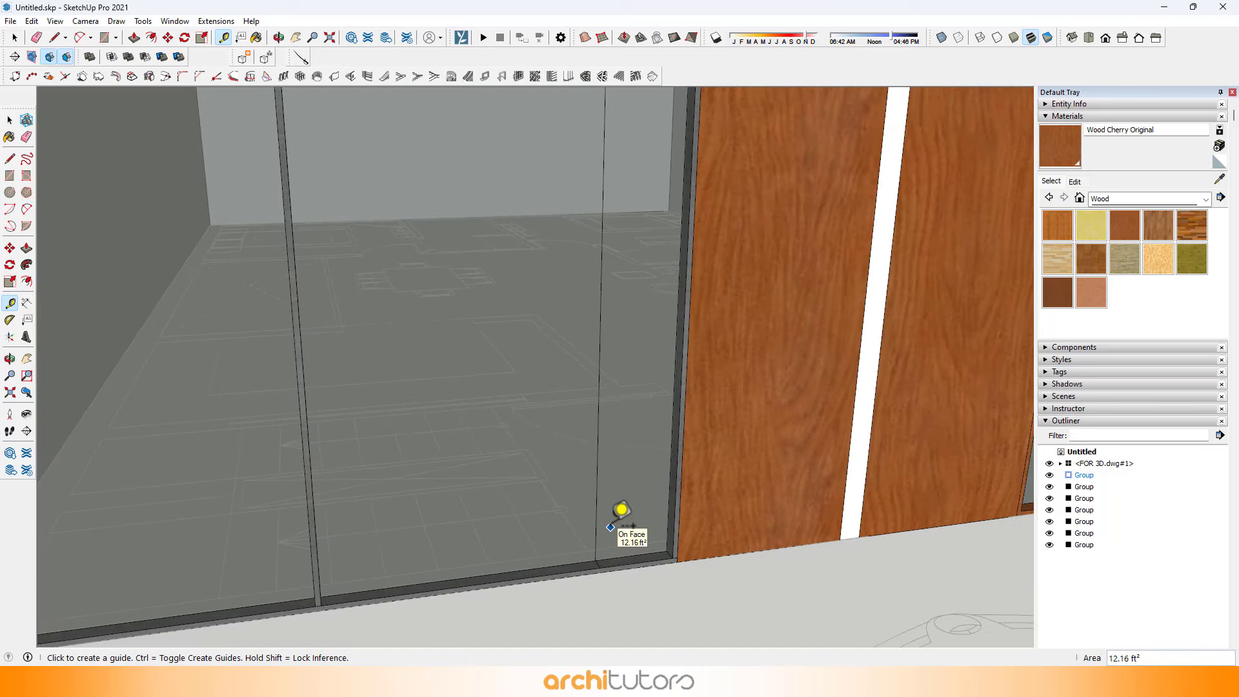
# Erase the edge dividing the two glass panes and the mullion's leftover edge on the bottom frame.
pyautogui.press('r')
pyautogui.press('e')
pyautogui.click(594, 518)
pyautogui.scroll(3, 610, 558)
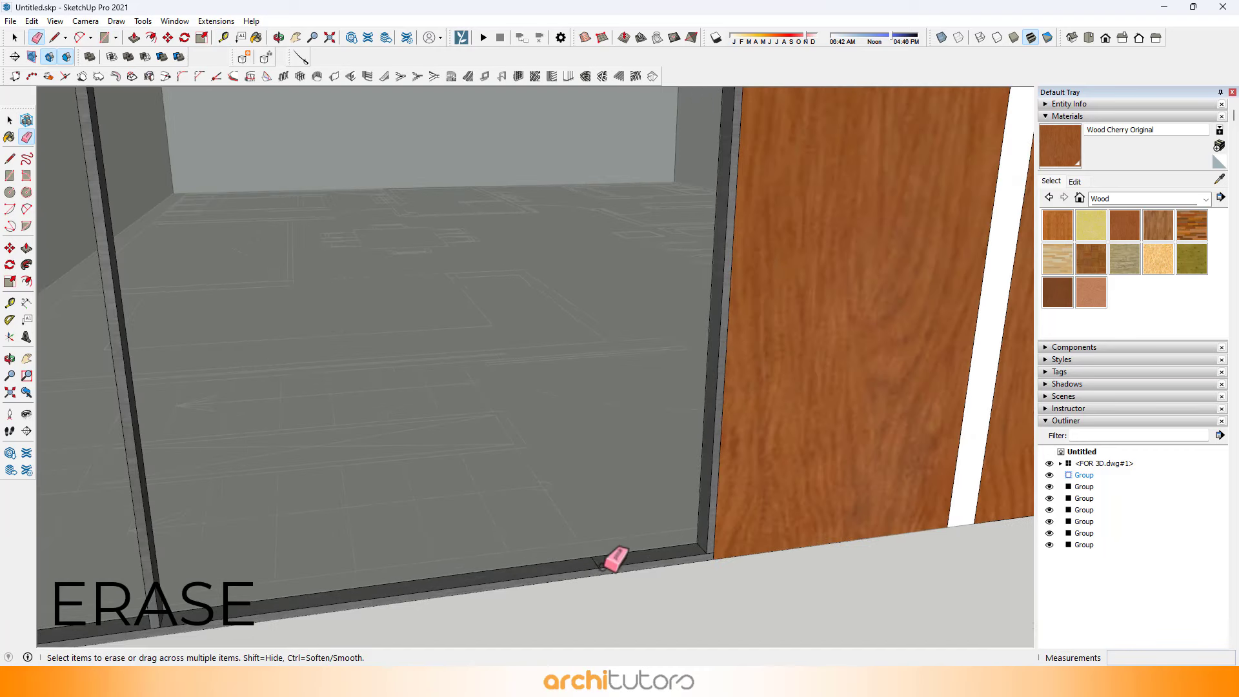
pyautogui.click(592, 561)
pyautogui.scroll(-5, 592, 560)
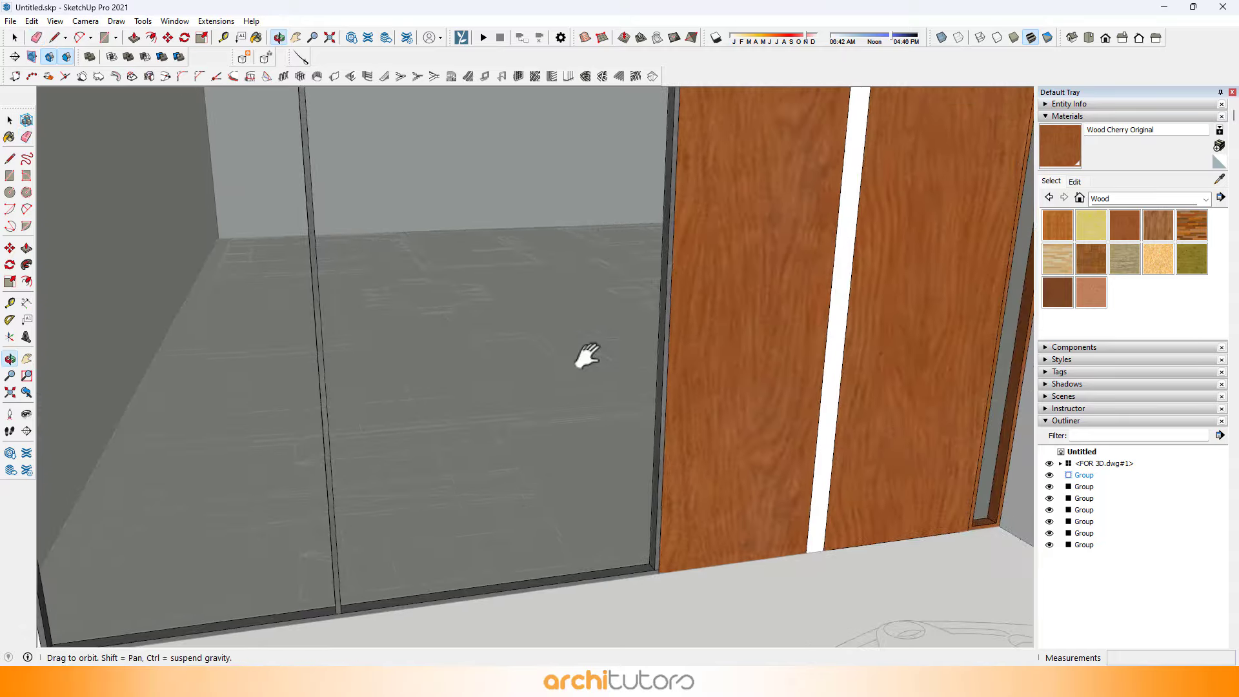
# Erase the removed mullion's leftover edge on the top frame of the window.
pyautogui.keyDown('shift'); pyautogui.moveTo(586, 358); pyautogui.dragTo(600, 581, button='middle'); pyautogui.keyUp('shift')
pyautogui.moveTo(600, 580); pyautogui.dragTo(606, 250, button='middle')
pyautogui.scroll(4, 615, 330)
pyautogui.scroll(3, 617, 402)
pyautogui.moveTo(617, 401); pyautogui.dragTo(642, 335, button='middle')
pyautogui.scroll(2, 642, 482)
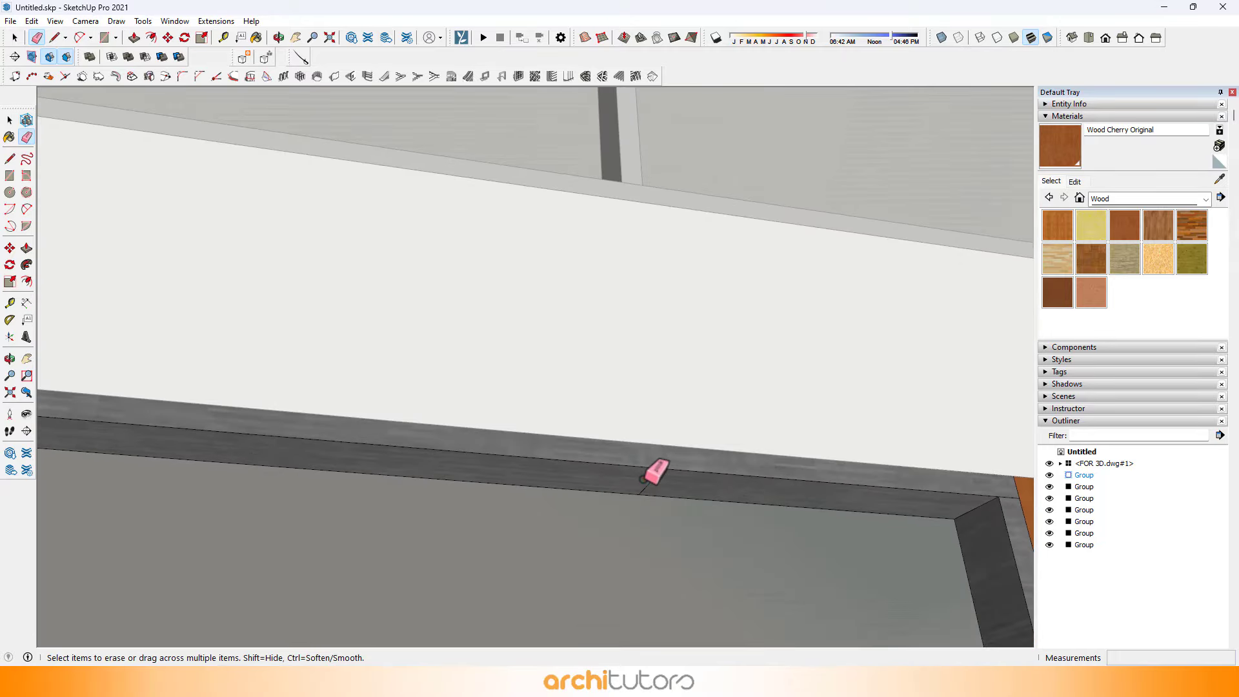
pyautogui.click(642, 481)
# Pull the side face of the remaining window mullion 7" toward the wood panel.
pyautogui.scroll(-5, 517, 321)
pyautogui.moveTo(517, 321)
pyautogui.mouseDown(button='middle')
pyautogui.moveTo(476, 519)
pyautogui.moveTo(411, 278)
pyautogui.moveTo(523, 310)
pyautogui.moveTo(463, 356)
pyautogui.moveTo(465, 345)
pyautogui.mouseUp(button='middle')
pyautogui.scroll(-4, 411, 278)
pyautogui.scroll(-1, 468, 353)
pyautogui.scroll(4, 467, 353)
pyautogui.press('p')
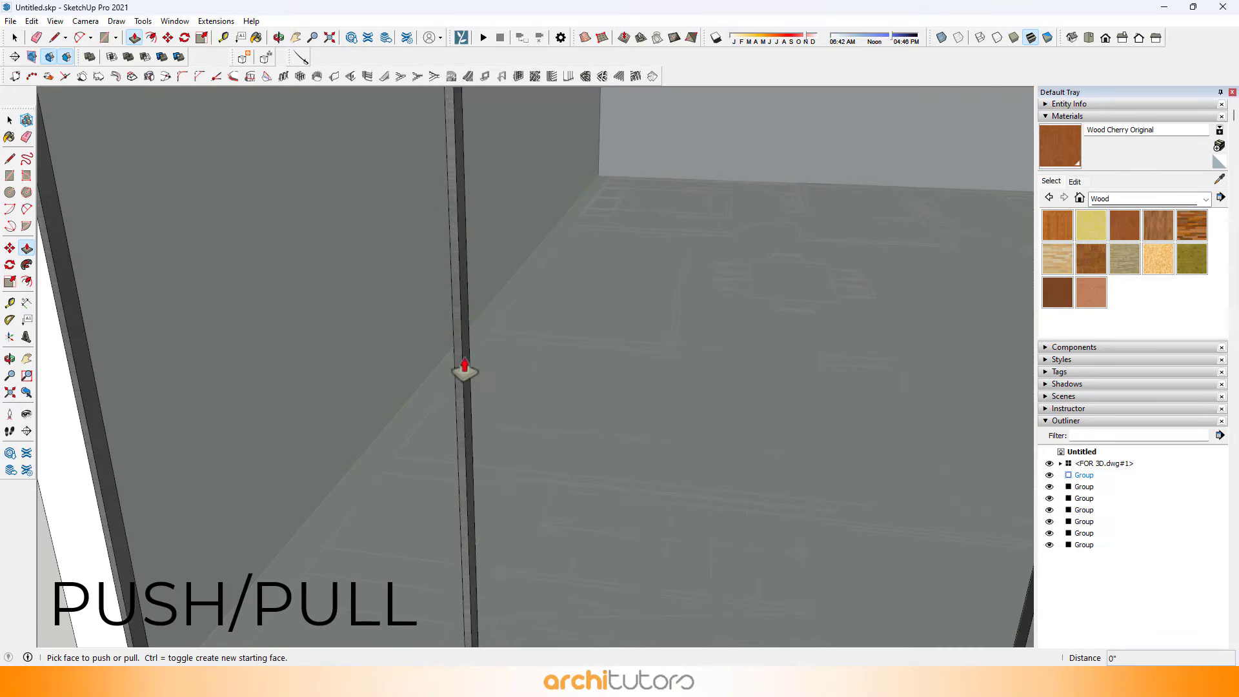
pyautogui.click(469, 366)
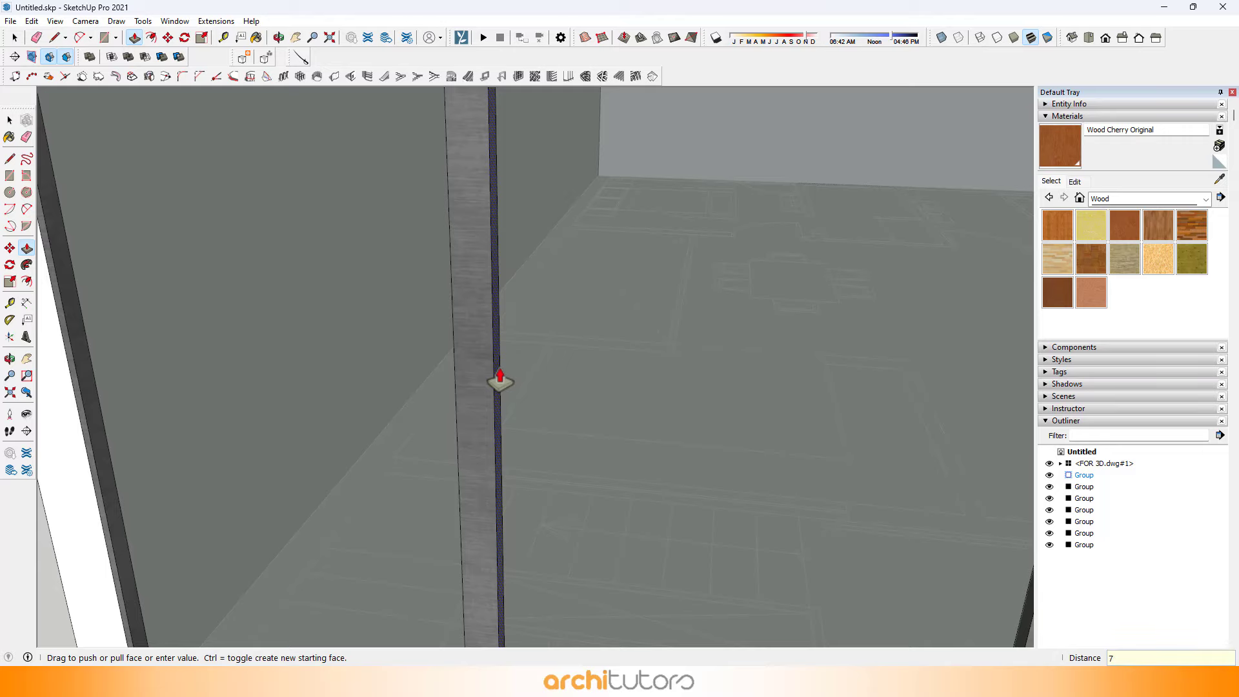
pyautogui.press('Return')
# Push the mullion's opposite side face in 7" to restore its thickness, and close the ground-floor group.
pyautogui.moveTo(499, 379); pyautogui.dragTo(453, 432, button='middle')
pyautogui.click(455, 430)
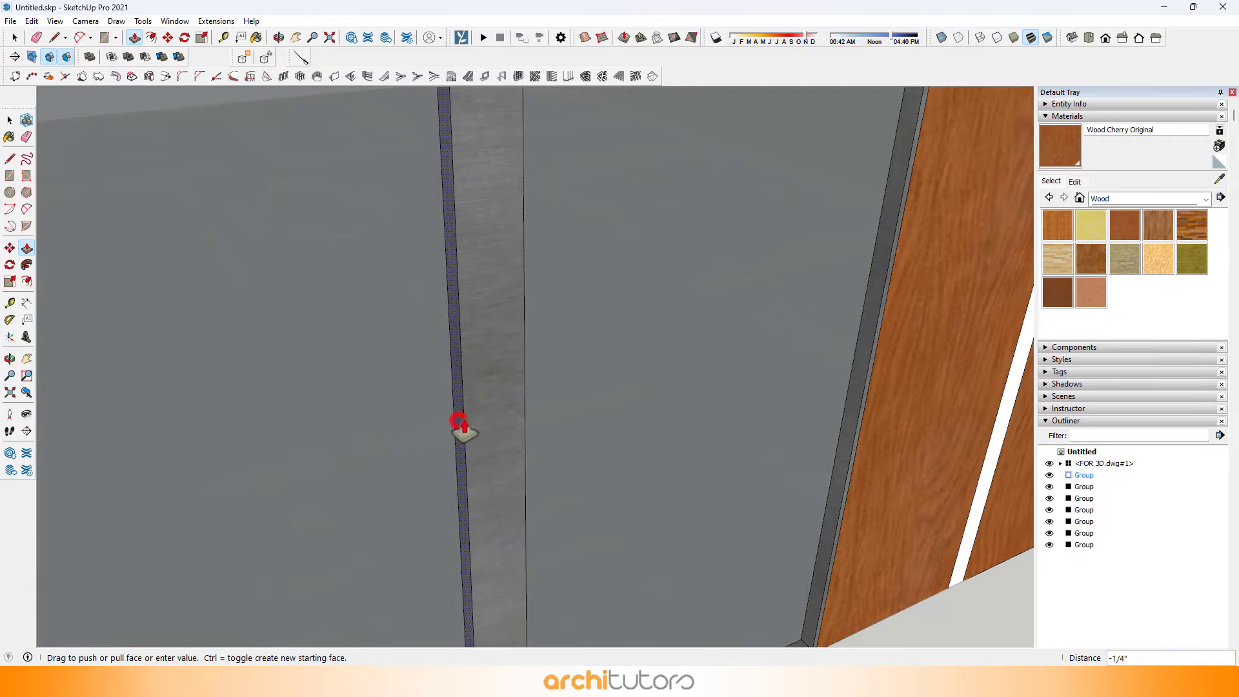
pyautogui.press('Return')
pyautogui.scroll(-5, 505, 387)
pyautogui.moveTo(509, 397); pyautogui.dragTo(439, 322, button='middle')
pyautogui.scroll(8, 431, 513)
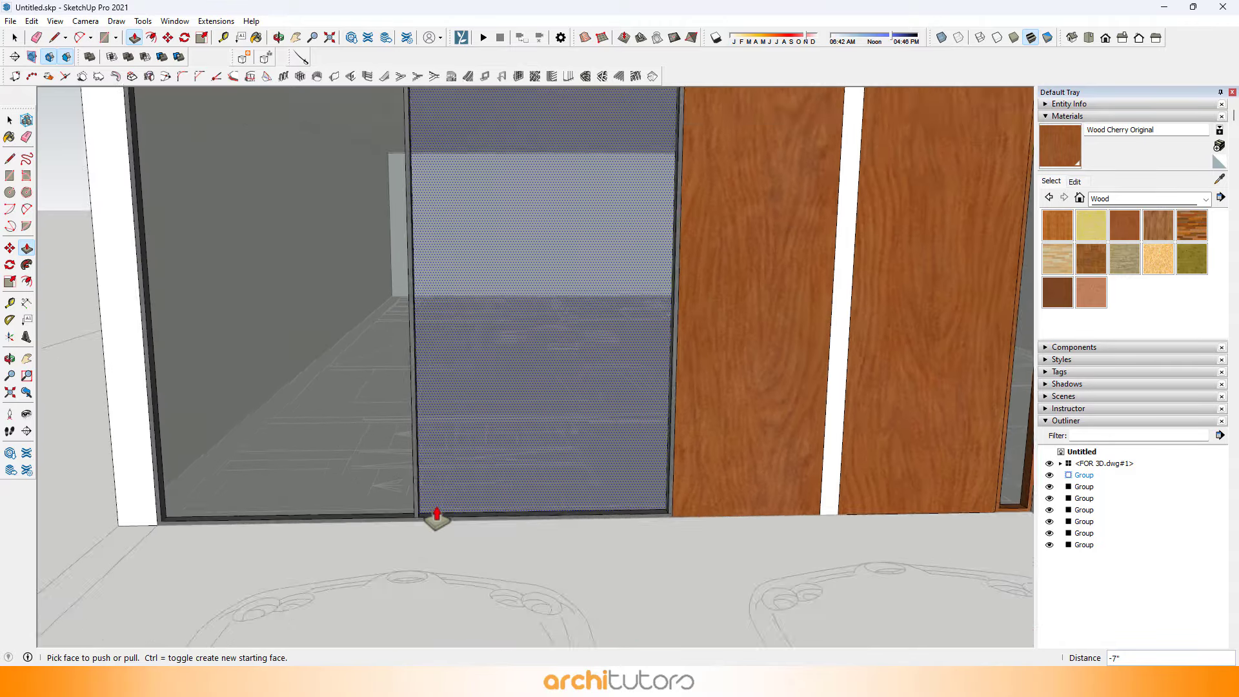
pyautogui.press('space')
pyautogui.scroll(-3, 436, 521)
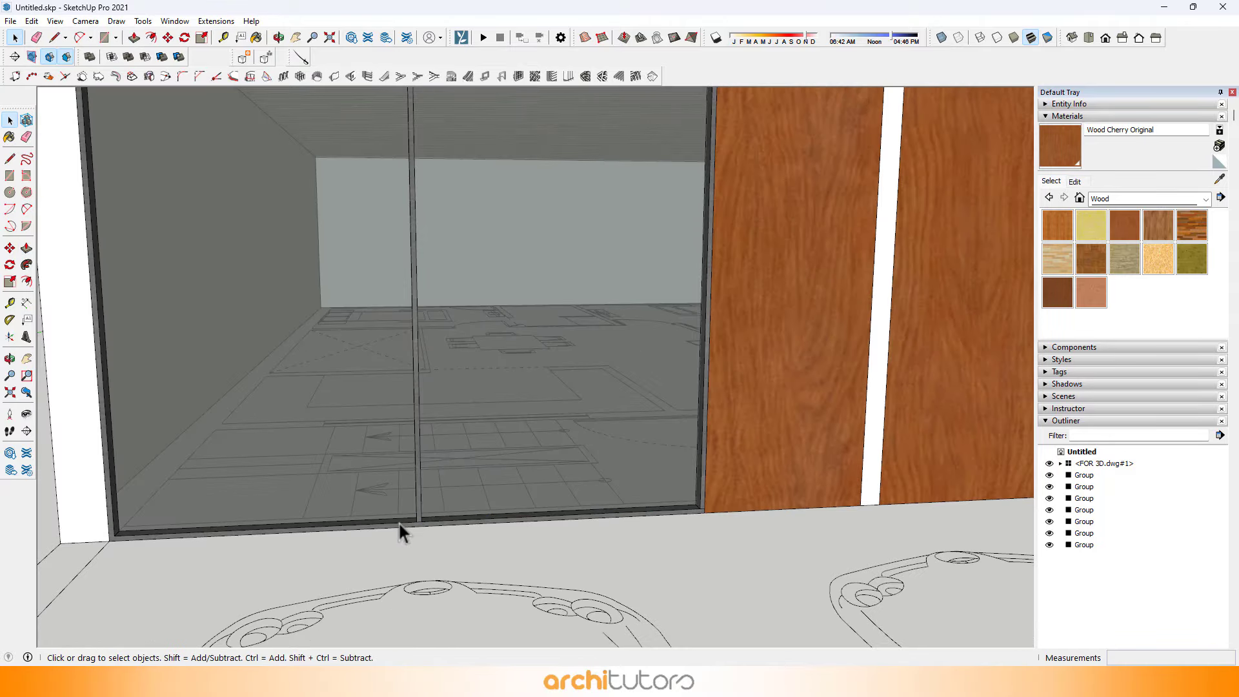
# Examine the revised ground-floor window and the whole front and side of the house.
pyautogui.press('l')
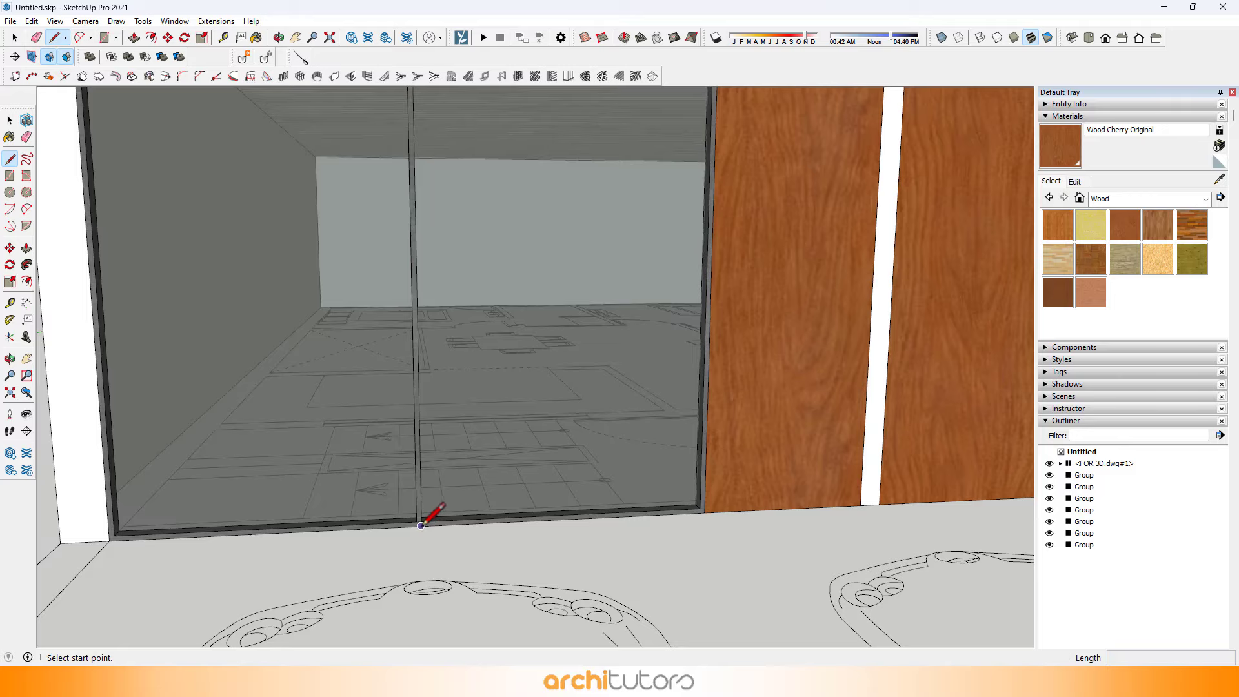
pyautogui.press('Escape')
pyautogui.scroll(-8, 434, 331)
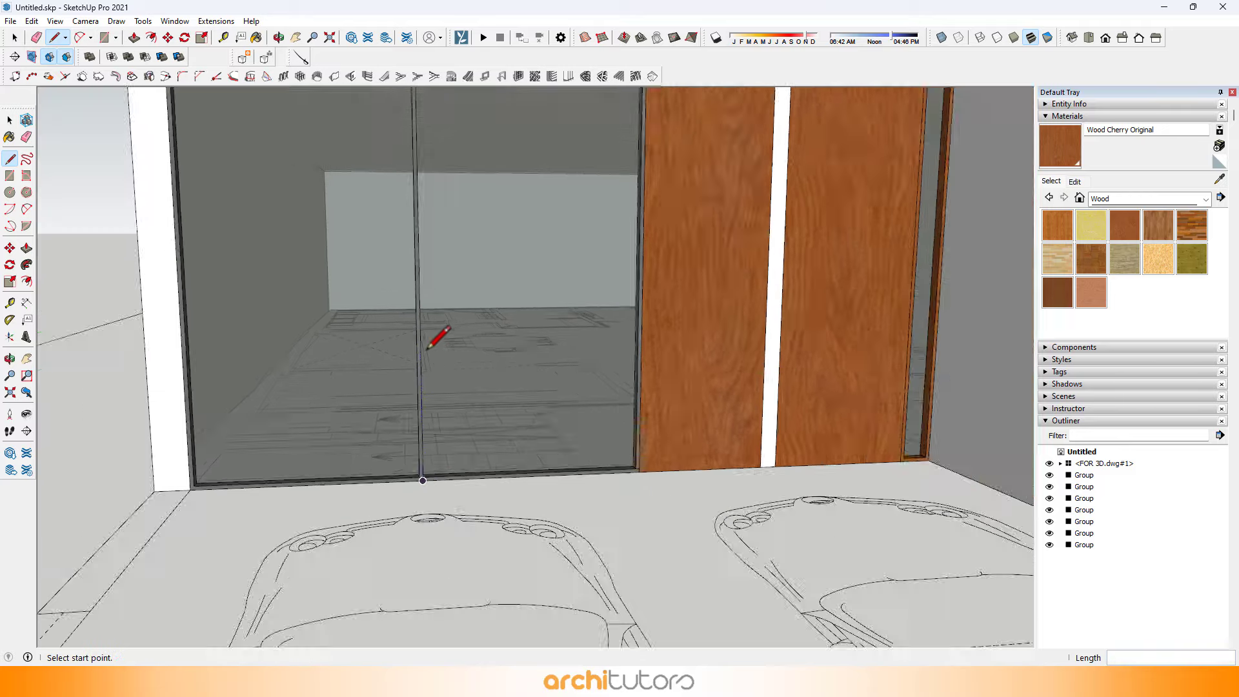
pyautogui.press('space')
pyautogui.moveTo(462, 300); pyautogui.dragTo(490, 419, button='middle')
pyautogui.doubleClick(548, 409)
pyautogui.press('Escape')
pyautogui.keyDown('shift'); pyautogui.moveTo(490, 420); pyautogui.dragTo(625, 345, button='middle'); pyautogui.keyUp('shift')
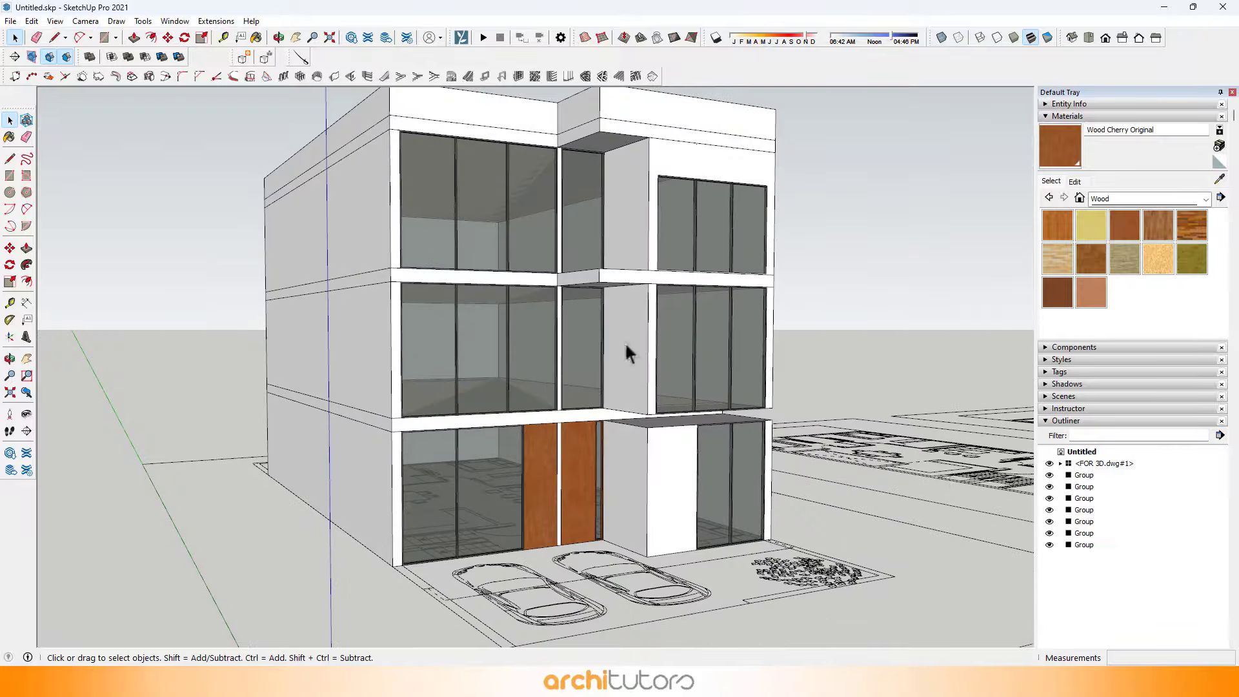
pyautogui.moveTo(837, 456); pyautogui.dragTo(722, 399, button='middle')
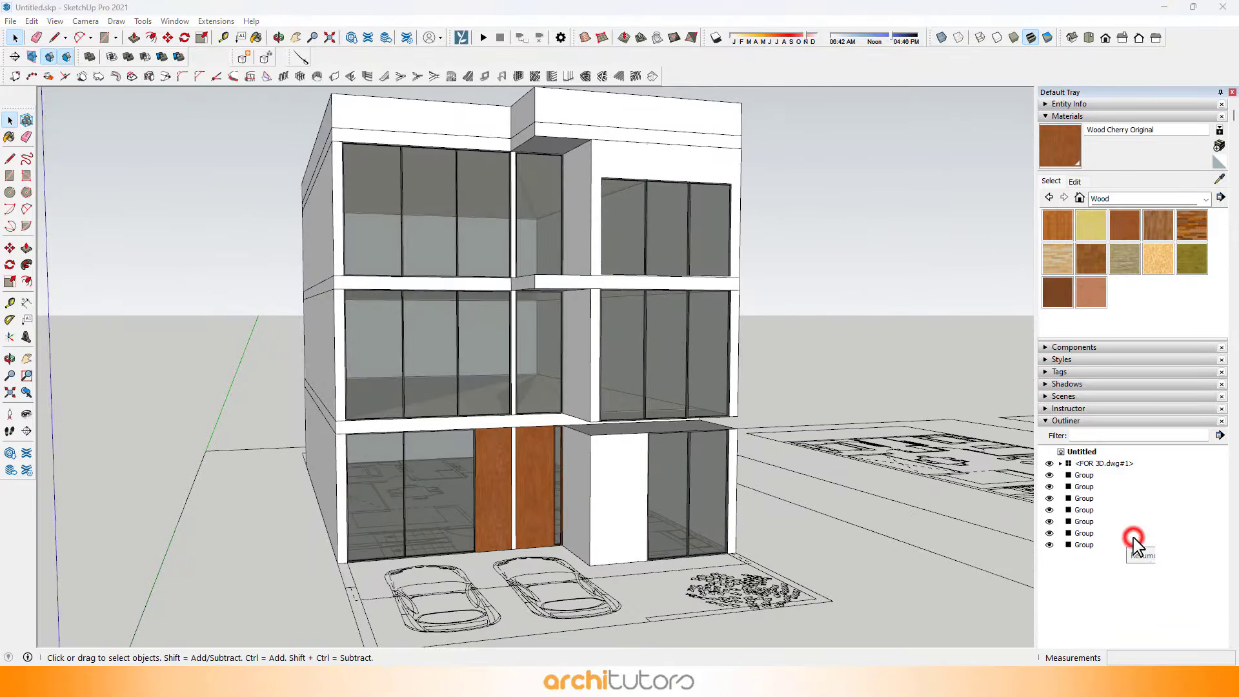
pyautogui.moveTo(572, 342); pyautogui.dragTo(395, 436, button='middle')
pyautogui.press('r')
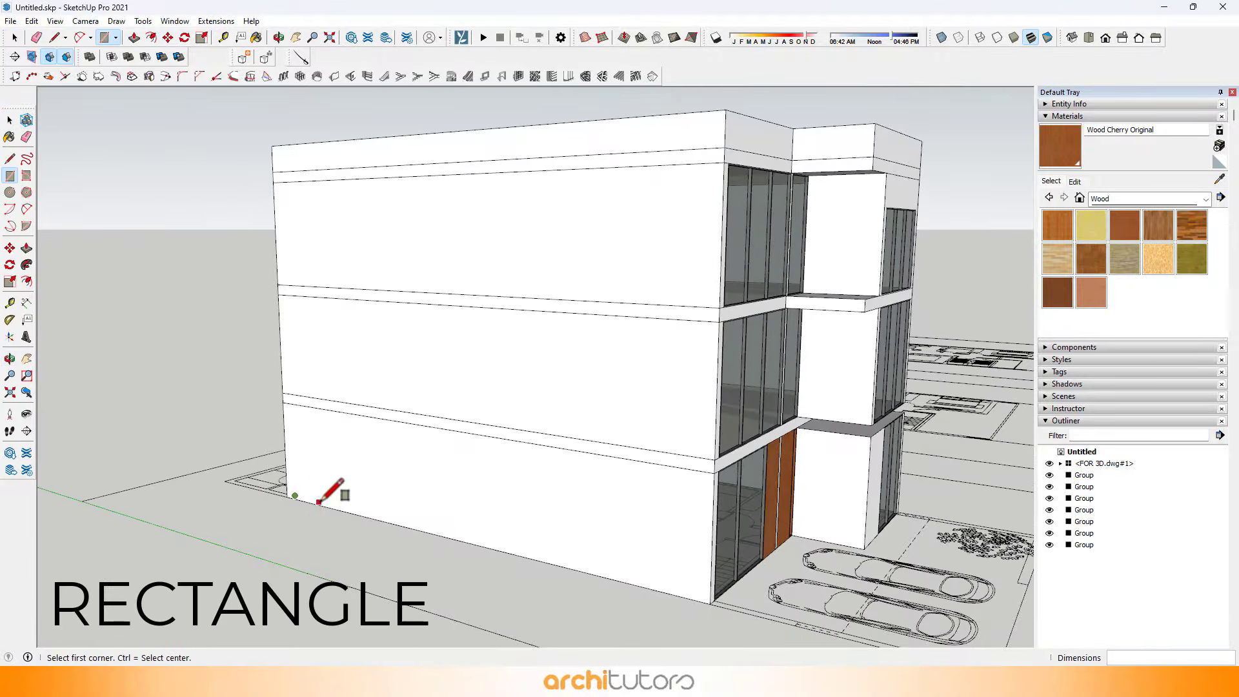
pyautogui.moveTo(511, 423); pyautogui.dragTo(470, 359, button='middle')
pyautogui.press('space')
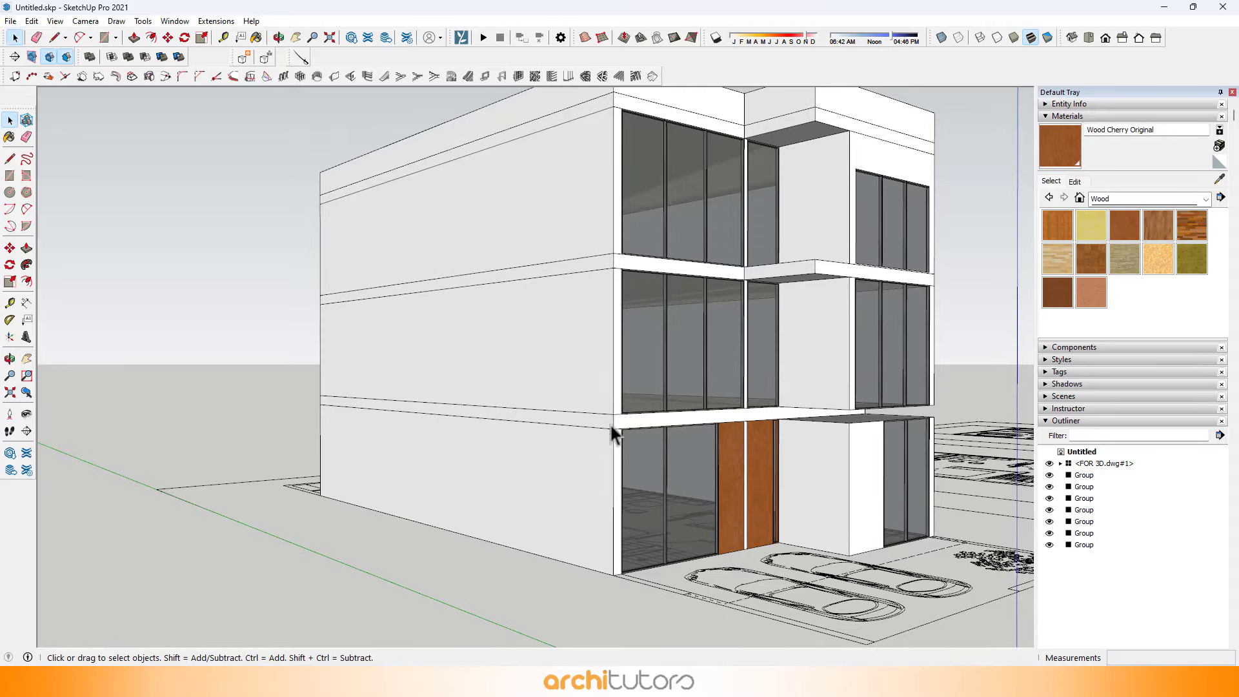
# Copy the slab group above the ground floor straight down to the base of the ground-floor walls.
pyautogui.click(616, 427)
pyautogui.press('m')
pyautogui.press('ctrl')
pyautogui.click(614, 415)
pyautogui.scroll(-3, 613, 520)
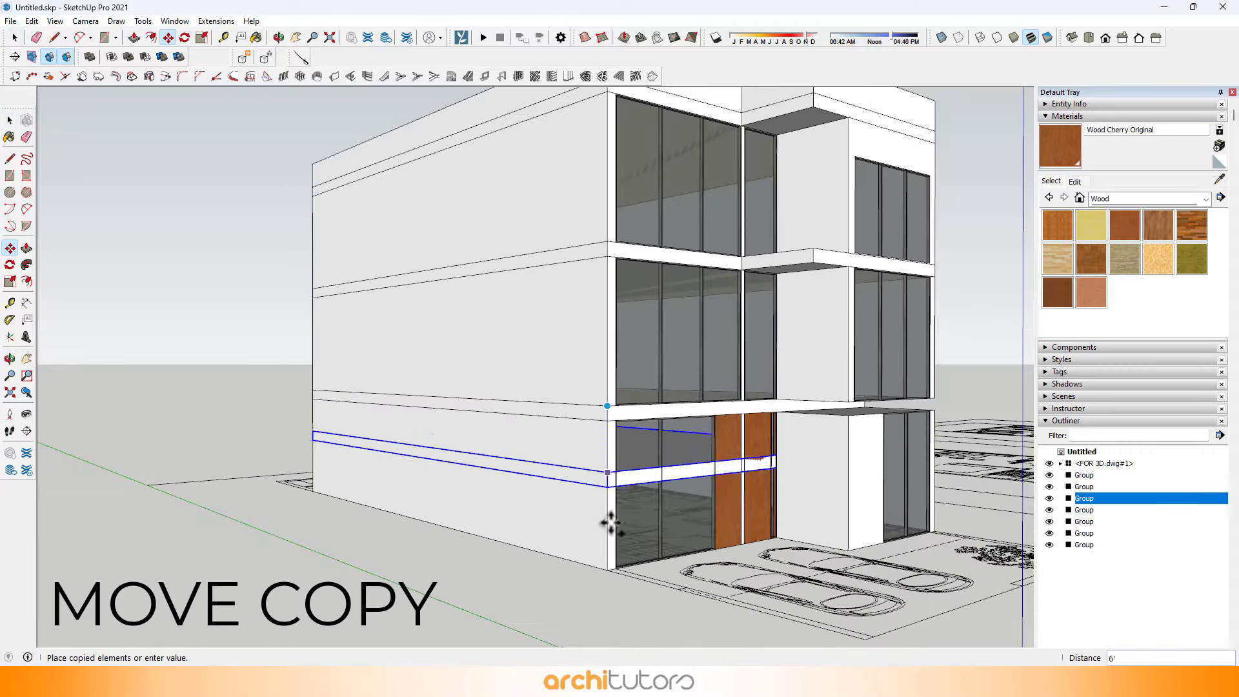
pyautogui.scroll(4, 606, 592)
pyautogui.click(595, 574)
# Scale the base slab copy along the green axis to about 1.40 so it reaches the front edge of the plot.
pyautogui.moveTo(545, 450); pyautogui.dragTo(625, 479, button='middle')
pyautogui.press('s')
pyautogui.click(633, 455)
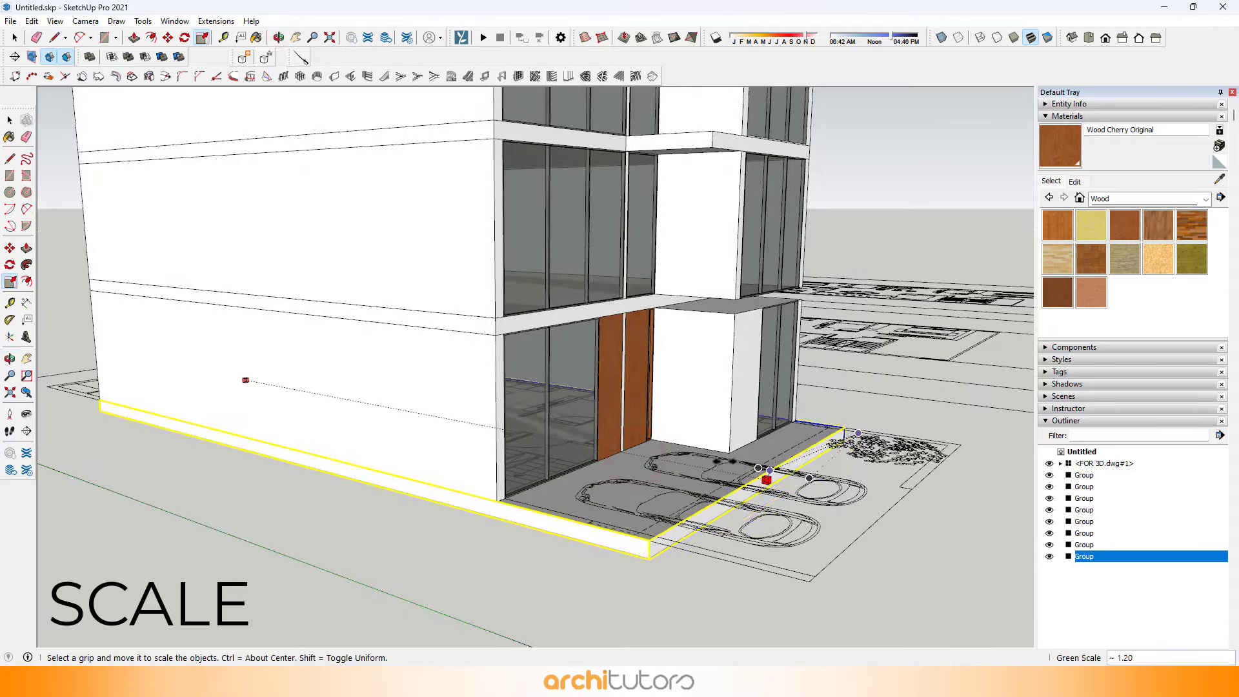
pyautogui.keyDown('shift'); pyautogui.moveTo(816, 496); pyautogui.dragTo(621, 437, button='middle'); pyautogui.keyUp('shift')
pyautogui.scroll(1, 603, 496)
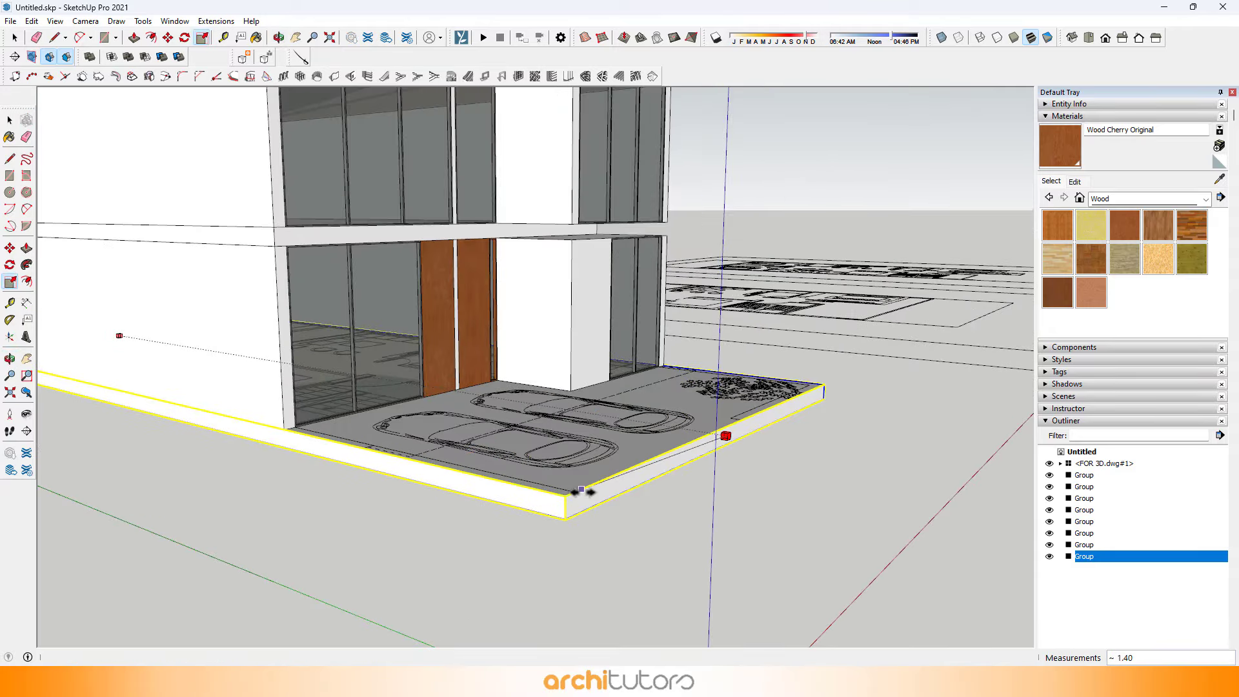
pyautogui.click(581, 493)
pyautogui.moveTo(574, 400); pyautogui.dragTo(423, 510, button='middle')
pyautogui.scroll(-2, 490, 493)
pyautogui.press('space')
# Deselect the base slab and examine the house from the front, sides and above.
pyautogui.moveTo(707, 468); pyautogui.dragTo(537, 535, button='middle')
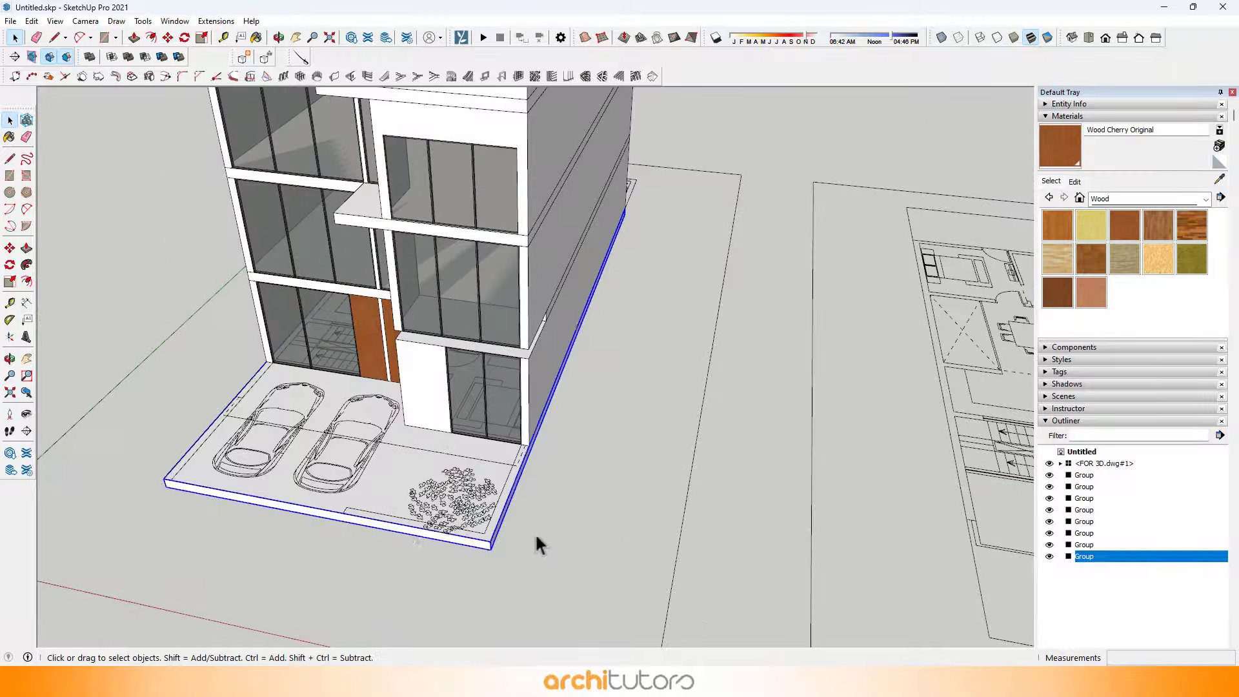
pyautogui.click(575, 539)
pyautogui.scroll(1, 423, 457)
pyautogui.moveTo(422, 457); pyautogui.dragTo(777, 342, button='middle')
pyautogui.keyDown('shift'); pyautogui.moveTo(571, 403); pyautogui.dragTo(500, 393, button='middle'); pyautogui.keyUp('shift')
pyautogui.moveTo(500, 394); pyautogui.dragTo(540, 310, button='middle')
pyautogui.keyDown('shift'); pyautogui.moveTo(540, 310); pyautogui.dragTo(629, 555, button='middle'); pyautogui.keyUp('shift')
pyautogui.moveTo(629, 555); pyautogui.dragTo(655, 592, button='middle')
pyautogui.keyDown('shift'); pyautogui.moveTo(655, 593); pyautogui.dragTo(603, 461, button='middle'); pyautogui.keyUp('shift')
pyautogui.moveTo(556, 356); pyautogui.dragTo(645, 422, button='middle')
pyautogui.moveTo(716, 452); pyautogui.dragTo(774, 476, button='middle')
pyautogui.scroll(-2, 504, 361)
pyautogui.moveTo(500, 355); pyautogui.dragTo(486, 275, button='middle')
pyautogui.scroll(4, 465, 465)
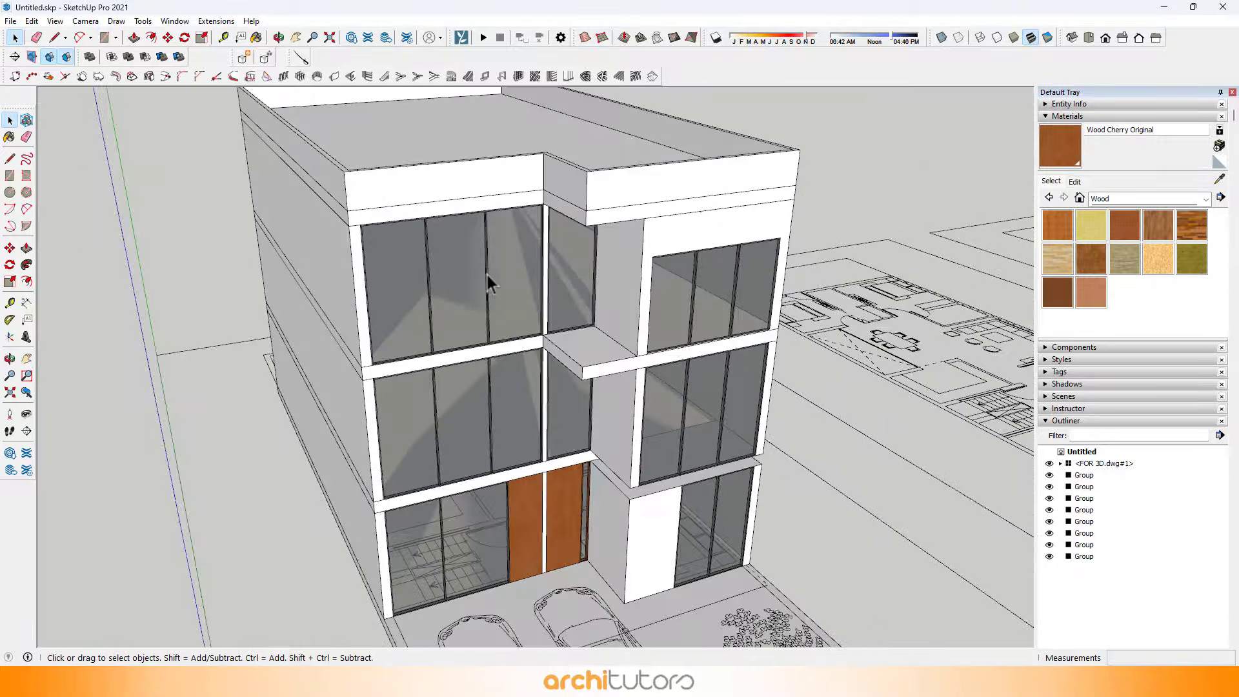
# Place a guide 4.5" below the top edge of the roof parapet on the front facade.
pyautogui.scroll(5, 467, 293)
pyautogui.press('t')
pyautogui.scroll(2, 437, 227)
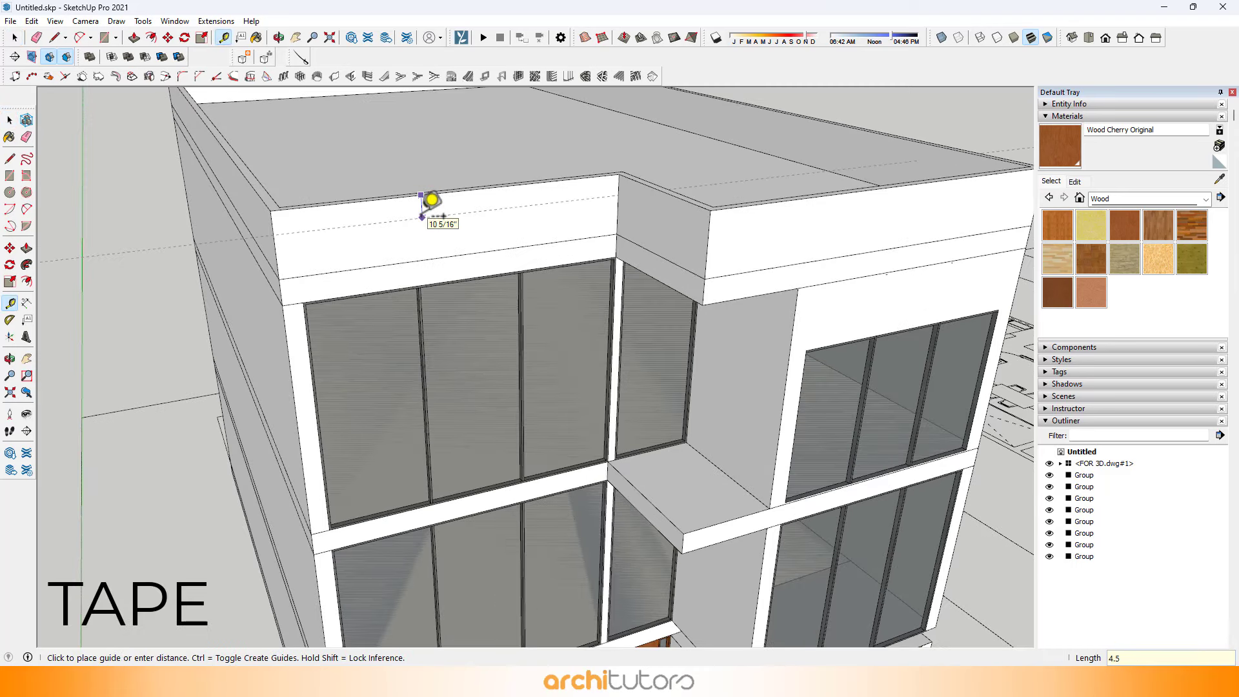
# Draw a rectangle over the top-floor front window bay, from the outer bottom corner of the slab below to the parapet guide at the recess corner.
pyautogui.scroll(2, 371, 312)
pyautogui.press('r')
pyautogui.scroll(3, 343, 522)
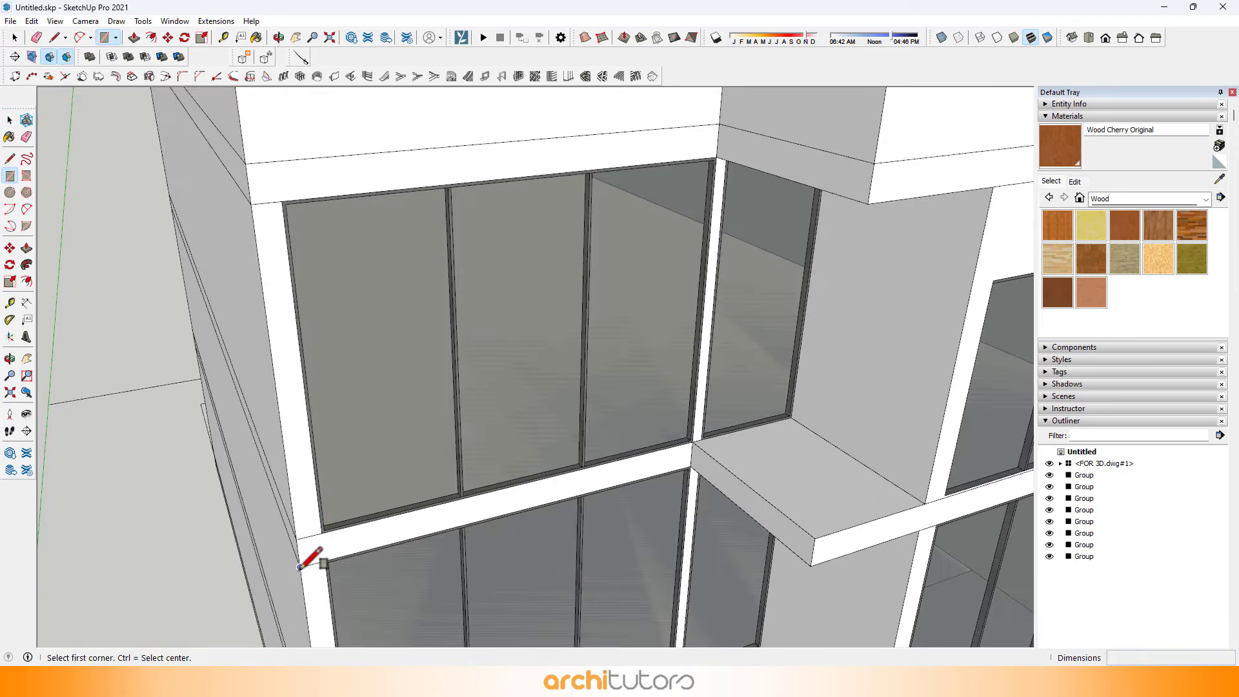
pyautogui.click(302, 566)
pyautogui.scroll(-1, 541, 261)
pyautogui.keyDown('shift'); pyautogui.moveTo(520, 287); pyautogui.dragTo(485, 334, button='middle'); pyautogui.keyUp('shift')
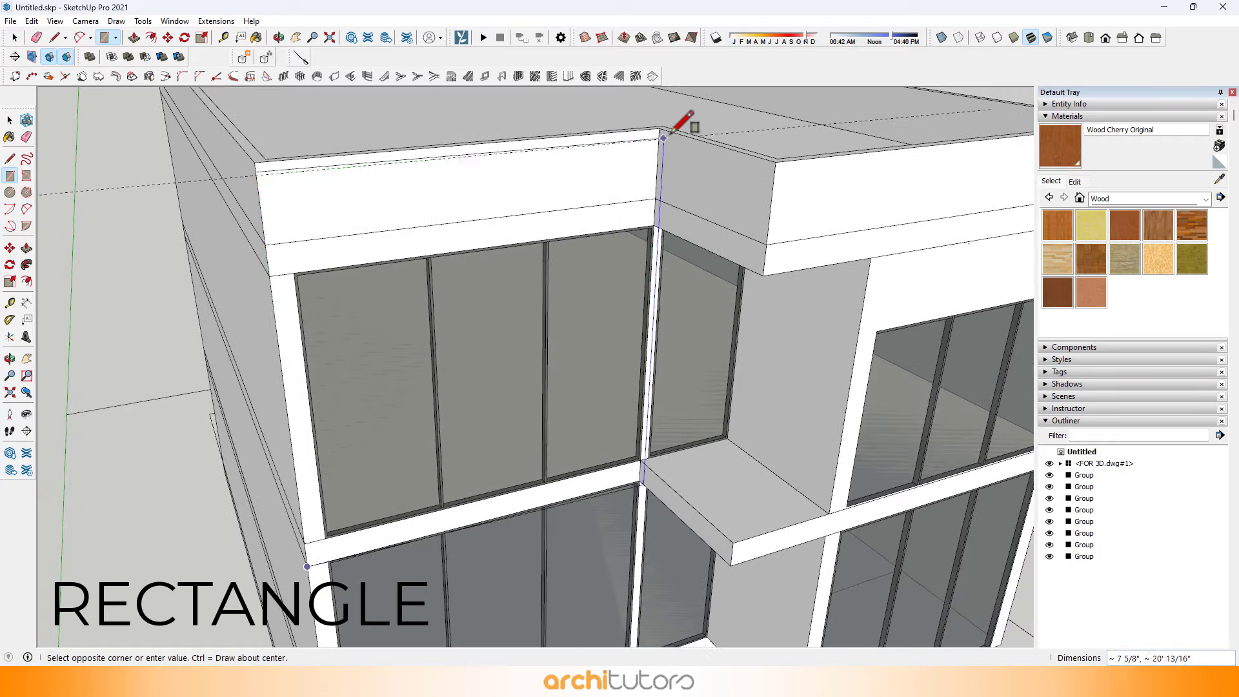
pyautogui.scroll(1, 664, 133)
pyautogui.click(657, 138)
pyautogui.scroll(-1, 645, 139)
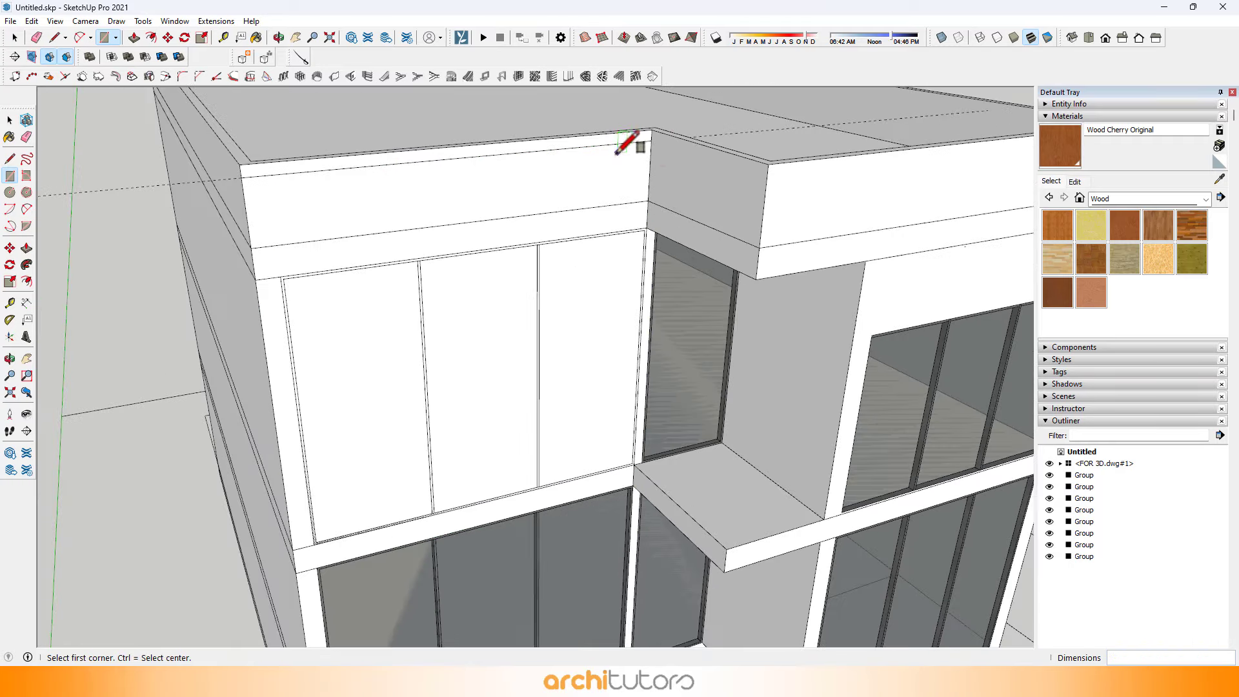
# Push/Pull the rectangle over the top-floor front window bay outward past the neighbouring parapet, extending it by 3'.
pyautogui.moveTo(595, 162); pyautogui.dragTo(645, 166, button='middle')
pyautogui.press('p')
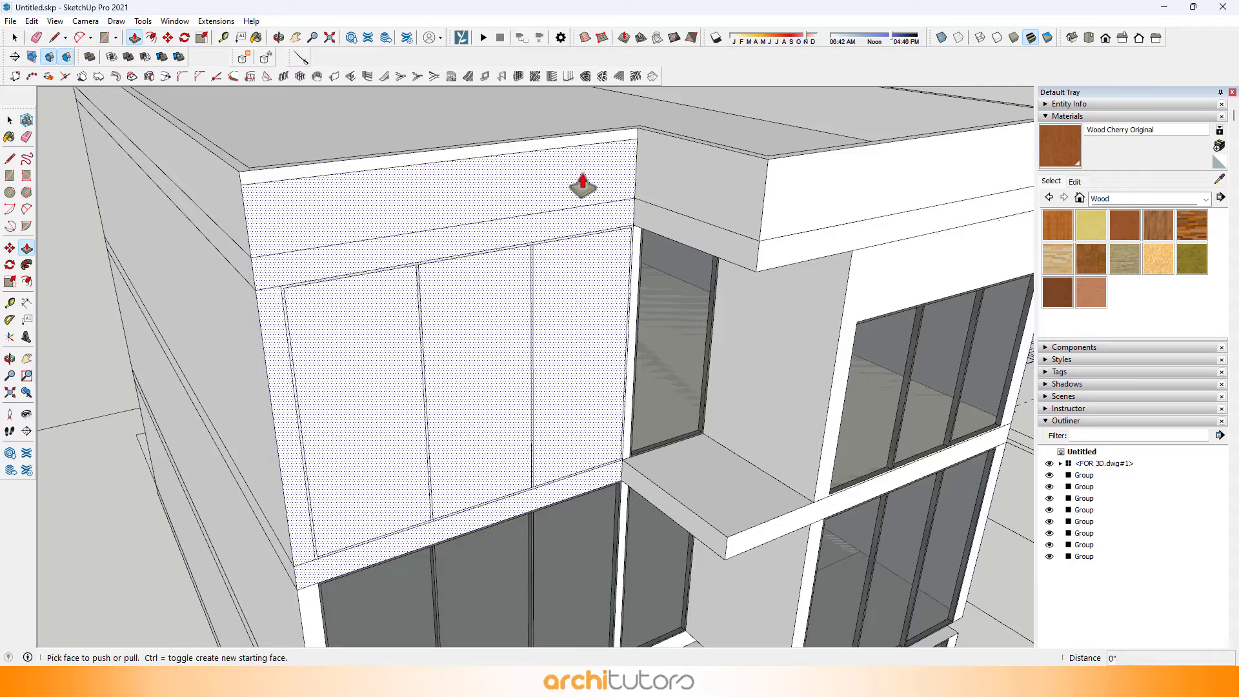
pyautogui.click(581, 183)
pyautogui.scroll(1, 580, 385)
pyautogui.moveTo(590, 395); pyautogui.dragTo(352, 229, button='middle')
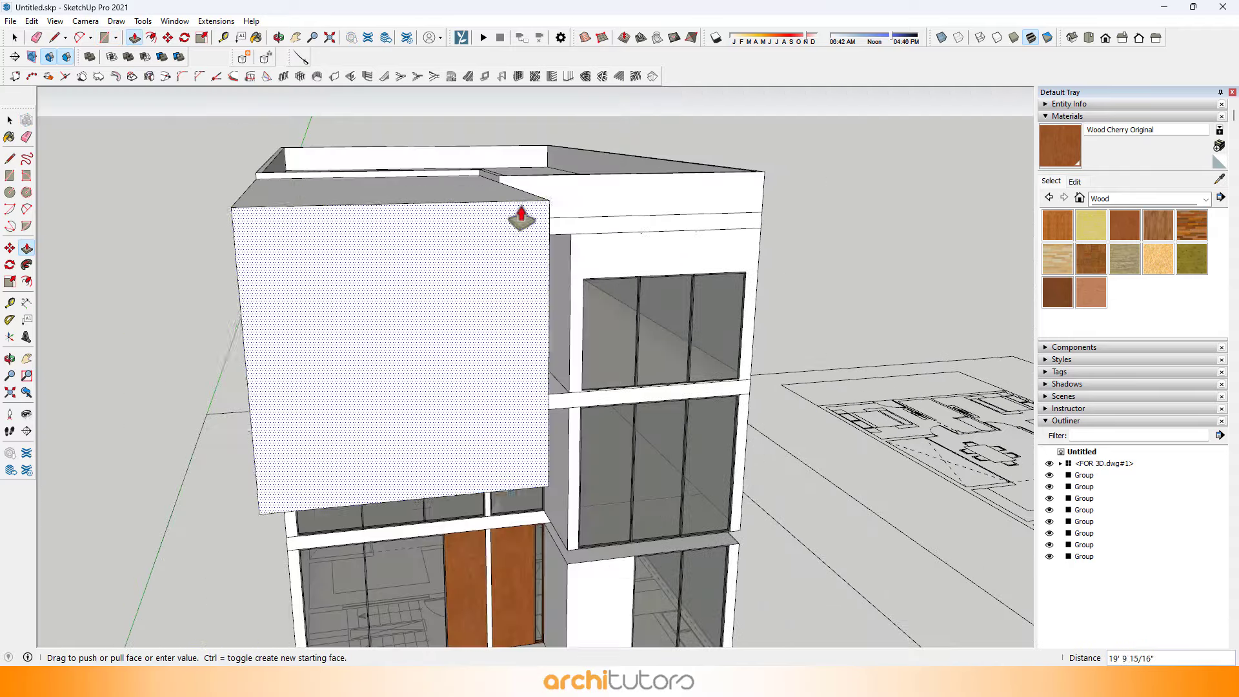
pyautogui.moveTo(608, 199); pyautogui.dragTo(357, 420, button='middle')
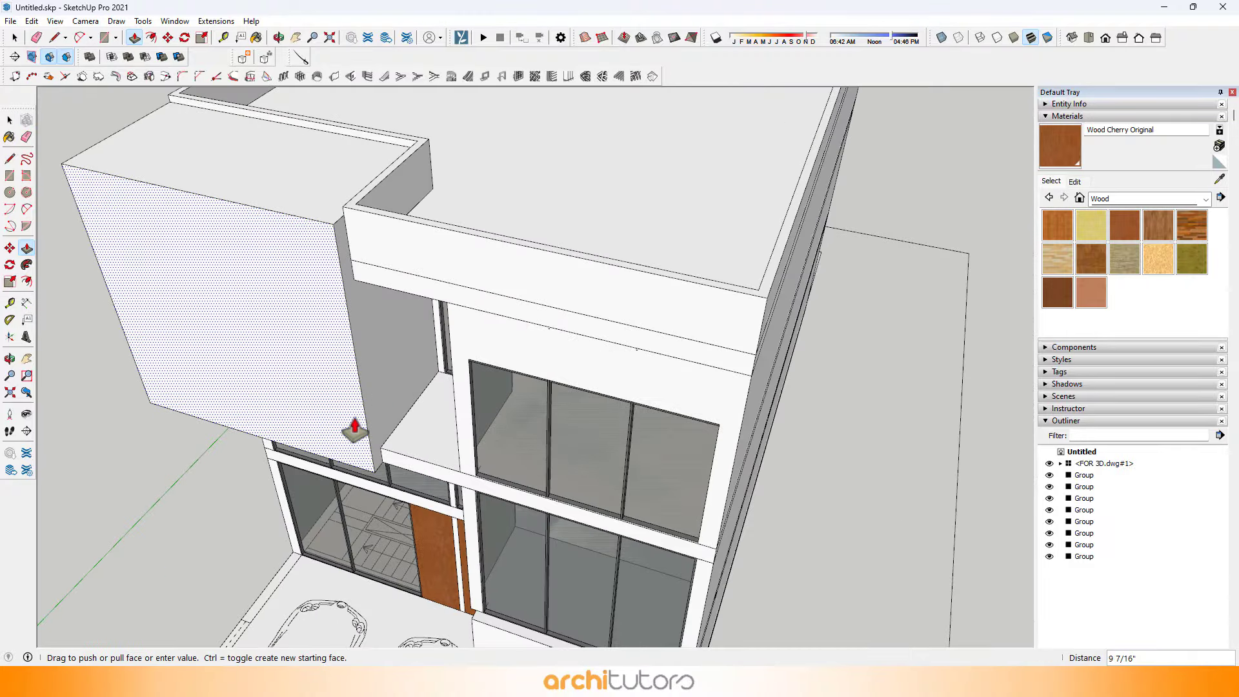
pyautogui.write("'")
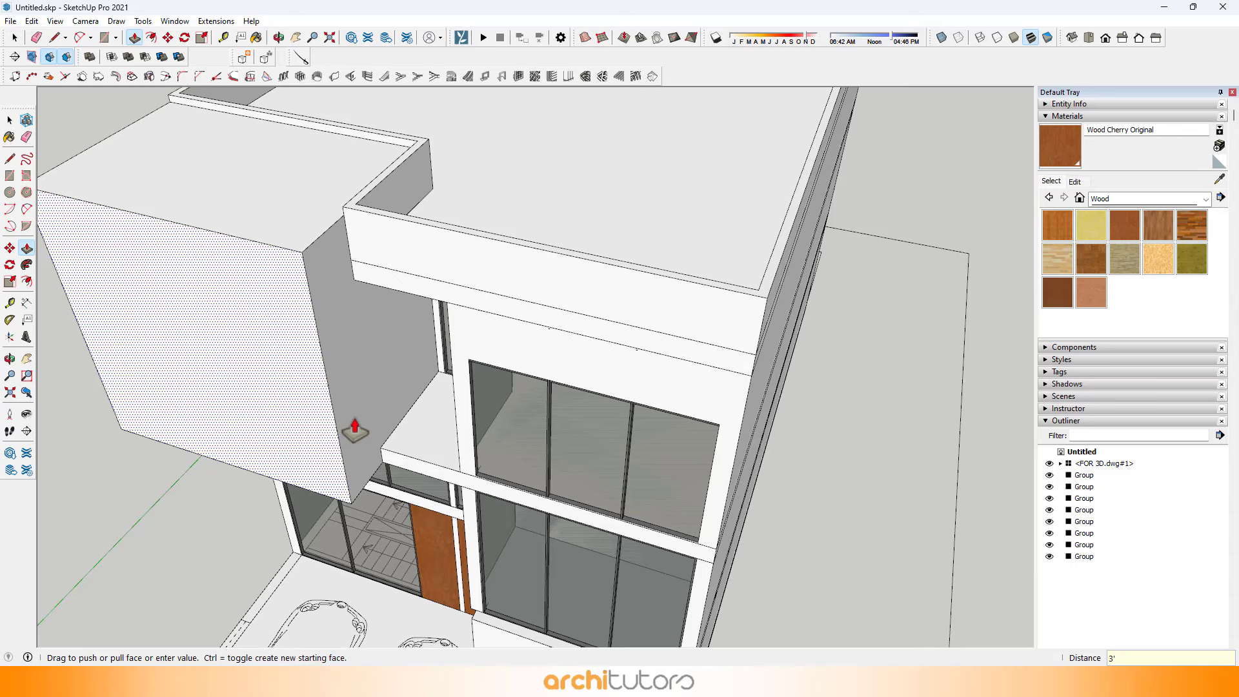
pyautogui.moveTo(355, 429); pyautogui.dragTo(496, 279, button='middle')
pyautogui.press('Return')
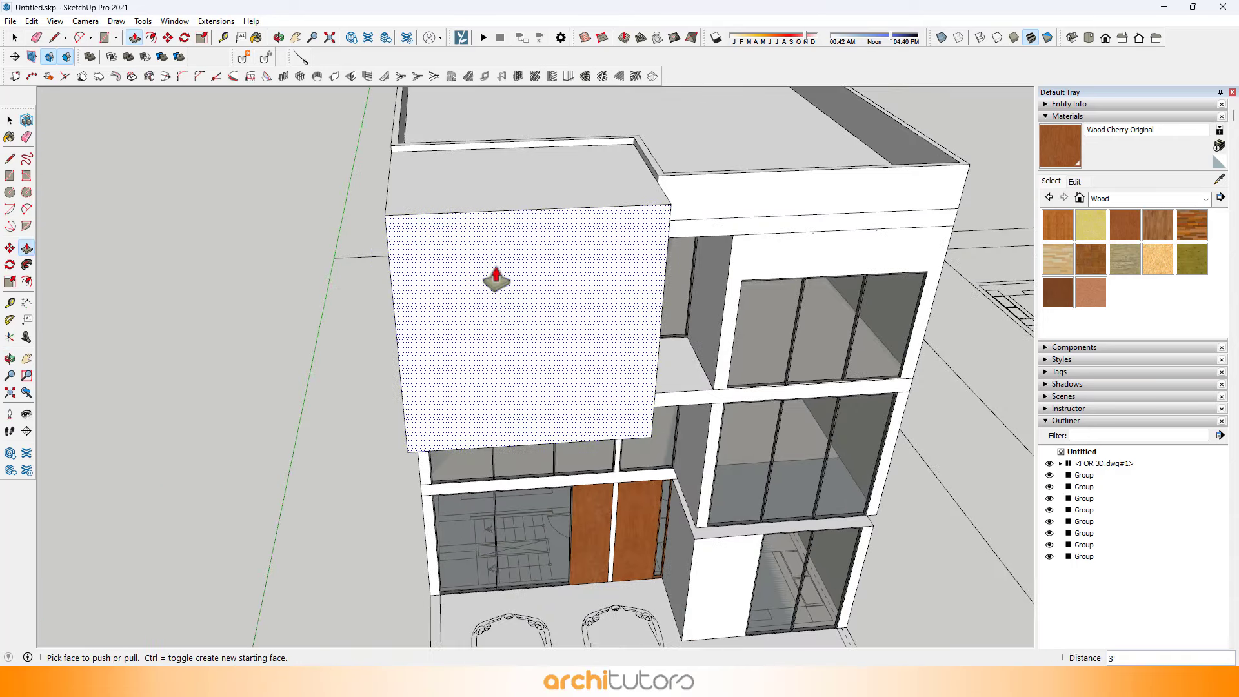
pyautogui.press('f')
pyautogui.click(474, 261)
pyautogui.press('Escape')
pyautogui.click(1104, 199)
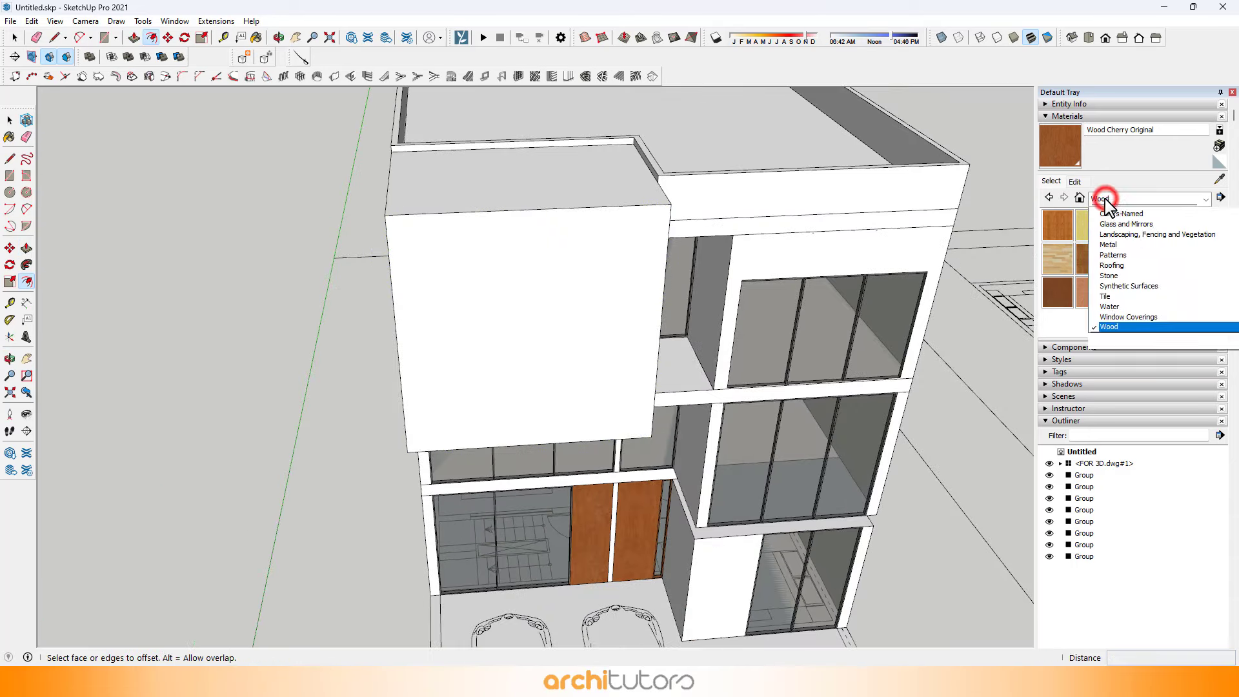
pyautogui.click(591, 202)
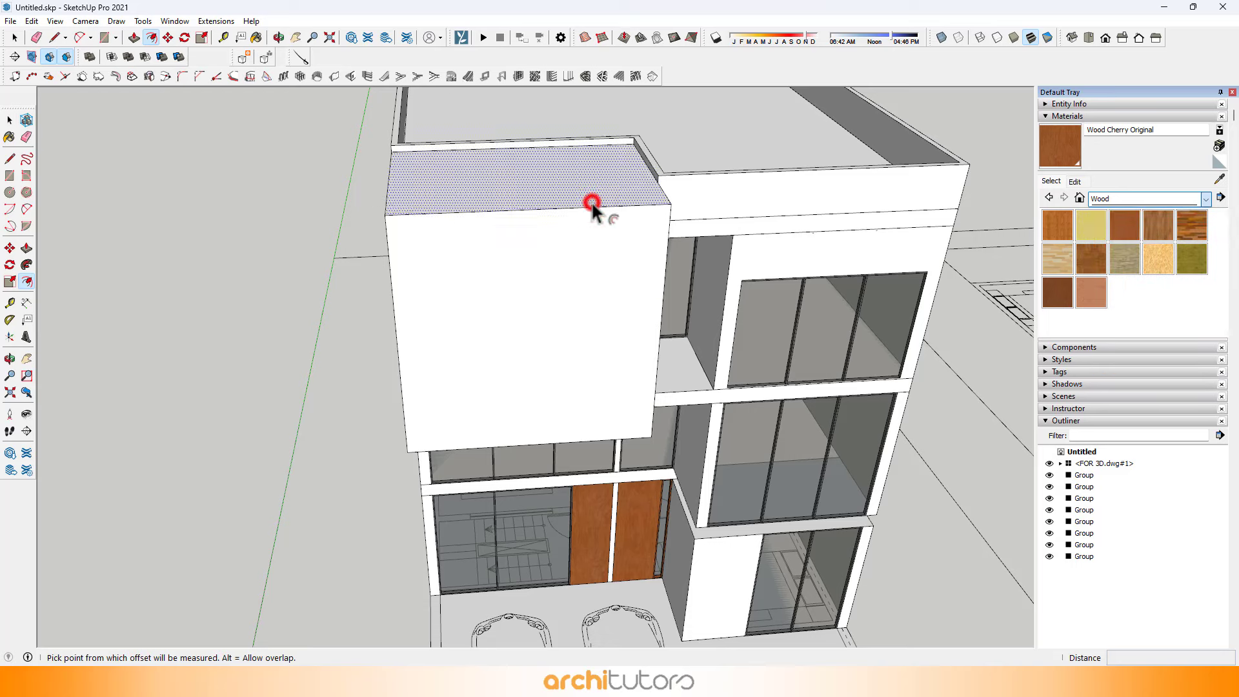
# Select all the connected geometry of the projecting top-floor box and make it a group.
pyautogui.tripleClick(566, 191)
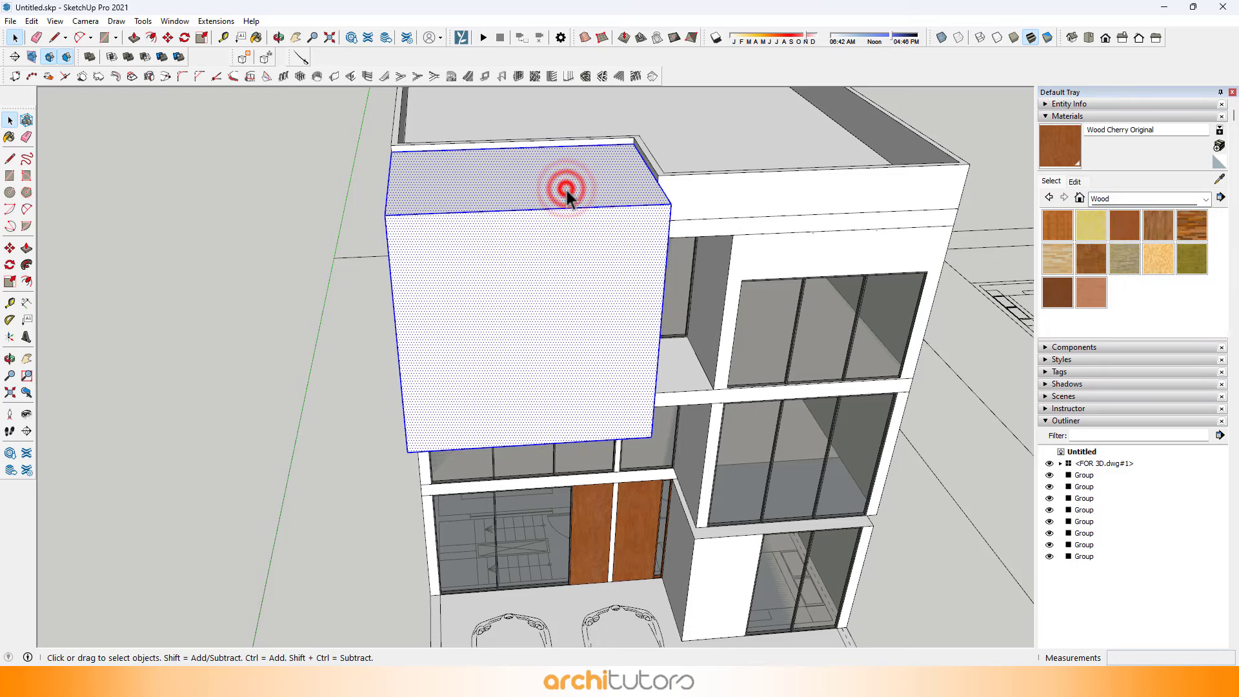
pyautogui.rightClick(567, 191)
pyautogui.click(612, 314)
pyautogui.moveTo(612, 315); pyautogui.dragTo(835, 289, button='middle')
# Open the Asphalt and Concrete material collection for the selected box group.
pyautogui.click(1116, 198)
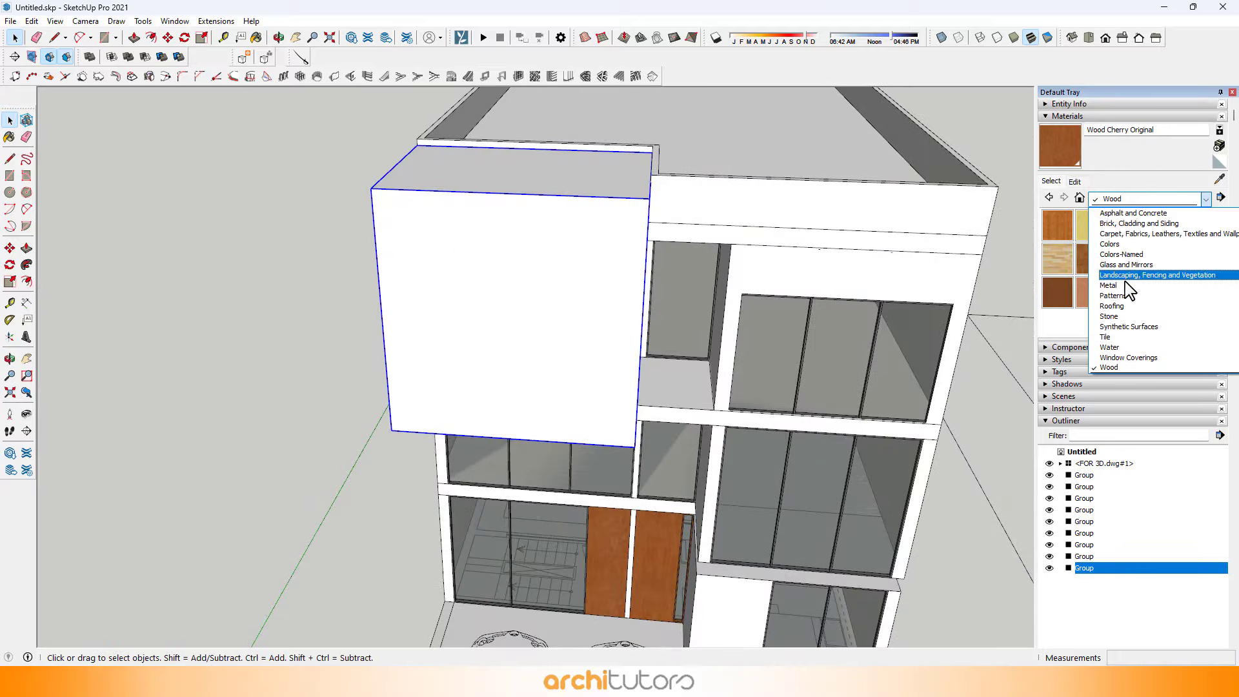
pyautogui.scroll(1, 1126, 287)
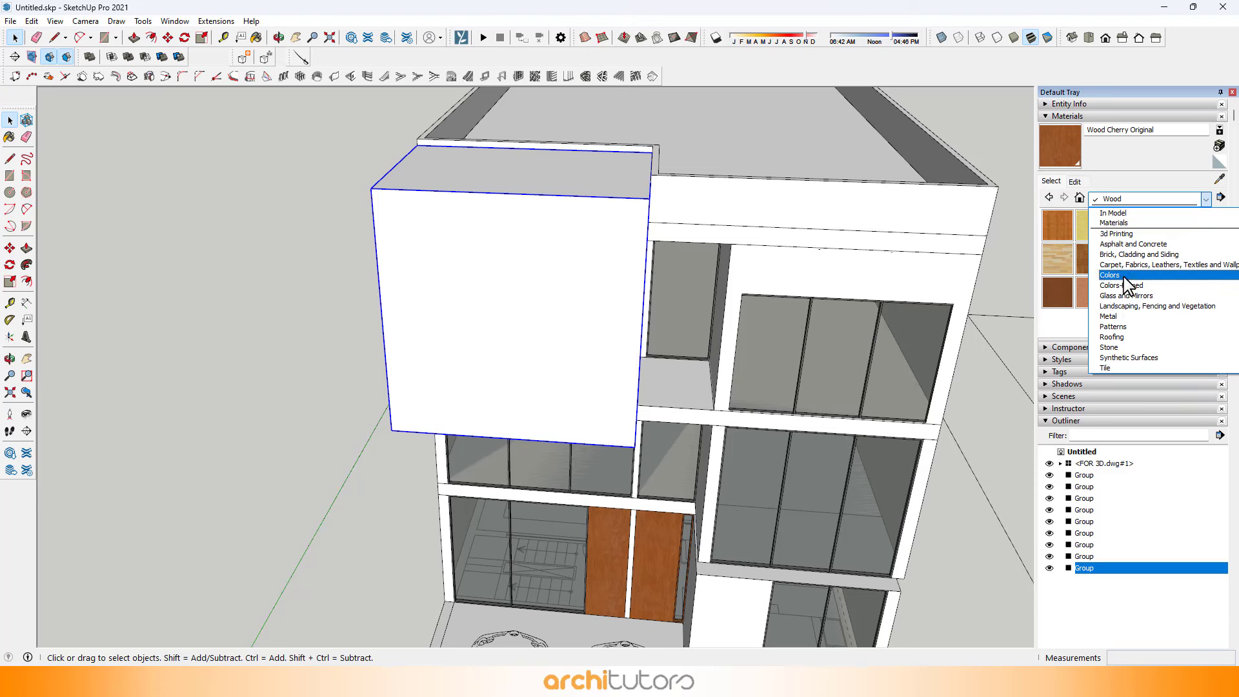
pyautogui.scroll(-1, 1123, 277)
pyautogui.scroll(1, 1124, 278)
pyautogui.click(1134, 243)
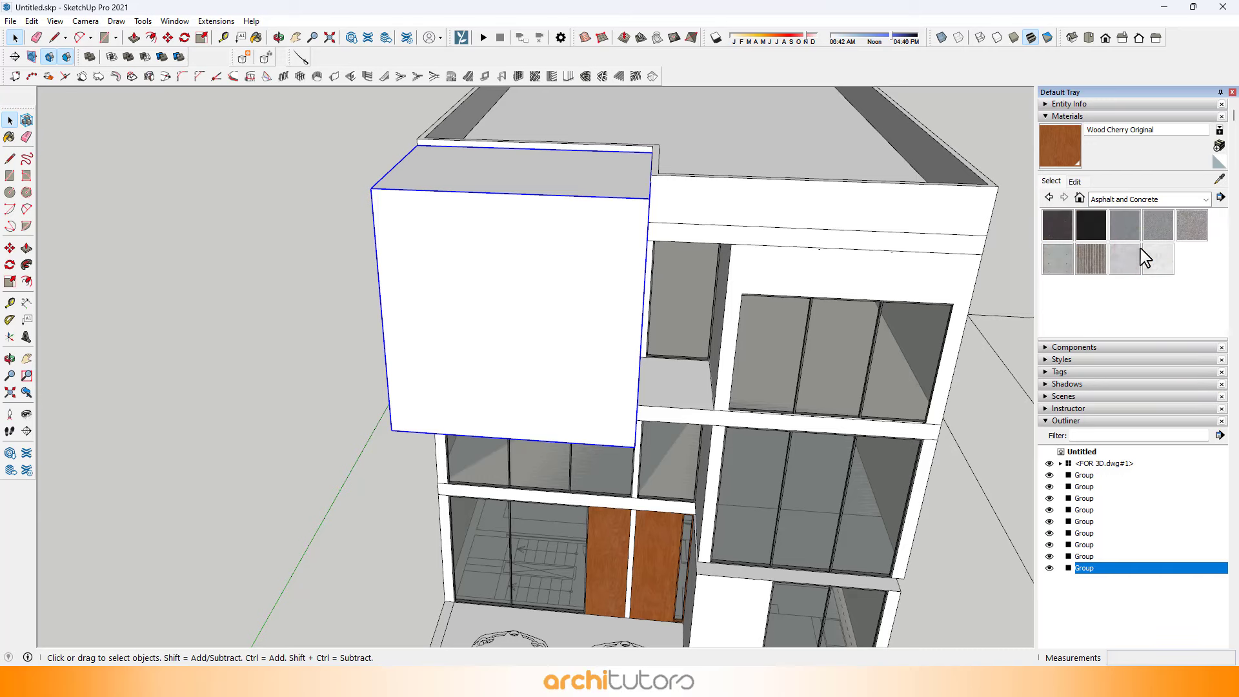
# Paint the projecting box group with Blacktop Old 01.
pyautogui.click(1123, 233)
pyautogui.click(622, 199)
pyautogui.moveTo(622, 199)
pyautogui.mouseDown(button='middle')
pyautogui.moveTo(512, 207)
pyautogui.moveTo(1037, 233)
pyautogui.mouseUp(button='middle')
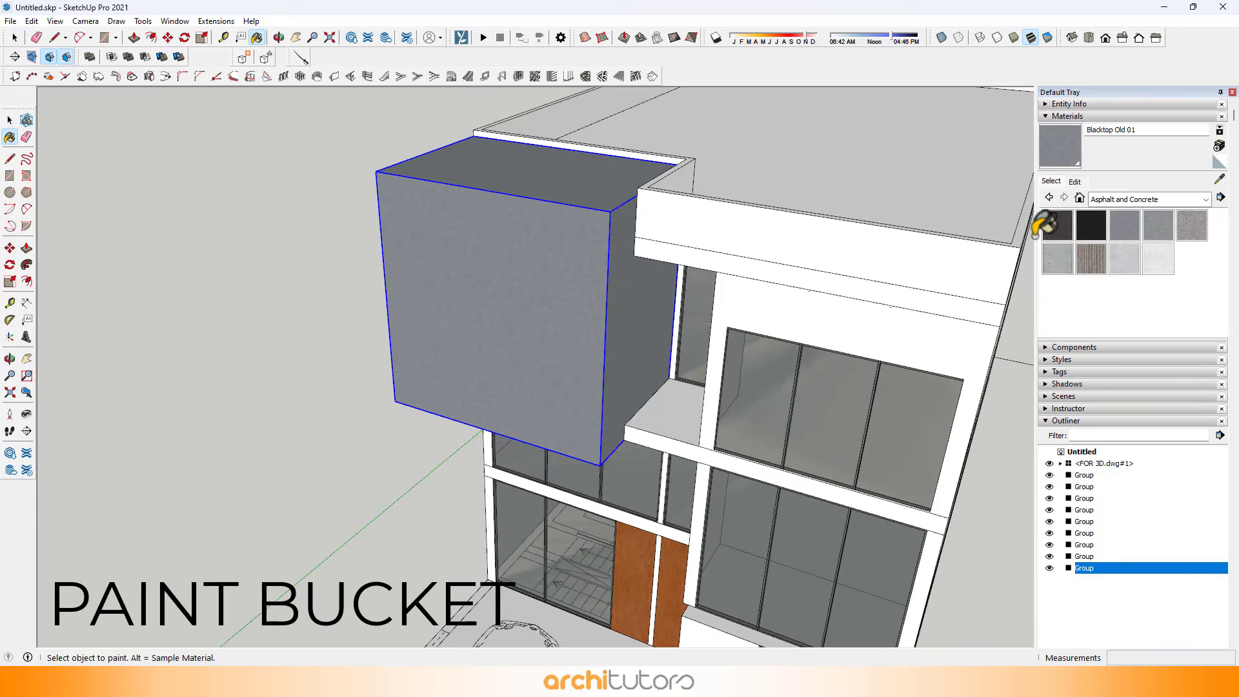
pyautogui.scroll(2, 474, 210)
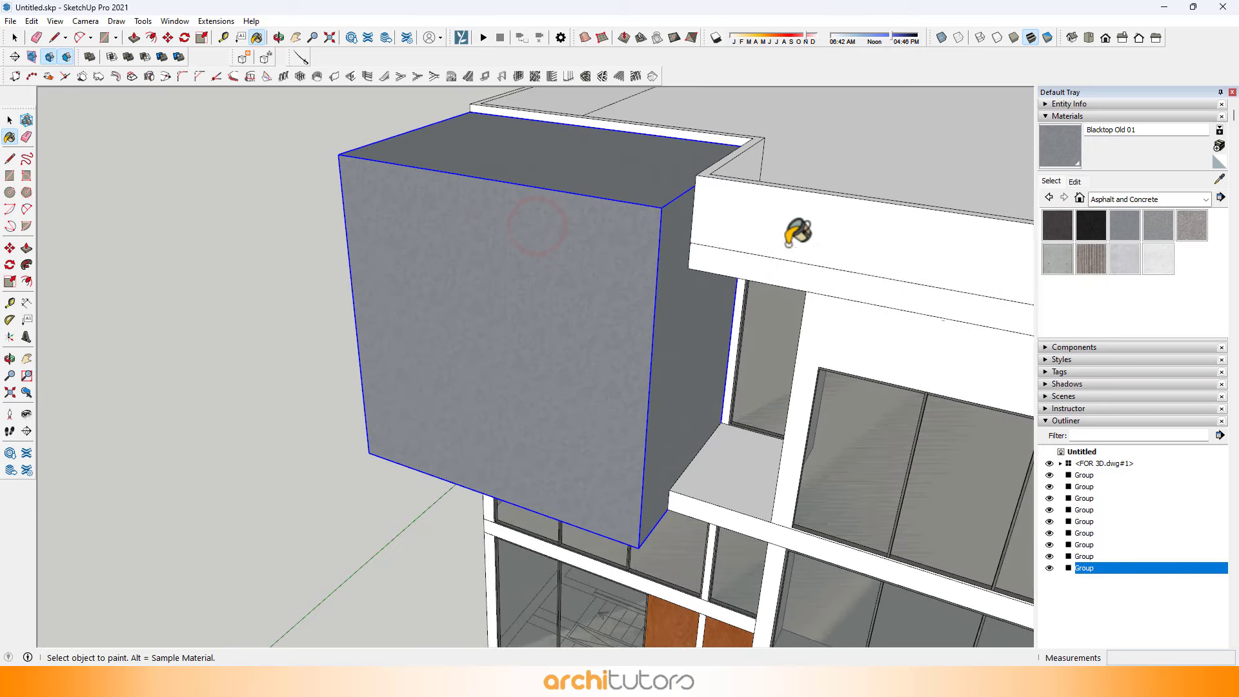
# Paint the projecting box group with Polished Concrete New.
pyautogui.click(1114, 264)
pyautogui.click(492, 229)
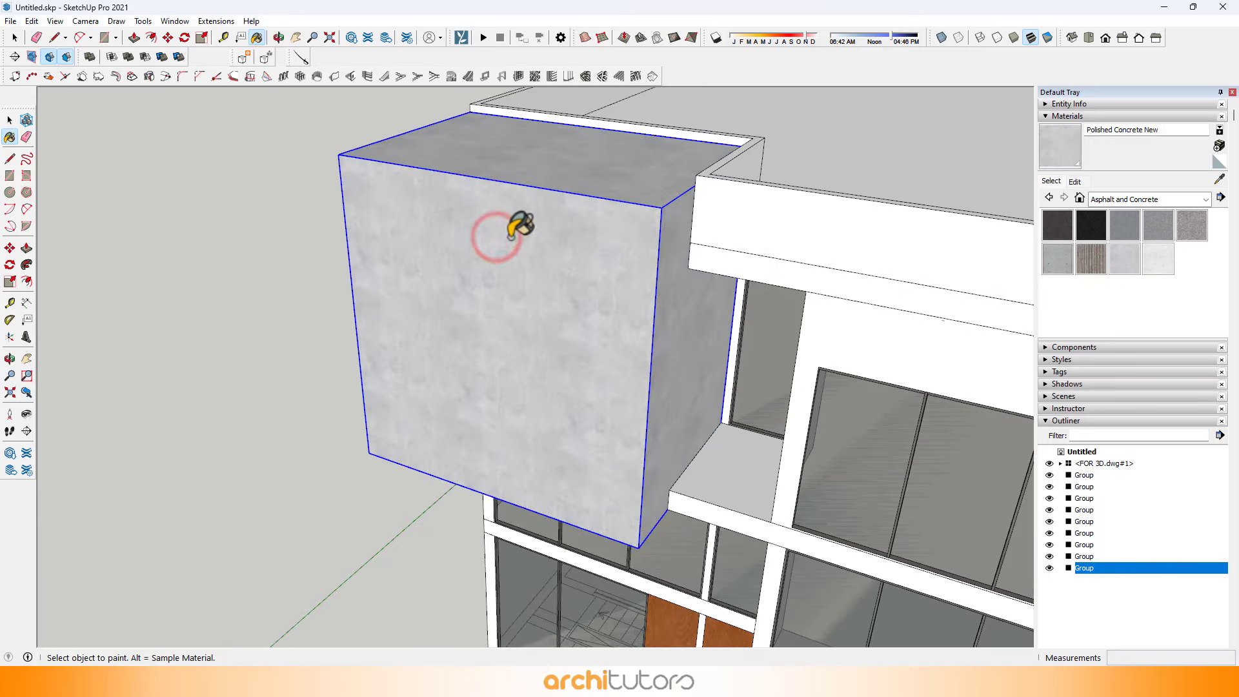
pyautogui.moveTo(512, 222)
pyautogui.mouseDown(button='middle')
pyautogui.moveTo(858, 298)
pyautogui.moveTo(656, 277)
pyautogui.moveTo(629, 236)
pyautogui.mouseUp(button='middle')
# Edit the concrete box group and offset its front face outline inward by 9".
pyautogui.press('space')
pyautogui.scroll(1, 619, 238)
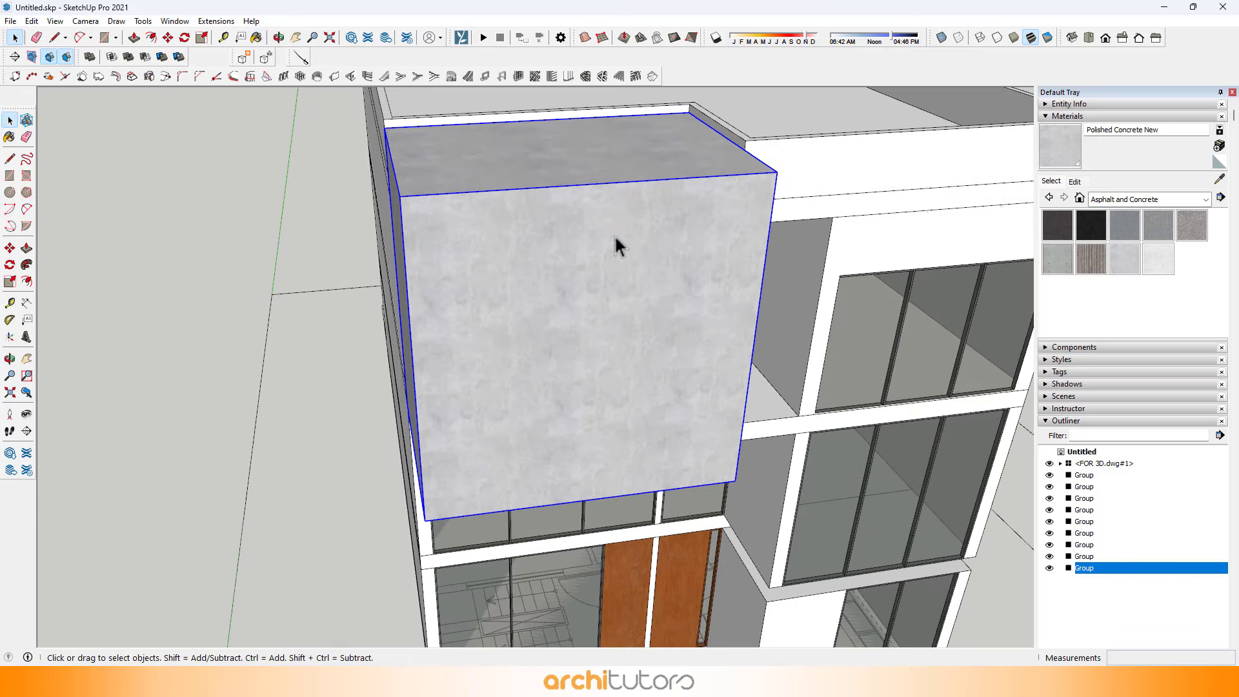
pyautogui.doubleClick(614, 232)
pyautogui.click(562, 221)
pyautogui.press('f')
pyautogui.click(561, 221)
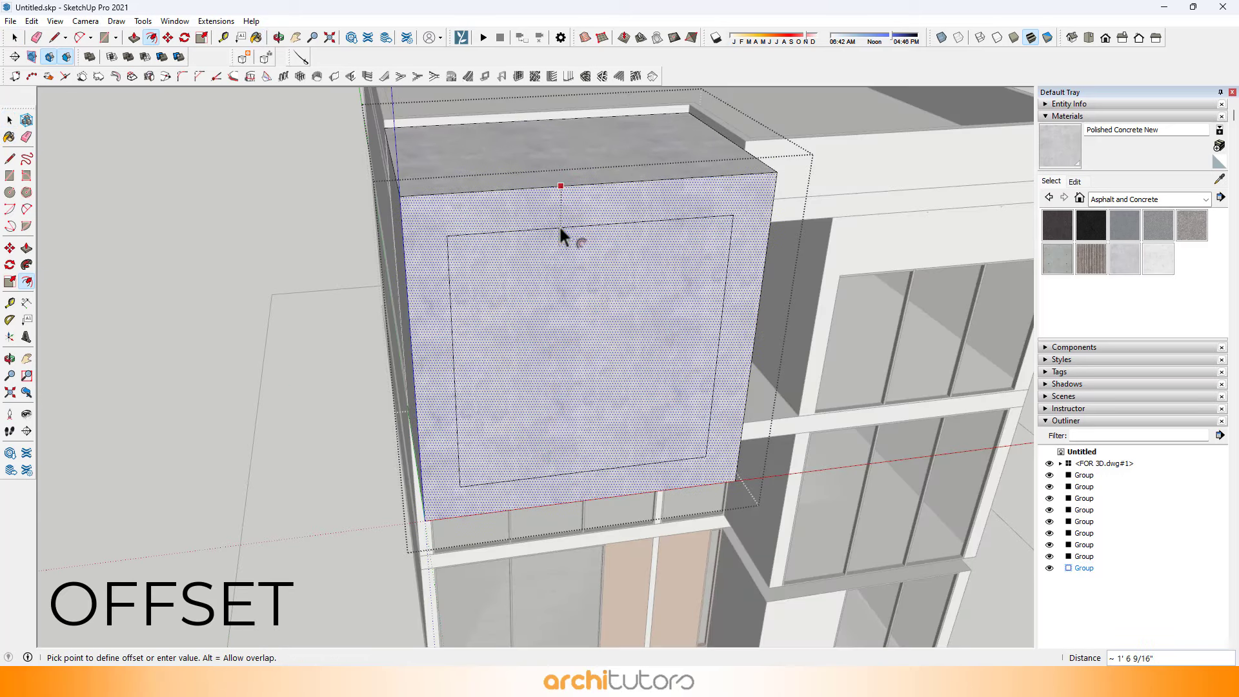
pyautogui.write('9')
pyautogui.press('Return')
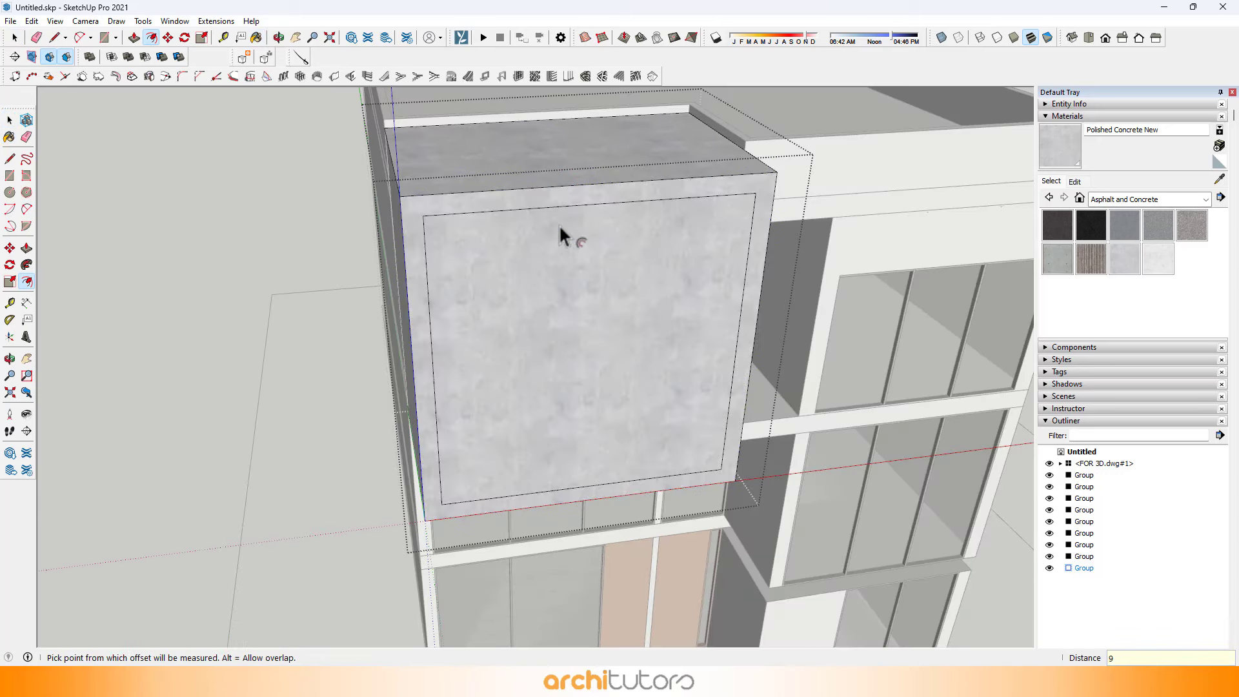
# With the rest of the model hidden, push the box's inner front face through to the back to form an open frame, and close the group.
pyautogui.press('i')
pyautogui.scroll(-2, 560, 226)
pyautogui.moveTo(561, 228); pyautogui.dragTo(598, 259, button='middle')
pyautogui.press('p')
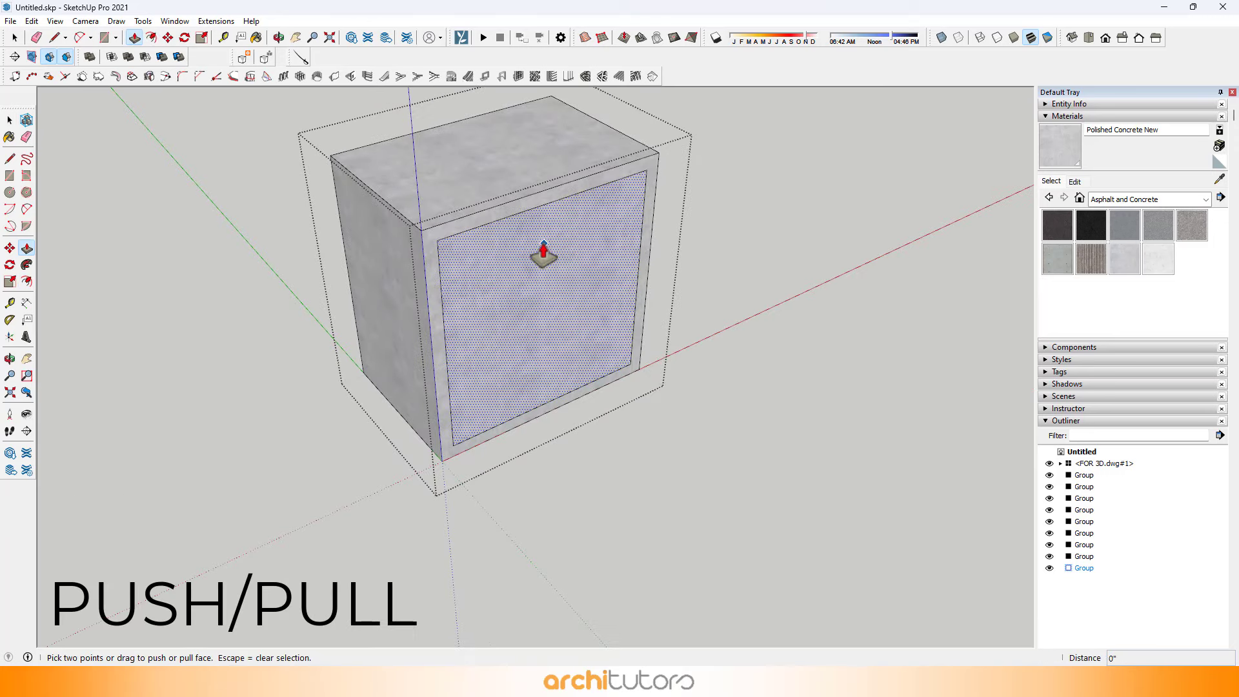
pyautogui.click(540, 254)
pyautogui.click(484, 123)
pyautogui.moveTo(484, 122); pyautogui.dragTo(776, 308, button='middle')
pyautogui.scroll(-3, 519, 236)
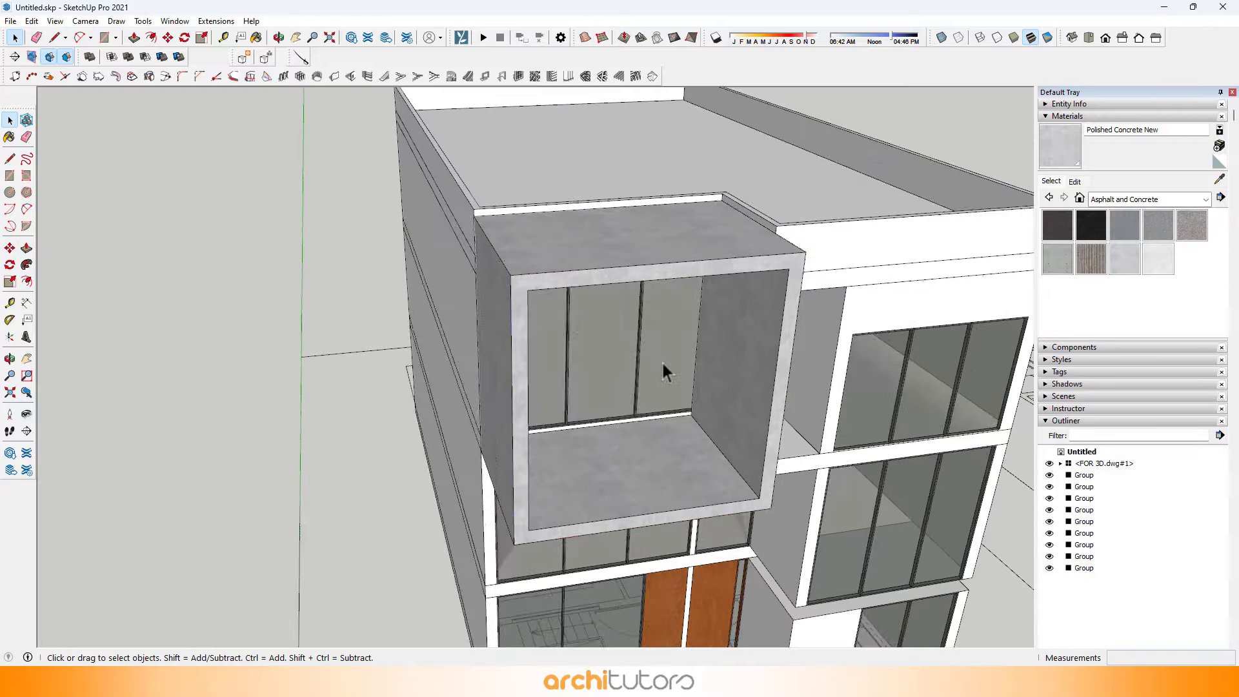
# Examine the open concrete frame and its floor in relation to the front facade.
pyautogui.moveTo(661, 360); pyautogui.dragTo(575, 304, button='middle')
pyautogui.scroll(3, 602, 373)
pyautogui.moveTo(602, 372); pyautogui.dragTo(573, 387, button='middle')
pyautogui.scroll(-2, 621, 307)
pyautogui.scroll(3, 680, 366)
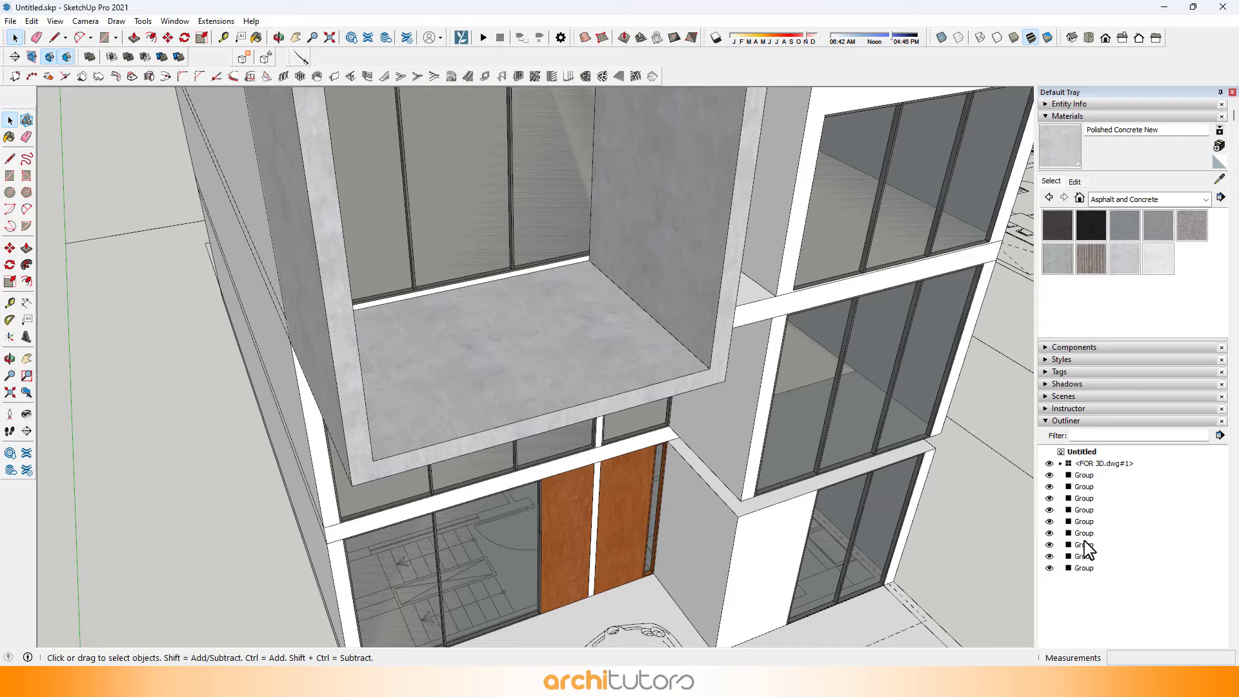
pyautogui.scroll(-5, 543, 429)
pyautogui.moveTo(543, 429); pyautogui.dragTo(620, 402, button='middle')
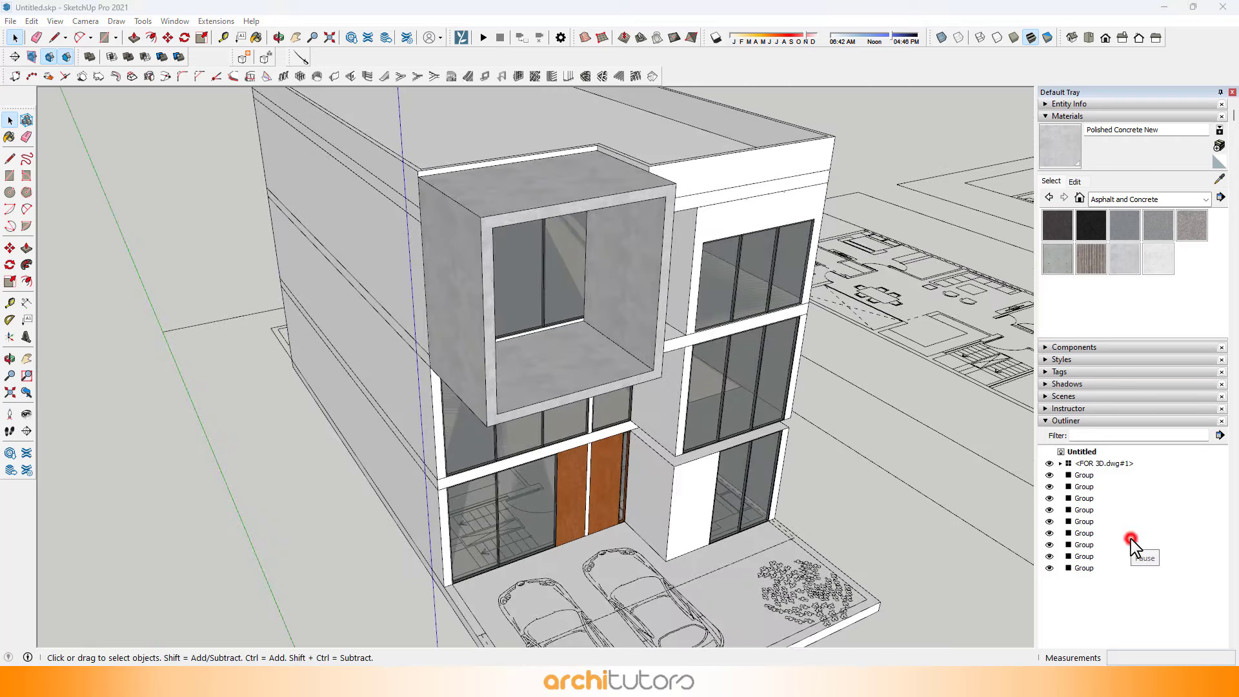
# Place a guide on the floor of the concrete frame, parallel to and just behind its inner front edge.
pyautogui.scroll(3, 559, 409)
pyautogui.moveTo(627, 414); pyautogui.dragTo(194, 445, button='middle')
pyautogui.scroll(6, 313, 296)
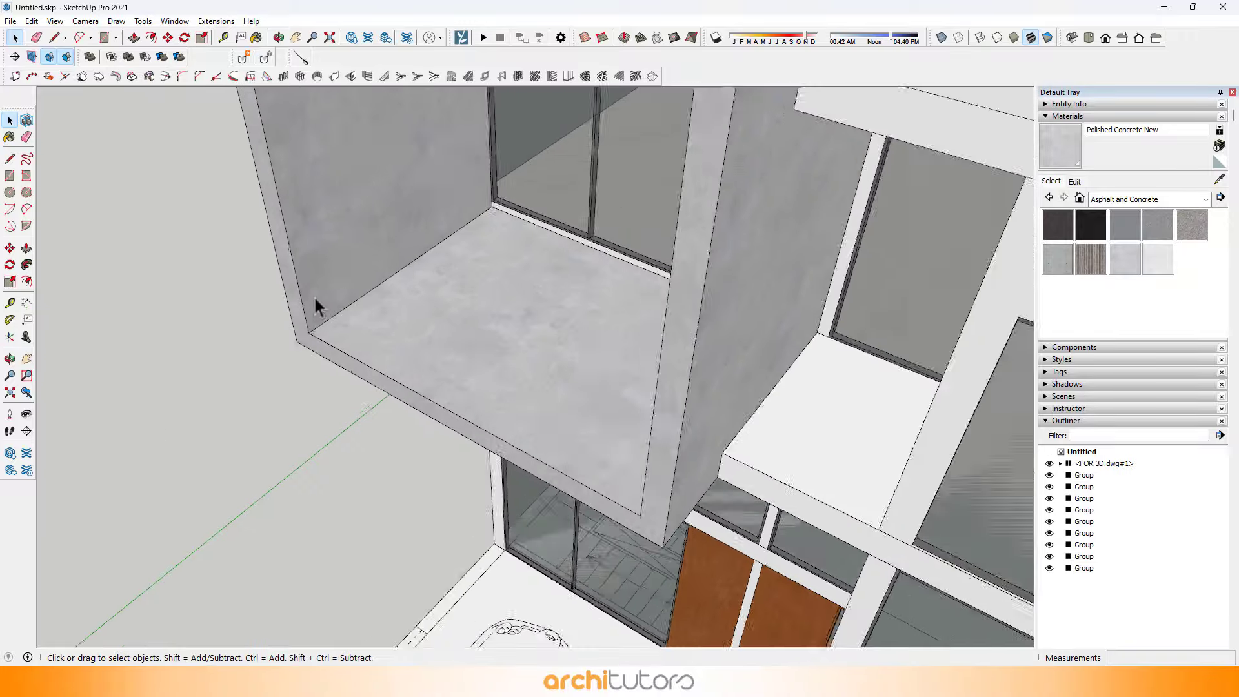
pyautogui.scroll(2, 305, 334)
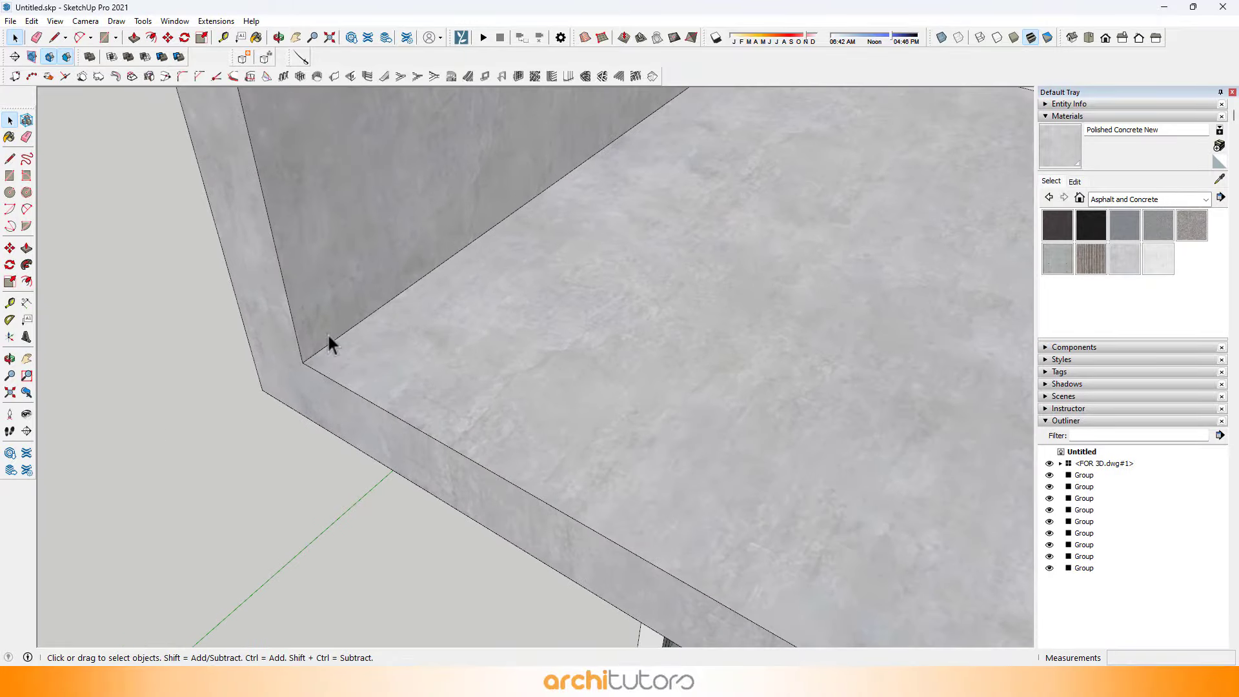
pyautogui.press('t')
pyautogui.click(316, 367)
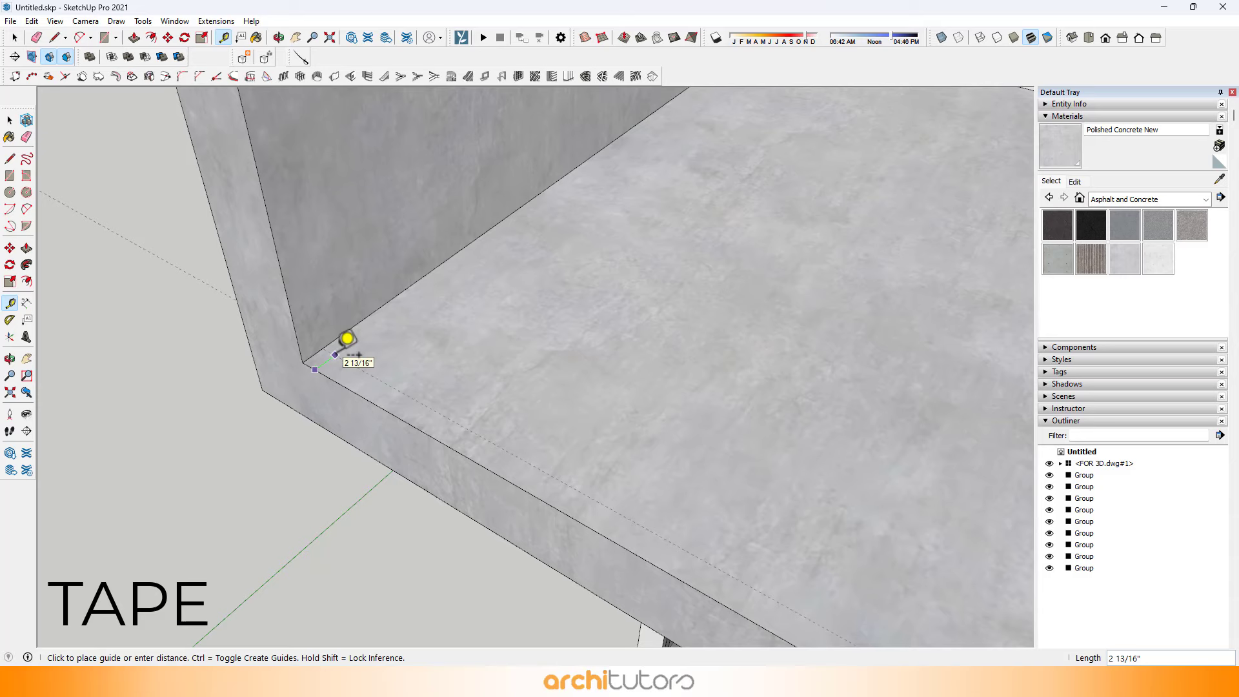
pyautogui.scroll(-1, 329, 335)
pyautogui.press('e')
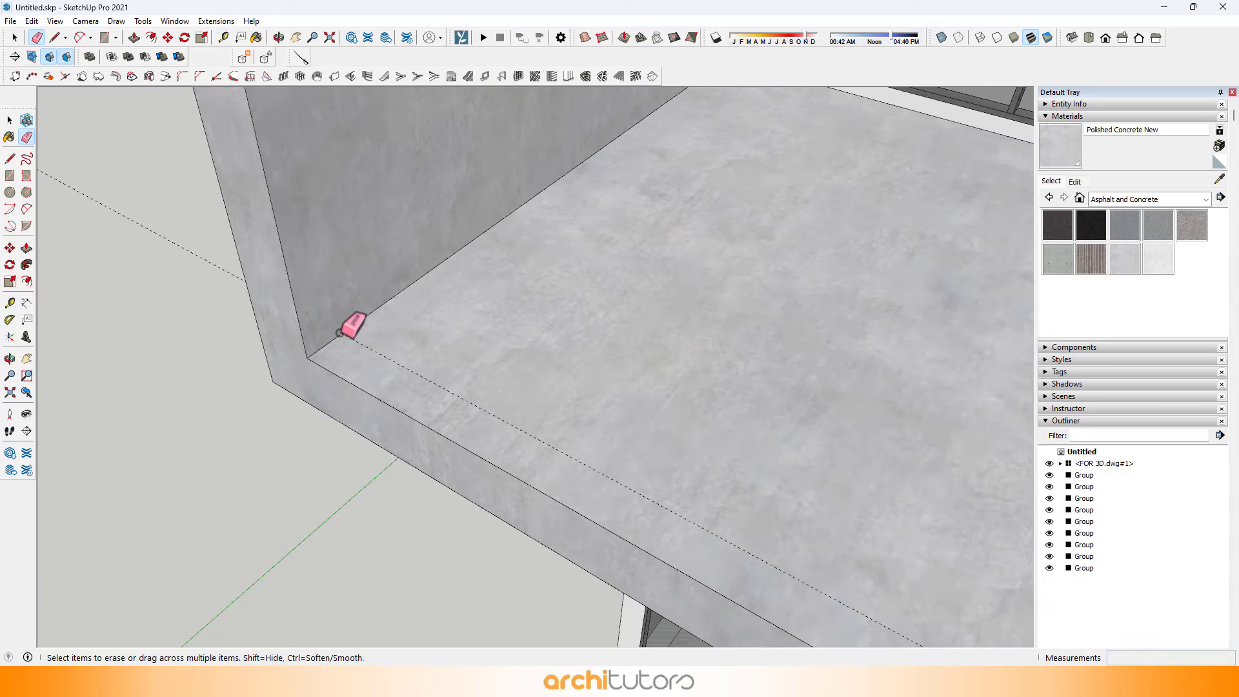
# Draw a narrow rectangle on the frame's floor between the guide and the front edge, spanning from side wall to side wall.
pyautogui.scroll(-2, 303, 281)
pyautogui.keyDown('shift'); pyautogui.moveTo(810, 514); pyautogui.dragTo(387, 318, button='middle'); pyautogui.keyUp('shift')
pyautogui.scroll(-3, 387, 318)
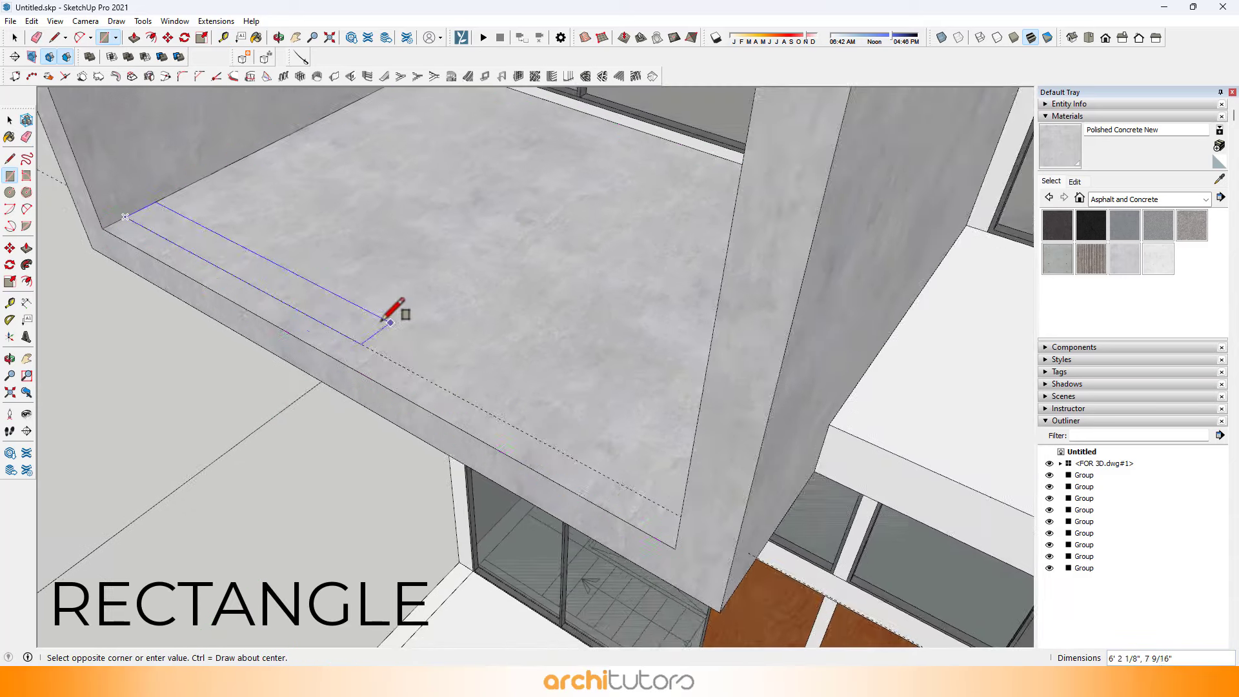
pyautogui.moveTo(683, 528); pyautogui.dragTo(540, 443, button='middle')
pyautogui.click(799, 510)
# Push/Pull the narrow floor strip up 6" to form a curb along the frame's front edge.
pyautogui.scroll(4, 340, 379)
pyautogui.scroll(1, 328, 380)
pyautogui.press('p')
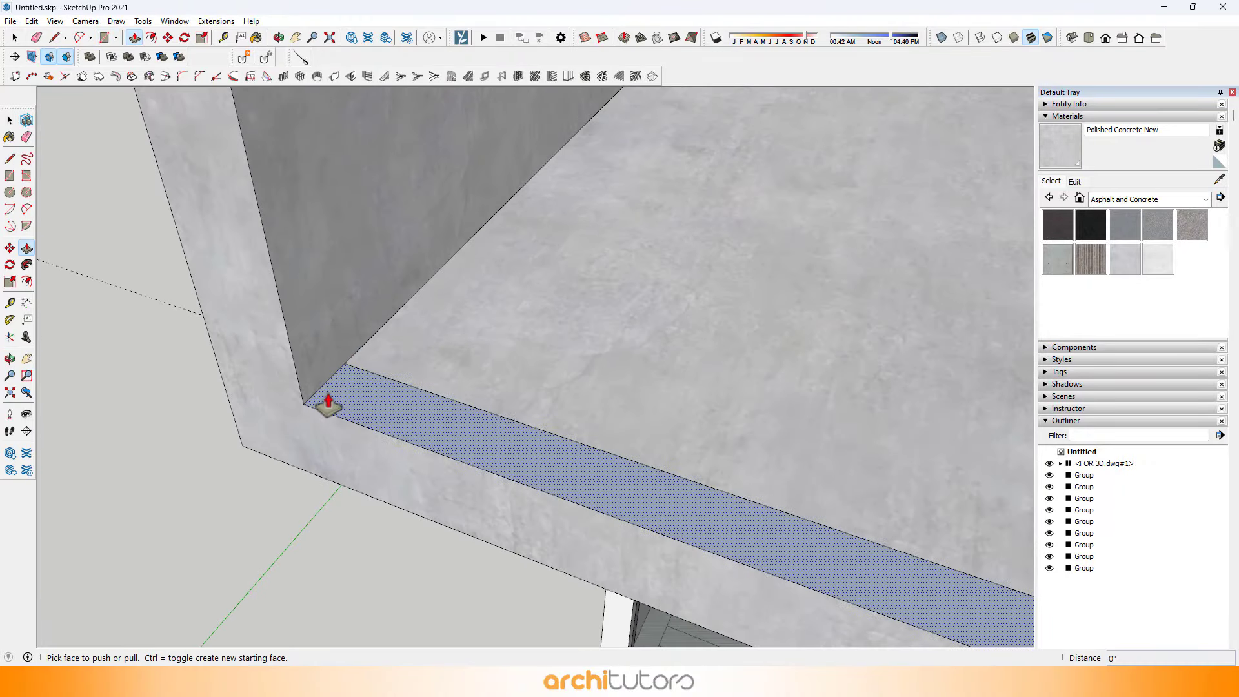
pyautogui.click(328, 399)
pyautogui.press('Return')
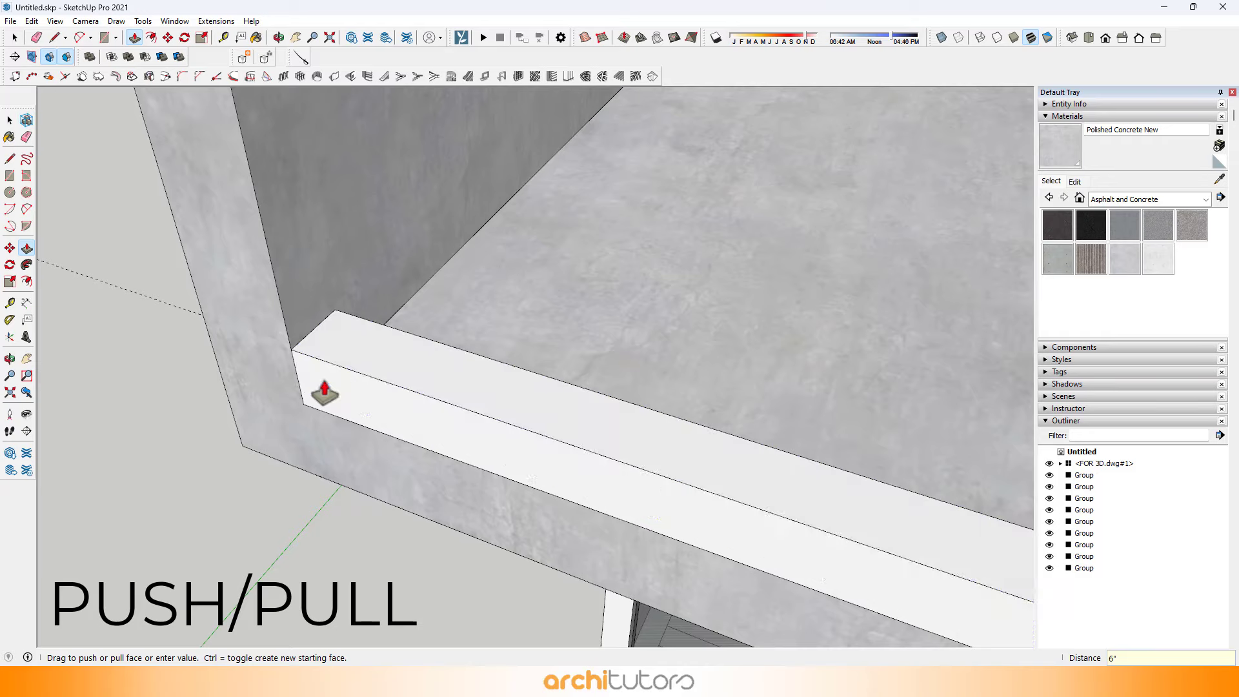
# Select all the connected geometry of the front curb and make it a group.
pyautogui.moveTo(325, 393); pyautogui.dragTo(267, 387, button='middle')
pyautogui.press('space')
pyautogui.tripleClick(378, 369)
pyautogui.rightClick(378, 369)
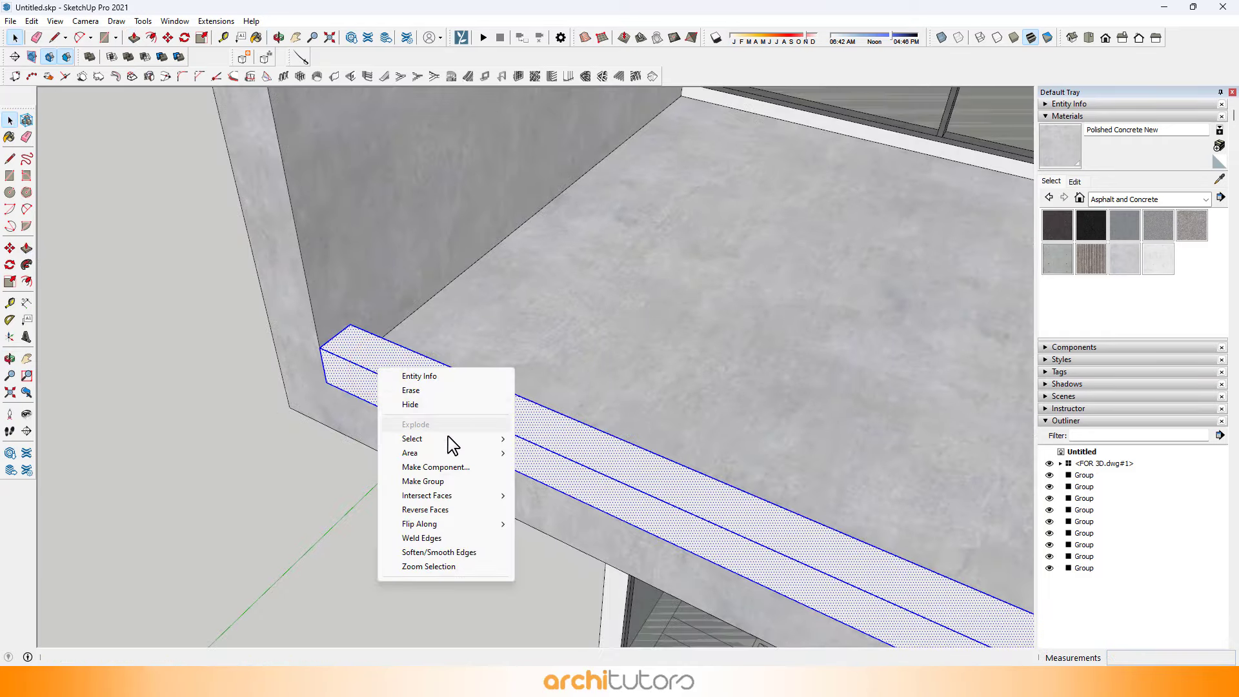
pyautogui.click(426, 480)
# Draw a closed upright railing profile 24" high and 0.5" wide on the frame's inner side wall, rising from the curb's top end edge.
pyautogui.scroll(3, 328, 326)
pyautogui.press('l')
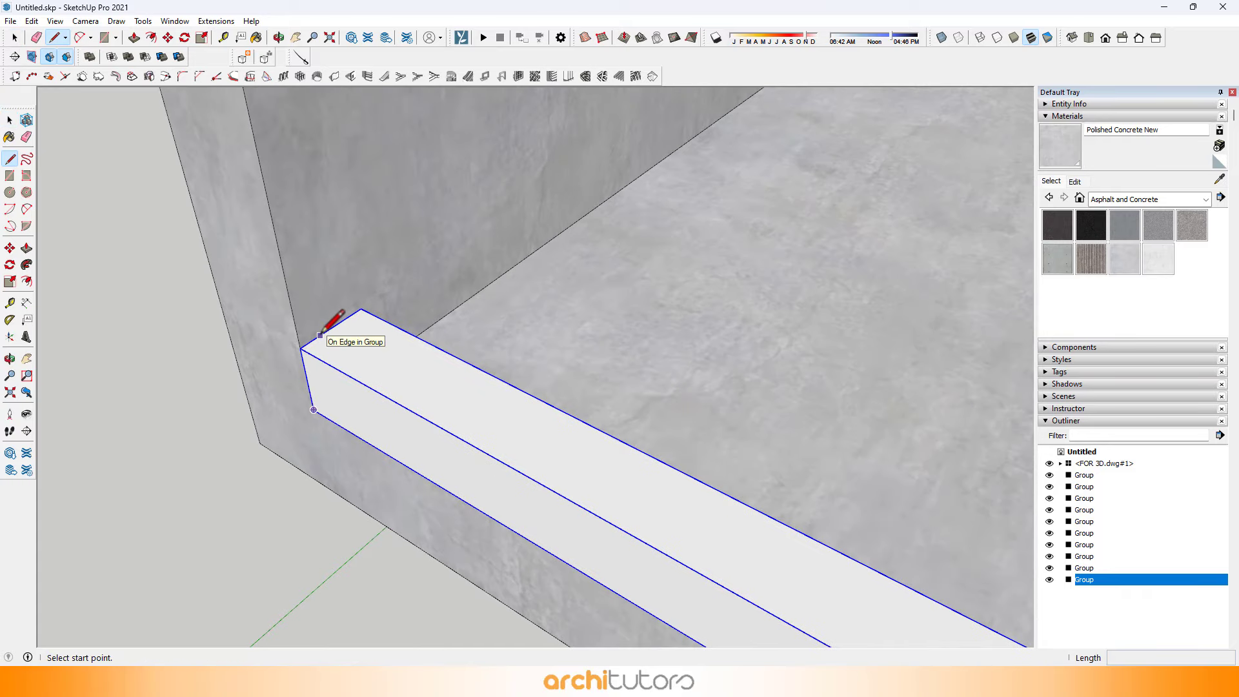
pyautogui.scroll(-1, 318, 195)
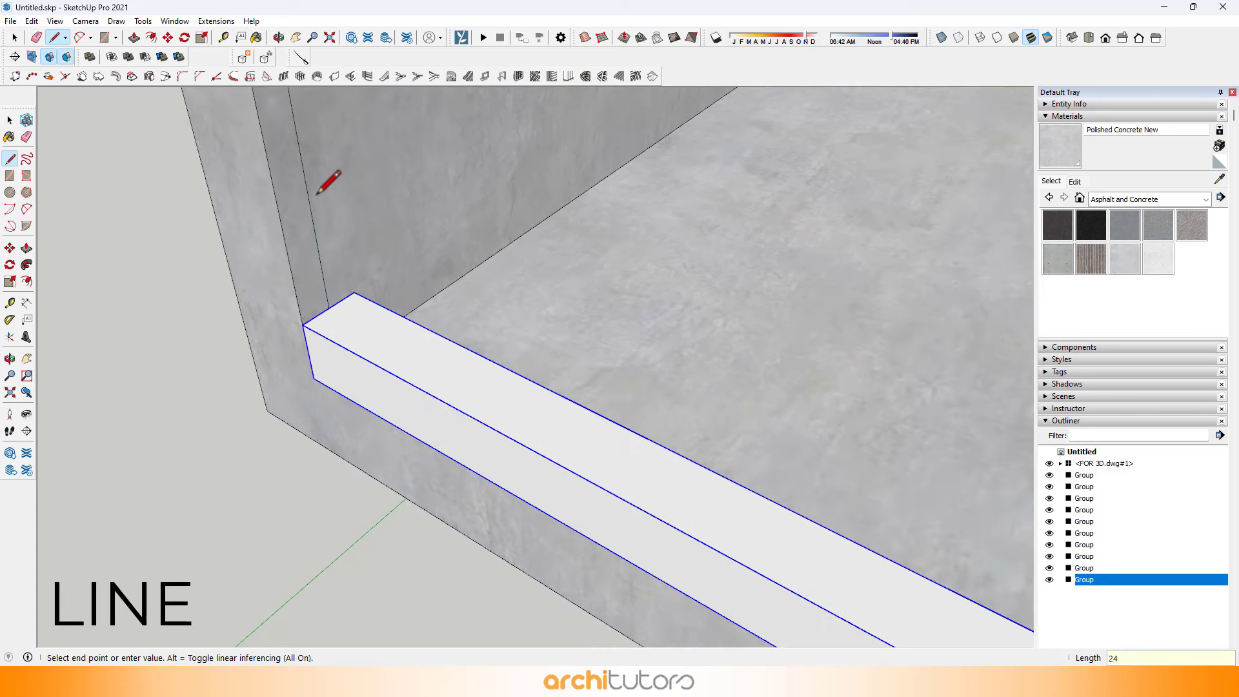
pyautogui.scroll(-2, 316, 194)
pyautogui.keyDown('shift'); pyautogui.moveTo(325, 240); pyautogui.dragTo(352, 381, button='middle'); pyautogui.keyUp('shift')
pyautogui.scroll(3, 314, 240)
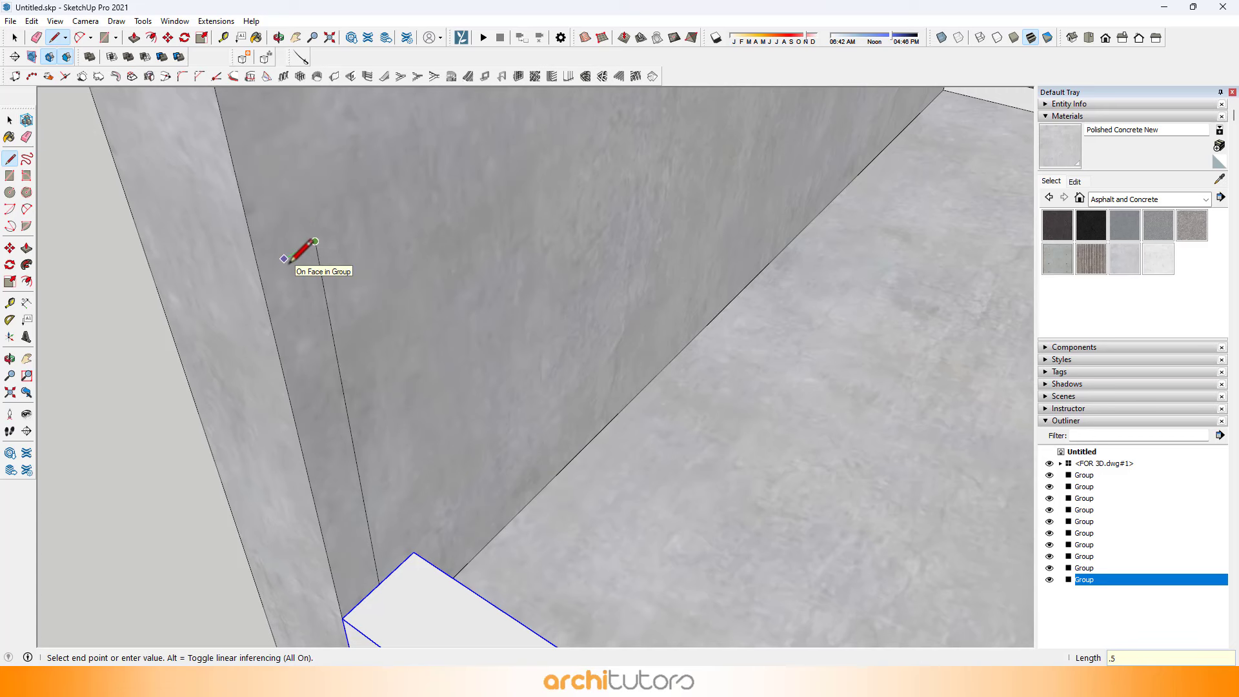
pyautogui.scroll(-3, 348, 361)
pyautogui.scroll(2, 381, 534)
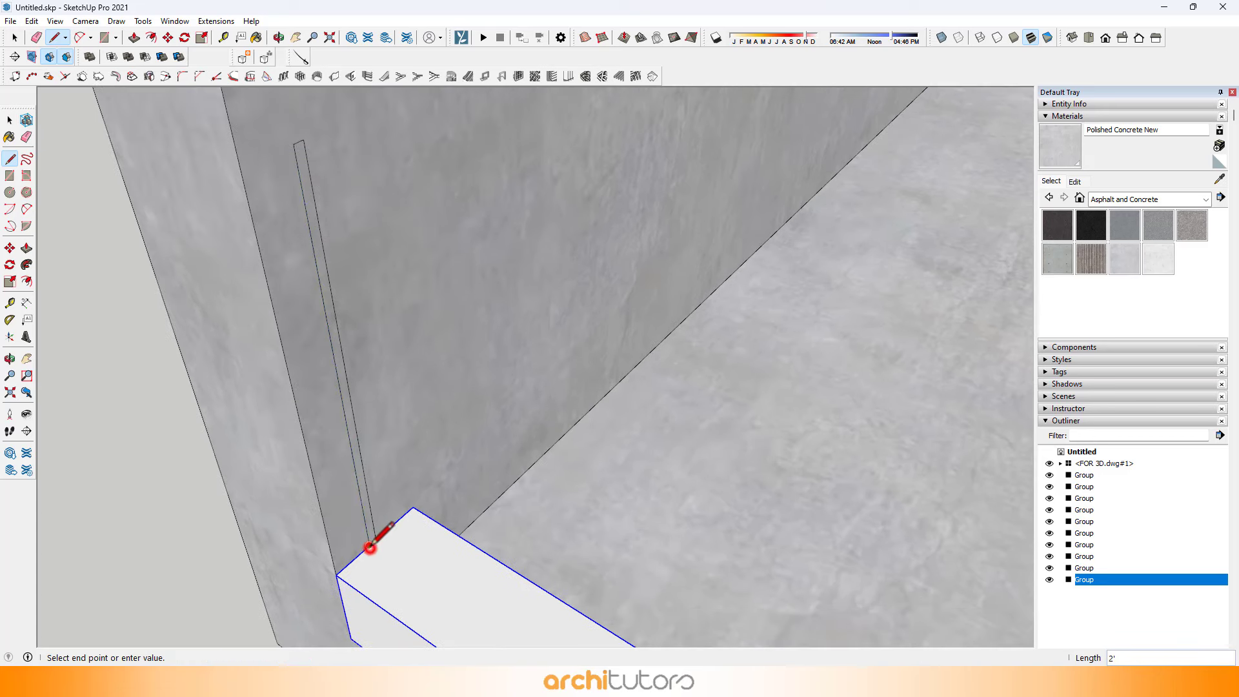
pyautogui.click(369, 545)
pyautogui.scroll(2, 367, 545)
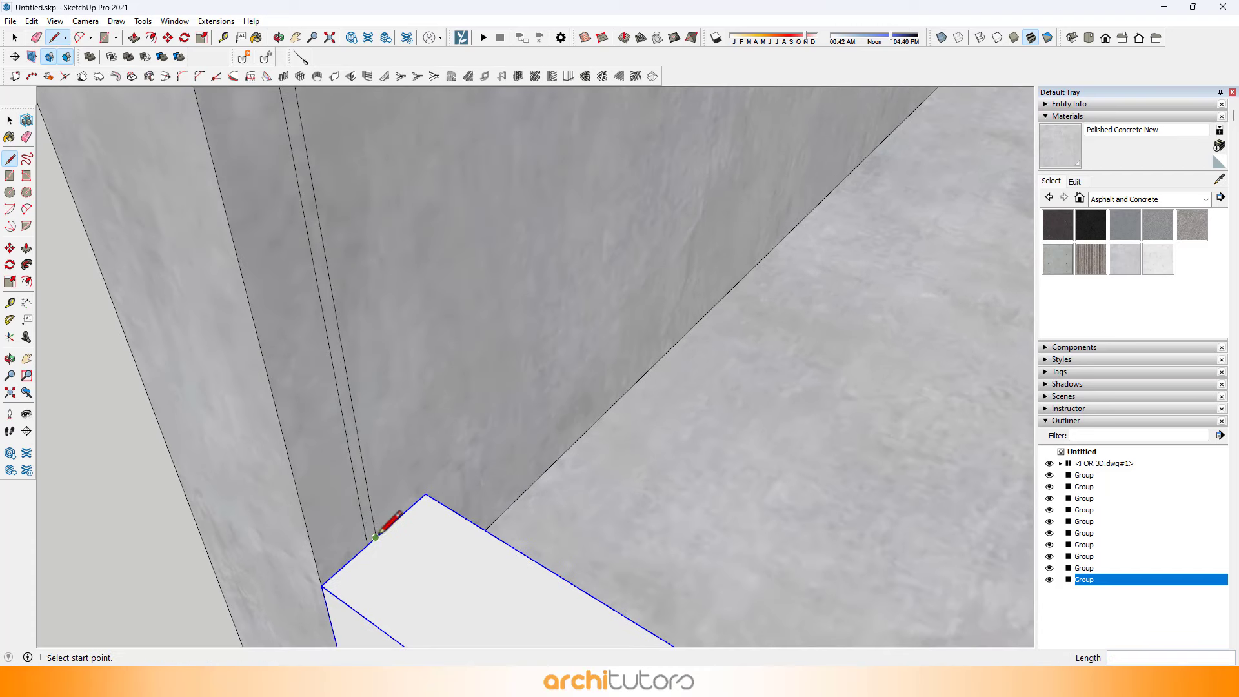
pyautogui.scroll(-2, 381, 474)
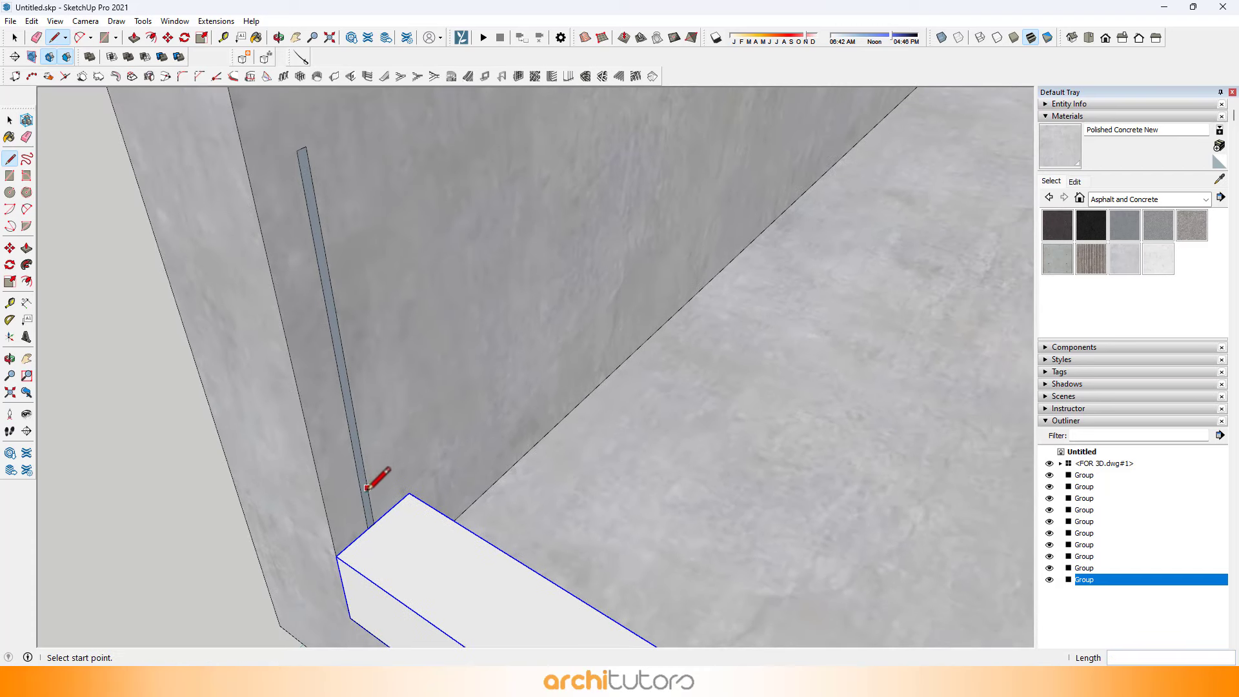
# Push/Pull the narrow railing profile along the curb to the frame's opposite inner side wall.
pyautogui.press('p')
pyautogui.click(365, 508)
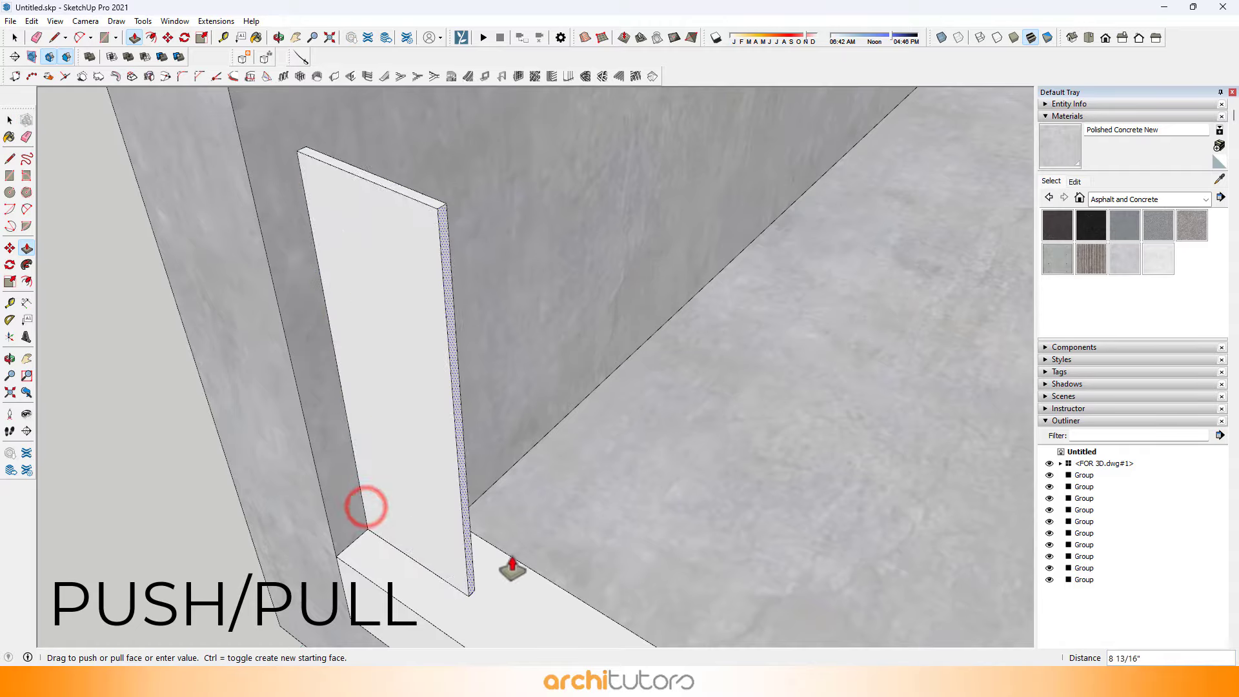
pyautogui.scroll(-4, 419, 432)
pyautogui.moveTo(370, 351); pyautogui.dragTo(600, 374, button='middle')
pyautogui.keyDown('shift'); pyautogui.moveTo(843, 409); pyautogui.dragTo(361, 413, button='middle'); pyautogui.keyUp('shift')
pyautogui.moveTo(821, 243); pyautogui.dragTo(458, 387, button='middle')
pyautogui.click(687, 238)
# Select all the connected geometry of the railing panel and make it a group.
pyautogui.moveTo(688, 239); pyautogui.dragTo(613, 263, button='middle')
pyautogui.press('space')
pyautogui.click(615, 260)
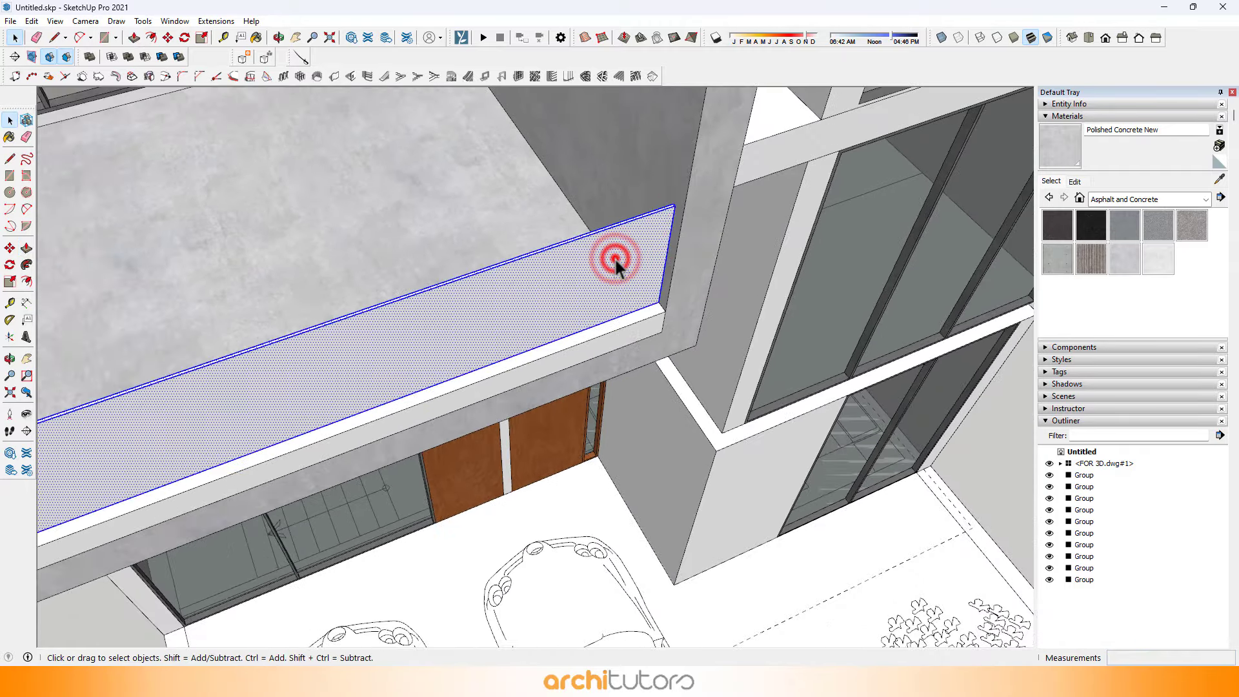
pyautogui.rightClick(615, 260)
pyautogui.click(663, 373)
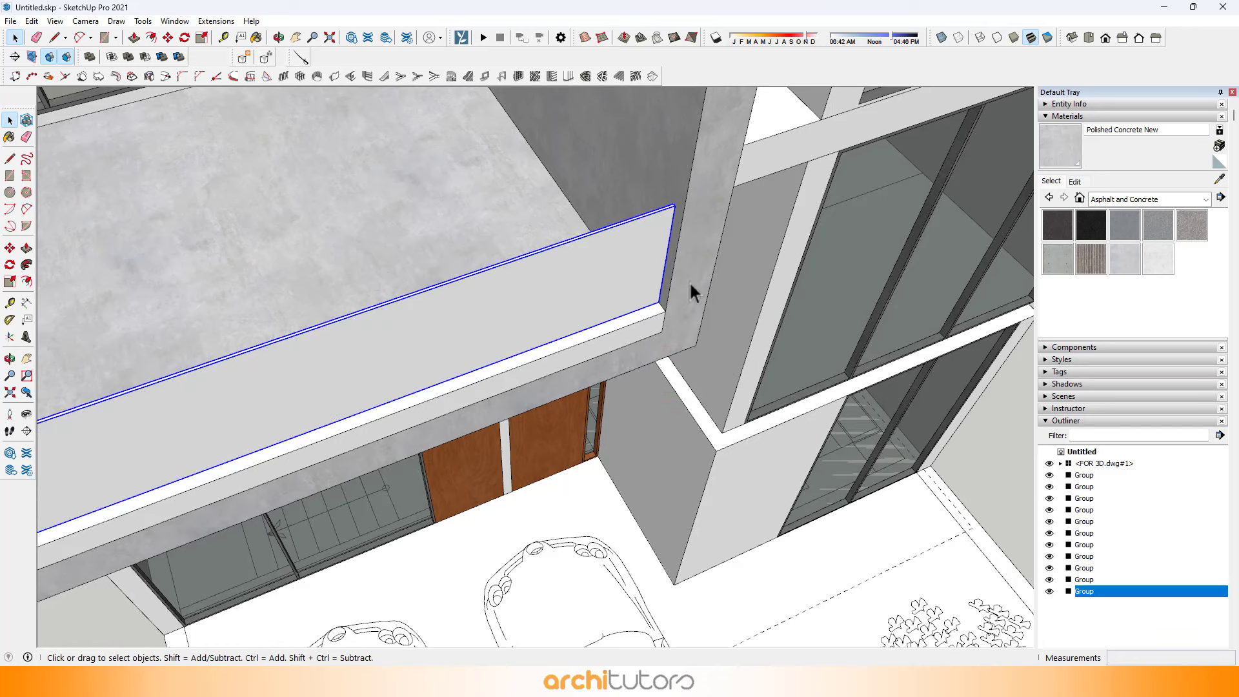
# Sample the Translucent Glass Blue material from the facade's windows and paint the railing group with it.
pyautogui.click(1142, 199)
pyautogui.click(1215, 198)
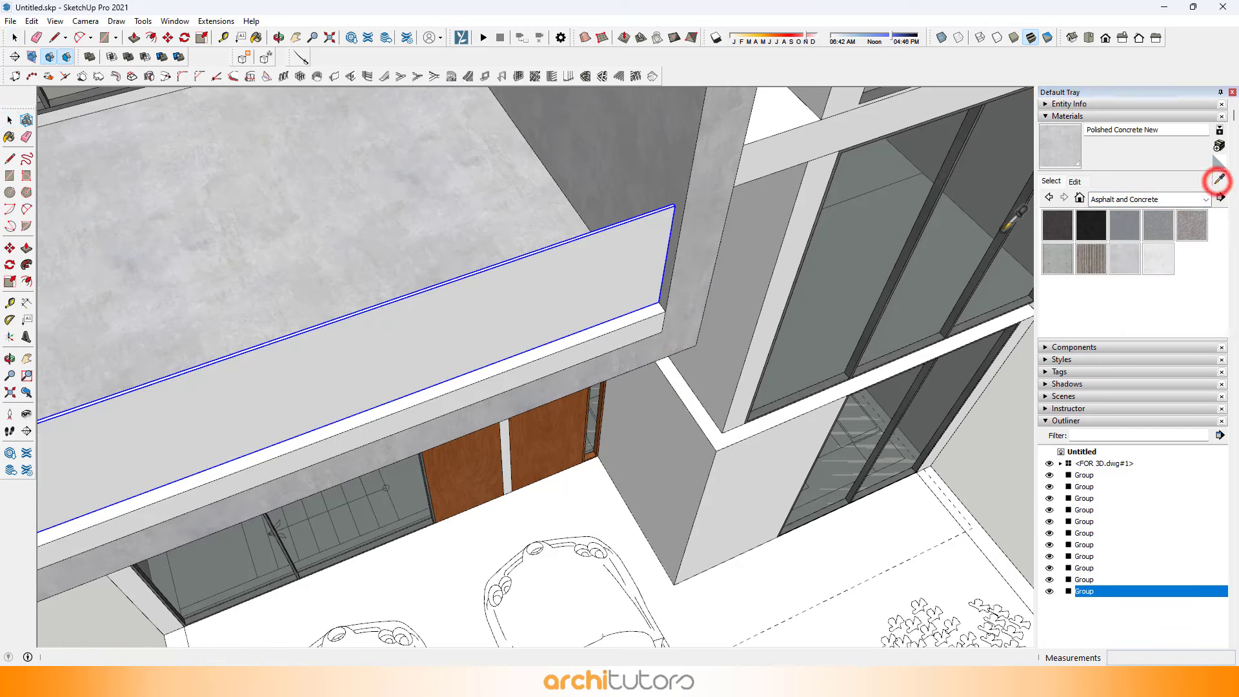
pyautogui.click(661, 254)
pyautogui.moveTo(662, 255)
pyautogui.mouseDown(button='middle')
pyautogui.moveTo(552, 296)
pyautogui.moveTo(602, 166)
pyautogui.moveTo(676, 187)
pyautogui.moveTo(650, 205)
pyautogui.moveTo(465, 246)
pyautogui.mouseUp(button='middle')
pyautogui.scroll(-10, 604, 272)
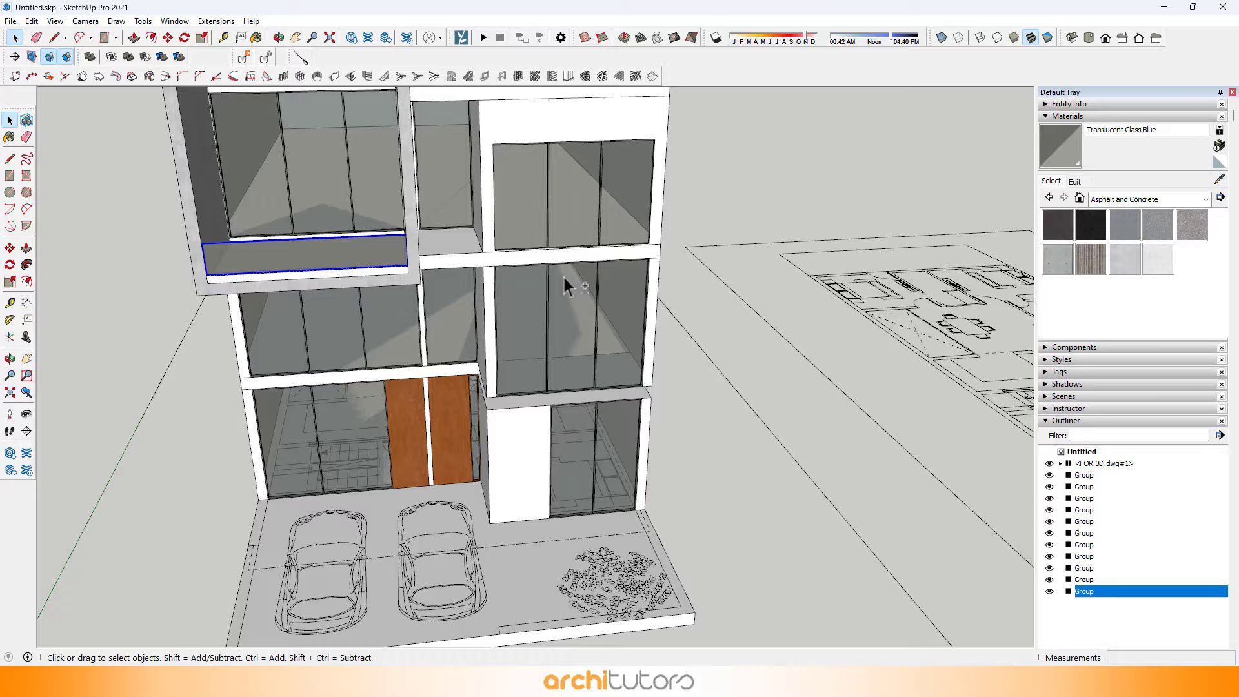
pyautogui.click(778, 176)
# Place a guide line 9" above the top edge of the right bay's uppermost window.
pyautogui.moveTo(678, 203); pyautogui.dragTo(728, 397, button='middle')
pyautogui.scroll(3, 365, 351)
pyautogui.scroll(1, 592, 274)
pyautogui.moveTo(591, 273); pyautogui.dragTo(462, 318, button='middle')
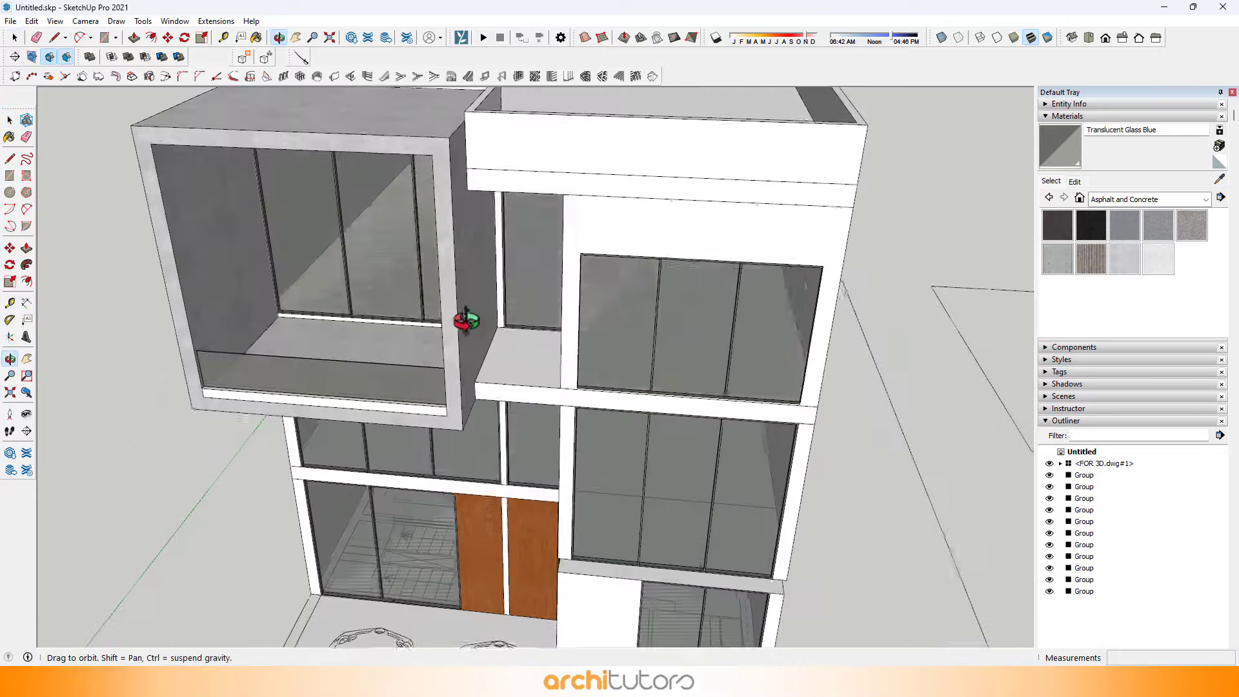
pyautogui.scroll(6, 642, 254)
pyautogui.press('t')
pyautogui.moveTo(640, 257)
pyautogui.mouseDown(button='middle')
pyautogui.moveTo(531, 282)
pyautogui.moveTo(538, 299)
pyautogui.mouseUp(button='middle')
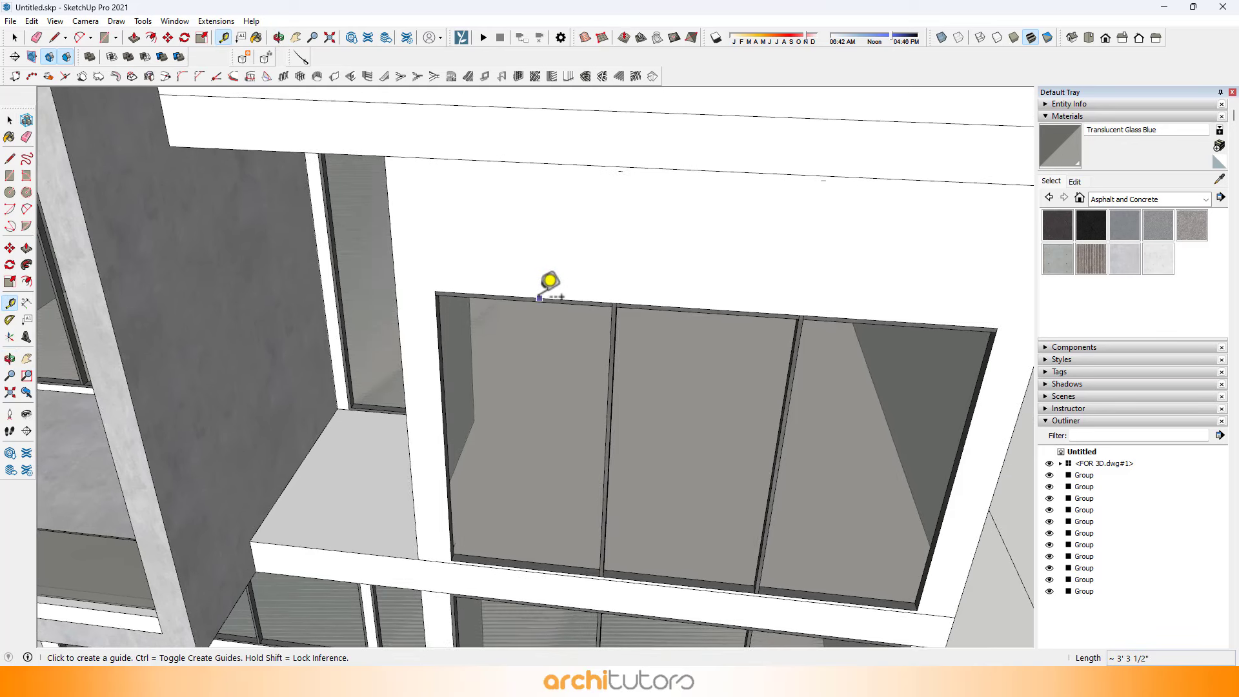
pyautogui.click(538, 299)
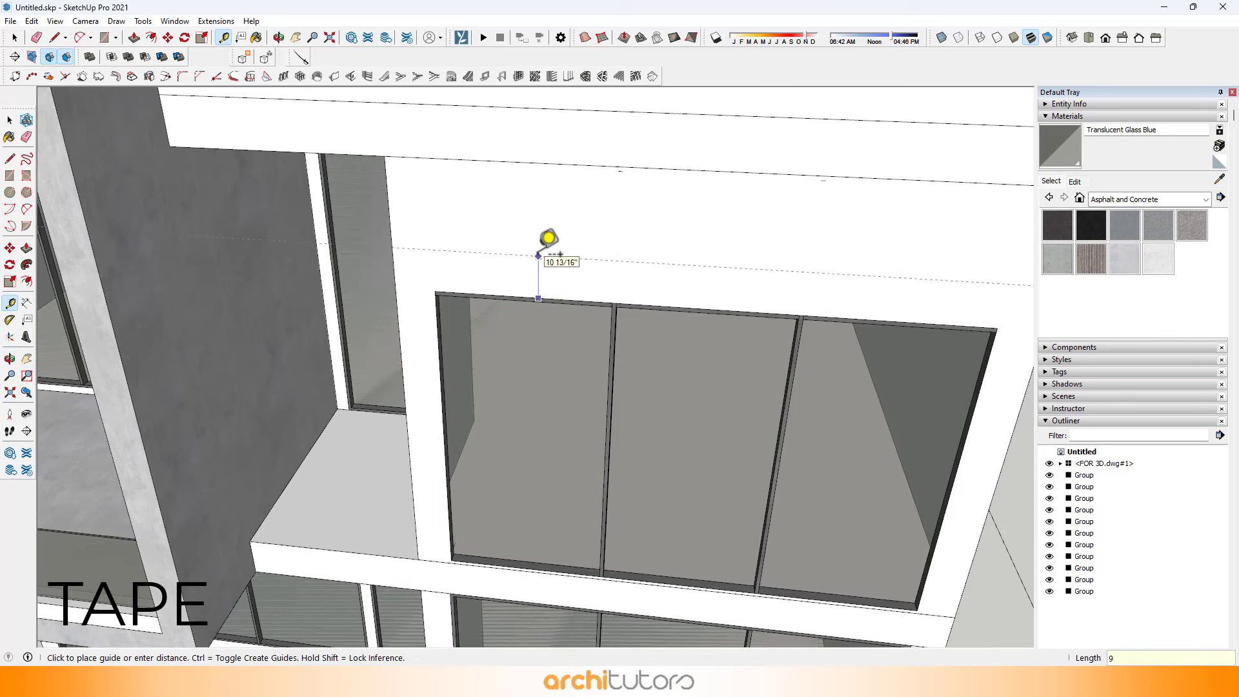
pyautogui.press('Return')
# Draw a rectangle about 12' 6" by 20' over the right bay, from the guide down to the slab's outer corner above the ground floor.
pyautogui.scroll(-1, 516, 256)
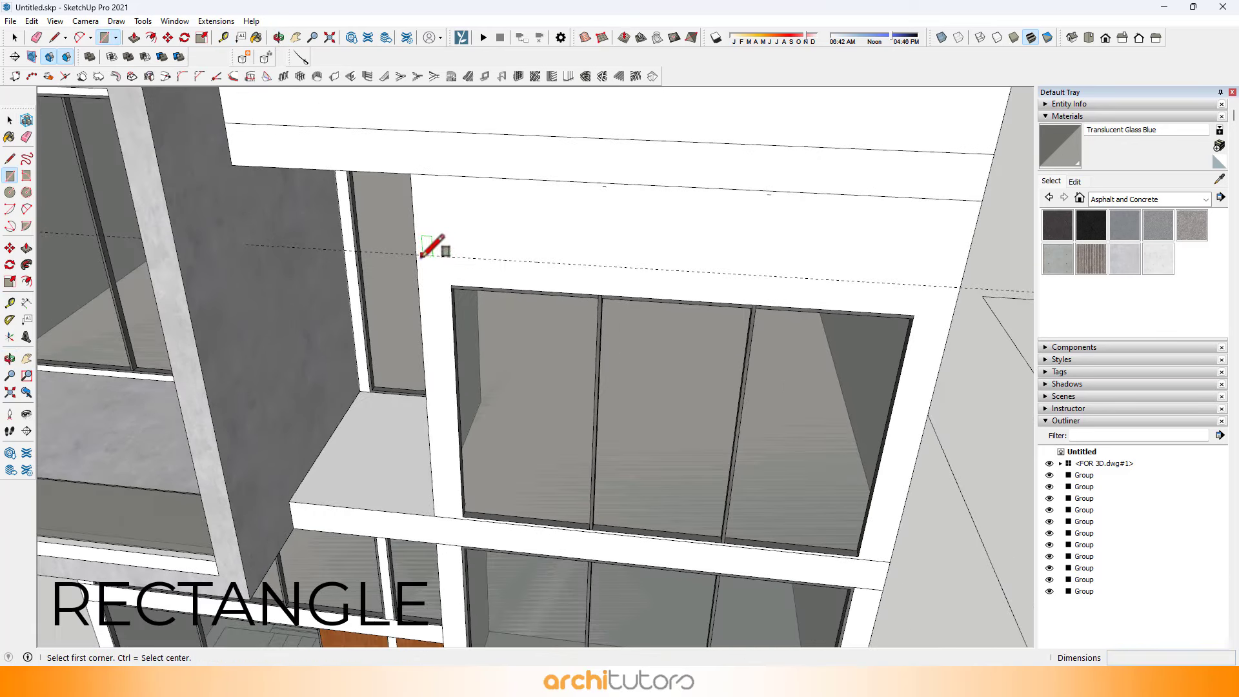
pyautogui.scroll(-4, 632, 388)
pyautogui.keyDown('shift'); pyautogui.moveTo(684, 422); pyautogui.dragTo(639, 316, button='middle'); pyautogui.keyUp('shift')
pyautogui.scroll(2, 679, 502)
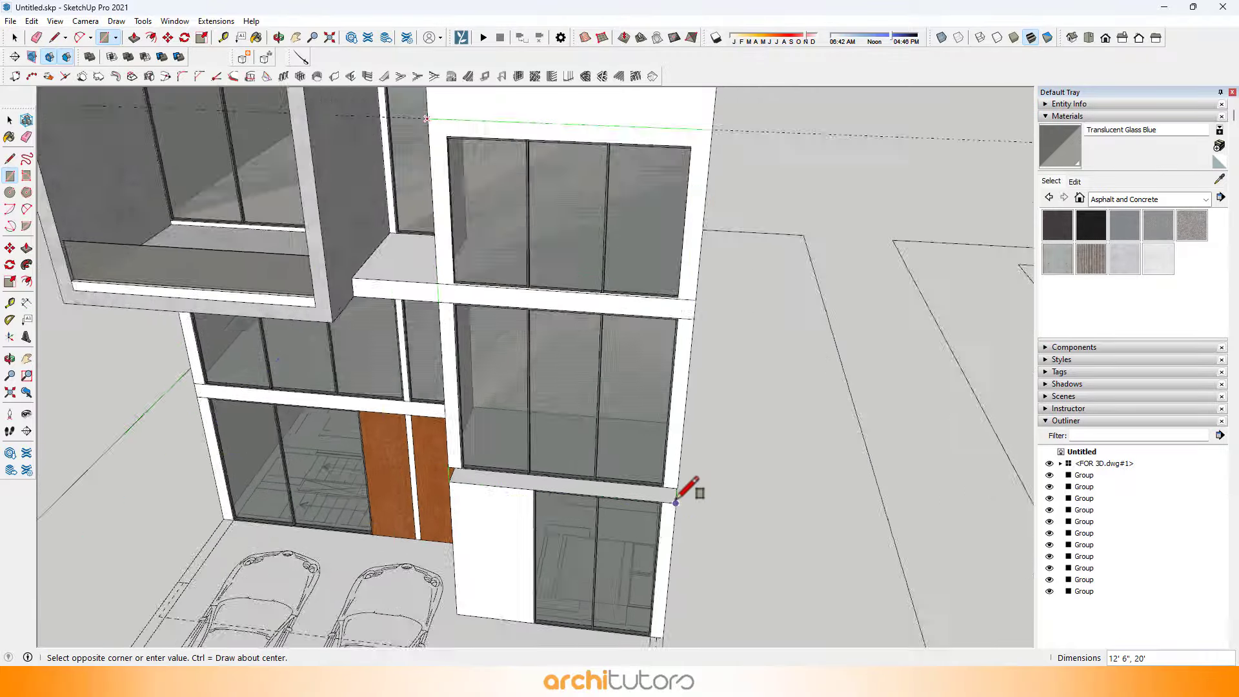
pyautogui.moveTo(679, 502); pyautogui.dragTo(715, 441, button='middle')
pyautogui.click(684, 500)
# Push/Pull the right bay's rectangle outward into a solid box, using the neighbouring balcony frame as the depth reference.
pyautogui.moveTo(509, 418); pyautogui.dragTo(821, 424, button='middle')
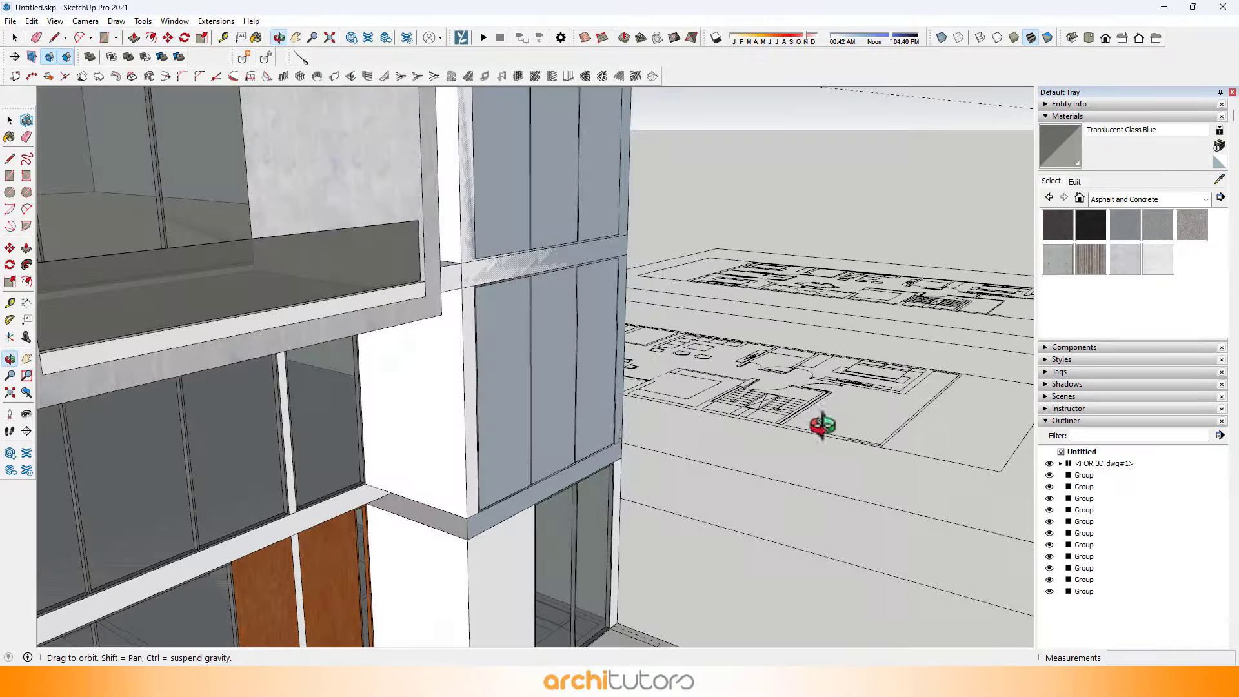
pyautogui.scroll(2, 484, 500)
pyautogui.press('p')
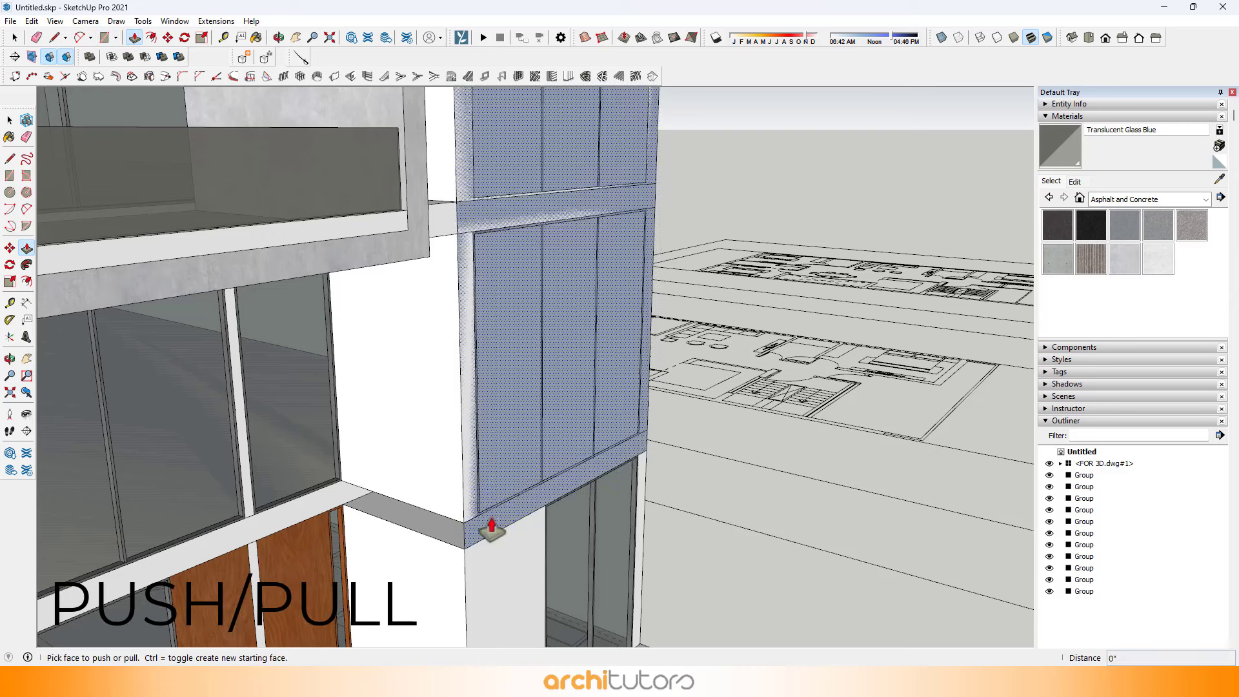
pyautogui.click(484, 509)
pyautogui.click(404, 265)
# Select all the connected geometry of the right bay's box and make it a group.
pyautogui.click(530, 317)
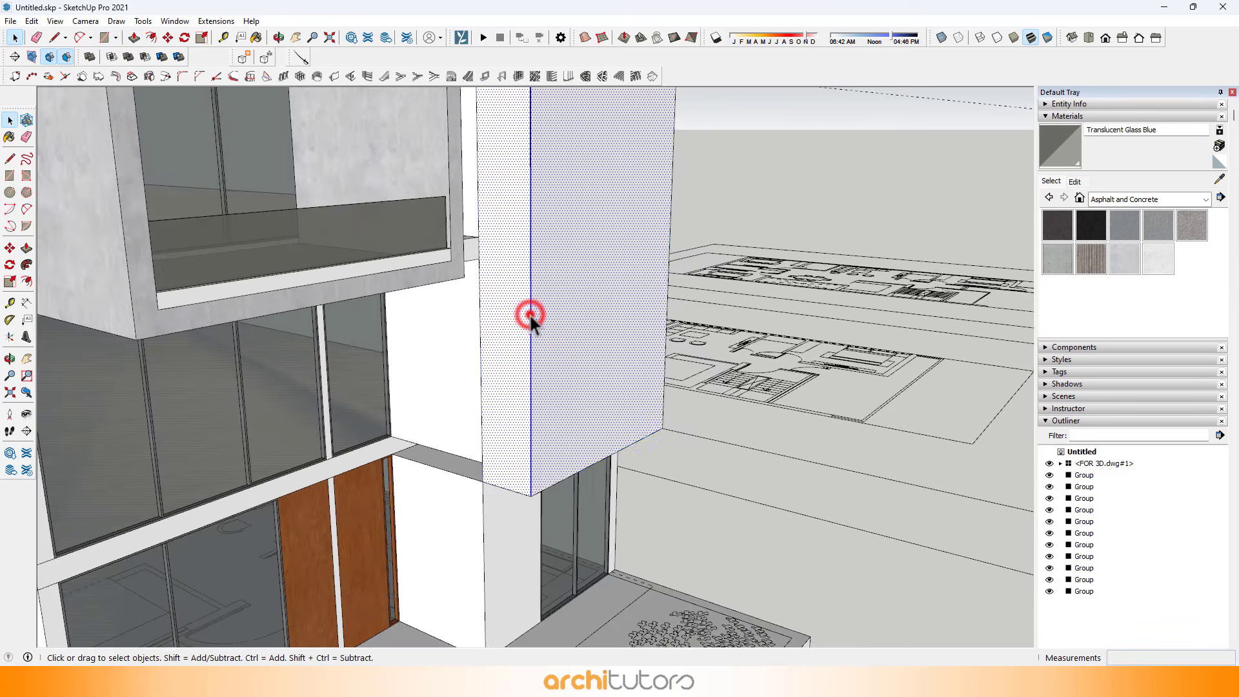
pyautogui.rightClick(530, 316)
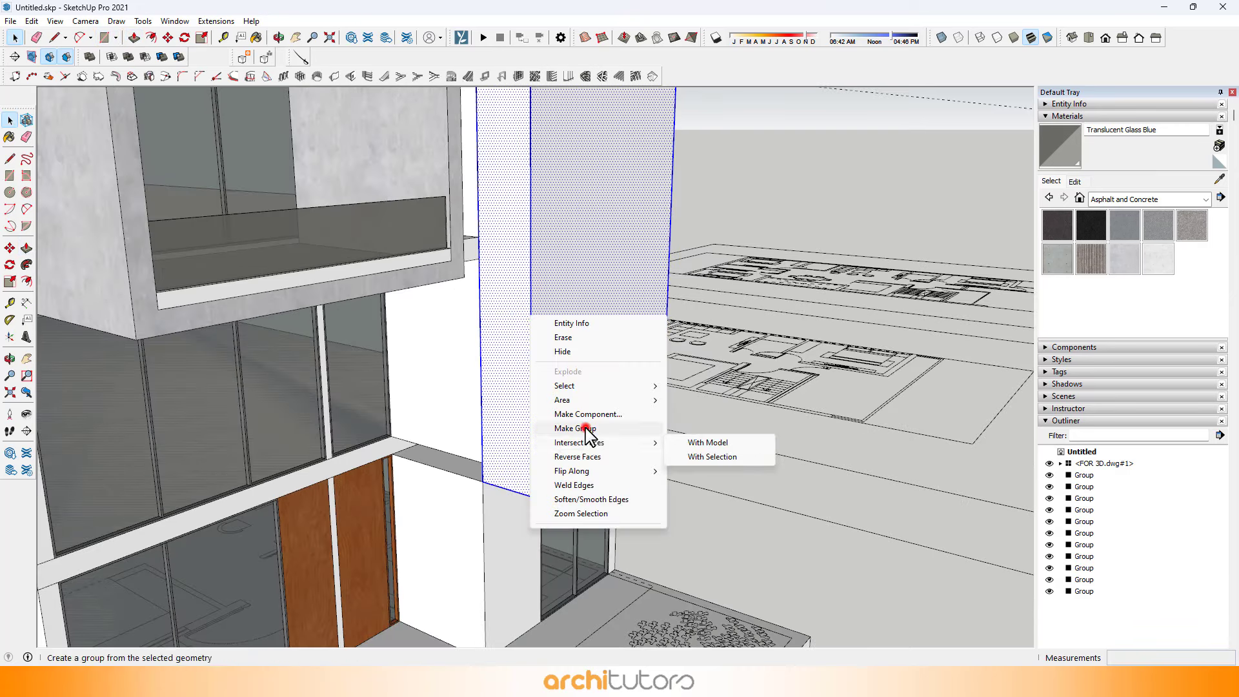
pyautogui.click(584, 428)
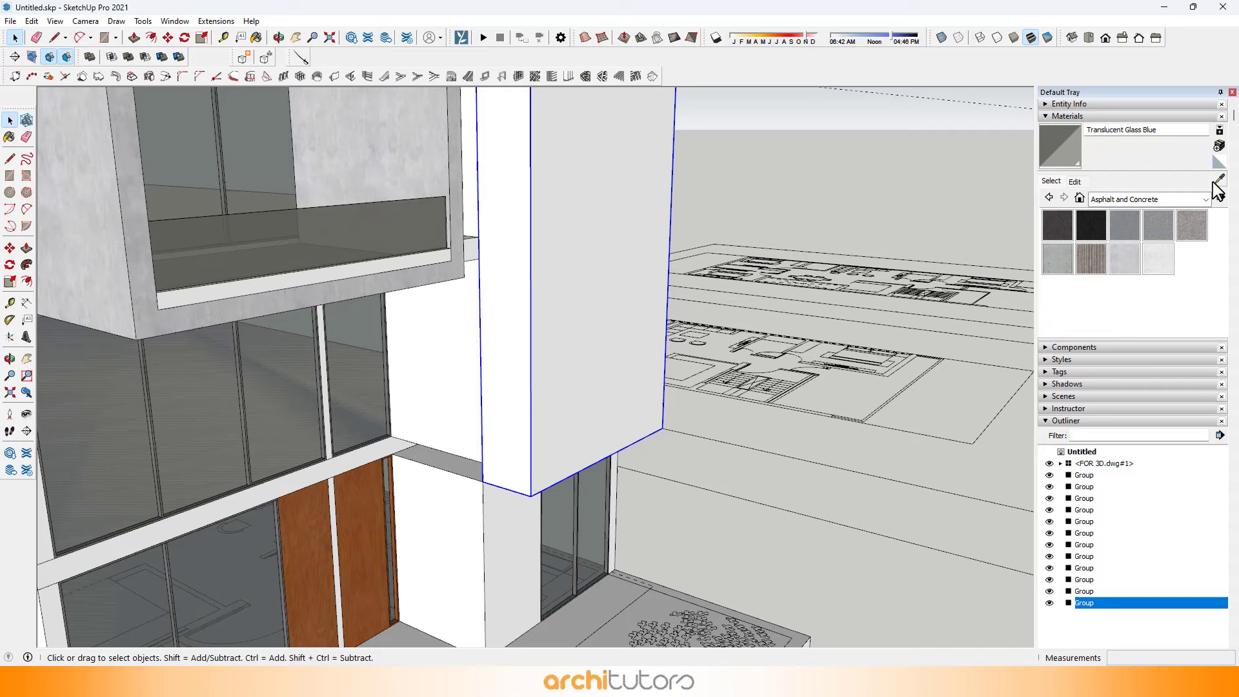
# Paint the right bay's box group with the Polished Concrete New material sampled from the balcony frame.
pyautogui.click(517, 298)
pyautogui.moveTo(572, 309); pyautogui.dragTo(461, 355, button='middle')
pyautogui.scroll(-2, 452, 282)
pyautogui.press('space')
pyautogui.scroll(2, 455, 278)
pyautogui.keyDown('shift'); pyautogui.moveTo(474, 219); pyautogui.dragTo(502, 363, button='middle'); pyautogui.keyUp('shift')
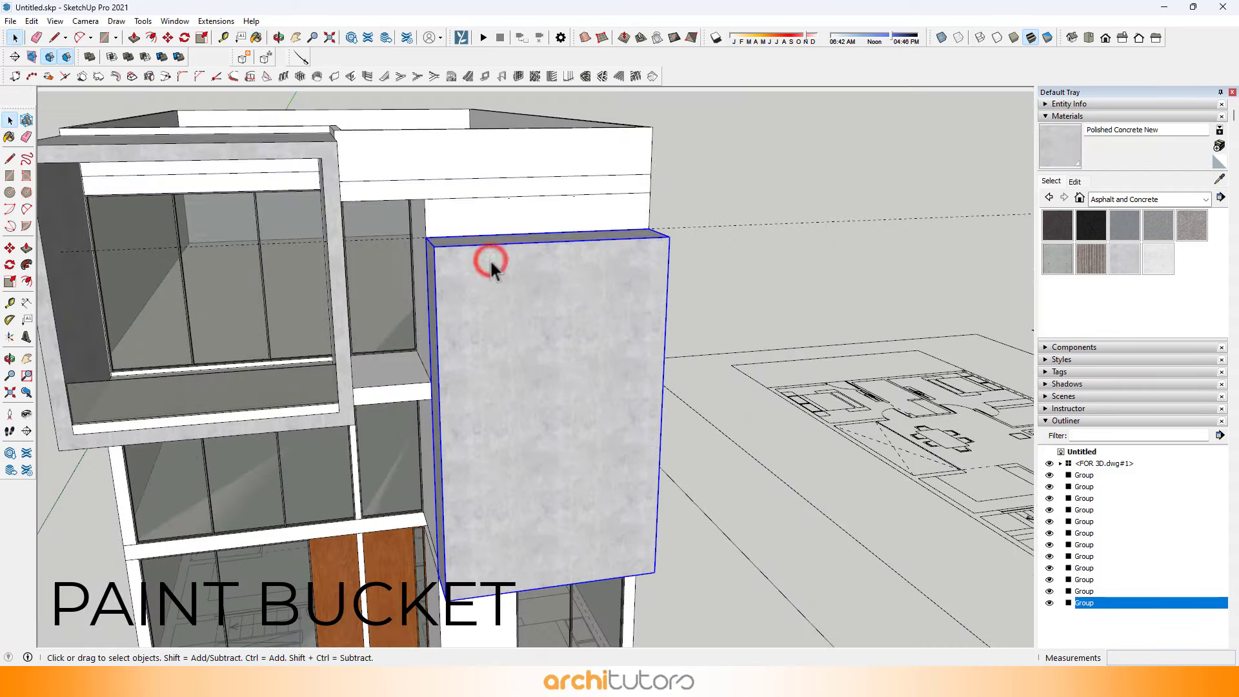
# Open the right bay's concrete box group for editing.
pyautogui.doubleClick(490, 258)
pyautogui.moveTo(489, 258); pyautogui.dragTo(515, 295, button='middle')
pyautogui.press('f')
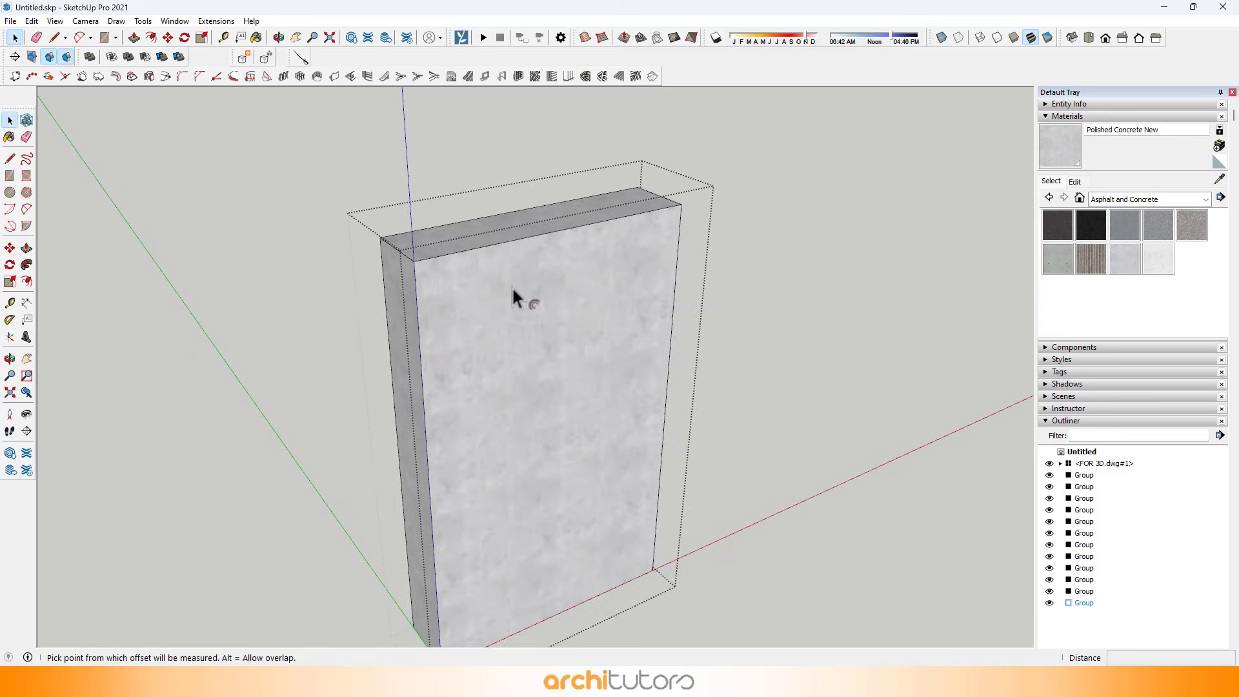
pyautogui.click(515, 296)
pyautogui.press('i')
pyautogui.press('i')
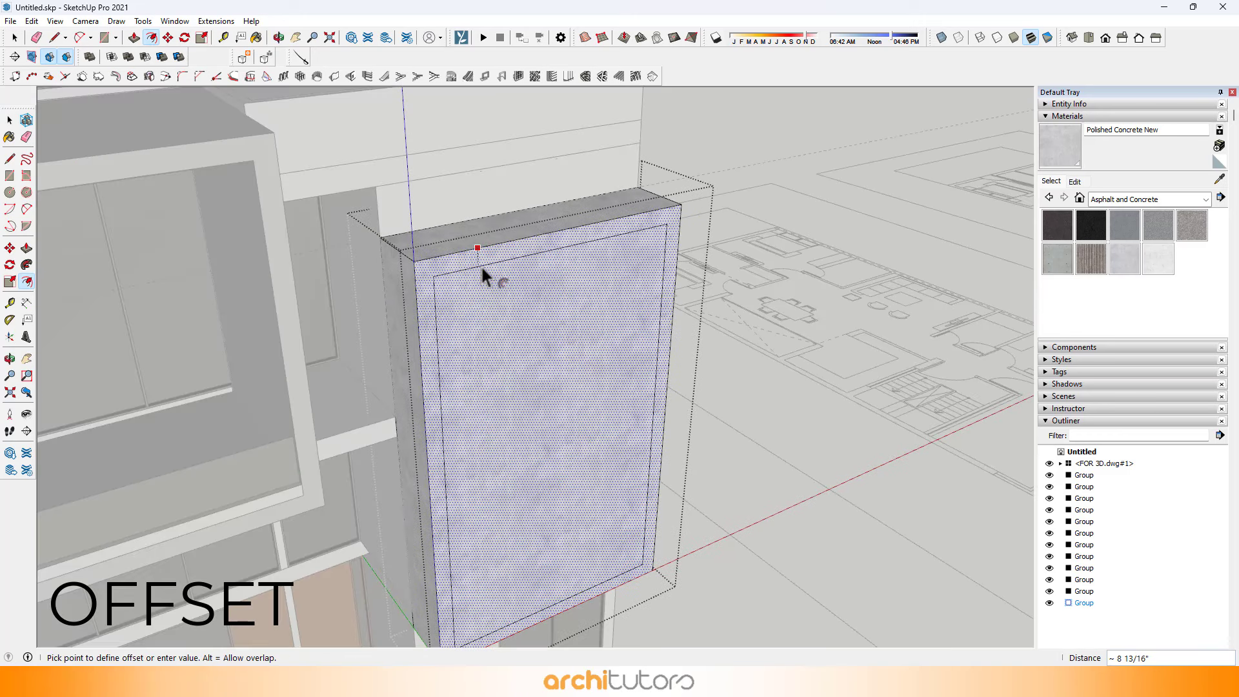
pyautogui.press('Escape')
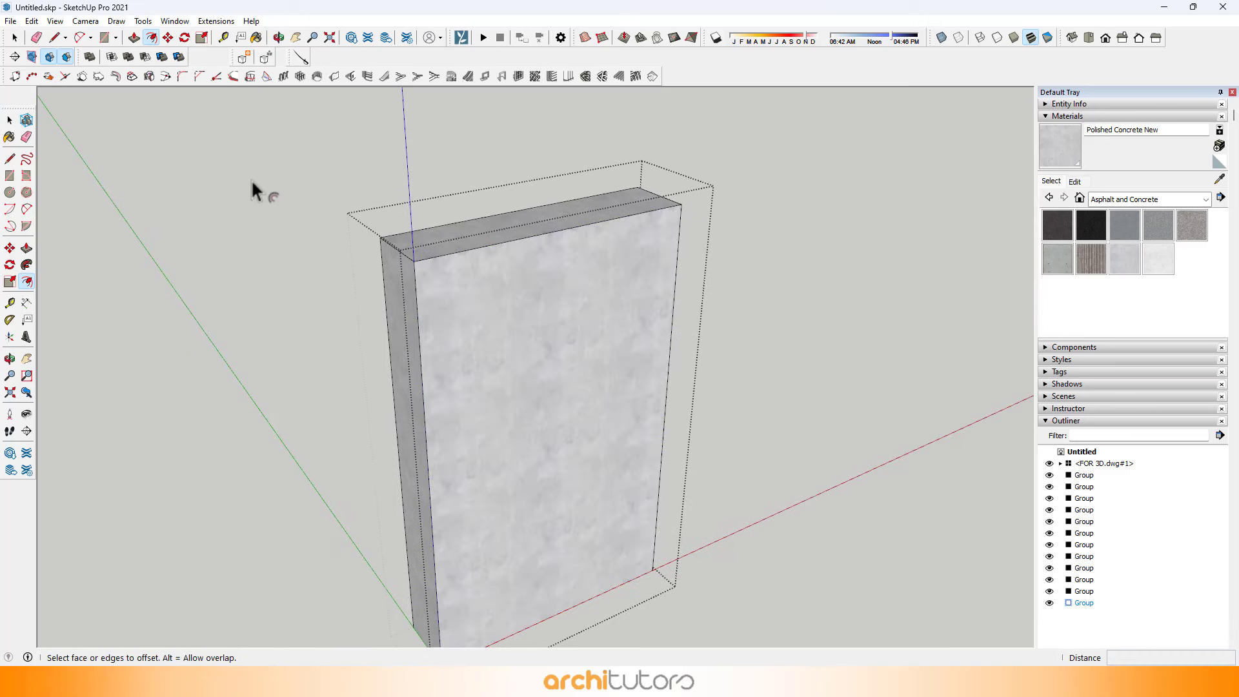
# Set the component edit display to hide the rest of the model while editing the box group.
pyautogui.press('i')
pyautogui.click(55, 20)
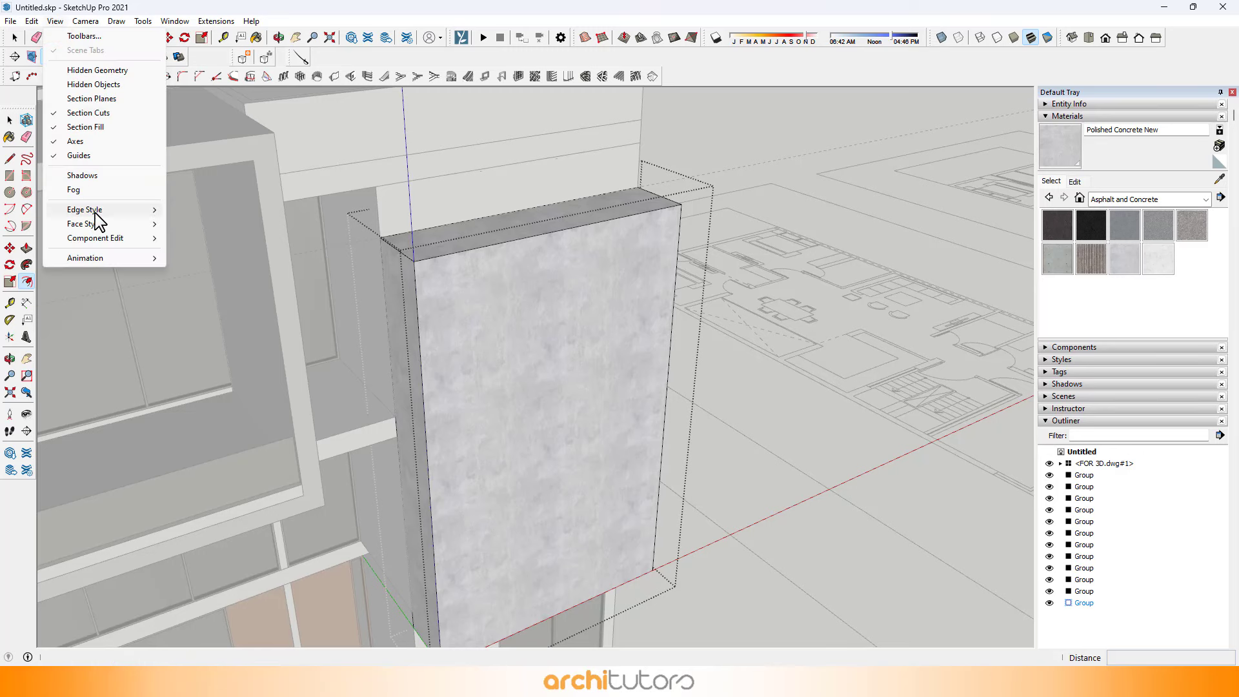
pyautogui.moveTo(96, 237)
pyautogui.click(250, 238)
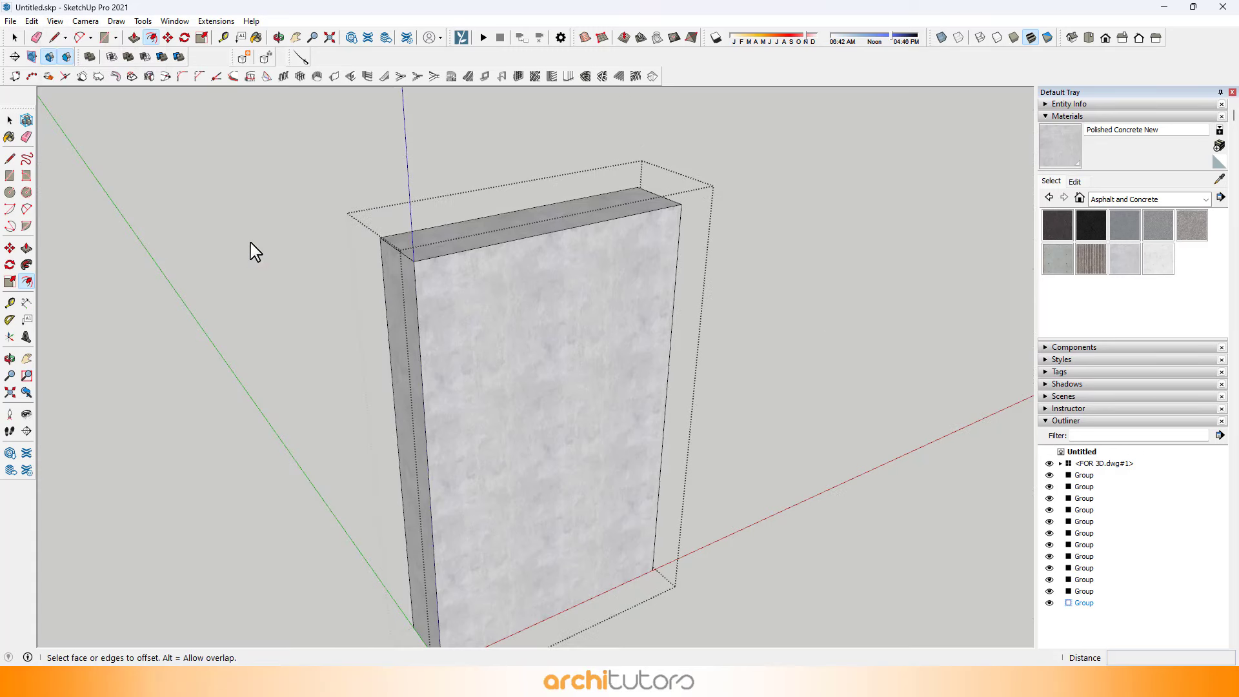
pyautogui.click(55, 20)
pyautogui.click(200, 239)
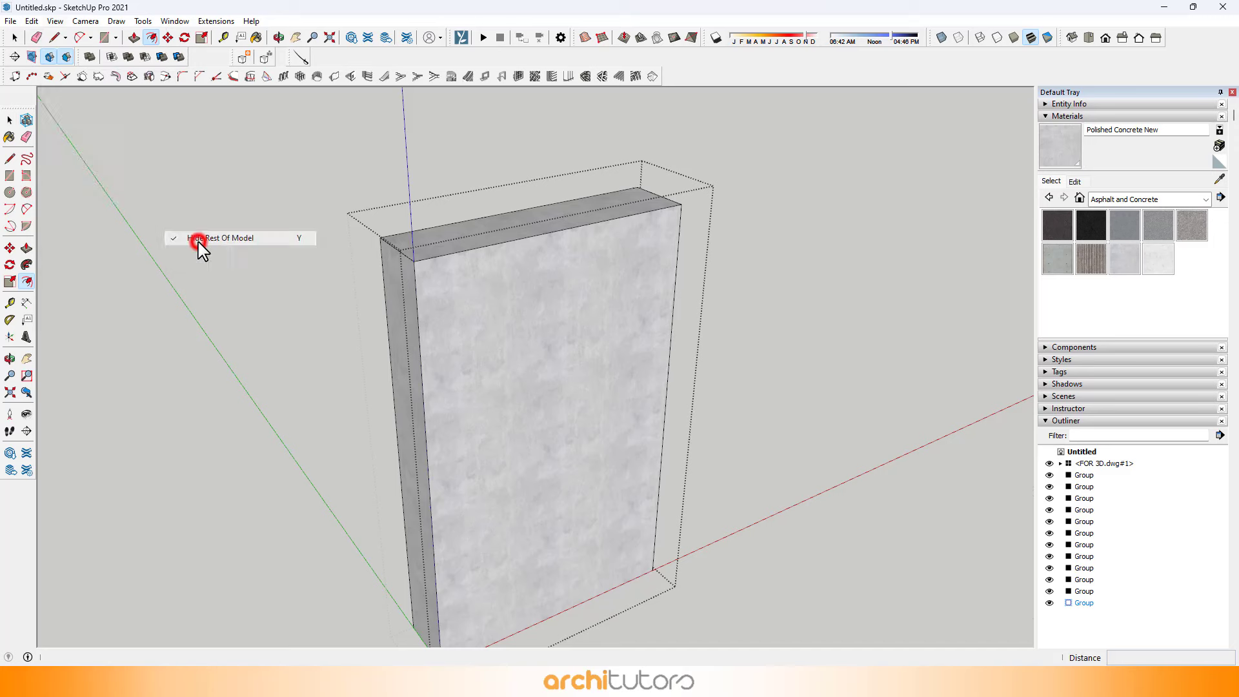
# Offset the outline of the box's front face inward to form an even border around it.
pyautogui.press('f')
pyautogui.scroll(3, 513, 287)
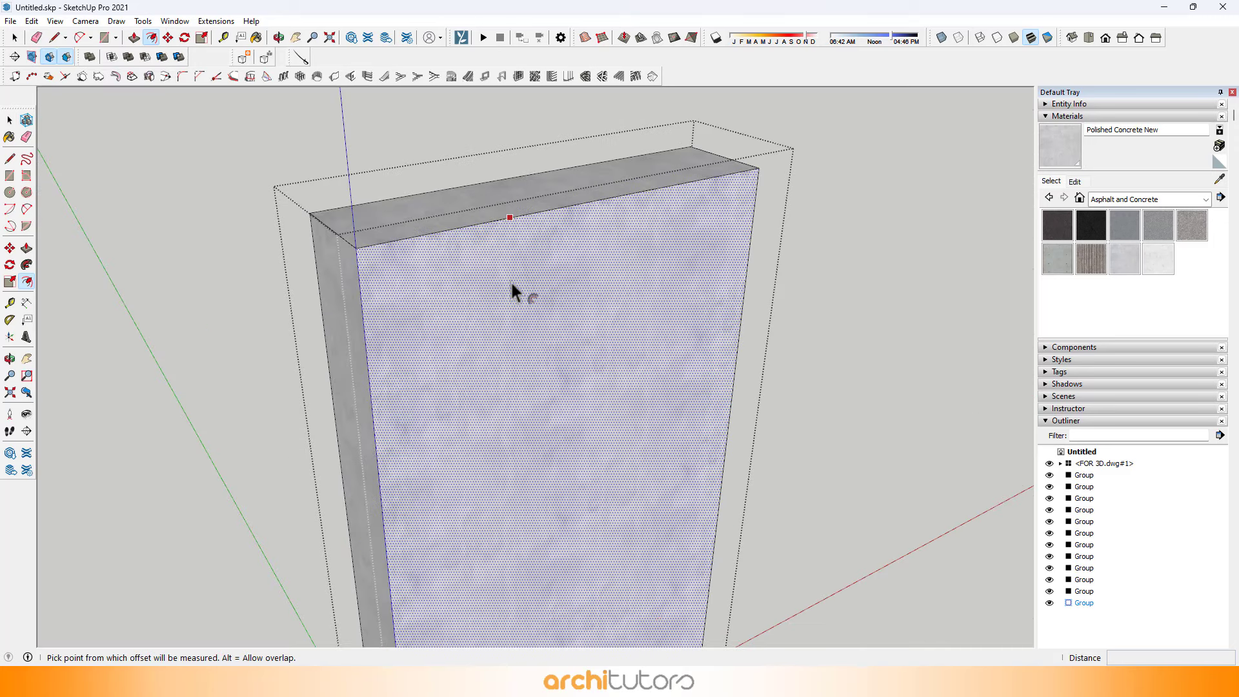
pyautogui.click(480, 254)
# Push the inner front face back 3' through the box to leave an open frame, and leave the group.
pyautogui.press('p')
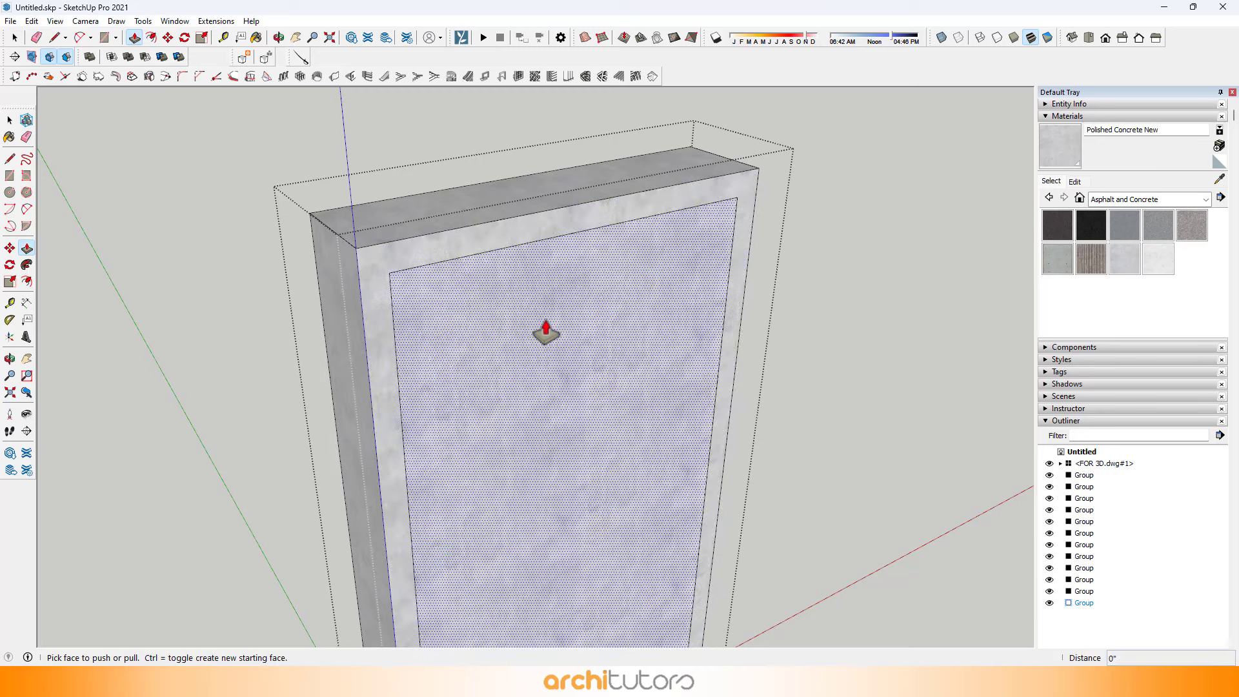
pyautogui.click(545, 326)
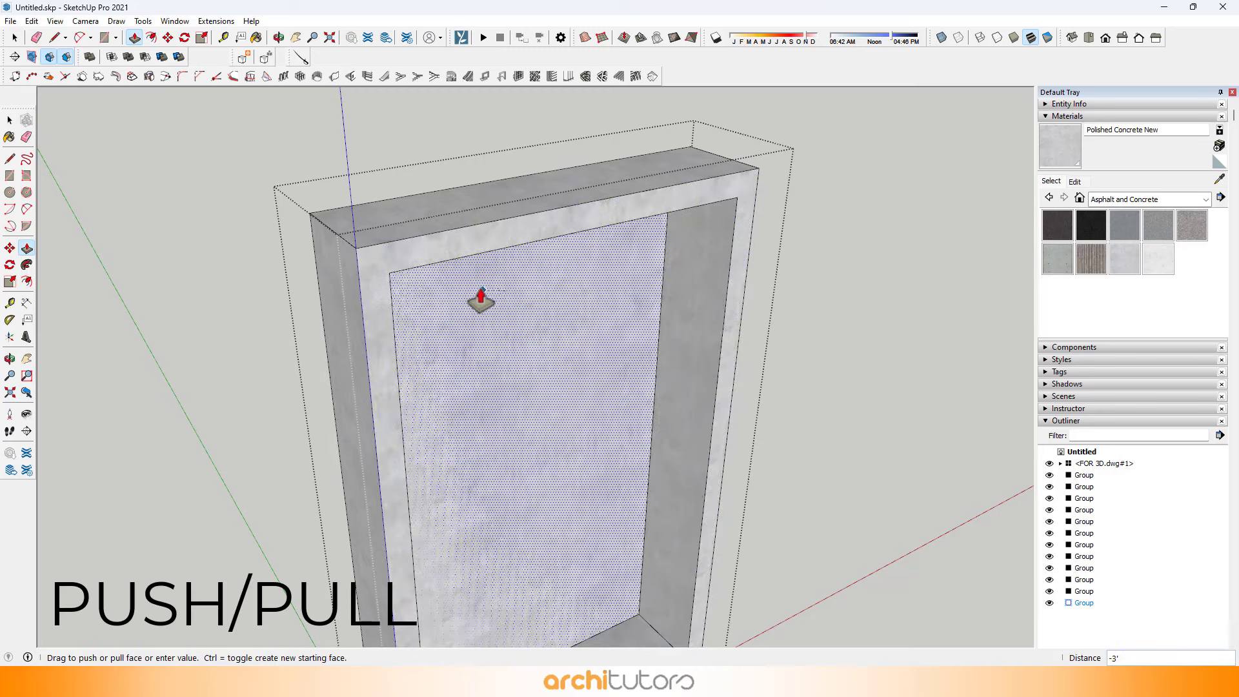
pyautogui.click(473, 277)
pyautogui.scroll(-2, 478, 281)
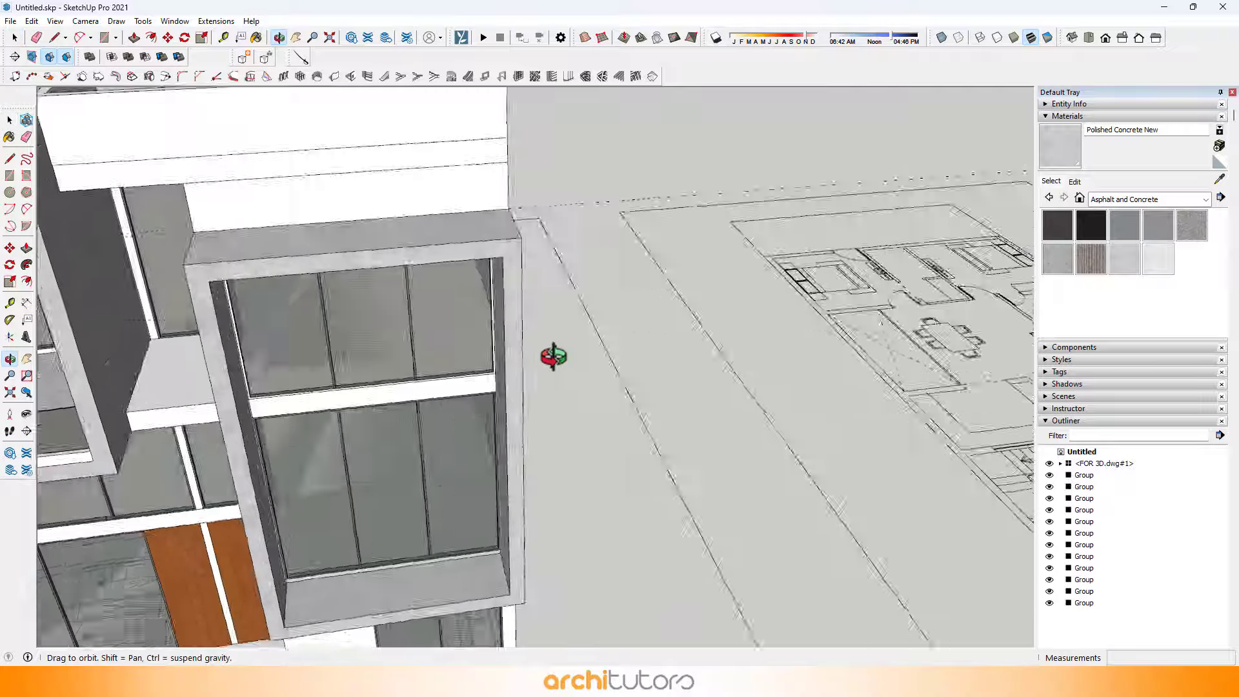
pyautogui.moveTo(553, 354); pyautogui.dragTo(313, 424, button='middle')
# Copy the glass railing from the balcony curb's lower front corner to the new frame's matching lower inner corner.
pyautogui.scroll(8, 305, 345)
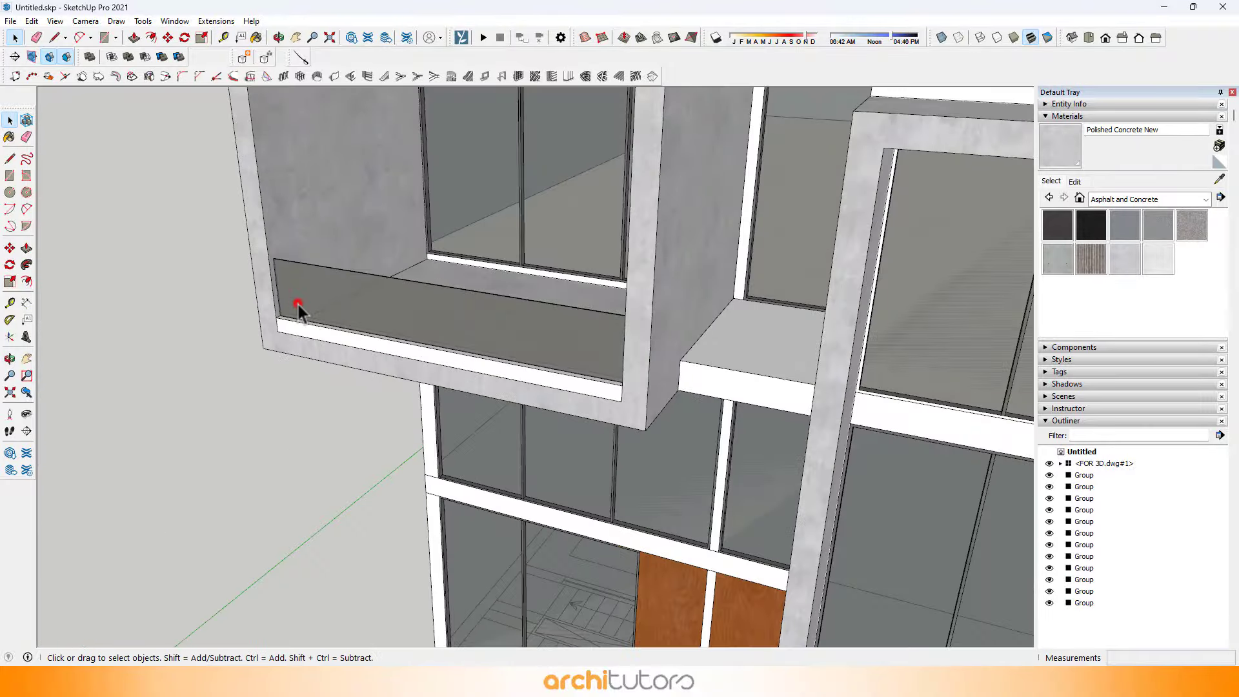
pyautogui.click(298, 304)
pyautogui.scroll(3, 278, 310)
pyautogui.press('m')
pyautogui.scroll(4, 288, 348)
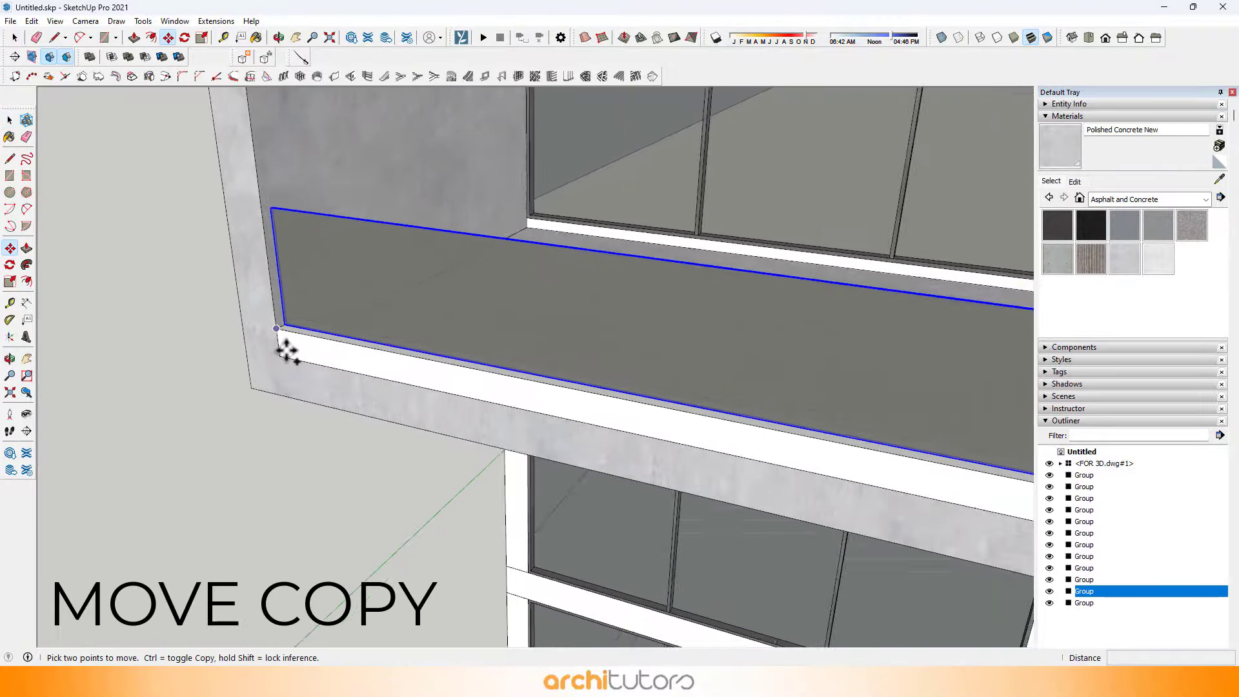
pyautogui.click(278, 356)
pyautogui.press('ctrl')
pyautogui.scroll(-5, 287, 283)
pyautogui.moveTo(580, 440); pyautogui.dragTo(539, 398, button='middle')
pyautogui.scroll(3, 452, 479)
pyautogui.click(451, 482)
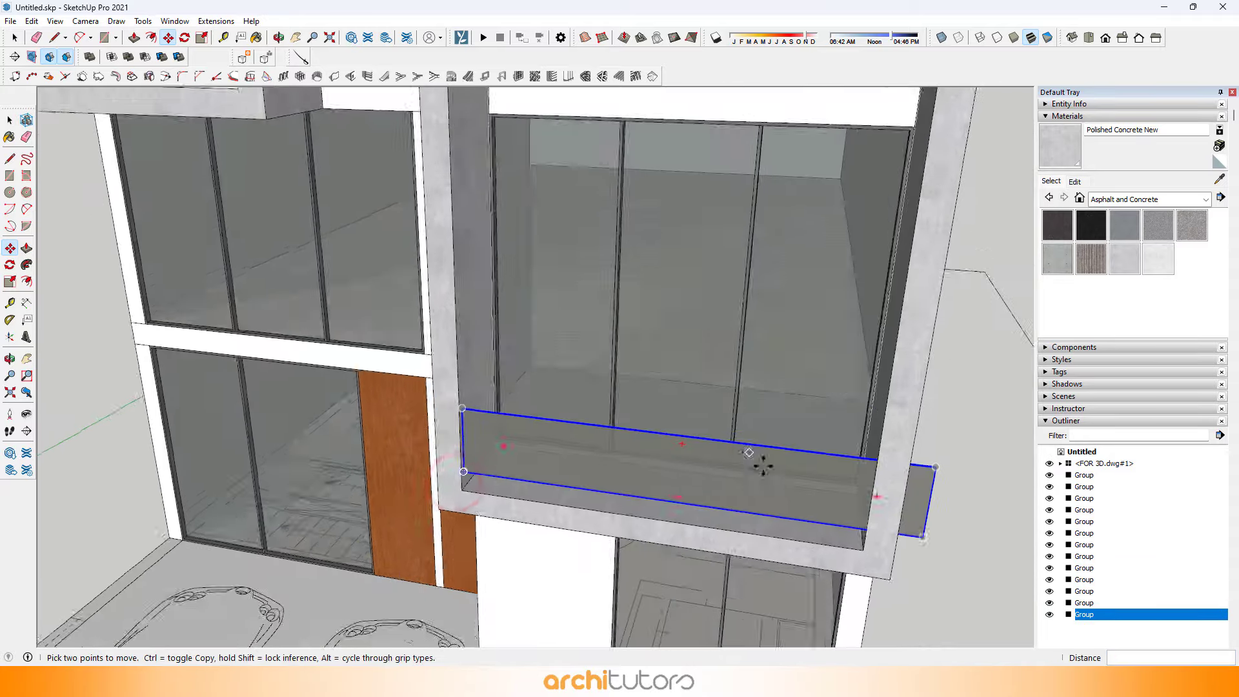
# Scale the copied railing's width so its outer end meets the new frame's inner side wall.
pyautogui.scroll(3, 589, 381)
pyautogui.press('s')
pyautogui.scroll(5, 762, 419)
pyautogui.scroll(3, 655, 376)
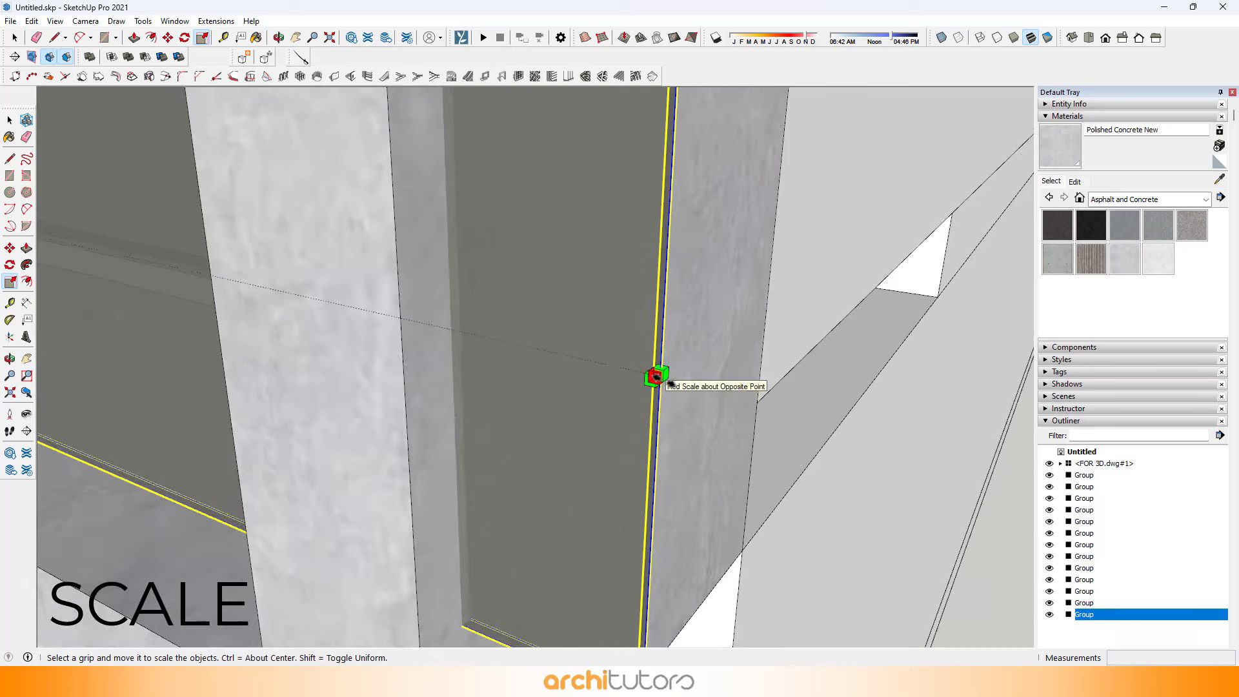
pyautogui.click(658, 374)
pyautogui.scroll(-4, 657, 374)
pyautogui.moveTo(669, 376); pyautogui.dragTo(640, 373, button='middle')
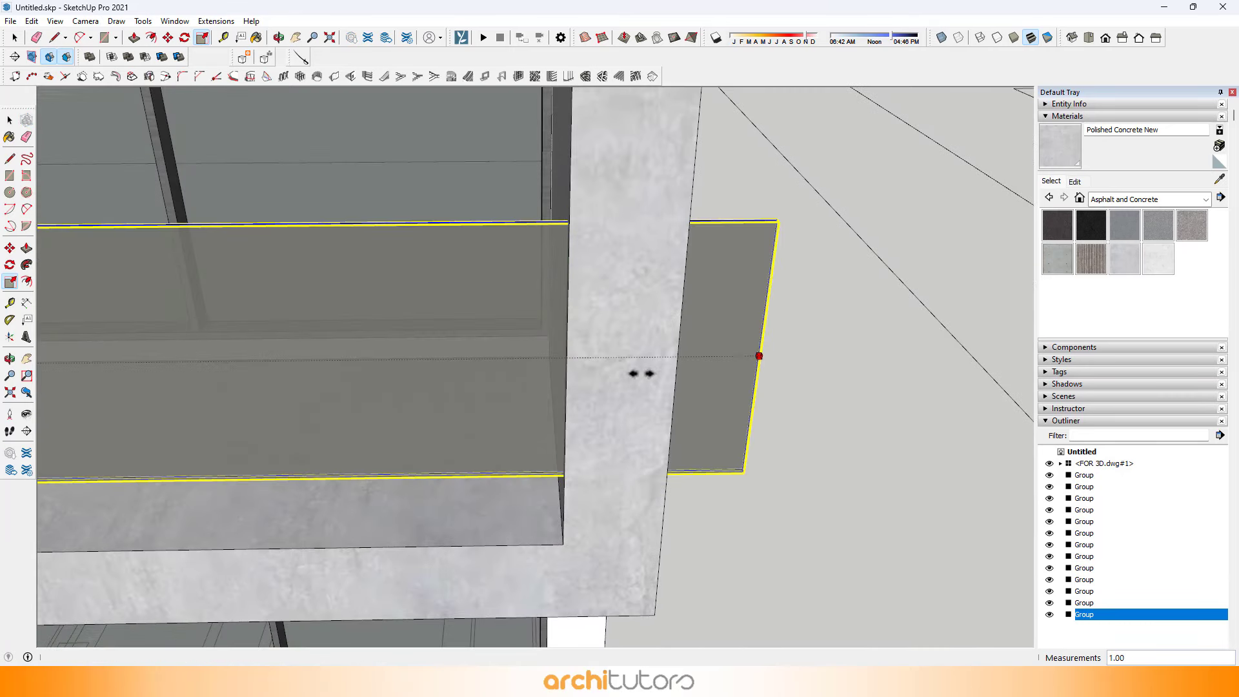
pyautogui.click(567, 362)
pyautogui.scroll(-5, 567, 374)
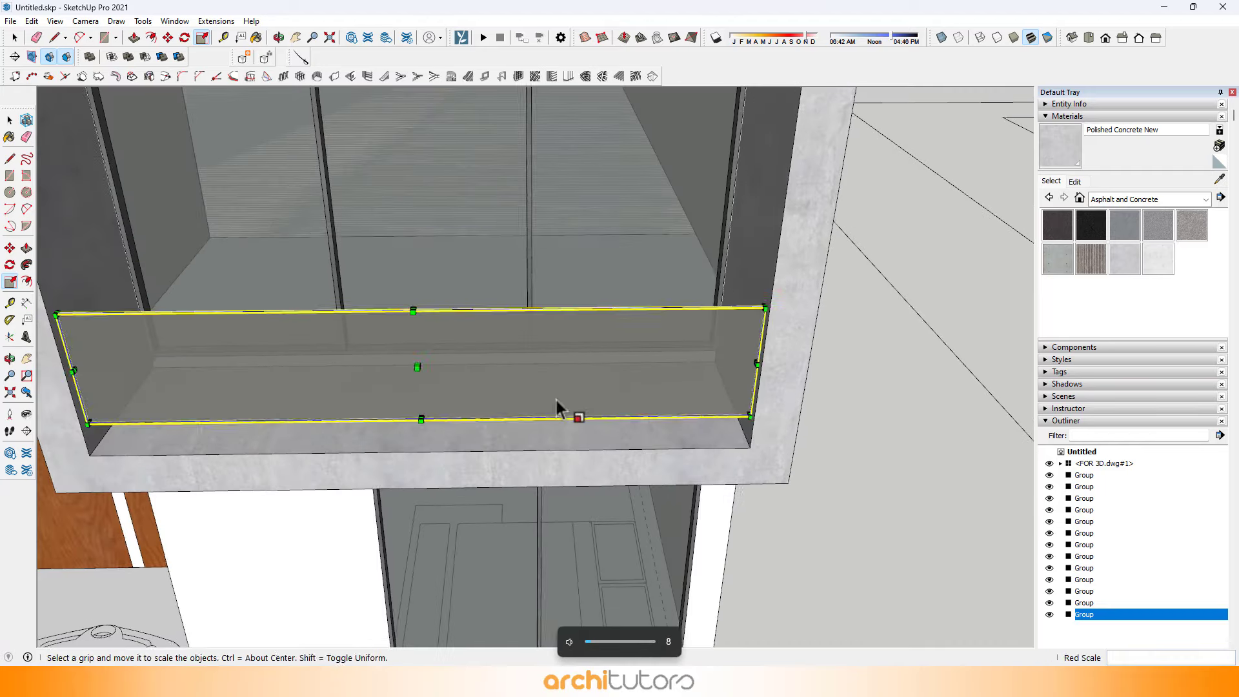
# Scale the copied railing vertically to 1.25 so its bottom edge reaches the new frame's floor.
pyautogui.moveTo(567, 409); pyautogui.dragTo(395, 411, button='middle')
pyautogui.scroll(8, 394, 403)
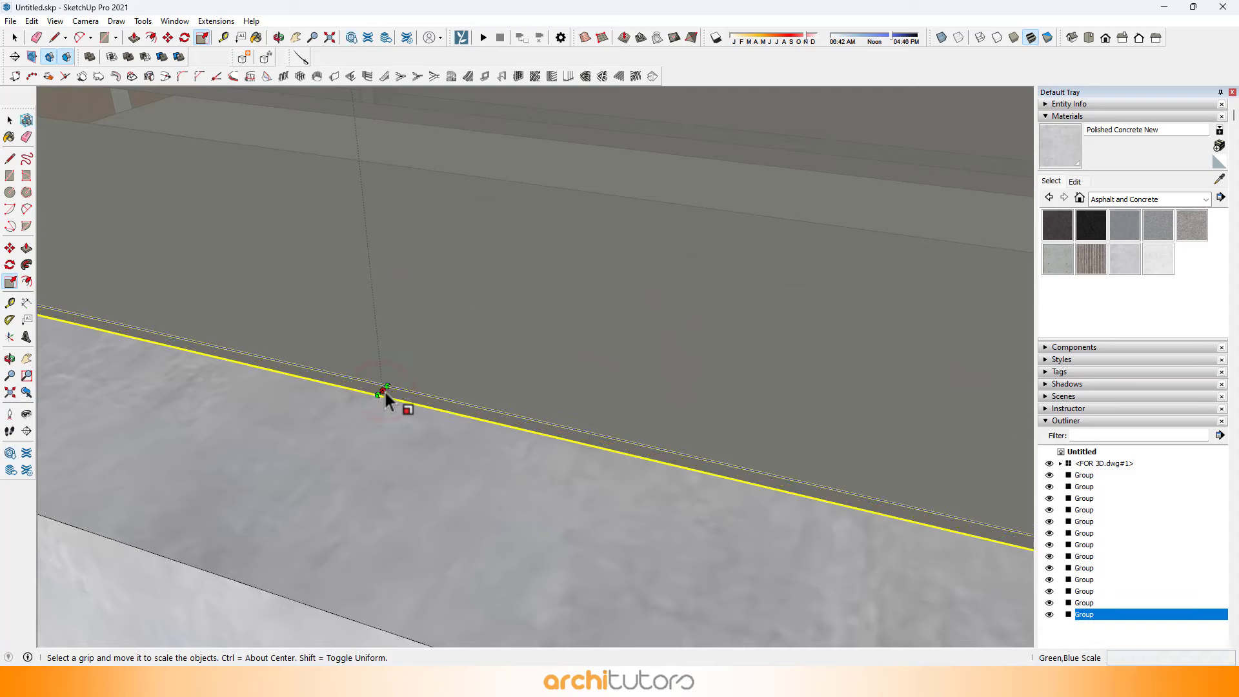
pyautogui.moveTo(385, 391); pyautogui.dragTo(395, 502)
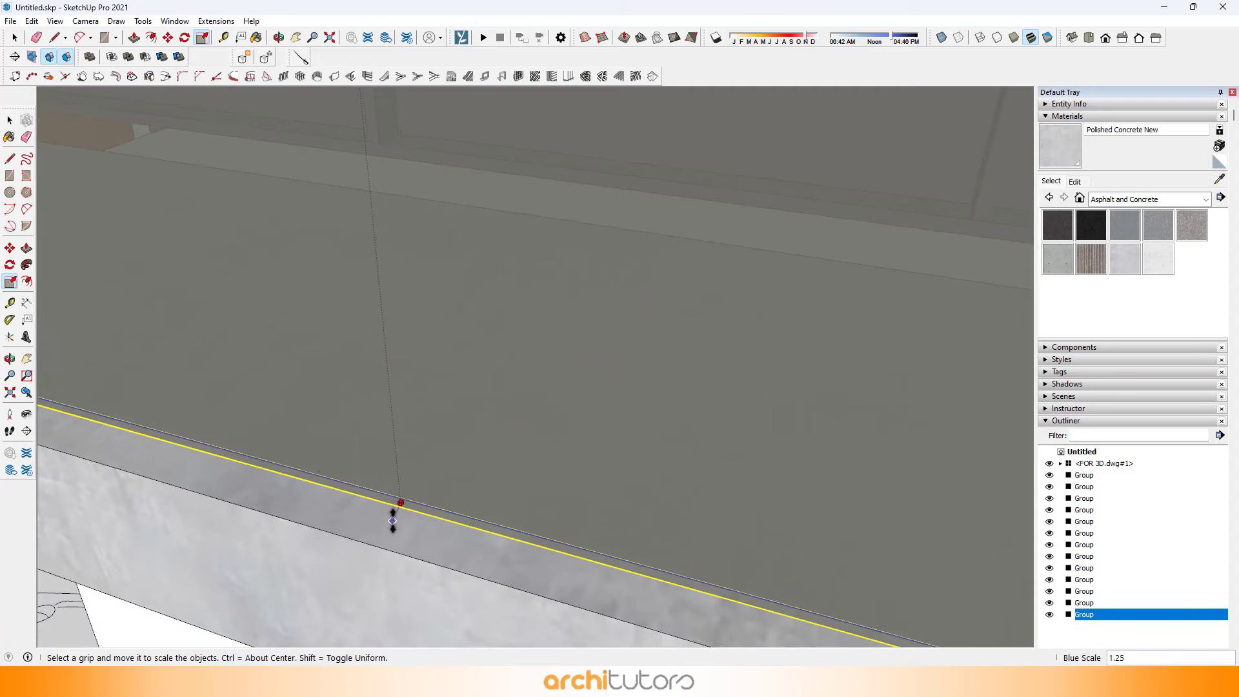
pyautogui.scroll(-6, 552, 440)
pyautogui.press('space')
# Examine the two concrete frames and their glass railings on the front facade from several angles.
pyautogui.moveTo(502, 400); pyautogui.dragTo(541, 319, button='middle')
pyautogui.scroll(-2, 541, 320)
pyautogui.keyDown('shift'); pyautogui.moveTo(387, 303); pyautogui.dragTo(709, 296, button='middle'); pyautogui.keyUp('shift')
pyautogui.keyDown('shift'); pyautogui.moveTo(709, 297); pyautogui.dragTo(391, 277, button='middle'); pyautogui.keyUp('shift')
pyautogui.keyDown('shift'); pyautogui.moveTo(391, 278); pyautogui.dragTo(429, 361, button='middle'); pyautogui.keyUp('shift')
pyautogui.scroll(-3, 413, 259)
pyautogui.scroll(-2, 413, 260)
pyautogui.moveTo(413, 260); pyautogui.dragTo(390, 368, button='middle')
pyautogui.moveTo(426, 328); pyautogui.dragTo(573, 383, button='middle')
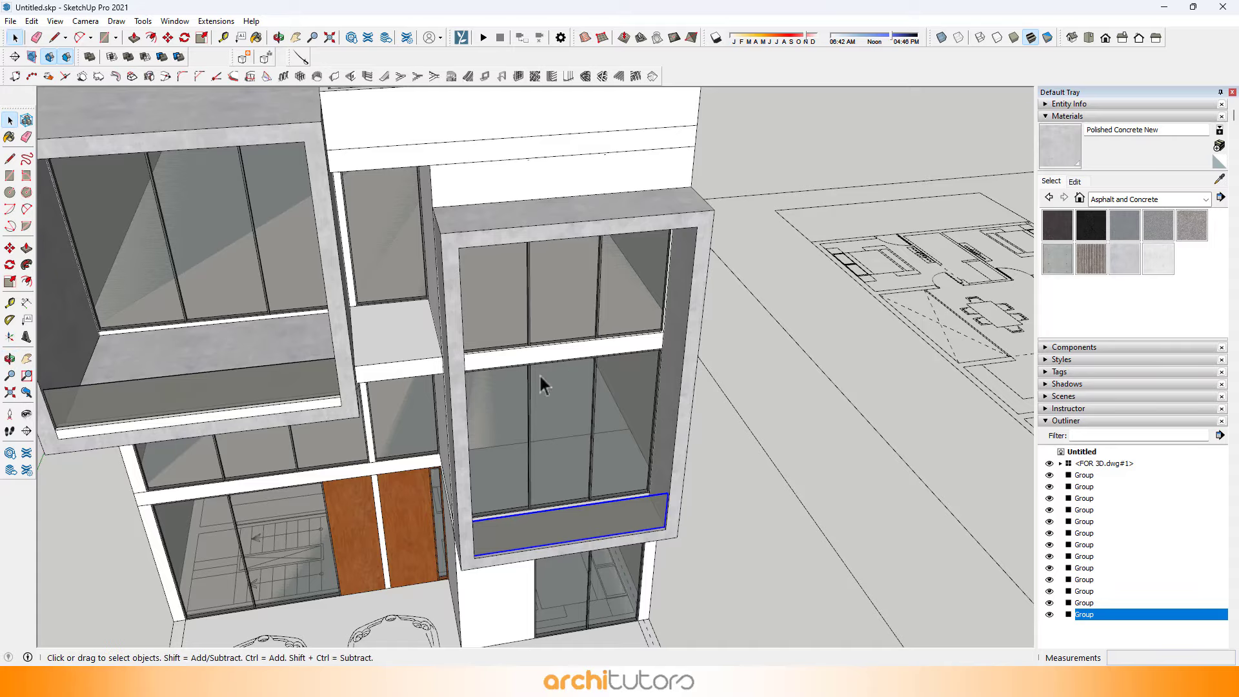
# Place a vertical guide 5'9" in from the inner side edge of the narrow frame's glazed front.
pyautogui.scroll(-3, 724, 415)
pyautogui.moveTo(738, 373); pyautogui.dragTo(1026, 523, button='middle')
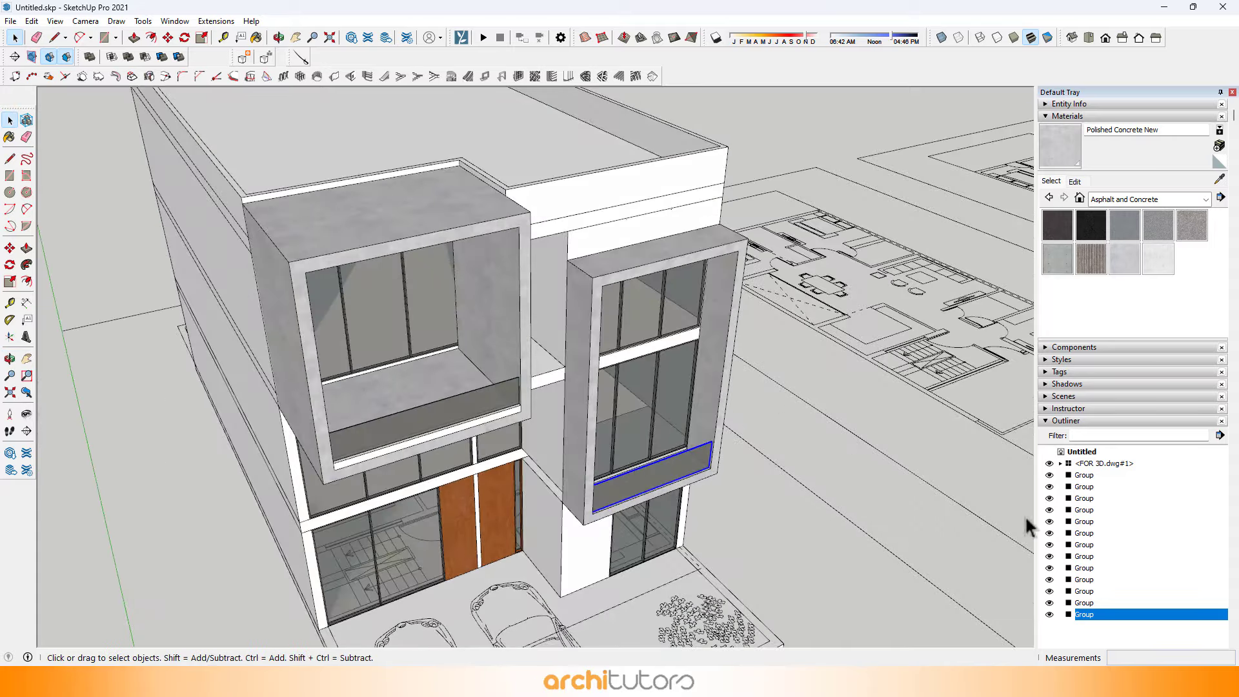
pyautogui.moveTo(621, 358); pyautogui.dragTo(454, 265, button='middle')
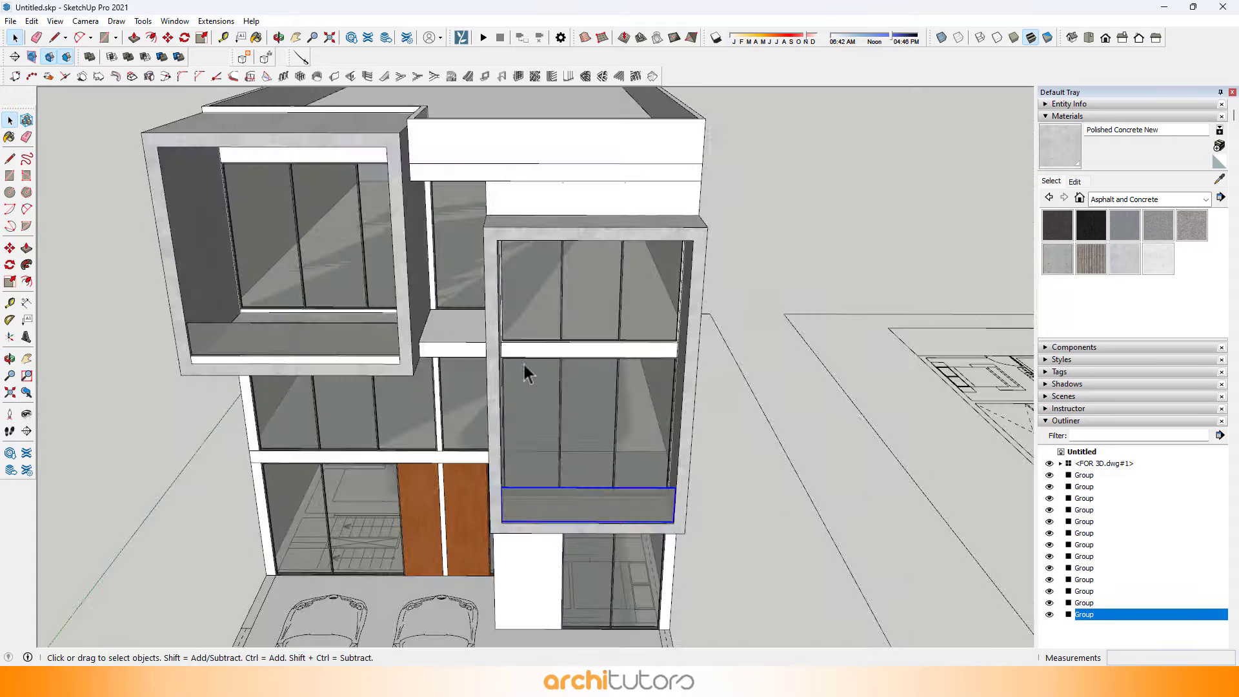
pyautogui.scroll(3, 525, 370)
pyautogui.moveTo(509, 352); pyautogui.dragTo(466, 245, button='middle')
pyautogui.scroll(3, 482, 338)
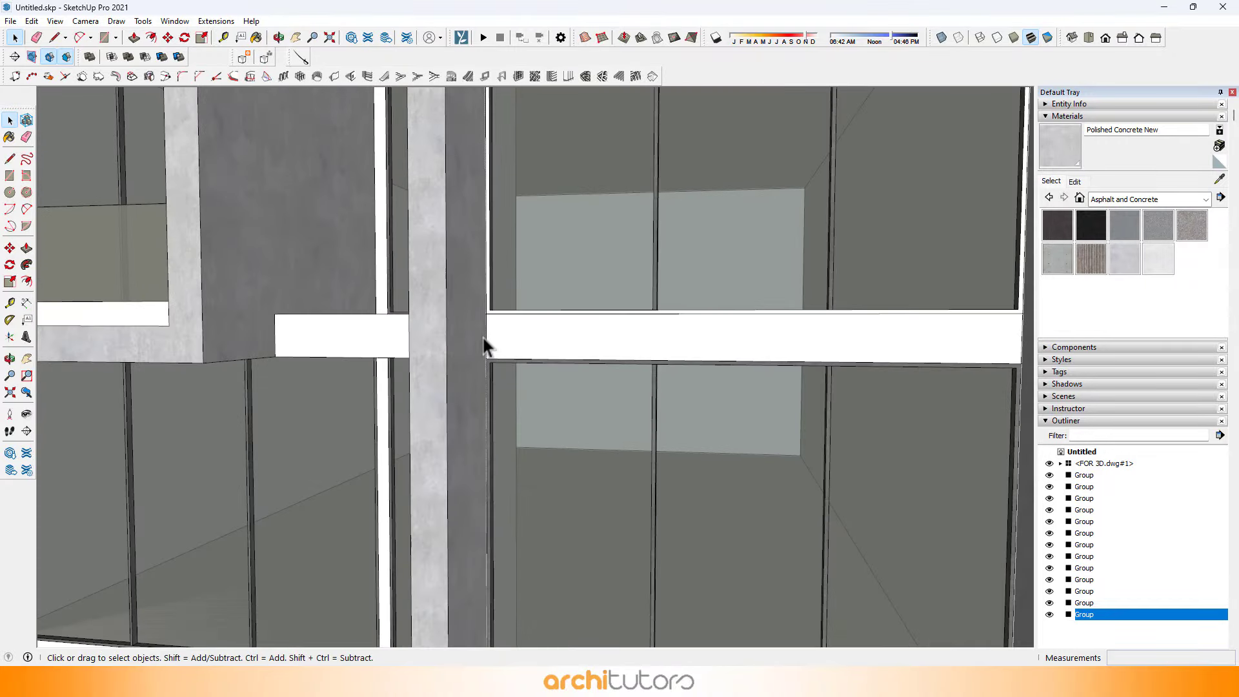
pyautogui.press('t')
pyautogui.click(486, 333)
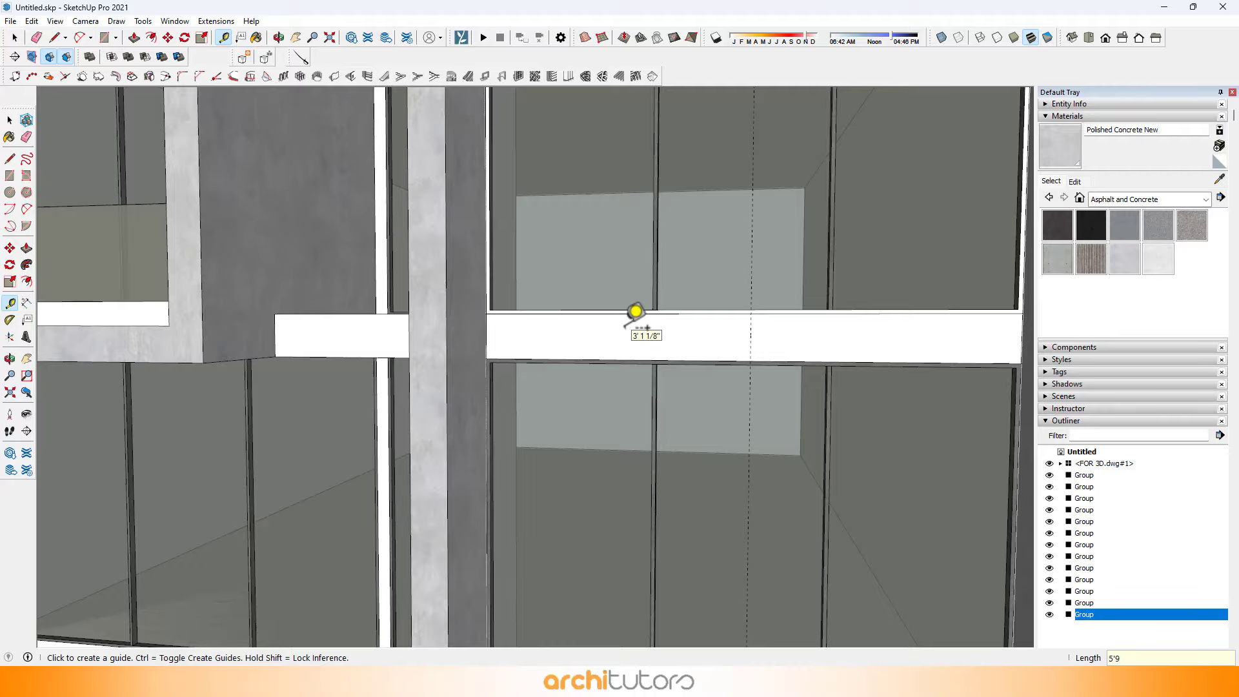
# Open the wall group behind the narrow frame for editing and inspect its window's corners and lower edge.
pyautogui.moveTo(635, 312); pyautogui.dragTo(562, 381, button='middle')
pyautogui.scroll(-2, 704, 358)
pyautogui.press('space')
pyautogui.scroll(1, 543, 334)
pyautogui.doubleClick(501, 287)
pyautogui.scroll(7, 684, 354)
pyautogui.moveTo(672, 346); pyautogui.dragTo(673, 347, button='middle')
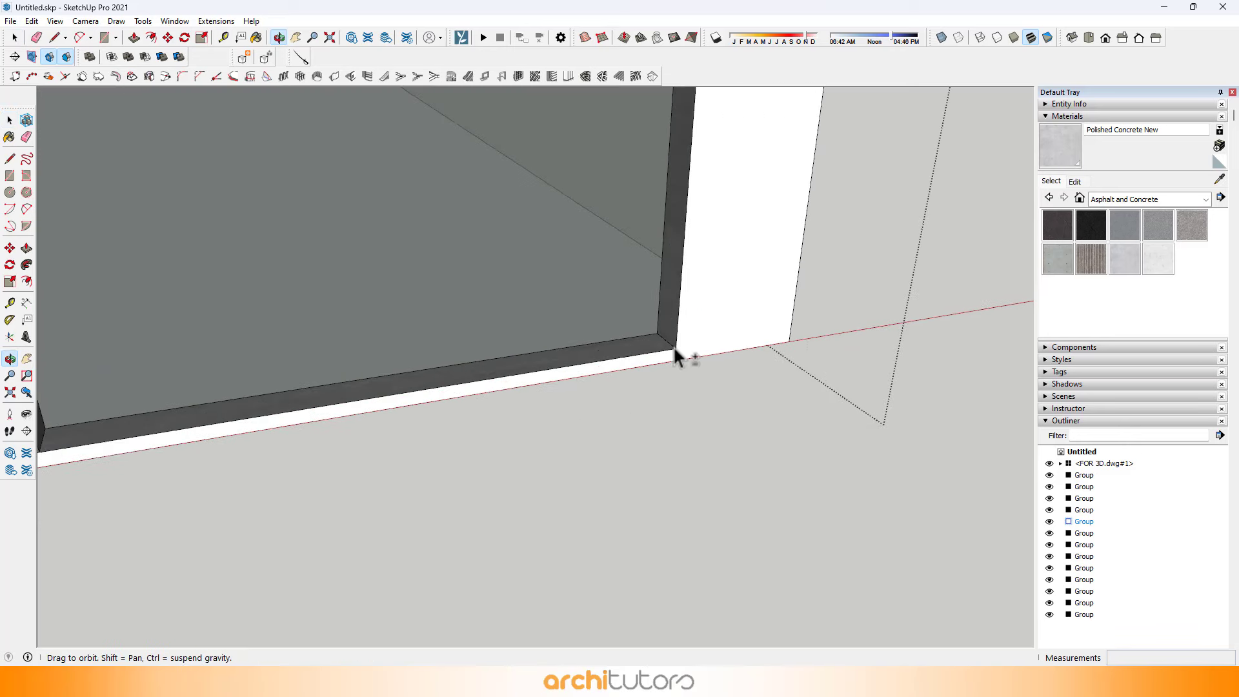
pyautogui.scroll(-5, 703, 393)
pyautogui.moveTo(711, 403); pyautogui.dragTo(714, 111, button='middle')
pyautogui.scroll(3, 742, 129)
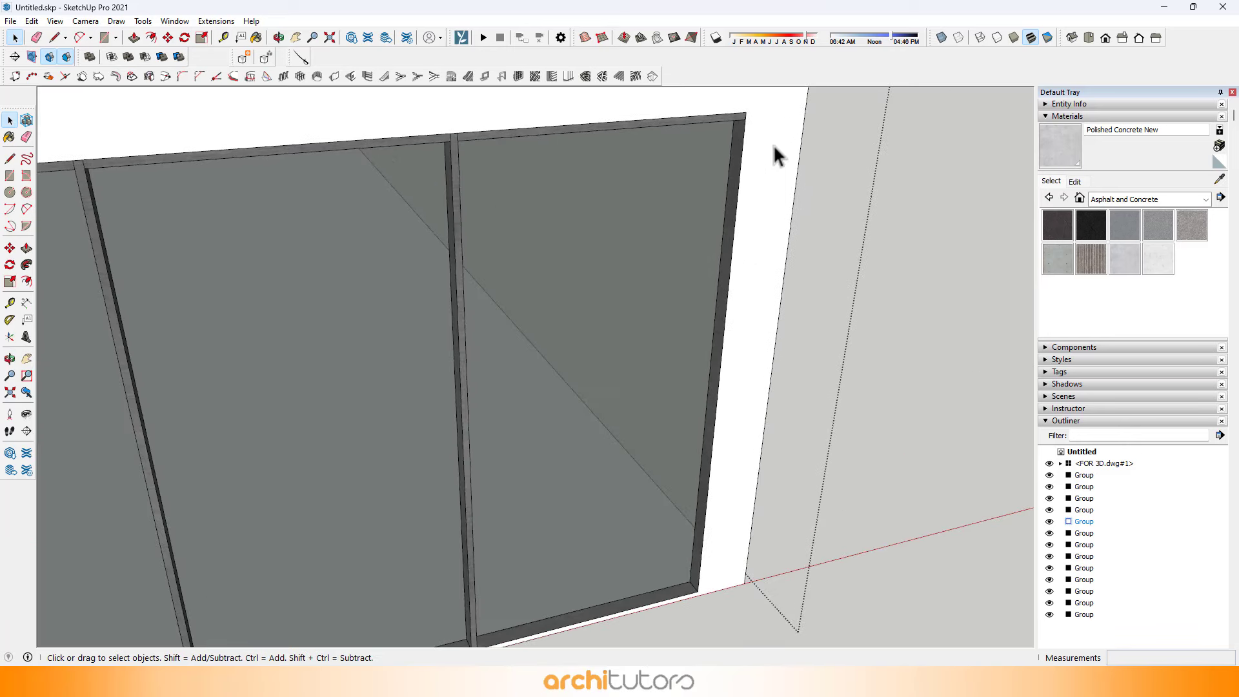
pyautogui.moveTo(773, 155); pyautogui.dragTo(730, 391, button='middle')
pyautogui.moveTo(604, 494); pyautogui.dragTo(616, 284, button='middle')
pyautogui.keyDown('shift'); pyautogui.moveTo(580, 362); pyautogui.dragTo(691, 481, button='middle'); pyautogui.keyUp('shift')
pyautogui.scroll(4, 507, 266)
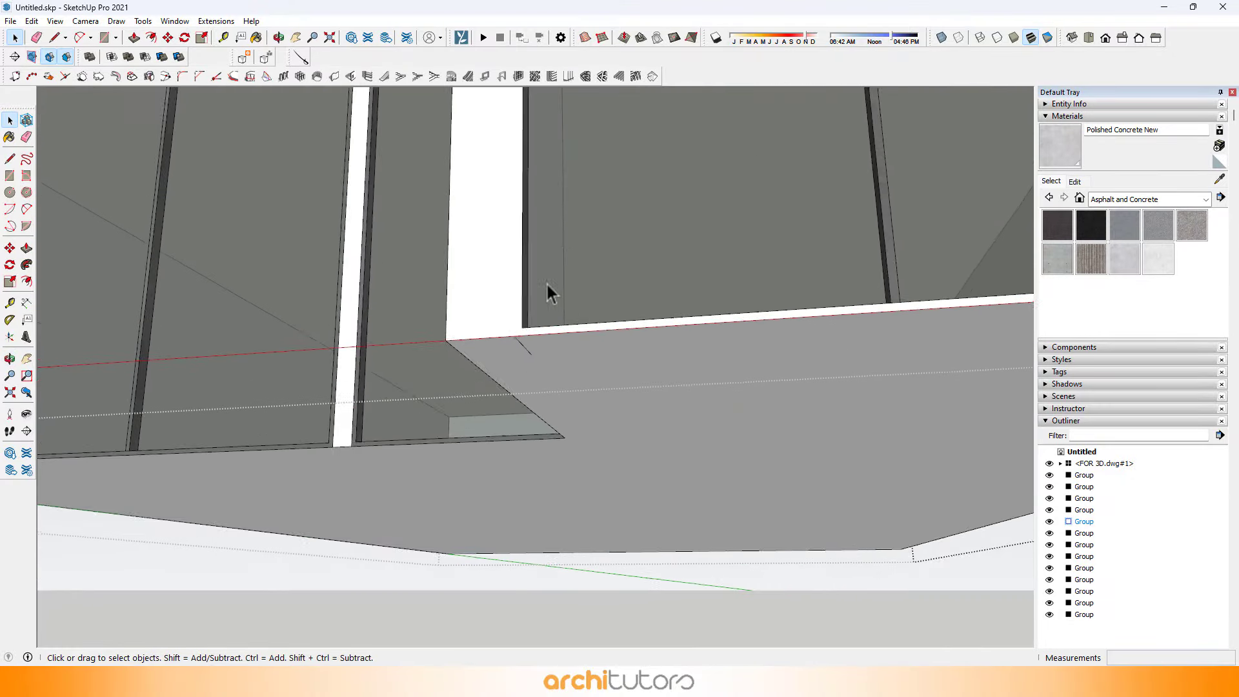
pyautogui.scroll(5, 438, 346)
pyautogui.press('l')
pyautogui.click(441, 379)
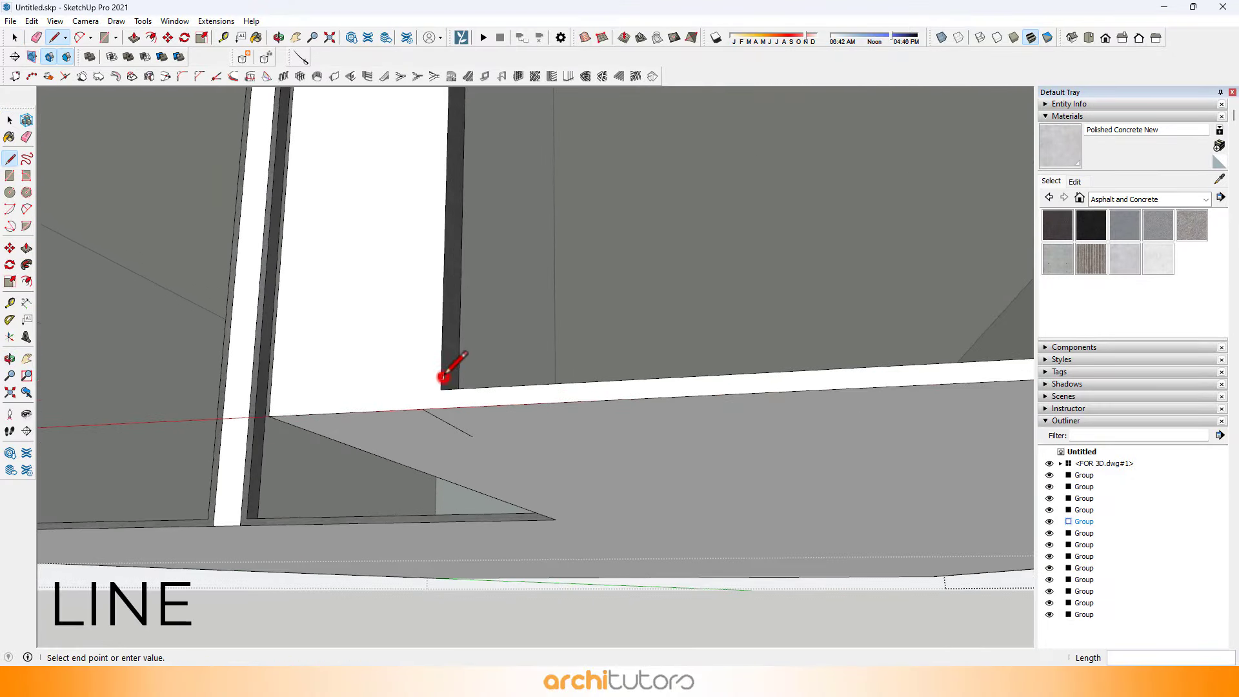
pyautogui.press('Escape')
pyautogui.scroll(-3, 440, 411)
pyautogui.scroll(3, 442, 382)
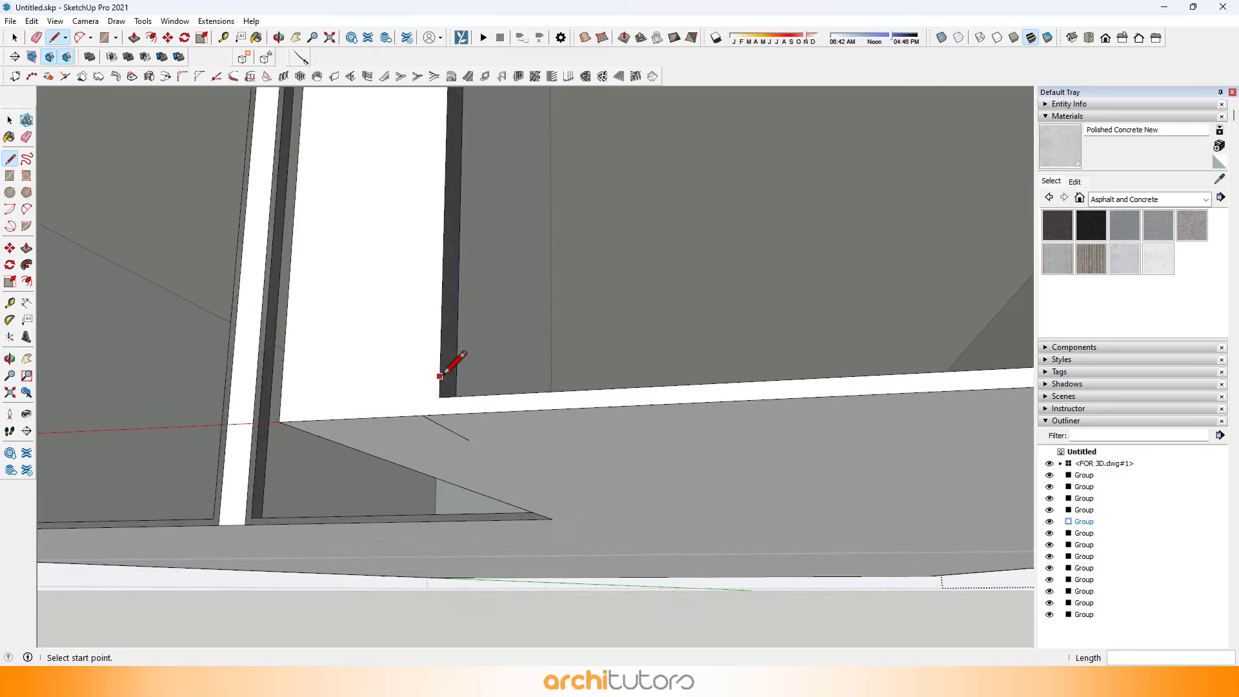
# Push/Pull the window opening's side reveal 1" into the adjoining wall to form a narrow vertical border strip.
pyautogui.press('p')
pyautogui.click(448, 373)
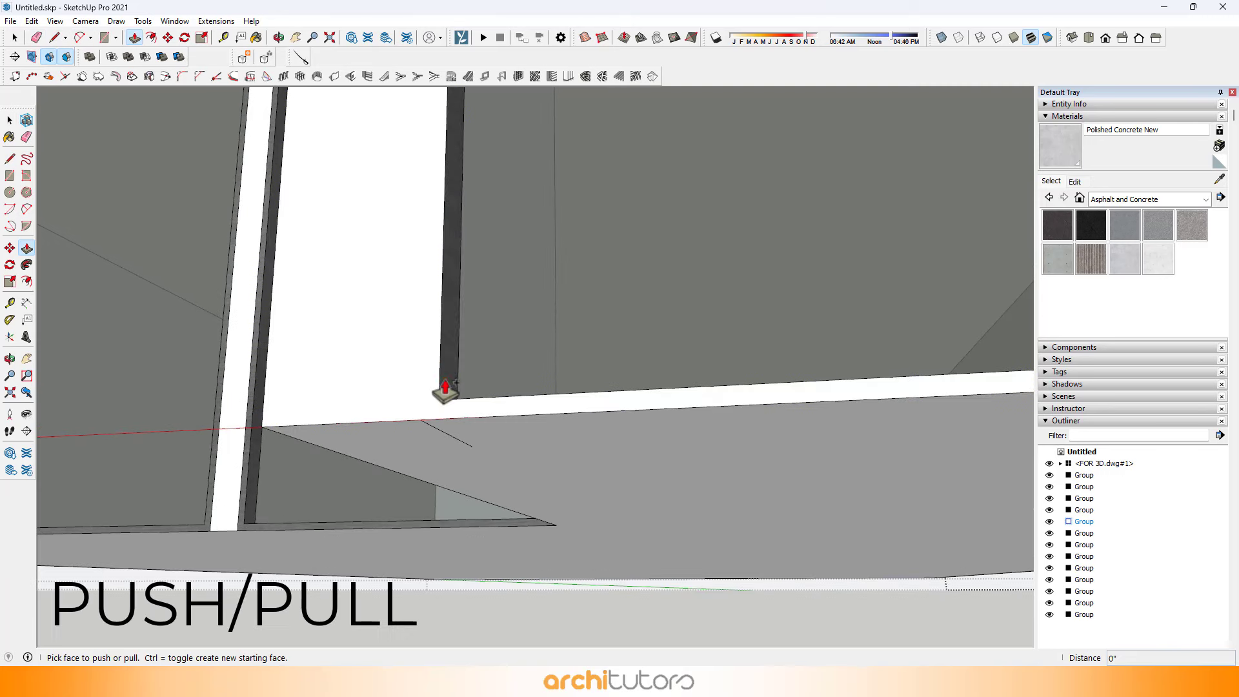
pyautogui.click(436, 387)
pyautogui.write('1')
pyautogui.press('Return')
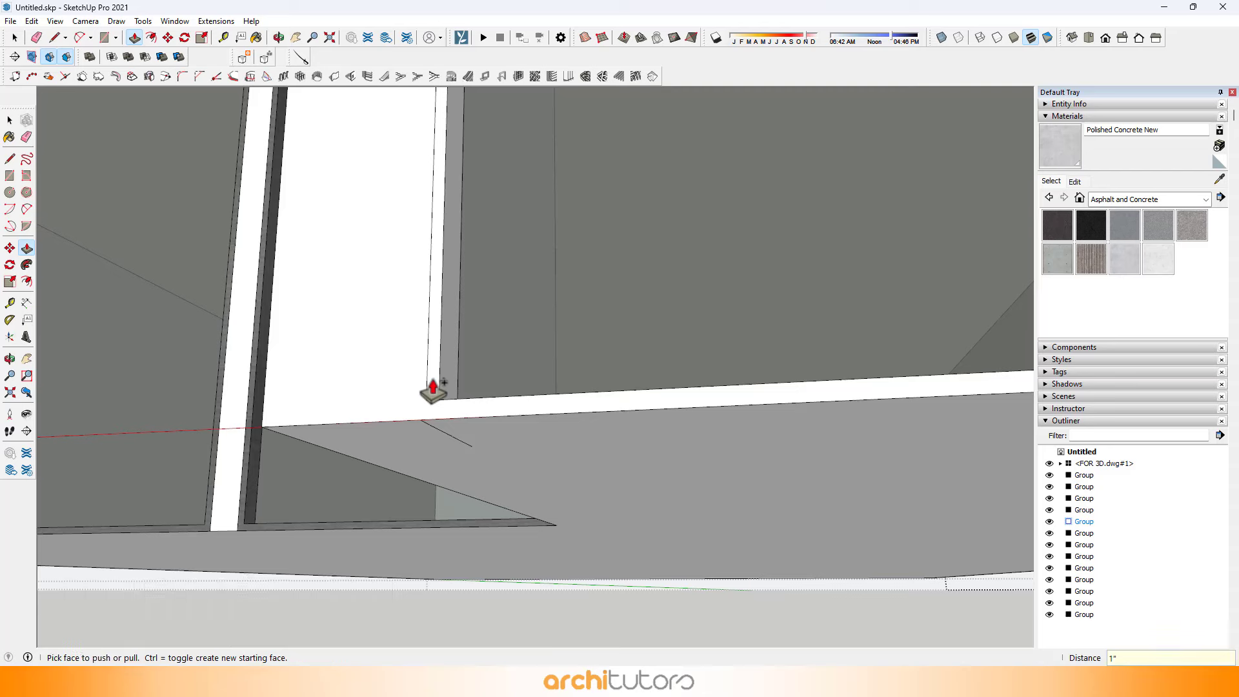
# Push/Pull the window opening's bottom reveal down 1" to the wall's lower edge.
pyautogui.moveTo(492, 393); pyautogui.dragTo(465, 436, button='middle')
pyautogui.press('ctrl')
pyautogui.click(467, 418)
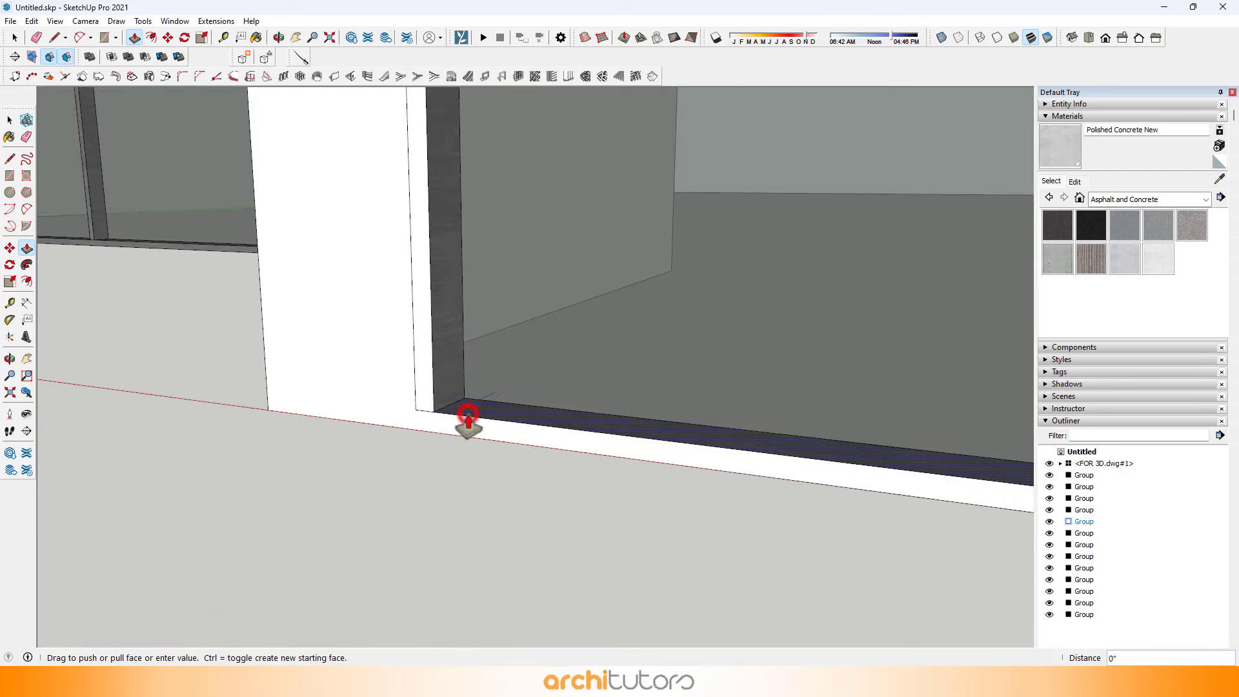
pyautogui.click(463, 436)
pyautogui.click(462, 436)
pyautogui.click(461, 436)
# Draw a vertical line from the side border strip's lower outer corner down to the wall's bottom edge.
pyautogui.scroll(-2, 451, 433)
pyautogui.scroll(3, 451, 439)
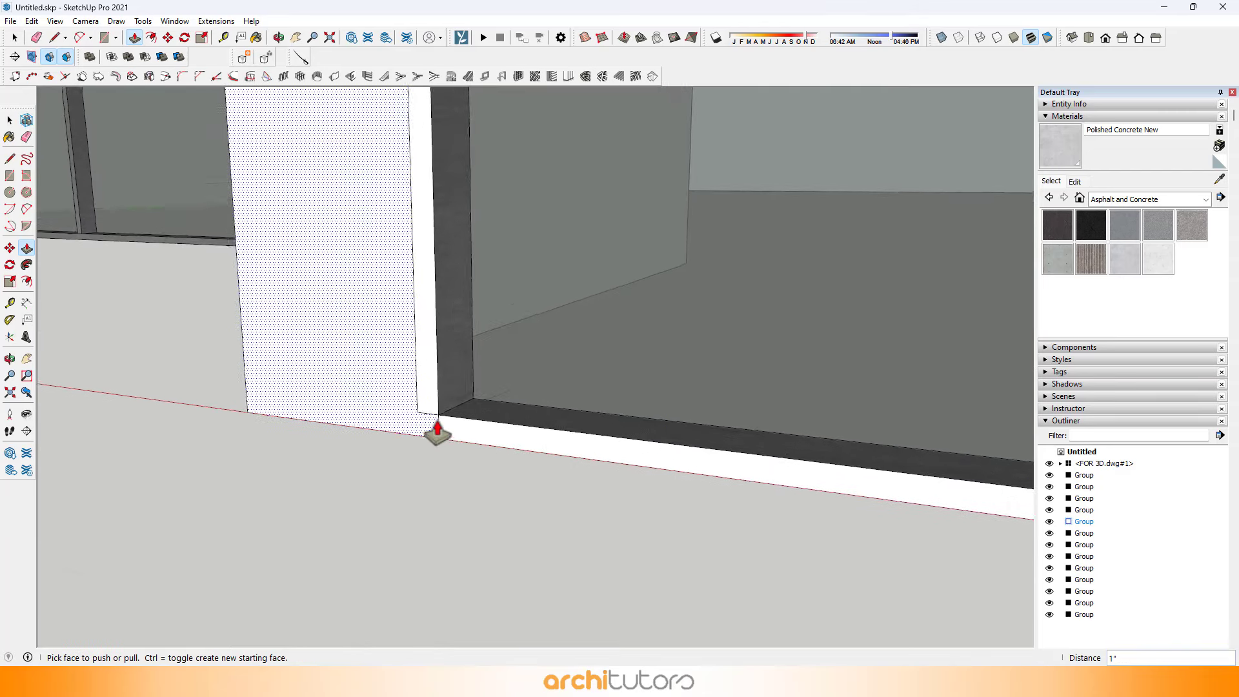
pyautogui.press('l')
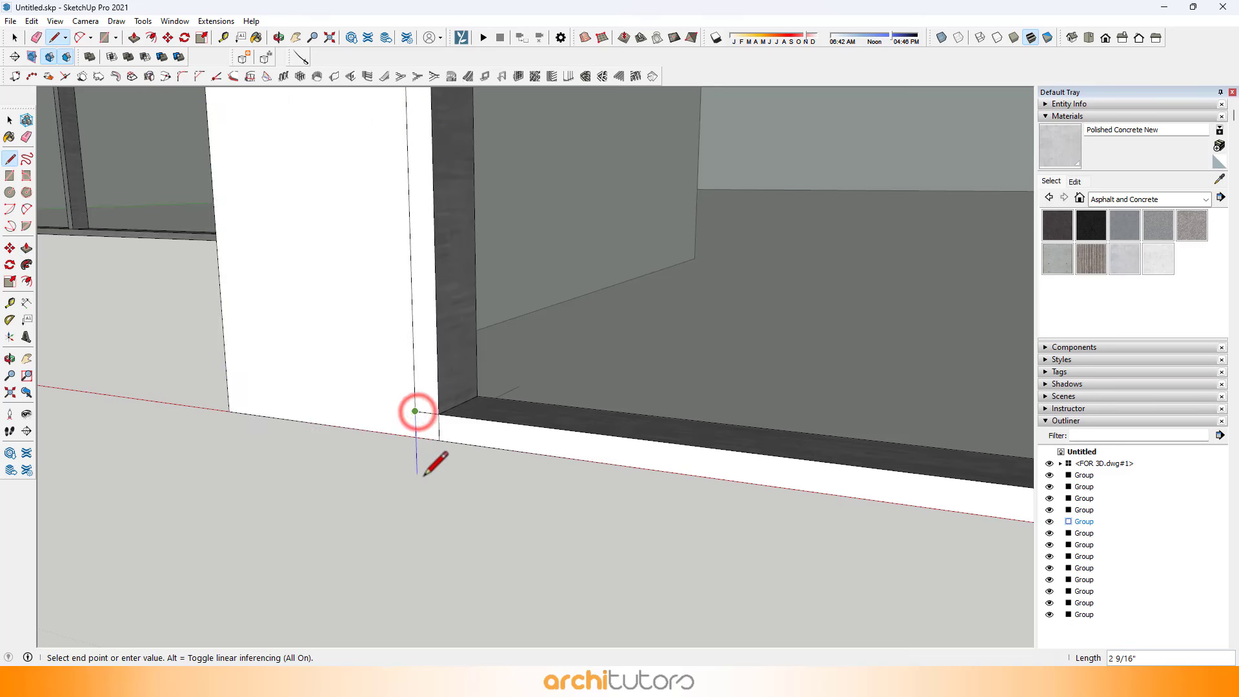
pyautogui.click(422, 476)
pyautogui.press('e')
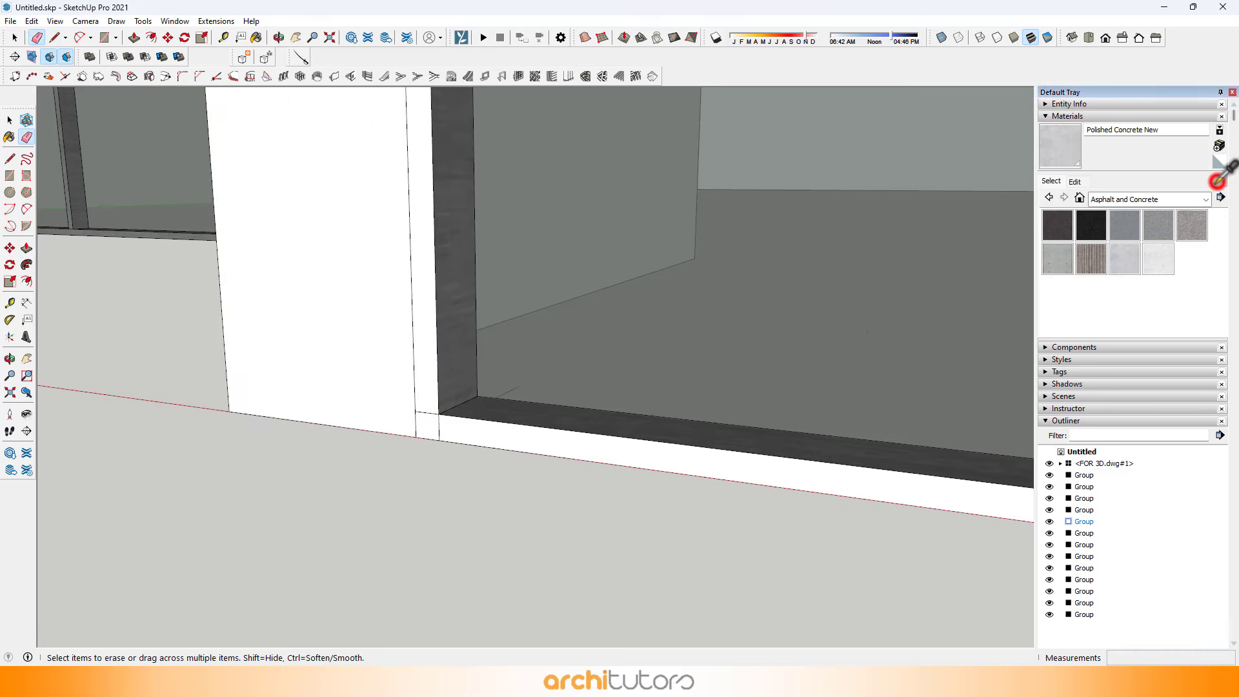
# Sample the Aluminum material from the window frame and paint the unpainted frame strips at the ground-floor opening's lower-left corner.
pyautogui.click(462, 419)
pyautogui.click(429, 404)
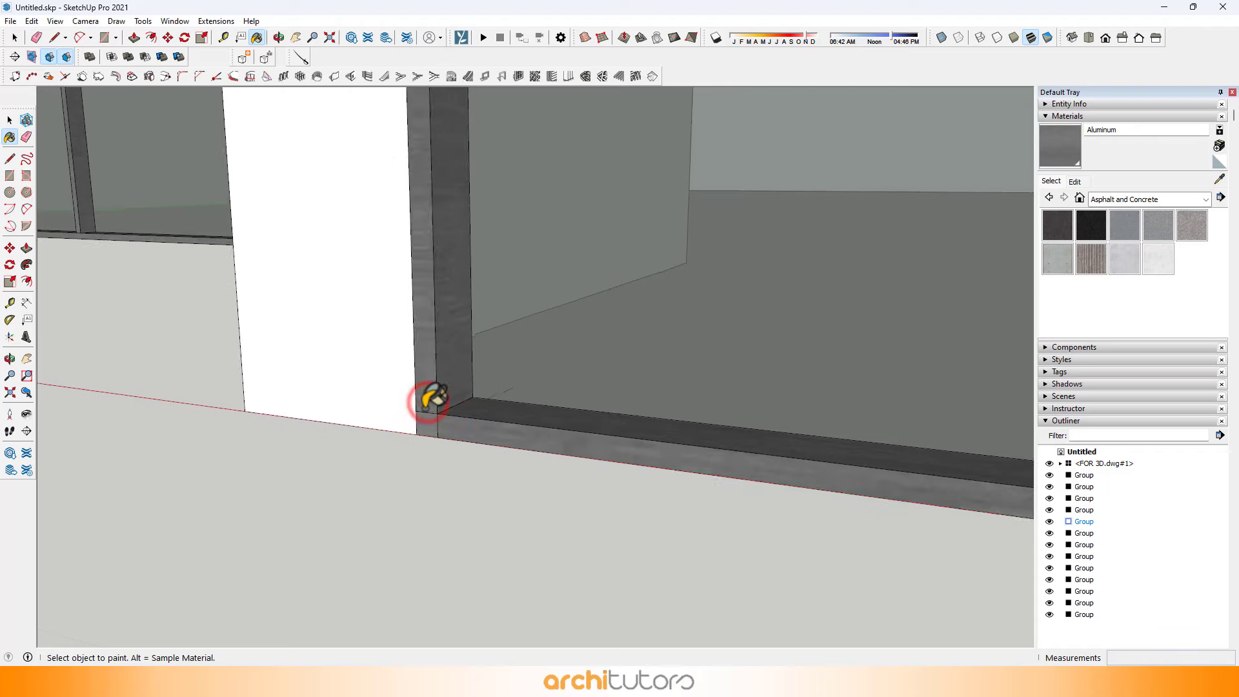
pyautogui.scroll(-5, 429, 403)
# Copy the right vertical edge of the ground-floor window opening 1 inch outward onto the white wall.
pyautogui.scroll(8, 774, 420)
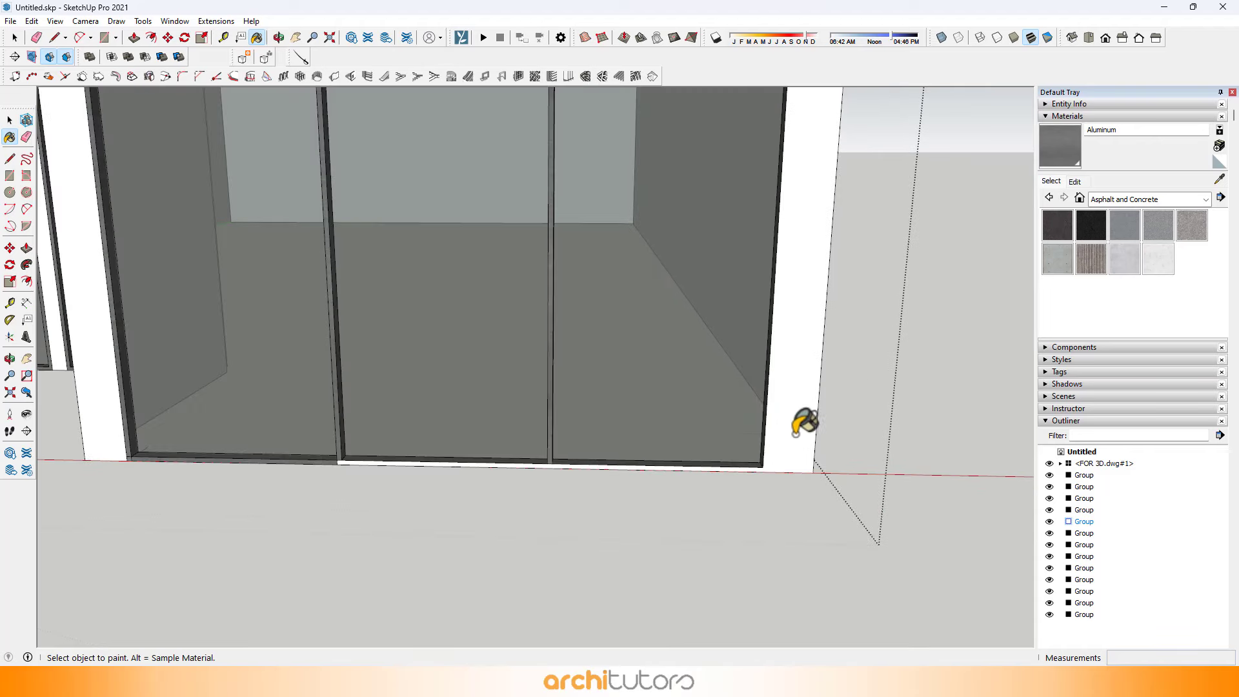
pyautogui.scroll(2, 788, 445)
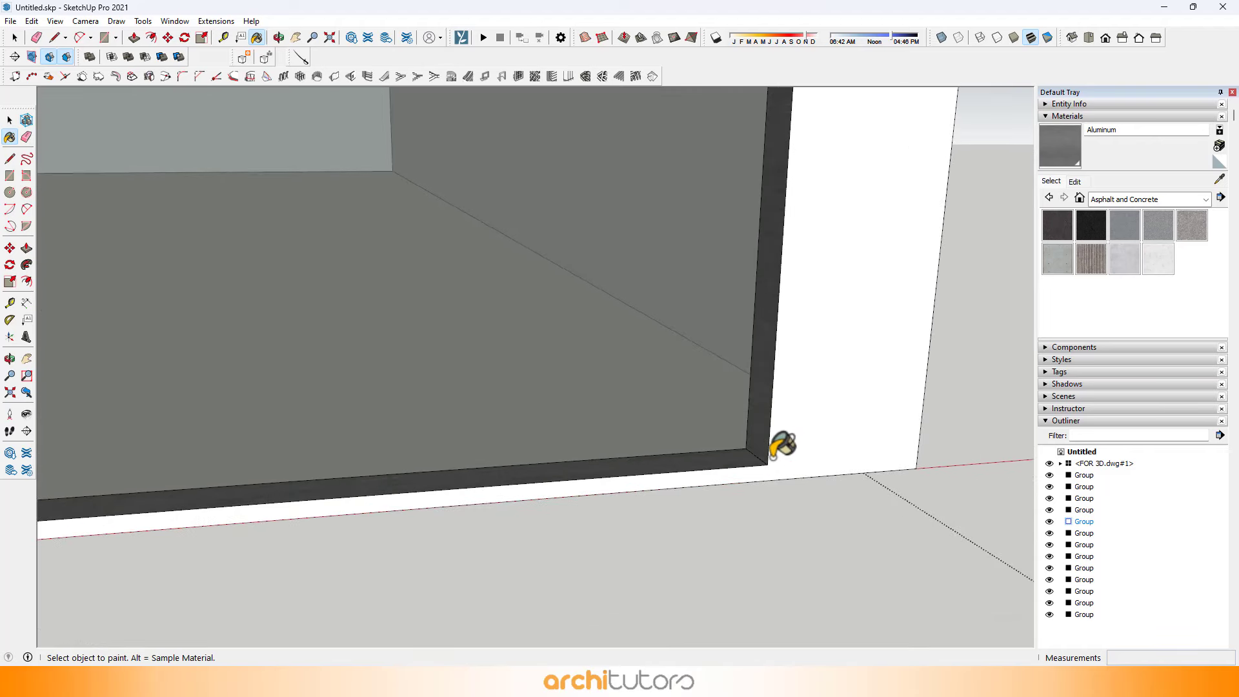
pyautogui.scroll(-1, 782, 444)
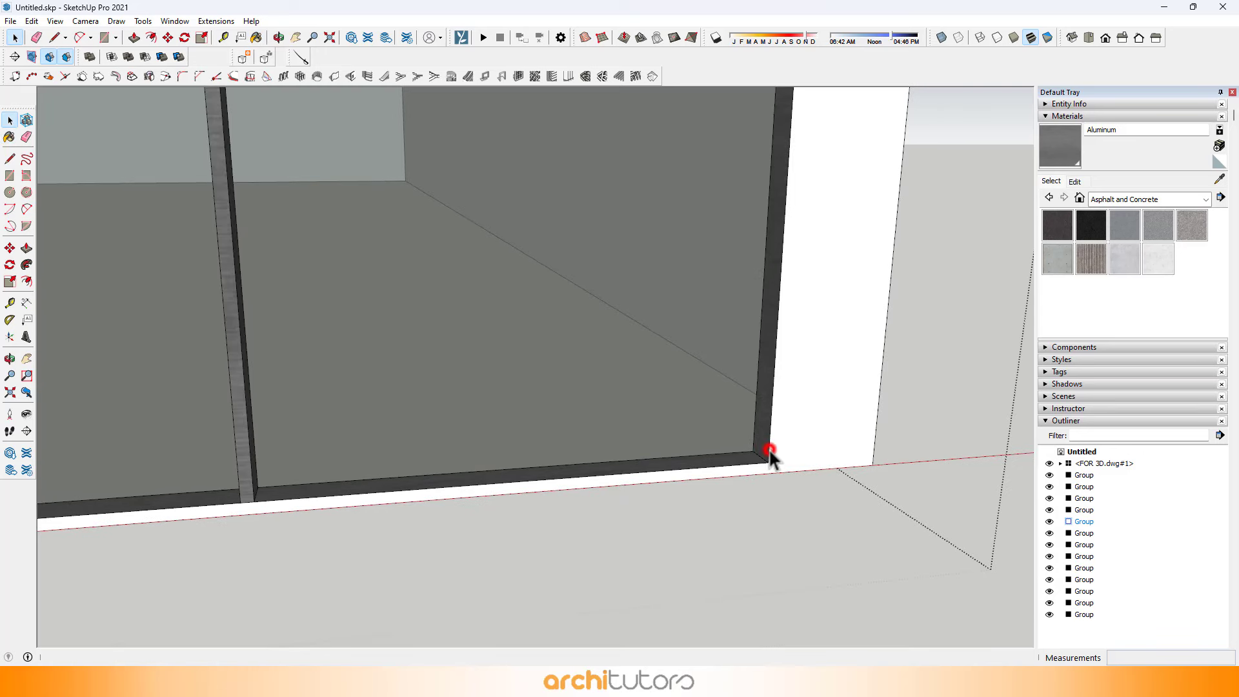
pyautogui.scroll(1, 769, 461)
pyautogui.press('m')
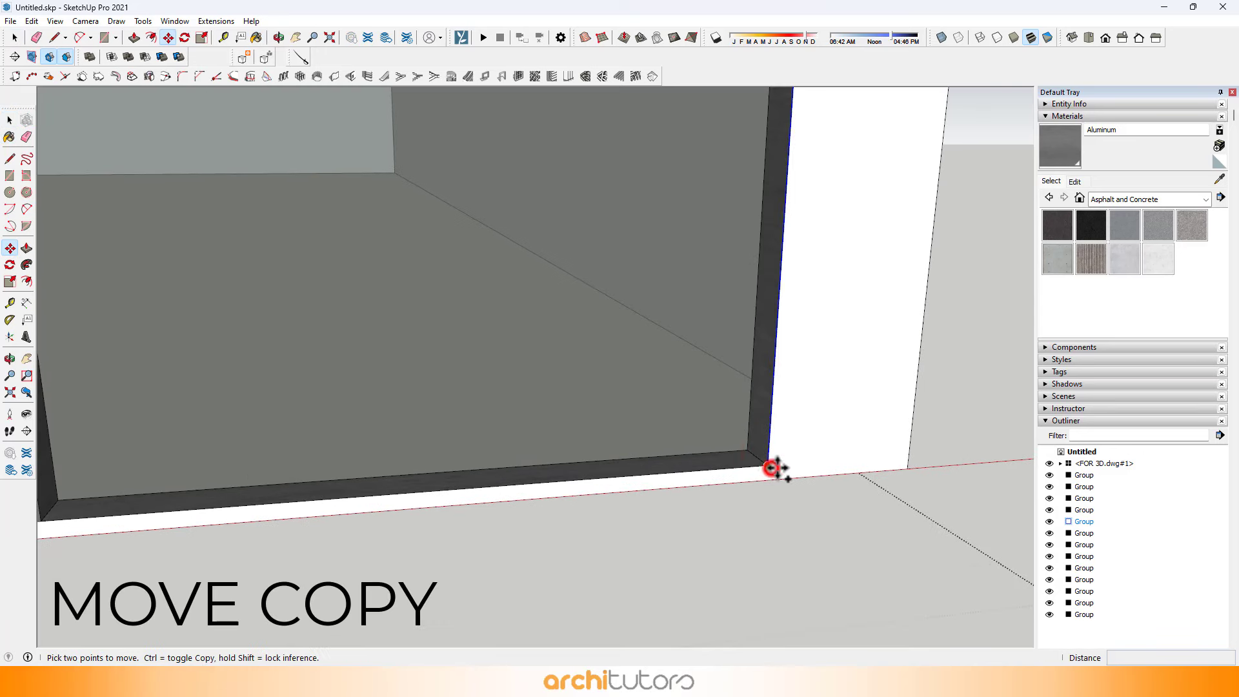
pyautogui.press('ctrl')
pyautogui.click(766, 464)
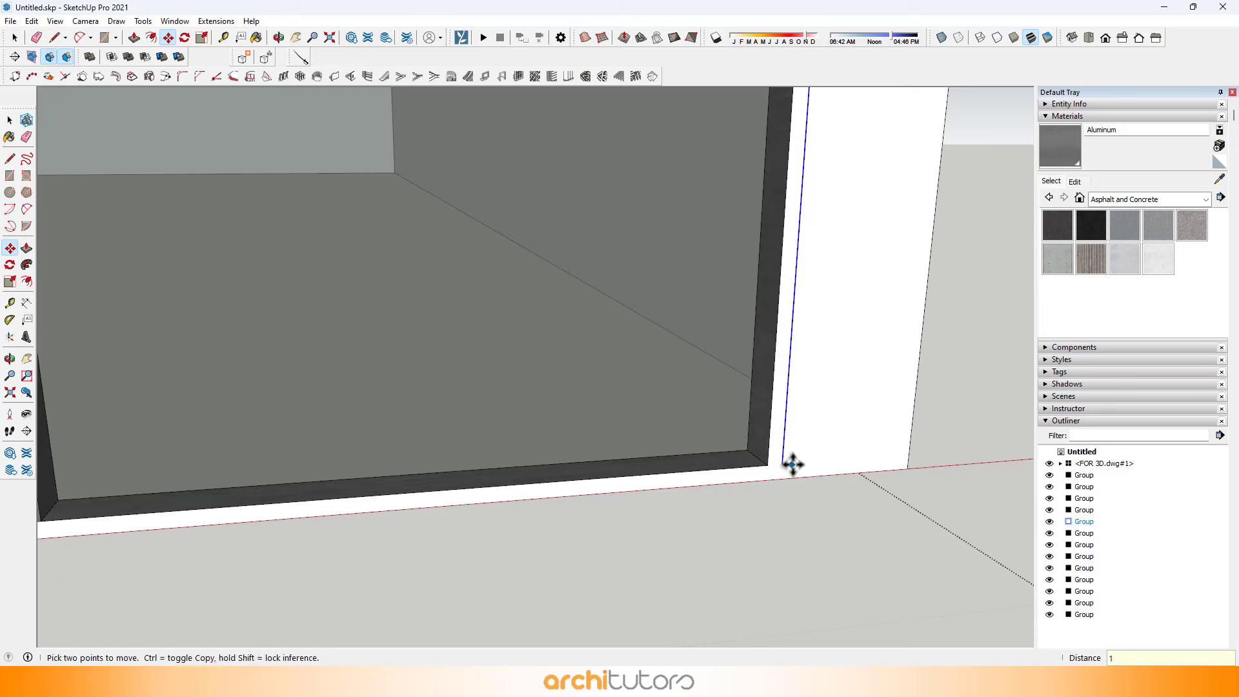
# Draw lines closing the copied edge at the base and at the upper corner, and erase the overshooting line end.
pyautogui.press('l')
pyautogui.click(782, 482)
pyautogui.scroll(-5, 780, 481)
pyautogui.click(778, 480)
pyautogui.scroll(-2, 780, 481)
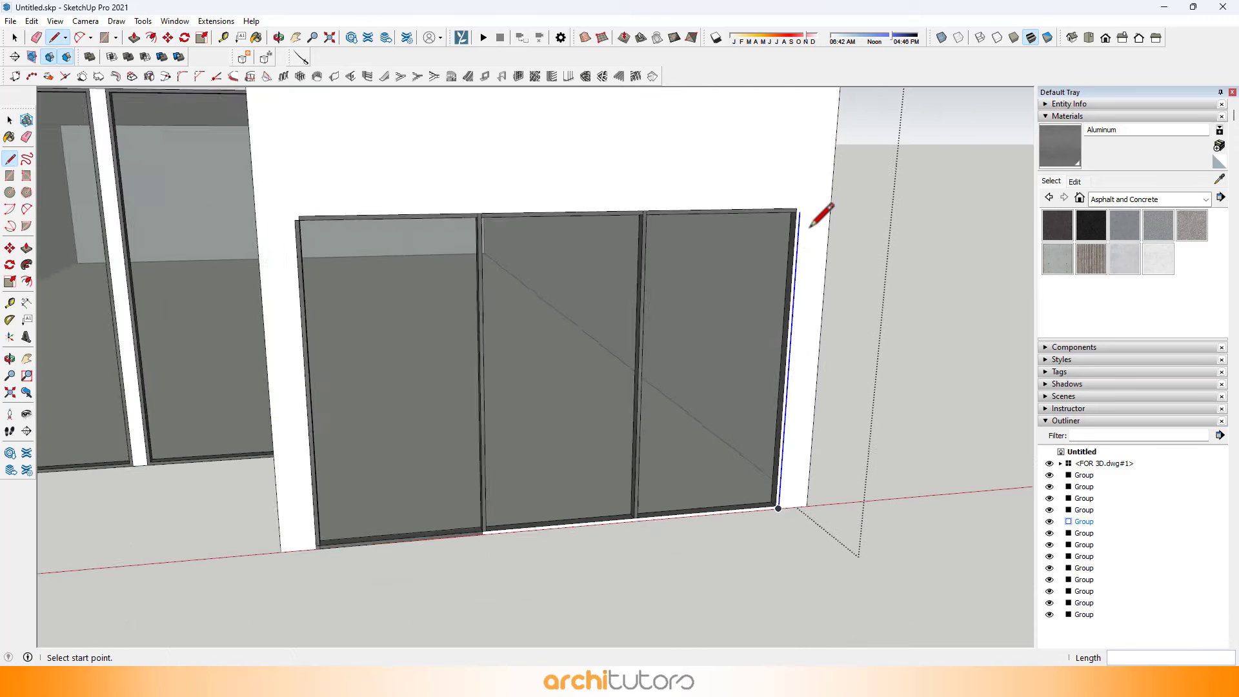
pyautogui.scroll(7, 806, 226)
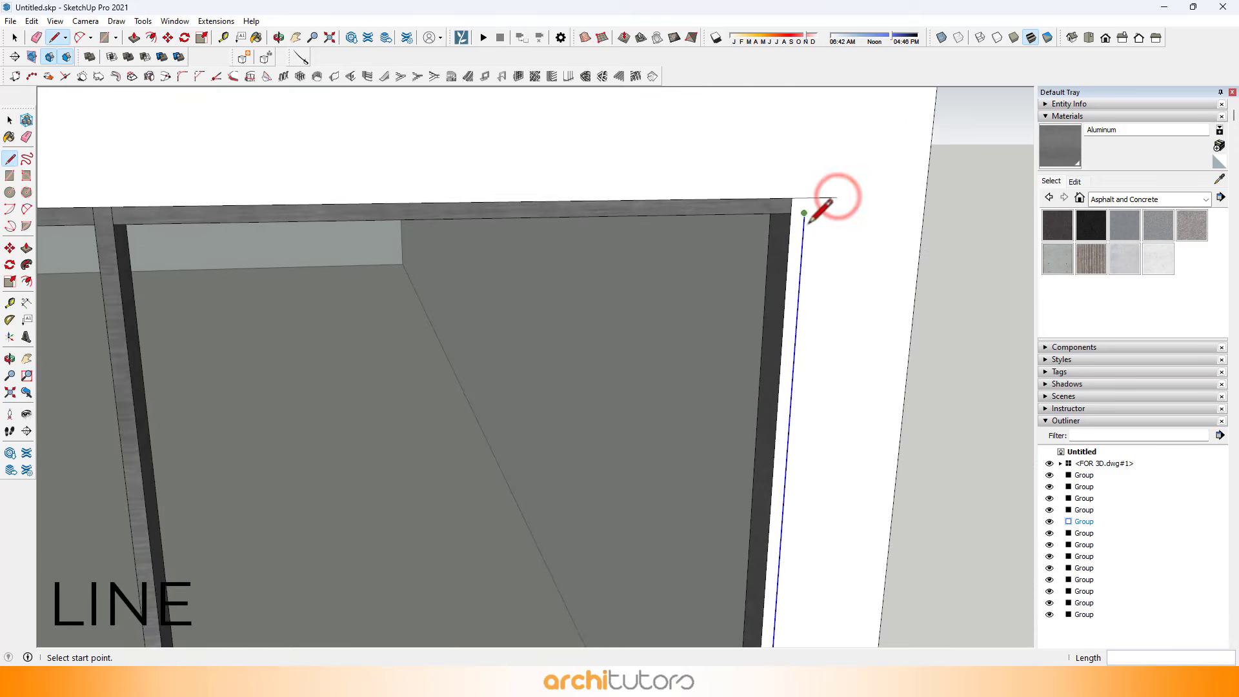
pyautogui.click(802, 230)
pyautogui.press('e')
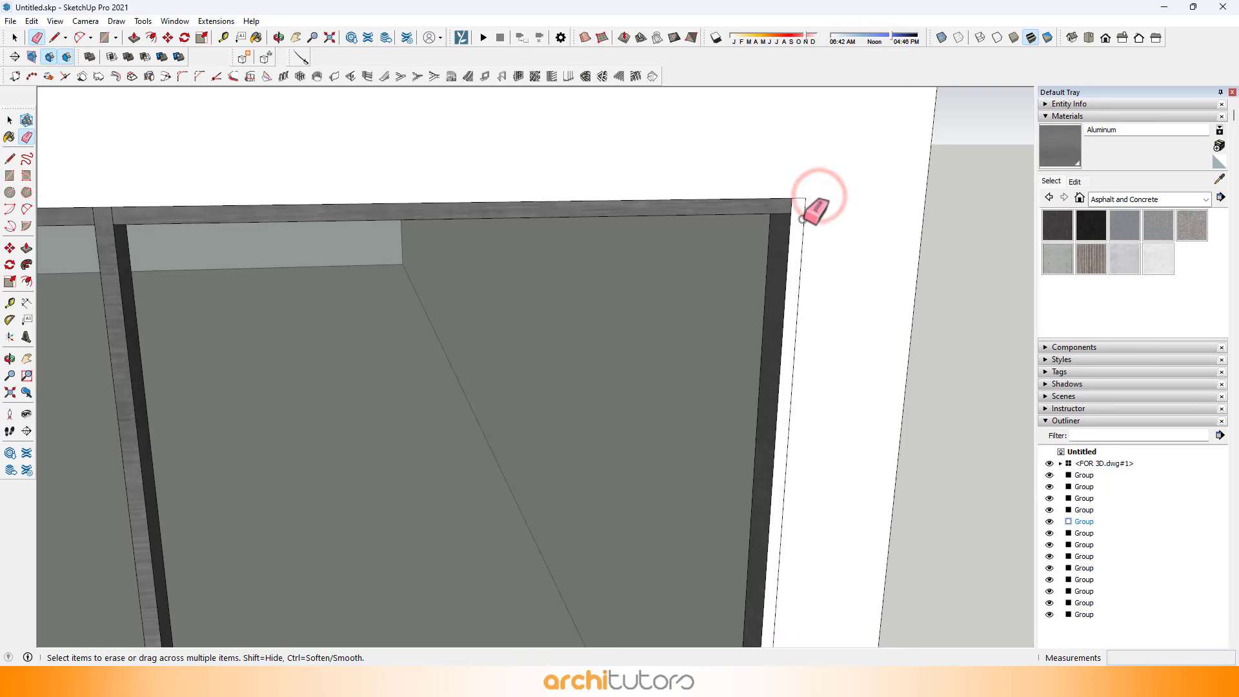
# Paint the remaining white frame strips around the ground-floor window opening with Aluminum.
pyautogui.press('b')
pyautogui.scroll(-2, 801, 218)
pyautogui.scroll(-4, 800, 197)
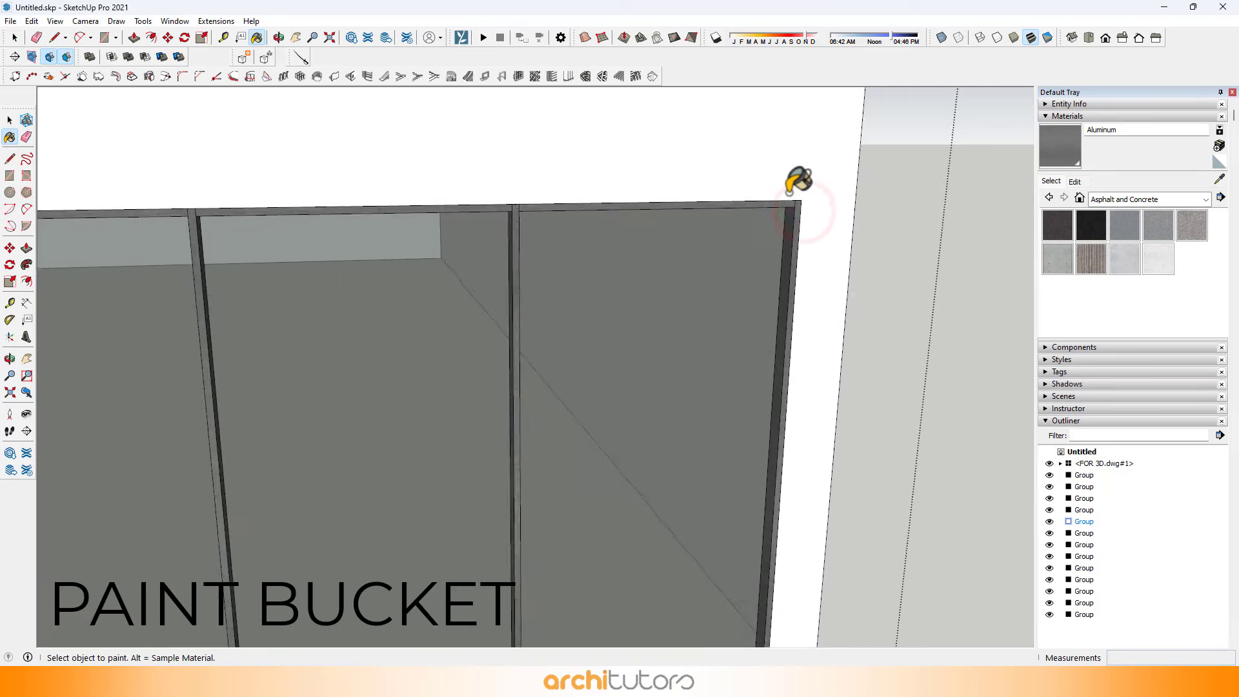
pyautogui.scroll(4, 834, 425)
pyautogui.scroll(-4, 586, 422)
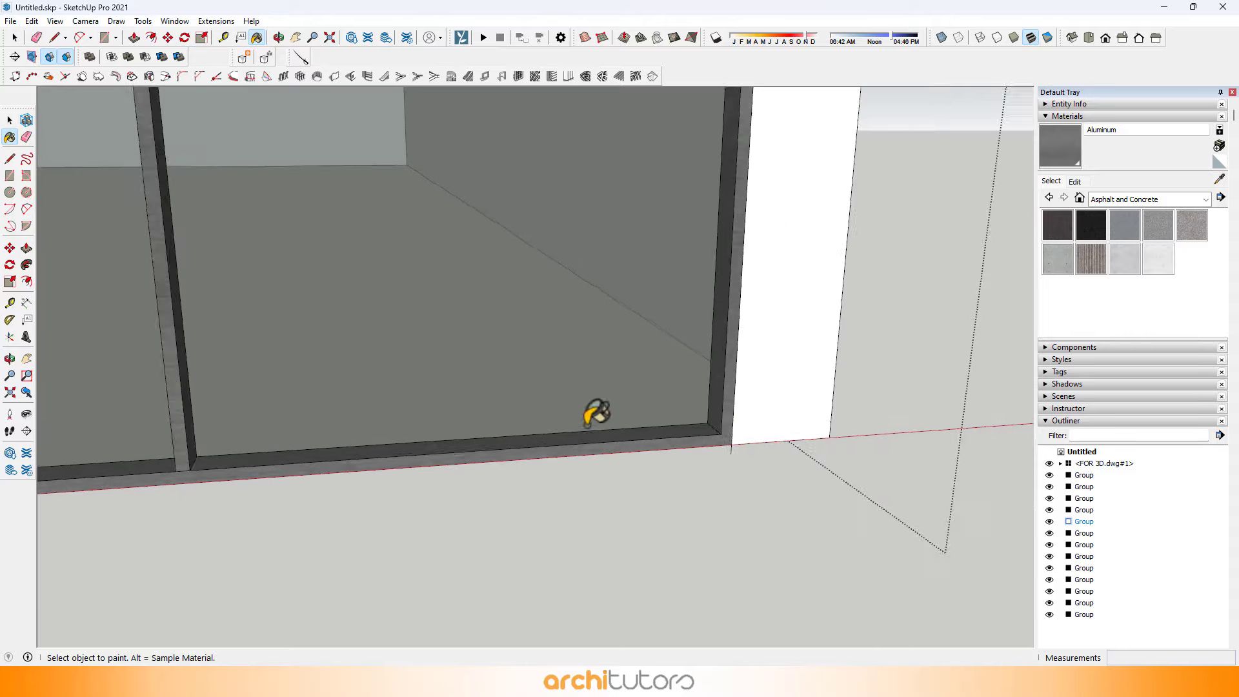
# Erase the stray line at the window frame's lower-right corner and leave the wall group.
pyautogui.scroll(4, 755, 468)
pyautogui.press('e')
pyautogui.scroll(-4, 700, 458)
pyautogui.scroll(2, 696, 436)
pyautogui.scroll(1, 696, 436)
pyautogui.click(695, 438)
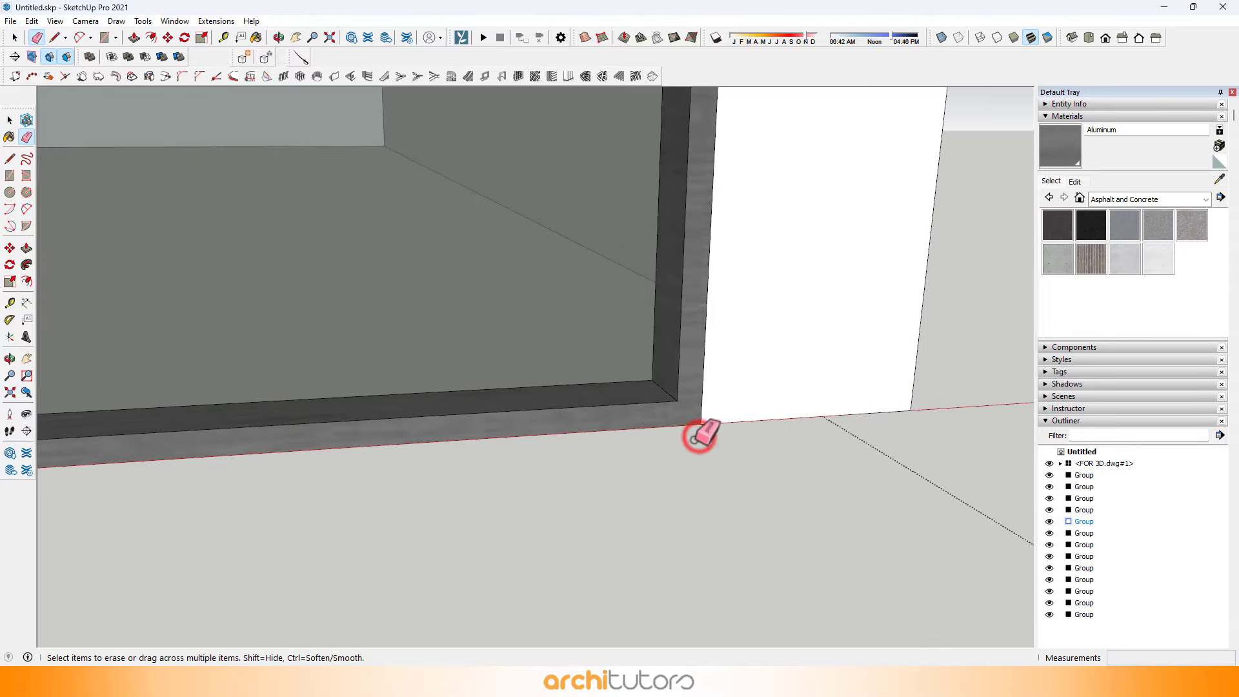
pyautogui.scroll(-5, 692, 439)
pyautogui.press('space')
pyautogui.click(676, 442)
# Place a vertical guide 5'9" from the left end of the white floor band inside the tall concrete frame.
pyautogui.scroll(-4, 676, 443)
pyautogui.moveTo(676, 443)
pyautogui.mouseDown(button='middle')
pyautogui.moveTo(518, 281)
pyautogui.moveTo(645, 387)
pyautogui.moveTo(691, 475)
pyautogui.moveTo(695, 405)
pyautogui.mouseUp(button='middle')
pyautogui.scroll(-3, 695, 405)
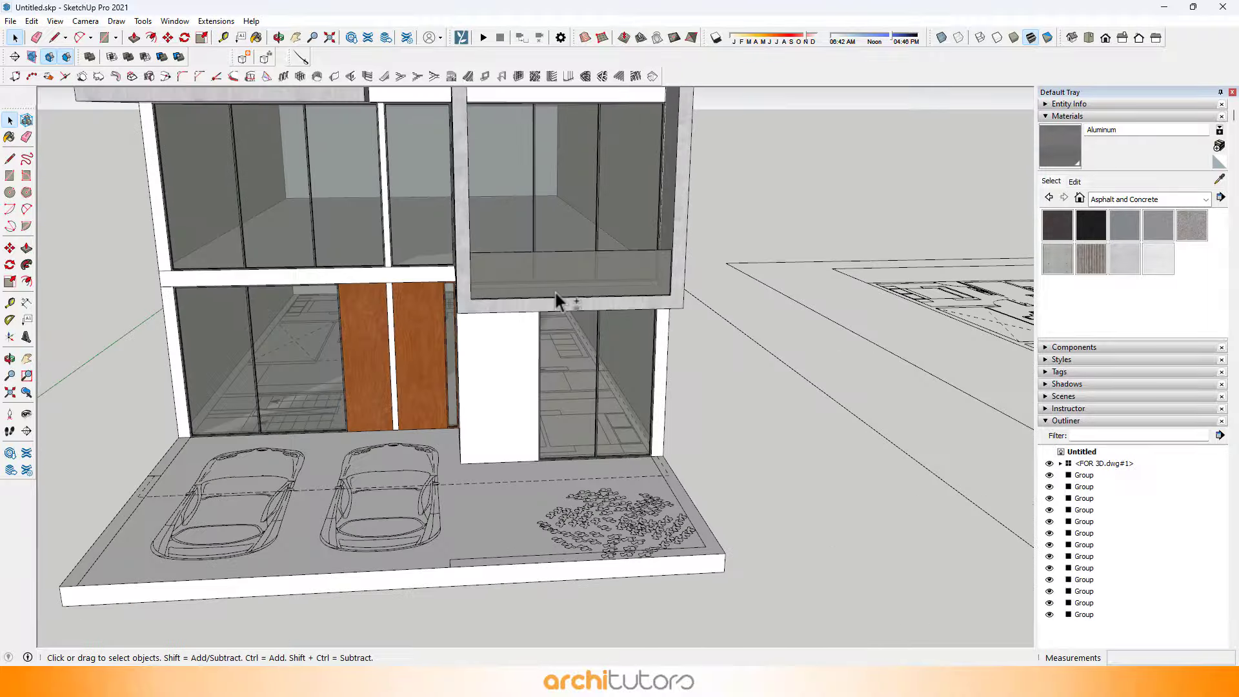
pyautogui.scroll(2, 656, 455)
pyautogui.moveTo(655, 455); pyautogui.dragTo(636, 394, button='middle')
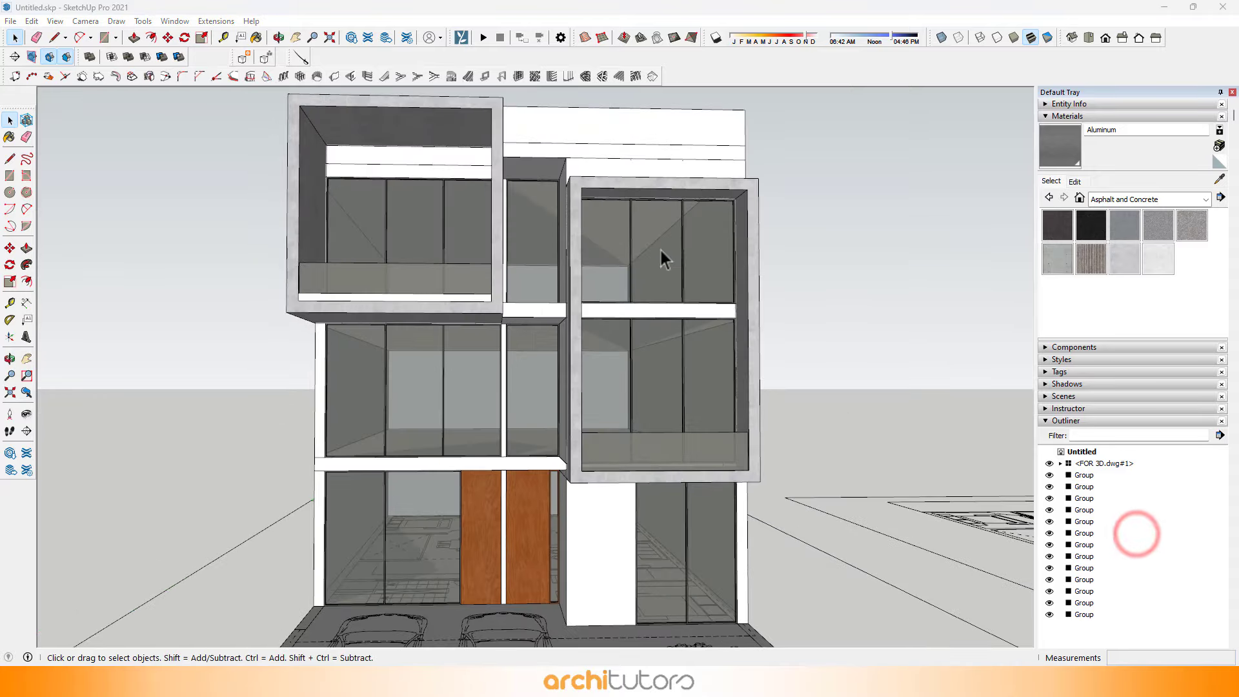
pyautogui.moveTo(661, 254); pyautogui.dragTo(488, 347, button='middle')
pyautogui.scroll(6, 487, 345)
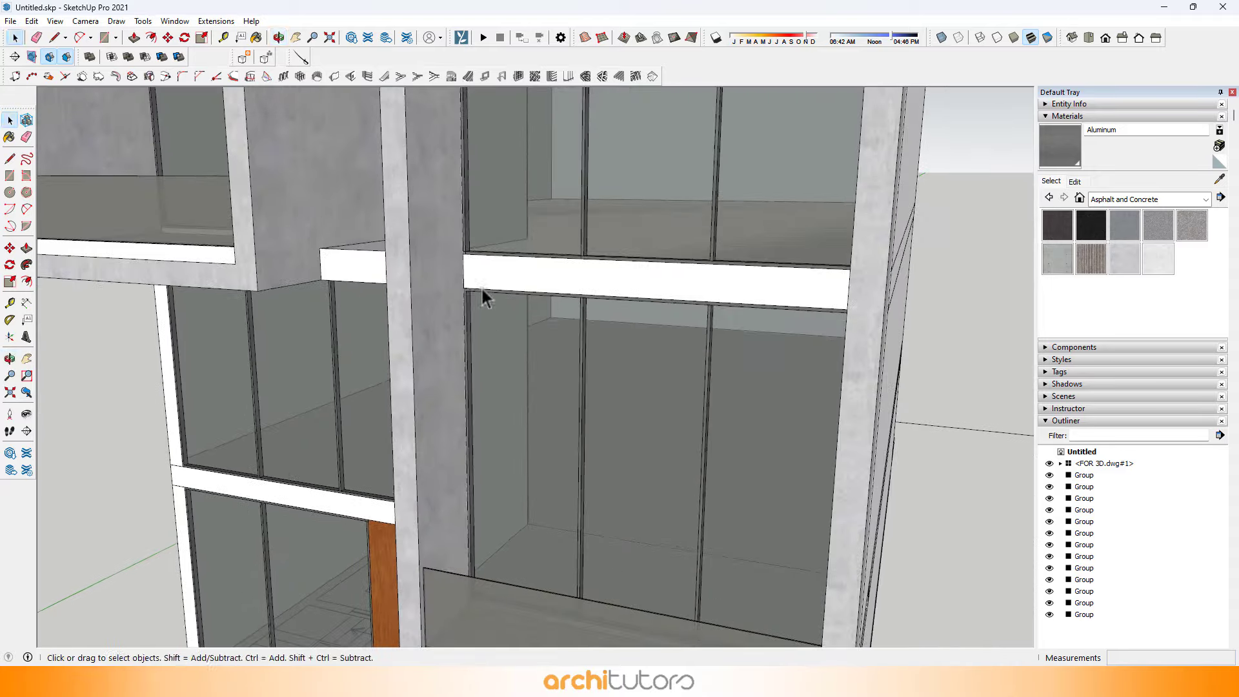
pyautogui.moveTo(482, 289)
pyautogui.mouseDown(button='middle')
pyautogui.moveTo(470, 284)
pyautogui.moveTo(484, 299)
pyautogui.mouseUp(button='middle')
pyautogui.press('t')
pyautogui.click(466, 277)
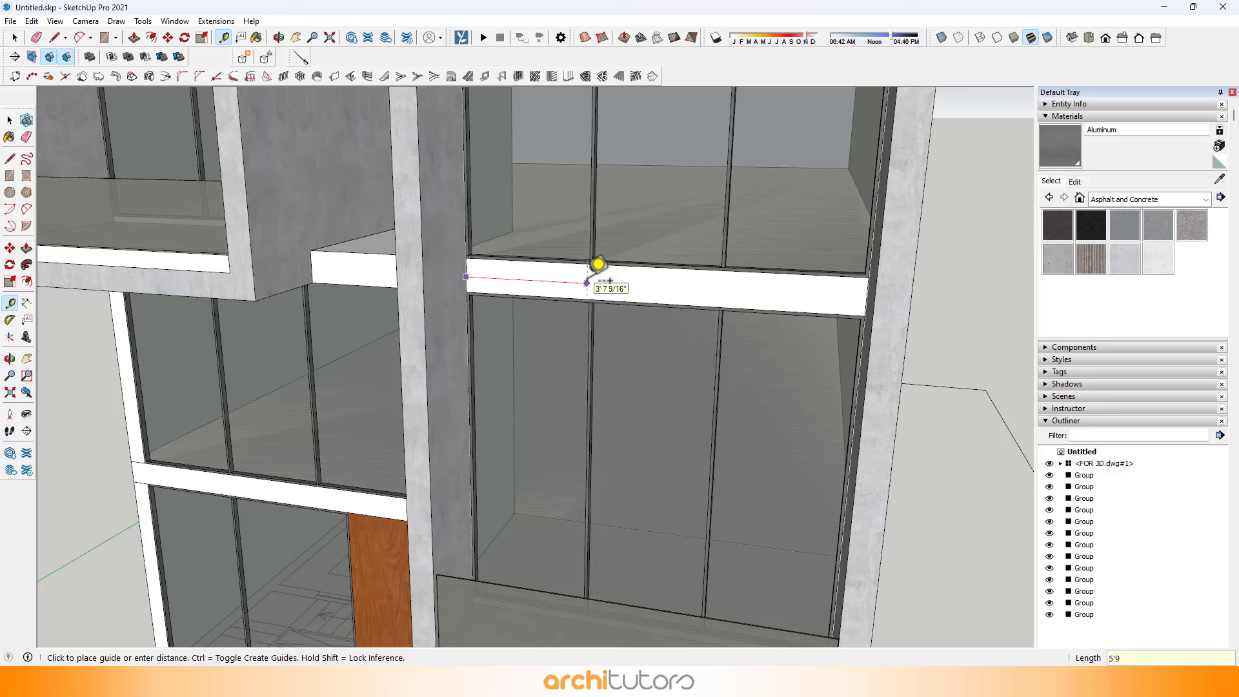
pyautogui.click(652, 285)
# Draw a rectangle about 5'8" by 1' on the white floor band, from its upper-left corner to the guide.
pyautogui.press('r')
pyautogui.scroll(4, 465, 261)
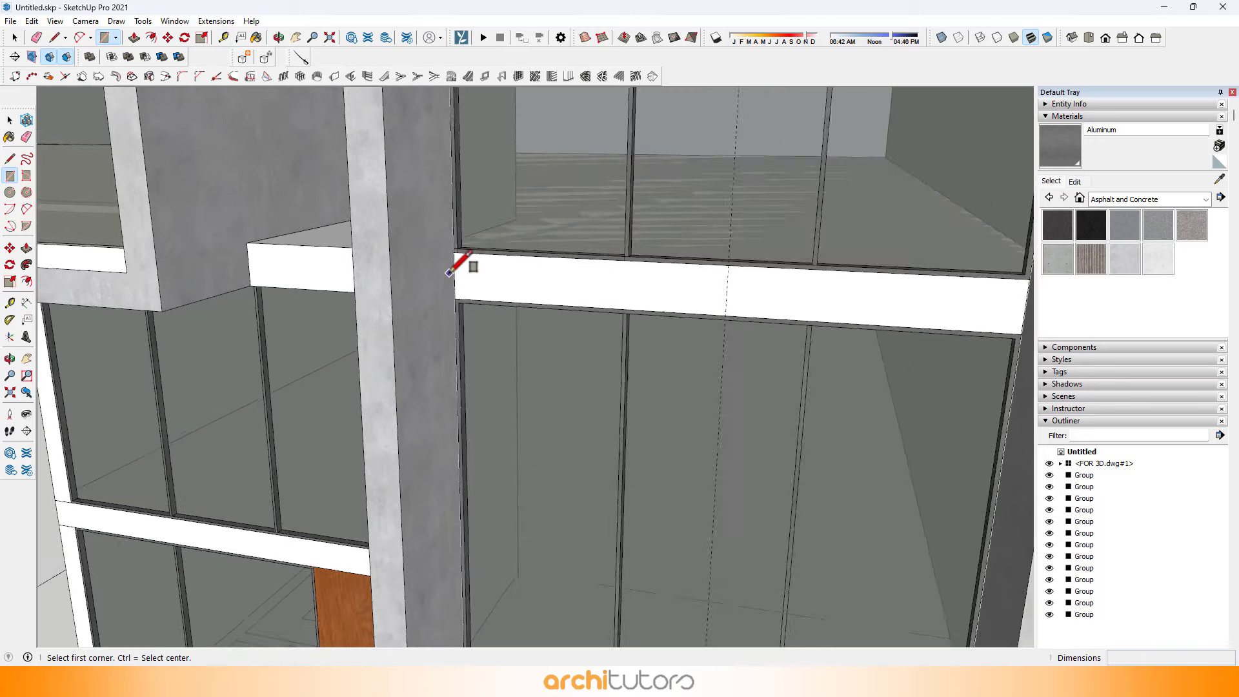
pyautogui.click(451, 253)
pyautogui.scroll(-2, 750, 313)
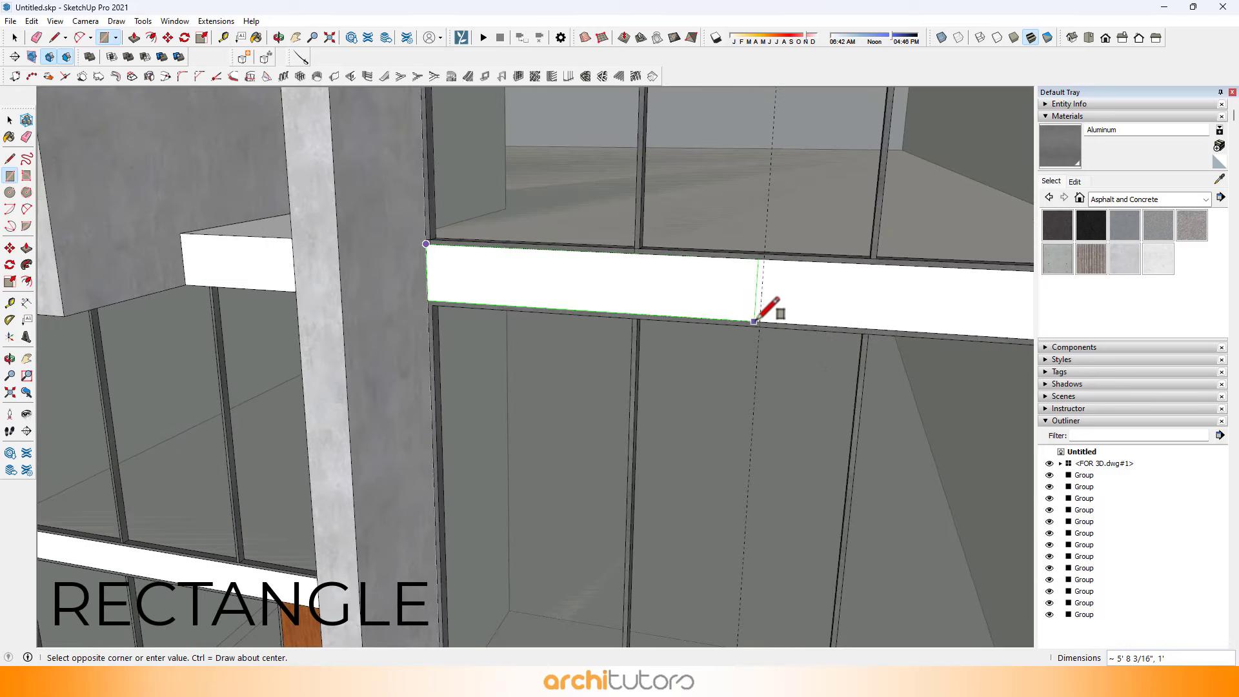
pyautogui.click(753, 318)
pyautogui.scroll(-3, 682, 298)
# Push/Pull the rectangle forward to the front face of the concrete frame to form a balcony slab.
pyautogui.press('p')
pyautogui.click(544, 292)
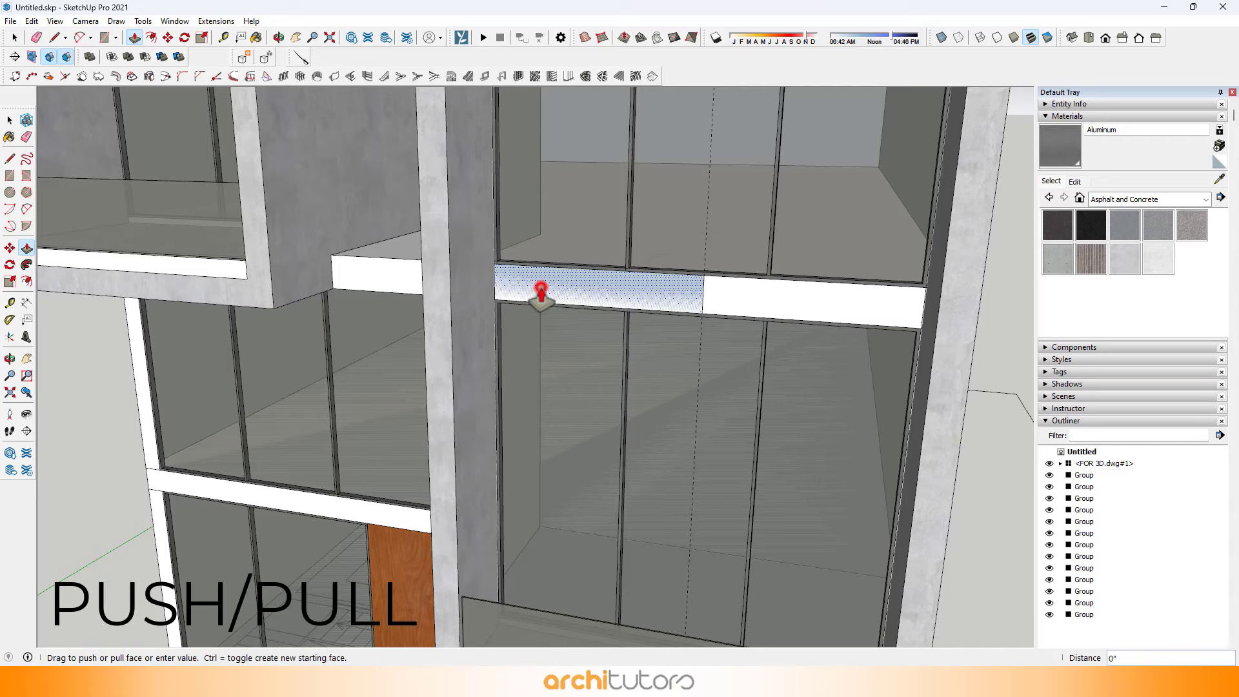
pyautogui.click(450, 274)
pyautogui.moveTo(447, 279); pyautogui.dragTo(447, 298, button='middle')
pyautogui.click(463, 308)
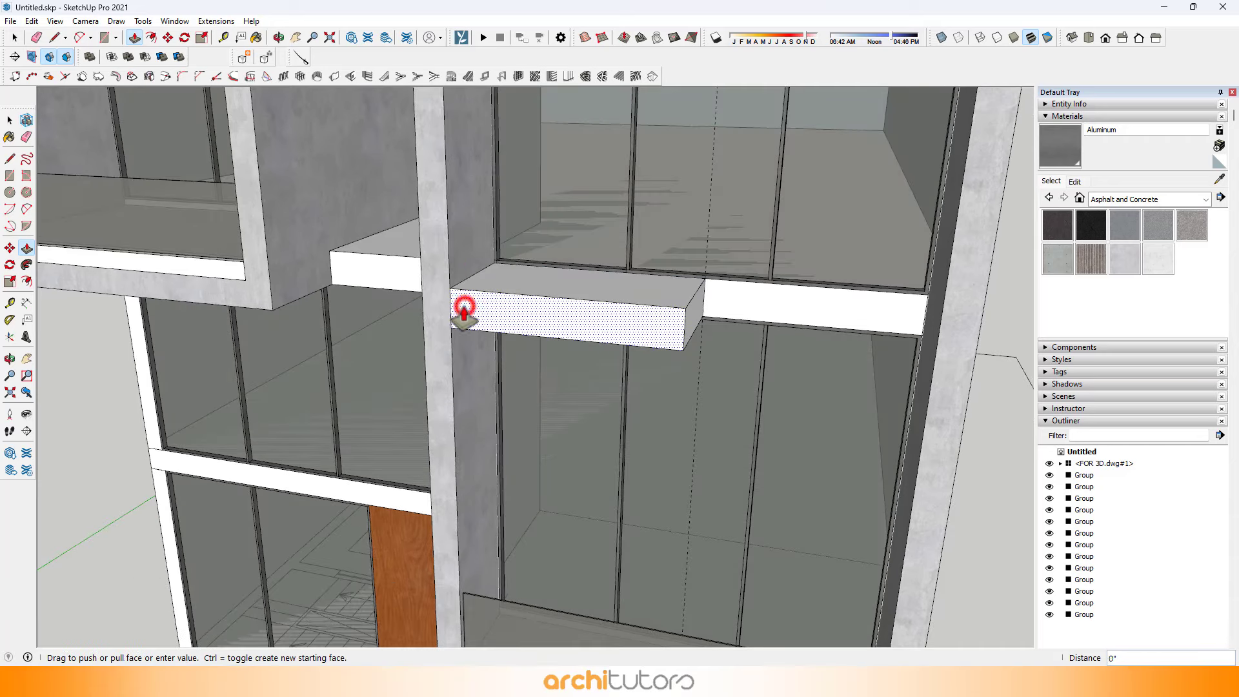
pyautogui.click(268, 269)
pyautogui.moveTo(306, 277); pyautogui.dragTo(550, 335, button='middle')
pyautogui.click(602, 326)
pyautogui.click(606, 335)
# Select the whole balcony slab and make it a group.
pyautogui.press('space')
pyautogui.tripleClick(550, 335)
pyautogui.rightClick(551, 338)
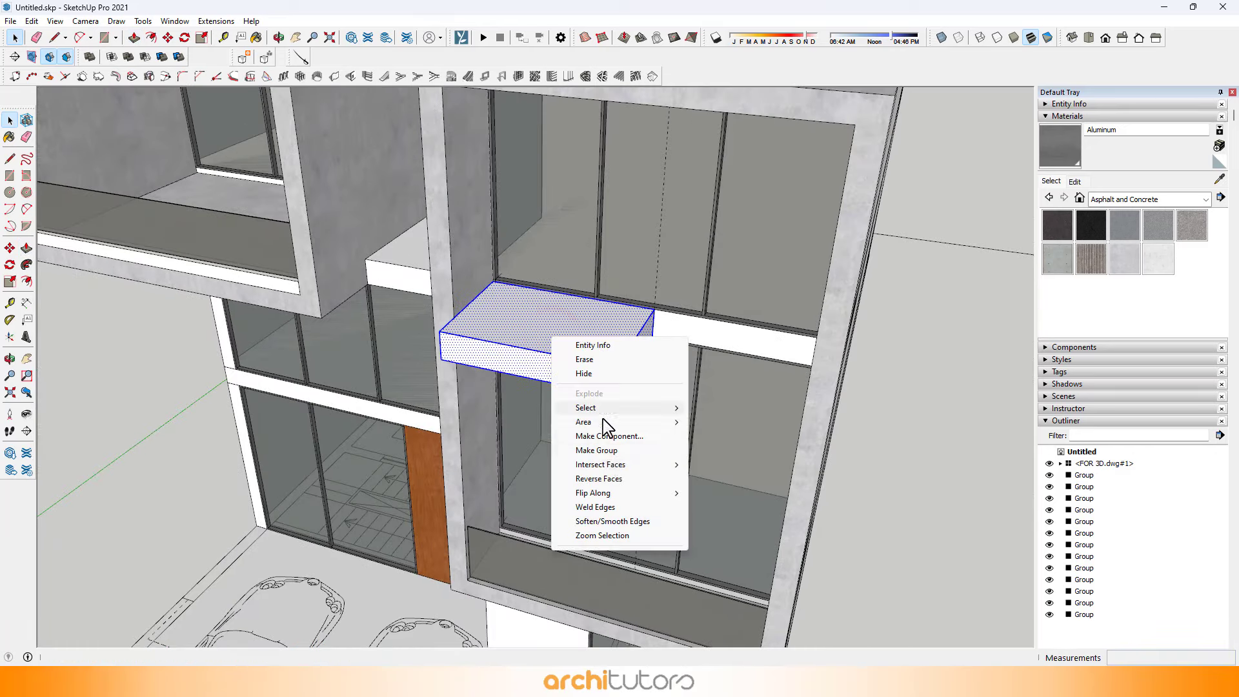
pyautogui.click(603, 449)
pyautogui.doubleClick(568, 331)
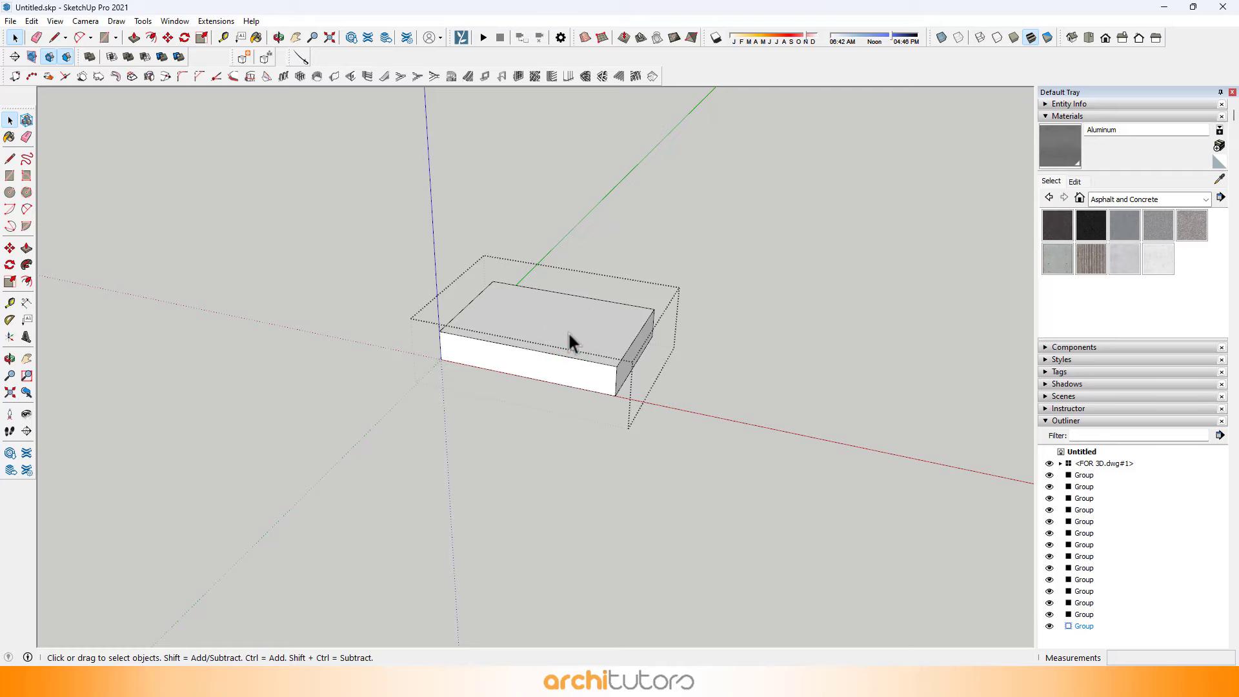
pyautogui.press('Escape')
# Paint the balcony slab group with Concrete Aggregate Smoke.
pyautogui.moveTo(568, 331); pyautogui.dragTo(630, 324, button='middle')
pyautogui.click(625, 316)
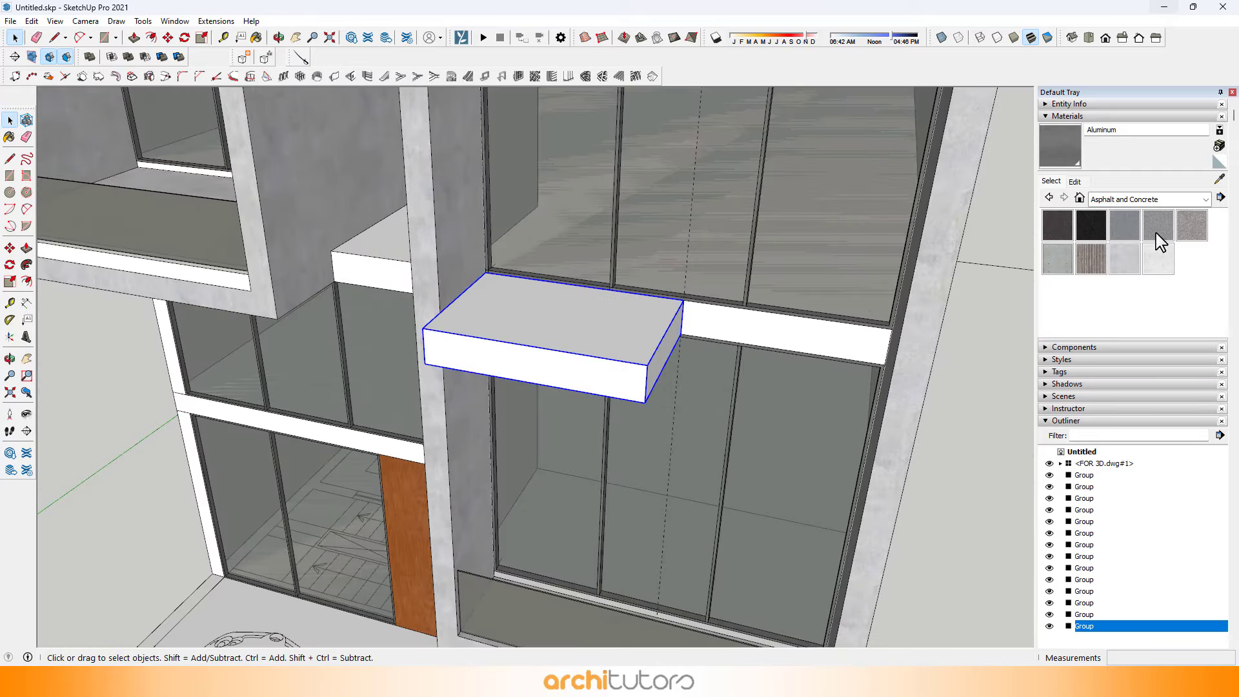
pyautogui.click(1189, 234)
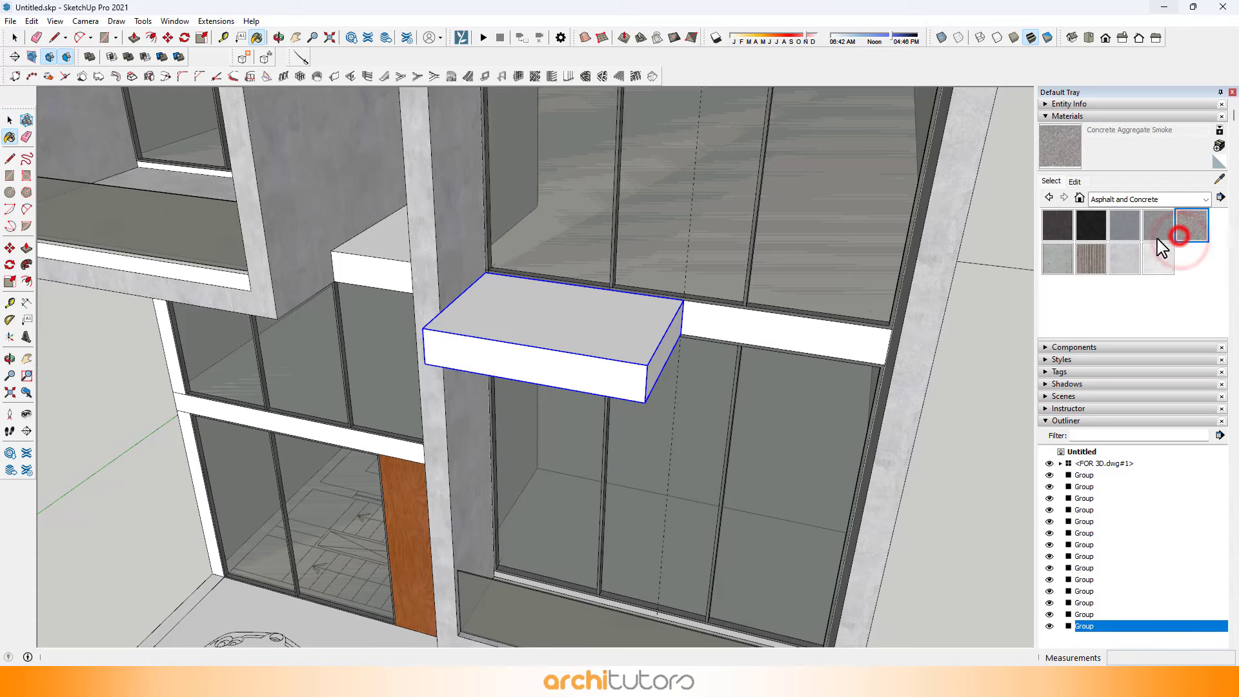
pyautogui.click(584, 319)
pyautogui.moveTo(583, 320)
pyautogui.mouseDown(button='middle')
pyautogui.moveTo(559, 331)
pyautogui.moveTo(622, 346)
pyautogui.moveTo(423, 340)
pyautogui.moveTo(561, 354)
pyautogui.moveTo(530, 326)
pyautogui.mouseUp(button='middle')
# Open the slab group and offset the outline of its top face 4.5 inches inward.
pyautogui.press('space')
pyautogui.doubleClick(584, 331)
pyautogui.press('f')
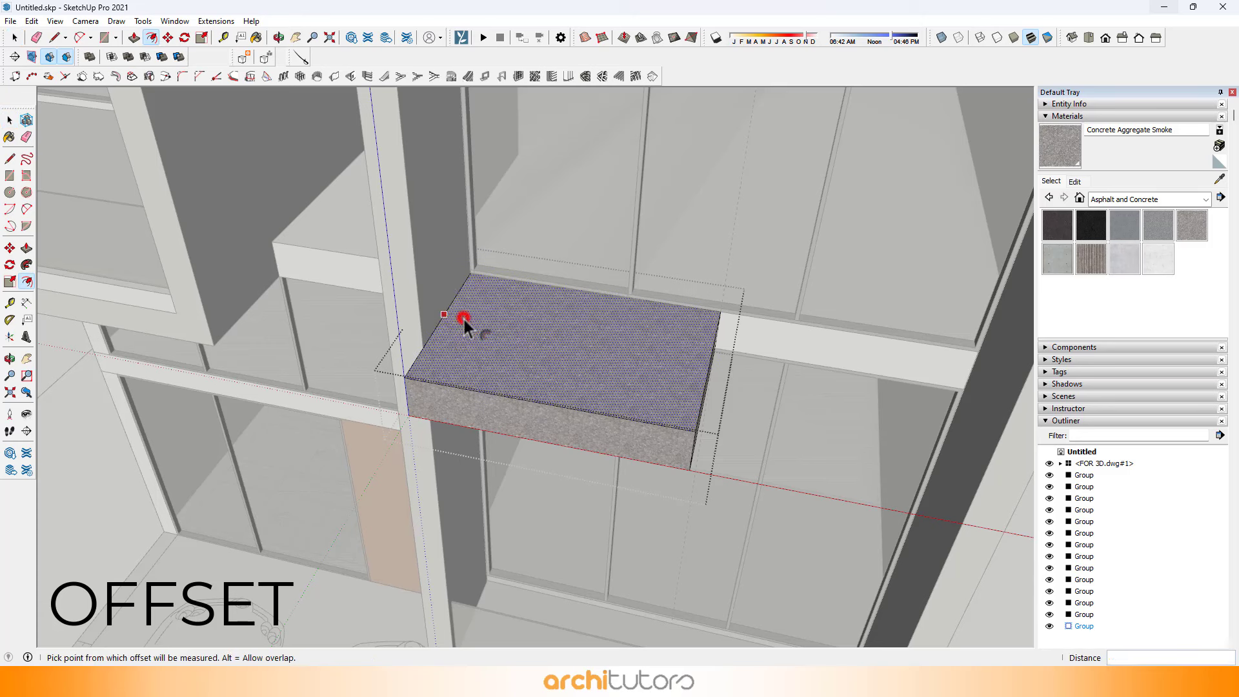
pyautogui.click(464, 320)
pyautogui.write('6')
pyautogui.press('Return')
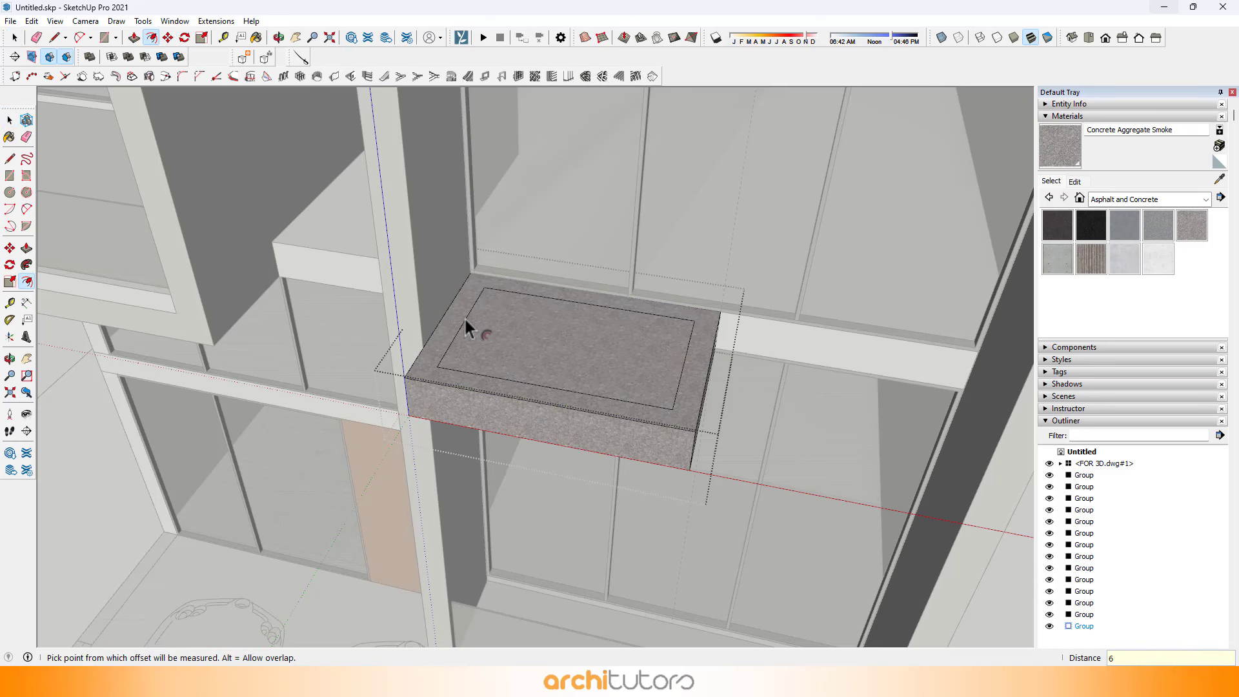
pyautogui.click(456, 322)
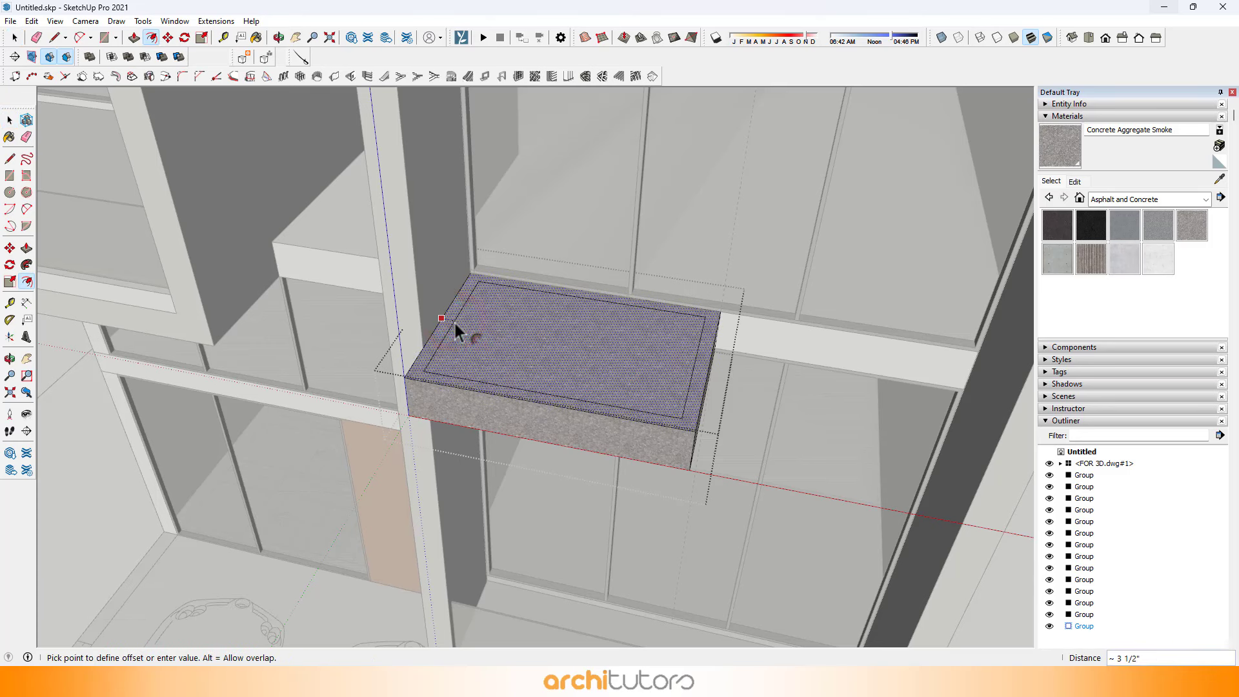
pyautogui.write('4.5')
pyautogui.press('Return')
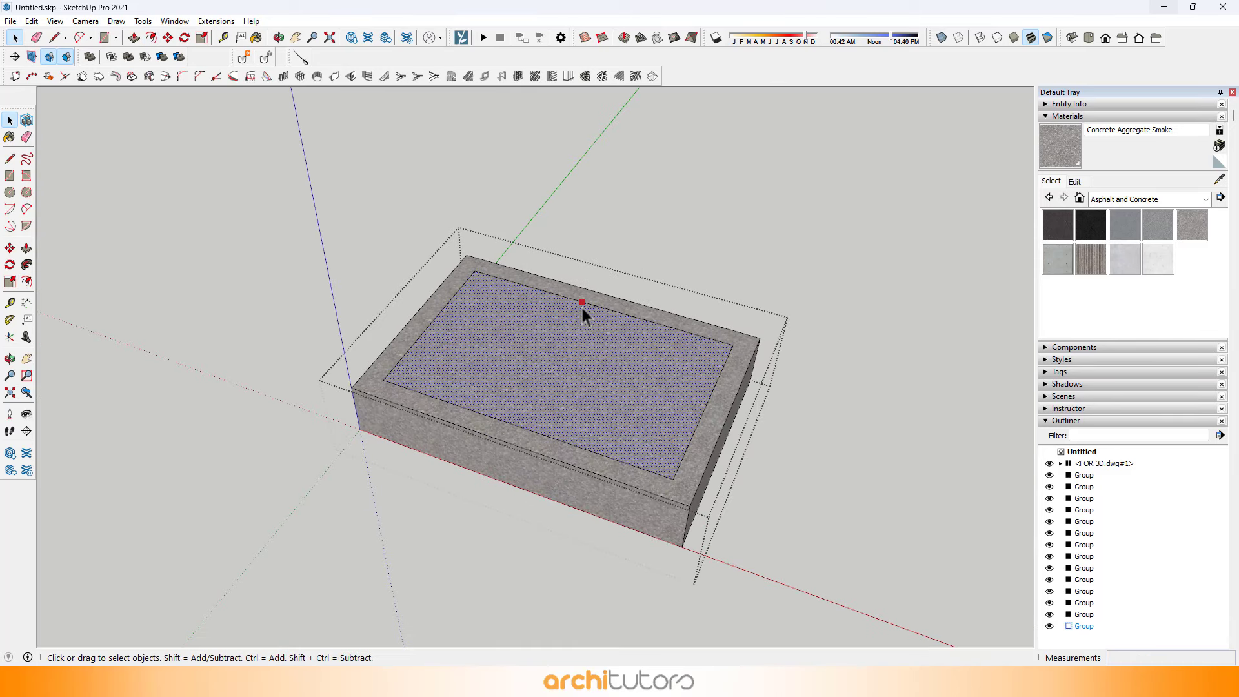
# Move the rear edge of the inner outline back onto the slab's rear edge, leaving a U-shaped rim.
pyautogui.click(590, 305)
pyautogui.press('m')
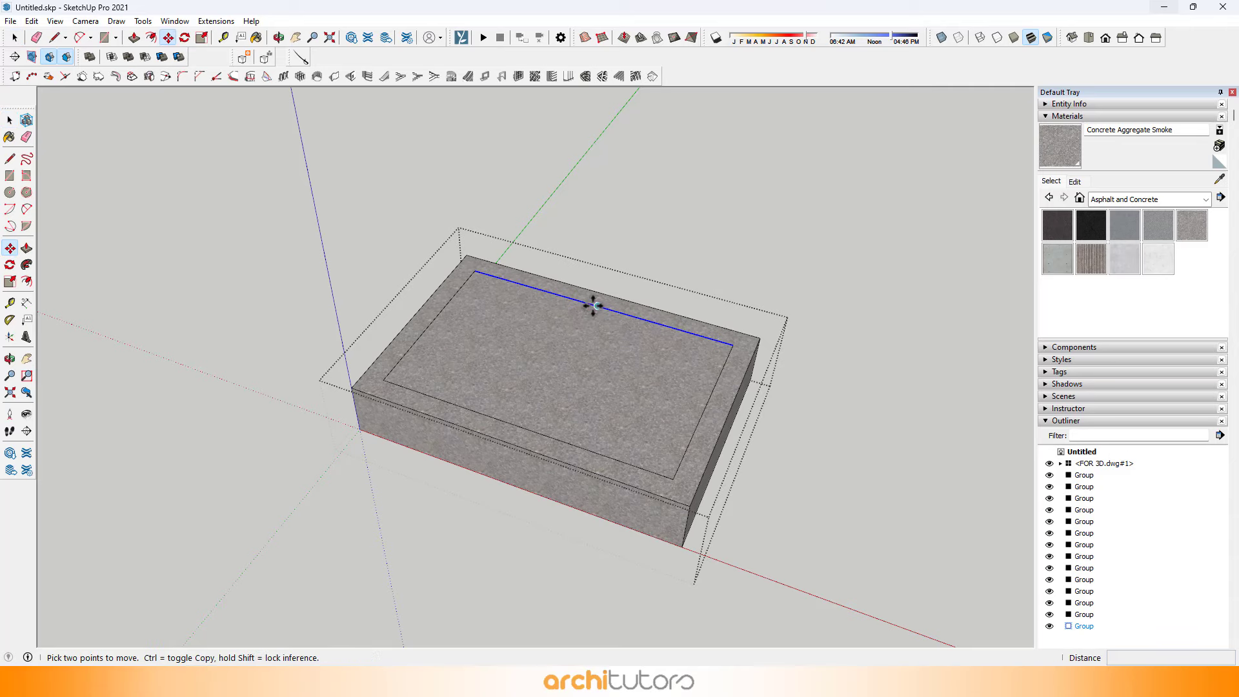
pyautogui.click(591, 306)
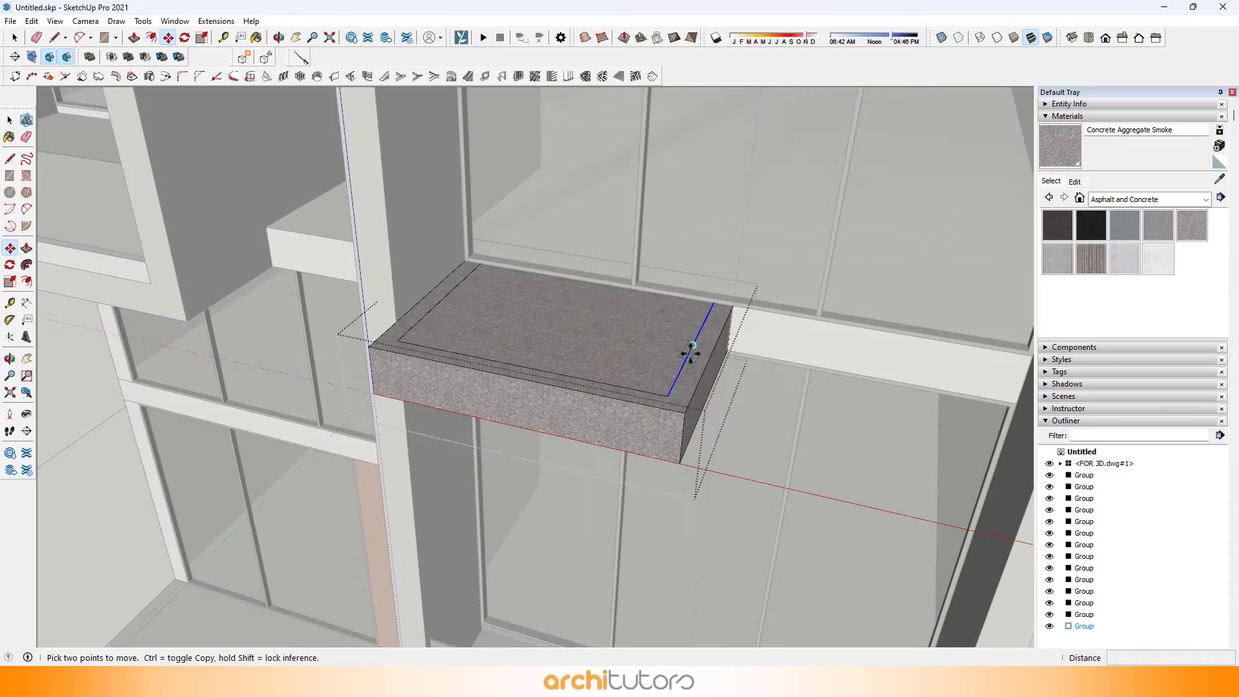
# Push/Pull the U-shaped rim up 2'9" to form the balcony parapet.
pyautogui.press('p')
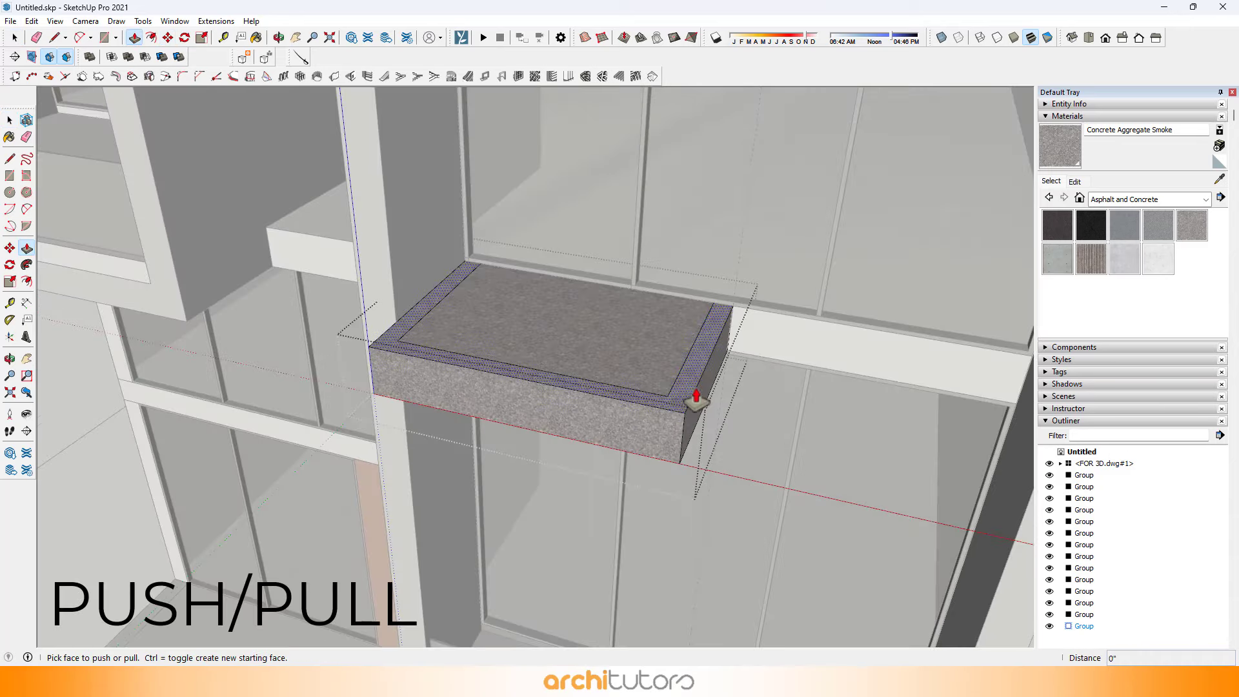
pyautogui.moveTo(695, 405); pyautogui.dragTo(689, 381)
pyautogui.write("2'9")
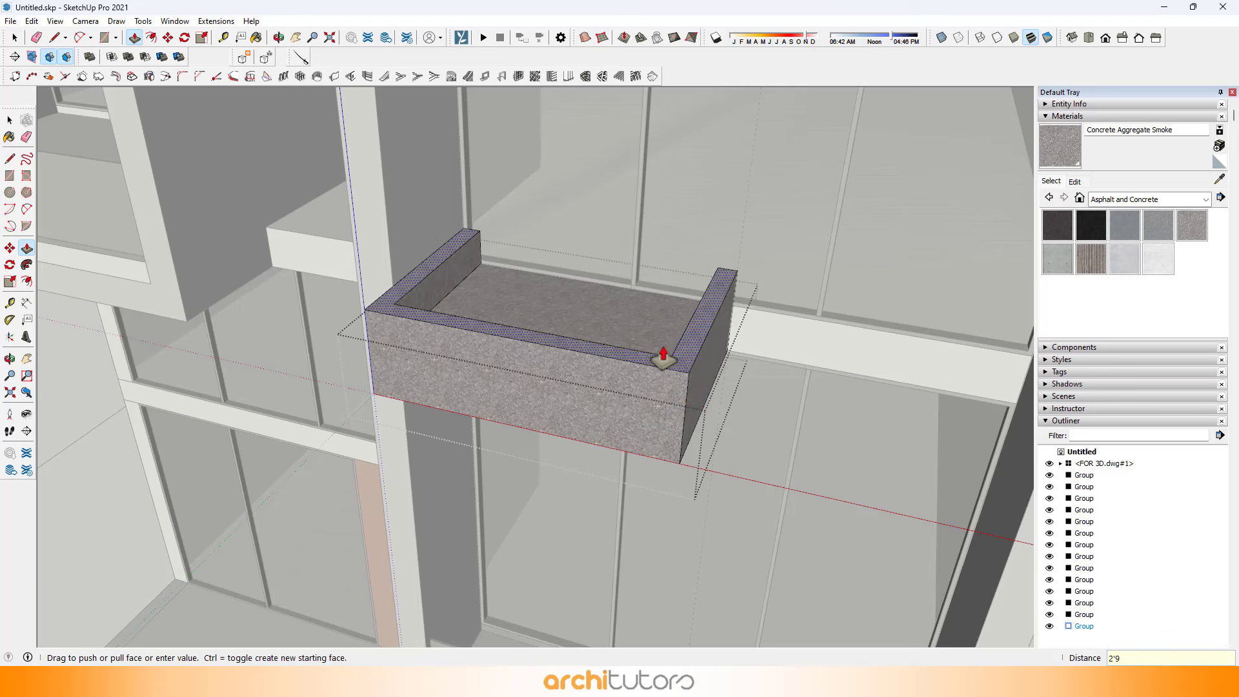
pyautogui.press('Return')
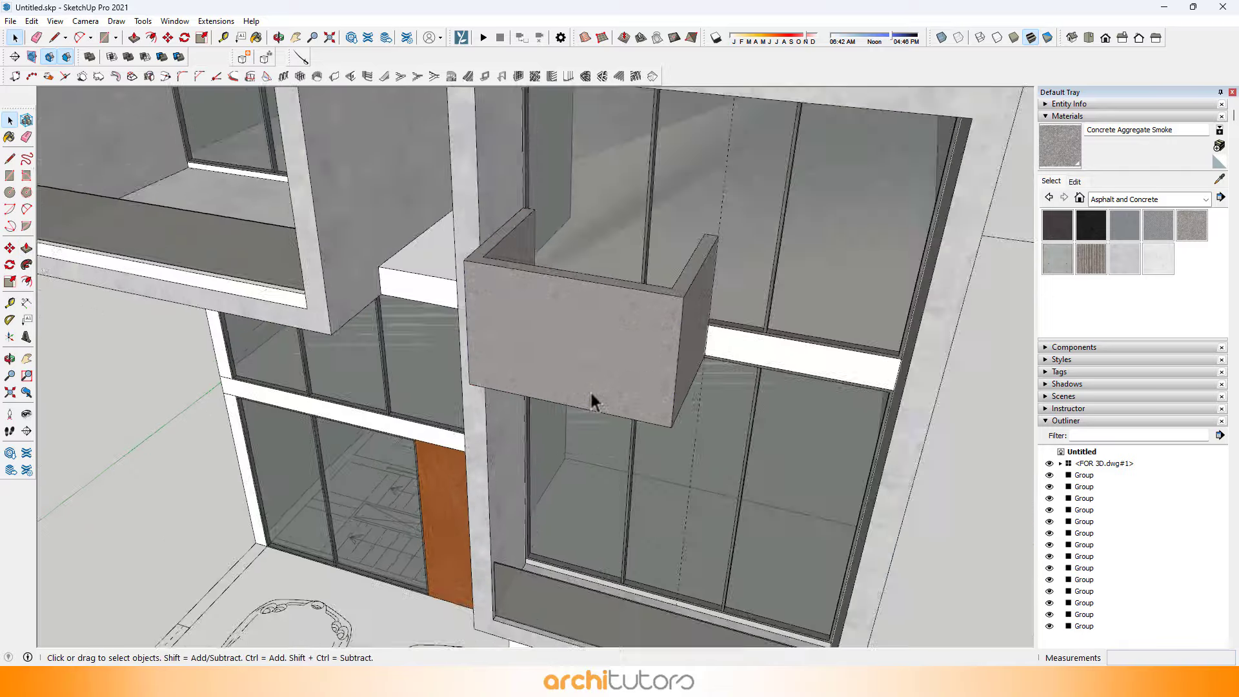
# Examine the facade with the new balcony, then the glass railing and lower corner of the tall concrete frame.
pyautogui.scroll(-4, 589, 389)
pyautogui.moveTo(590, 389); pyautogui.dragTo(722, 300, button='middle')
pyautogui.scroll(-1, 547, 259)
pyautogui.scroll(-1, 548, 259)
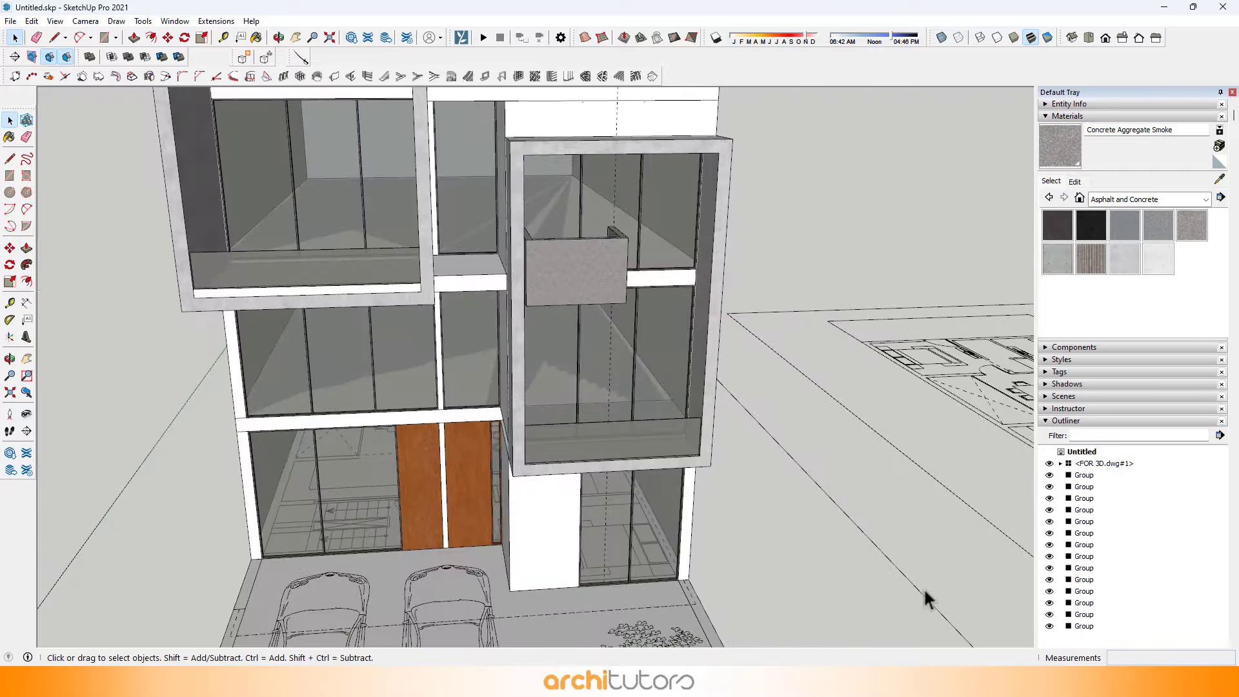
pyautogui.click(1120, 536)
pyautogui.moveTo(800, 480); pyautogui.dragTo(695, 310, button='middle')
pyautogui.scroll(-2, 695, 310)
pyautogui.scroll(2, 649, 393)
pyautogui.moveTo(651, 395); pyautogui.dragTo(665, 483, button='middle')
pyautogui.scroll(4, 668, 448)
pyautogui.scroll(8, 725, 465)
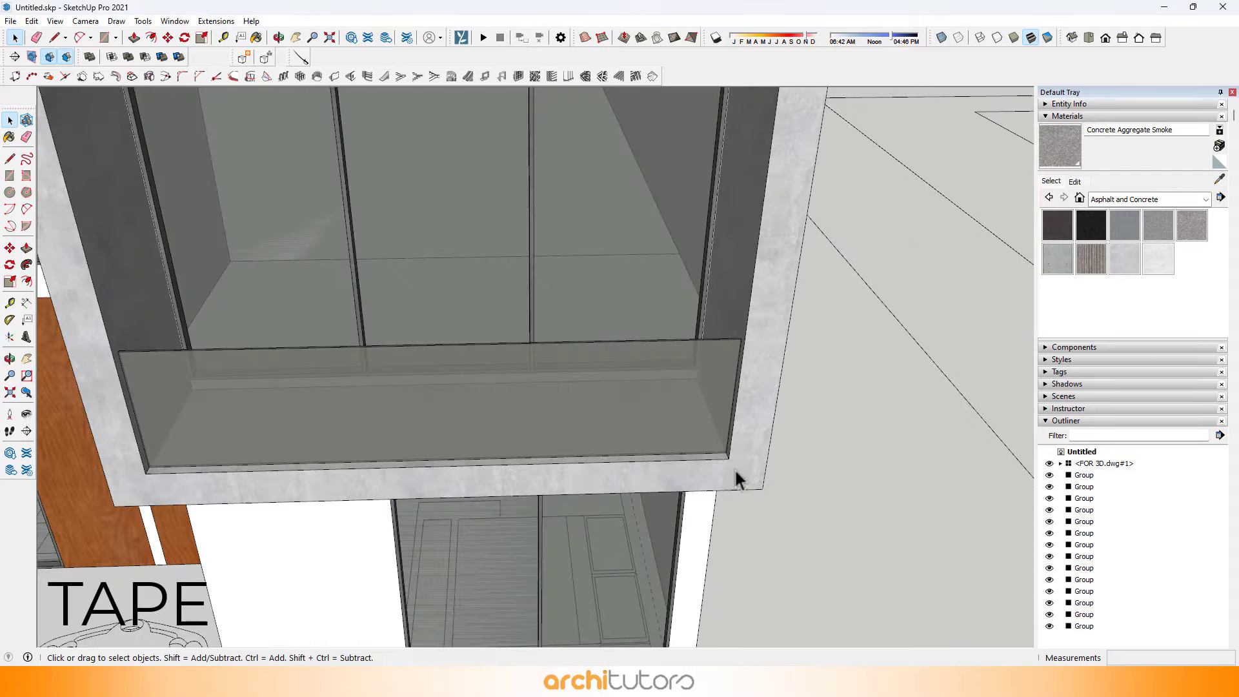
# Place a guide 5'3" in from the right inner edge of the tall concrete frame's opening.
pyautogui.press('t')
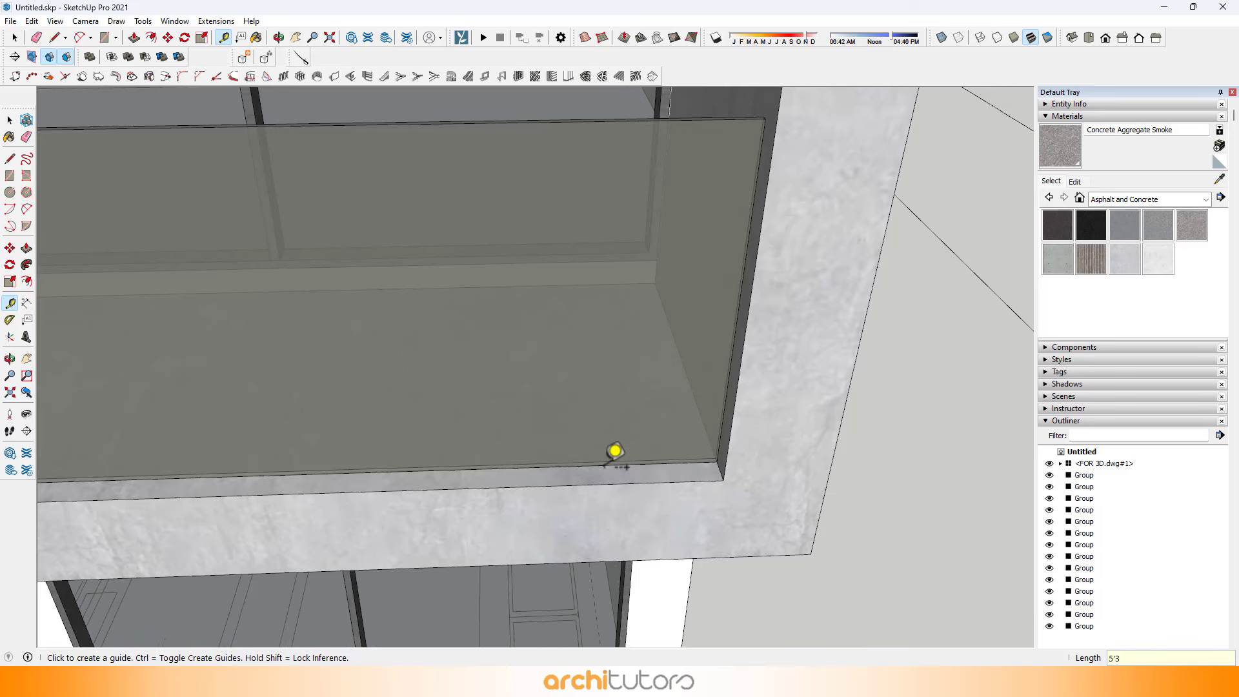
pyautogui.moveTo(615, 450); pyautogui.dragTo(735, 381, button='middle')
pyautogui.scroll(2, 680, 395)
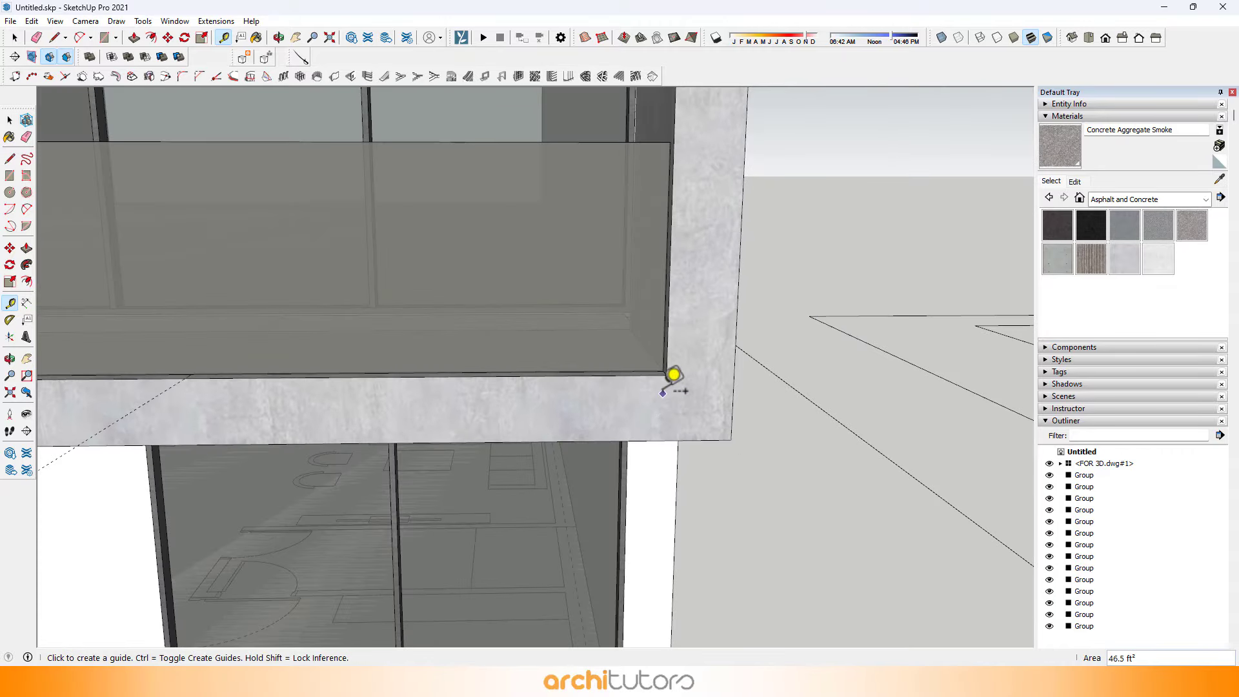
pyautogui.moveTo(560, 387); pyautogui.dragTo(639, 389, button='middle')
pyautogui.scroll(1, 290, 410)
# Draw a 5'3" by 18'6" rectangle from the guide at the frame's lower inner edge to the opening's upper right corner.
pyautogui.press('r')
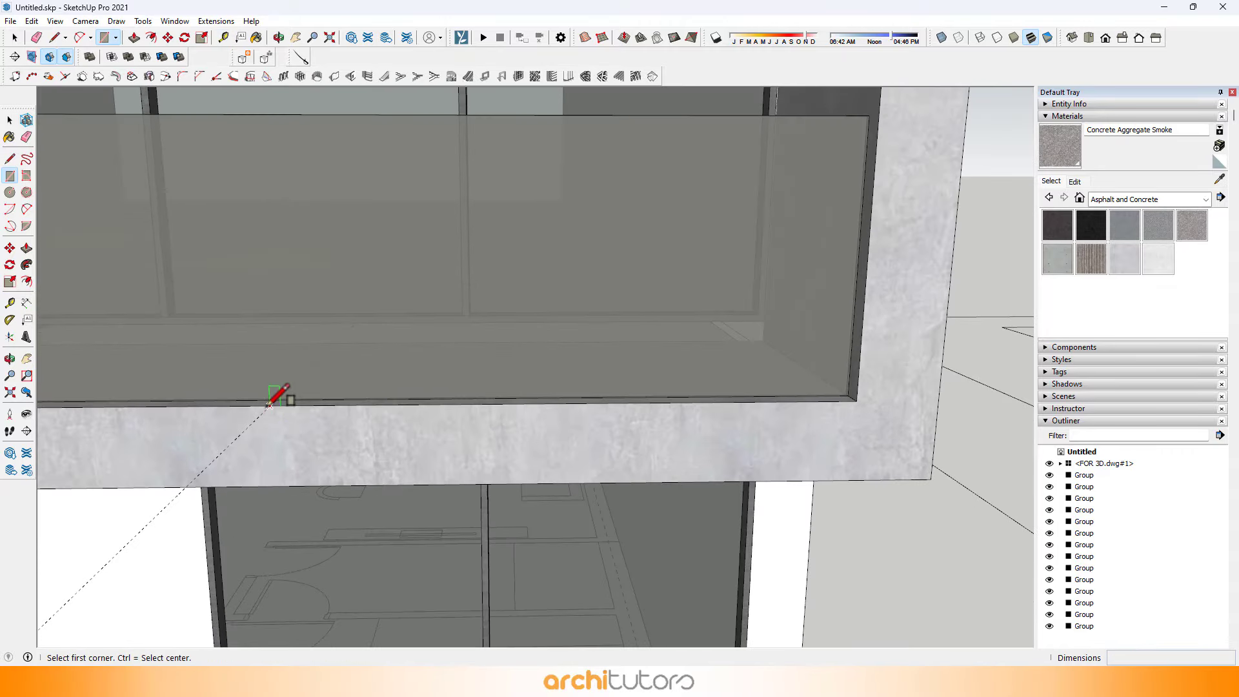
pyautogui.click(270, 405)
pyautogui.moveTo(409, 382); pyautogui.dragTo(511, 354, button='middle')
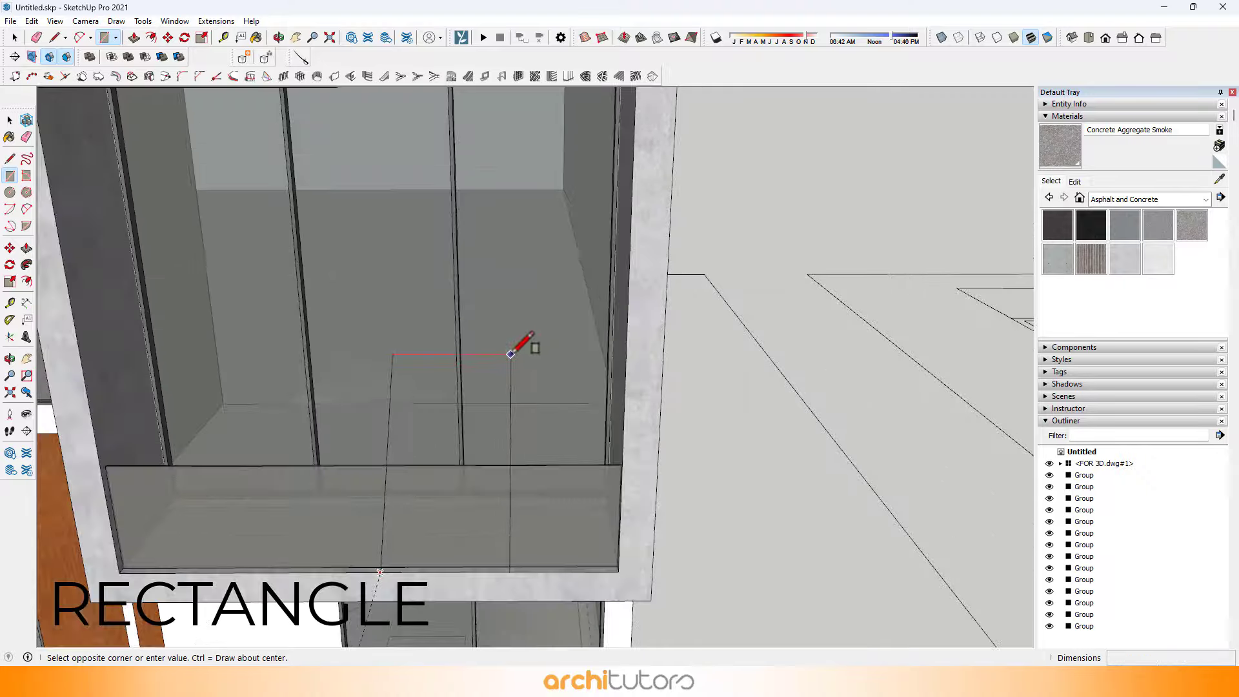
pyautogui.scroll(-3, 510, 353)
pyautogui.moveTo(547, 446); pyautogui.dragTo(571, 258, button='middle')
pyautogui.scroll(1, 577, 176)
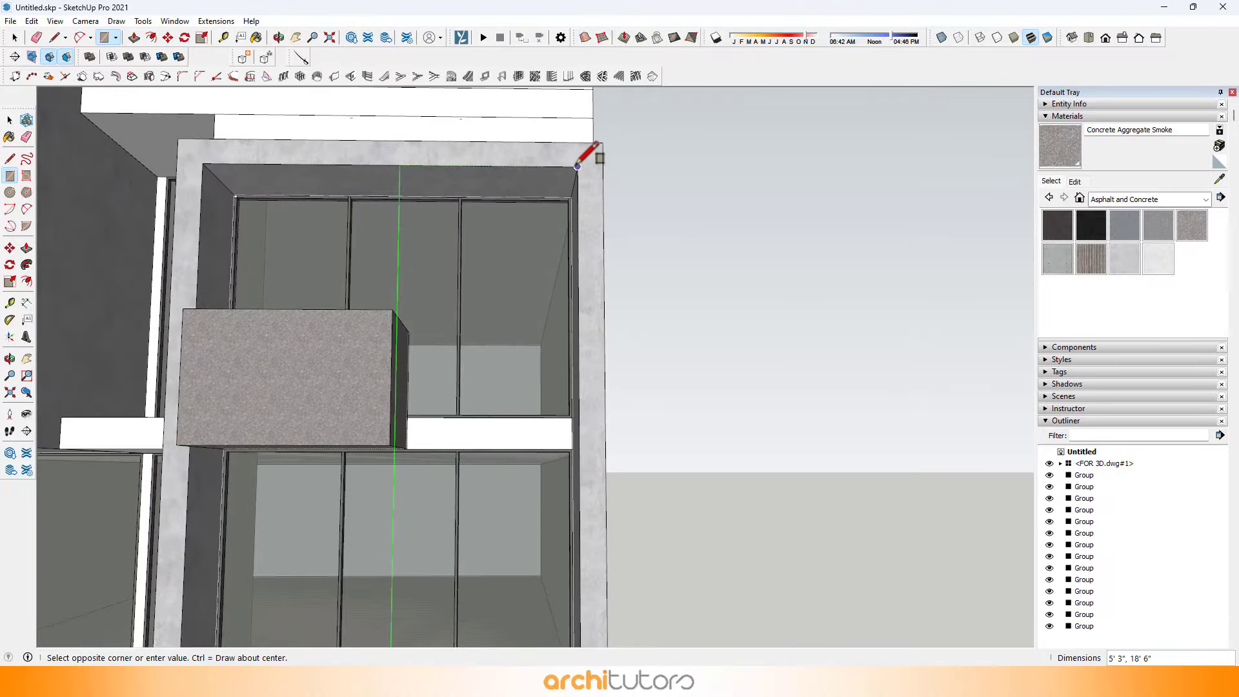
pyautogui.click(577, 167)
# Paint the new rectangular face with the Wood Floor material from the Wood collection.
pyautogui.moveTo(459, 345); pyautogui.dragTo(480, 400, button='middle')
pyautogui.keyDown('shift'); pyautogui.moveTo(481, 400); pyautogui.dragTo(520, 258, button='middle'); pyautogui.keyUp('shift')
pyautogui.scroll(-1, 478, 191)
pyautogui.press('space')
pyautogui.click(512, 219)
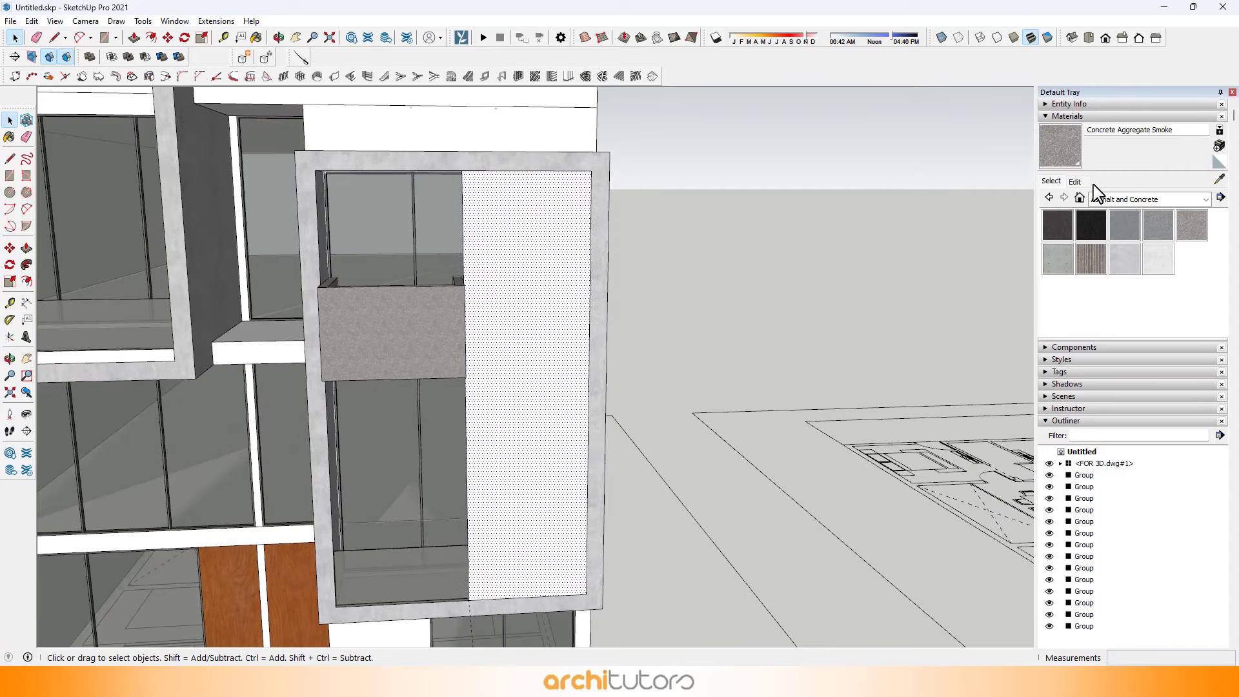
pyautogui.click(1115, 201)
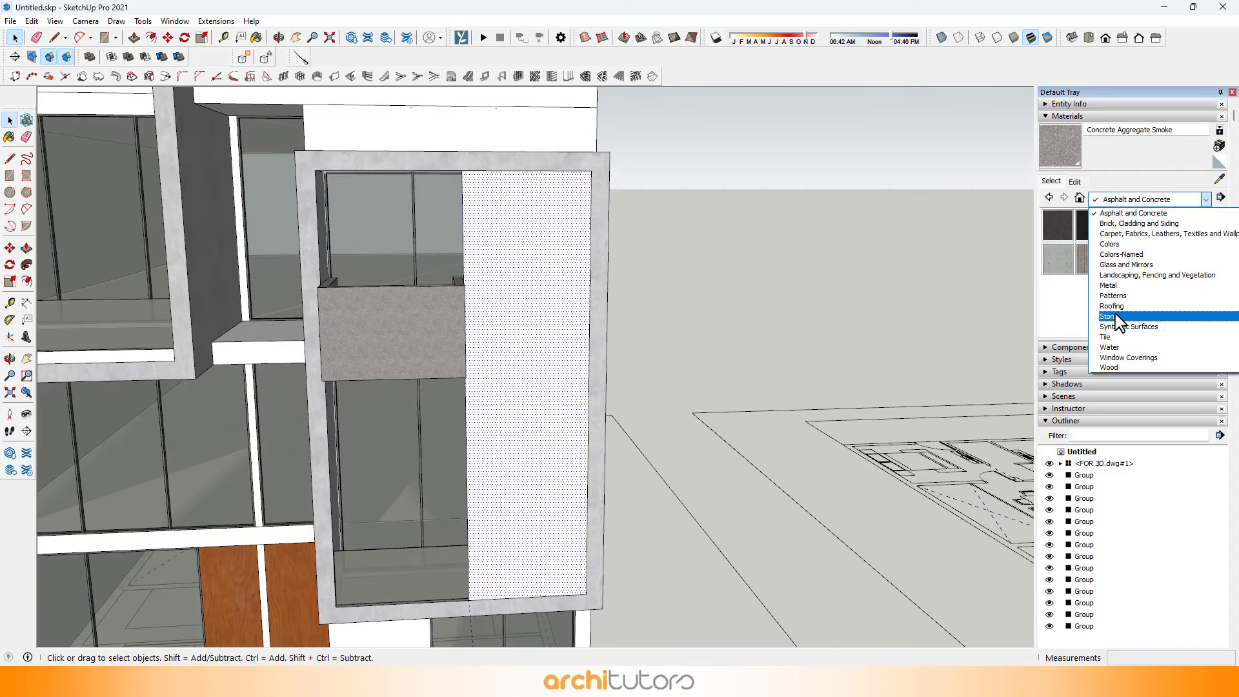
pyautogui.click(1116, 371)
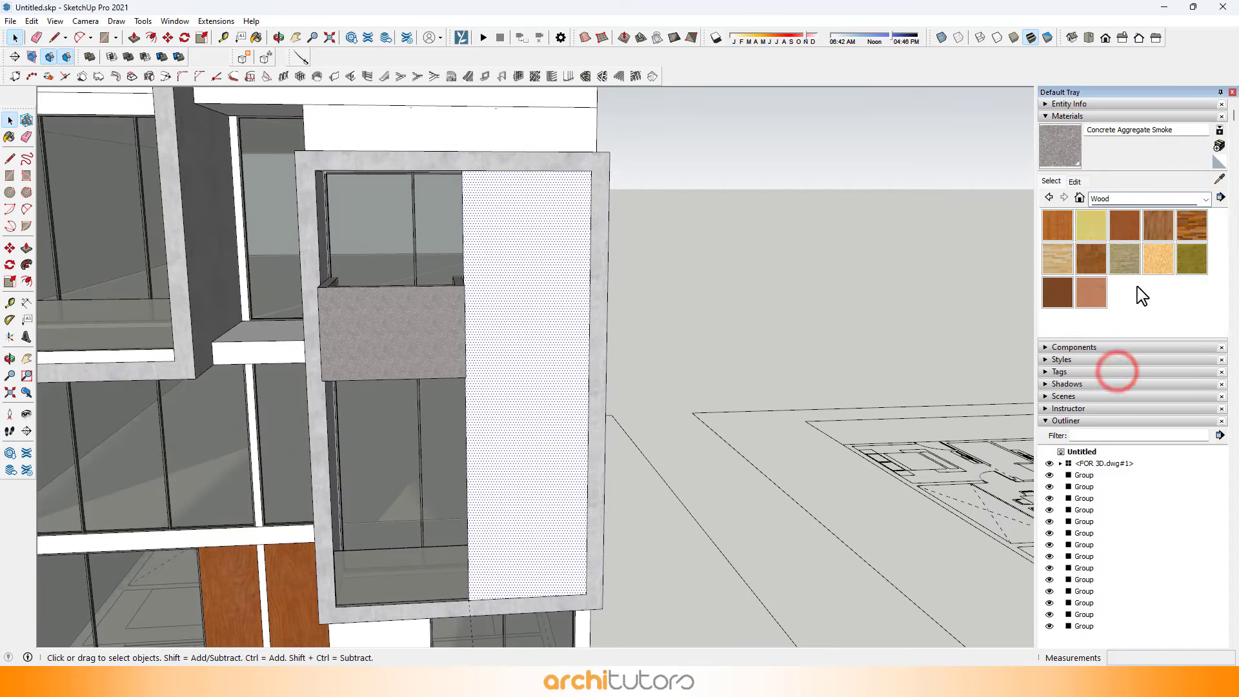
pyautogui.click(1158, 226)
pyautogui.click(545, 431)
# Select the wooden face with its edges and make it a group.
pyautogui.moveTo(512, 420); pyautogui.dragTo(625, 448, button='middle')
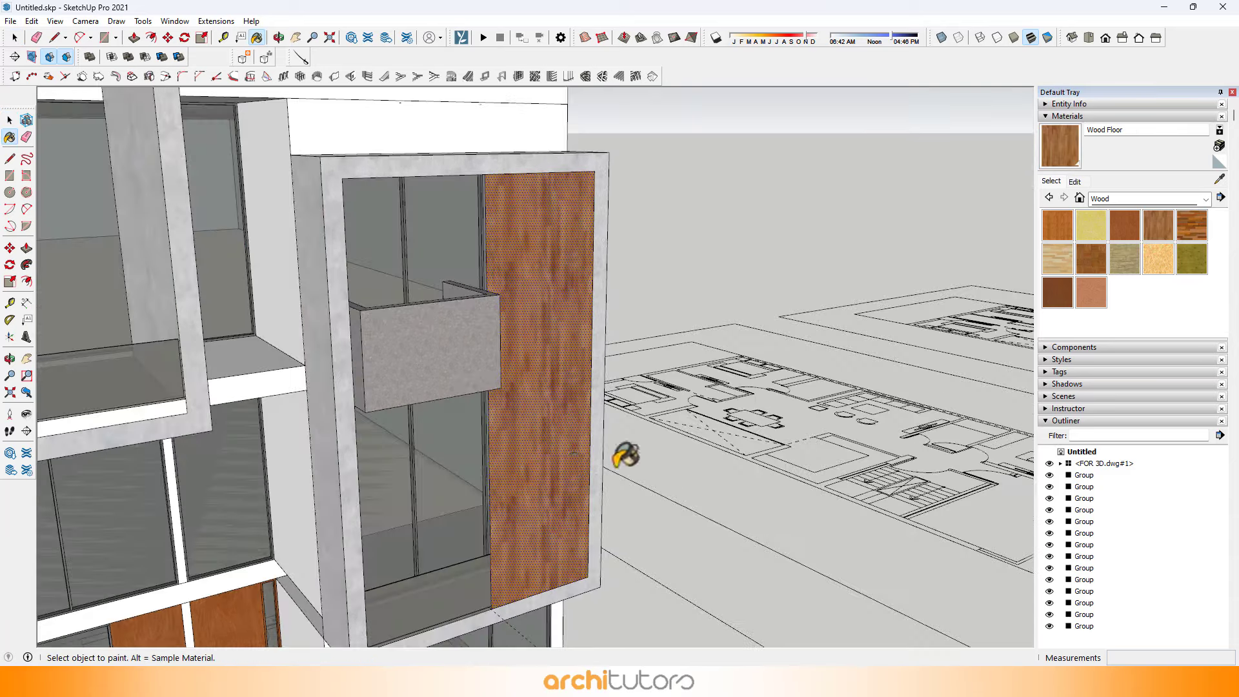
pyautogui.scroll(3, 625, 448)
pyautogui.keyDown('shift'); pyautogui.moveTo(533, 461); pyautogui.dragTo(553, 342, button='middle'); pyautogui.keyUp('shift')
pyautogui.scroll(3, 549, 453)
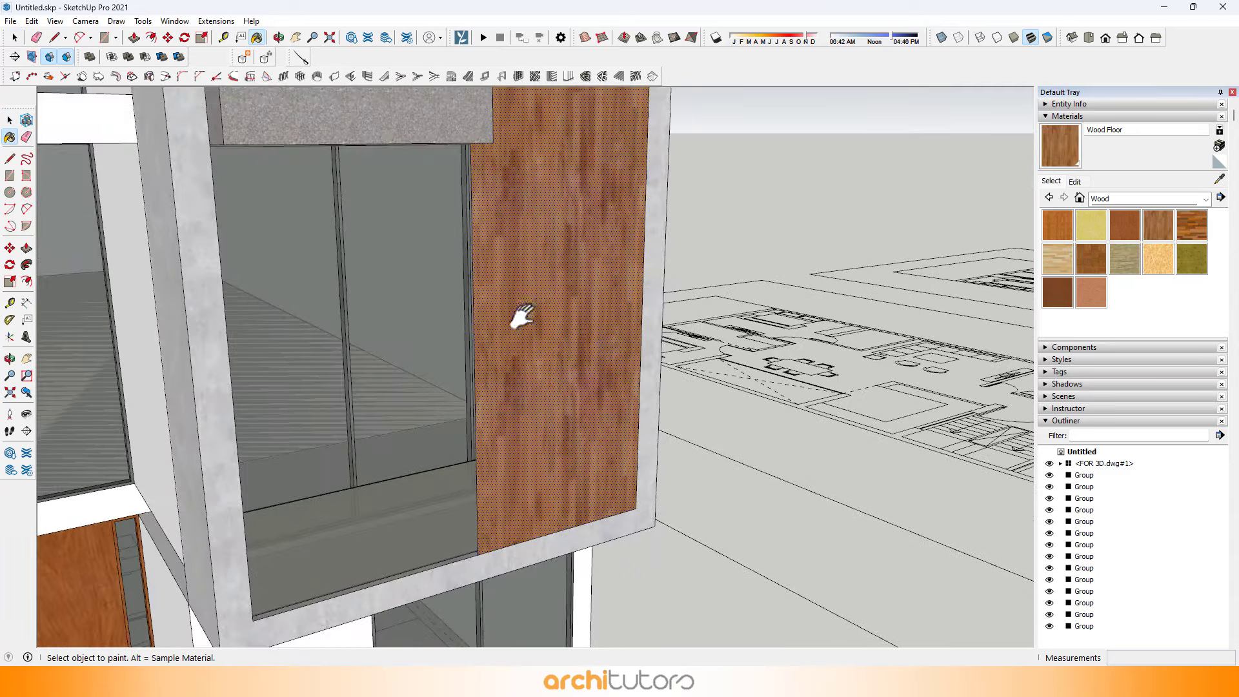
pyautogui.scroll(2, 521, 316)
pyautogui.click(541, 363)
pyautogui.scroll(-5, 640, 392)
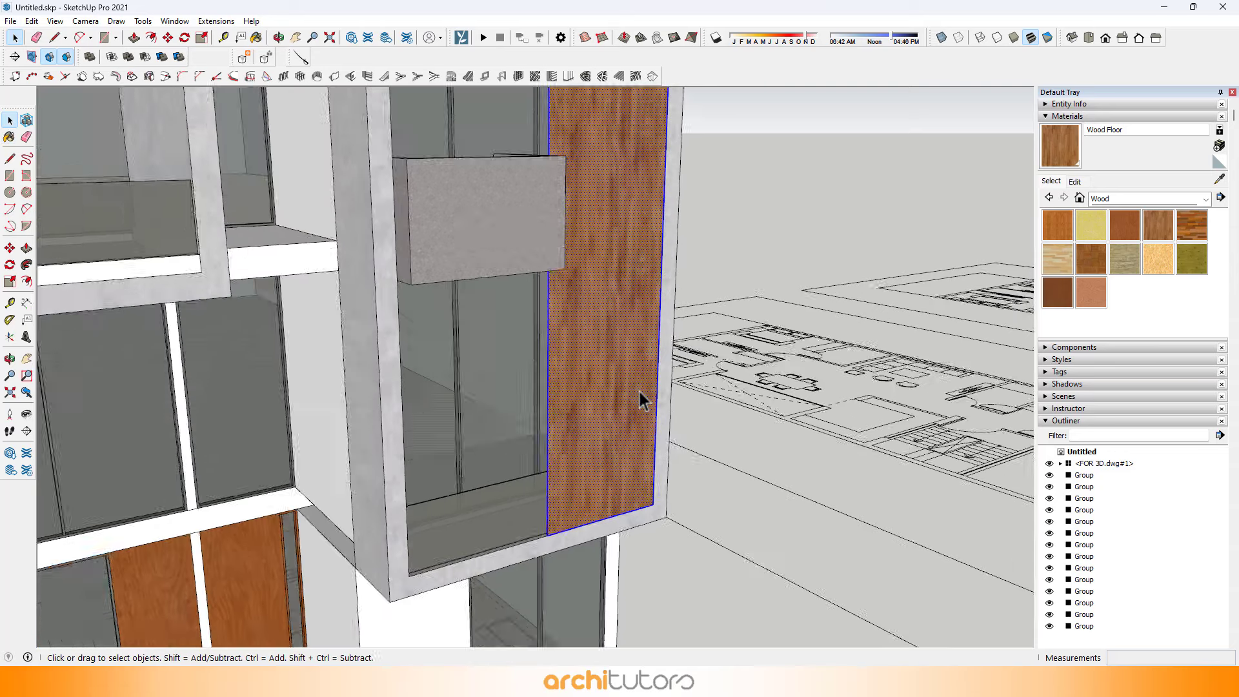
pyautogui.rightClick(571, 249)
pyautogui.click(605, 362)
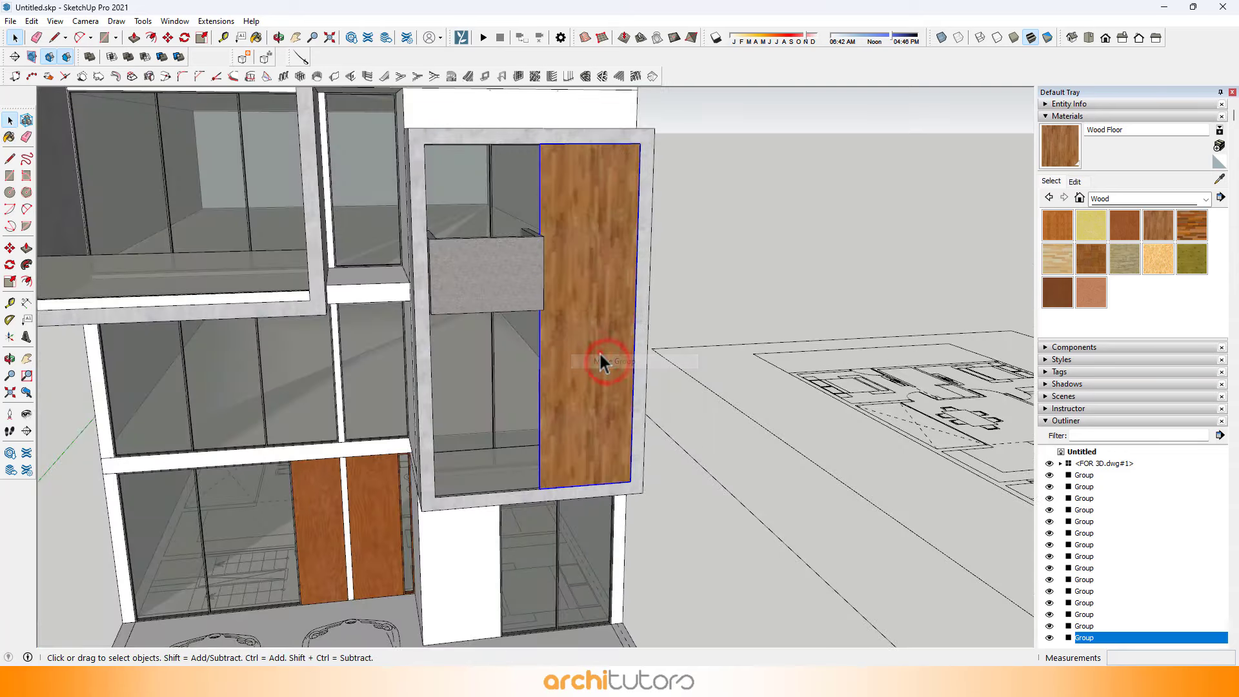
# Open the wooden panel group and offset the face's outline 2 inches inward.
pyautogui.doubleClick(600, 354)
pyautogui.moveTo(600, 427); pyautogui.dragTo(563, 366, button='middle')
pyautogui.scroll(2, 562, 366)
pyautogui.scroll(1, 563, 366)
pyautogui.press('r')
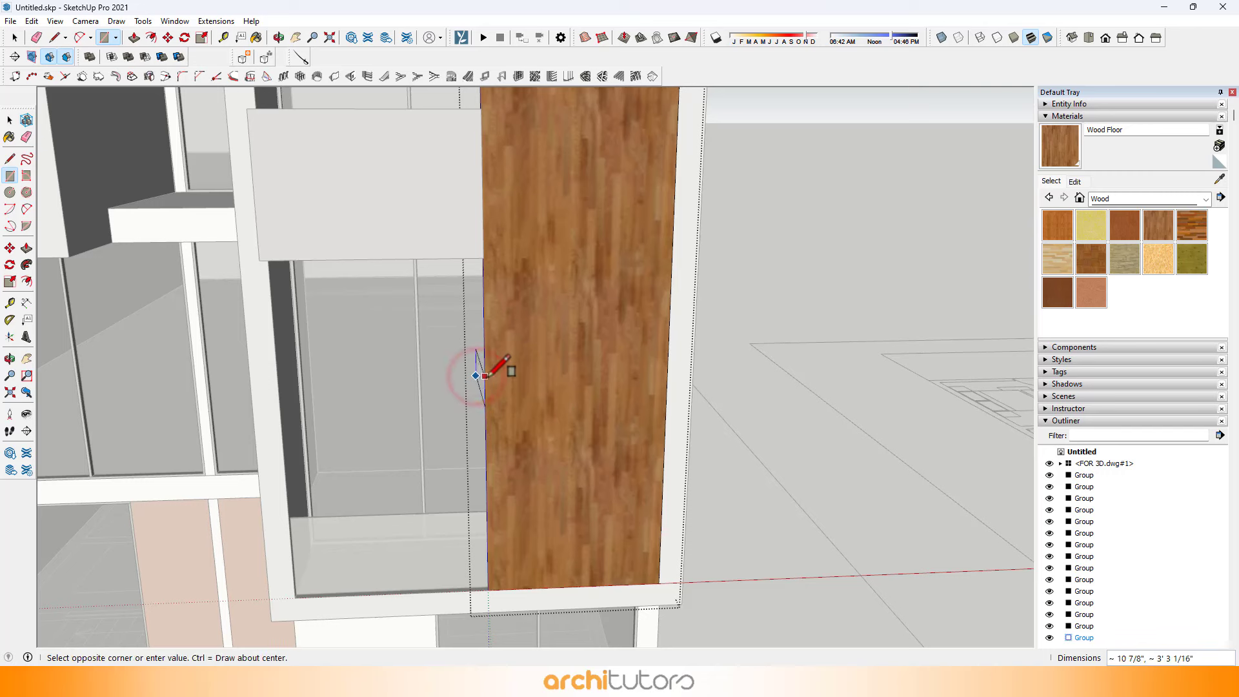
pyautogui.press('f')
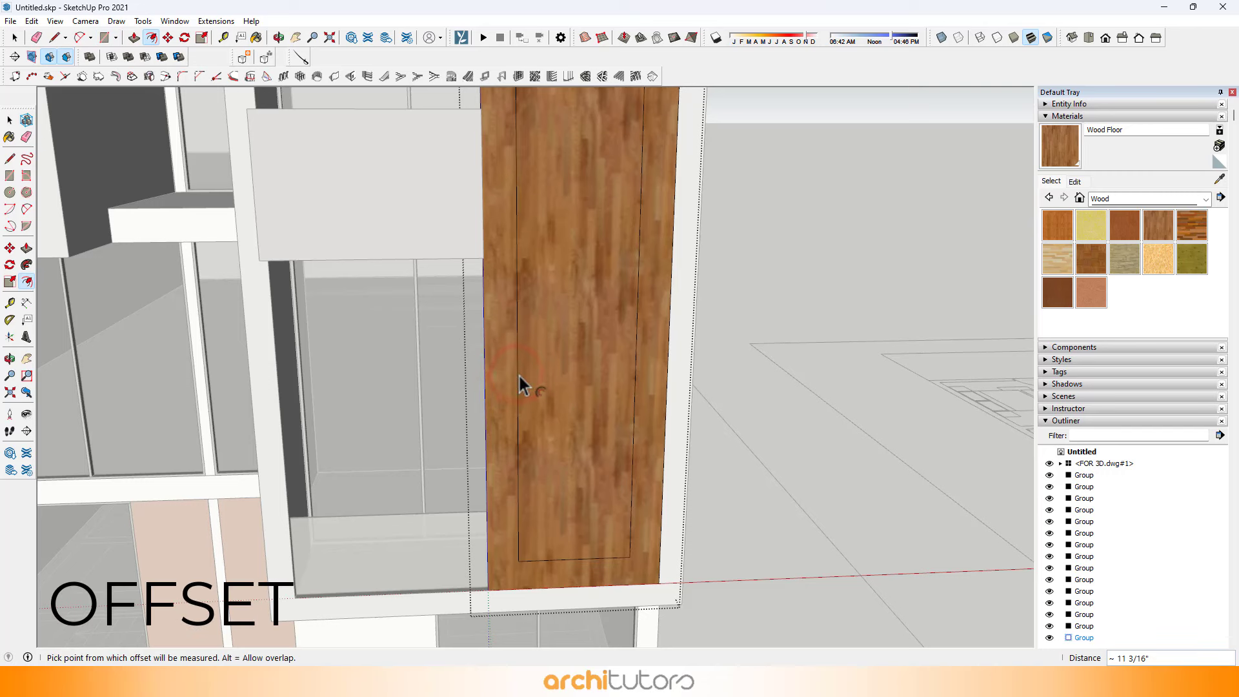
pyautogui.click(509, 365)
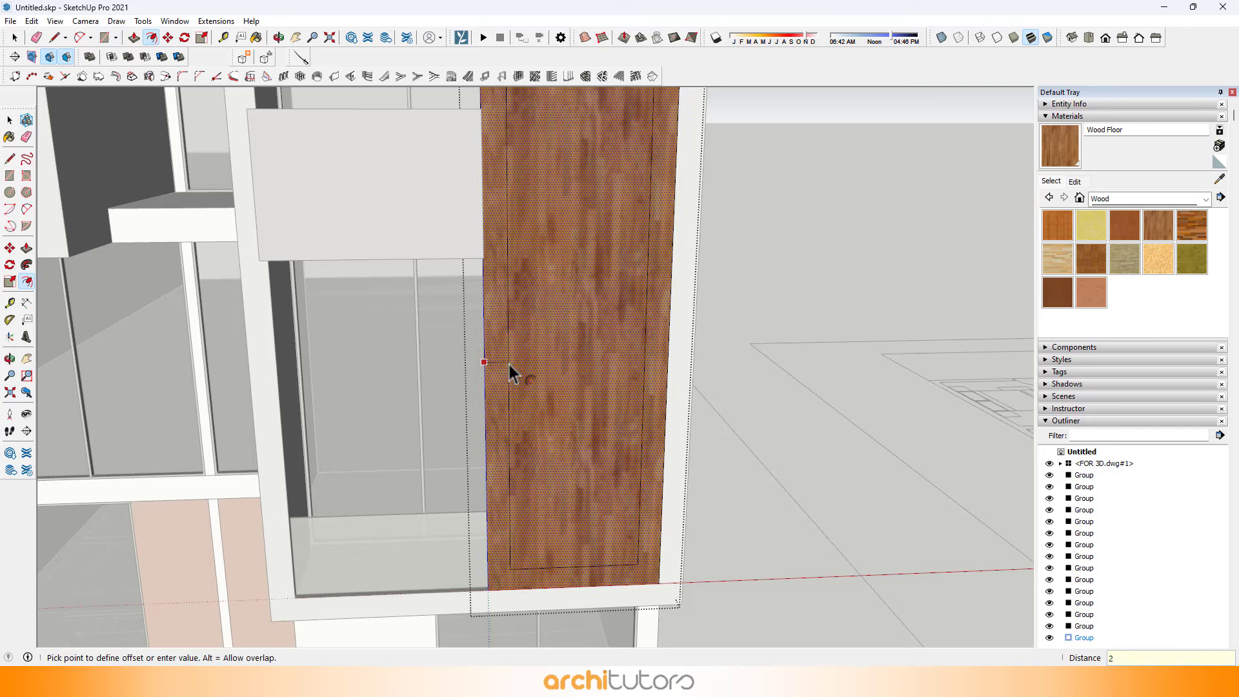
pyautogui.press('Return')
# Divide the bottom edge of the inner outline into four equal segments.
pyautogui.scroll(4, 542, 574)
pyautogui.press('space')
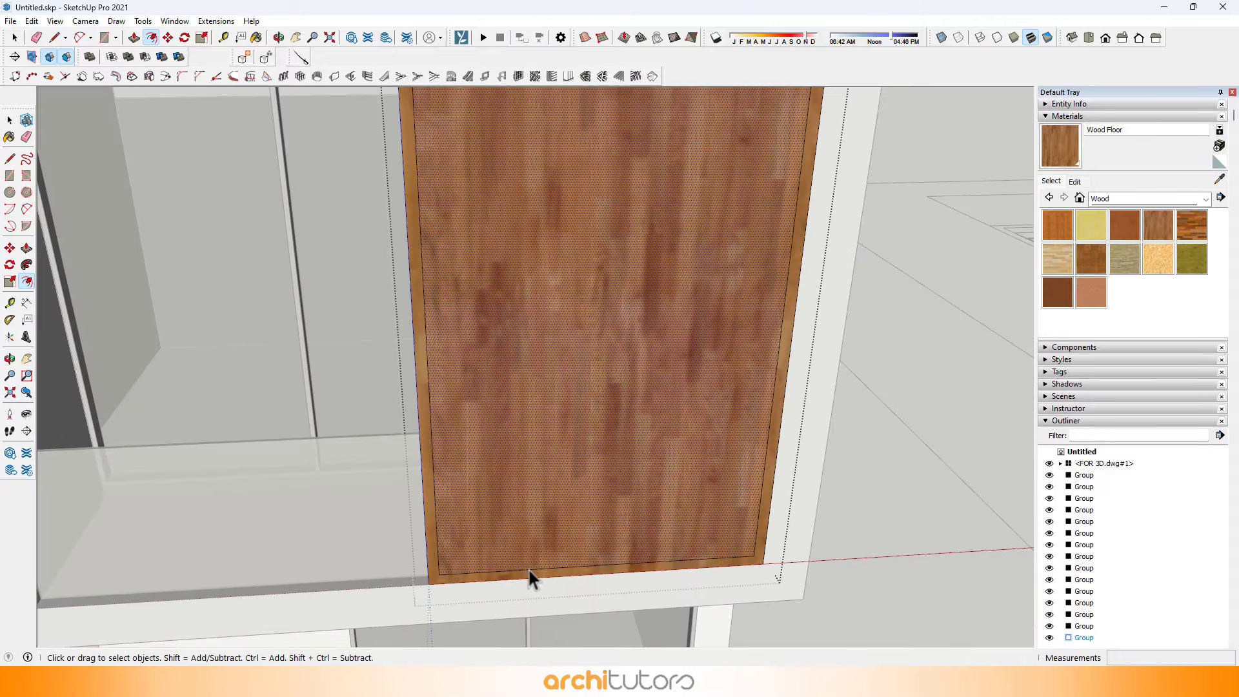
pyautogui.rightClick(545, 574)
pyautogui.click(581, 524)
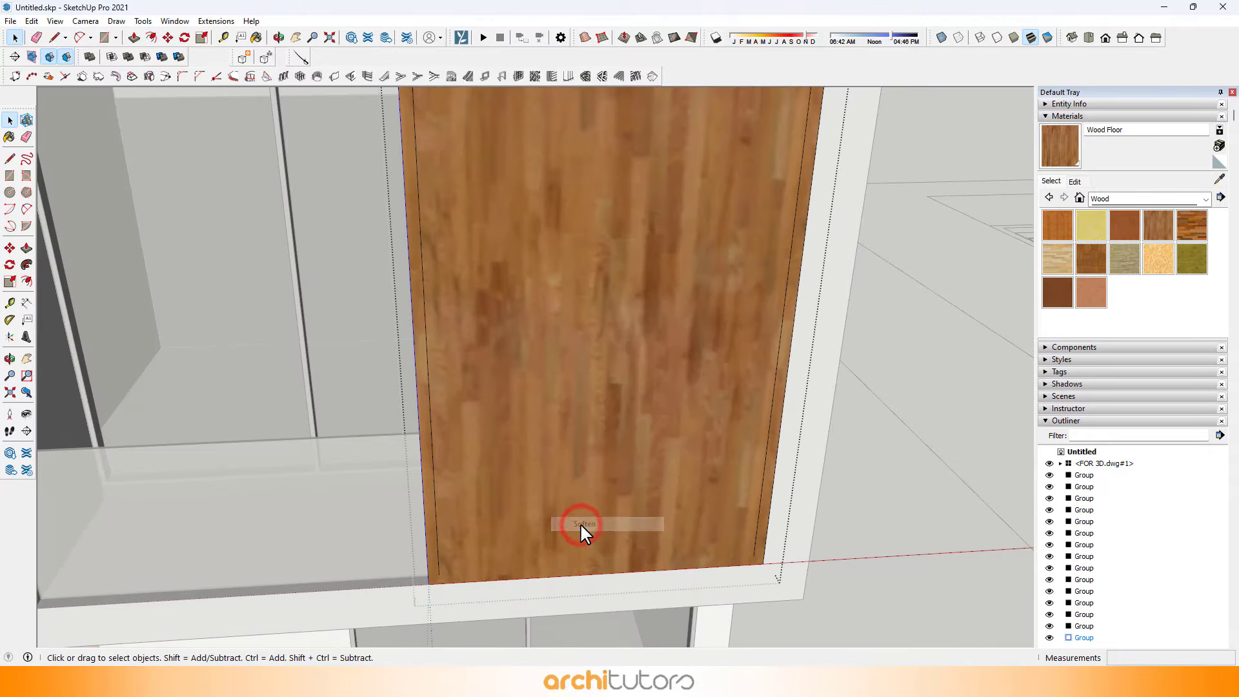
pyautogui.rightClick(556, 568)
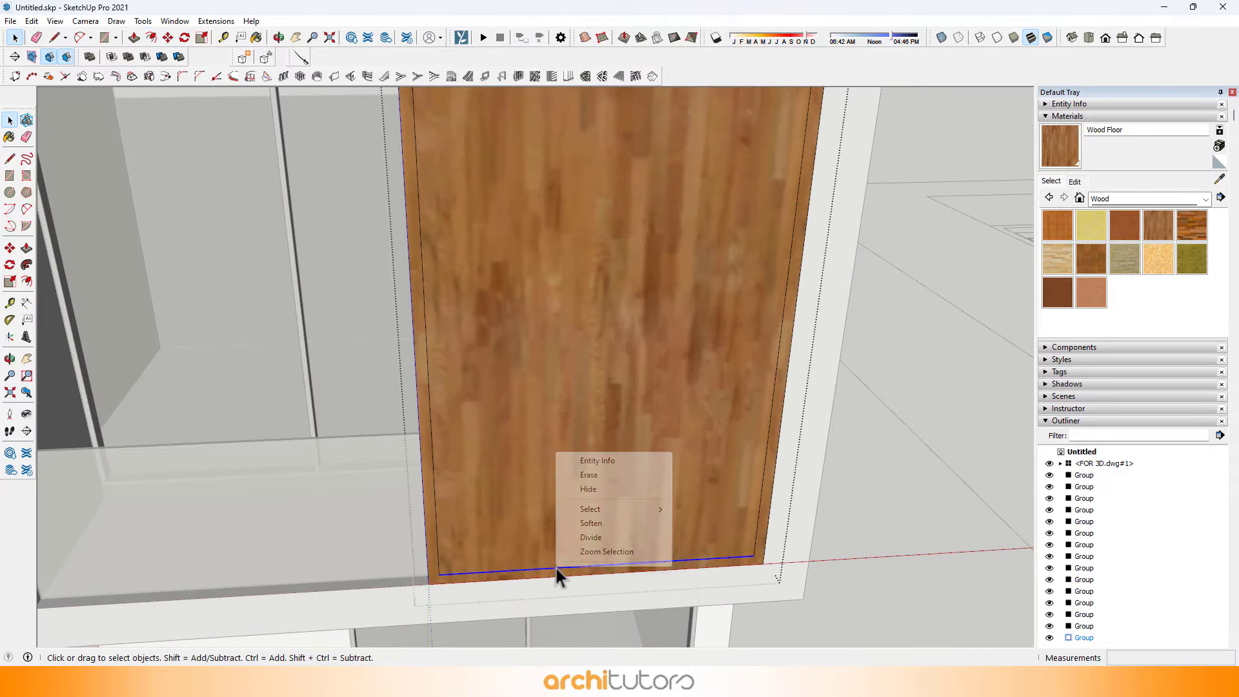
pyautogui.click(589, 537)
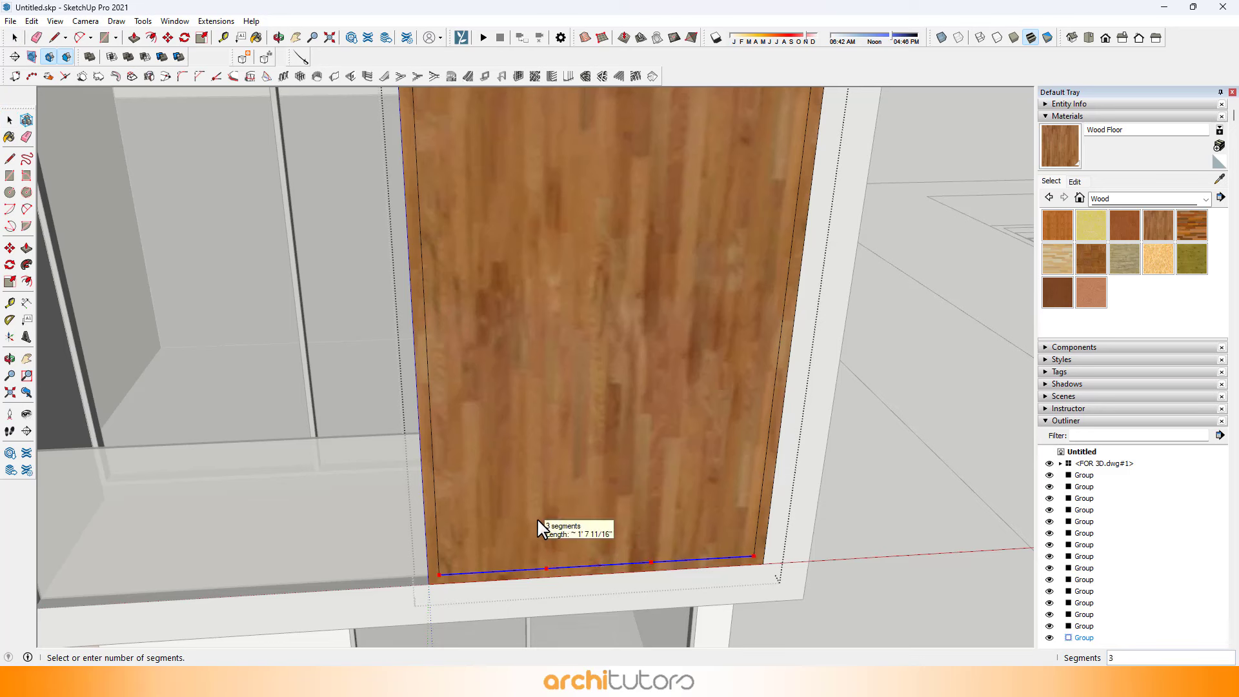
pyautogui.press('Return')
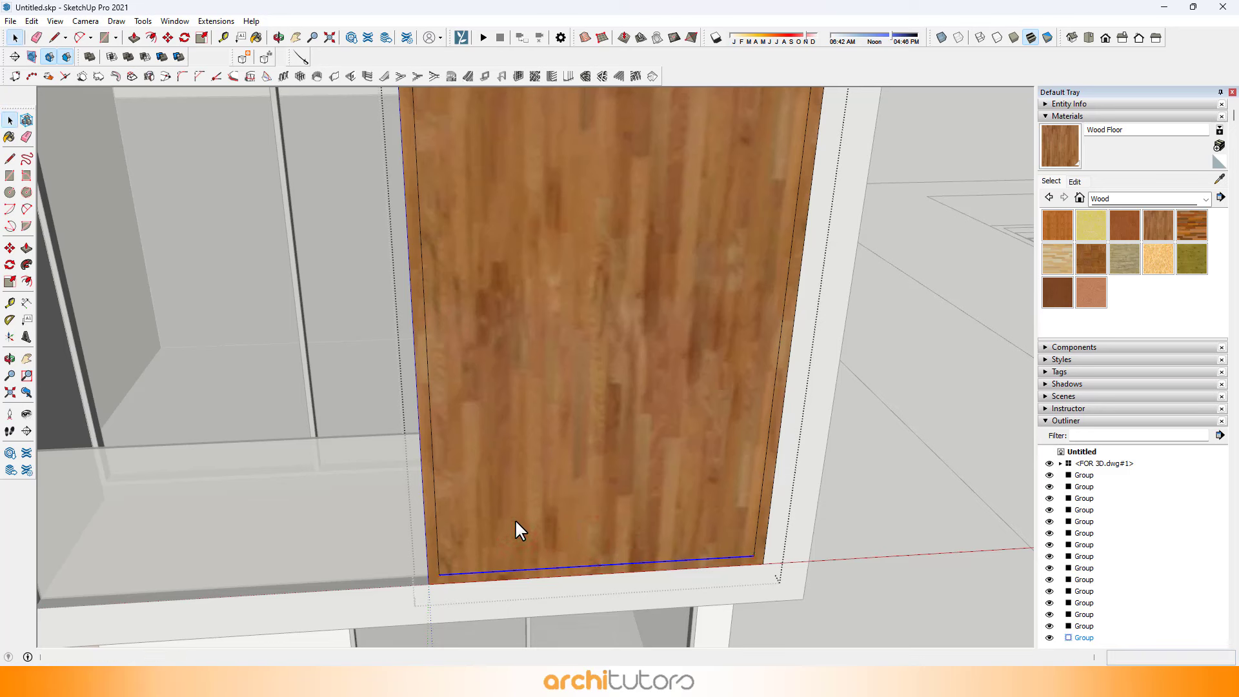
# Draw three vertical lines from the division points up to the top edge of the inner outline.
pyautogui.press('l')
pyautogui.click(514, 568)
pyautogui.scroll(-5, 513, 381)
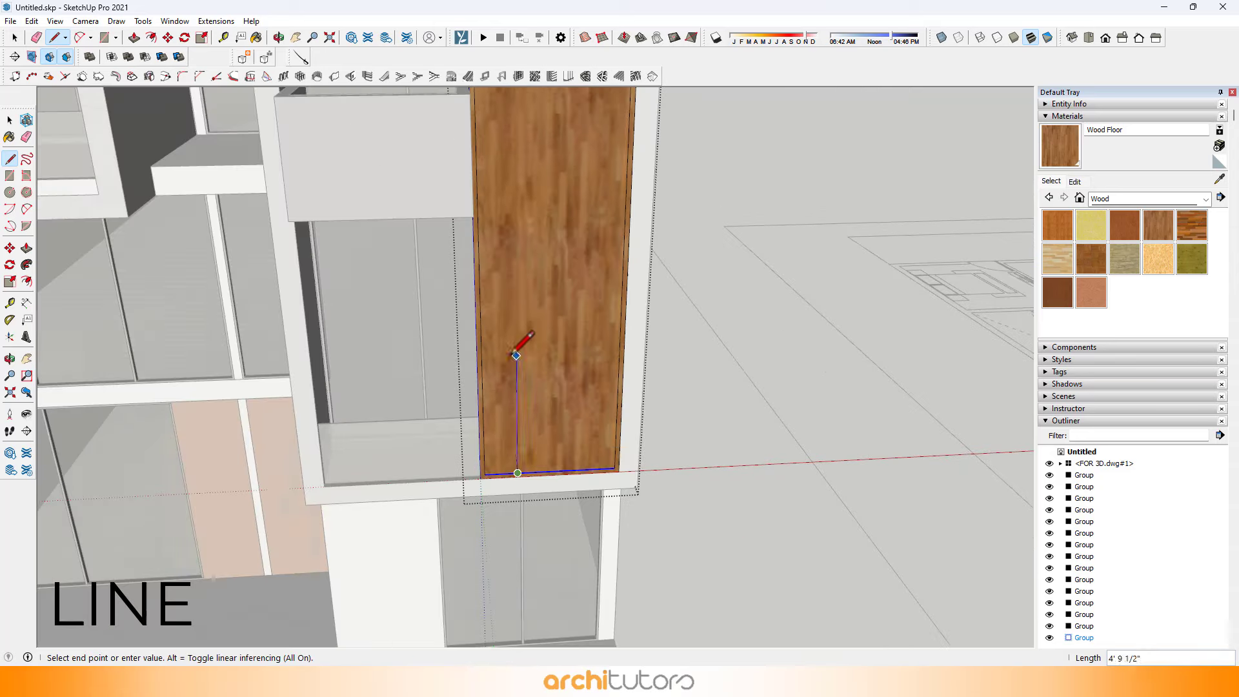
pyautogui.keyDown('shift'); pyautogui.moveTo(513, 356); pyautogui.dragTo(515, 435, button='middle'); pyautogui.keyUp('shift')
pyautogui.moveTo(476, 264); pyautogui.dragTo(488, 191, button='middle')
pyautogui.scroll(3, 489, 245)
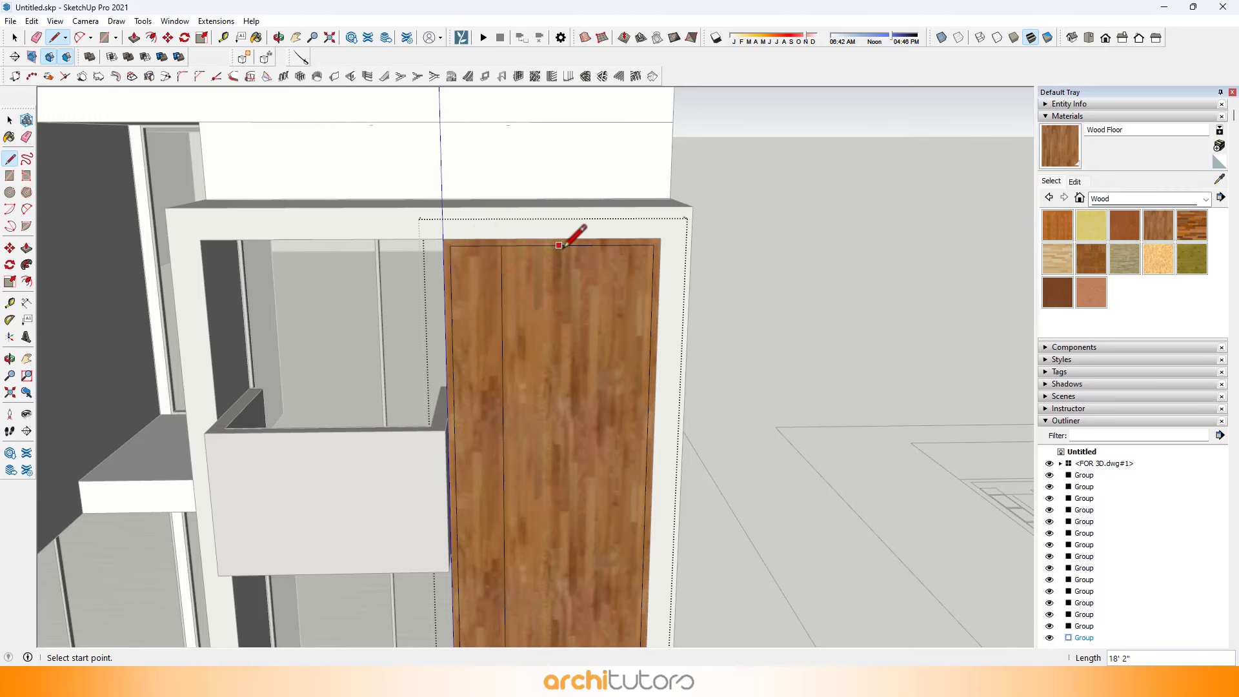
pyautogui.scroll(-2, 562, 247)
pyautogui.moveTo(554, 387)
pyautogui.mouseDown(button='middle')
pyautogui.moveTo(539, 461)
pyautogui.moveTo(560, 348)
pyautogui.mouseUp(button='middle')
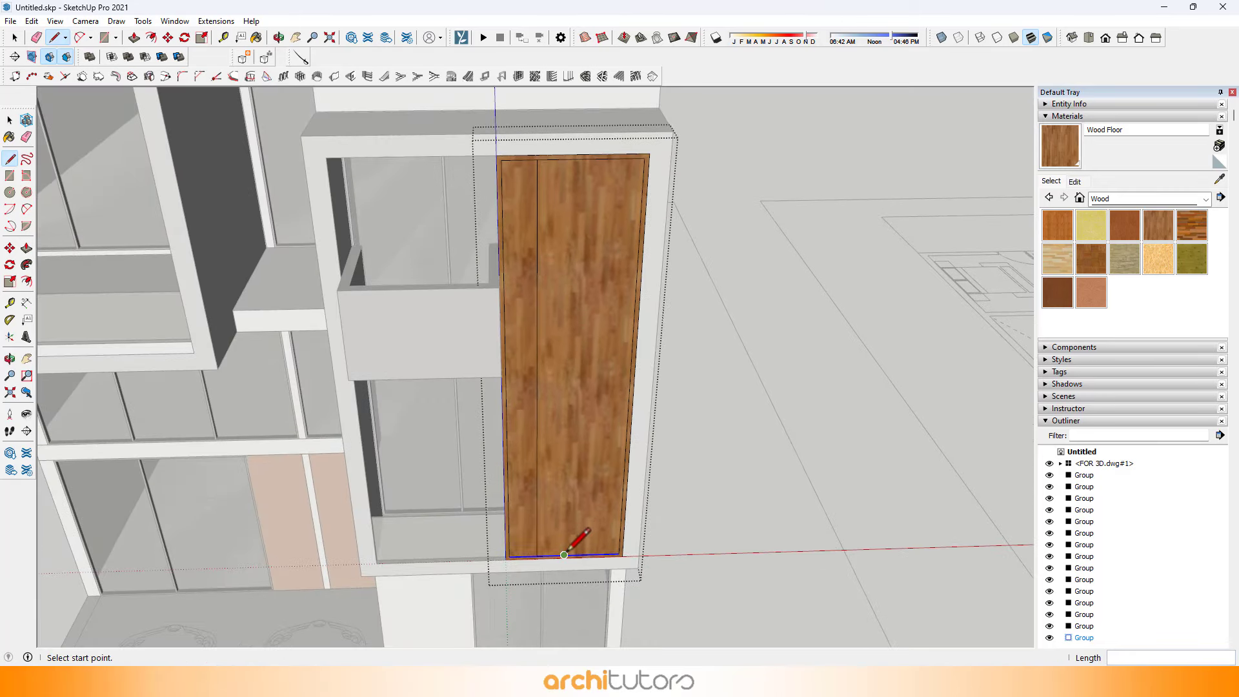
pyautogui.click(572, 160)
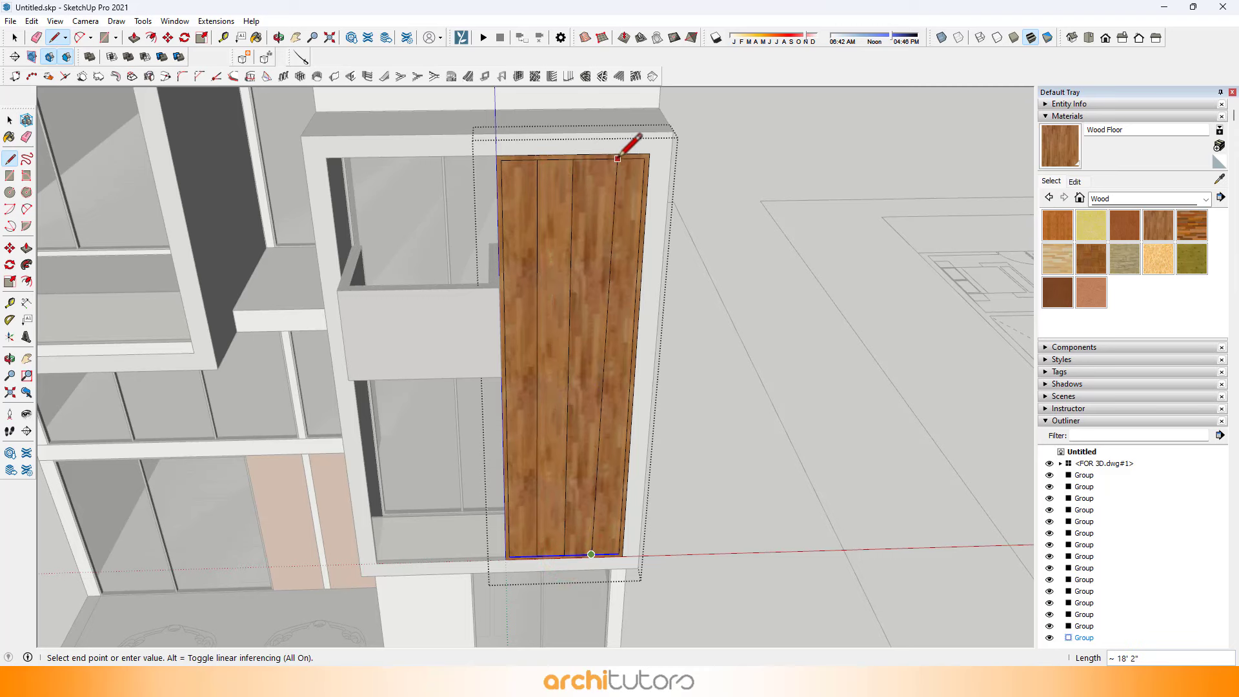
pyautogui.click(608, 158)
# Copy the first vertical line 1 inch to the right to form a narrow strip.
pyautogui.press('space')
pyautogui.moveTo(575, 541); pyautogui.dragTo(554, 551, button='middle')
pyautogui.scroll(5, 553, 551)
pyautogui.moveTo(477, 470); pyautogui.dragTo(466, 498, button='middle')
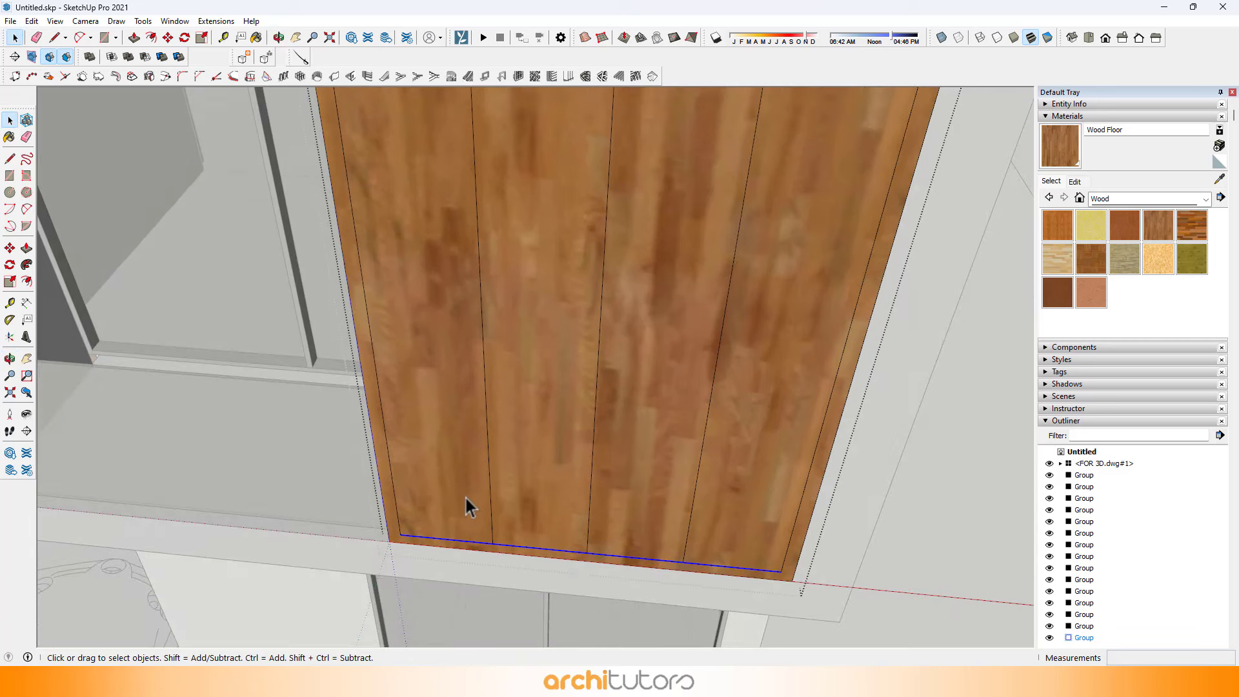
pyautogui.scroll(2, 495, 535)
pyautogui.click(493, 535)
pyautogui.scroll(2, 491, 537)
pyautogui.press('m')
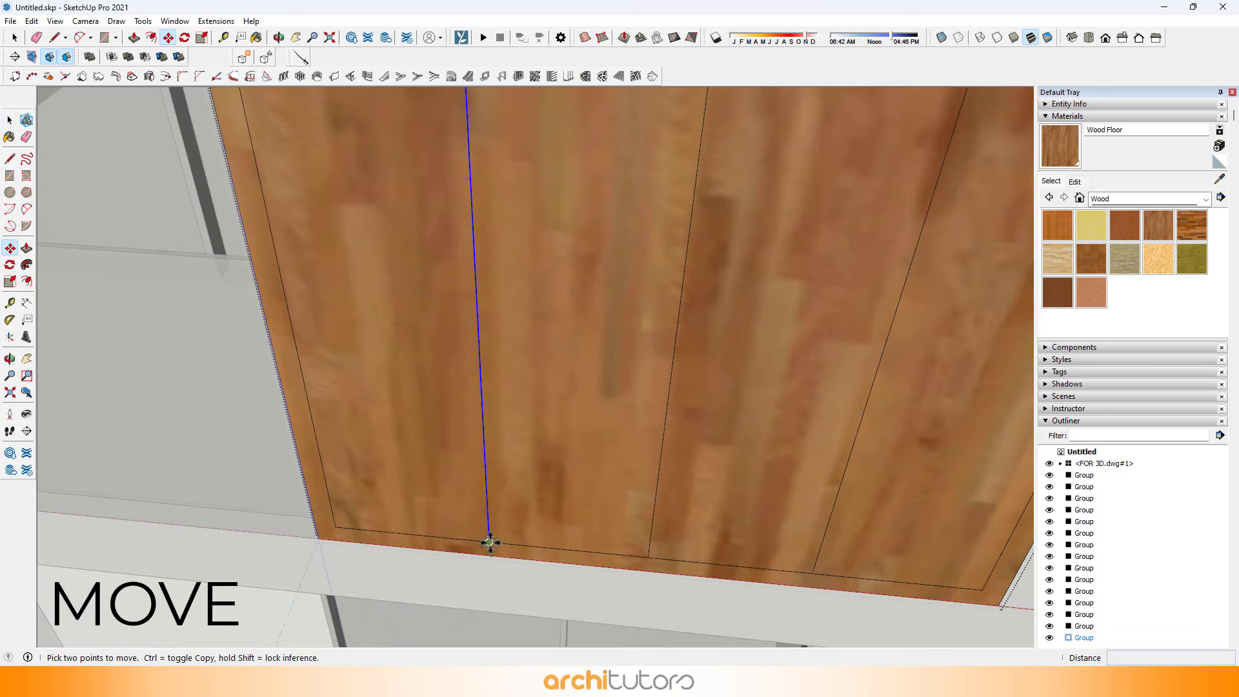
pyautogui.press('ctrl')
pyautogui.click(488, 542)
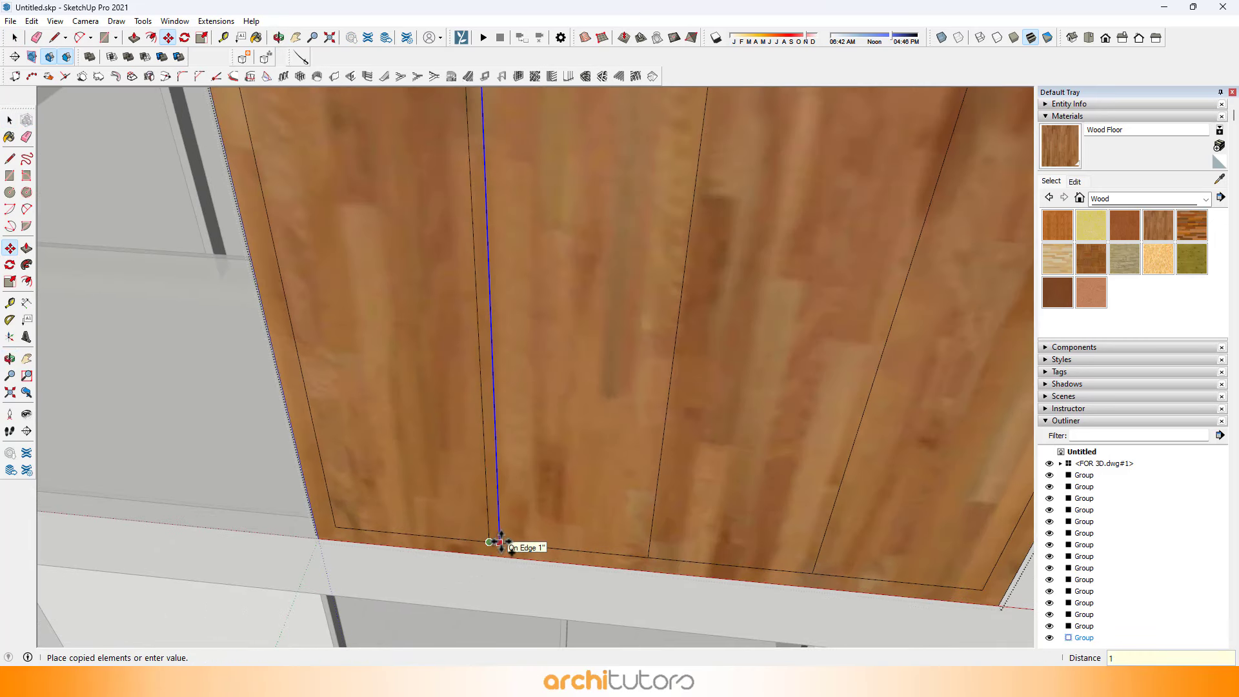
pyautogui.scroll(2, 500, 543)
# Copy the narrow strip onto the second and third vertical division lines.
pyautogui.press('space')
pyautogui.doubleClick(495, 539)
pyautogui.press('m')
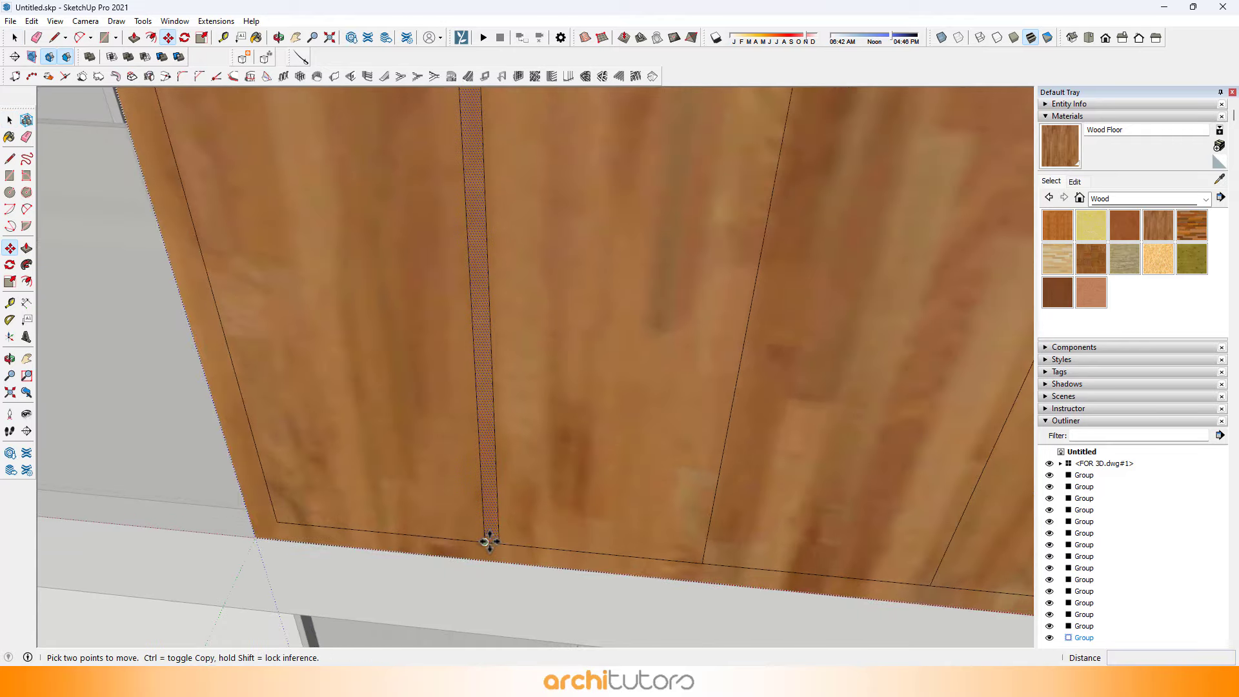
pyautogui.press('ctrl')
pyautogui.click(485, 542)
pyautogui.scroll(-3, 464, 476)
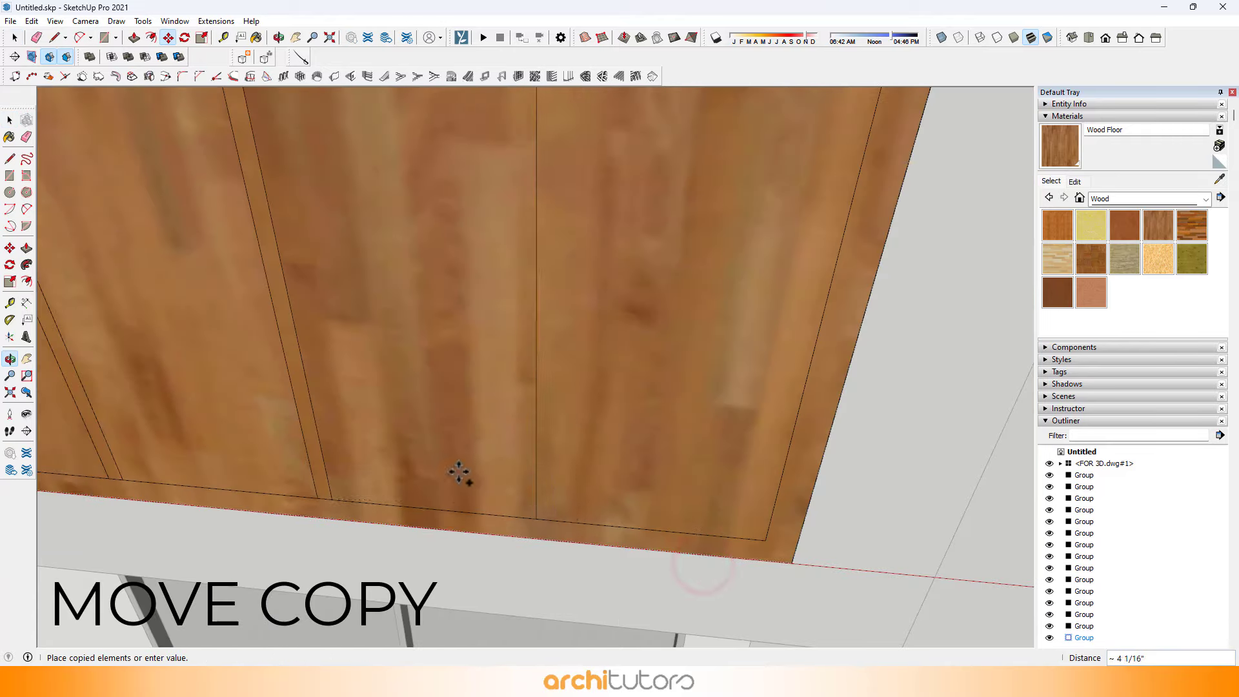
pyautogui.click(539, 514)
# Delete the four wide wooden faces between the strips, leaving only the outer frame and vertical bars.
pyautogui.moveTo(539, 514); pyautogui.dragTo(620, 465, button='middle')
pyautogui.scroll(-3, 620, 465)
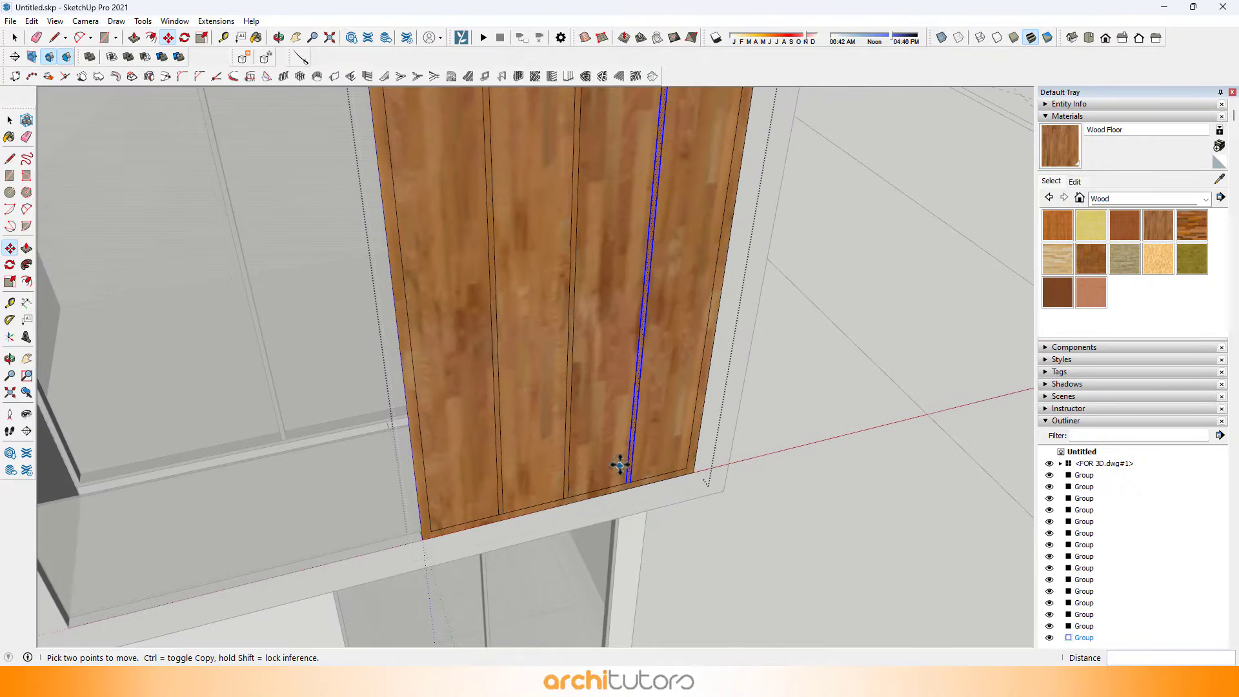
pyautogui.press('space')
pyautogui.click(596, 424)
pyautogui.press('Delete')
pyautogui.click(681, 407)
pyautogui.press('Delete')
pyautogui.click(521, 442)
pyautogui.press('Delete')
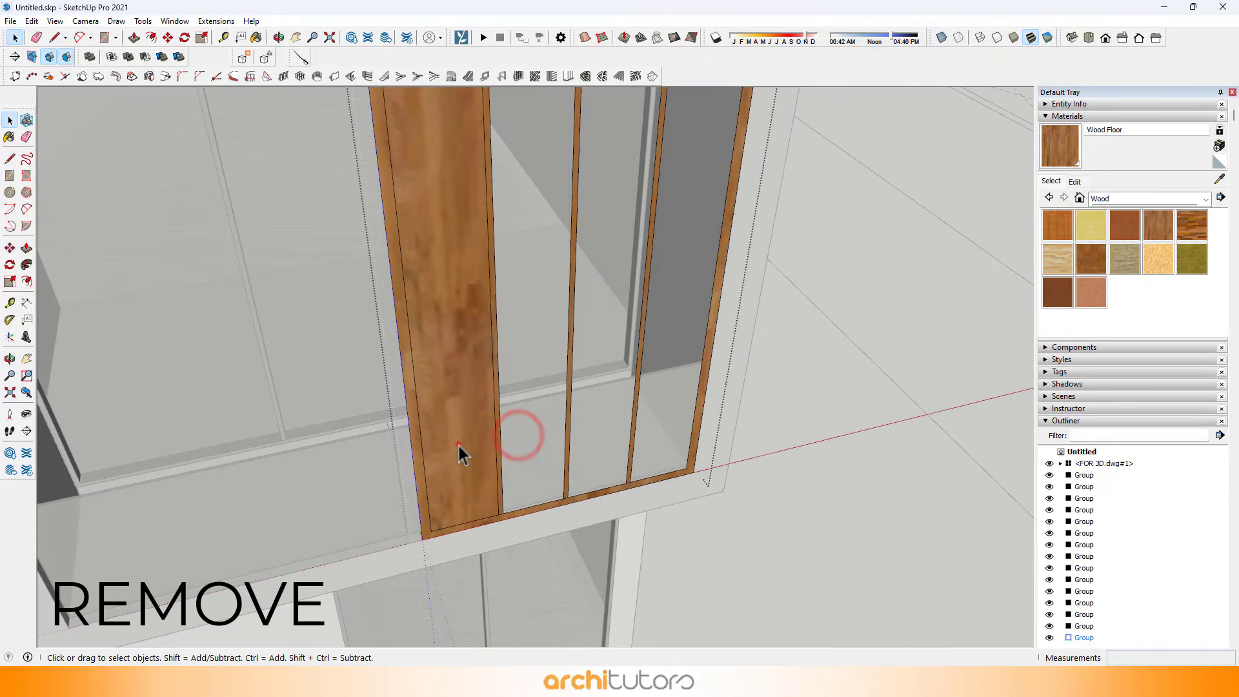
pyautogui.click(462, 451)
pyautogui.press('Delete')
# Push/Pull the wooden outer frame to a depth of 6 inches.
pyautogui.moveTo(462, 451); pyautogui.dragTo(533, 524, button='middle')
pyautogui.press('p')
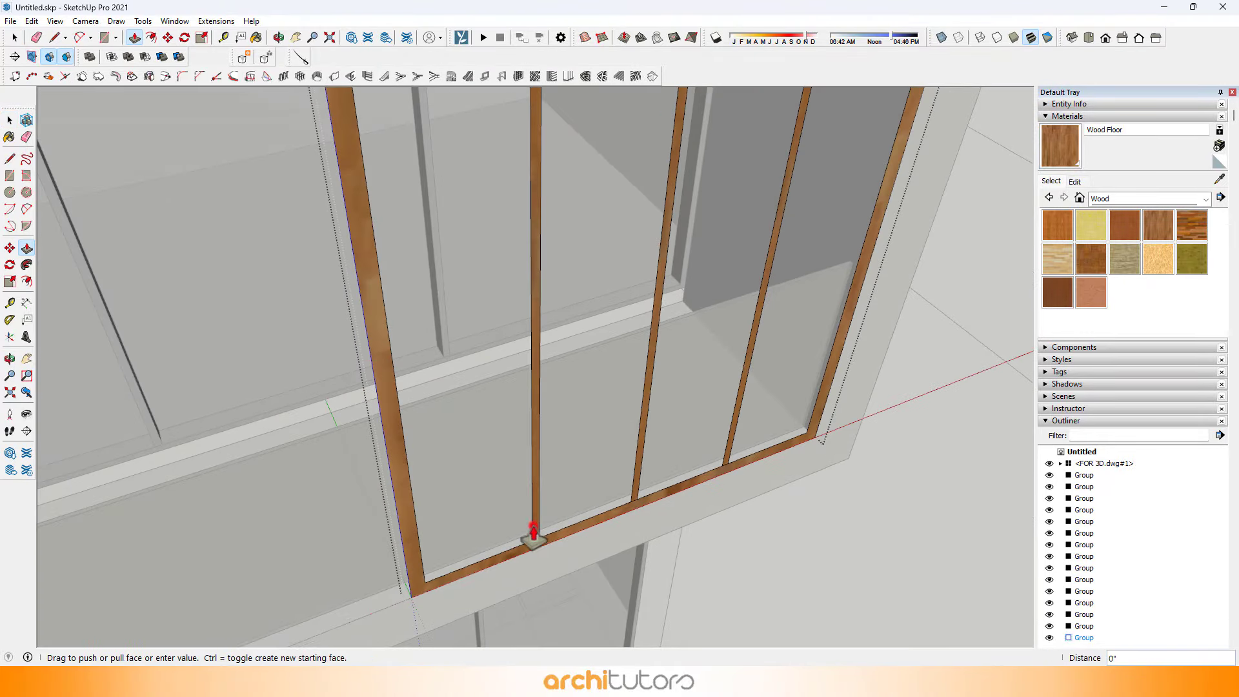
pyautogui.click(420, 547)
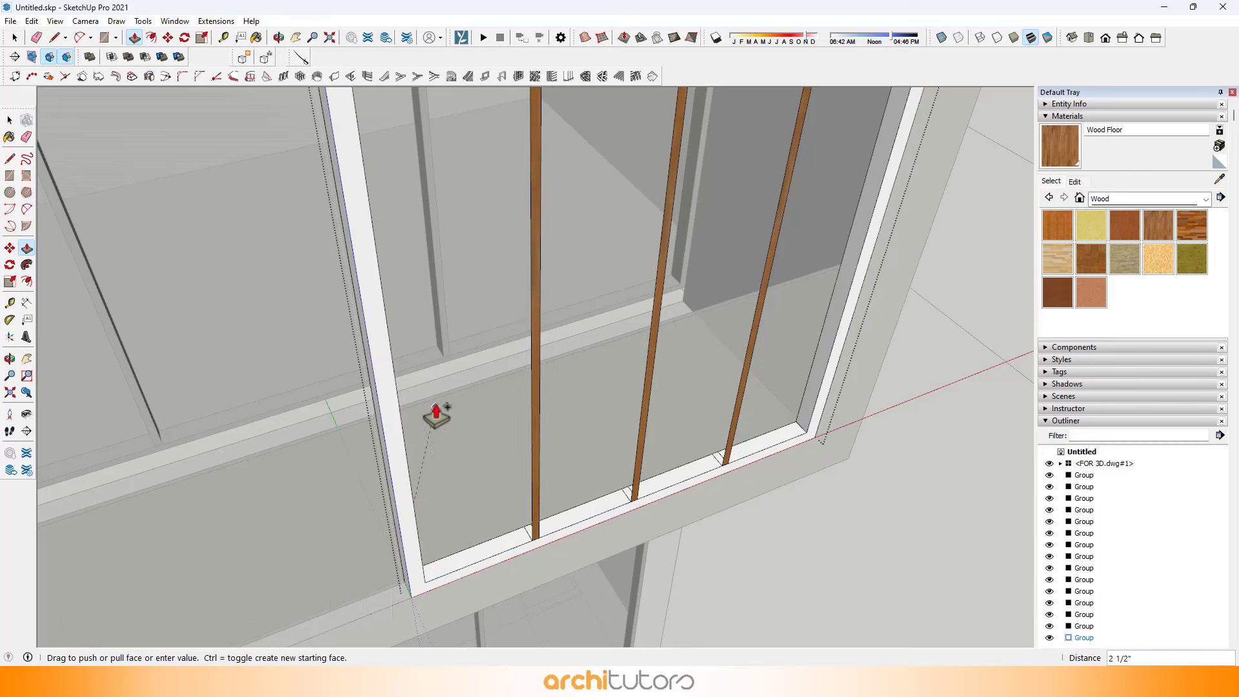
pyautogui.write('6')
pyautogui.press('Return')
# Push/Pull the three vertical wooden bars to a depth of 6 inches and leave the group.
pyautogui.scroll(3, 537, 513)
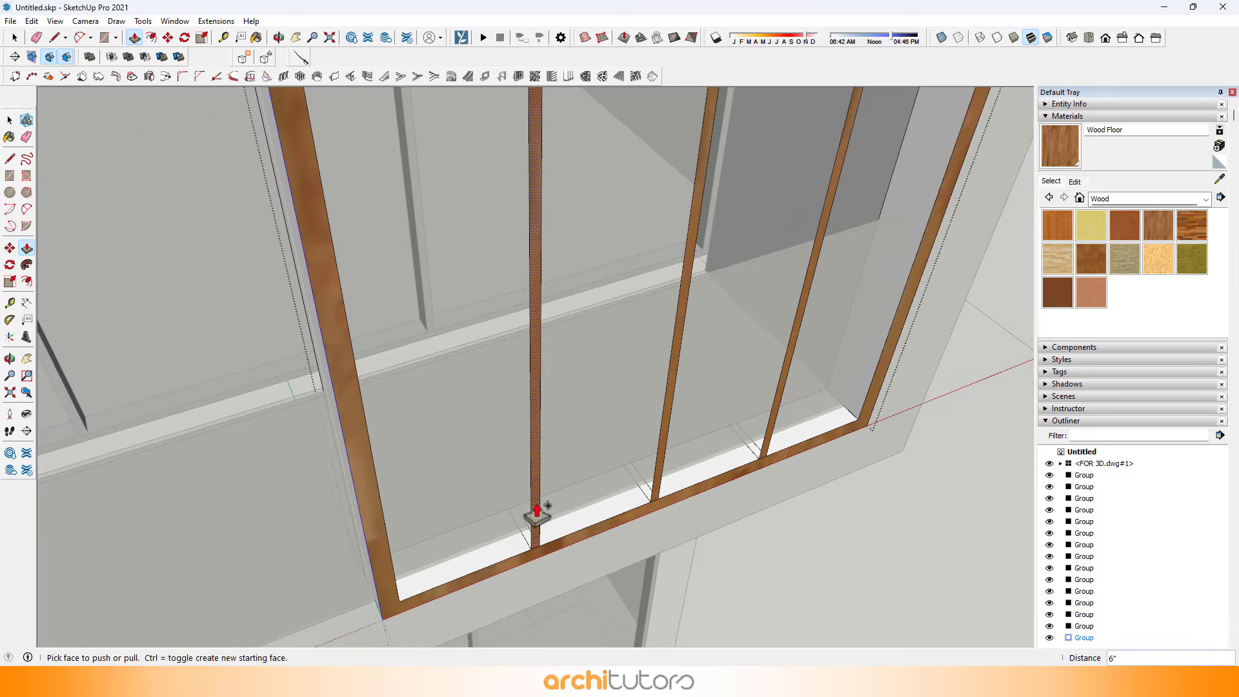
pyautogui.click(536, 516)
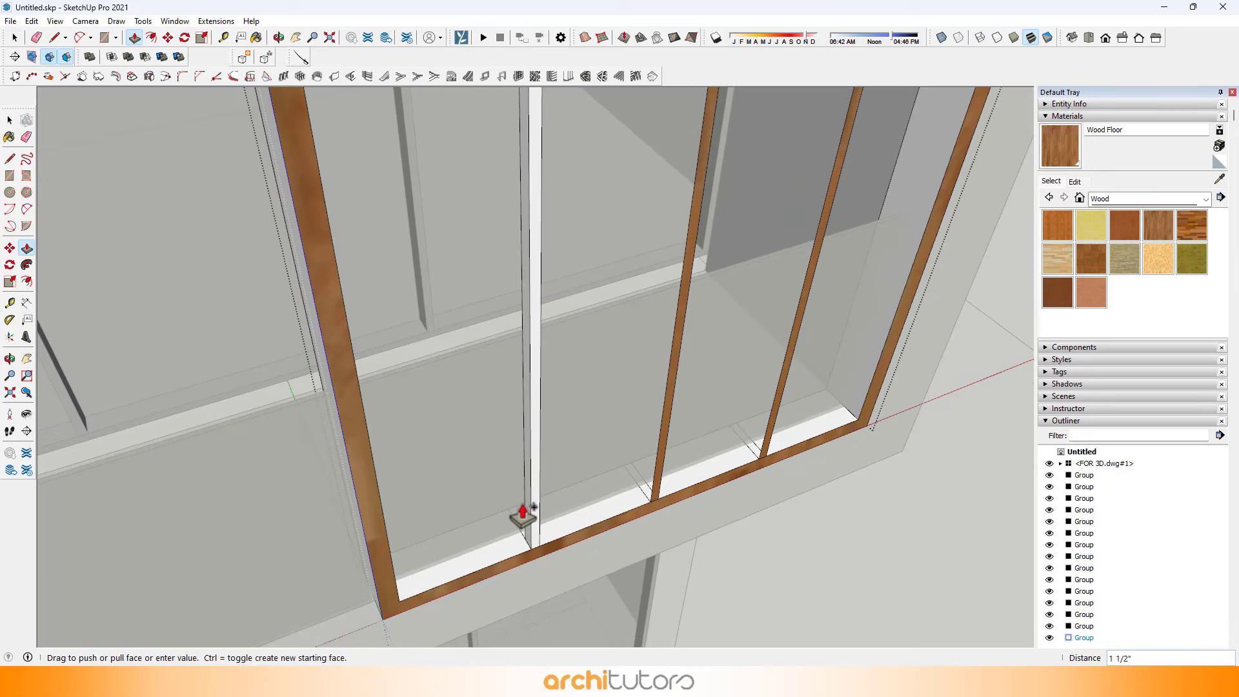
pyautogui.write('6')
pyautogui.press('Return')
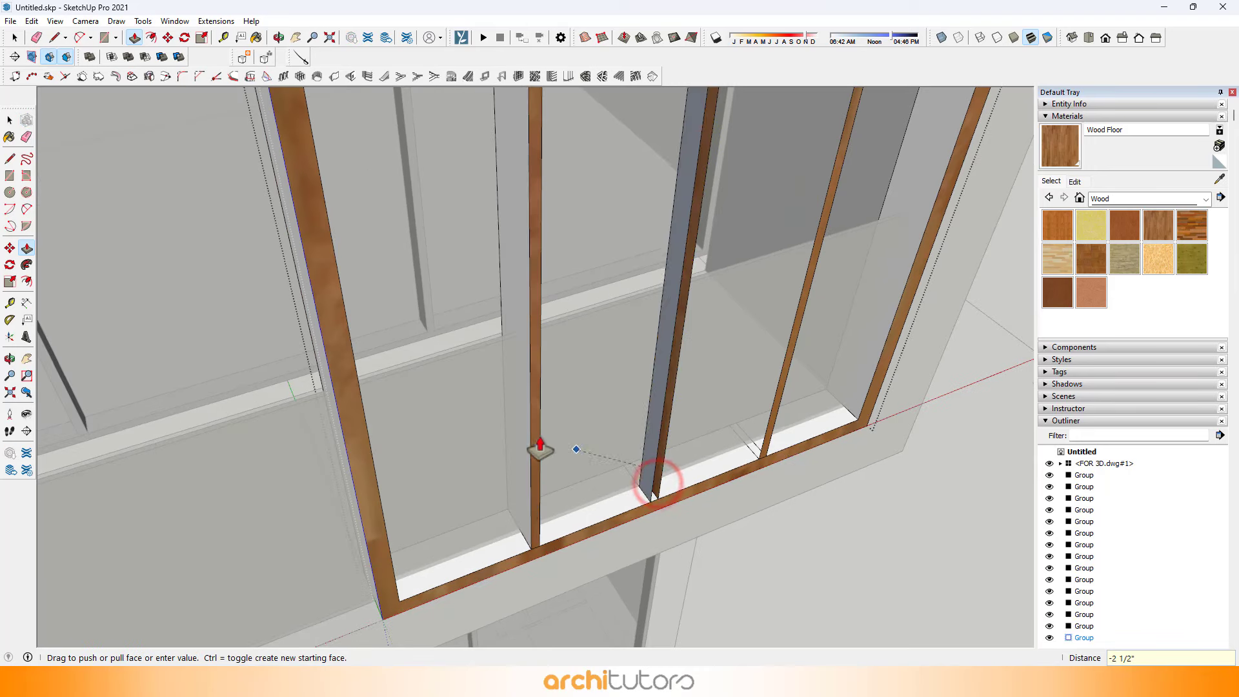
pyautogui.write('-6')
pyautogui.press('Return')
pyautogui.moveTo(470, 254); pyautogui.dragTo(749, 349, button='middle')
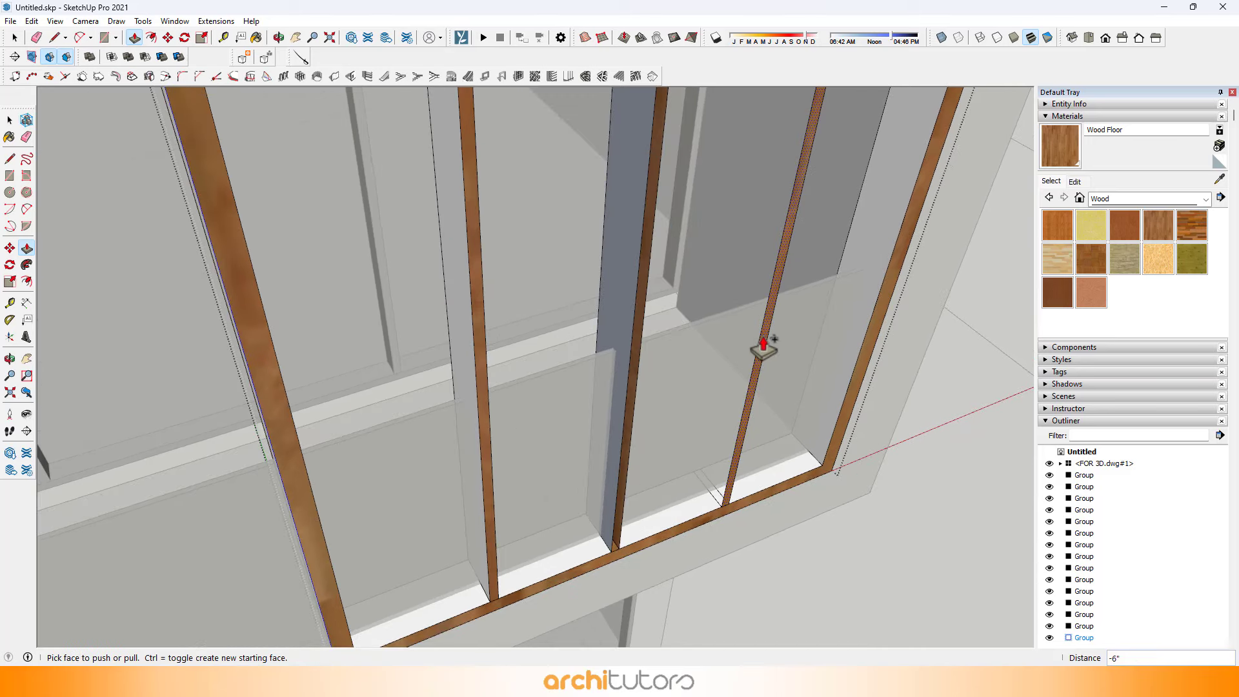
pyautogui.click(763, 348)
pyautogui.write('6')
pyautogui.press('Return')
pyautogui.press('space')
pyautogui.scroll(-4, 615, 323)
pyautogui.press('Escape')
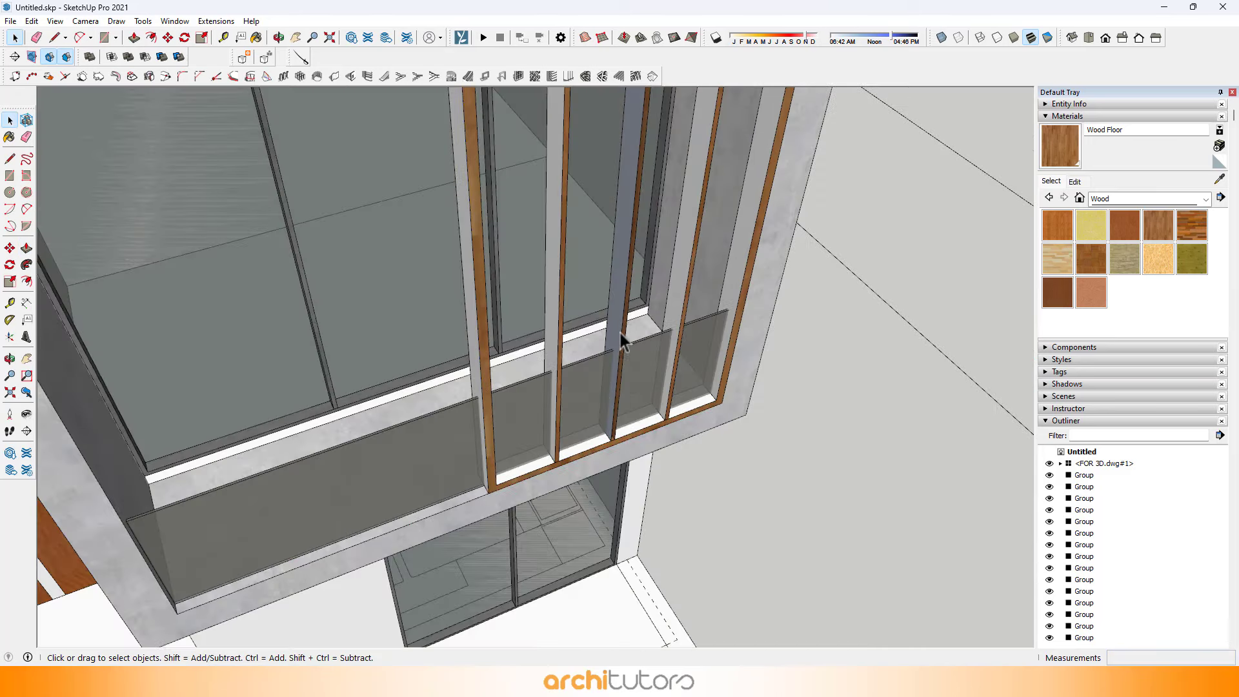
# Paint the unpainted sides of the wooden frame and its vertical bars with the Wood Floor material.
pyautogui.scroll(3, 615, 319)
pyautogui.press('b')
pyautogui.click(616, 319)
pyautogui.scroll(-4, 646, 418)
pyautogui.moveTo(647, 418)
pyautogui.mouseDown(button='middle')
pyautogui.moveTo(642, 450)
pyautogui.moveTo(529, 276)
pyautogui.mouseUp(button='middle')
pyautogui.scroll(-2, 599, 337)
pyautogui.moveTo(598, 337)
pyautogui.mouseDown(button='middle')
pyautogui.moveTo(572, 335)
pyautogui.moveTo(545, 251)
pyautogui.mouseUp(button='middle')
pyautogui.scroll(-2, 545, 252)
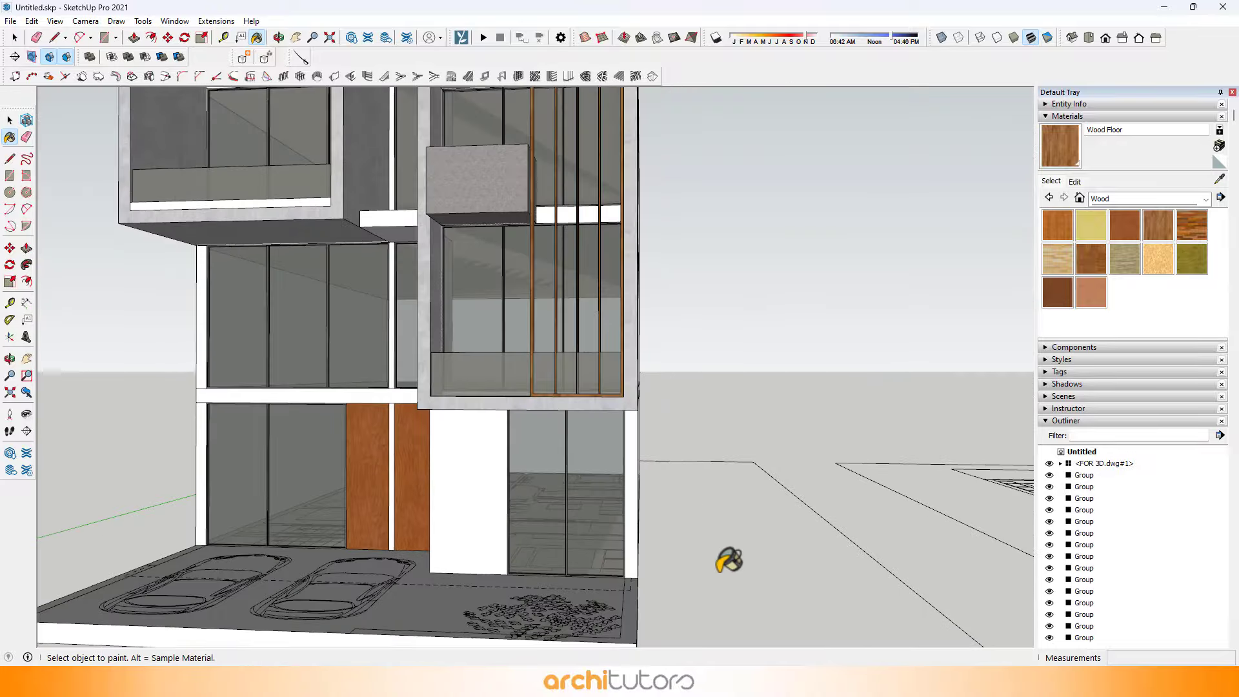
pyautogui.scroll(-2, 645, 420)
pyautogui.moveTo(645, 421)
pyautogui.mouseDown(button='middle')
pyautogui.moveTo(627, 395)
pyautogui.moveTo(685, 374)
pyautogui.mouseUp(button='middle')
pyautogui.press('space')
pyautogui.click(711, 366)
pyautogui.moveTo(582, 303)
pyautogui.mouseDown(button='middle')
pyautogui.moveTo(526, 325)
pyautogui.moveTo(572, 292)
pyautogui.mouseUp(button='middle')
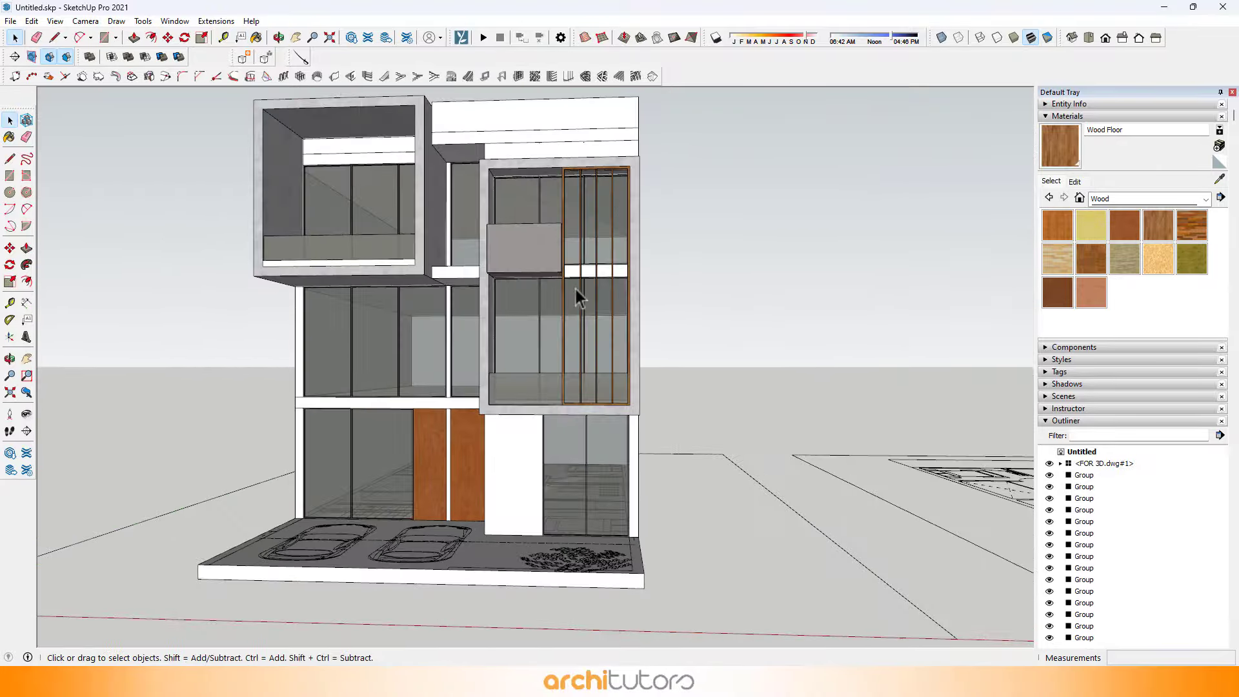
# Raise the brightness of the Wood Floor material to a lighter orange tone.
pyautogui.scroll(5, 576, 289)
pyautogui.click(1074, 181)
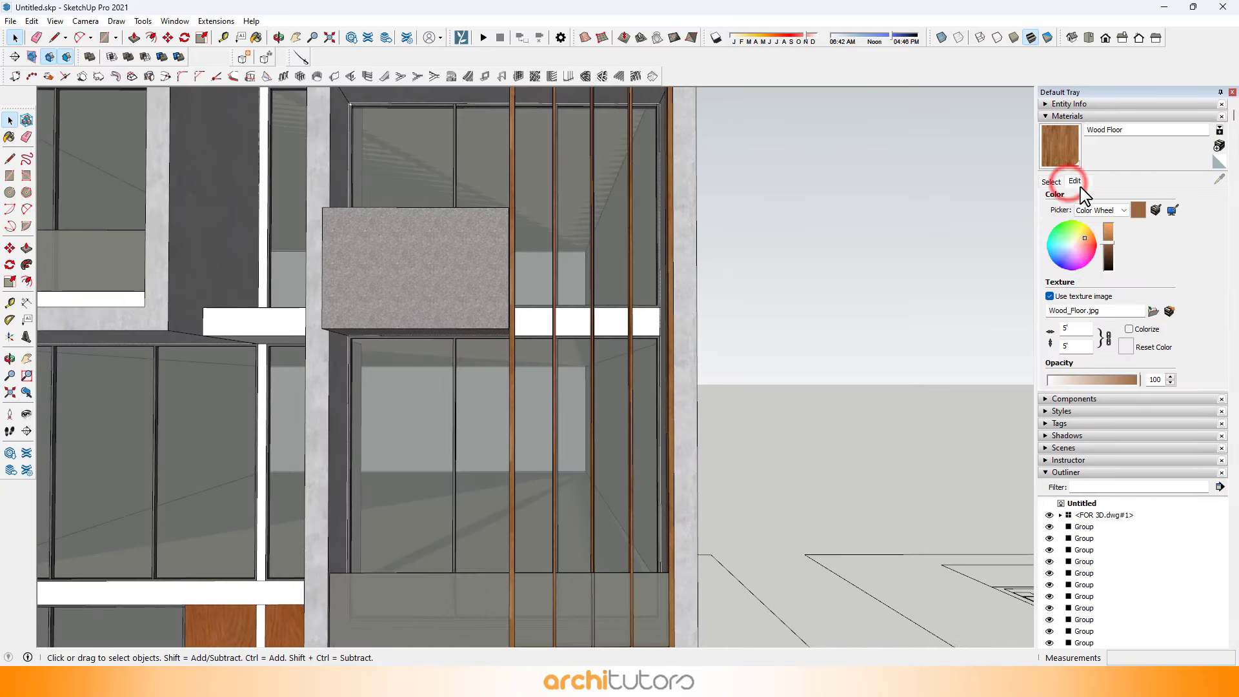
pyautogui.moveTo(1109, 244); pyautogui.dragTo(1108, 225)
pyautogui.scroll(-5, 753, 358)
pyautogui.scroll(-3, 754, 358)
pyautogui.moveTo(719, 299); pyautogui.dragTo(703, 355, button='middle')
pyautogui.scroll(4, 671, 426)
pyautogui.moveTo(672, 426); pyautogui.dragTo(636, 572, button='middle')
pyautogui.scroll(6, 686, 482)
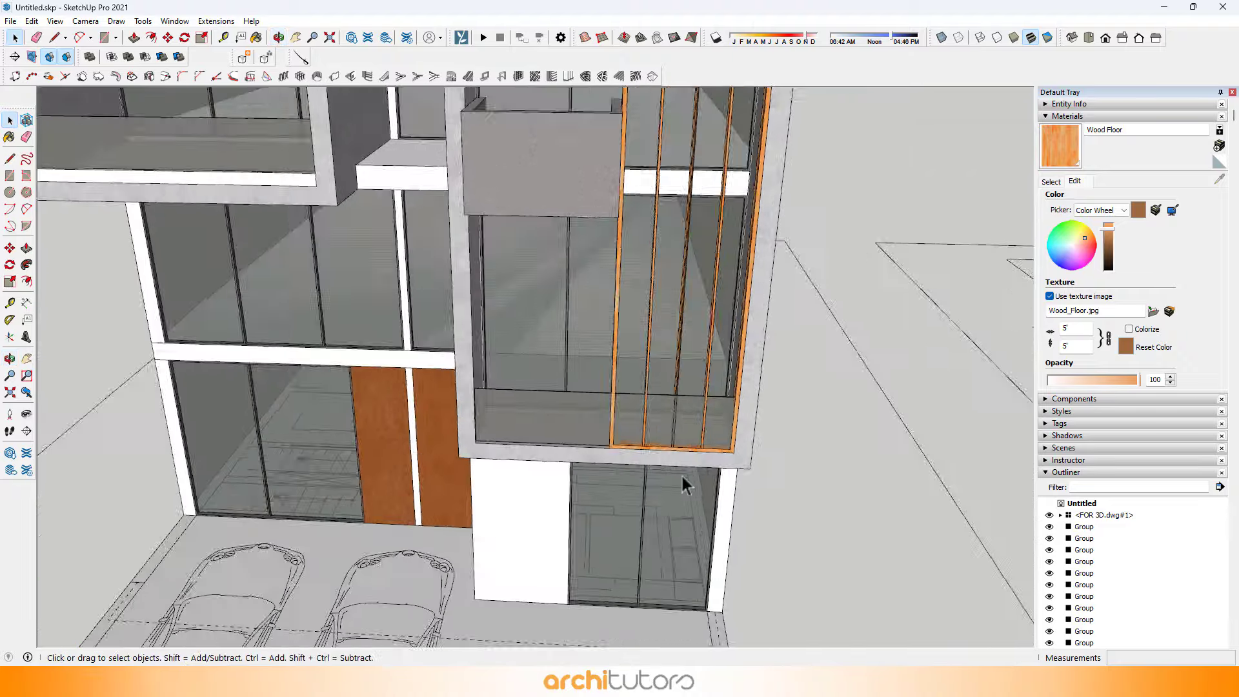
# Close the missing front face of the middle wooden bar by drawing a line across its lower end.
pyautogui.moveTo(680, 432); pyautogui.dragTo(688, 266, button='middle')
pyautogui.scroll(1, 690, 251)
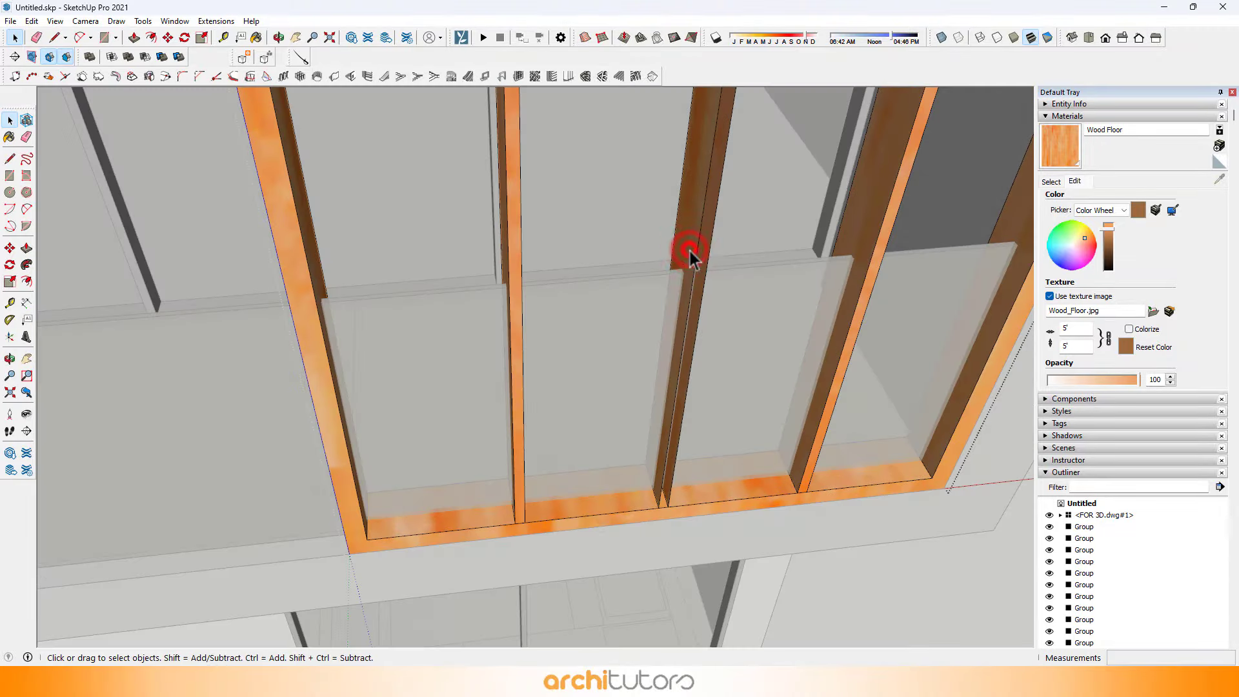
pyautogui.scroll(3, 671, 464)
pyautogui.moveTo(667, 458); pyautogui.dragTo(590, 547, button='middle')
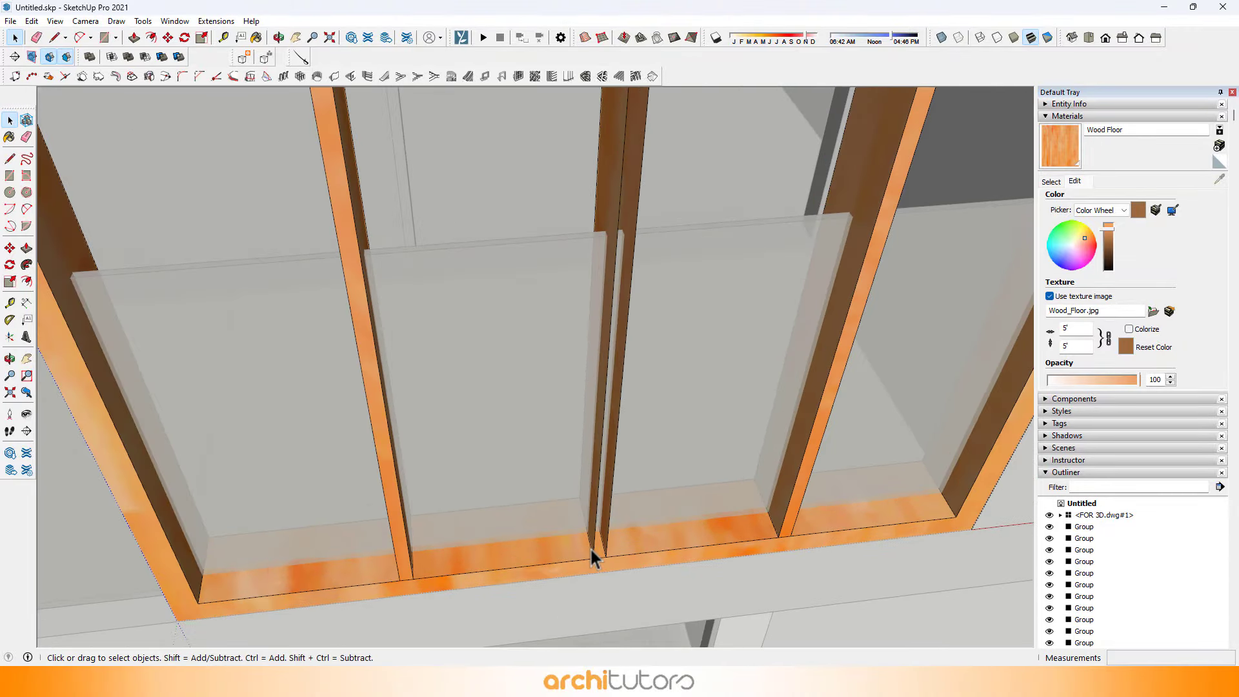
pyautogui.scroll(3, 605, 561)
pyautogui.press('l')
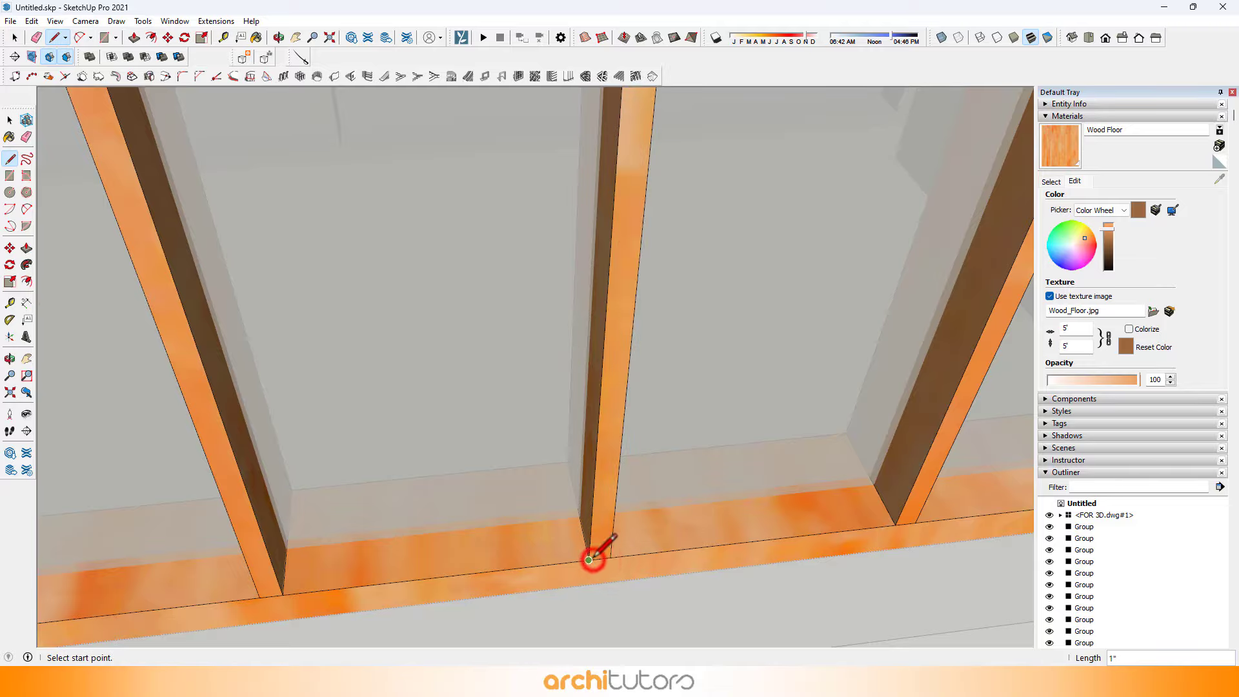
pyautogui.scroll(-10, 612, 558)
pyautogui.press('space')
pyautogui.scroll(-8, 559, 478)
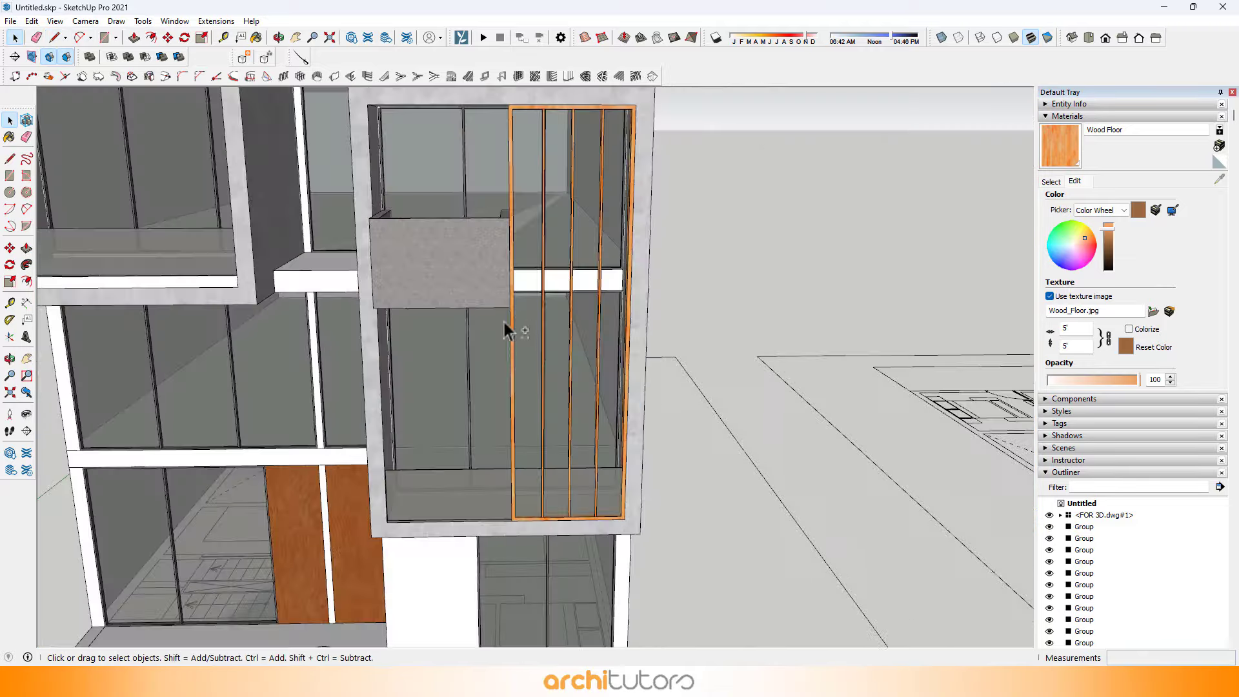
# Draw a rectangle of about 17' 6" by 6' 4 1/2" projecting from the first-floor slab edge above the wooden doors.
pyautogui.moveTo(613, 284); pyautogui.dragTo(714, 483, button='middle')
pyautogui.scroll(5, 399, 435)
pyautogui.scroll(4, 398, 435)
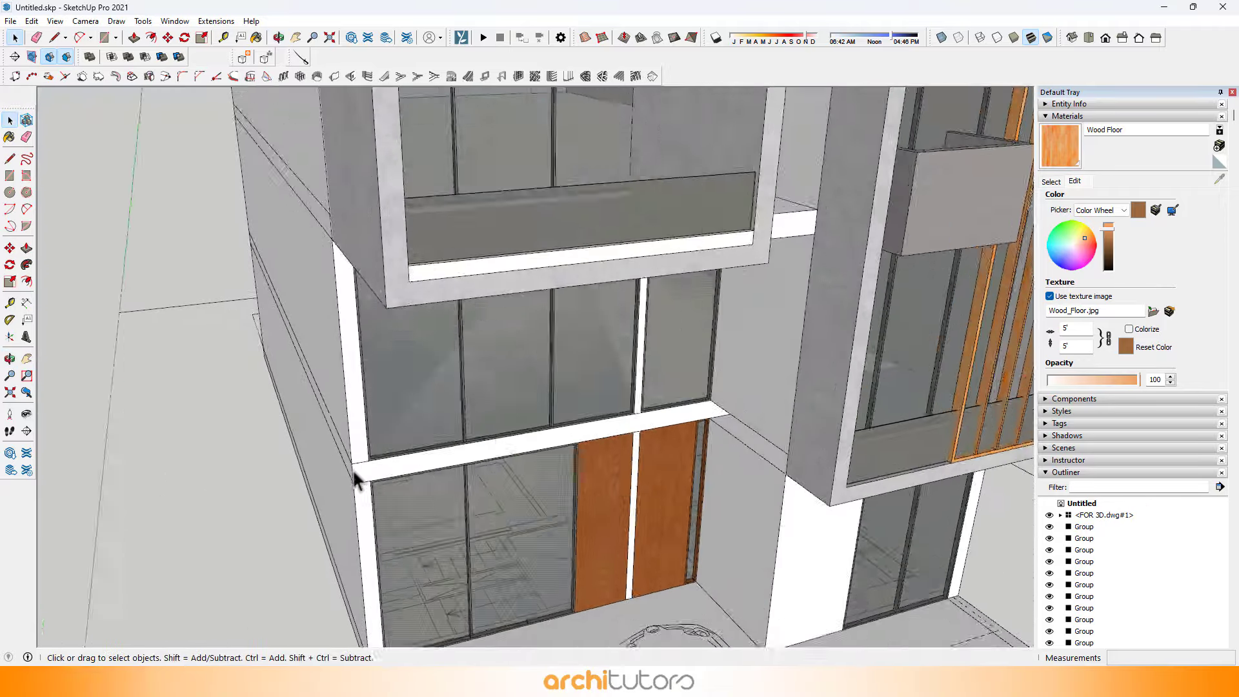
pyautogui.press('r')
pyautogui.click(372, 450)
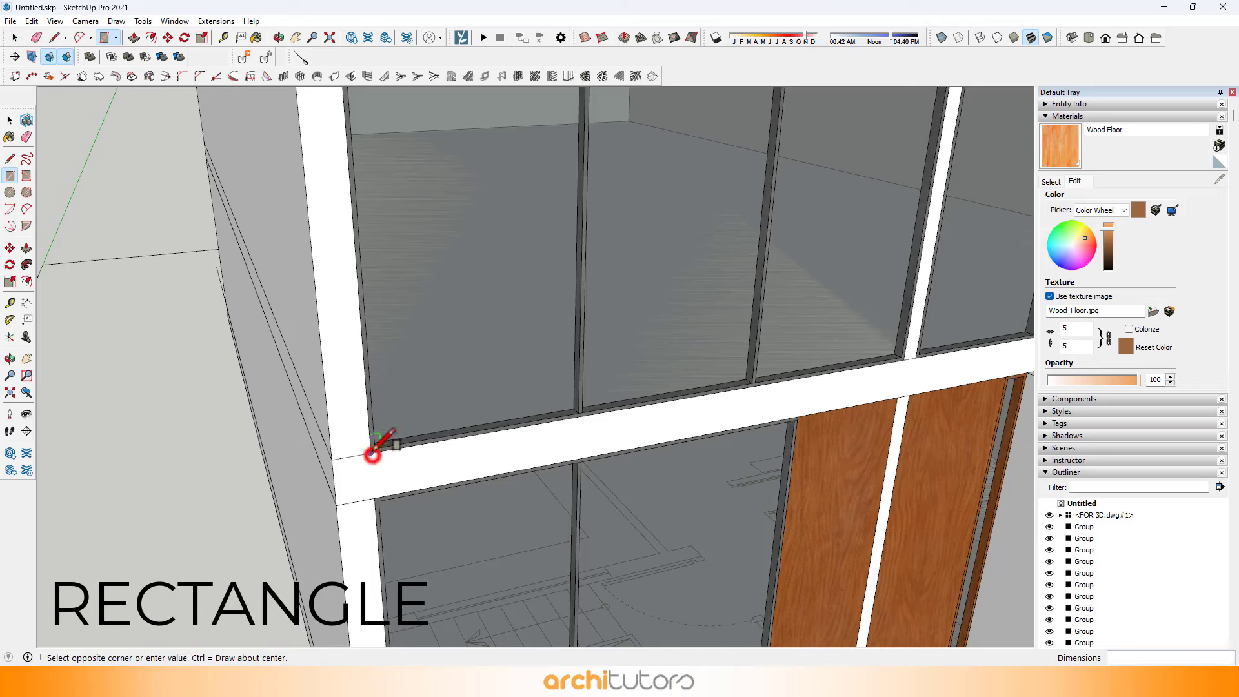
pyautogui.scroll(-3, 818, 381)
pyautogui.scroll(2, 827, 400)
pyautogui.click(887, 407)
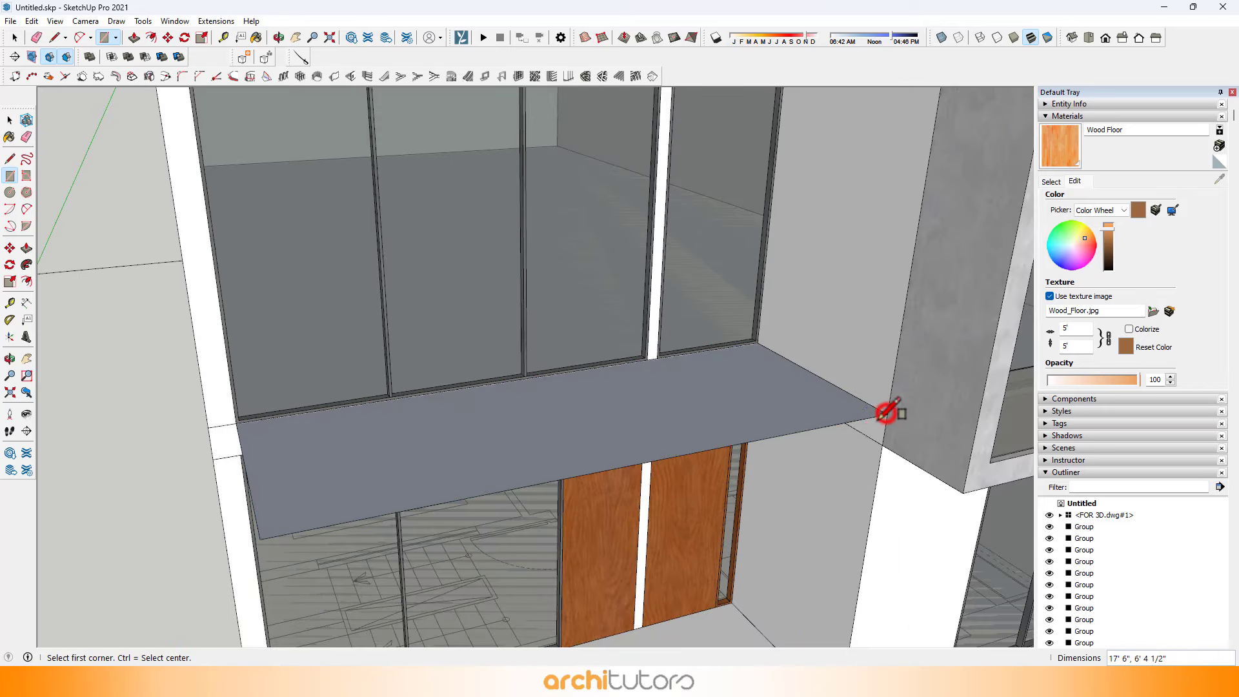
# Push/Pull the projecting rectangle to match the thickness of the adjoining floor slab edge.
pyautogui.moveTo(885, 409); pyautogui.dragTo(838, 362, button='middle')
pyautogui.press('p')
pyautogui.click(823, 413)
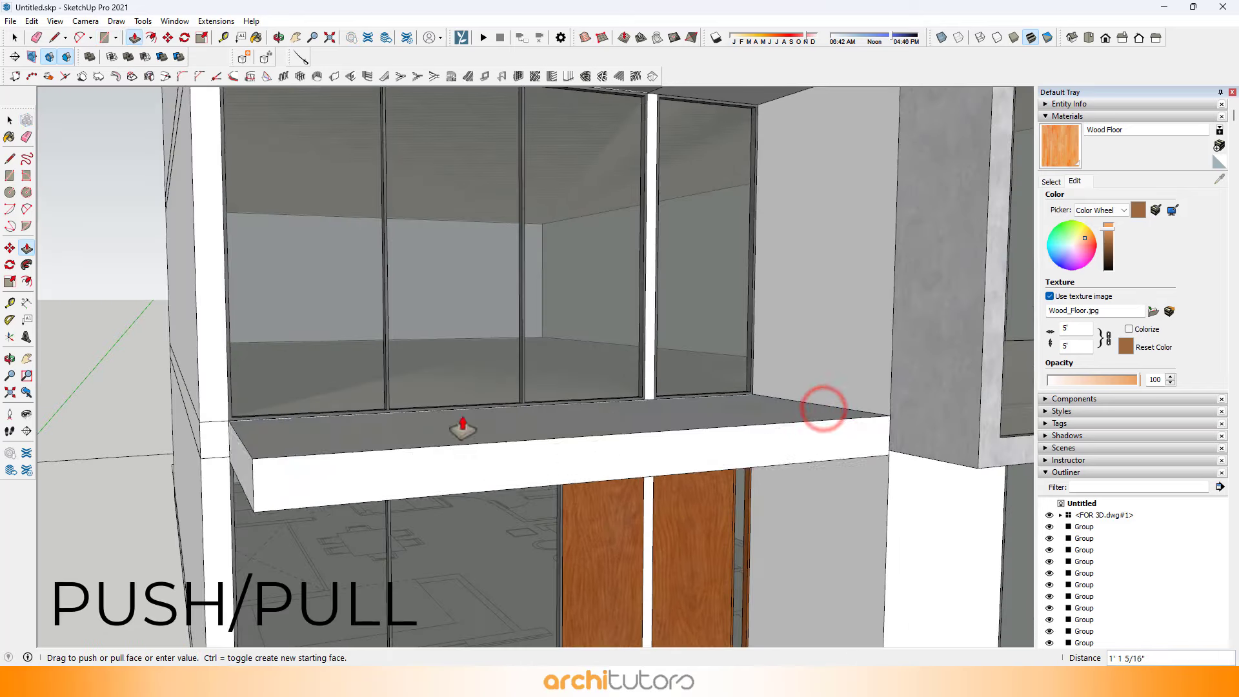
pyautogui.click(217, 465)
# Make the whole projecting slab above the entrance a group and deselect it.
pyautogui.press('space')
pyautogui.tripleClick(284, 444)
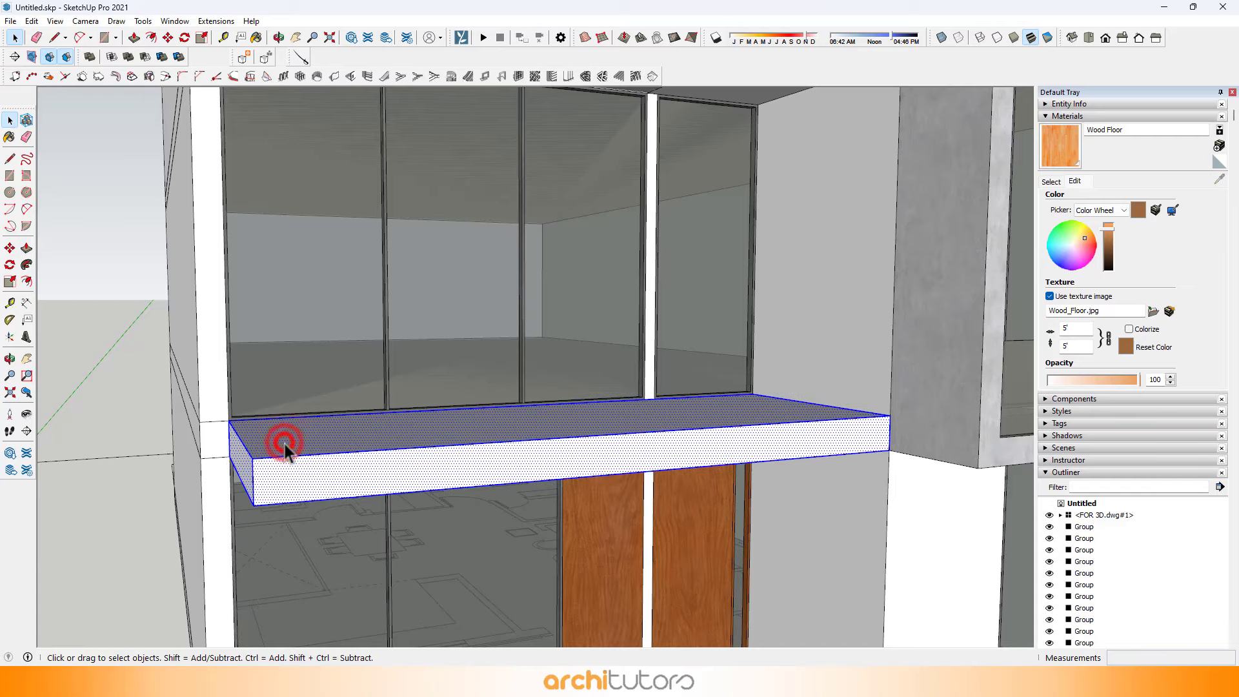
pyautogui.rightClick(284, 444)
pyautogui.click(331, 556)
pyautogui.scroll(-10, 427, 427)
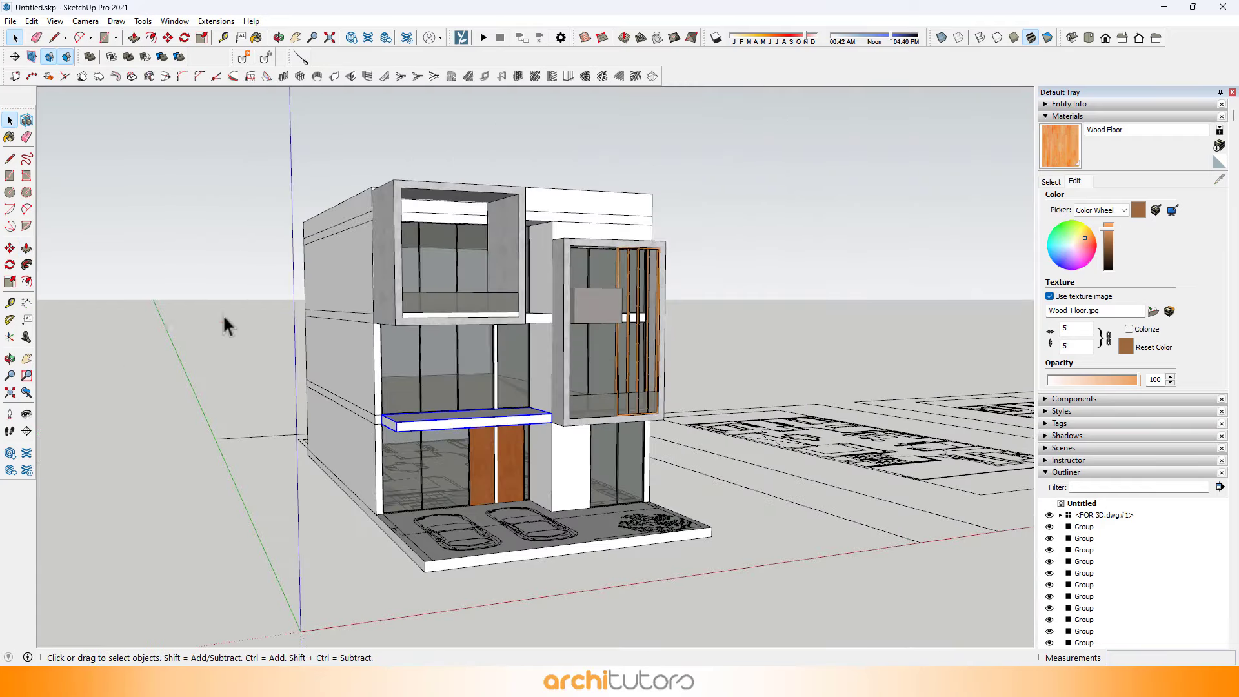
pyautogui.moveTo(341, 354); pyautogui.dragTo(447, 395, button='middle')
pyautogui.click(1134, 531)
pyautogui.scroll(-2, 516, 352)
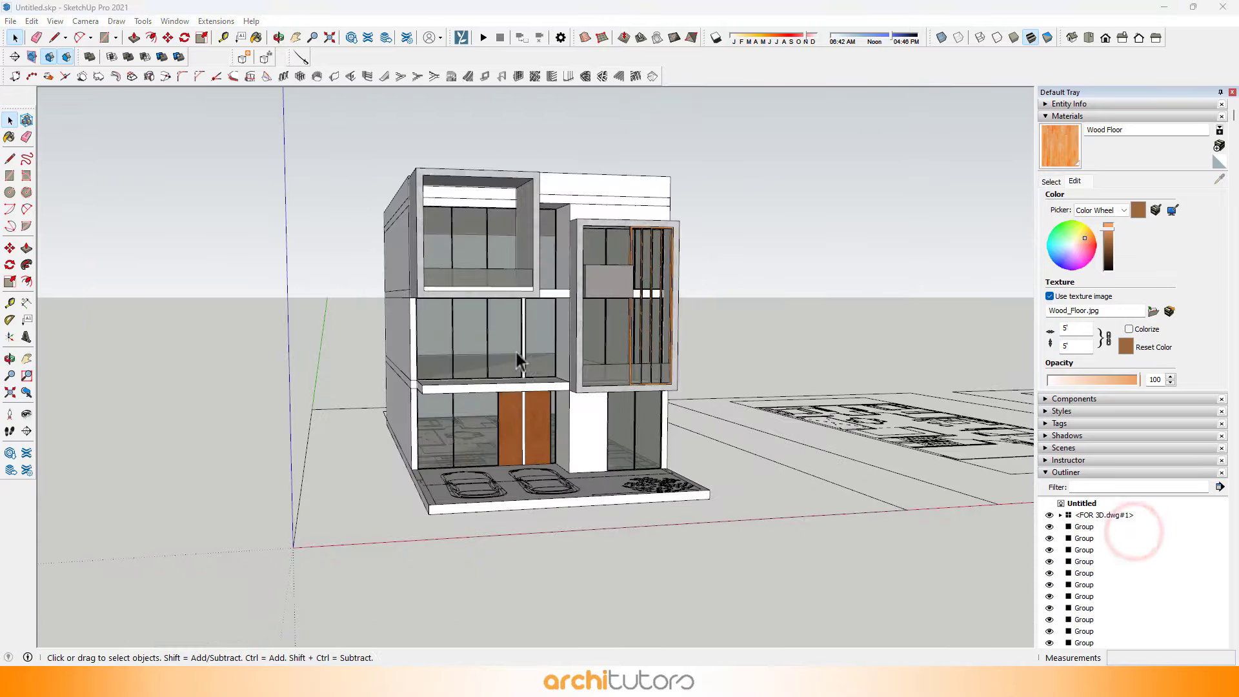
# Make the long narrow box at the front edge of the projecting slab a group.
pyautogui.moveTo(516, 353); pyautogui.dragTo(539, 397, button='middle')
pyautogui.scroll(3, 551, 426)
pyautogui.scroll(2, 394, 419)
pyautogui.scroll(-2, 539, 398)
pyautogui.keyDown('shift'); pyautogui.moveTo(567, 336); pyautogui.dragTo(550, 404, button='middle'); pyautogui.keyUp('shift')
pyautogui.moveTo(566, 359); pyautogui.dragTo(553, 265, button='middle')
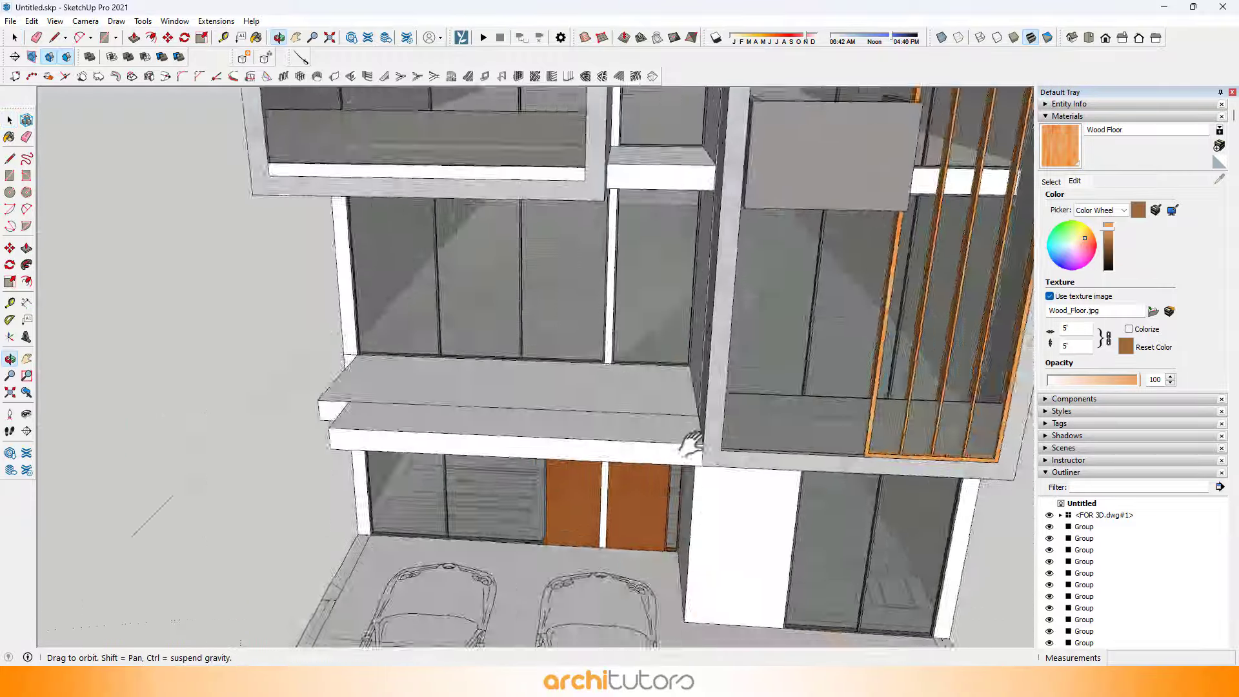
pyautogui.moveTo(691, 444); pyautogui.dragTo(729, 520, button='middle')
pyautogui.press('space')
pyautogui.scroll(4, 668, 442)
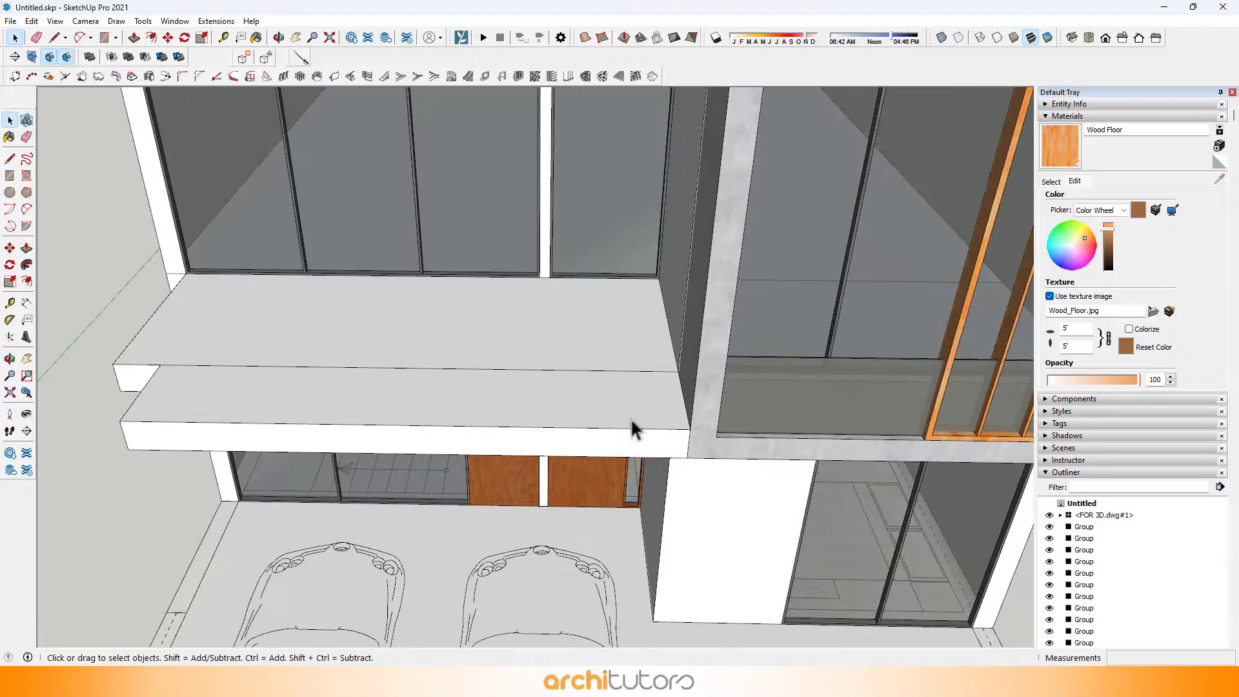
pyautogui.doubleClick(628, 400)
pyautogui.moveTo(797, 458); pyautogui.dragTo(629, 411, button='middle')
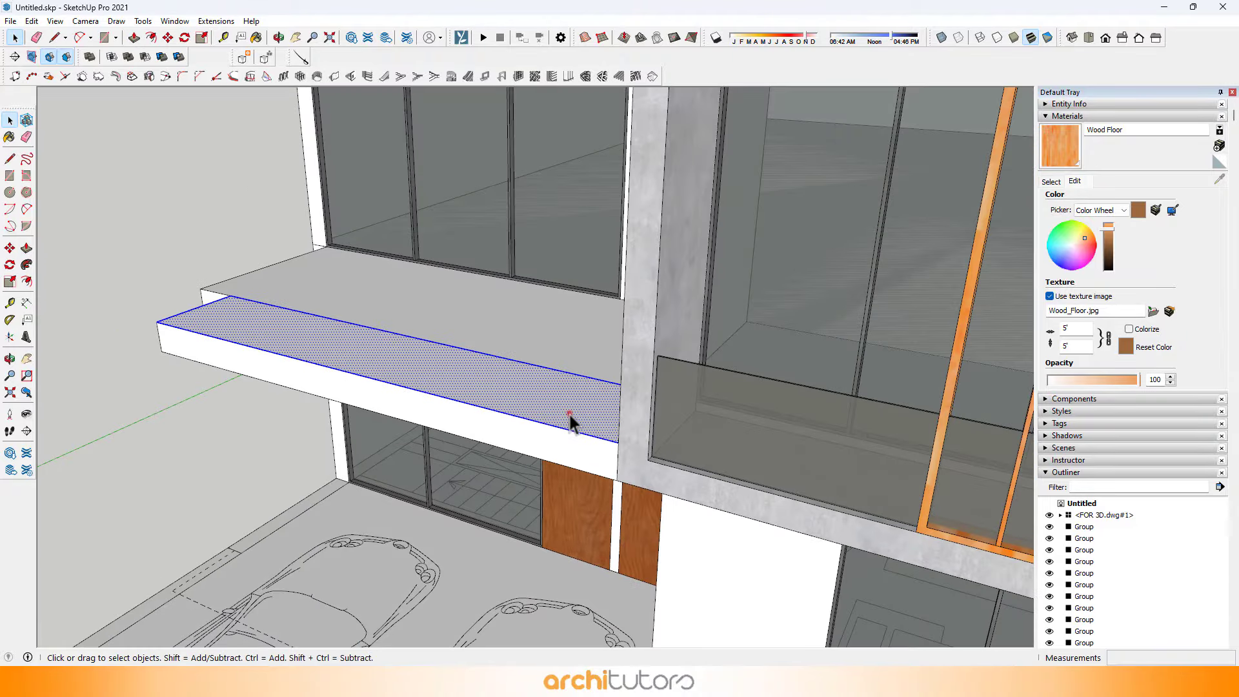
pyautogui.tripleClick(569, 413)
pyautogui.rightClick(569, 413)
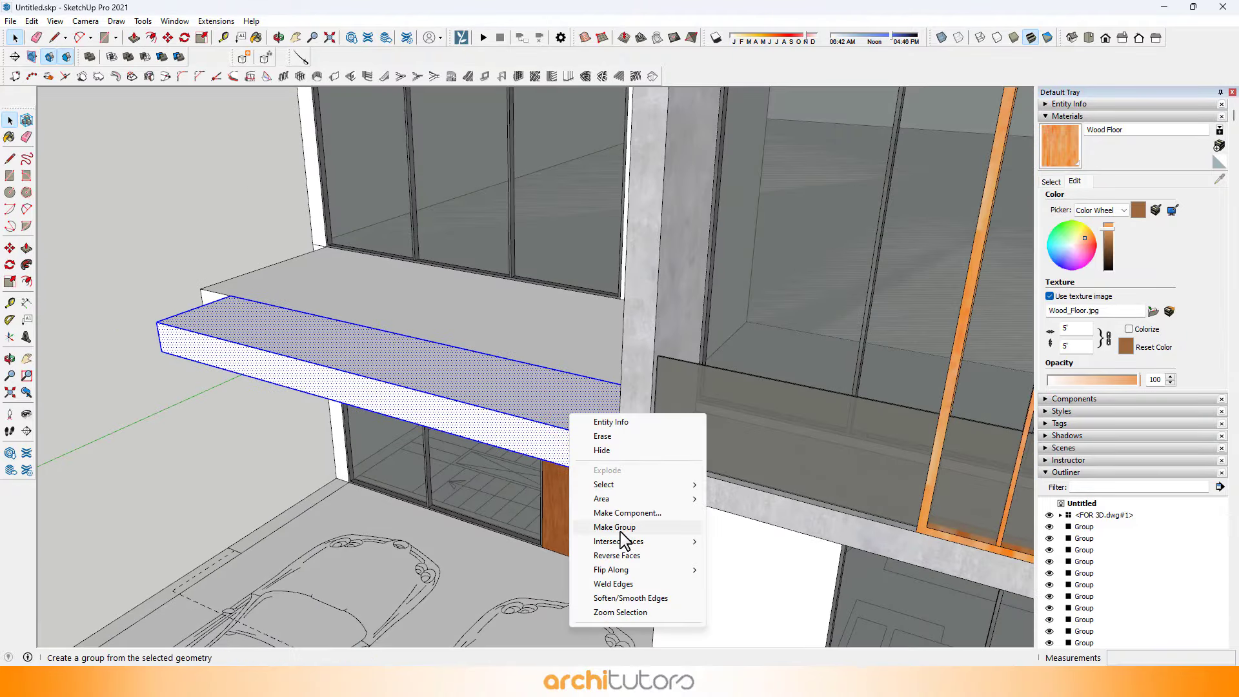
pyautogui.click(614, 527)
# Push/Pull the end face of the front box next to the concrete frame inward by 1 foot.
pyautogui.doubleClick(586, 432)
pyautogui.press('p')
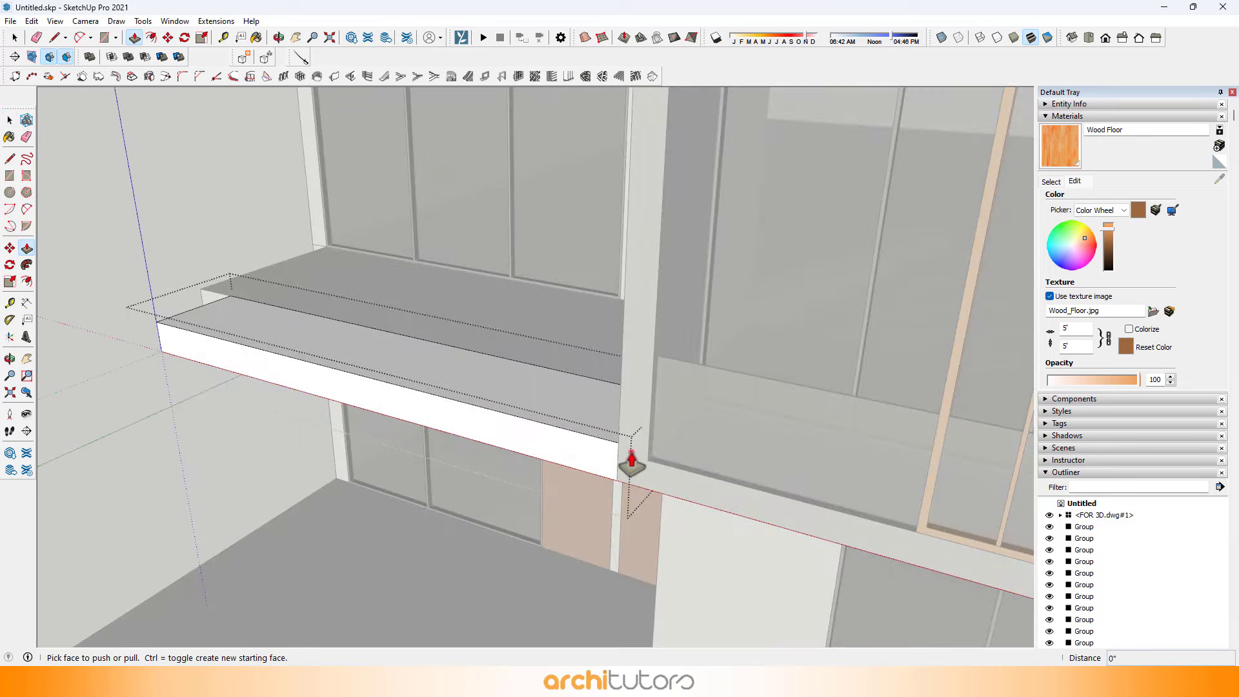
pyautogui.moveTo(630, 455); pyautogui.dragTo(602, 455)
pyautogui.press('Return')
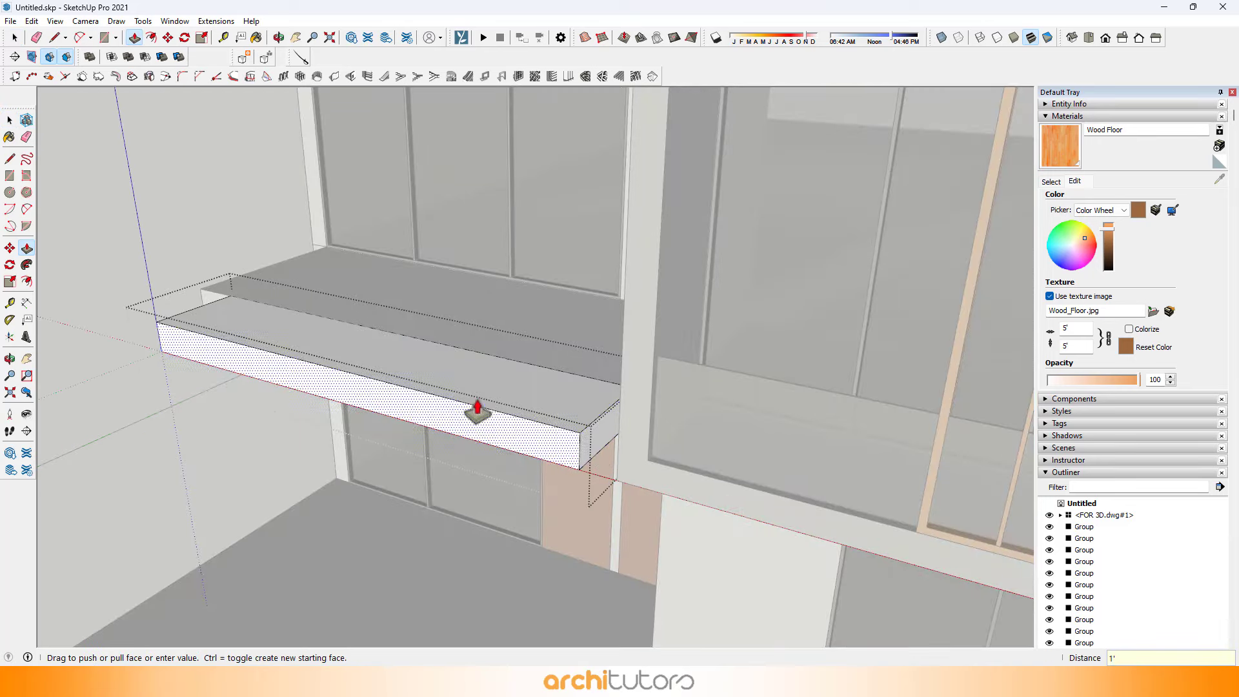
# Push/Pull the top face of the front box upward by 3' 9" with a new starting face.
pyautogui.moveTo(480, 380); pyautogui.dragTo(761, 369, button='middle')
pyautogui.moveTo(544, 371); pyautogui.dragTo(766, 378, button='middle')
pyautogui.scroll(3, 391, 456)
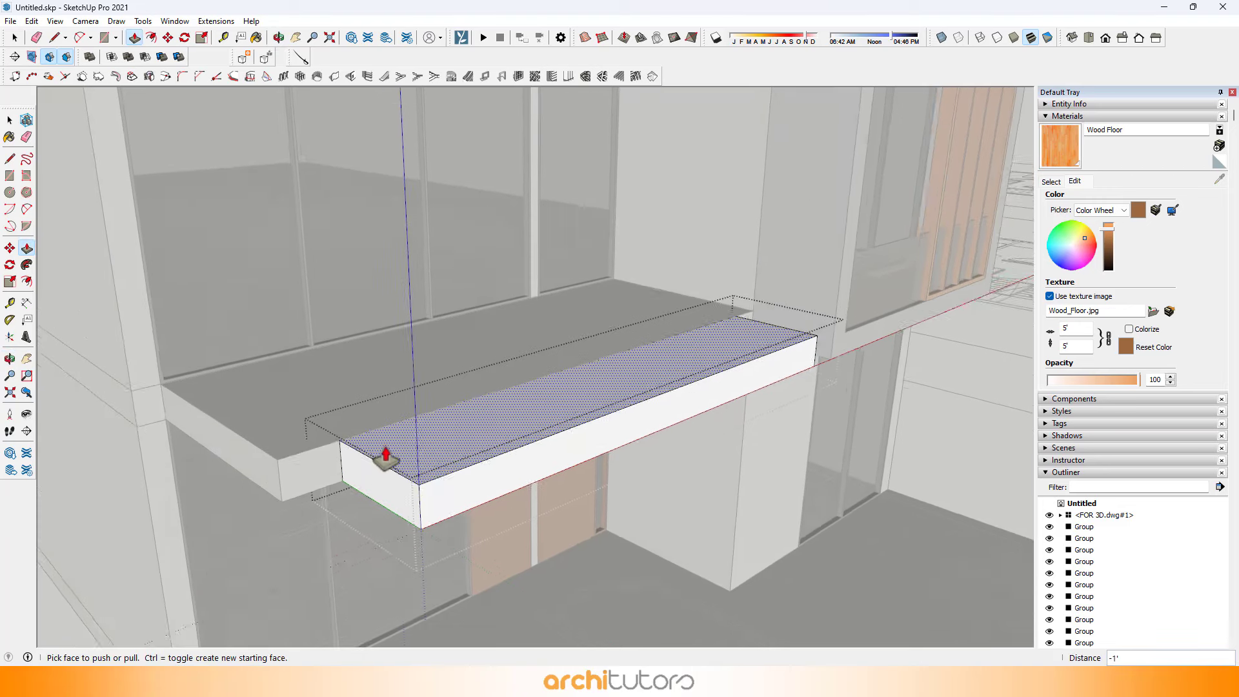
pyautogui.moveTo(407, 469); pyautogui.dragTo(511, 434, button='middle')
pyautogui.click(528, 430)
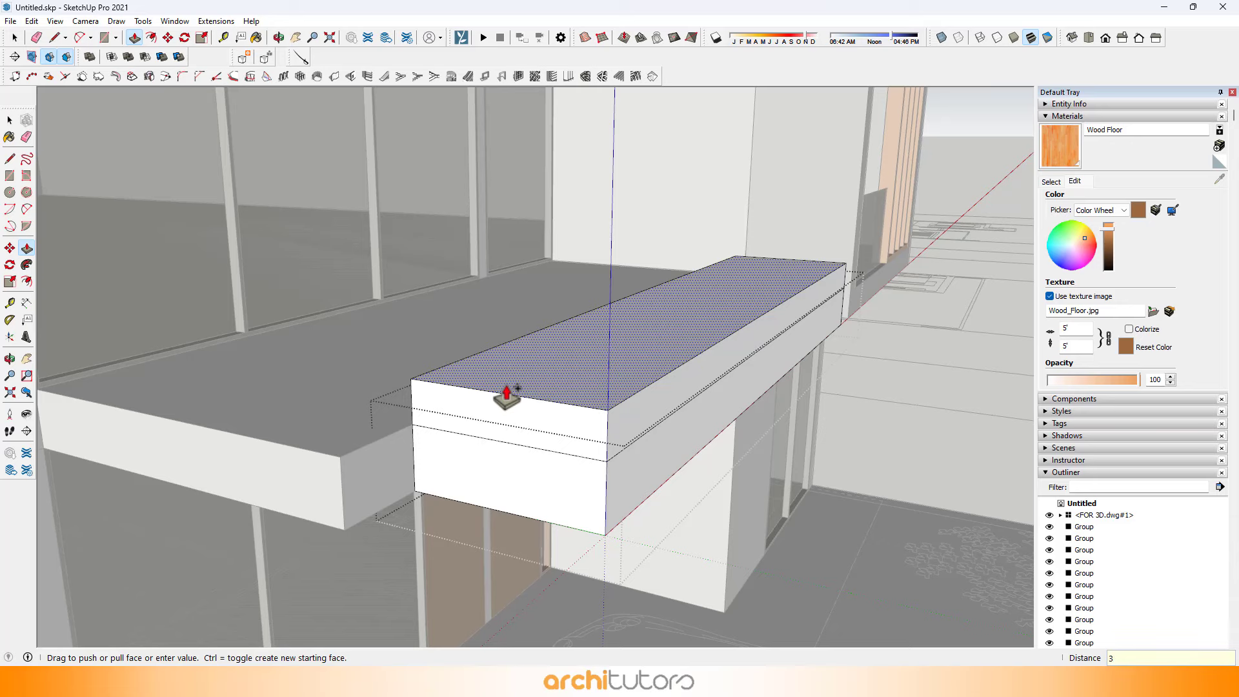
pyautogui.press('Return')
pyautogui.scroll(-3, 550, 362)
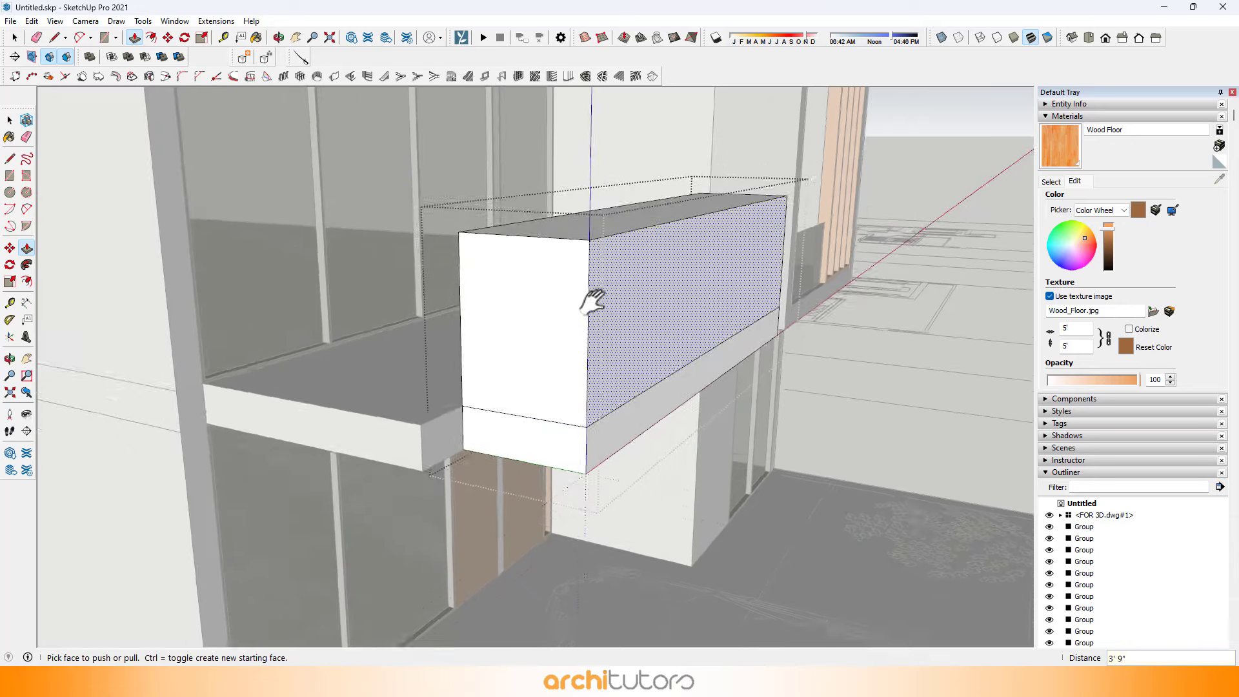
# Offset the top face outline of the raised front box outward to form a narrow rim.
pyautogui.moveTo(590, 302); pyautogui.dragTo(477, 391, button='middle')
pyautogui.keyDown('shift'); pyautogui.moveTo(478, 391); pyautogui.dragTo(566, 410, button='middle'); pyautogui.keyUp('shift')
pyautogui.scroll(2, 467, 406)
pyautogui.scroll(2, 456, 412)
pyautogui.press('f')
pyautogui.click(416, 422)
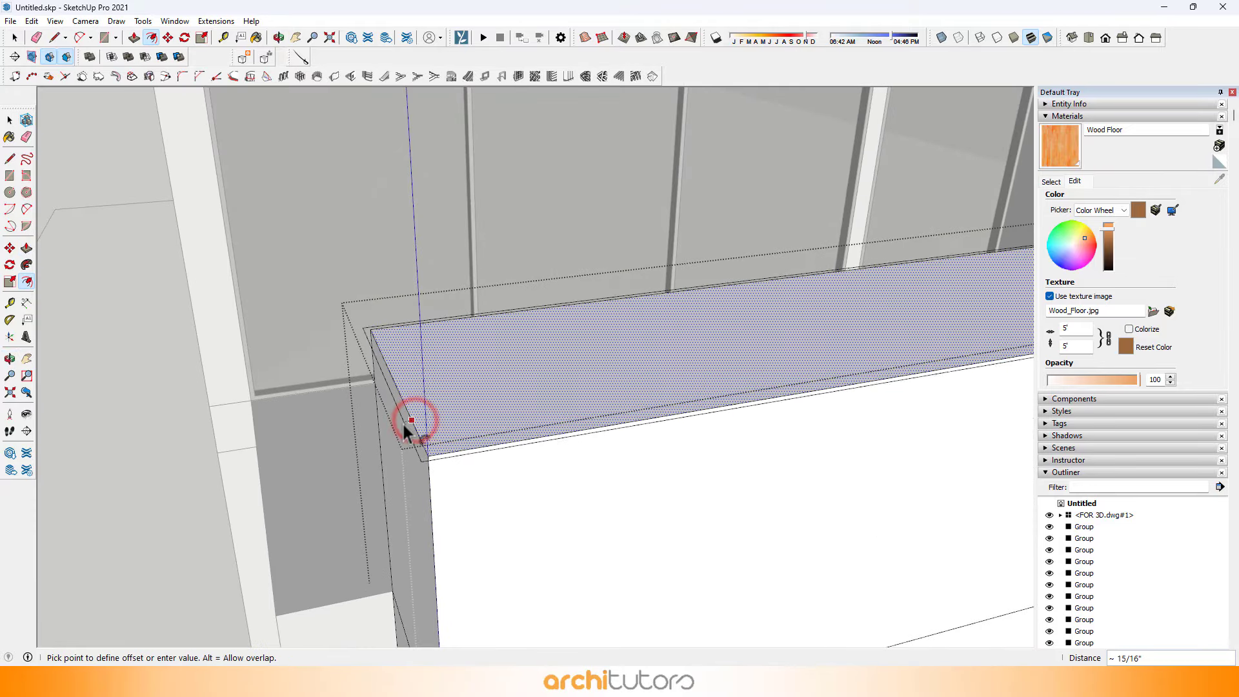
pyautogui.write('3/4')
pyautogui.press('Return')
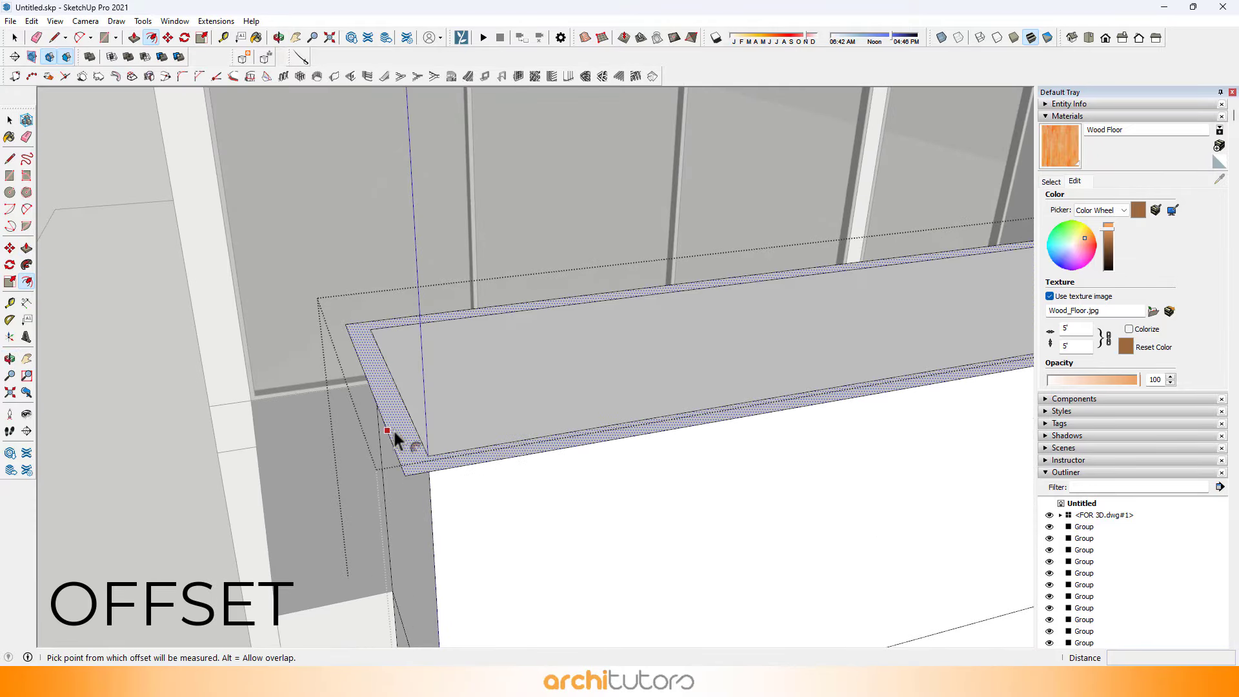
# Push/Pull the offset rim around the top of the front box upward by 2 inches.
pyautogui.press('p')
pyautogui.click(392, 438)
pyautogui.write('2')
pyautogui.press('Return')
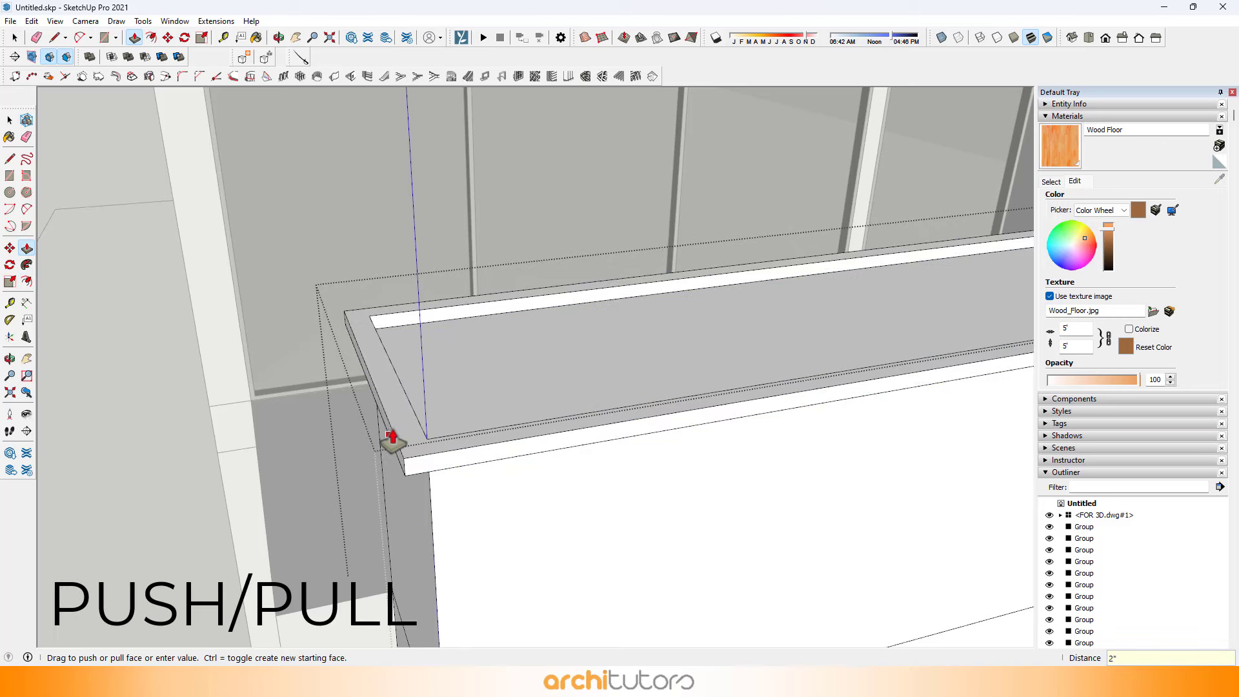
# Offset the face inside the rim inward and Push/Pull the resulting inner face down 2 feet to hollow the box.
pyautogui.moveTo(387, 434)
pyautogui.mouseDown(button='middle')
pyautogui.moveTo(500, 385)
pyautogui.moveTo(409, 475)
pyautogui.moveTo(360, 471)
pyautogui.moveTo(334, 437)
pyautogui.moveTo(381, 434)
pyautogui.mouseUp(button='middle')
pyautogui.press('f')
pyautogui.click(340, 454)
pyautogui.press('Escape')
pyautogui.press('p')
pyautogui.click(381, 434)
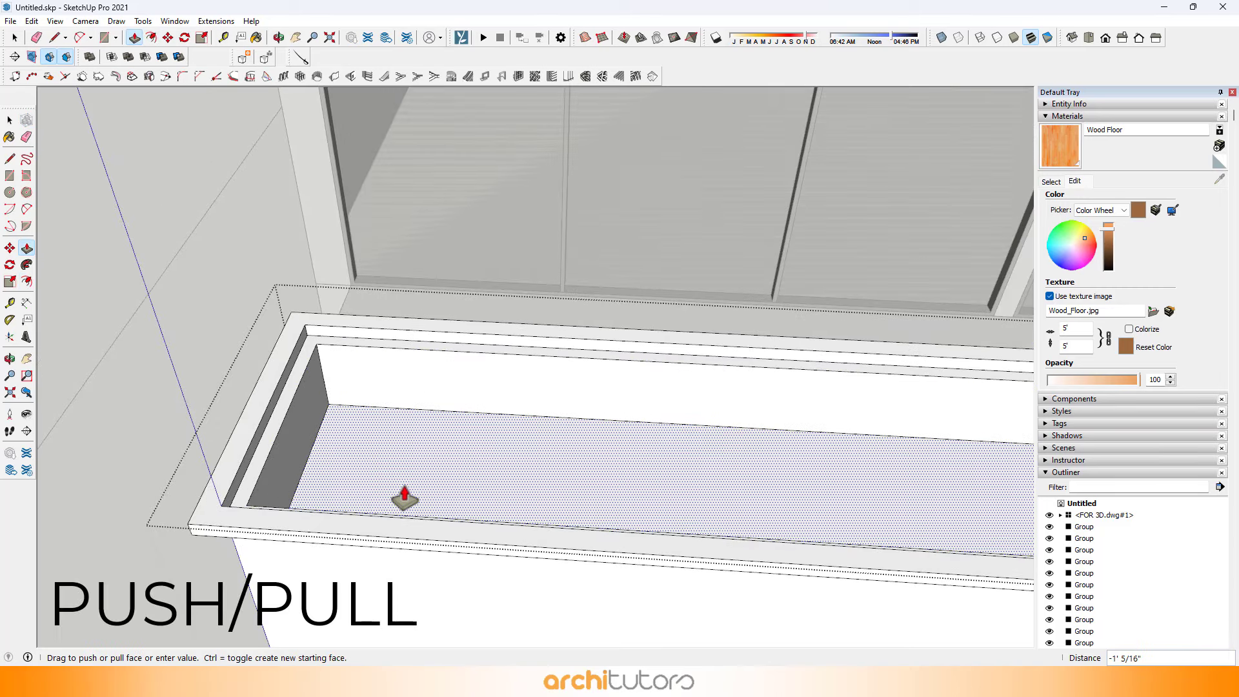
pyautogui.press('Return')
pyautogui.scroll(-5, 428, 395)
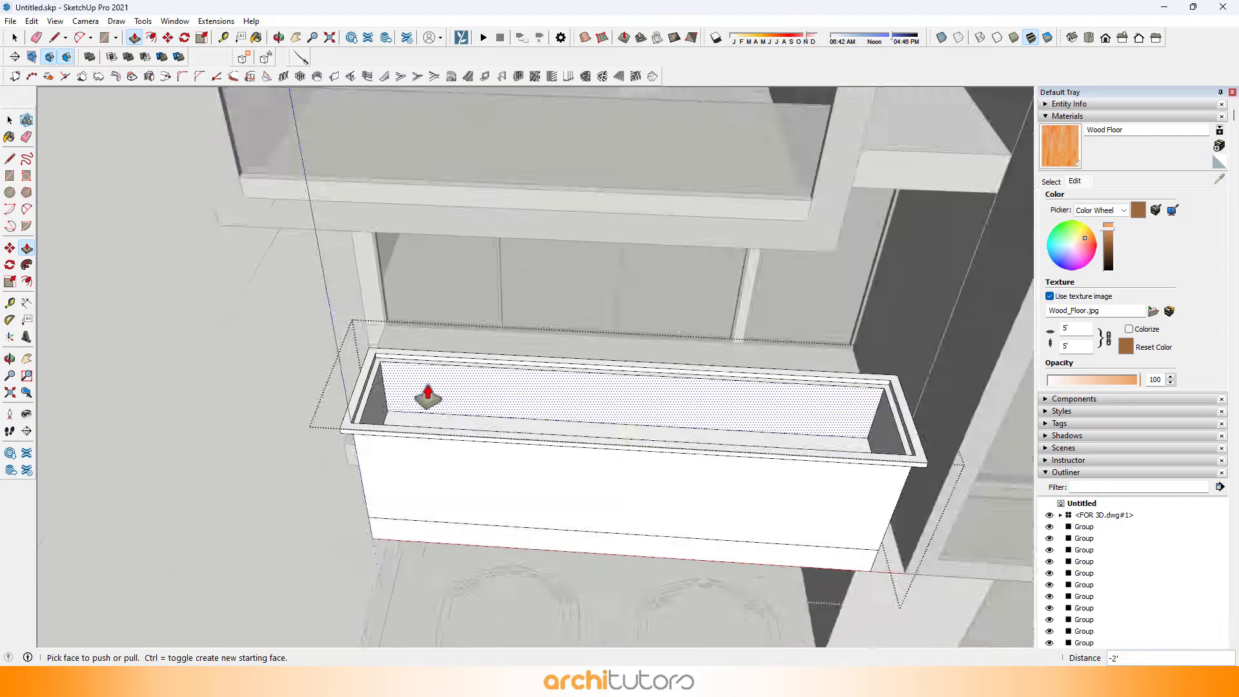
pyautogui.moveTo(429, 395); pyautogui.dragTo(665, 281, button='middle')
pyautogui.moveTo(598, 384); pyautogui.dragTo(641, 324, button='middle')
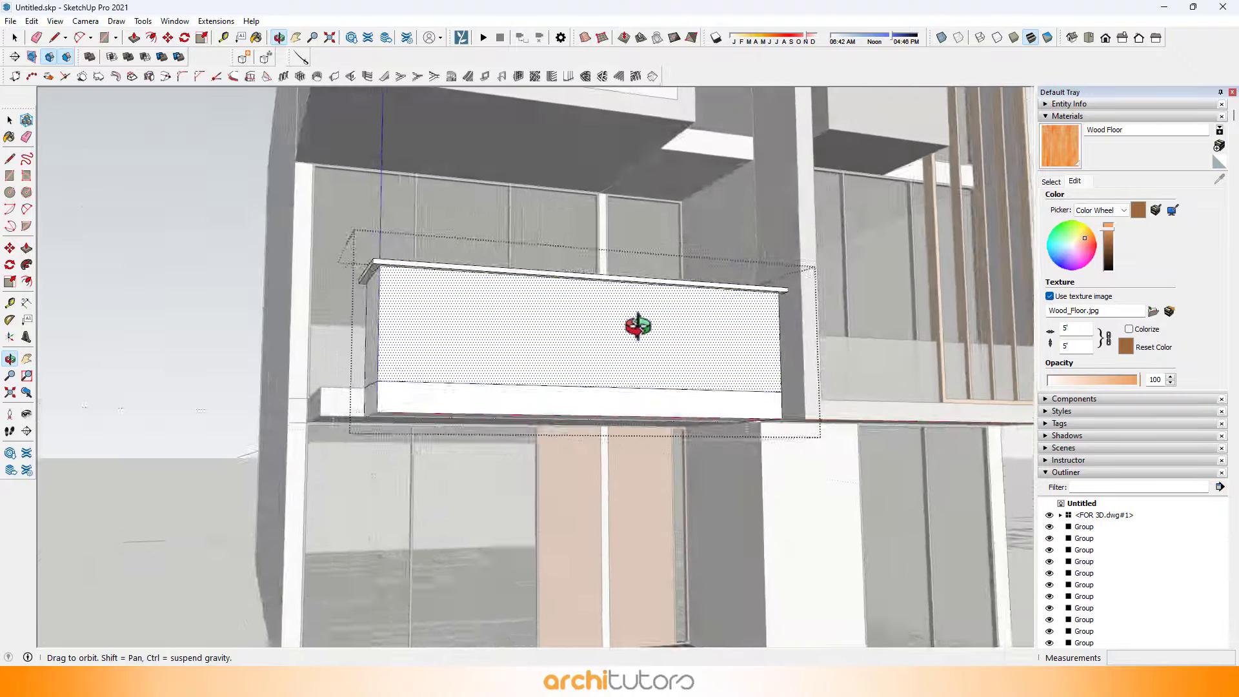
# Copy the horizontal edge low on the box's front face upward by 0.5".
pyautogui.scroll(5, 387, 420)
pyautogui.press('space')
pyautogui.moveTo(385, 399); pyautogui.dragTo(487, 409, button='middle')
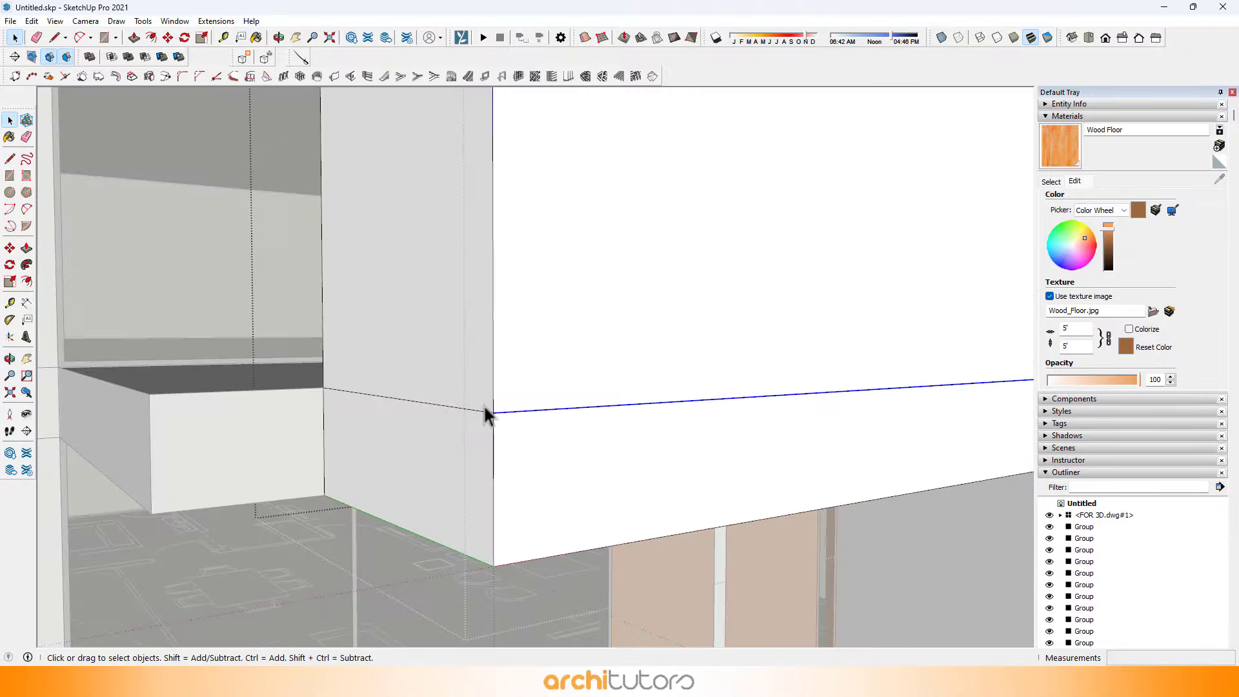
pyautogui.press('m')
pyautogui.press('ctrl')
pyautogui.click(496, 413)
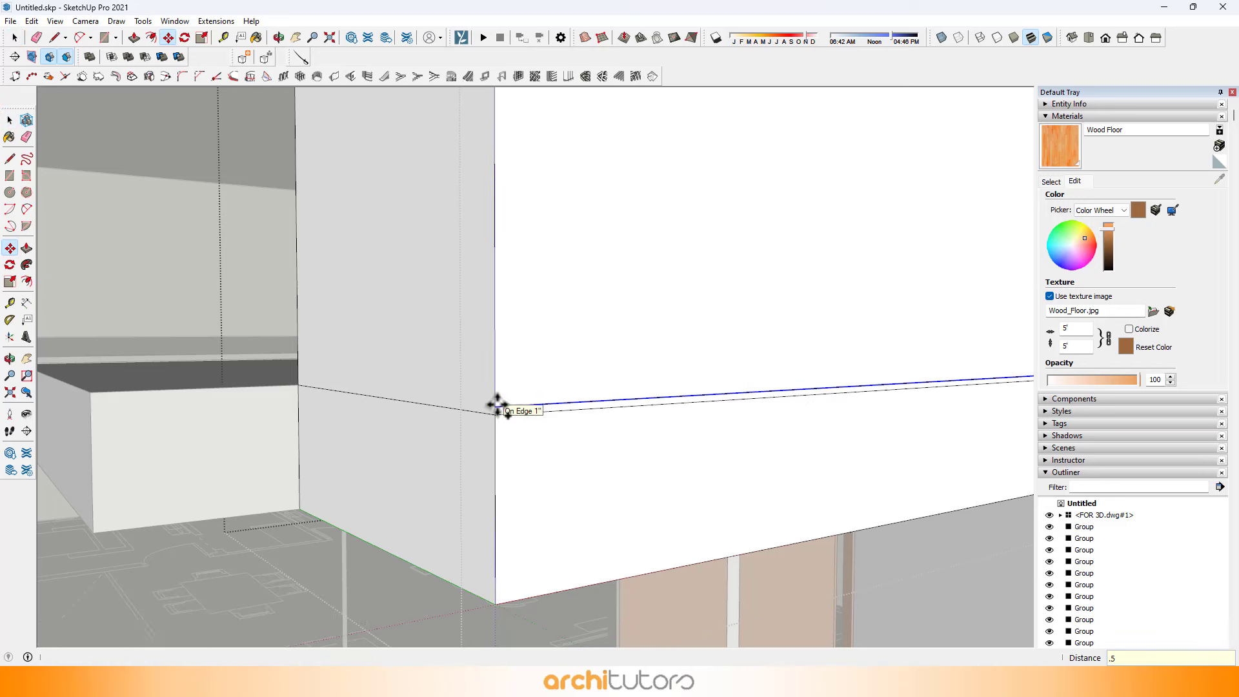
pyautogui.press('Return')
# Push/Pull the thin horizontal strip on the box's front inward by 0.5" to form a groove.
pyautogui.scroll(-2, 471, 390)
pyautogui.scroll(4, 523, 400)
pyautogui.moveTo(523, 401); pyautogui.dragTo(527, 403, button='middle')
pyautogui.scroll(2, 527, 403)
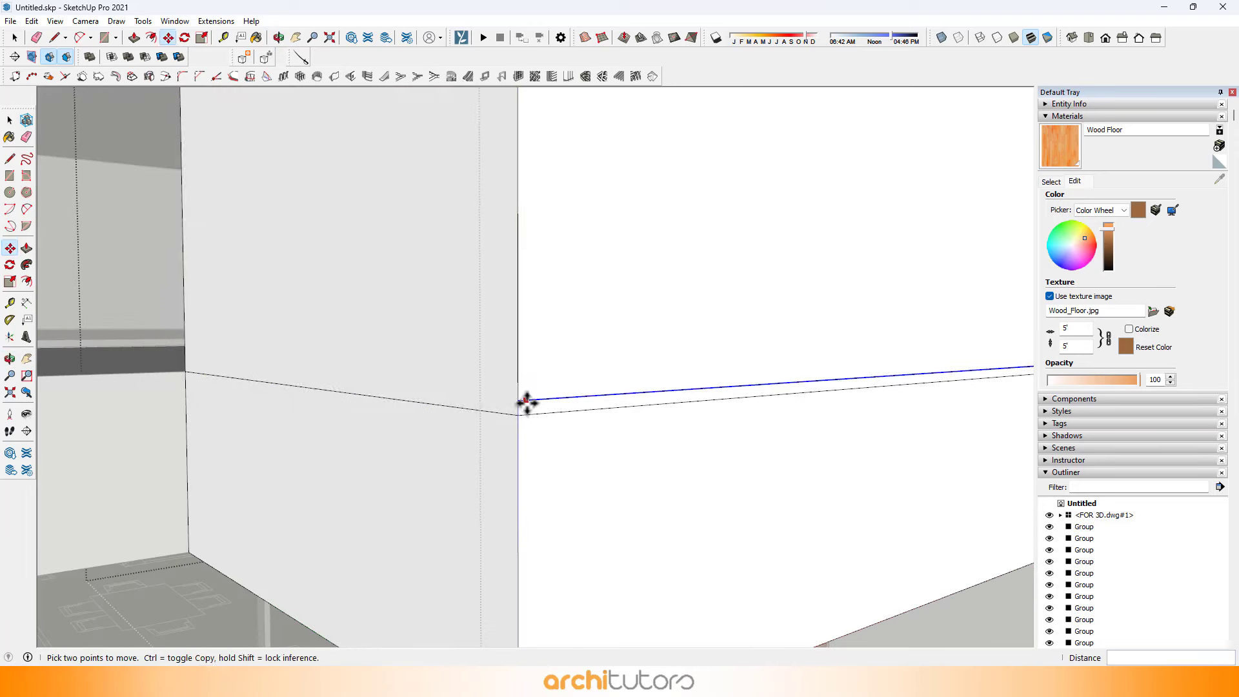
pyautogui.press('p')
pyautogui.click(520, 406)
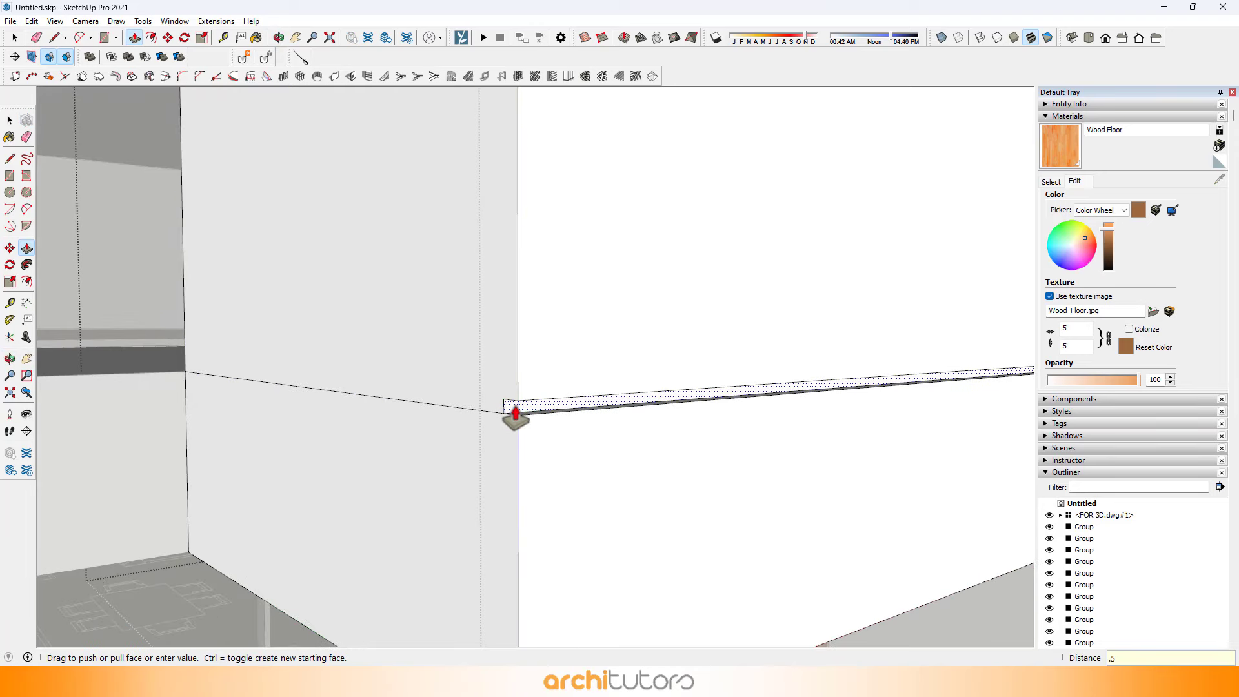
pyautogui.press('Return')
# Erase the leftover corner edges at the ends of the horizontal groove.
pyautogui.scroll(-4, 442, 399)
pyautogui.moveTo(562, 400)
pyautogui.mouseDown(button='middle')
pyautogui.moveTo(434, 404)
pyautogui.moveTo(761, 429)
pyautogui.mouseUp(button='middle')
pyautogui.scroll(3, 431, 406)
pyautogui.press('space')
pyautogui.press('e')
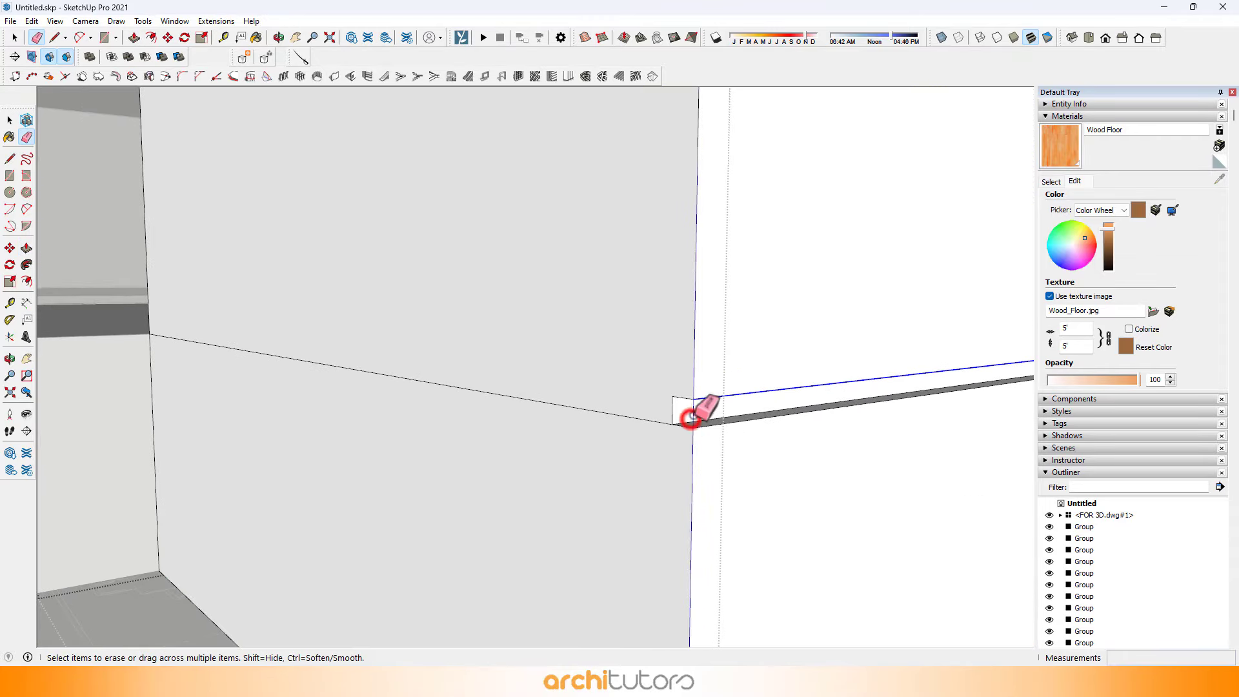
pyautogui.moveTo(690, 416)
pyautogui.mouseDown(button='middle')
pyautogui.moveTo(579, 419)
pyautogui.moveTo(710, 382)
pyautogui.moveTo(155, 361)
pyautogui.mouseUp(button='middle')
pyautogui.scroll(-4, 710, 382)
pyautogui.scroll(6, 587, 329)
pyautogui.scroll(-2, 574, 381)
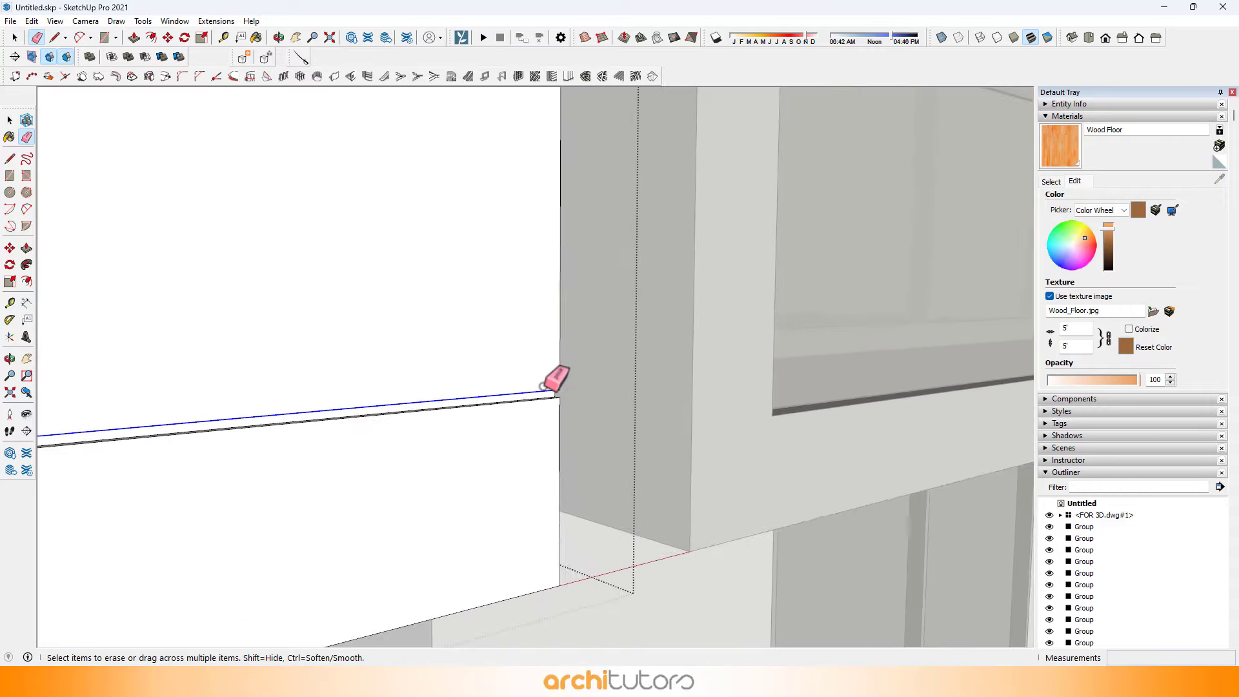
# Divide the upper edge of the horizontal groove into five equal segments.
pyautogui.scroll(1, 542, 387)
pyautogui.press('space')
pyautogui.rightClick(538, 384)
pyautogui.rightClick(483, 401)
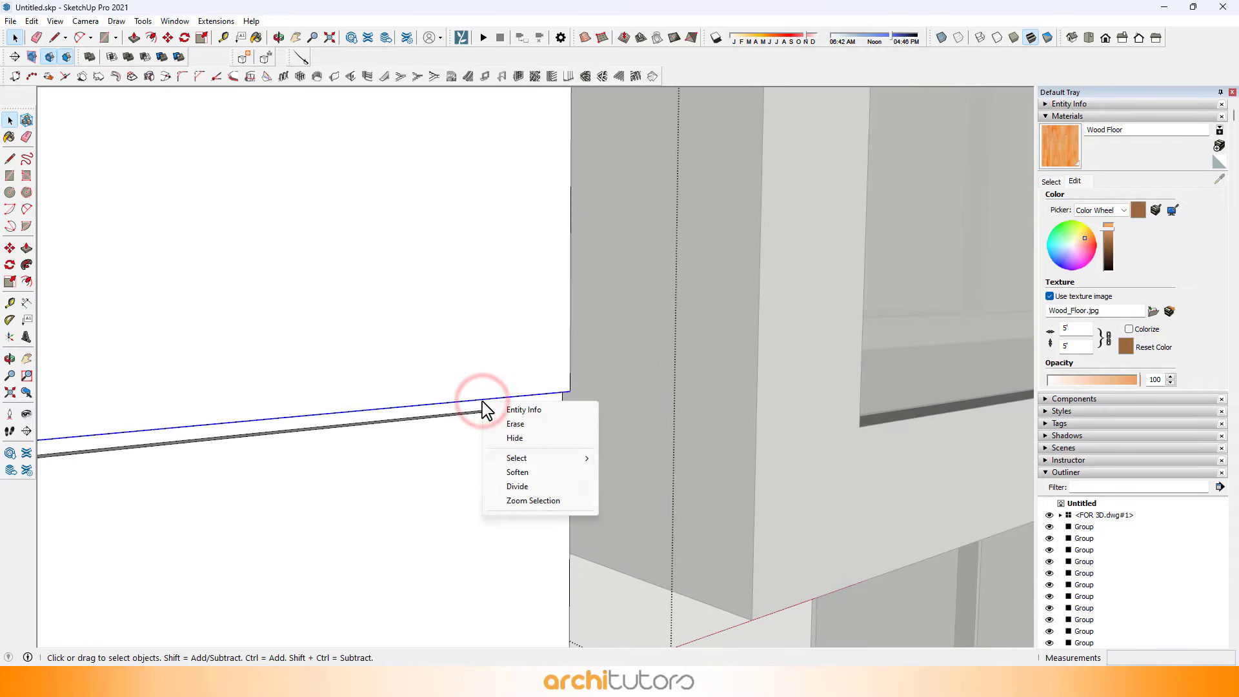
pyautogui.click(520, 487)
pyautogui.scroll(-6, 614, 415)
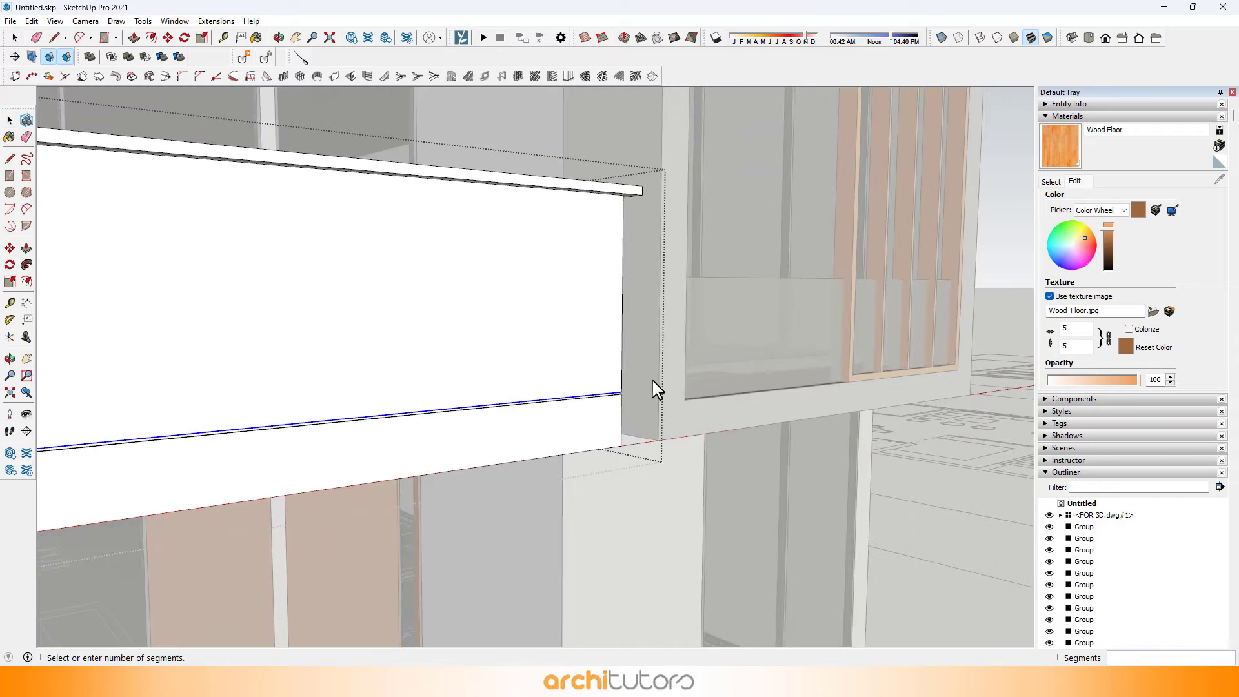
pyautogui.moveTo(663, 387); pyautogui.dragTo(481, 391, button='middle')
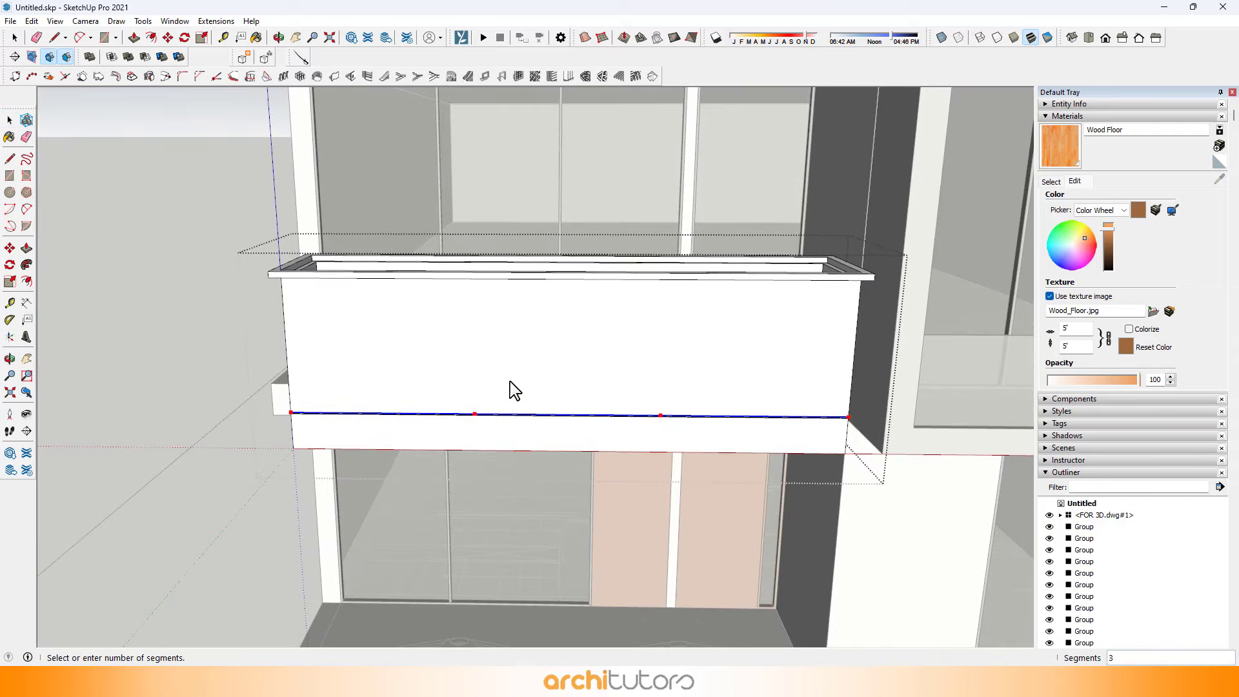
pyautogui.click(406, 363)
# Draw a vertical line from the groove's first division point up to the underside of the box rim.
pyautogui.press('l')
pyautogui.moveTo(396, 363)
pyautogui.mouseDown(button='middle')
pyautogui.moveTo(420, 331)
pyautogui.moveTo(412, 320)
pyautogui.mouseUp(button='middle')
pyautogui.scroll(3, 398, 381)
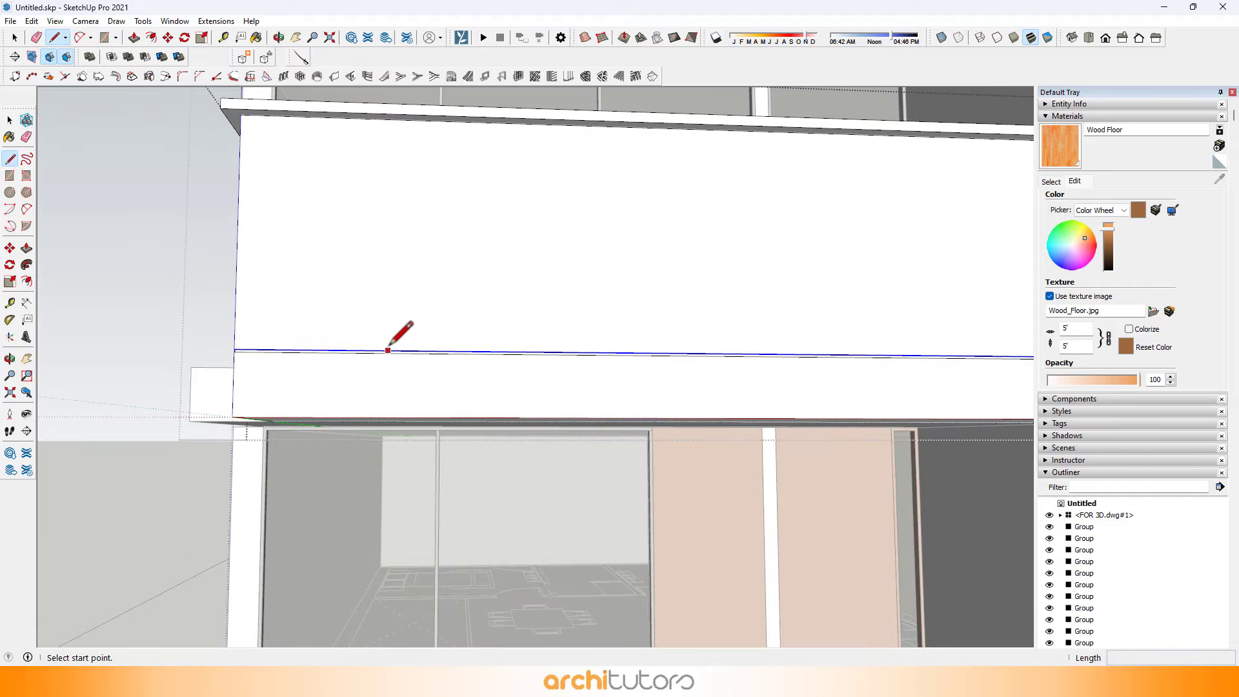
pyautogui.click(428, 349)
pyautogui.moveTo(429, 209); pyautogui.dragTo(421, 157, button='middle')
pyautogui.moveTo(429, 113); pyautogui.dragTo(430, 203, button='middle')
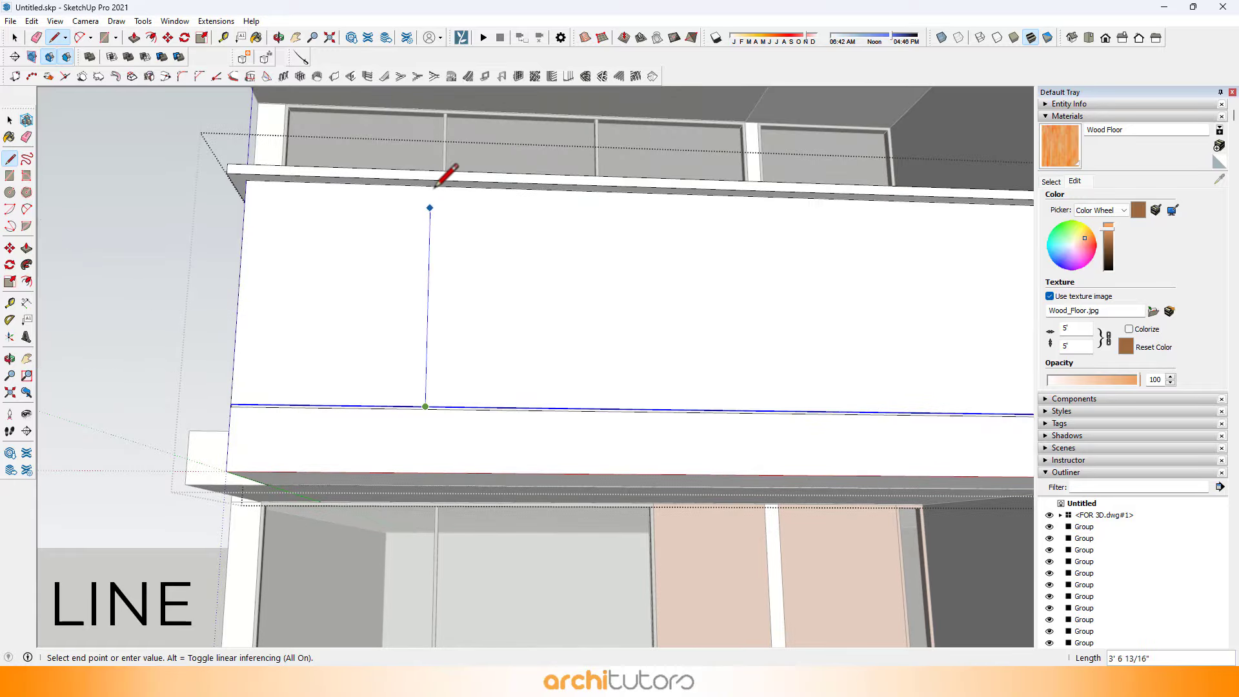
pyautogui.click(431, 186)
# Copy the vertical line 0.5" sideways along the groove edge to outline a narrow strip.
pyautogui.press('space')
pyautogui.scroll(4, 419, 413)
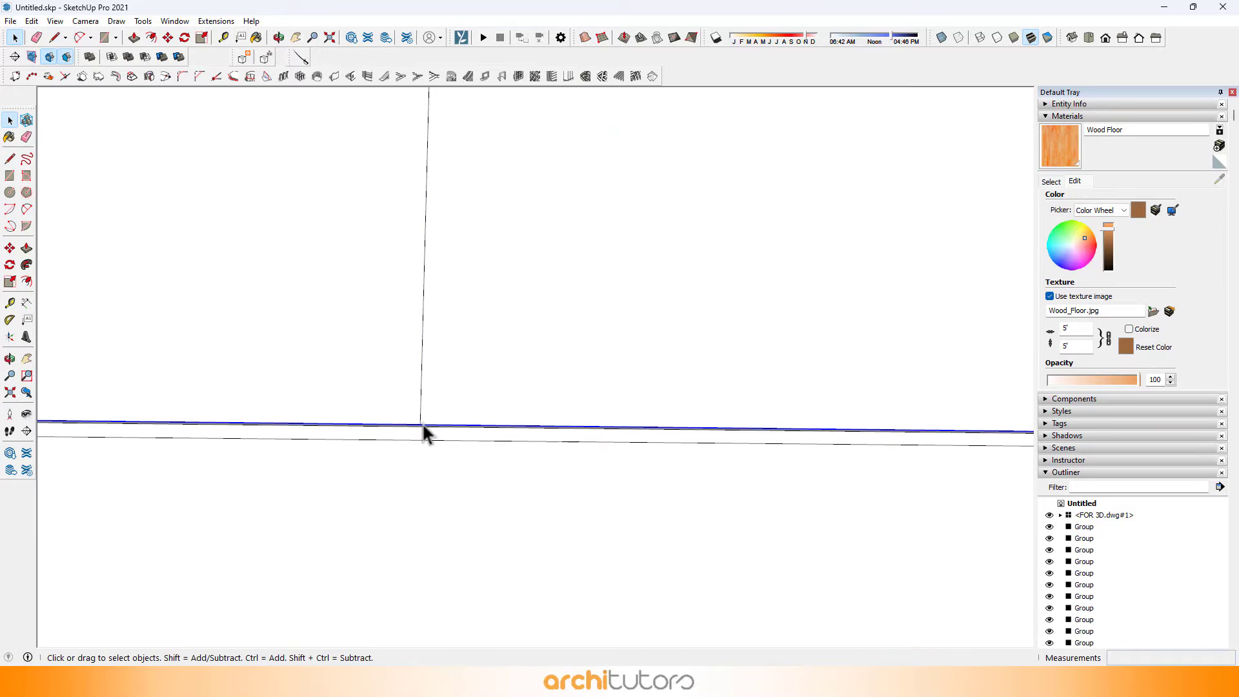
pyautogui.click(420, 420)
pyautogui.scroll(3, 420, 421)
pyautogui.press('m')
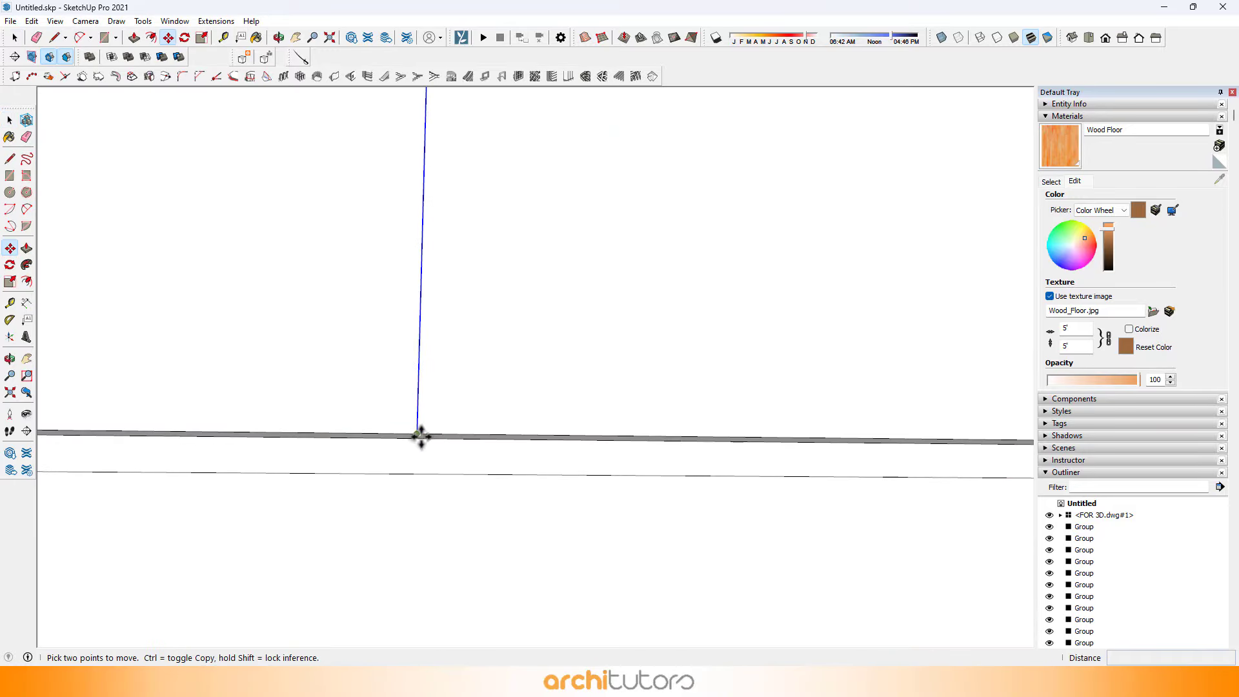
pyautogui.click(417, 434)
pyautogui.press('ctrl')
pyautogui.write('.')
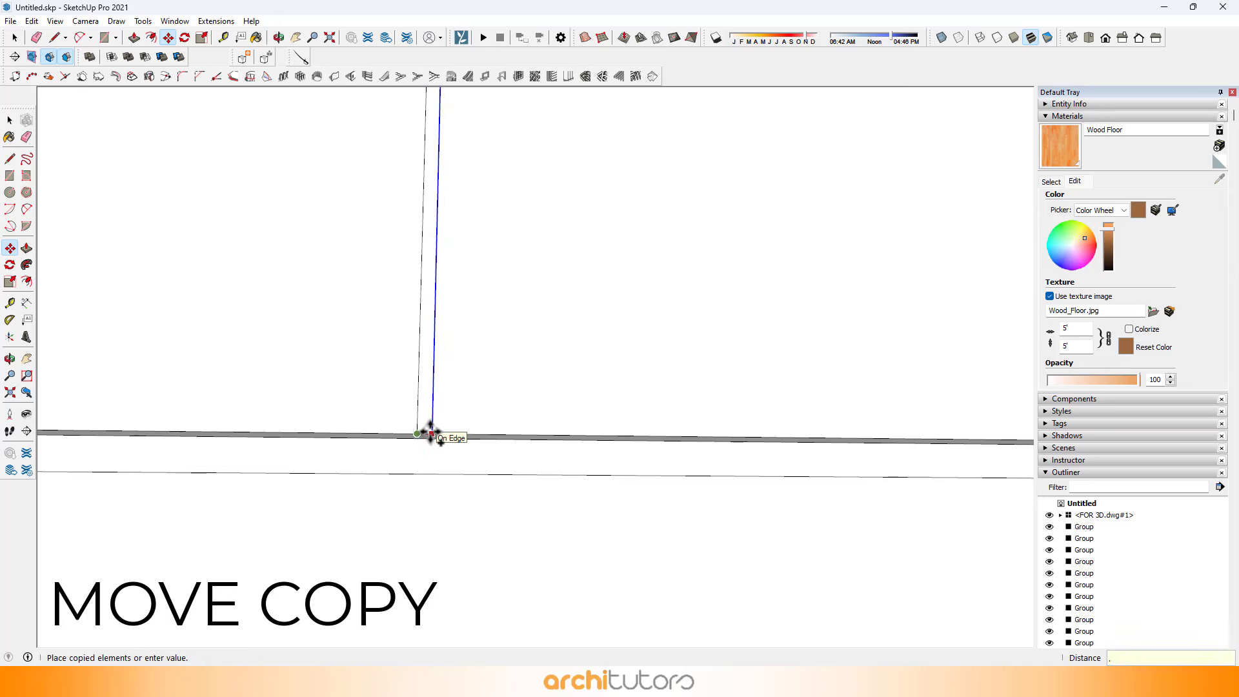
pyautogui.write('5')
pyautogui.press('Return')
# Push/Pull the narrow vertical strip back to the depth of the horizontal groove and erase the edge left at their junction.
pyautogui.press('p')
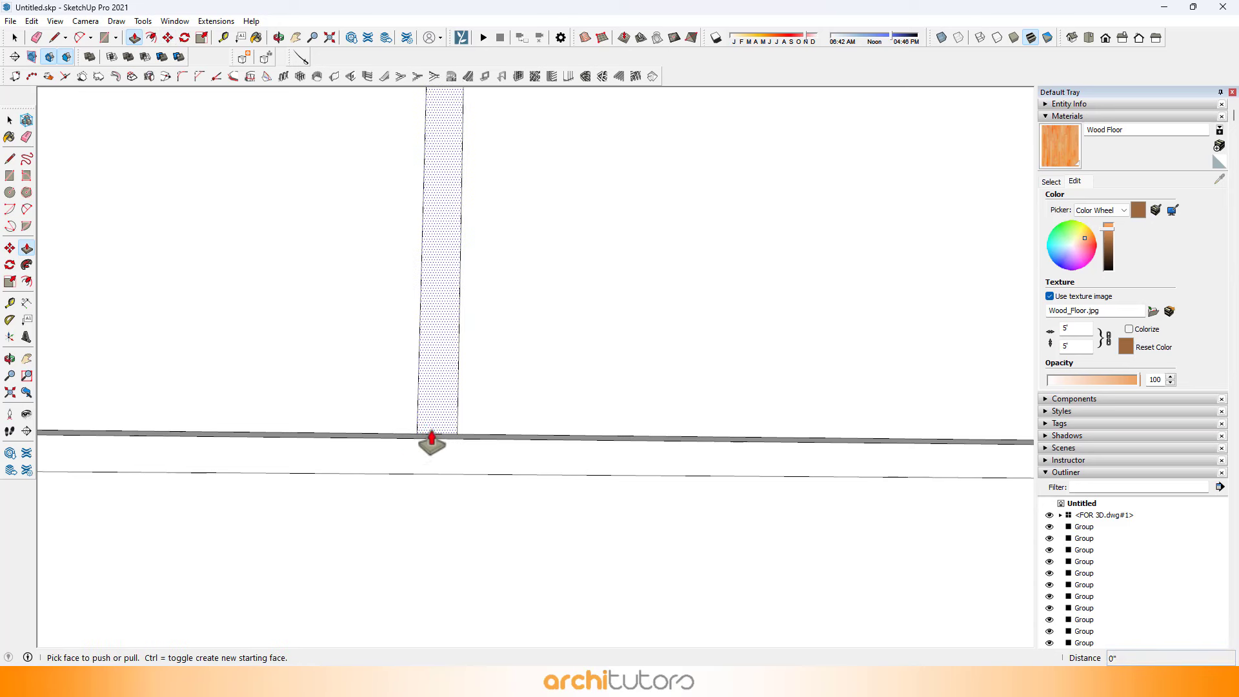
pyautogui.click(433, 426)
pyautogui.click(435, 445)
pyautogui.press('e')
pyautogui.click(434, 441)
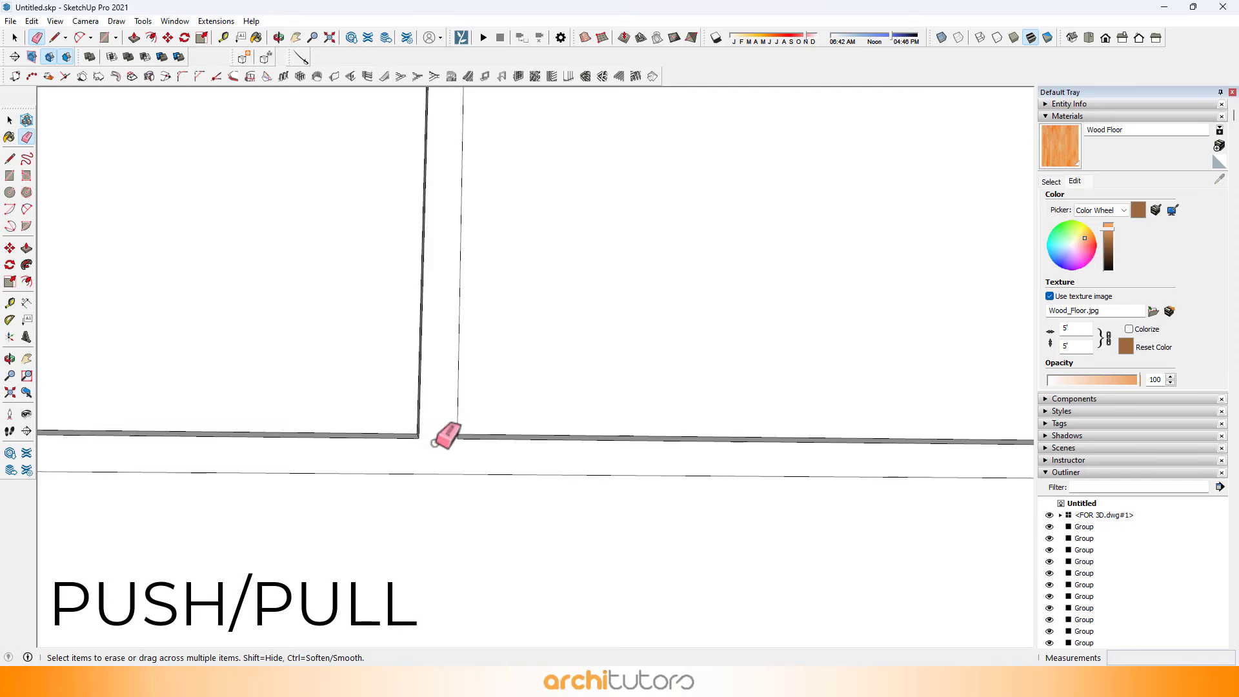
pyautogui.scroll(-1, 434, 419)
pyautogui.moveTo(434, 417)
pyautogui.mouseDown(button='middle')
pyautogui.moveTo(368, 235)
pyautogui.moveTo(428, 291)
pyautogui.mouseUp(button='middle')
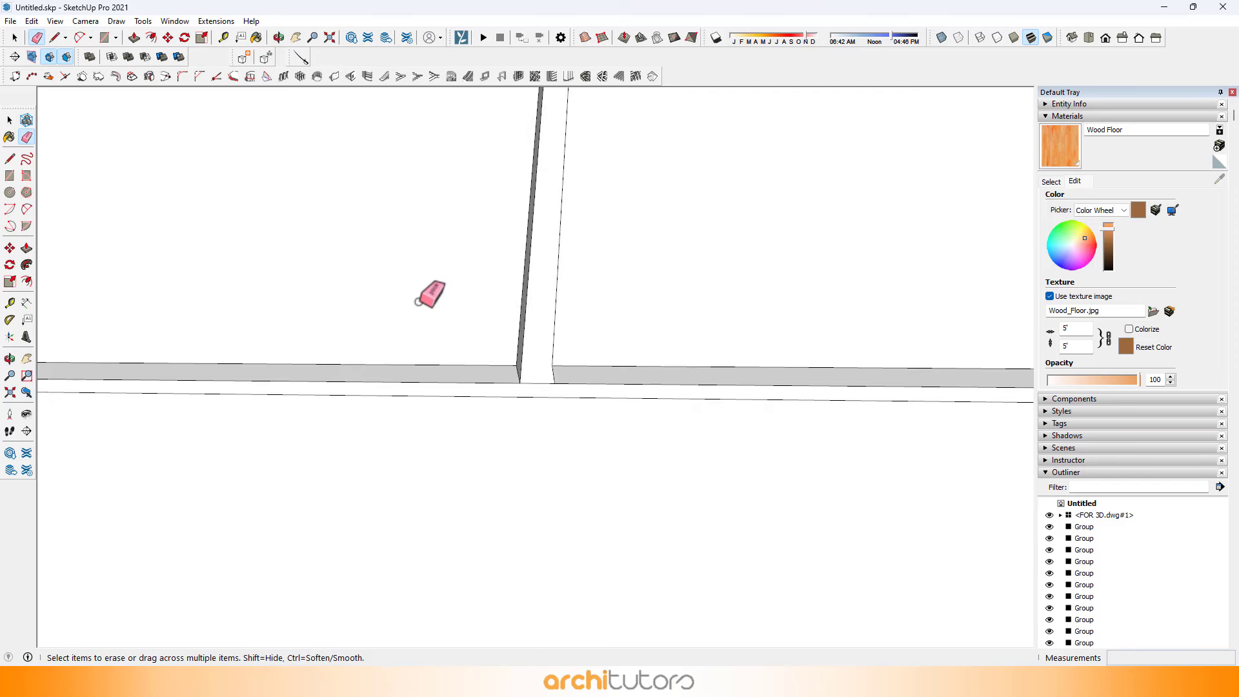
# Copy the recessed vertical strip to the second division point of the groove edge.
pyautogui.press('space')
pyautogui.click(531, 337)
pyautogui.press('m')
pyautogui.press('ctrl')
pyautogui.click(516, 365)
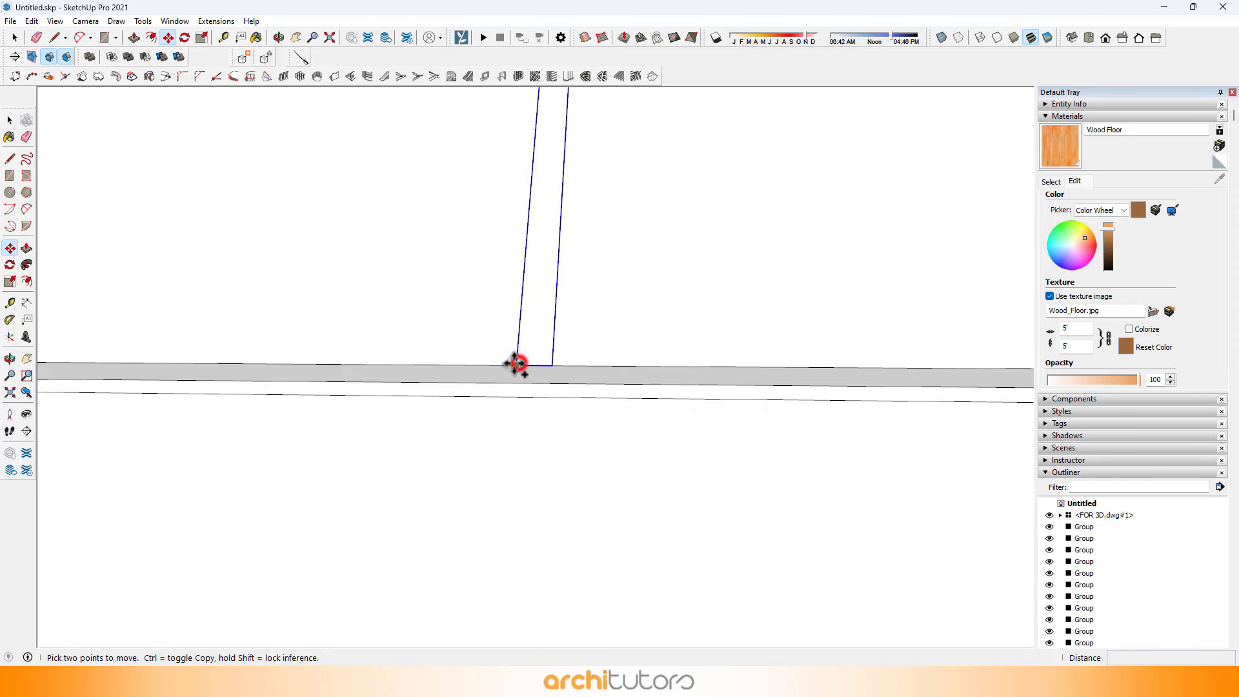
pyautogui.scroll(-5, 382, 371)
pyautogui.keyDown('shift'); pyautogui.moveTo(381, 371); pyautogui.dragTo(234, 463, button='middle'); pyautogui.keyUp('shift')
pyautogui.scroll(-3, 368, 426)
pyautogui.moveTo(373, 420); pyautogui.dragTo(545, 511, button='middle')
pyautogui.scroll(4, 563, 534)
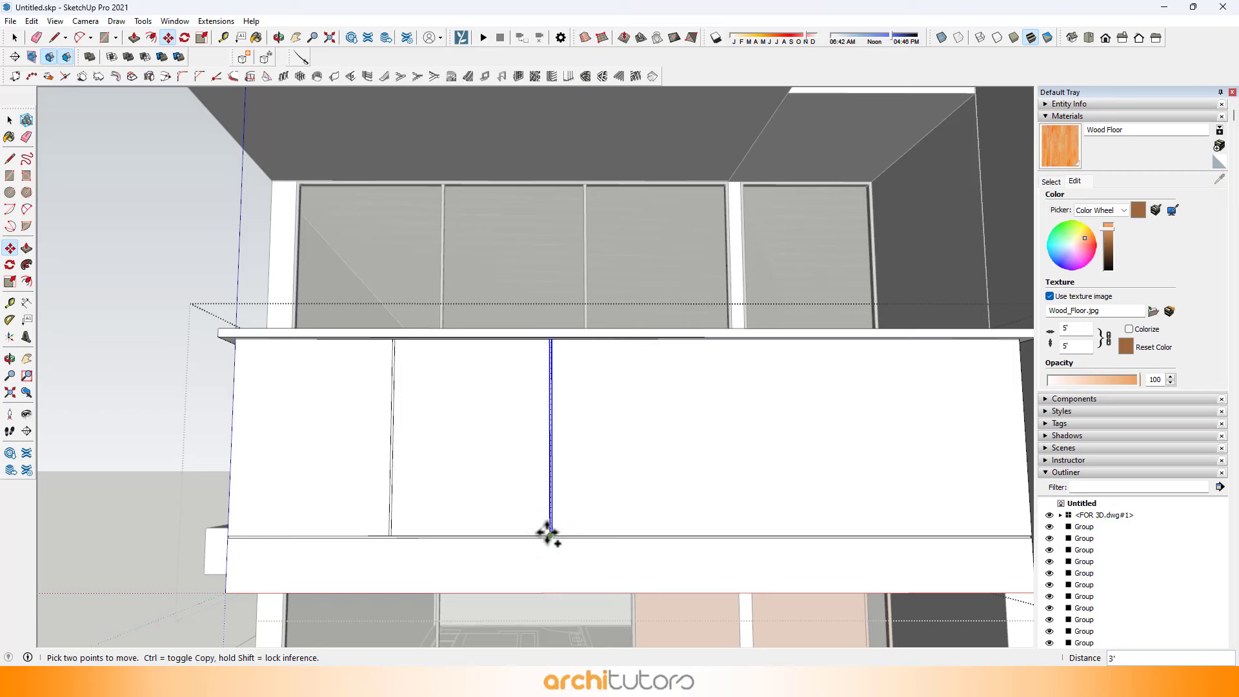
# Copy the vertical strip onward to the third and fourth division points of the groove edge.
pyautogui.click(549, 535)
pyautogui.keyDown('shift'); pyautogui.moveTo(748, 535); pyautogui.dragTo(627, 534, button='middle'); pyautogui.keyUp('shift')
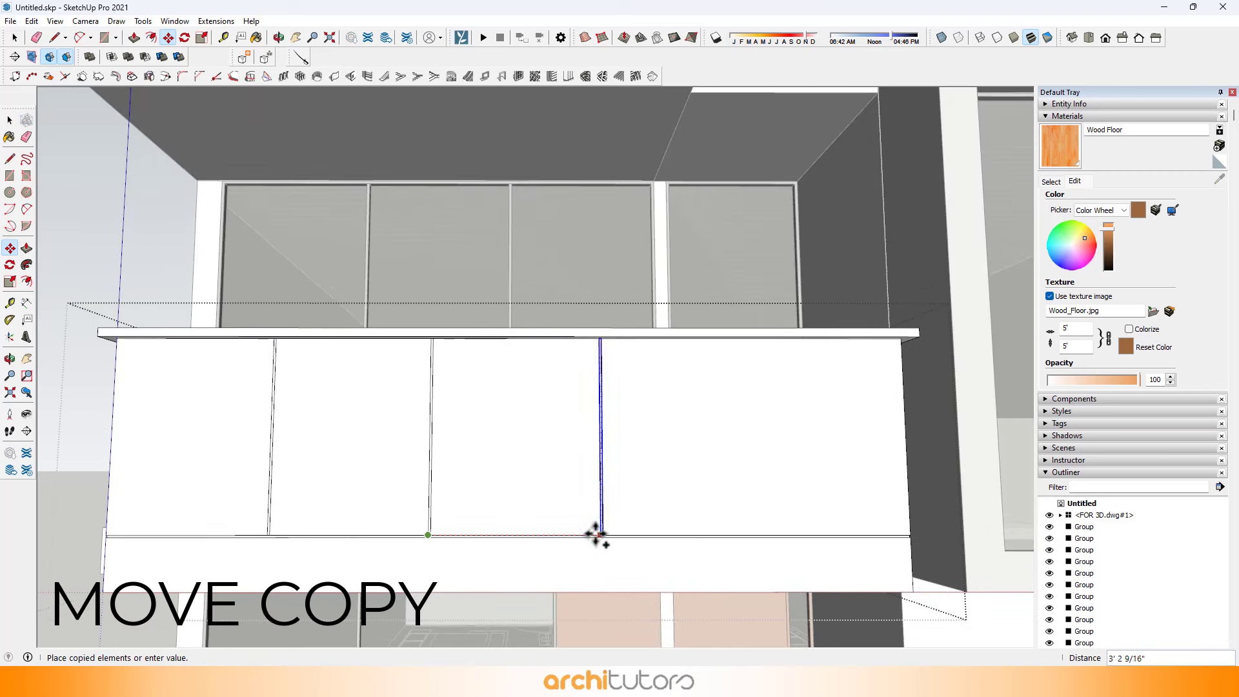
pyautogui.click(588, 535)
pyautogui.scroll(5, 588, 535)
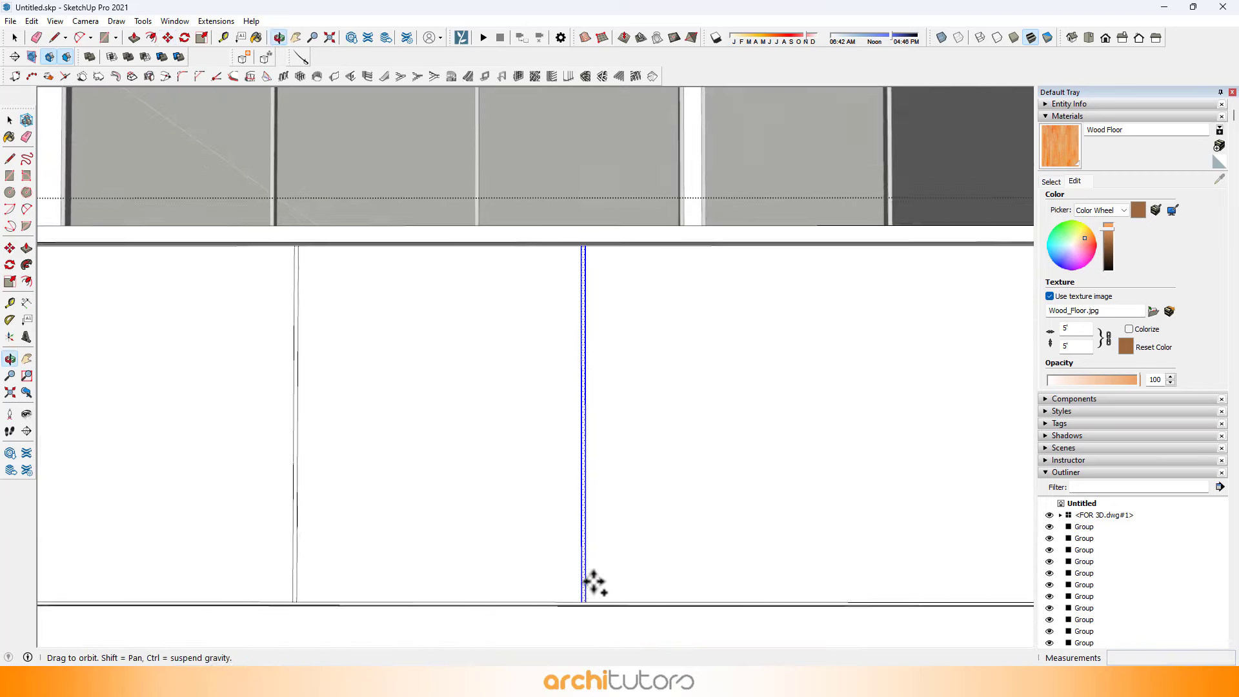
pyautogui.scroll(-4, 580, 600)
pyautogui.click(521, 537)
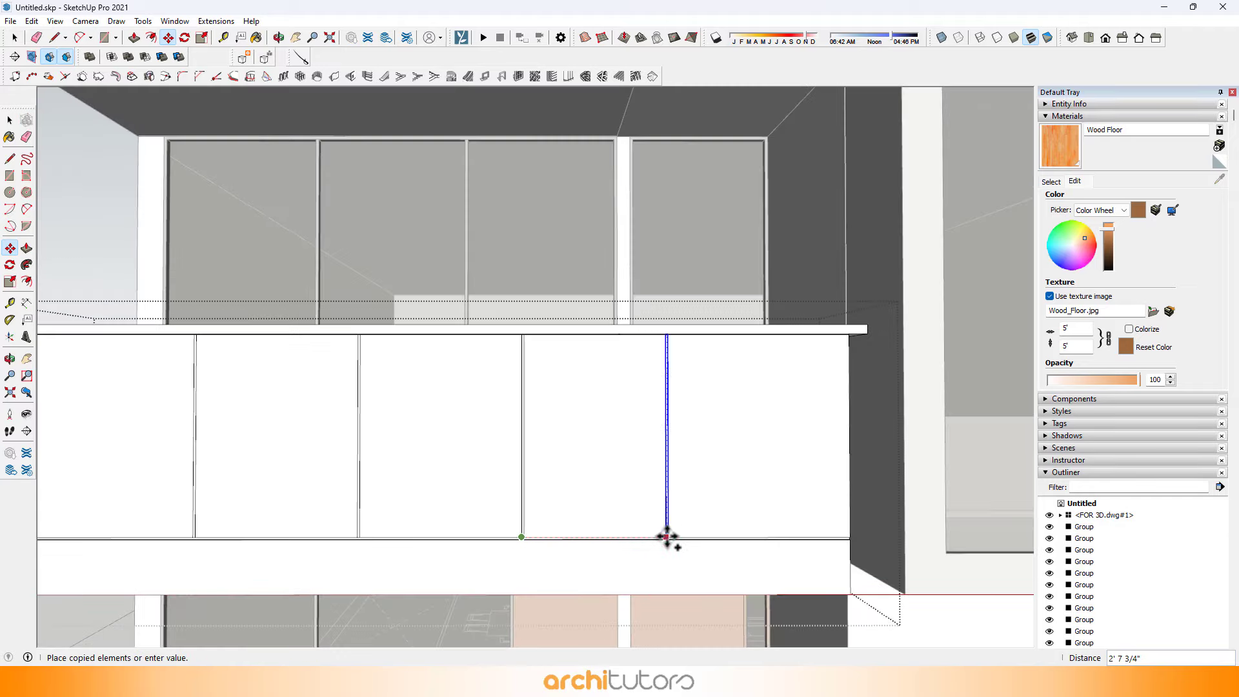
pyautogui.scroll(-2, 642, 445)
pyautogui.moveTo(583, 401); pyautogui.dragTo(677, 410, button='middle')
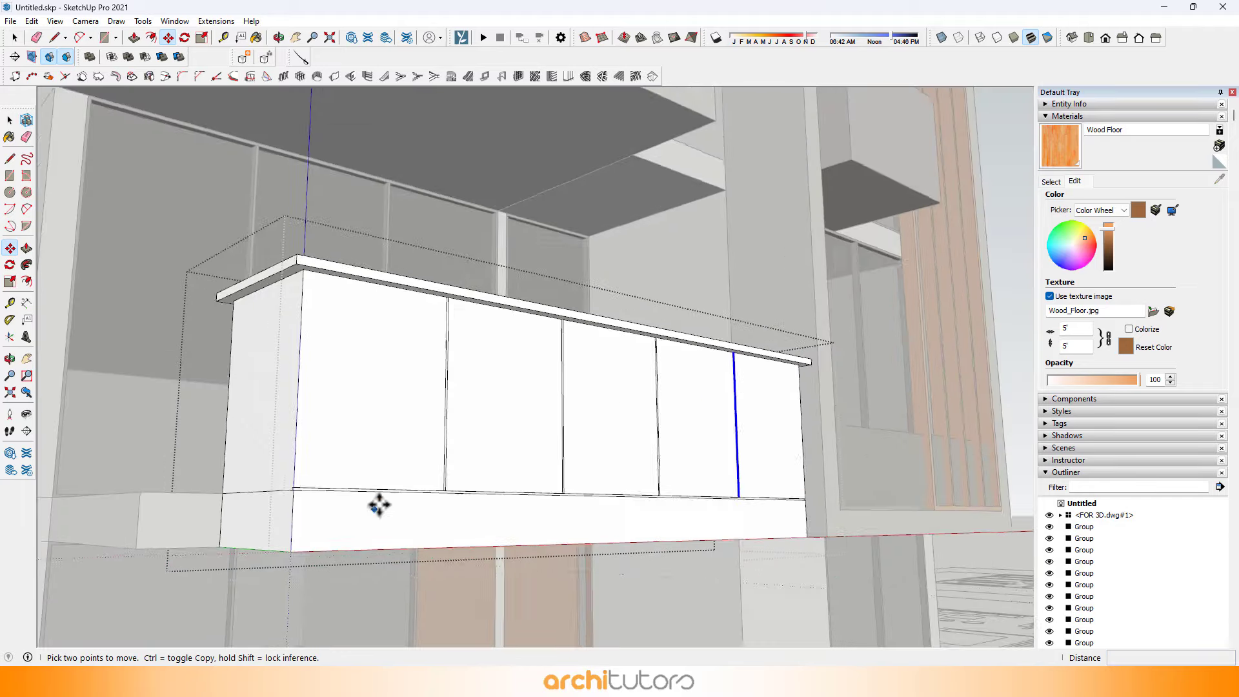
# Push/Pull a vertical strip on the box front inward by 1/2" so it meets the horizontal groove.
pyautogui.scroll(5, 431, 529)
pyautogui.moveTo(434, 526); pyautogui.dragTo(448, 426, button='middle')
pyautogui.scroll(4, 459, 501)
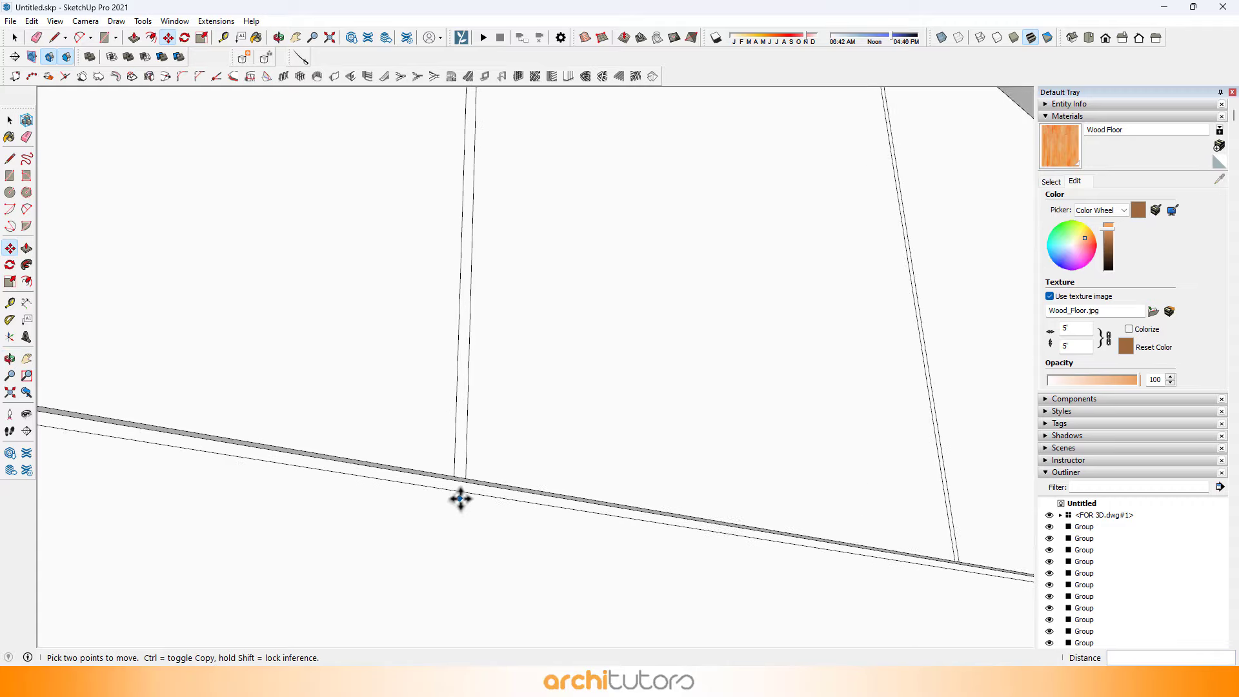
pyautogui.press('p')
pyautogui.scroll(1, 455, 462)
pyautogui.click(456, 453)
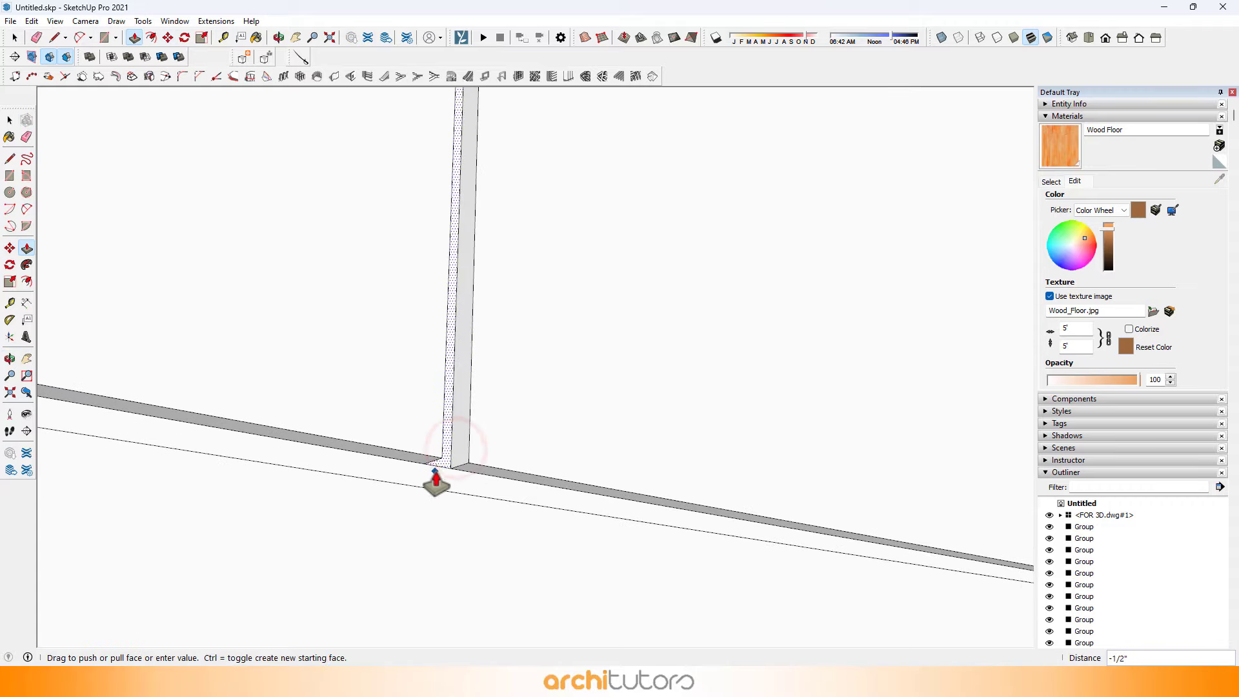
pyautogui.click(434, 473)
# Repeat the same inward Push/Pull on the remaining vertical strips of the box front.
pyautogui.scroll(-2, 445, 471)
pyautogui.keyDown('shift'); pyautogui.moveTo(955, 541); pyautogui.dragTo(210, 388, button='middle'); pyautogui.keyUp('shift')
pyautogui.doubleClick(757, 527)
pyautogui.scroll(2, 426, 474)
pyautogui.moveTo(486, 498); pyautogui.dragTo(614, 506, button='middle')
pyautogui.doubleClick(506, 499)
pyautogui.hotkey('ctrl', 'z')
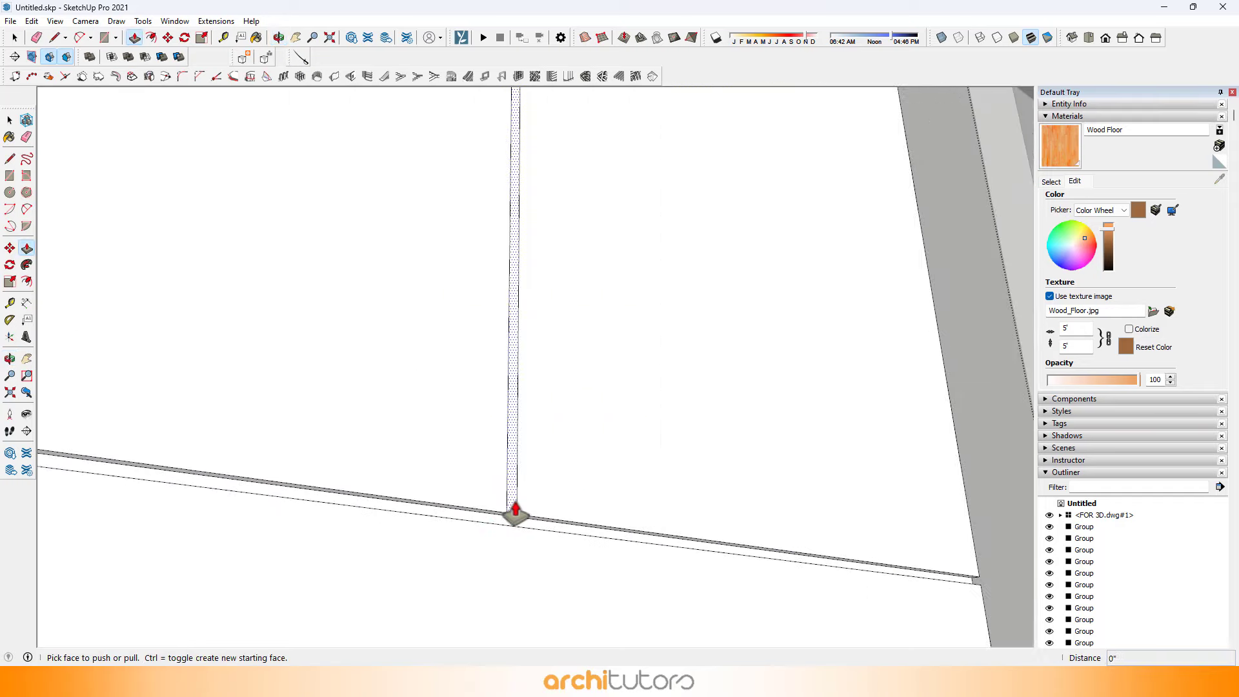
pyautogui.doubleClick(514, 503)
pyautogui.moveTo(514, 503); pyautogui.dragTo(469, 521, button='middle')
pyautogui.press('space')
pyautogui.scroll(-8, 512, 387)
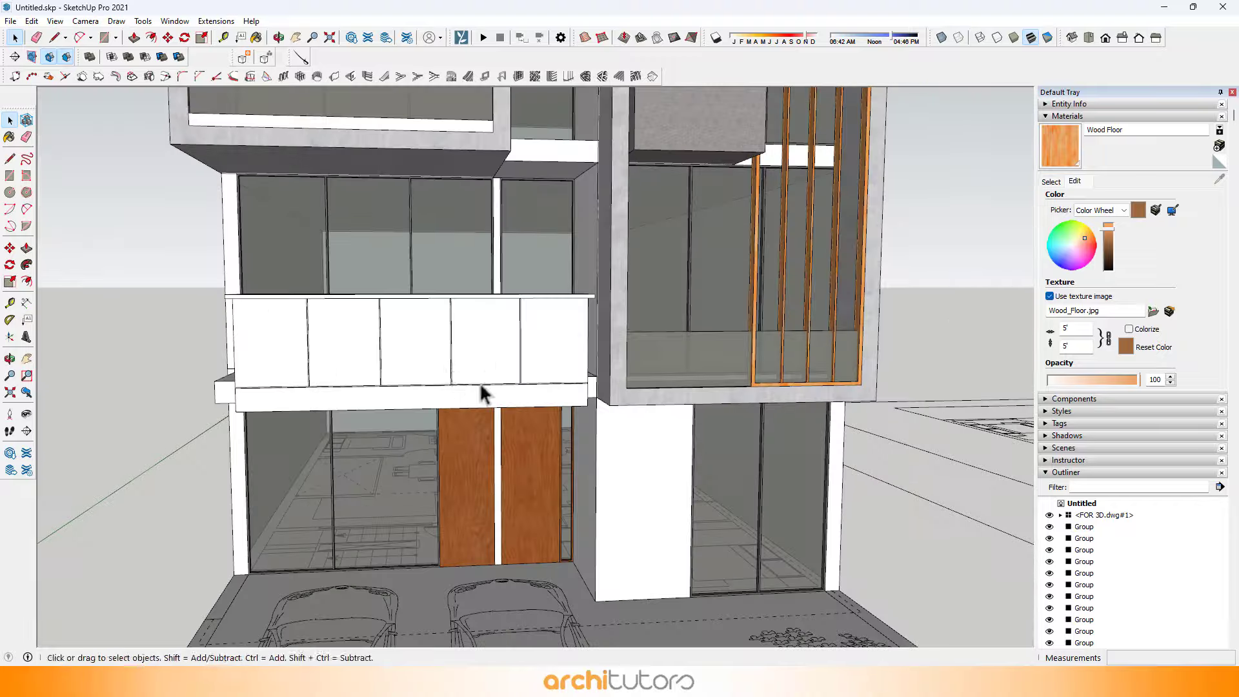
# Draw a vertical line up from the roof parapet's front corner and extend it by a further 6".
pyautogui.moveTo(483, 390); pyautogui.dragTo(484, 300, button='middle')
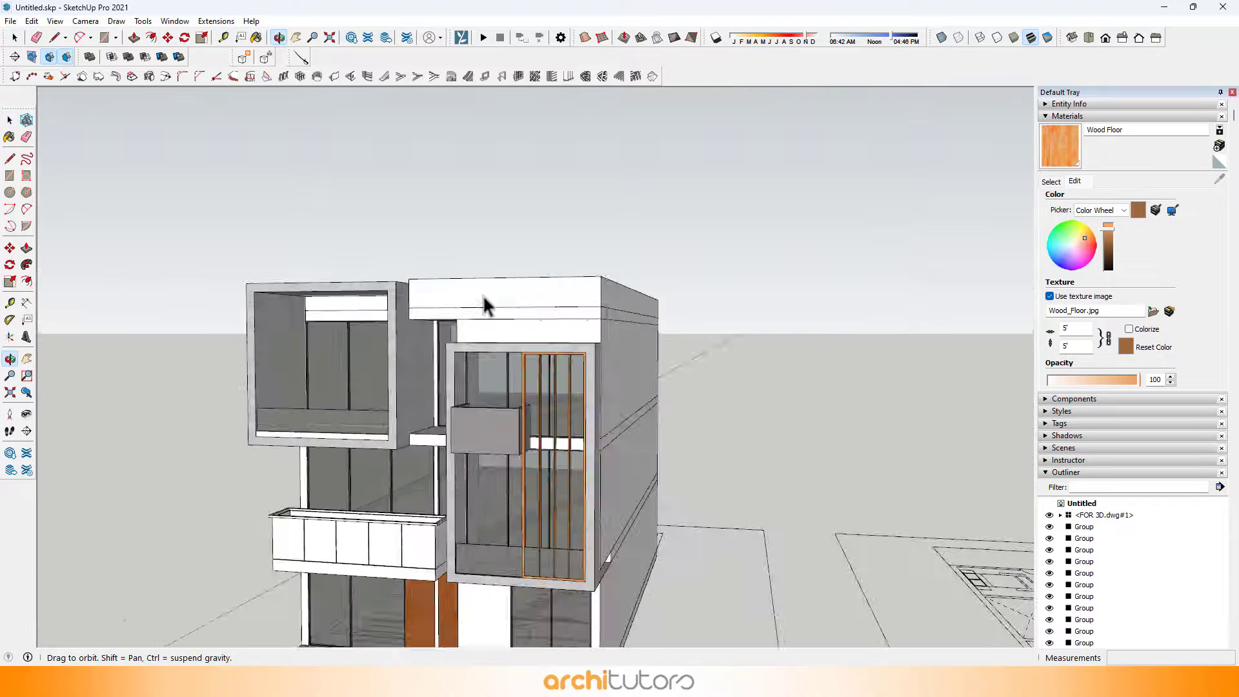
pyautogui.scroll(3, 594, 268)
pyautogui.moveTo(594, 268); pyautogui.dragTo(588, 264, button='middle')
pyautogui.scroll(3, 590, 278)
pyautogui.press('l')
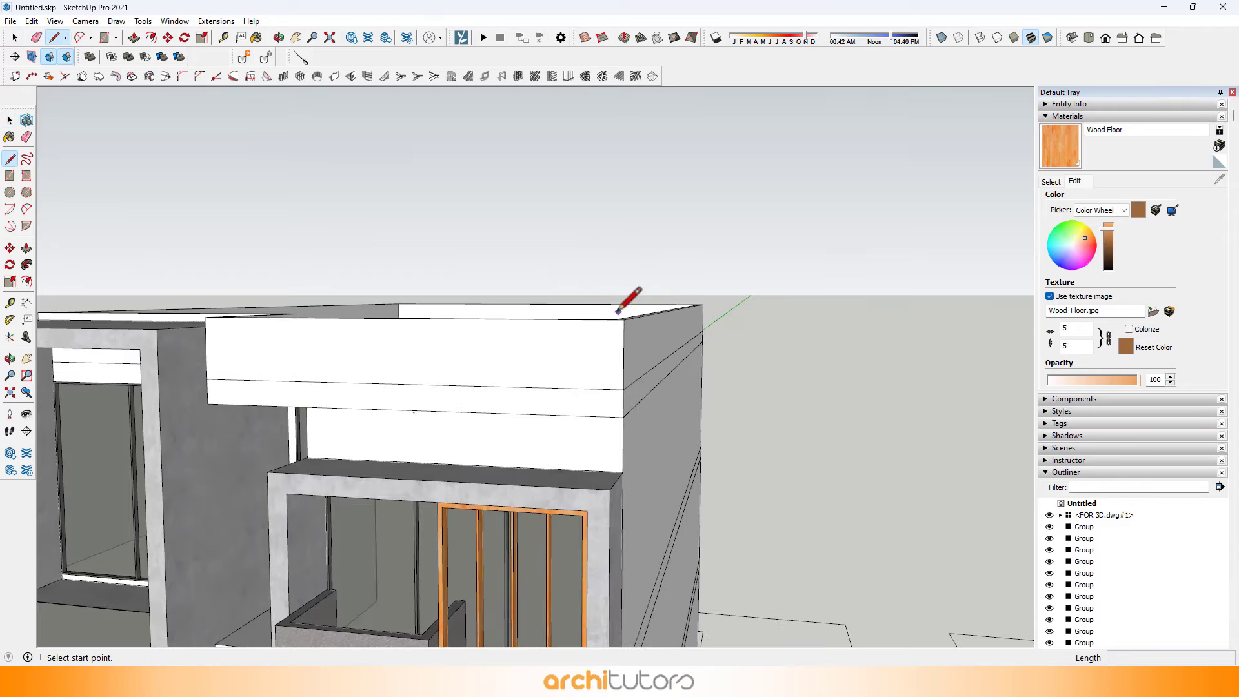
pyautogui.click(622, 320)
pyautogui.moveTo(597, 165); pyautogui.dragTo(649, 174, button='middle')
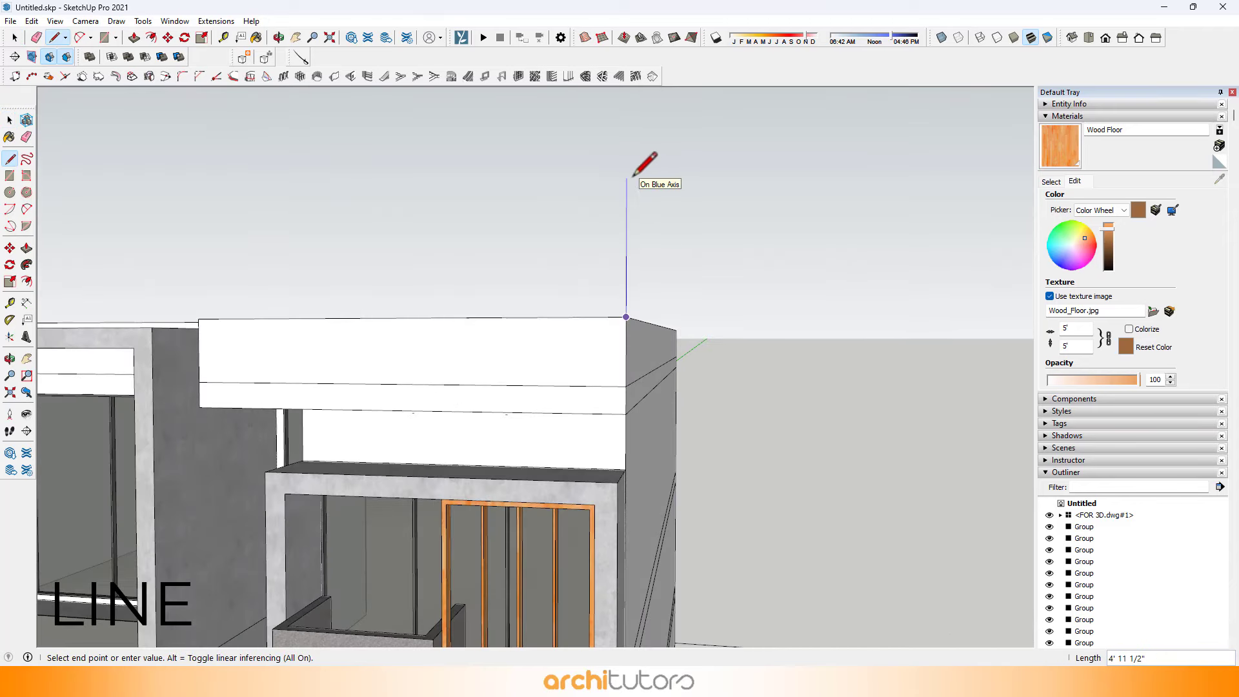
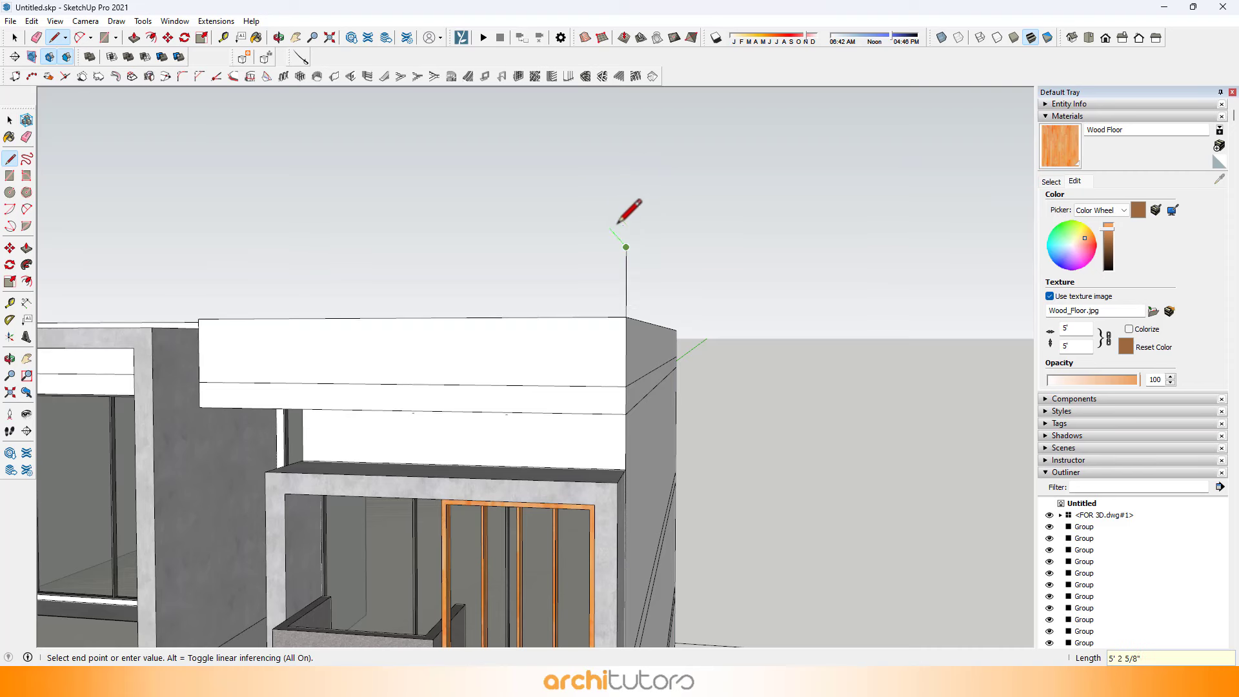
pyautogui.scroll(1, 623, 215)
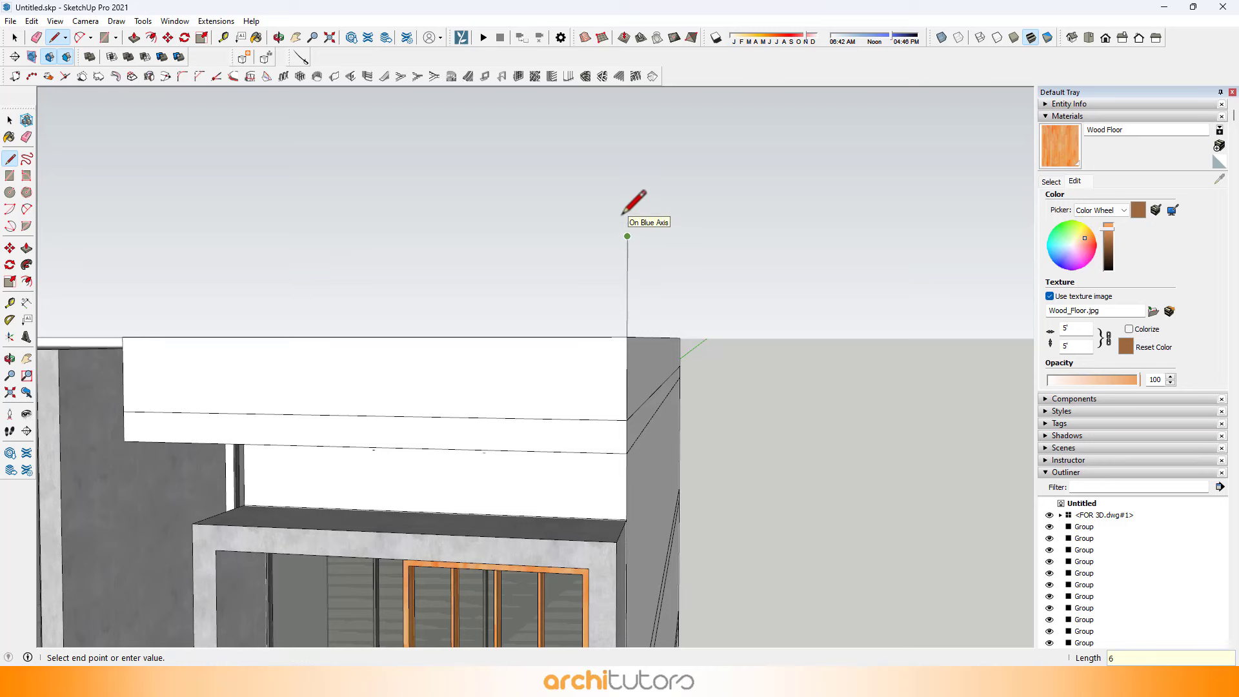
pyautogui.press('Escape')
# Outline a thin slab profile above the roof, running 23' along the red axis, and erase the leftover construction lines.
pyautogui.moveTo(627, 258); pyautogui.dragTo(573, 248, button='middle')
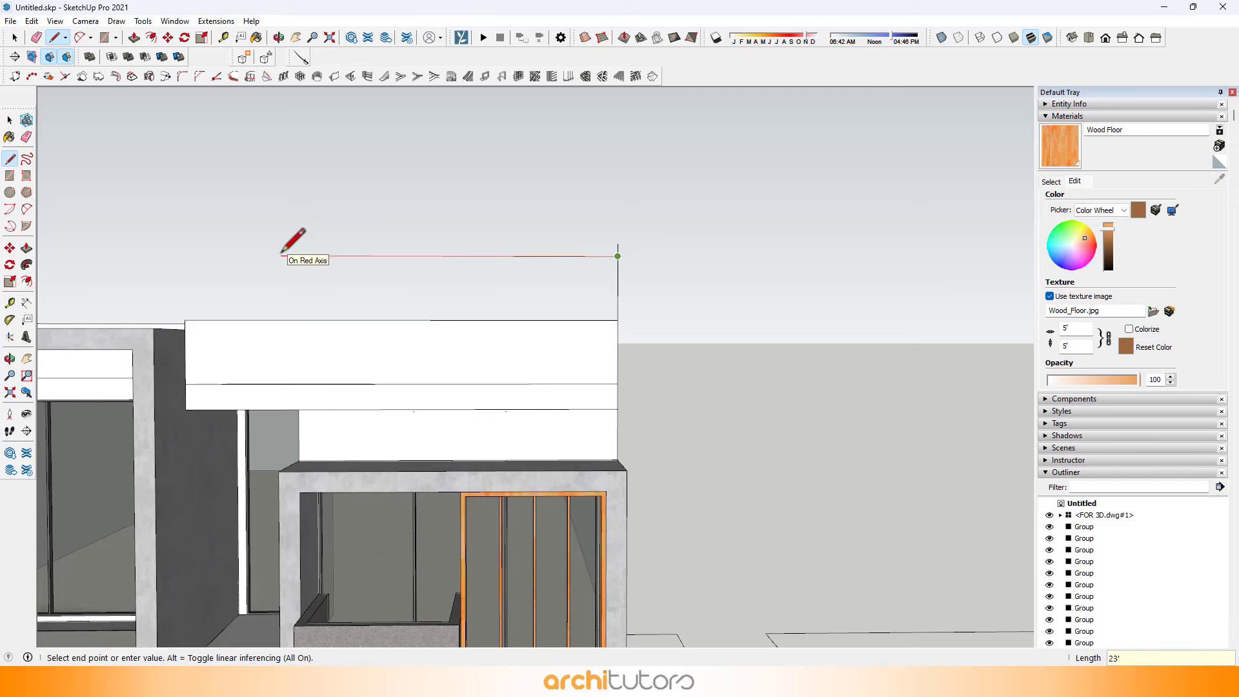
pyautogui.moveTo(267, 185); pyautogui.dragTo(174, 184, button='middle')
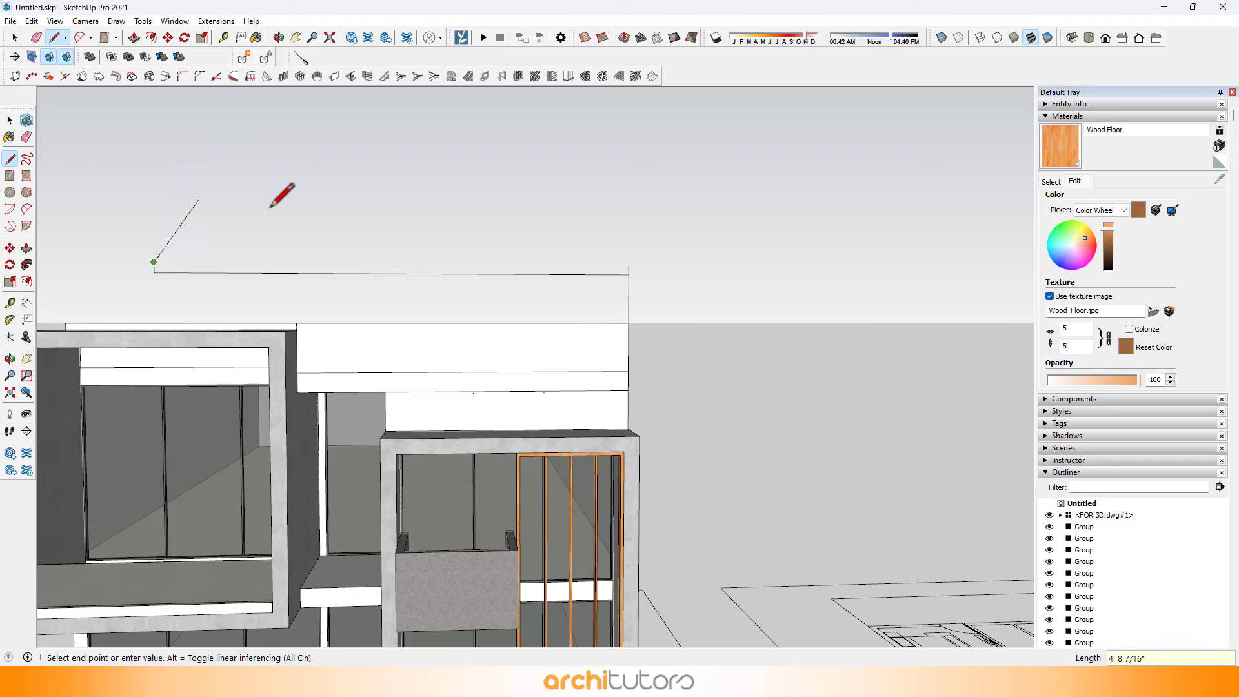
pyautogui.click(674, 264)
pyautogui.write('3')
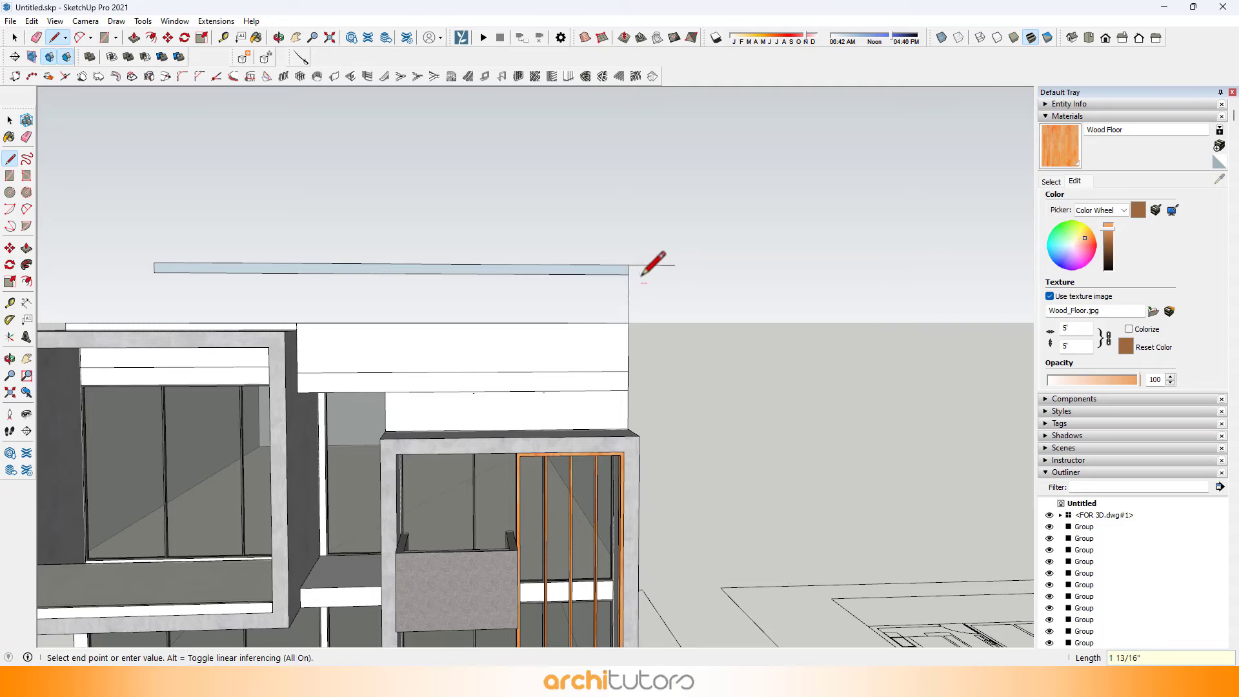
pyautogui.write('e')
pyautogui.click(642, 265)
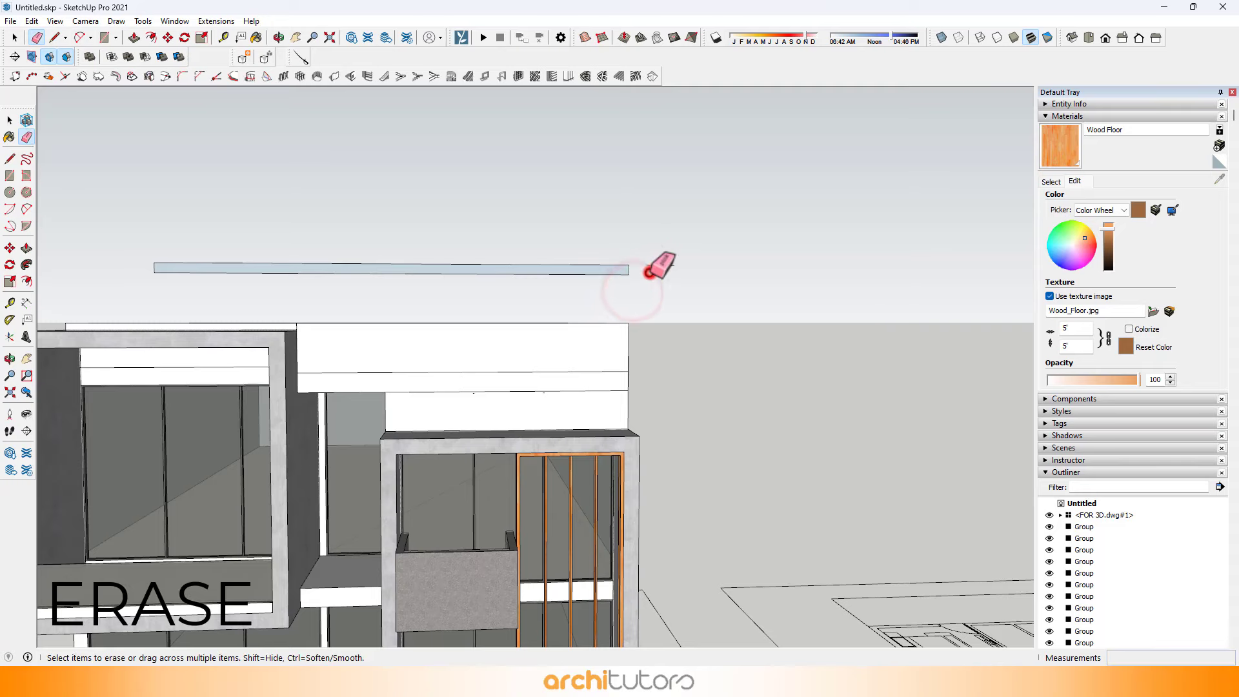
# Push/Pull the thin profile back 20' to form a slab above the roof.
pyautogui.moveTo(649, 273)
pyautogui.mouseDown(button='middle')
pyautogui.moveTo(553, 277)
pyautogui.moveTo(550, 321)
pyautogui.moveTo(462, 289)
pyautogui.moveTo(475, 276)
pyautogui.mouseUp(button='middle')
pyautogui.press('p')
pyautogui.click(439, 271)
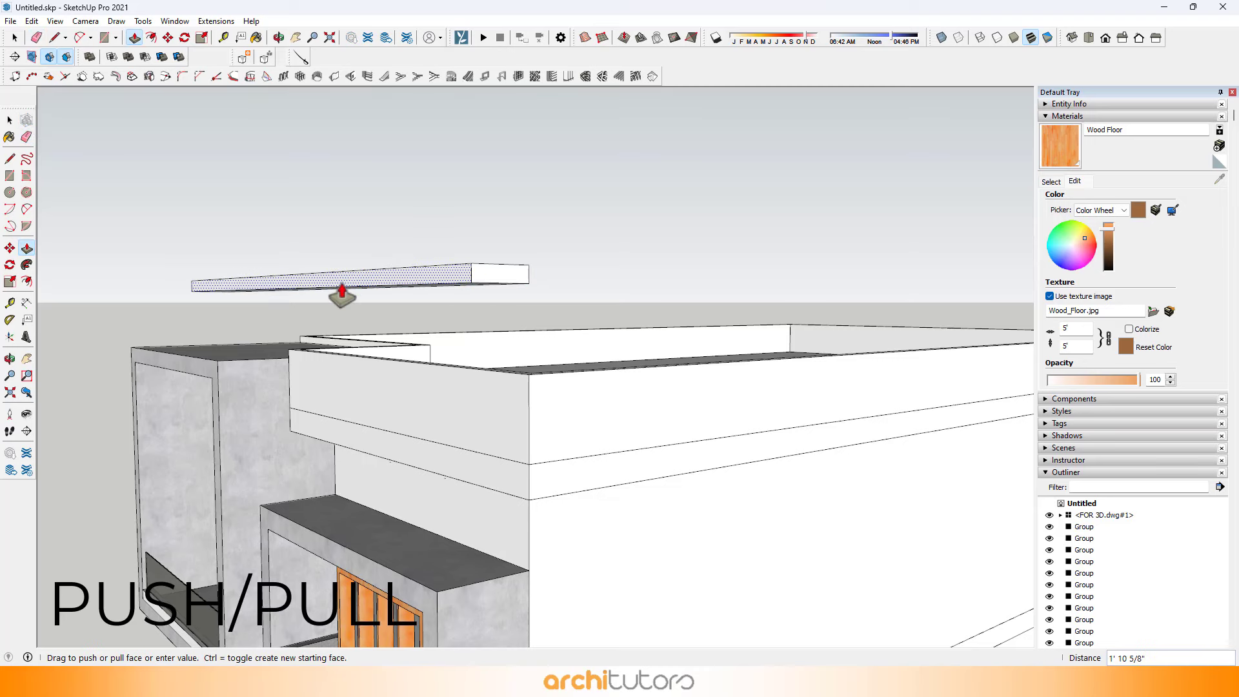
pyautogui.press('Return')
pyautogui.moveTo(390, 289); pyautogui.dragTo(342, 331, button='middle')
pyautogui.scroll(-1, 340, 320)
pyautogui.scroll(-3, 726, 364)
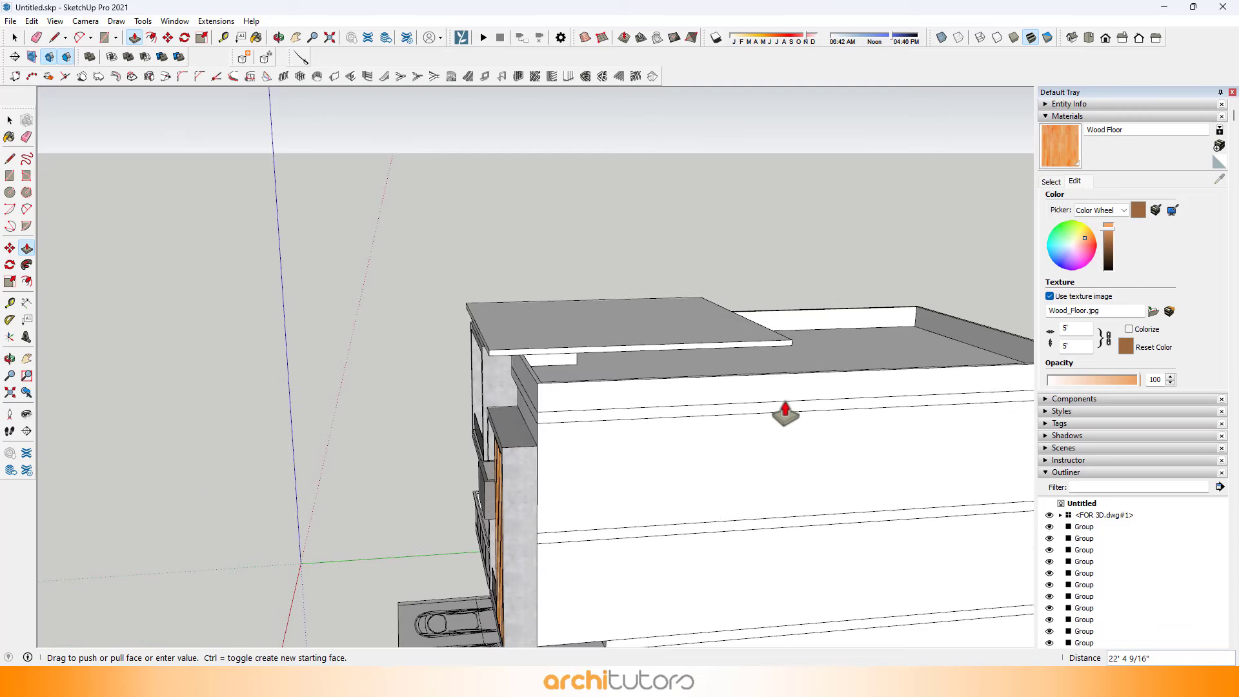
pyautogui.press('Return')
# Paint the underside of the roof slab with the Wood Floor Dark material.
pyautogui.moveTo(785, 413); pyautogui.dragTo(558, 267, button='middle')
pyautogui.press('p')
pyautogui.click(1050, 181)
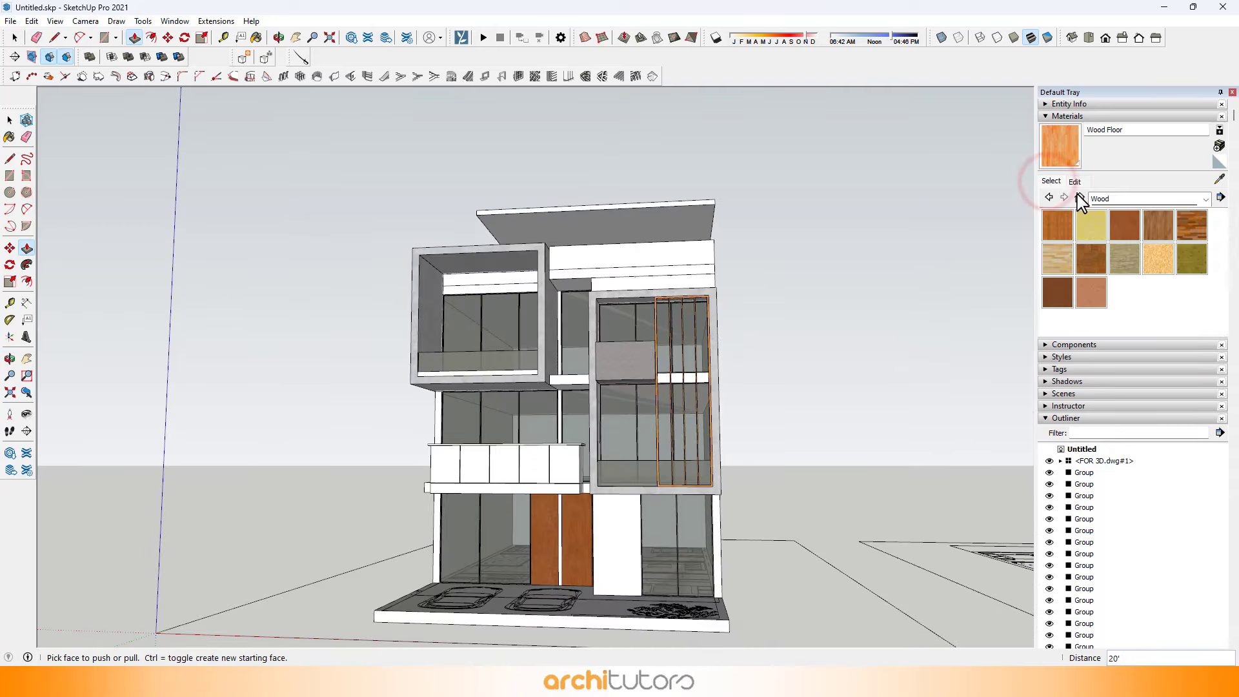
pyautogui.click(613, 206)
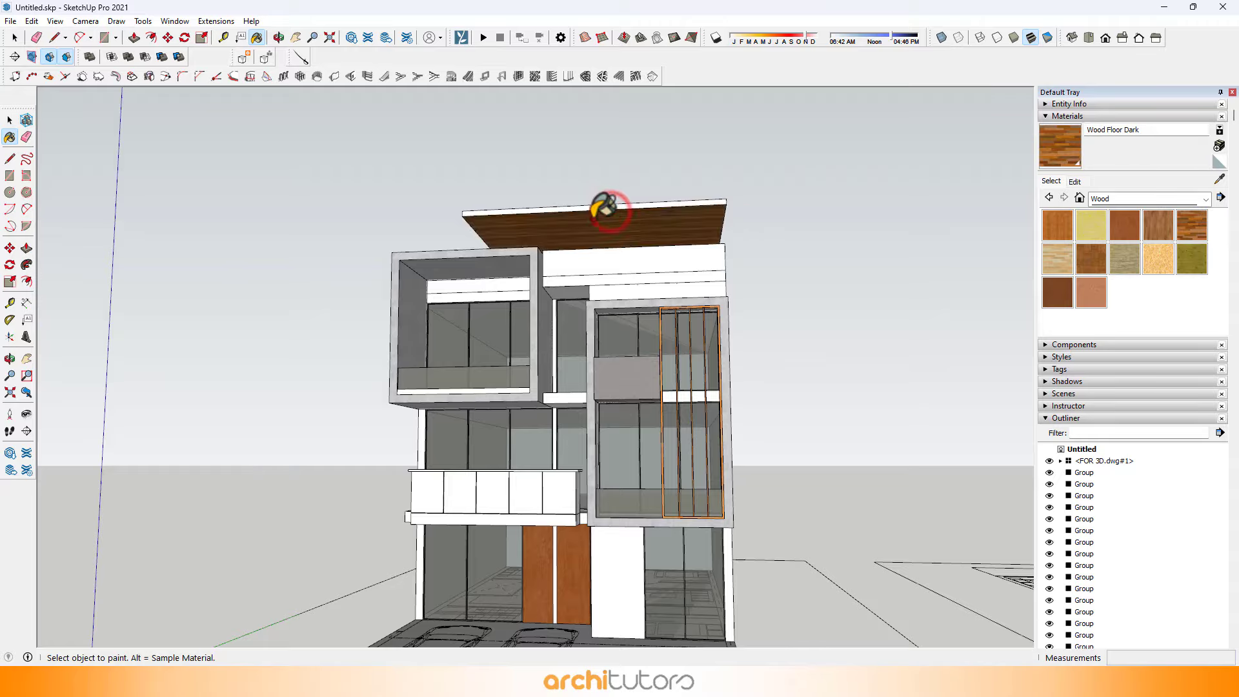
# Paint the roof slab's front edge face with Metal Steel Textured from the Metal collection.
pyautogui.moveTo(614, 202)
pyautogui.mouseDown(button='middle')
pyautogui.moveTo(656, 138)
pyautogui.moveTo(655, 157)
pyautogui.moveTo(566, 224)
pyautogui.moveTo(580, 263)
pyautogui.moveTo(428, 215)
pyautogui.moveTo(677, 243)
pyautogui.mouseUp(button='middle')
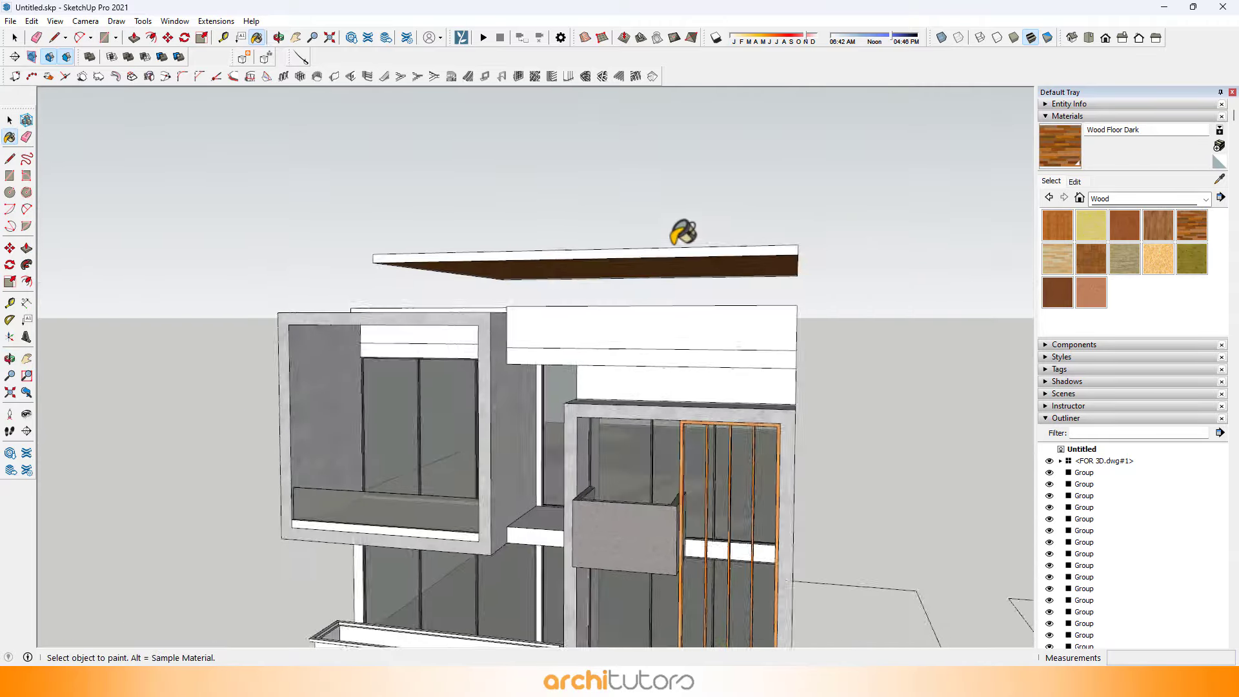
pyautogui.scroll(3, 806, 239)
pyautogui.click(1120, 200)
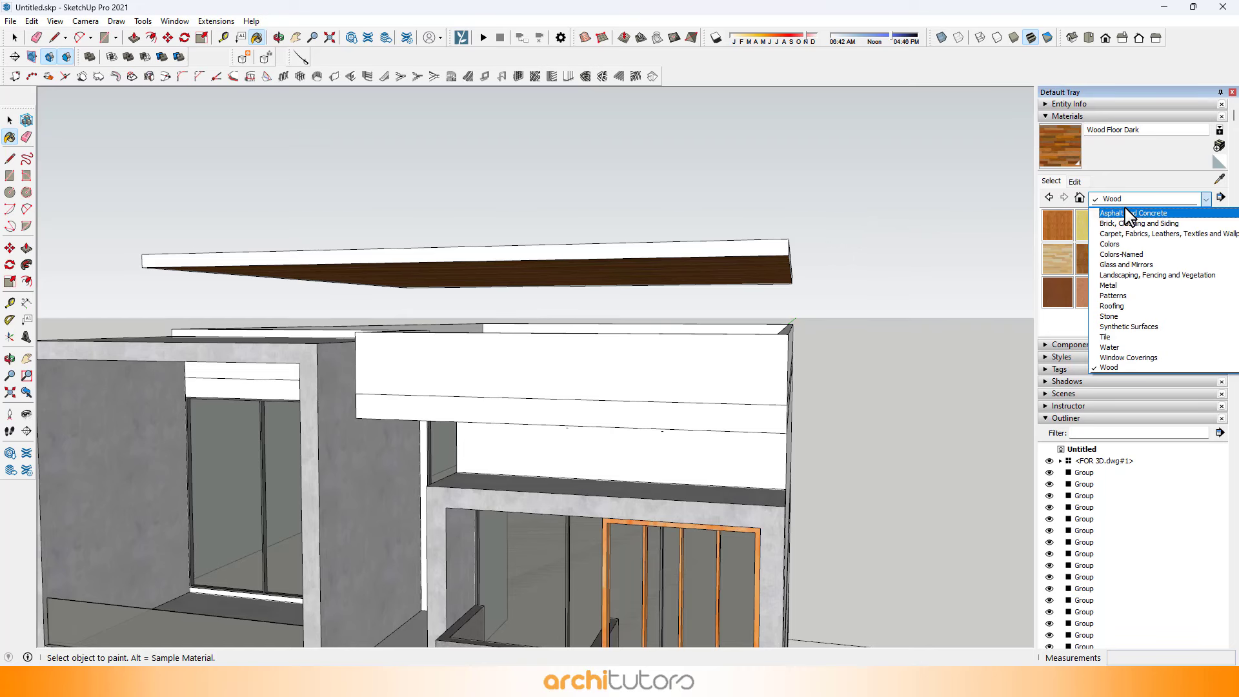
pyautogui.click(1121, 285)
pyautogui.scroll(3, 276, 346)
pyautogui.moveTo(276, 346); pyautogui.dragTo(401, 339, button='middle')
pyautogui.moveTo(1156, 259); pyautogui.dragTo(1155, 259)
pyautogui.click(1156, 259)
pyautogui.keyDown('shift'); pyautogui.moveTo(1019, 188); pyautogui.dragTo(757, 252, button='middle'); pyautogui.keyUp('shift')
pyautogui.scroll(1, 761, 248)
pyautogui.click(780, 232)
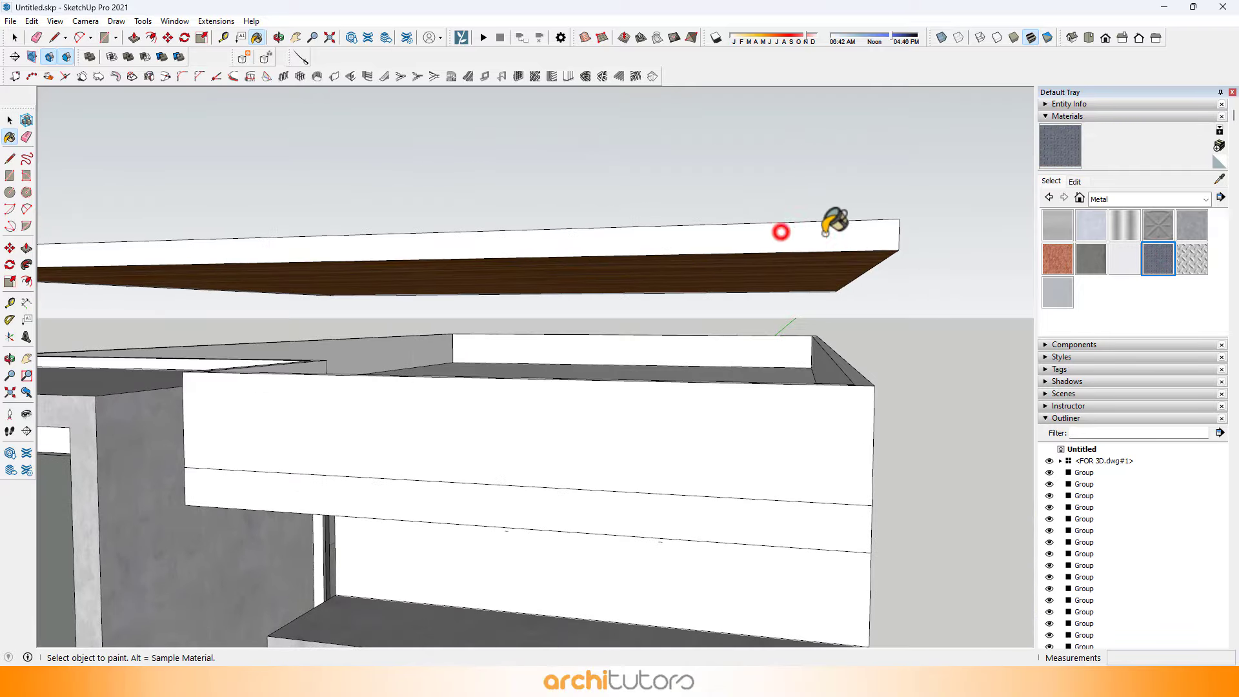
# Paint the roof slab's side edge faces with the same metal and darken the Metal Steel Textured colour.
pyautogui.moveTo(825, 232); pyautogui.dragTo(658, 249, button='middle')
pyautogui.click(874, 242)
pyautogui.scroll(-1, 864, 239)
pyautogui.moveTo(546, 223); pyautogui.dragTo(767, 231, button='middle')
pyautogui.moveTo(297, 234)
pyautogui.mouseDown(button='middle')
pyautogui.moveTo(374, 238)
pyautogui.moveTo(382, 250)
pyautogui.mouseUp(button='middle')
pyautogui.click(380, 265)
pyautogui.keyDown('shift'); pyautogui.moveTo(540, 274); pyautogui.dragTo(248, 271, button='middle'); pyautogui.keyUp('shift')
pyautogui.scroll(-1, 875, 230)
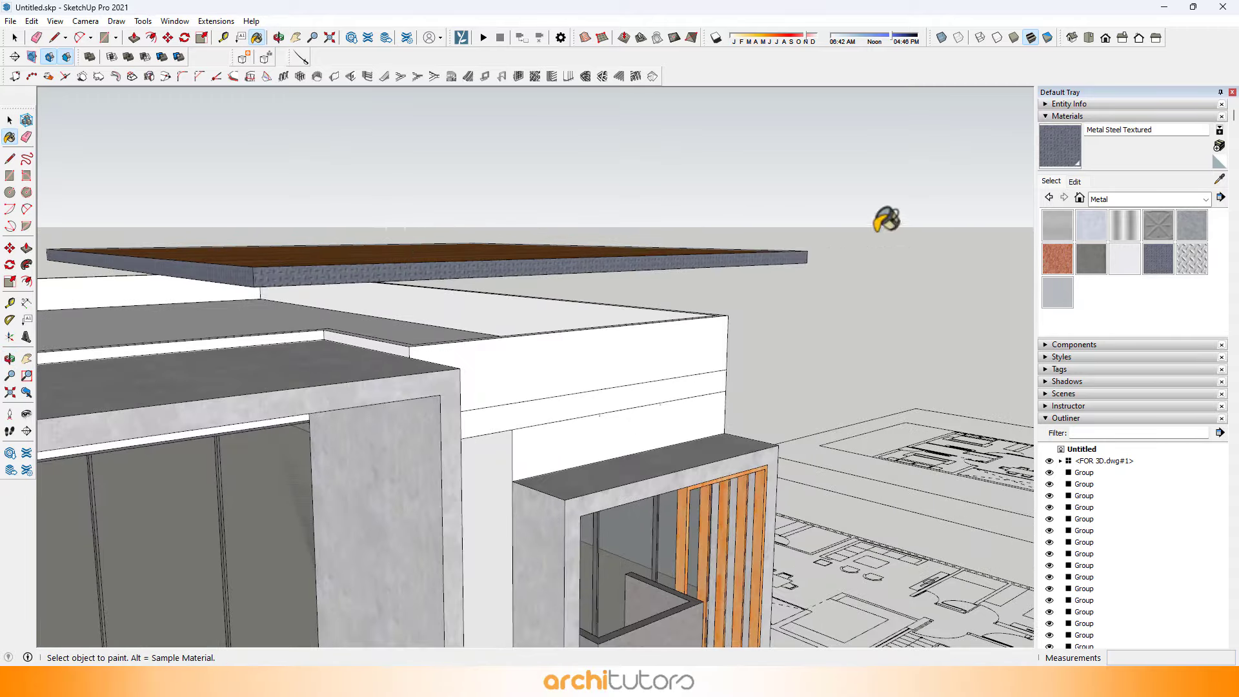
pyautogui.click(1076, 182)
pyautogui.moveTo(1108, 248); pyautogui.dragTo(1108, 257)
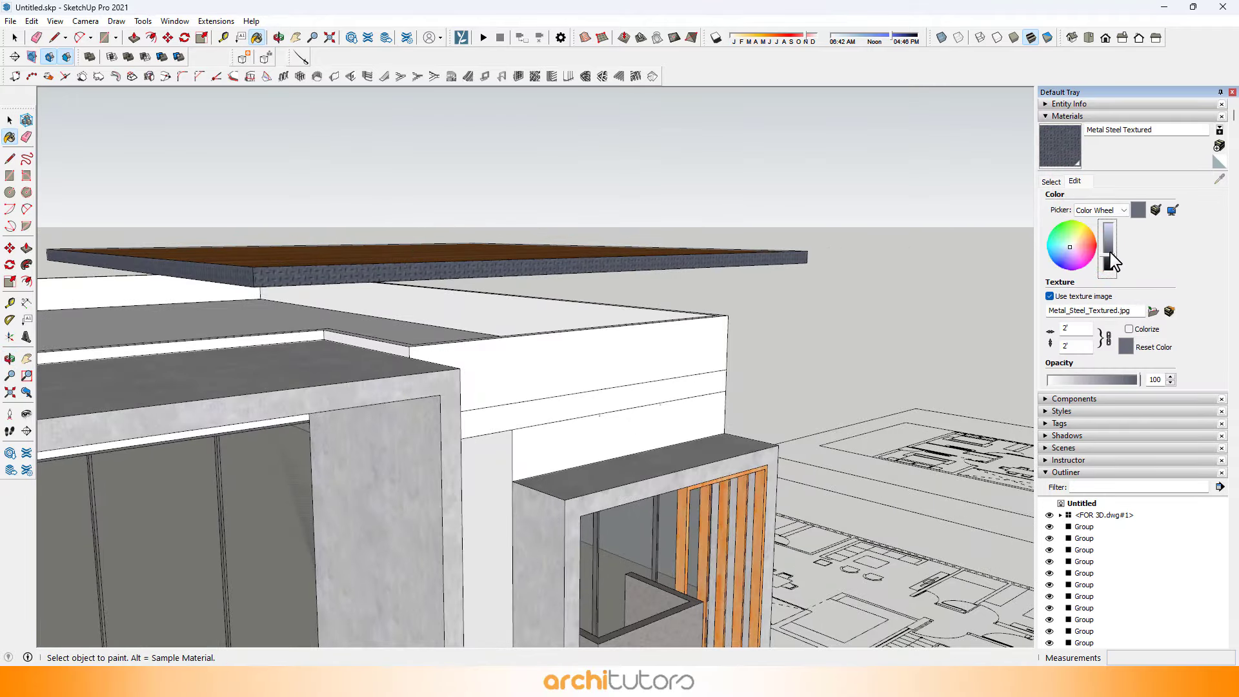
# Copy the slab's upper front edge a short distance down onto the metal front face.
pyautogui.moveTo(684, 271); pyautogui.dragTo(475, 267, button='middle')
pyautogui.press('space')
pyautogui.scroll(5, 685, 269)
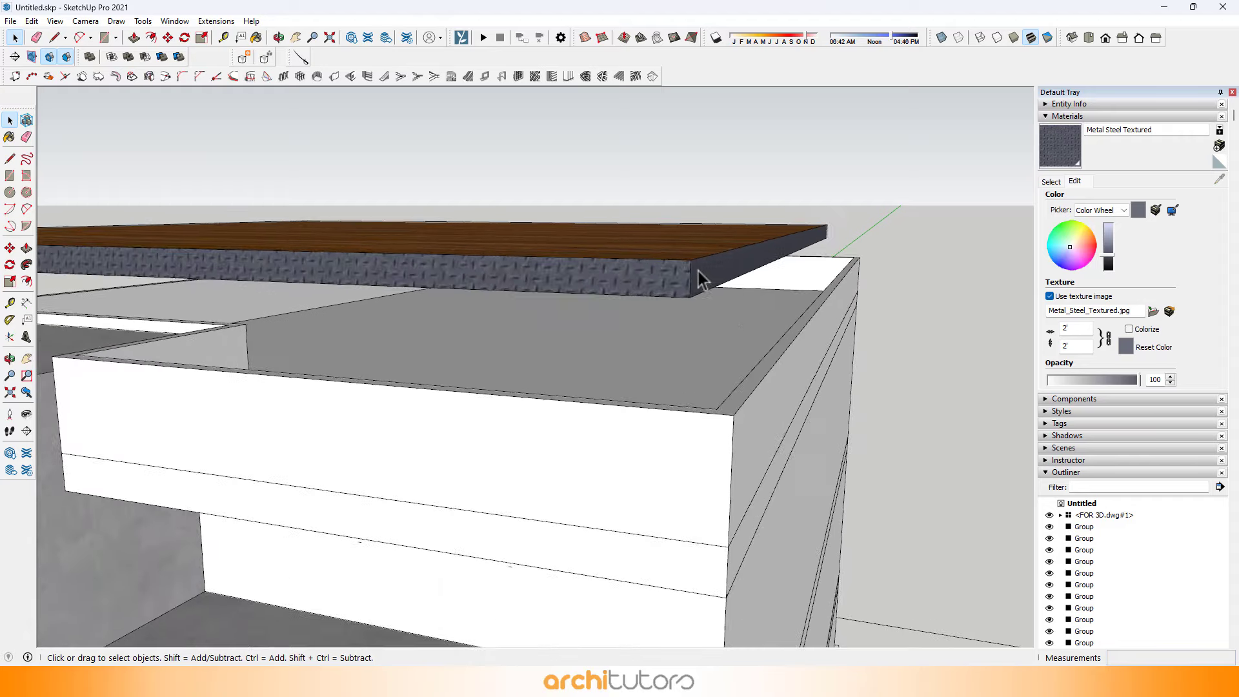
pyautogui.click(684, 269)
pyautogui.scroll(2, 679, 266)
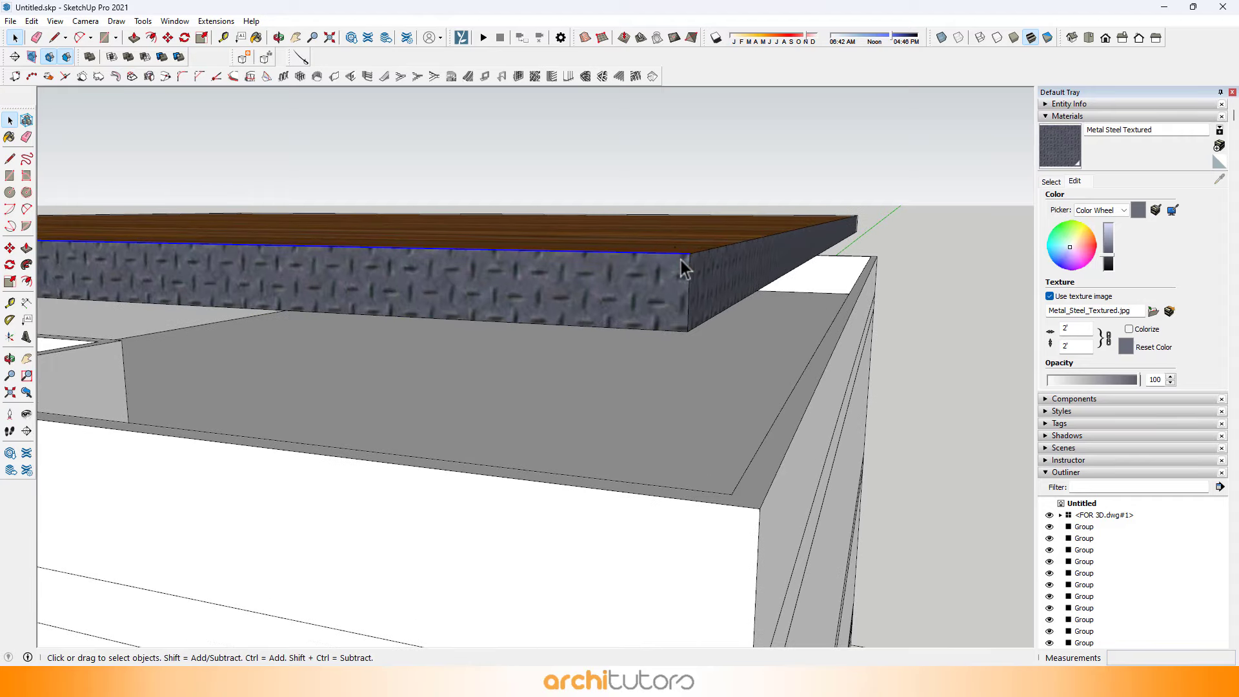
pyautogui.moveTo(677, 267); pyautogui.dragTo(665, 261, button='middle')
pyautogui.press('m')
pyautogui.press('ctrl')
pyautogui.click(689, 250)
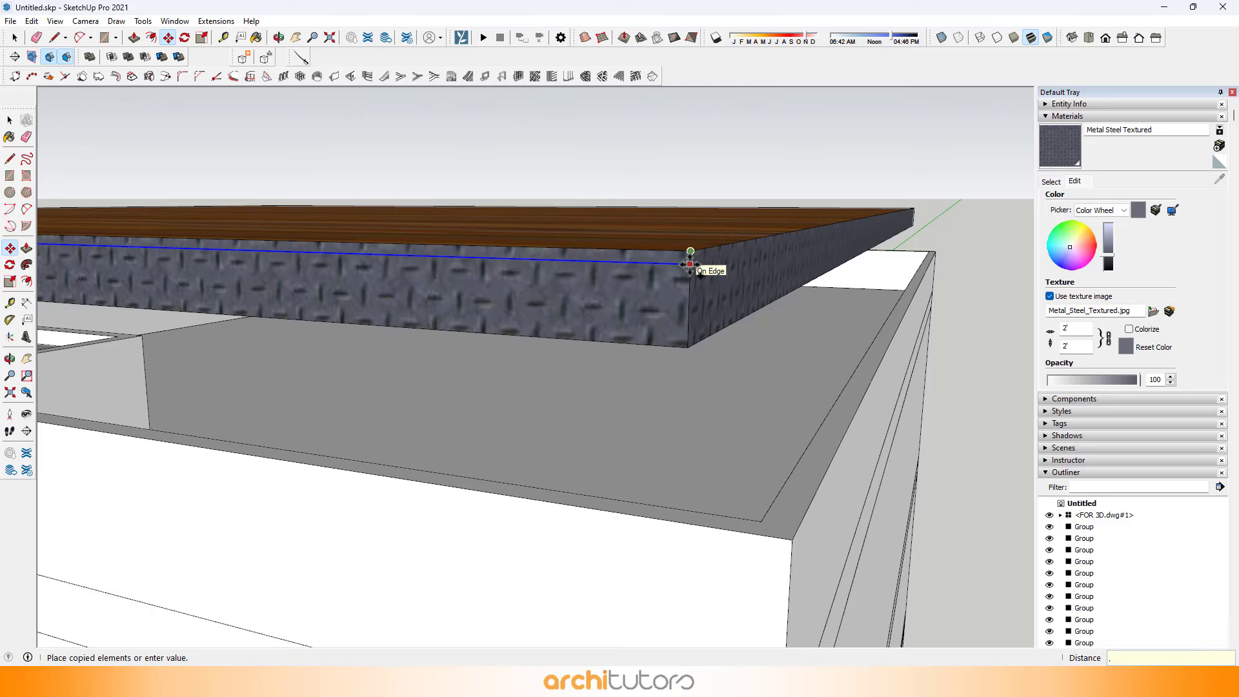
pyautogui.press('Return')
# Copy the slab's lower front edge upward by 0.5" on the metal front face.
pyautogui.scroll(5, 671, 360)
pyautogui.press('space')
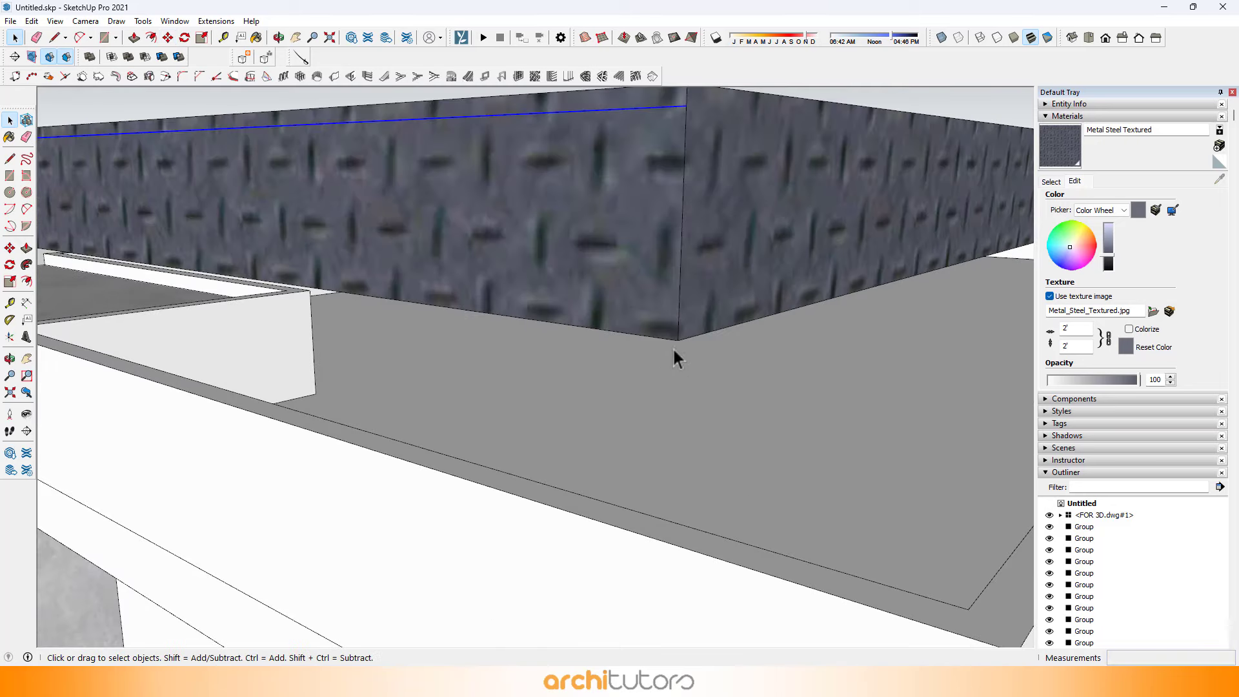
pyautogui.scroll(-1, 671, 342)
pyautogui.press('m')
pyautogui.press('ctrl')
pyautogui.click(675, 322)
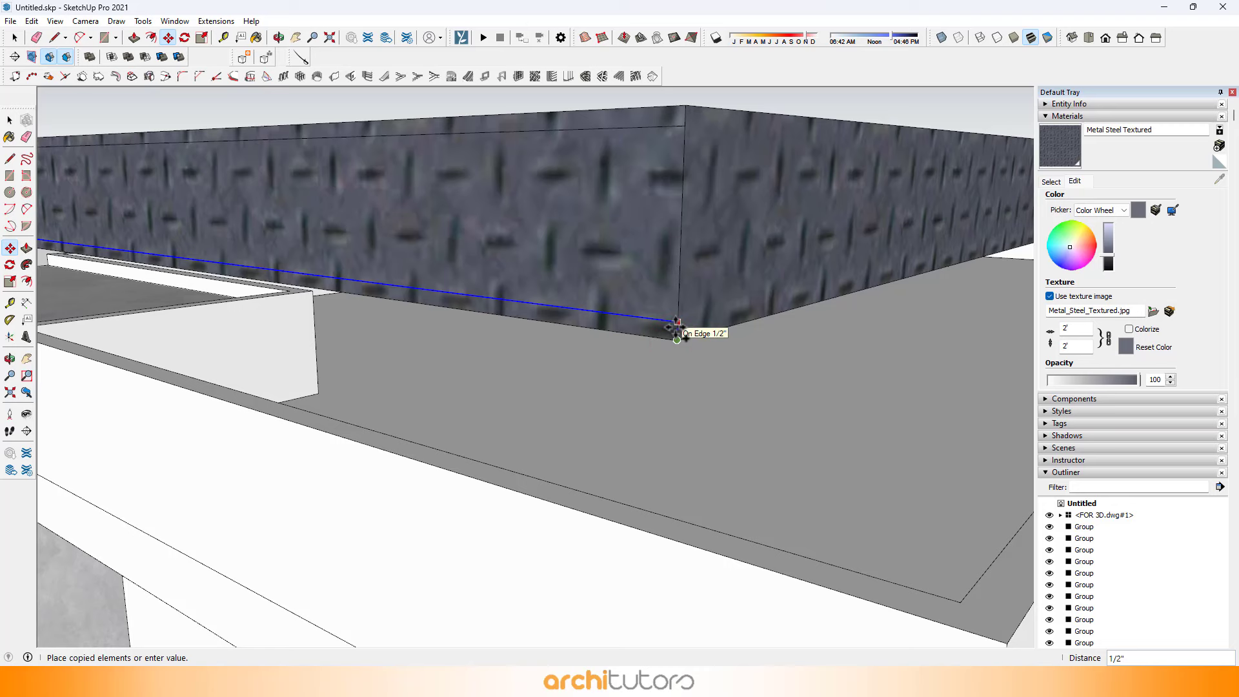
pyautogui.write('.5')
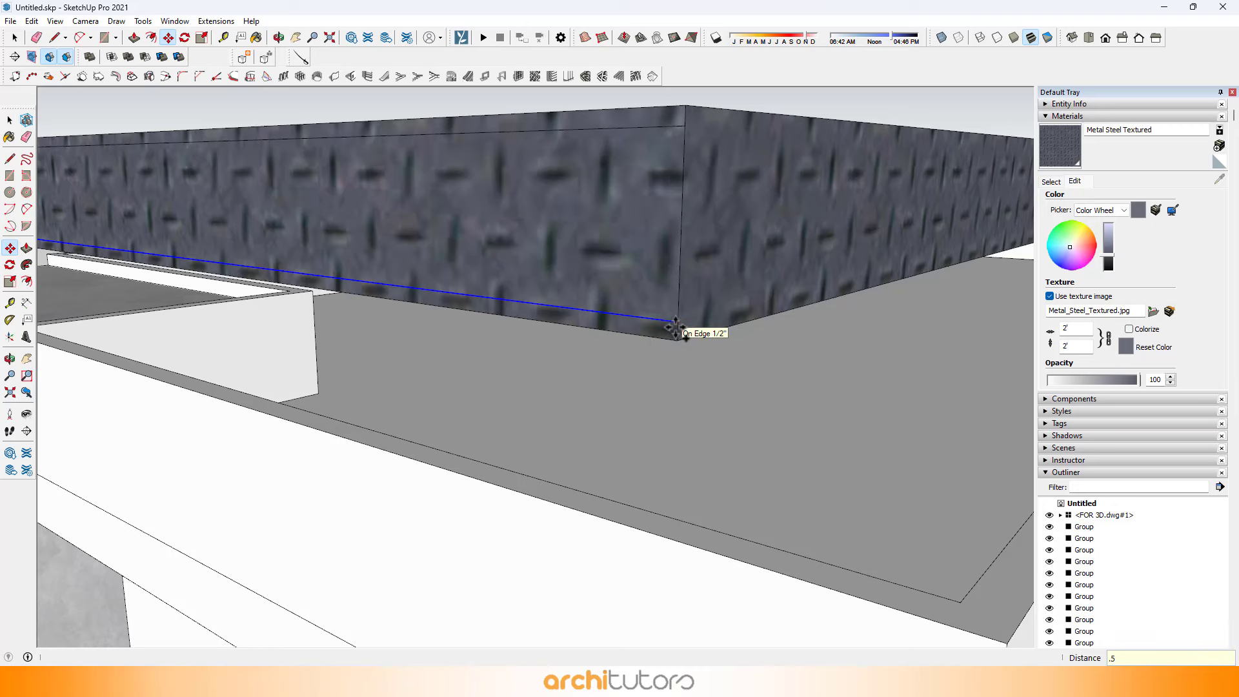
pyautogui.press('Return')
# Push/Pull the thin upper and lower strips of the slab's front face outward by 3".
pyautogui.scroll(-3, 675, 326)
pyautogui.press('p')
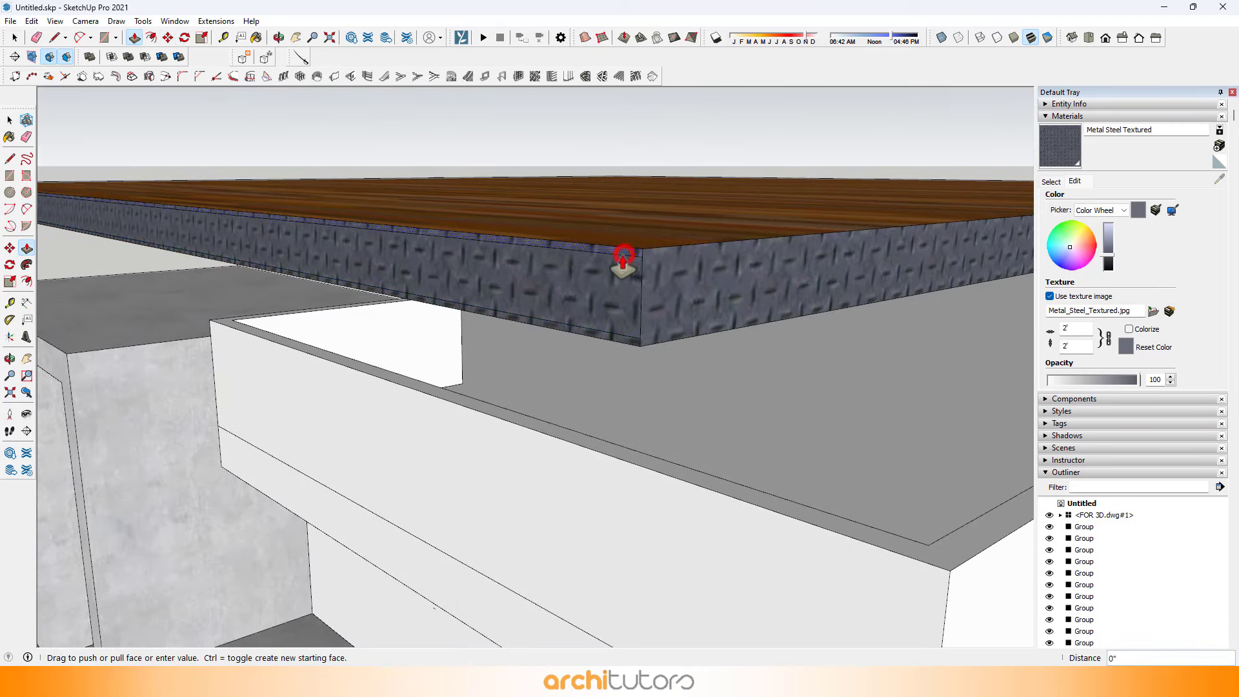
pyautogui.click(623, 258)
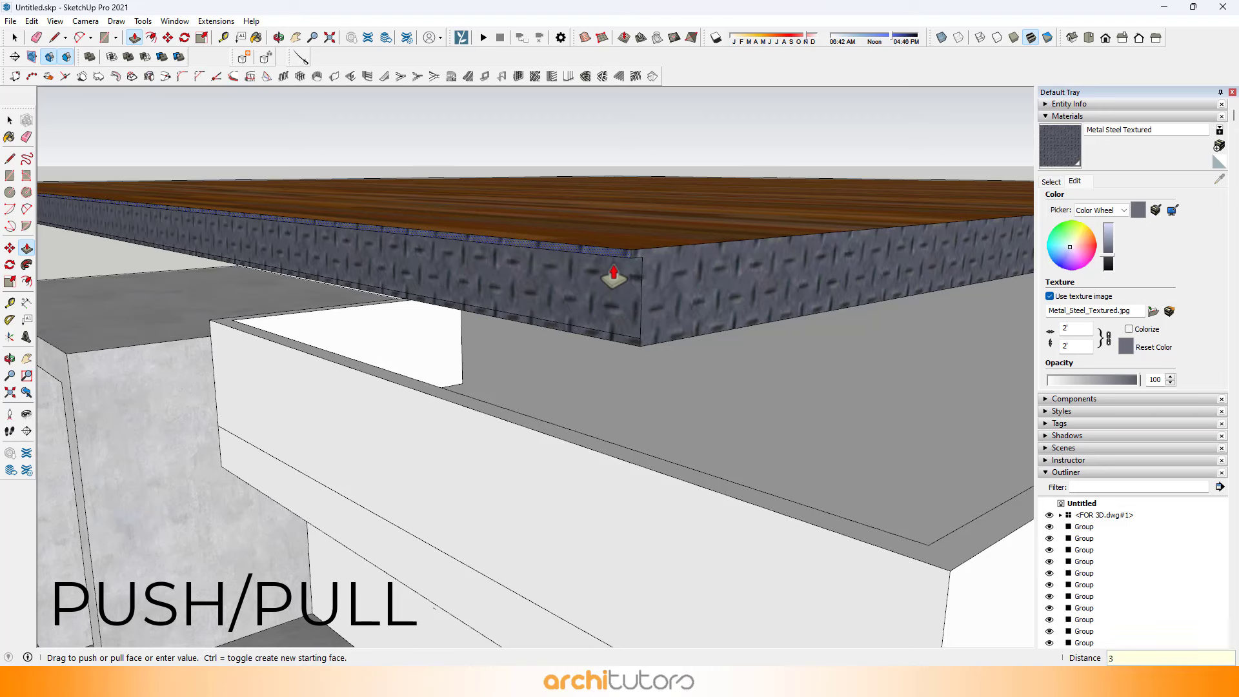
pyautogui.press('ctrl')
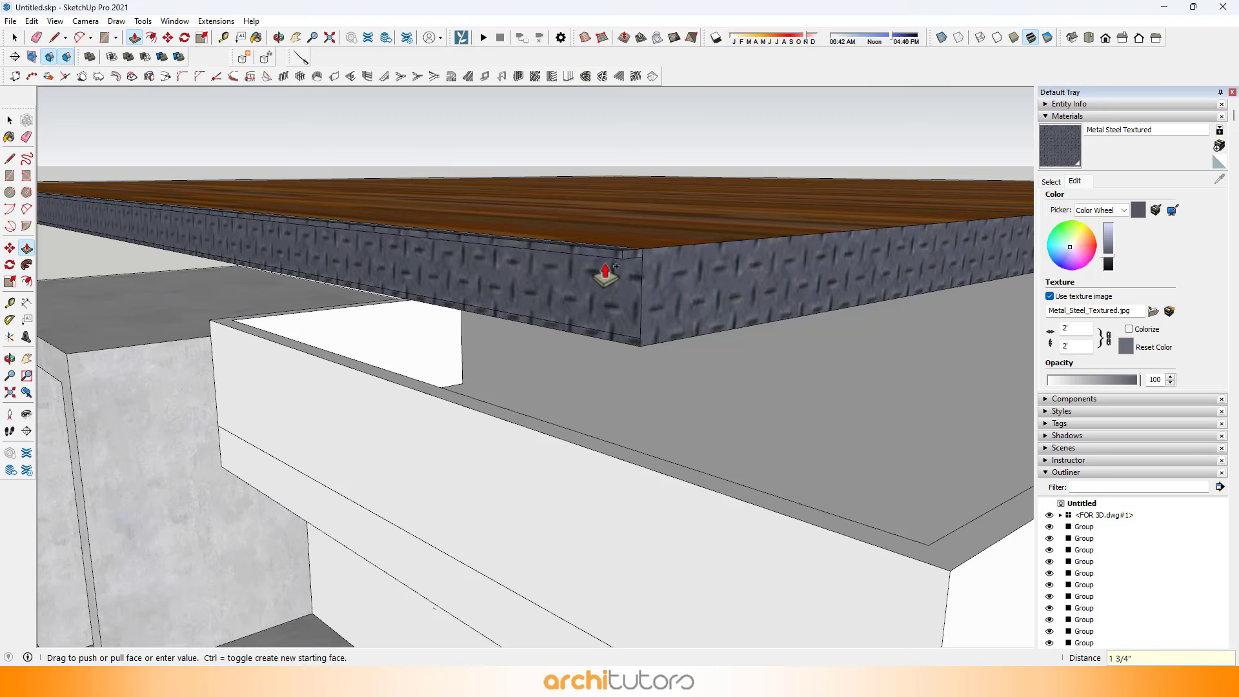
pyautogui.write('3')
pyautogui.press('Return')
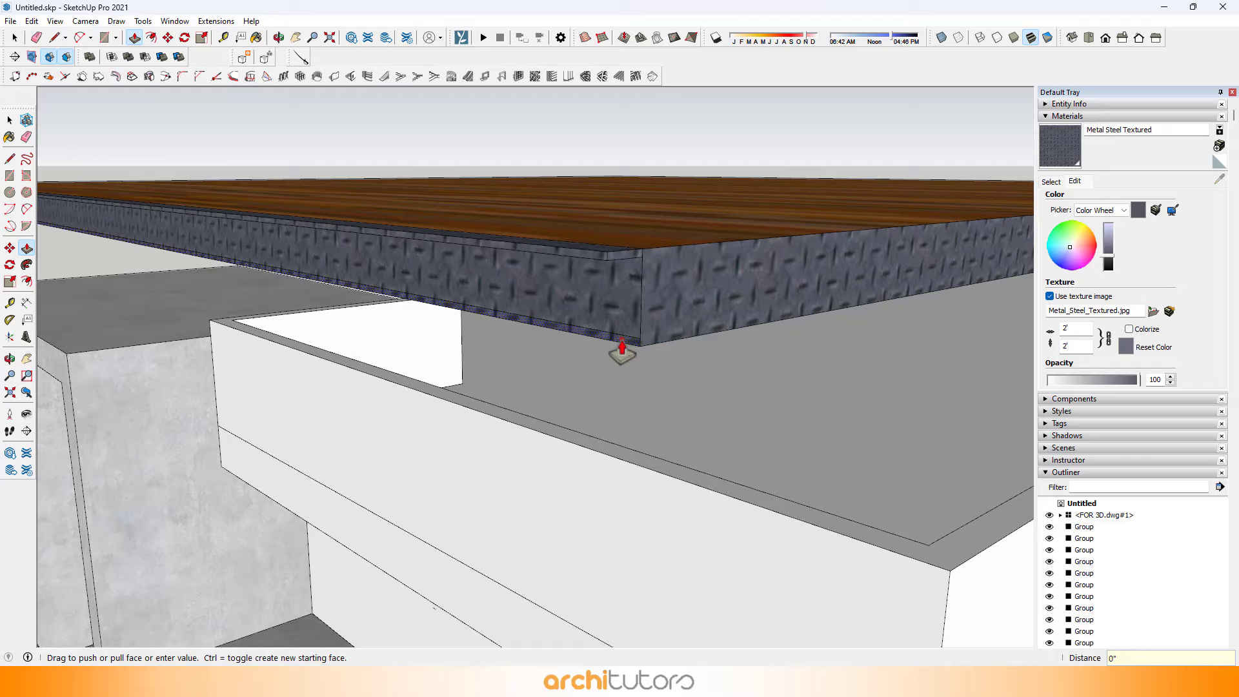
# Draw lines on the slab's adjoining side face to continue the upper and lower strips, ending at a vertical line.
pyautogui.moveTo(586, 266); pyautogui.dragTo(475, 299, button='middle')
pyautogui.scroll(3, 529, 296)
pyautogui.scroll(2, 445, 301)
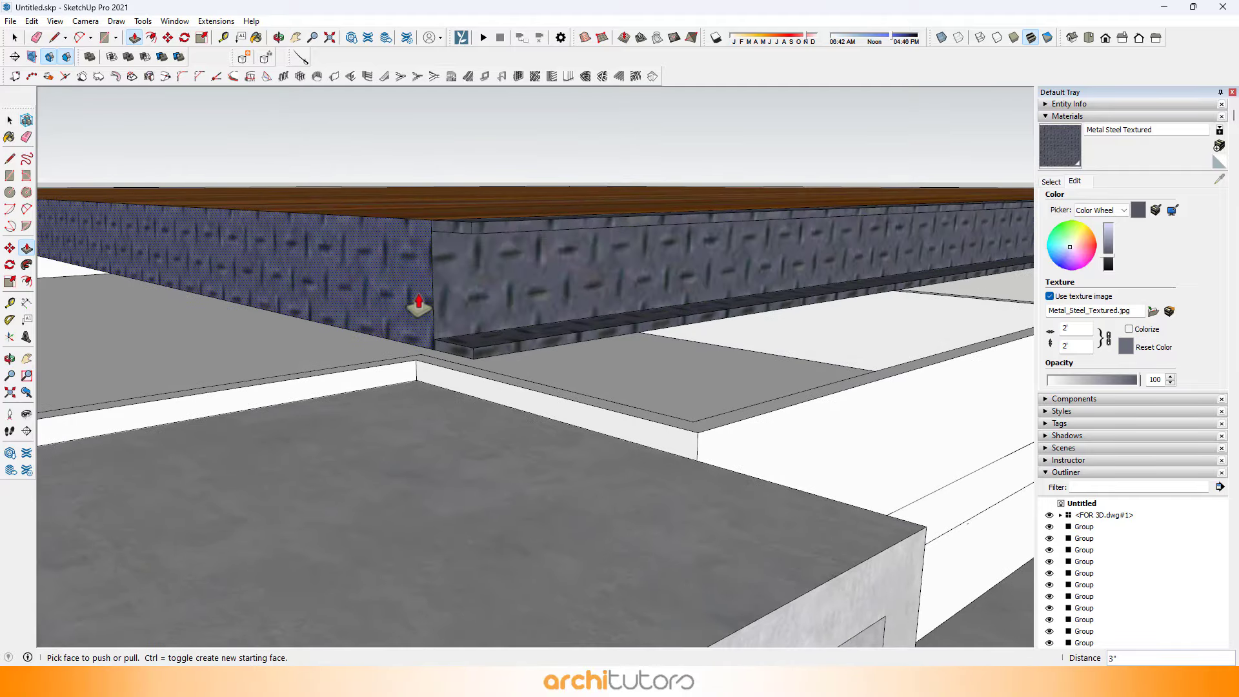
pyautogui.press('l')
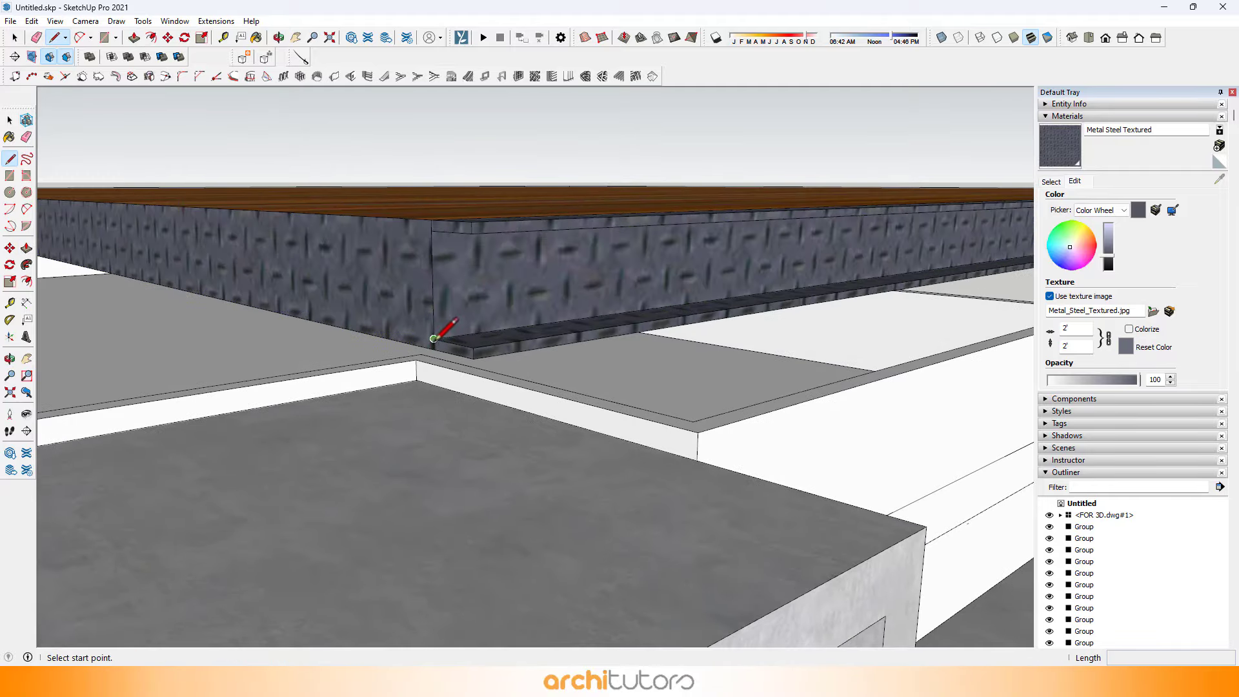
pyautogui.click(433, 338)
pyautogui.moveTo(433, 338); pyautogui.dragTo(503, 276, button='middle')
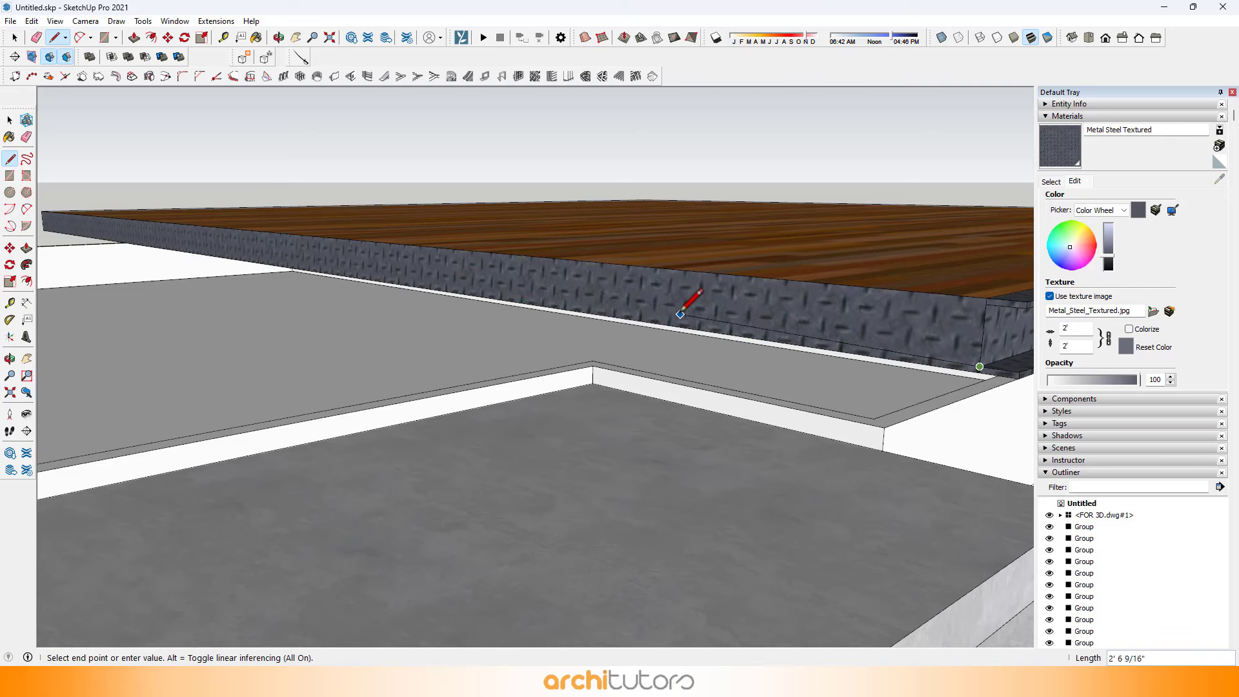
pyautogui.keyDown('shift'); pyautogui.moveTo(678, 316); pyautogui.dragTo(532, 297, button='middle'); pyautogui.keyUp('shift')
pyautogui.scroll(2, 776, 282)
pyautogui.press('Escape')
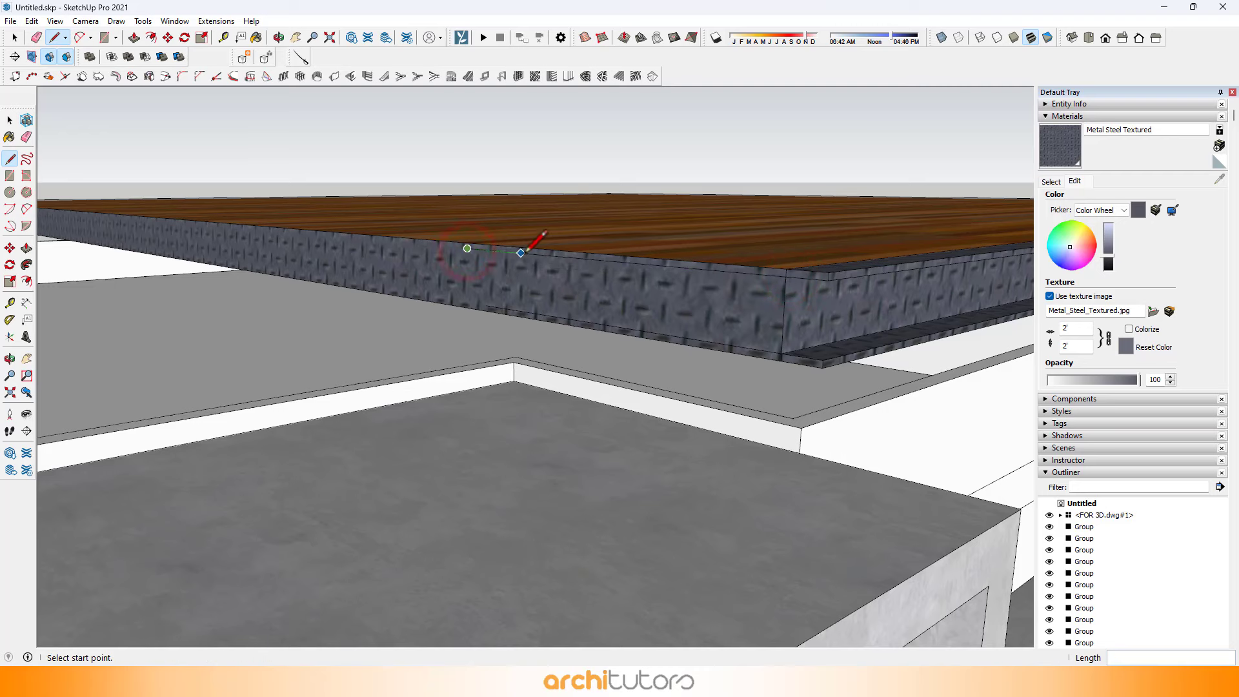
pyautogui.scroll(-3, 515, 316)
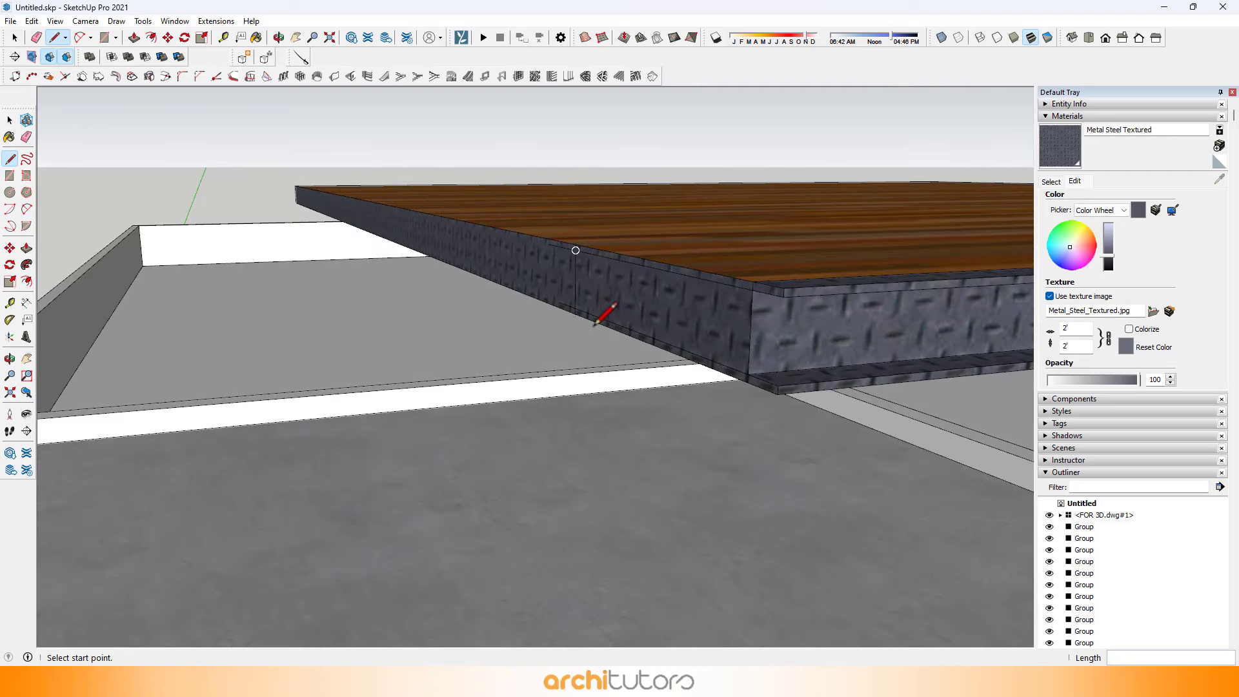
# Push/Pull the side face's thin lower and upper strips outward by 3" and extend their ends to meet the front strips.
pyautogui.press('p')
pyautogui.click(657, 353)
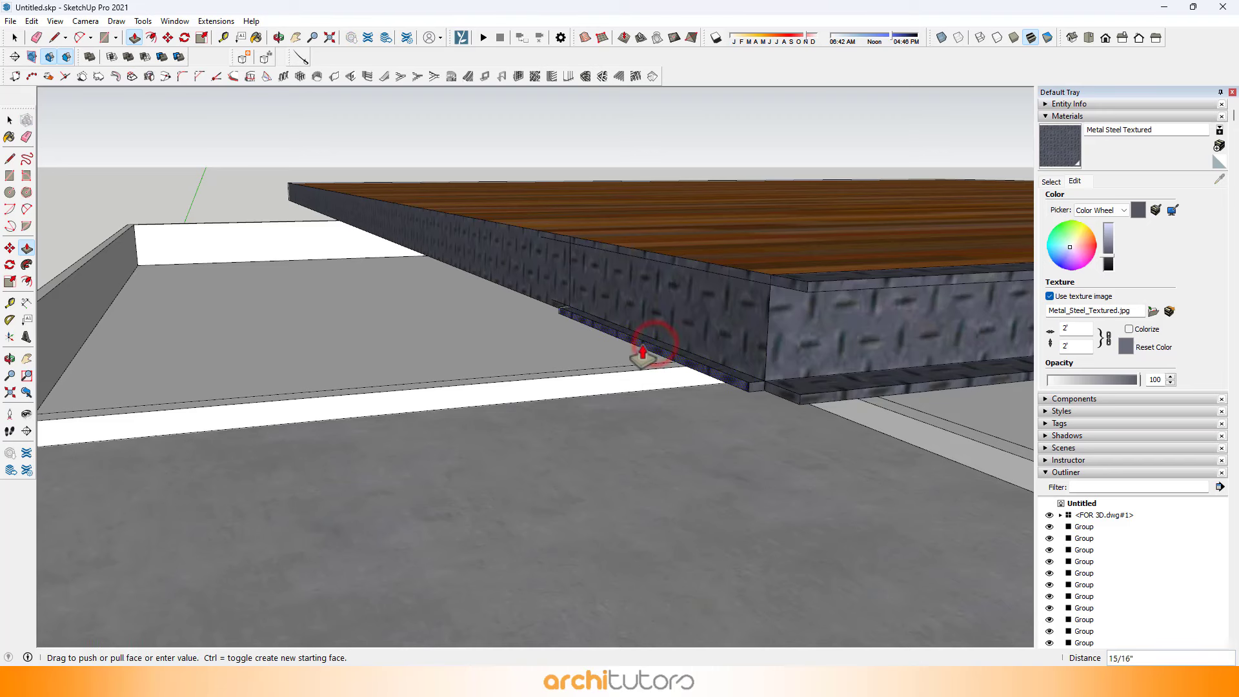
pyautogui.write('3"')
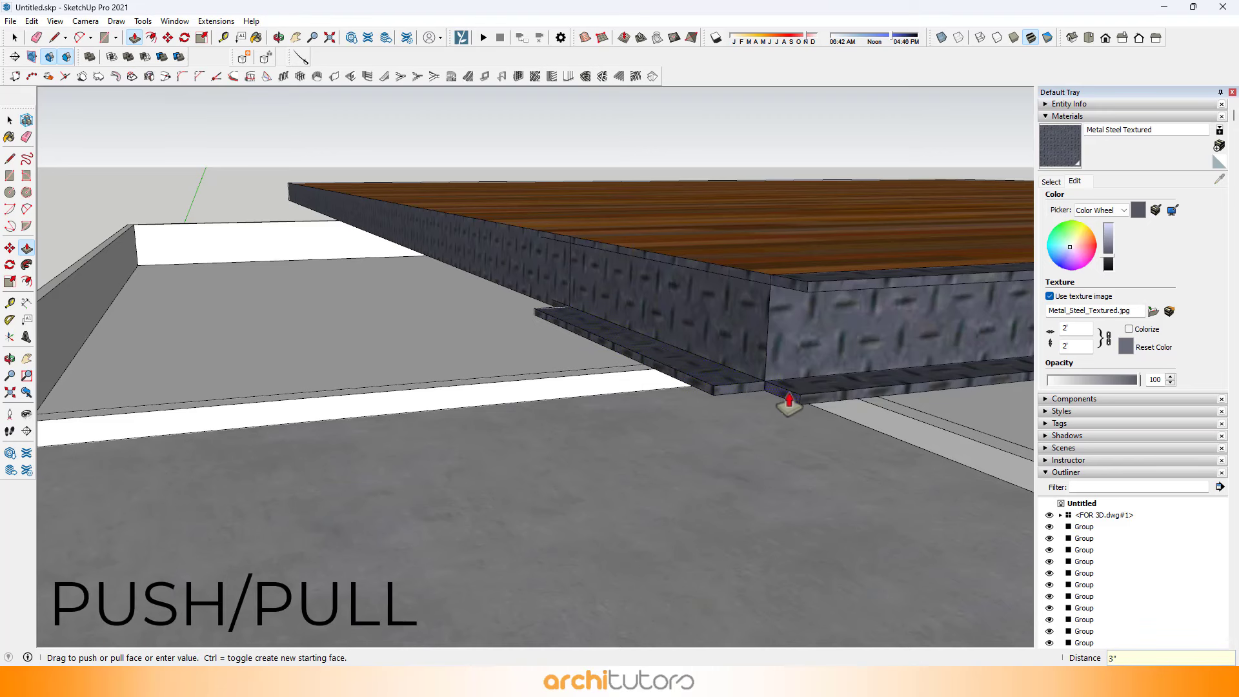
pyautogui.click(713, 383)
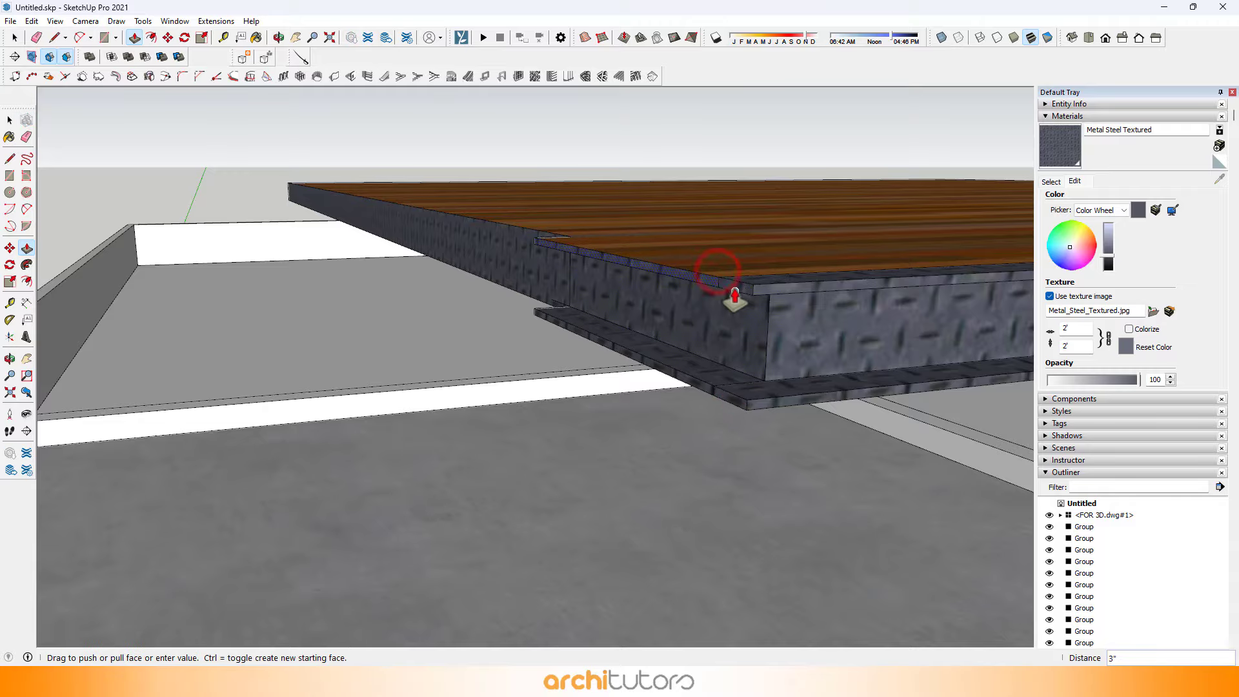
pyautogui.press('space')
# Push/Pull the end of the upper side strip about 10' further back along the slab's side.
pyautogui.moveTo(602, 290); pyautogui.dragTo(395, 224, button='middle')
pyautogui.scroll(-5, 395, 224)
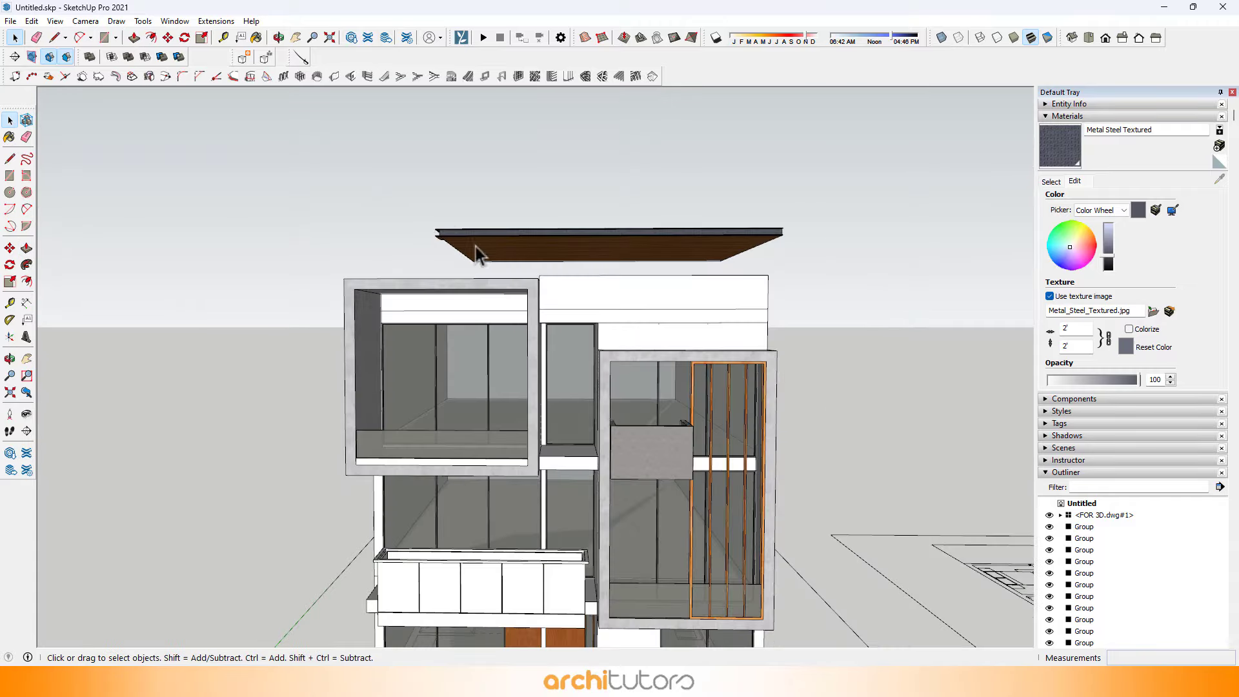
pyautogui.moveTo(475, 249); pyautogui.dragTo(843, 270, button='middle')
pyautogui.scroll(12, 592, 200)
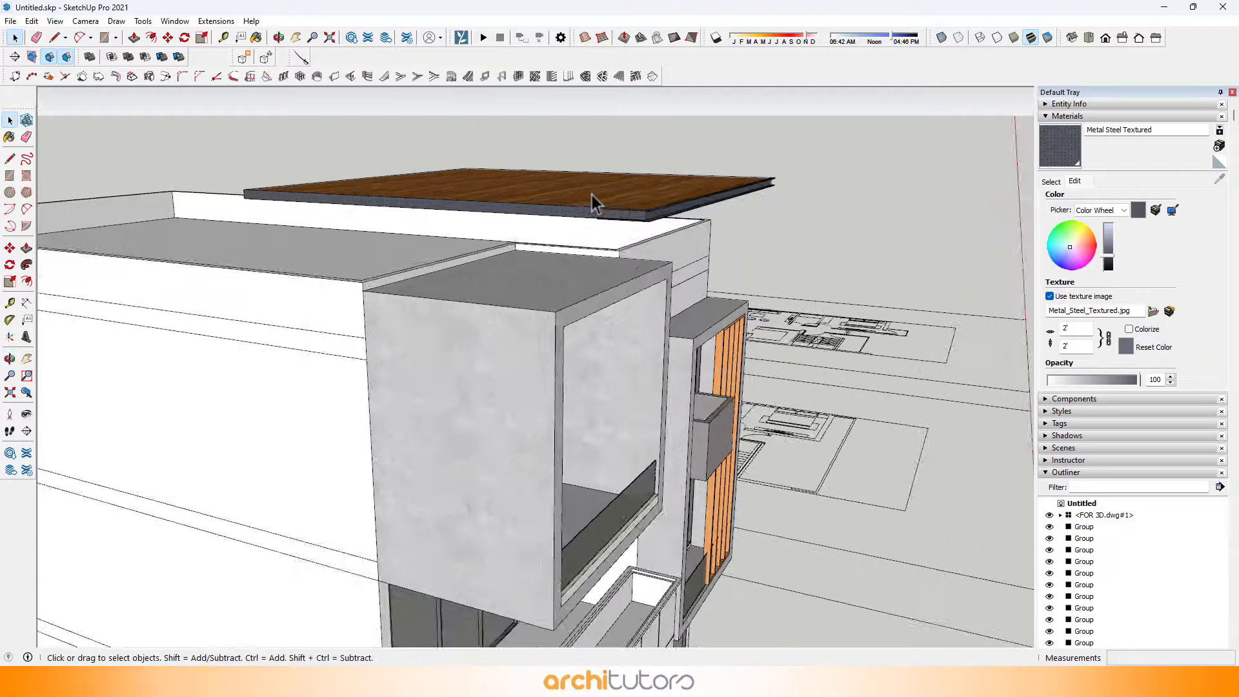
pyautogui.scroll(3, 774, 268)
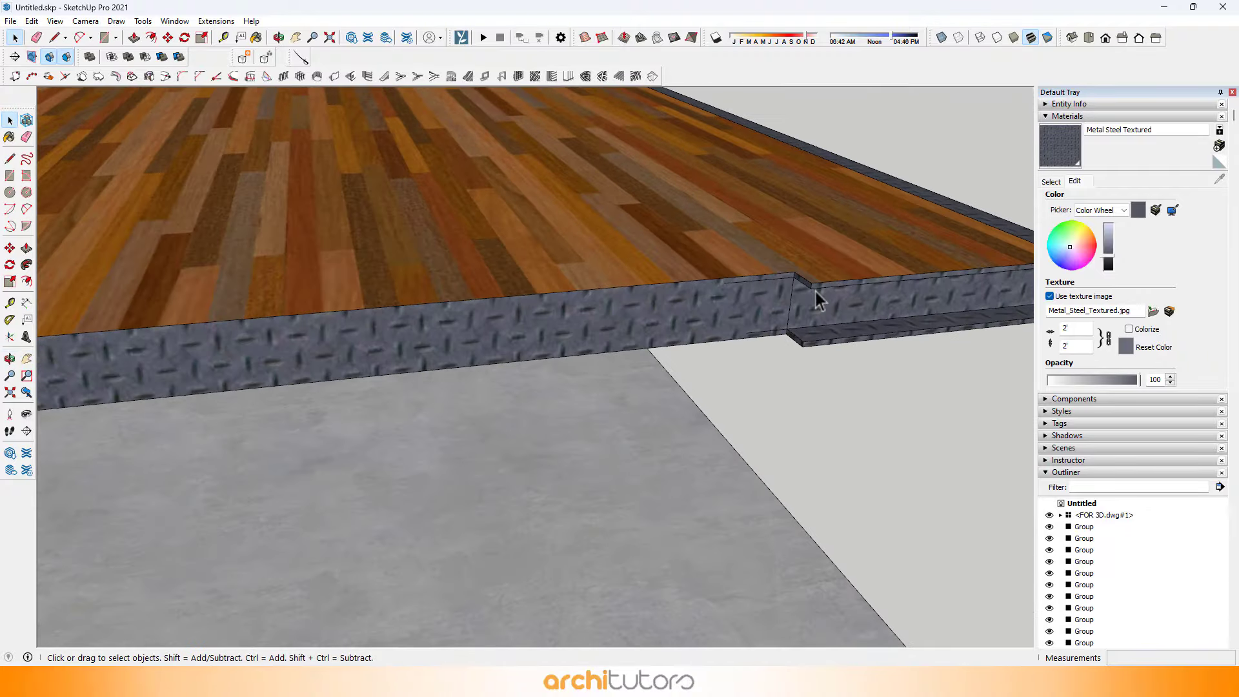
pyautogui.press('p')
pyautogui.scroll(-3, 742, 271)
pyautogui.keyDown('shift'); pyautogui.moveTo(708, 242); pyautogui.dragTo(916, 254, button='middle'); pyautogui.keyUp('shift')
pyautogui.scroll(-5, 456, 216)
pyautogui.click(425, 205)
pyautogui.scroll(5, 752, 283)
pyautogui.scroll(-4, 759, 292)
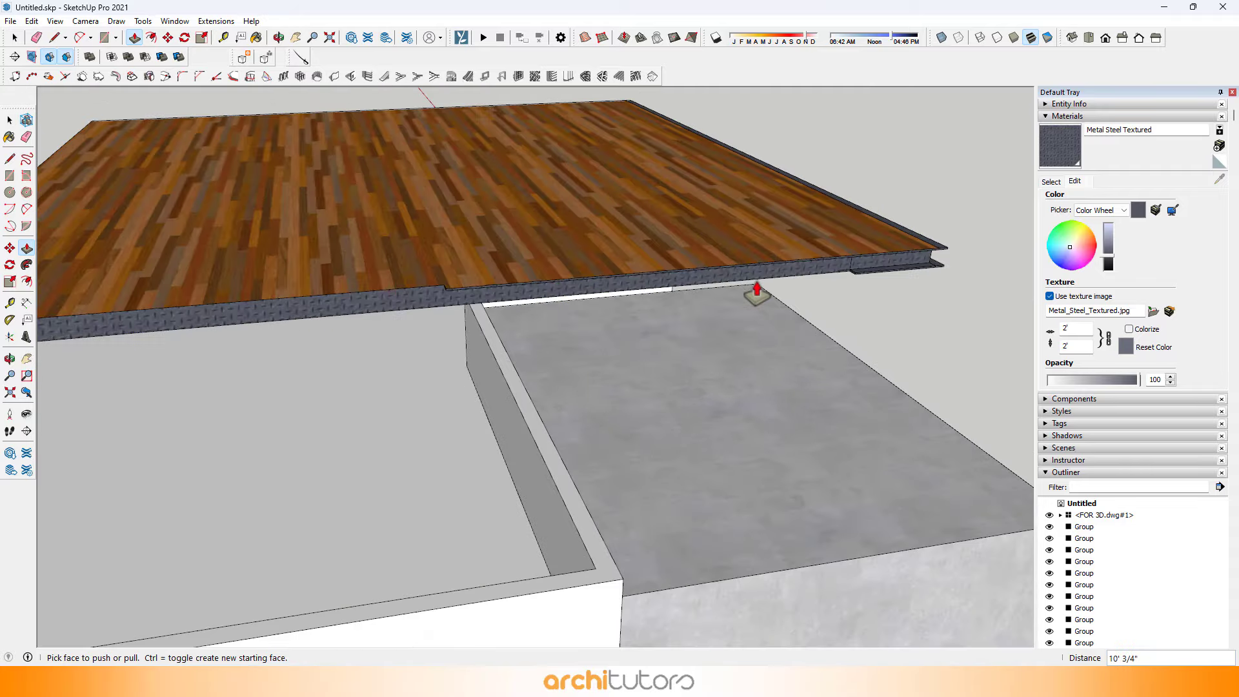
# Push/Pull the end of the slab's lower side strip about 10' further back to line up with the upper strip.
pyautogui.scroll(4, 856, 280)
pyautogui.scroll(-1, 858, 290)
pyautogui.scroll(-3, 858, 290)
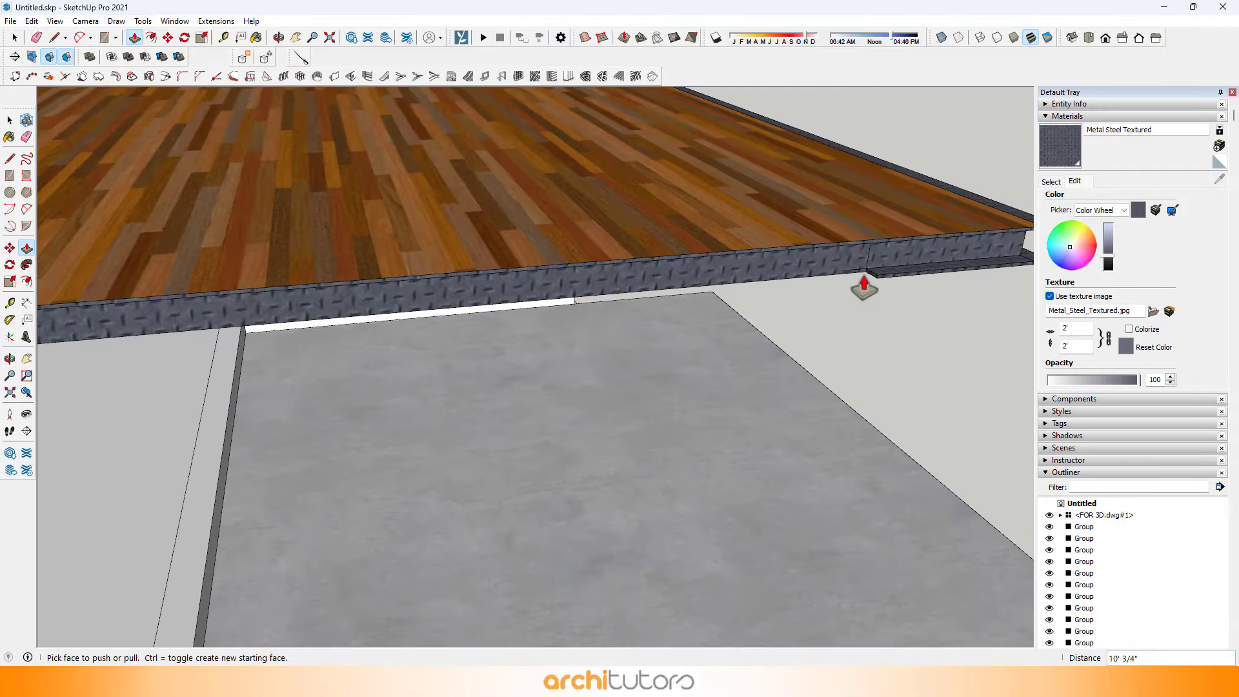
pyautogui.click(870, 284)
pyautogui.scroll(-2, 870, 283)
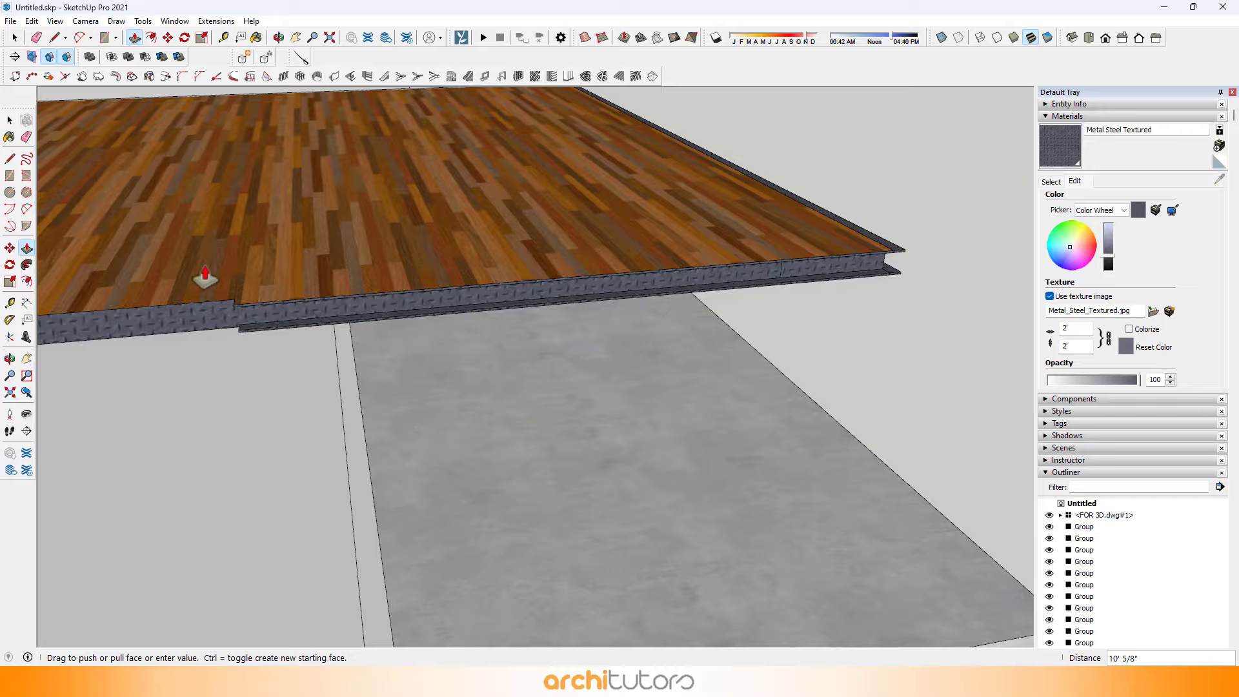
pyautogui.click(205, 278)
pyautogui.moveTo(205, 278); pyautogui.dragTo(585, 259, button='middle')
# Set the camera's field of view to 45 degrees with the whole front facade in view.
pyautogui.press('space')
pyautogui.scroll(-6, 393, 309)
pyautogui.scroll(-2, 435, 278)
pyautogui.scroll(-2, 436, 278)
pyautogui.scroll(-2, 586, 240)
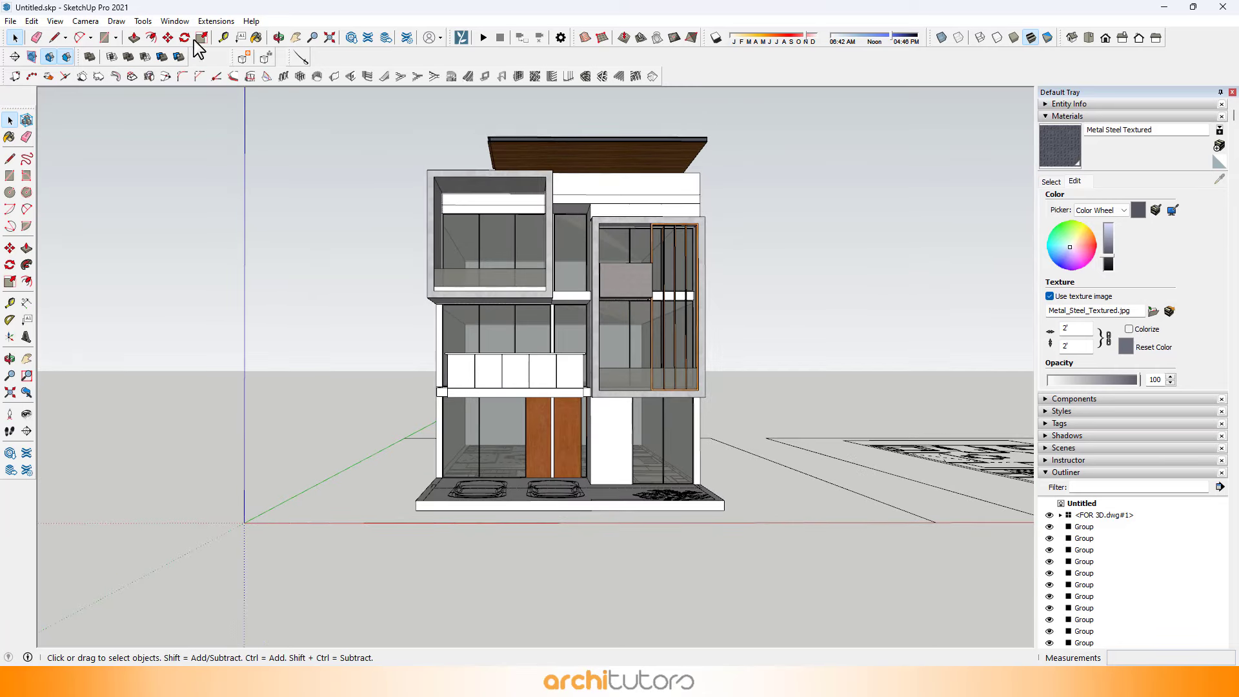
pyautogui.click(55, 20)
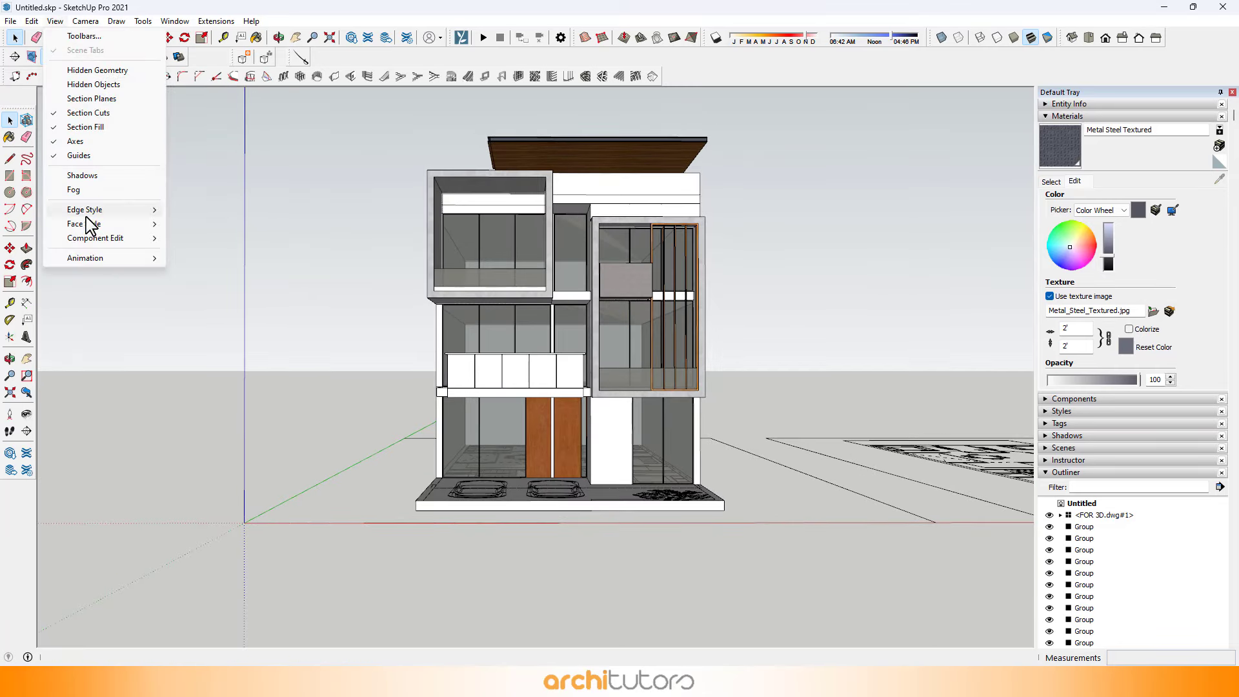
pyautogui.moveTo(85, 20)
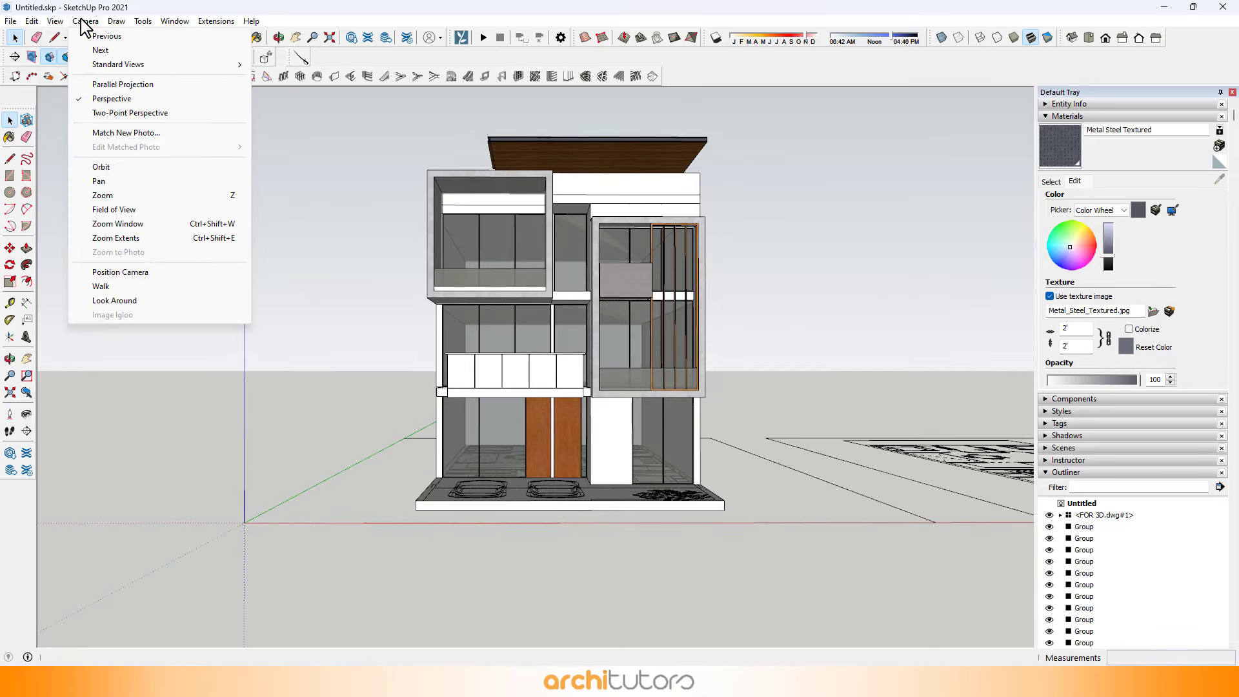
pyautogui.click(112, 209)
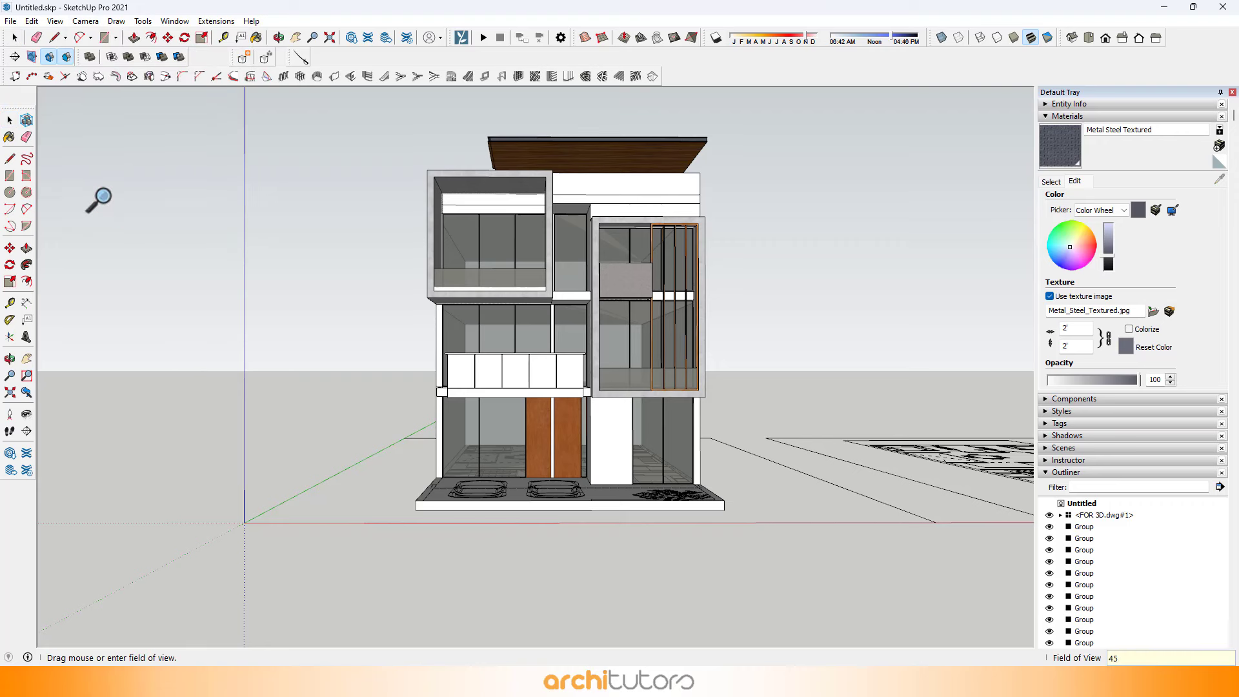
pyautogui.press('Return')
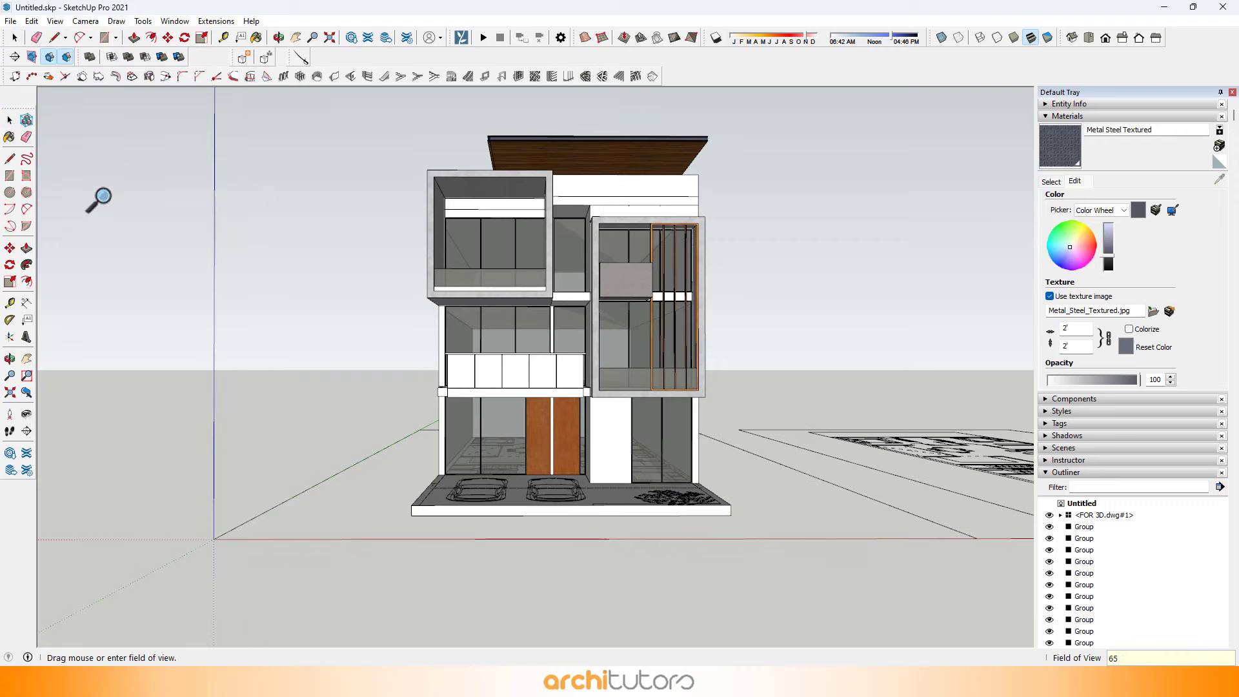
# Try camera fields of view of 65 and 30 degrees before restoring 45 degrees.
pyautogui.press('Return')
pyautogui.write('45')
pyautogui.press('Return')
pyautogui.write('30')
pyautogui.press('Return')
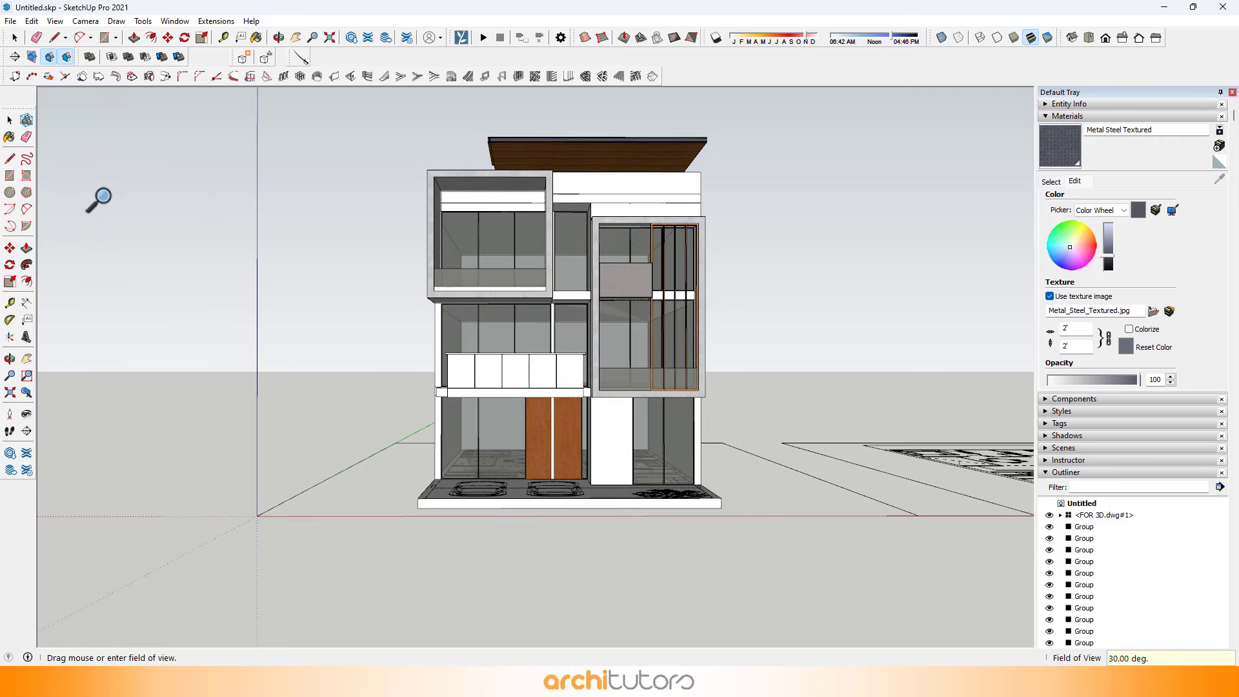
pyautogui.write('45')
pyautogui.press('Return')
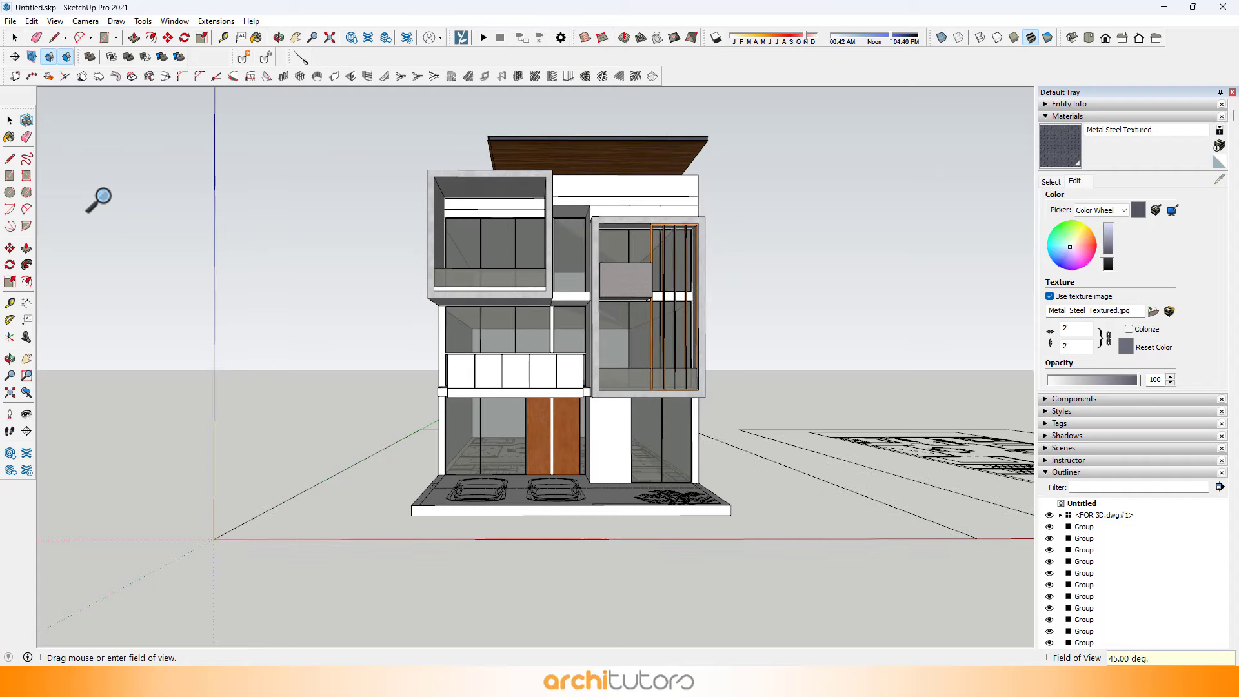
# Place a Tape Measure guide 12" behind the front inner edge of the upper balcony frame's ceiling.
pyautogui.press('space')
pyautogui.scroll(2, 520, 291)
pyautogui.keyDown('shift'); pyautogui.moveTo(539, 344); pyautogui.dragTo(484, 355, button='middle'); pyautogui.keyUp('shift')
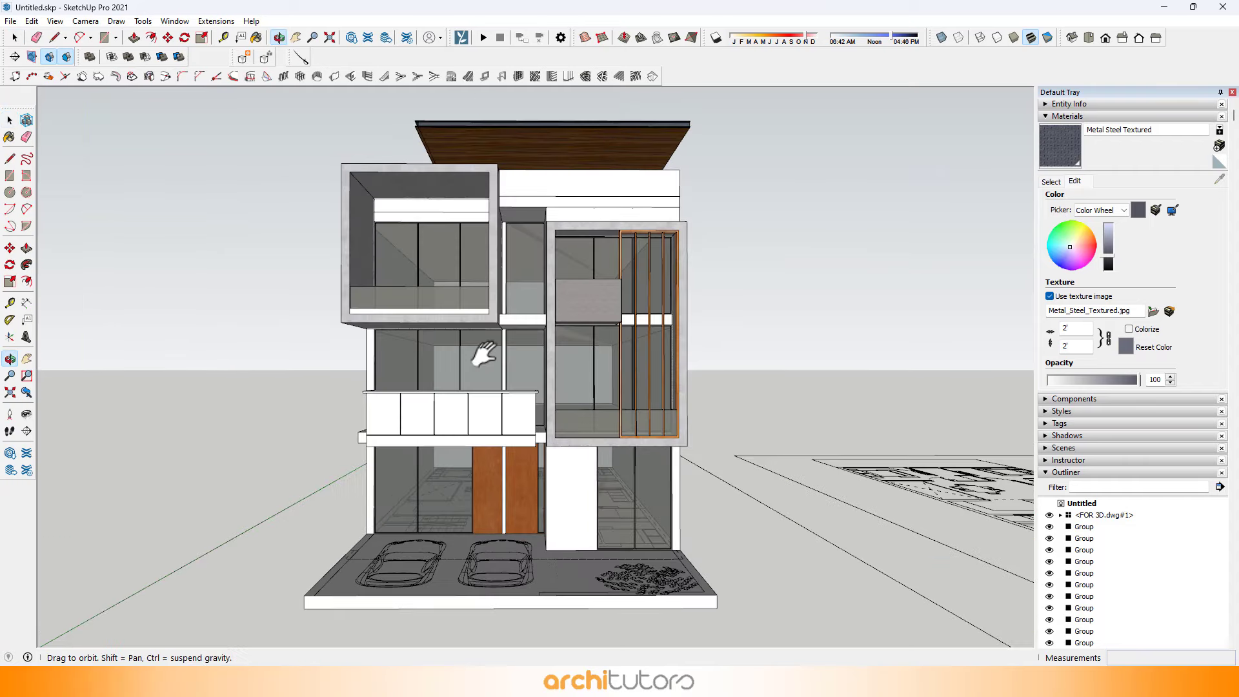
pyautogui.moveTo(826, 304); pyautogui.dragTo(650, 382, button='middle')
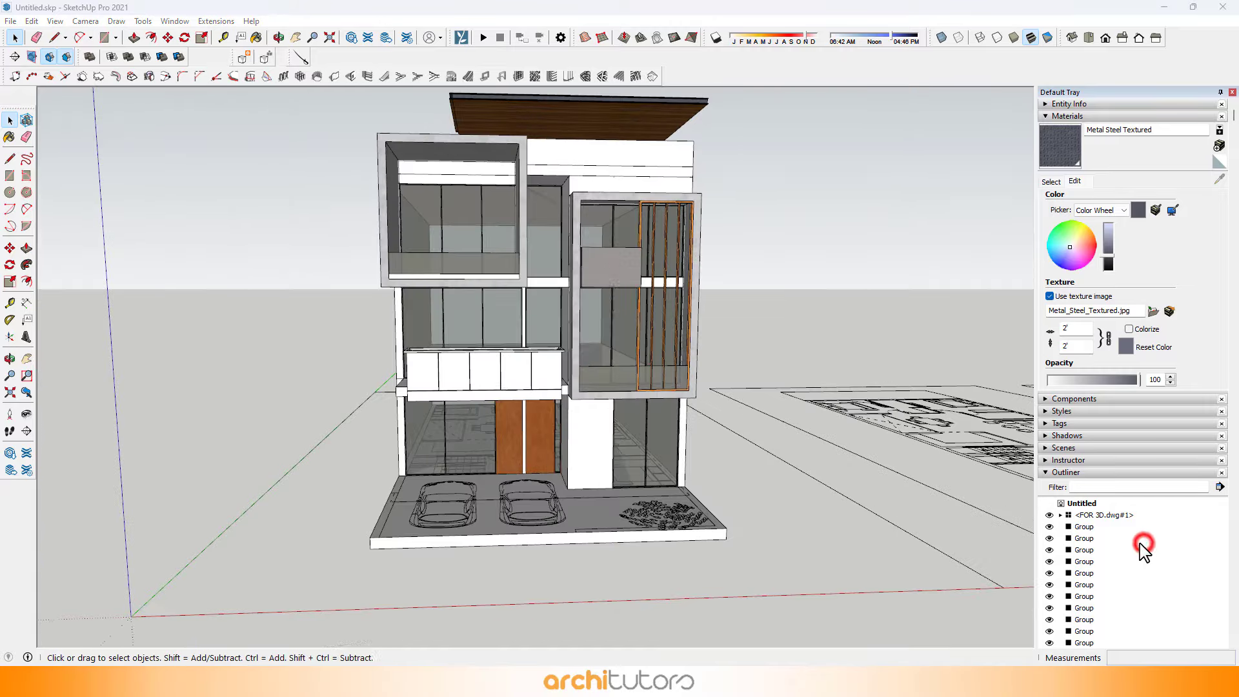
pyautogui.moveTo(580, 291); pyautogui.dragTo(443, 202, button='middle')
pyautogui.scroll(5, 423, 180)
pyautogui.scroll(3, 420, 262)
pyautogui.moveTo(420, 263); pyautogui.dragTo(428, 202, button='middle')
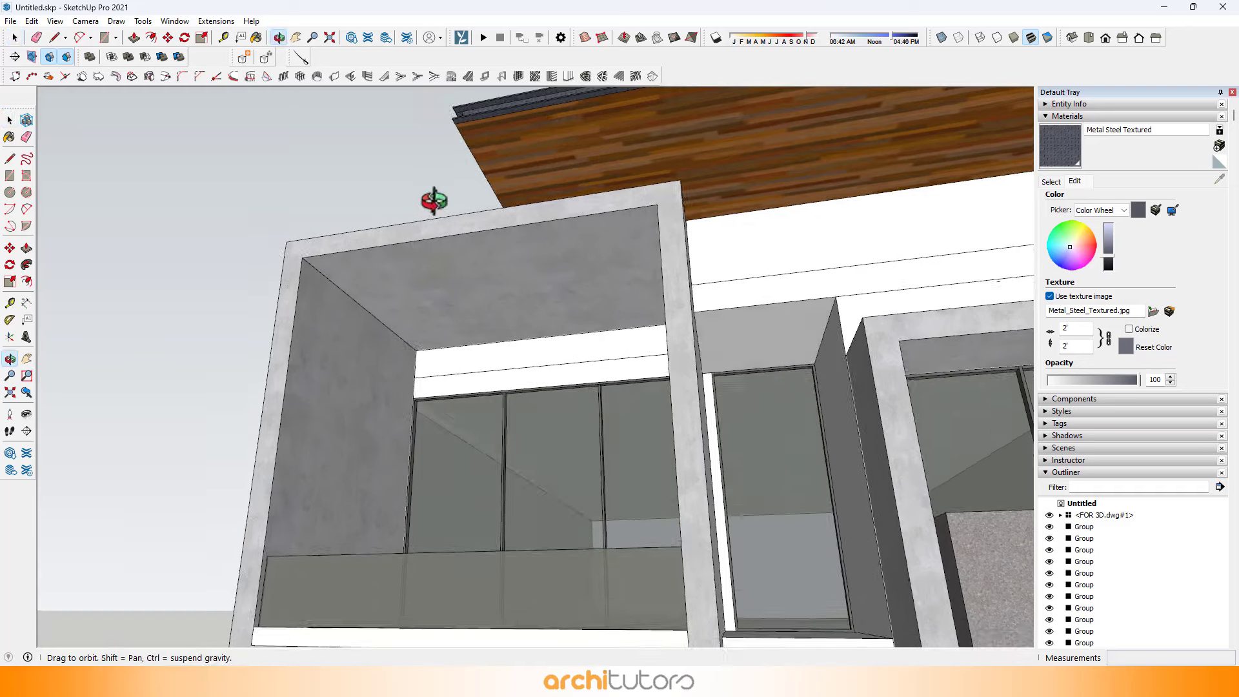
pyautogui.scroll(3, 430, 226)
pyautogui.press('t')
pyautogui.click(415, 236)
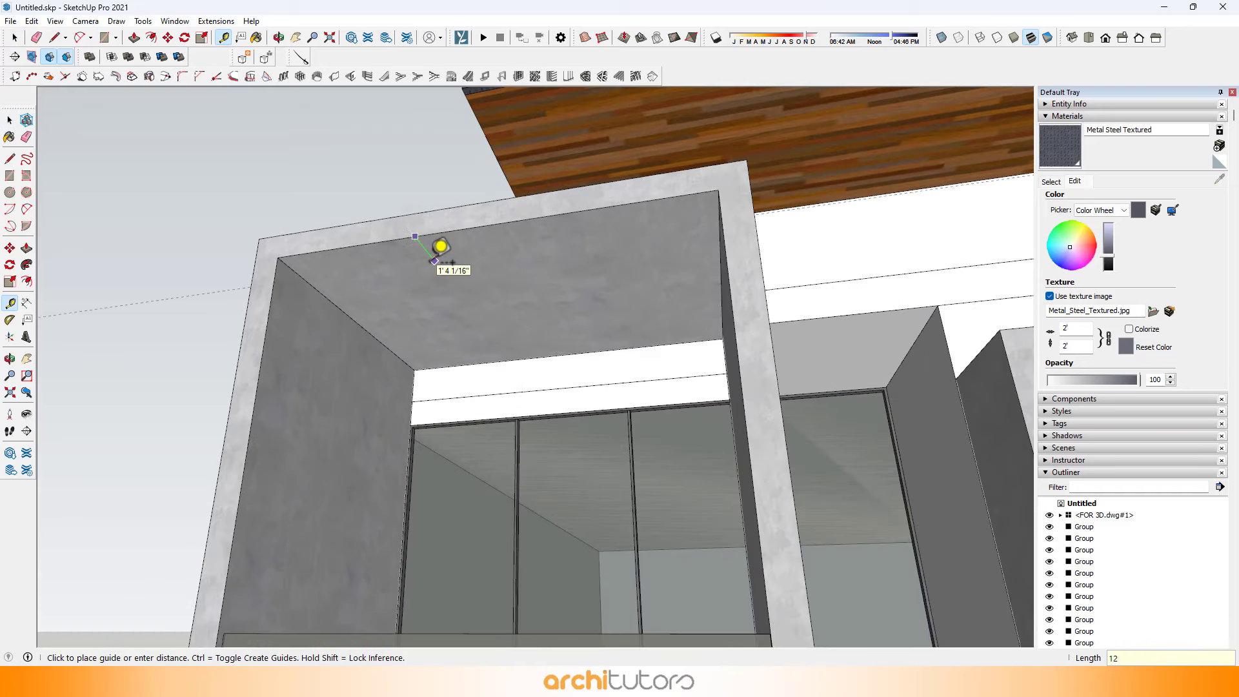
pyautogui.moveTo(441, 246); pyautogui.dragTo(338, 247, button='middle')
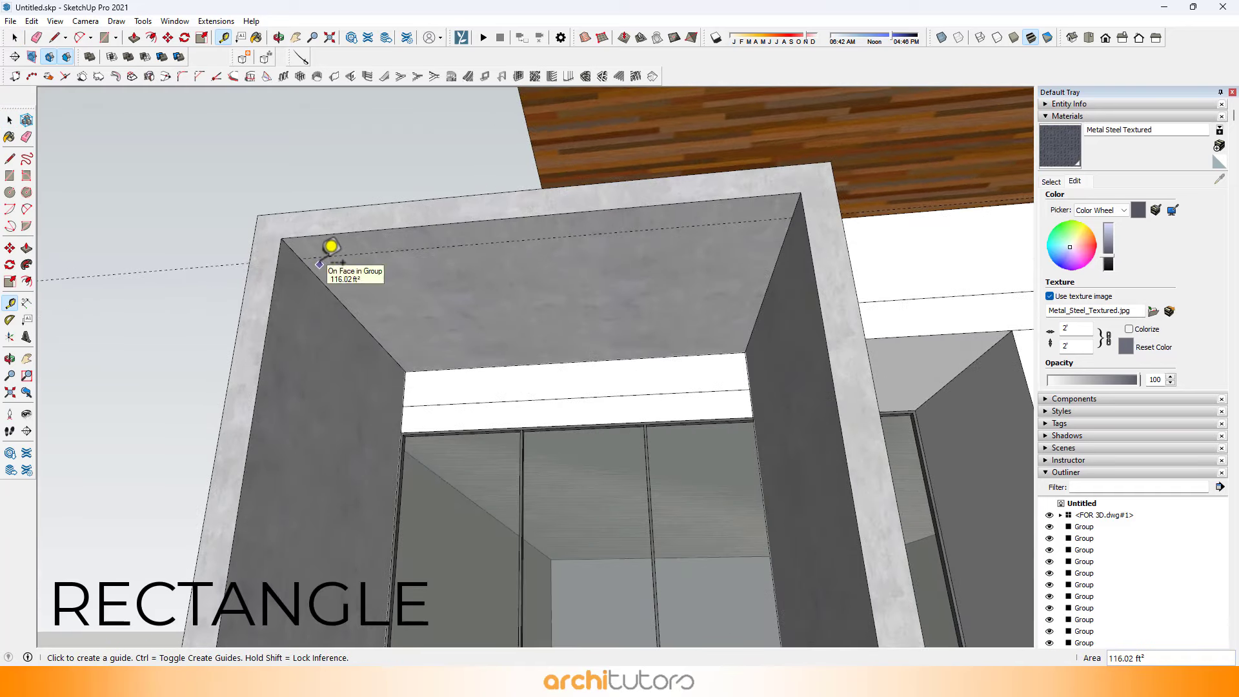
# Draw a 12' 4 1/2" by 8' 4 1/2" rectangle on the balcony ceiling behind the guide and Push/Pull it 1" downward.
pyautogui.press('r')
pyautogui.click(300, 257)
pyautogui.click(745, 353)
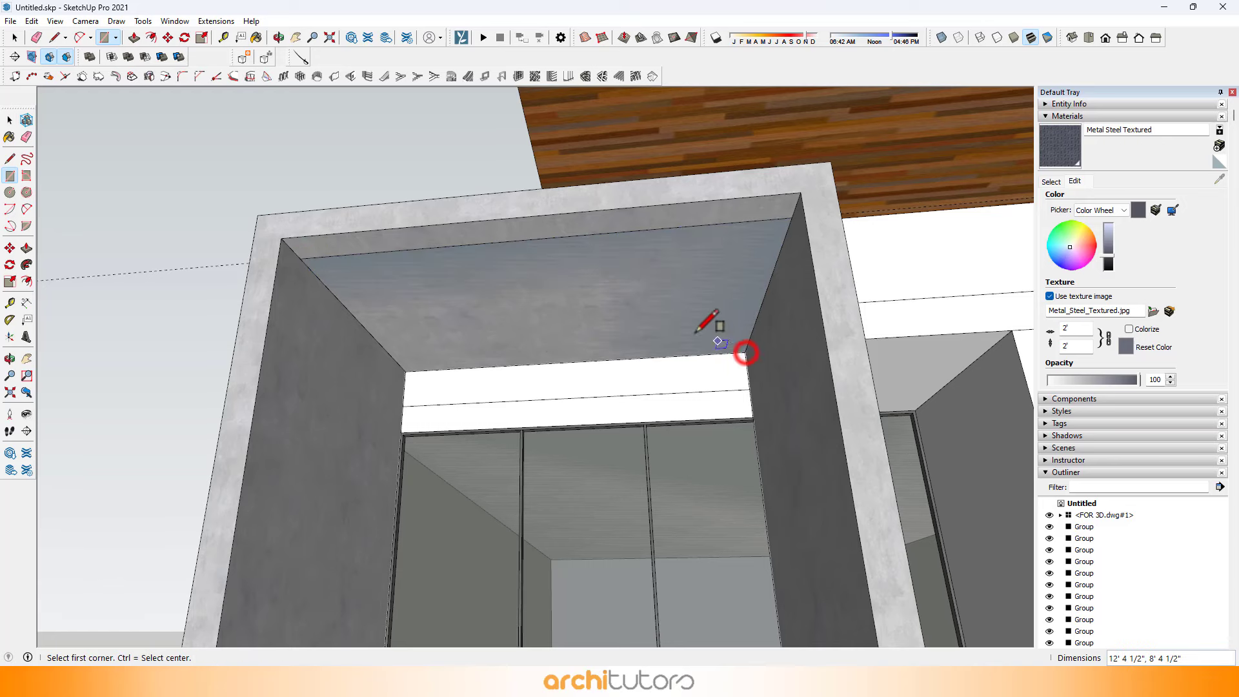
pyautogui.press('p')
pyautogui.click(694, 352)
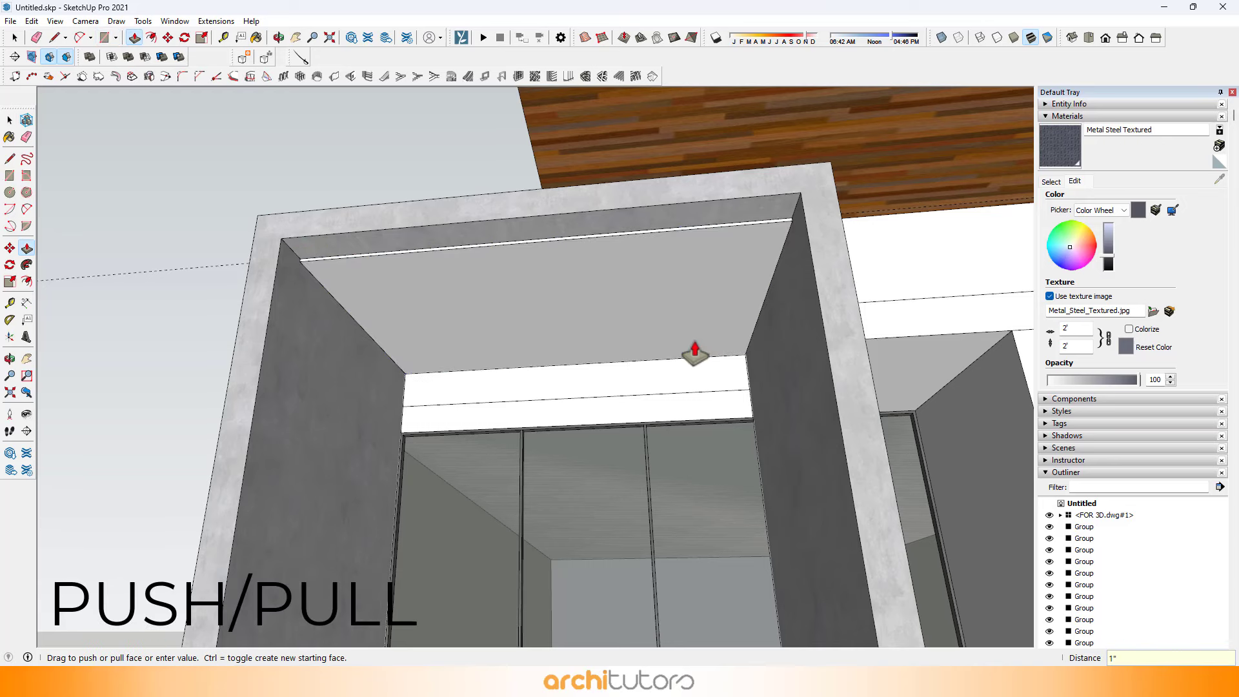
# Group the new ceiling panel and paint it with the Wood Bamboo material.
pyautogui.click(1055, 182)
pyautogui.press('space')
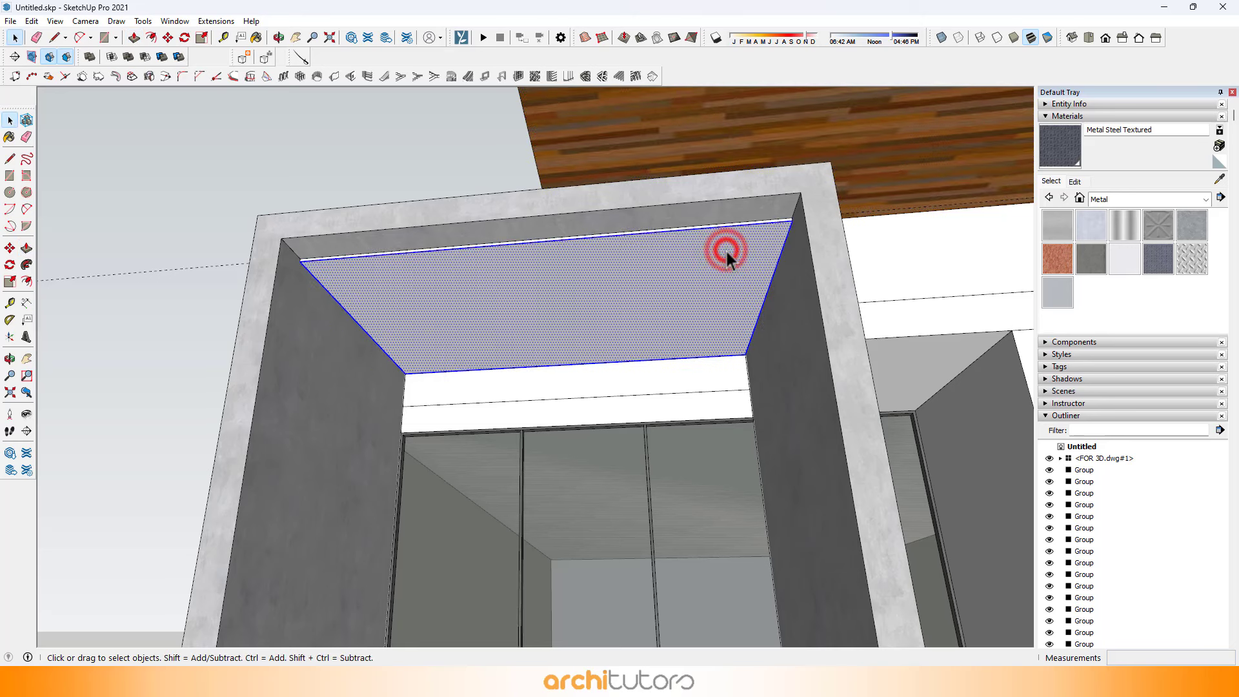
pyautogui.click(727, 251)
pyautogui.rightClick(726, 252)
pyautogui.click(770, 364)
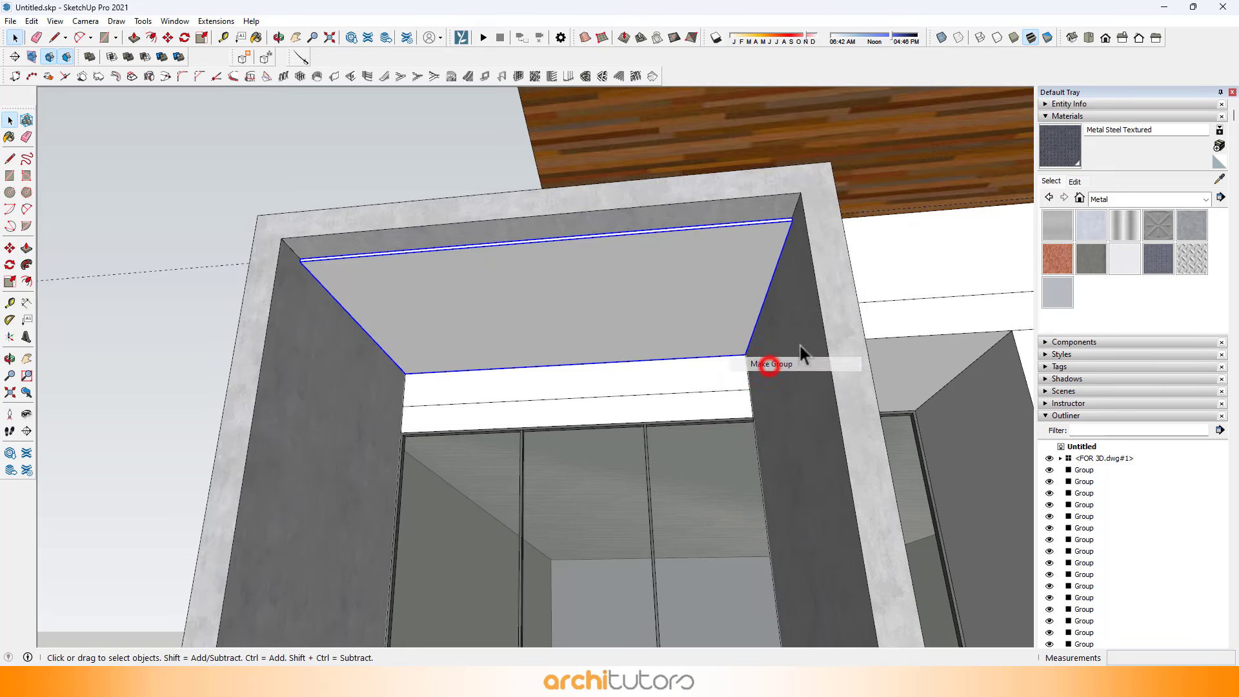
pyautogui.click(1159, 200)
pyautogui.click(1119, 369)
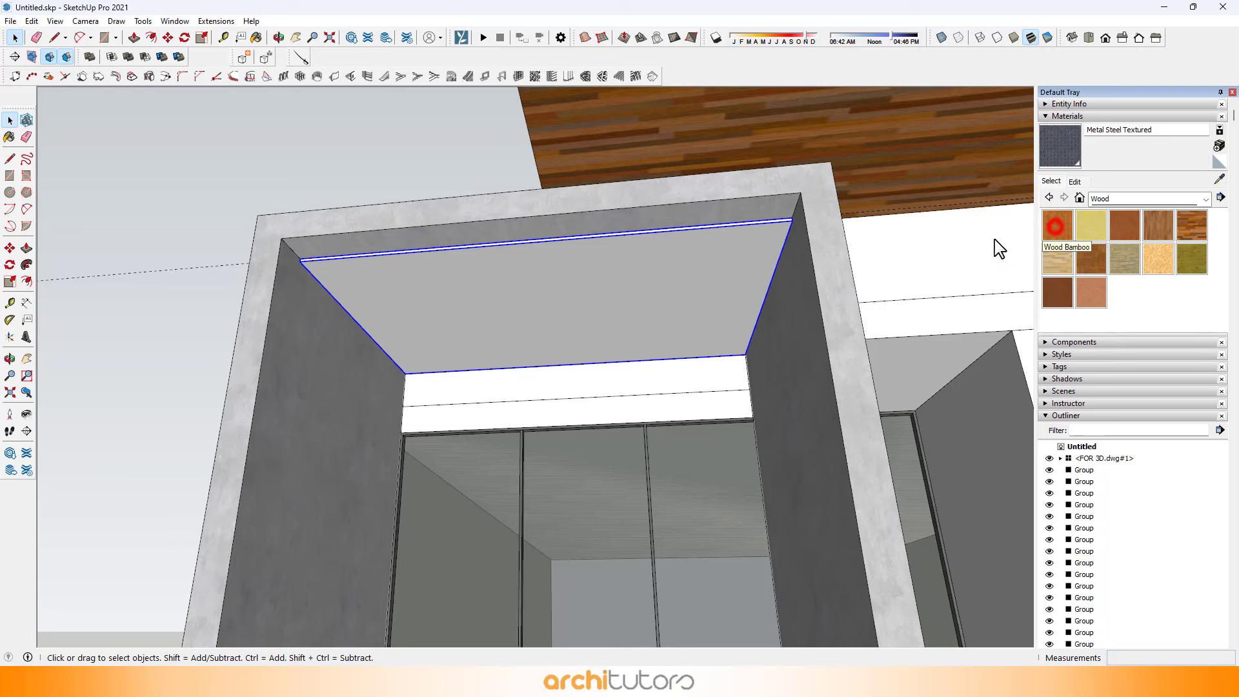
pyautogui.click(1057, 226)
pyautogui.click(677, 268)
# Place two guides on the panel's underside, one 2" from its side edge and another 2" beyond the first.
pyautogui.moveTo(677, 268)
pyautogui.mouseDown(button='middle')
pyautogui.moveTo(542, 268)
pyautogui.moveTo(418, 298)
pyautogui.moveTo(393, 258)
pyautogui.mouseUp(button='middle')
pyautogui.press('space')
pyautogui.scroll(5, 312, 246)
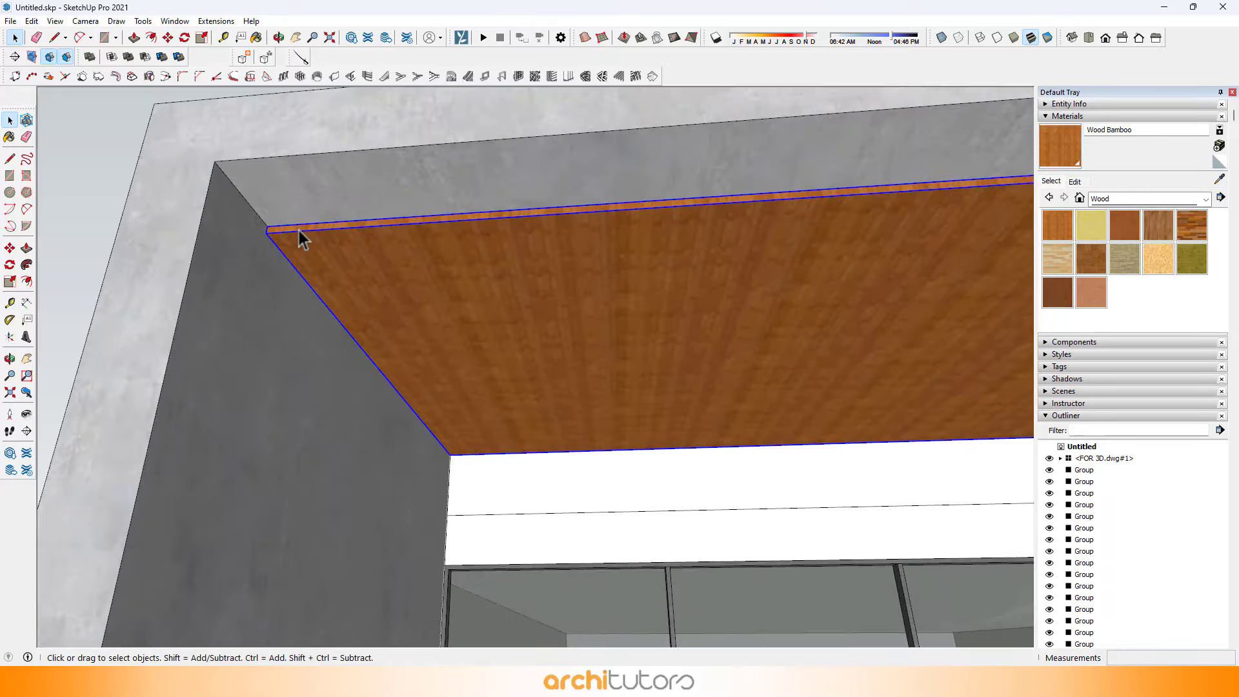
pyautogui.scroll(2, 304, 238)
pyautogui.press('t')
pyautogui.scroll(2, 309, 222)
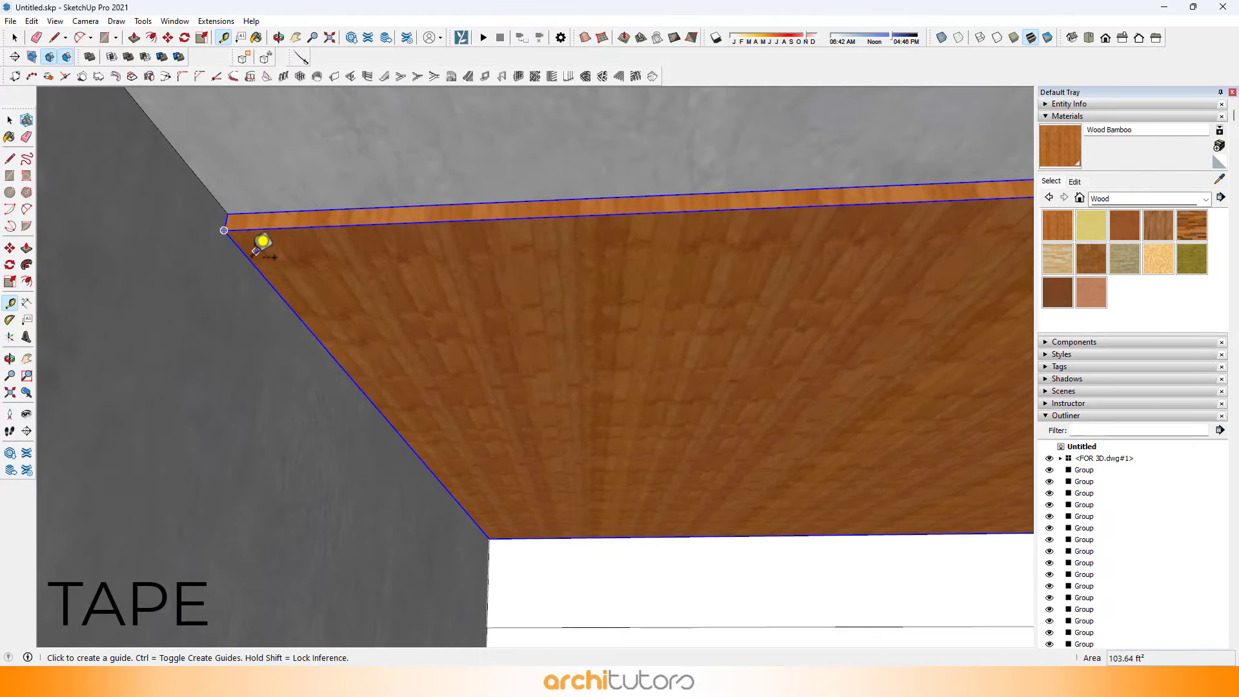
pyautogui.click(249, 260)
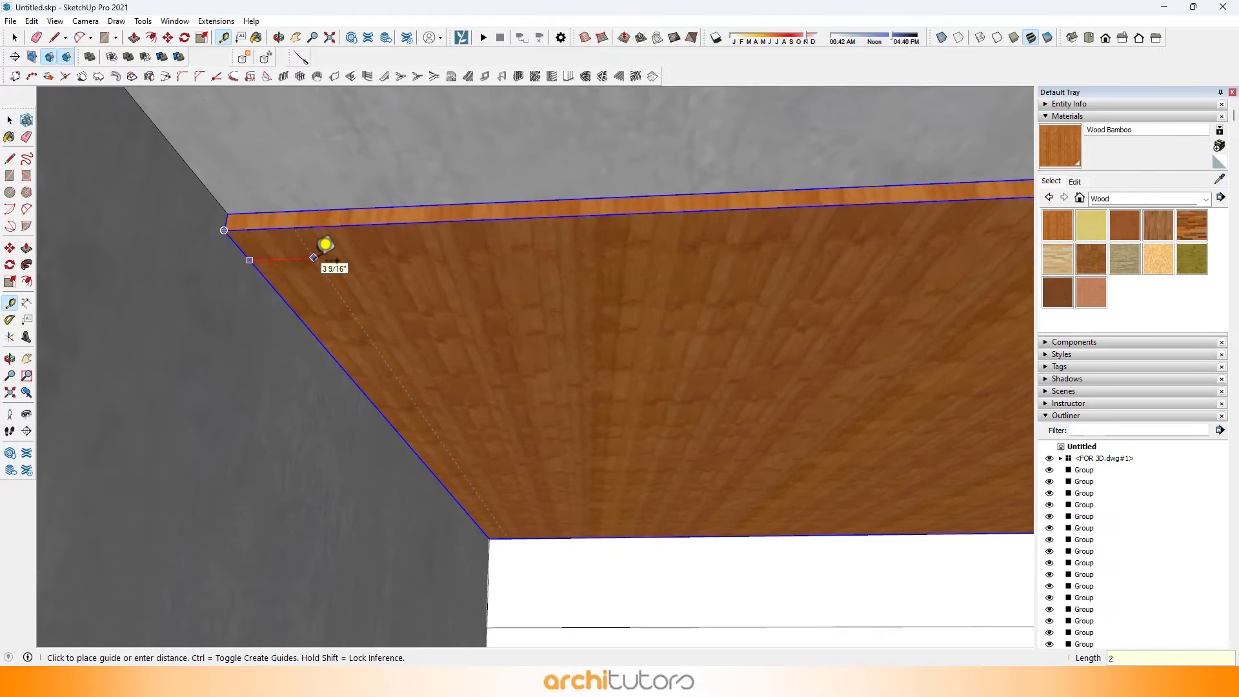
pyautogui.press('Return')
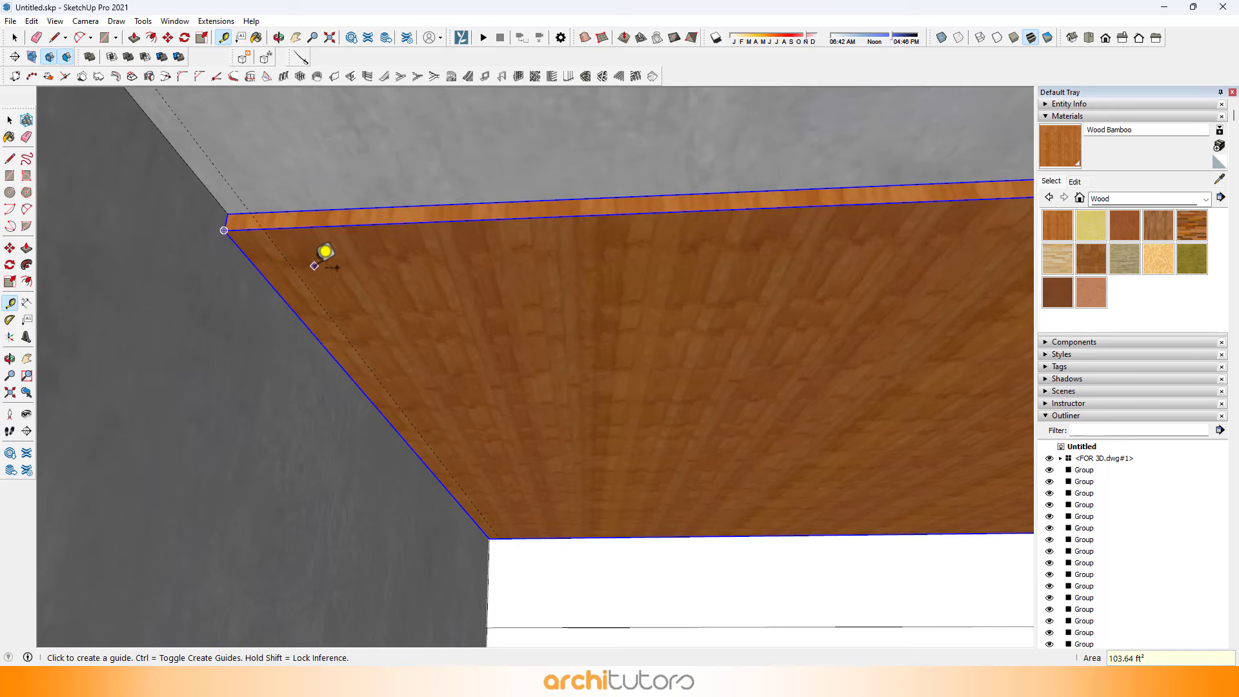
pyautogui.click(298, 276)
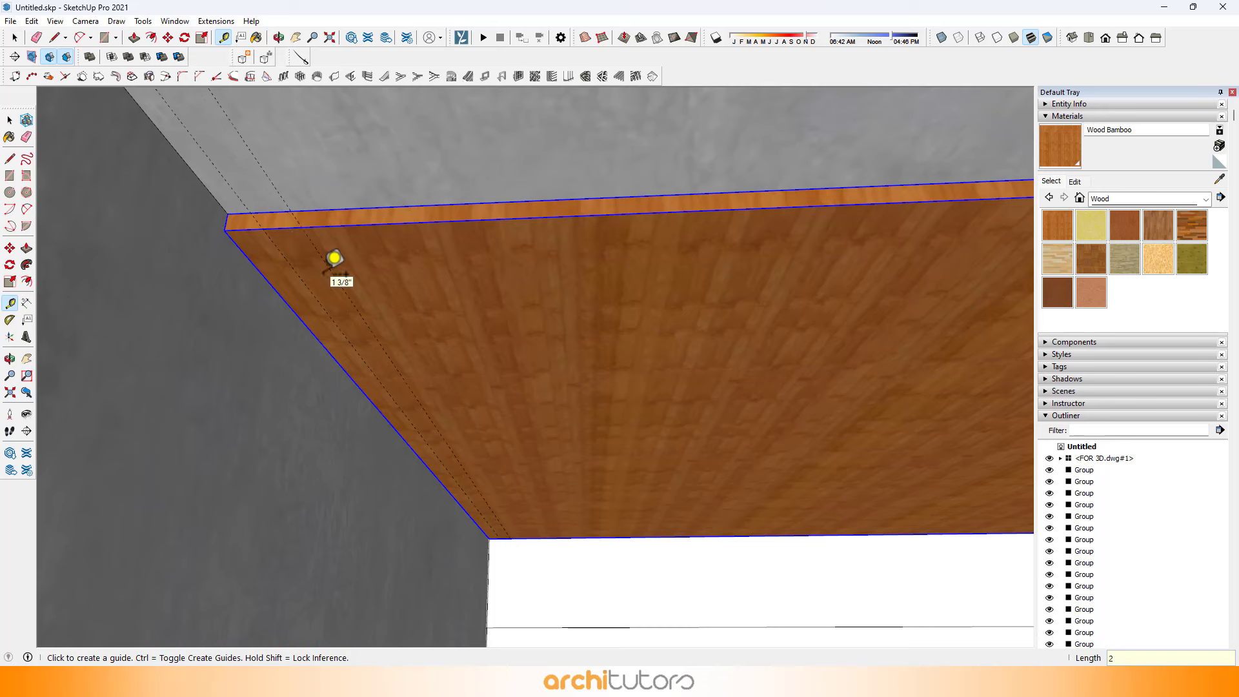
pyautogui.press('r')
pyautogui.click(263, 229)
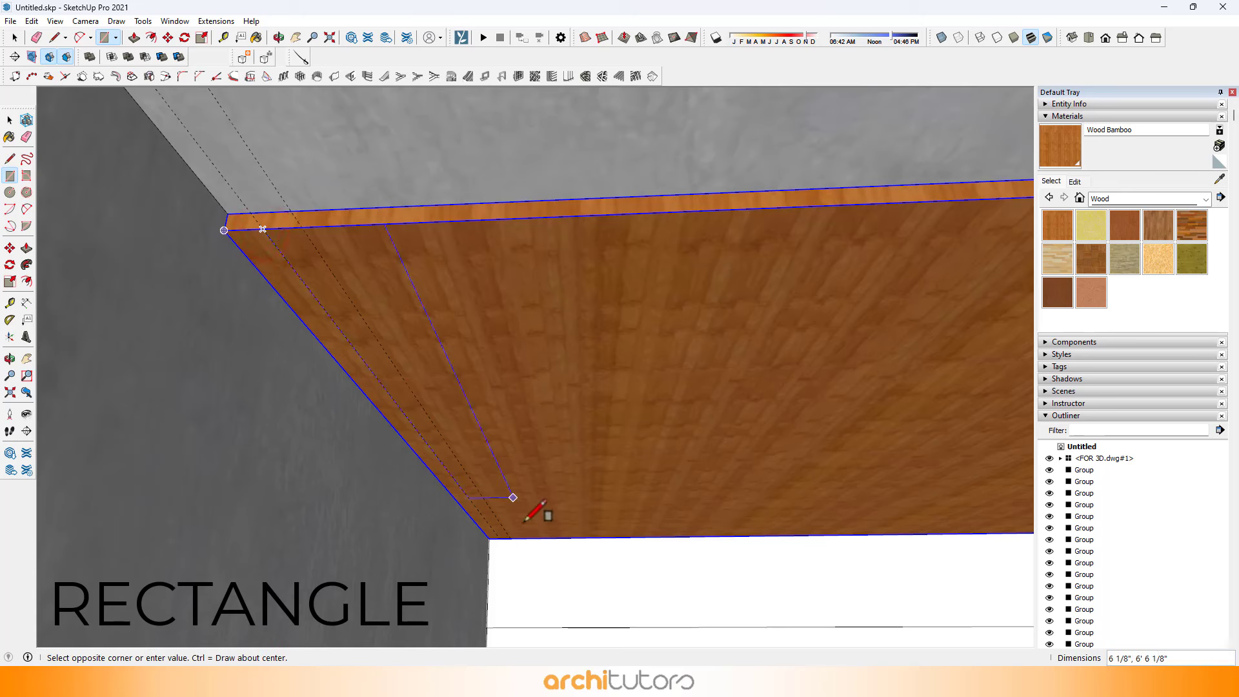
pyautogui.click(510, 538)
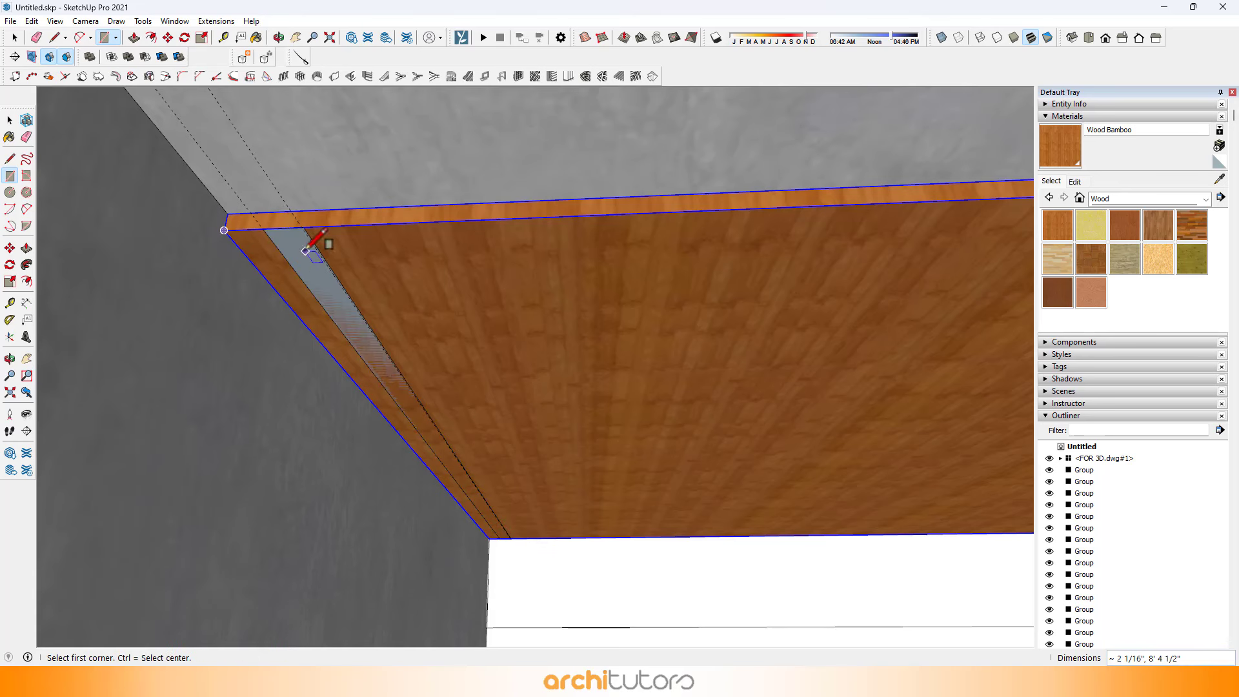
pyautogui.hotkey('ctrl', 'z')
# Draw a rectangle about 2" by 8' 4 1/2" between the two guides, spanning the panel's full depth.
pyautogui.click(262, 229)
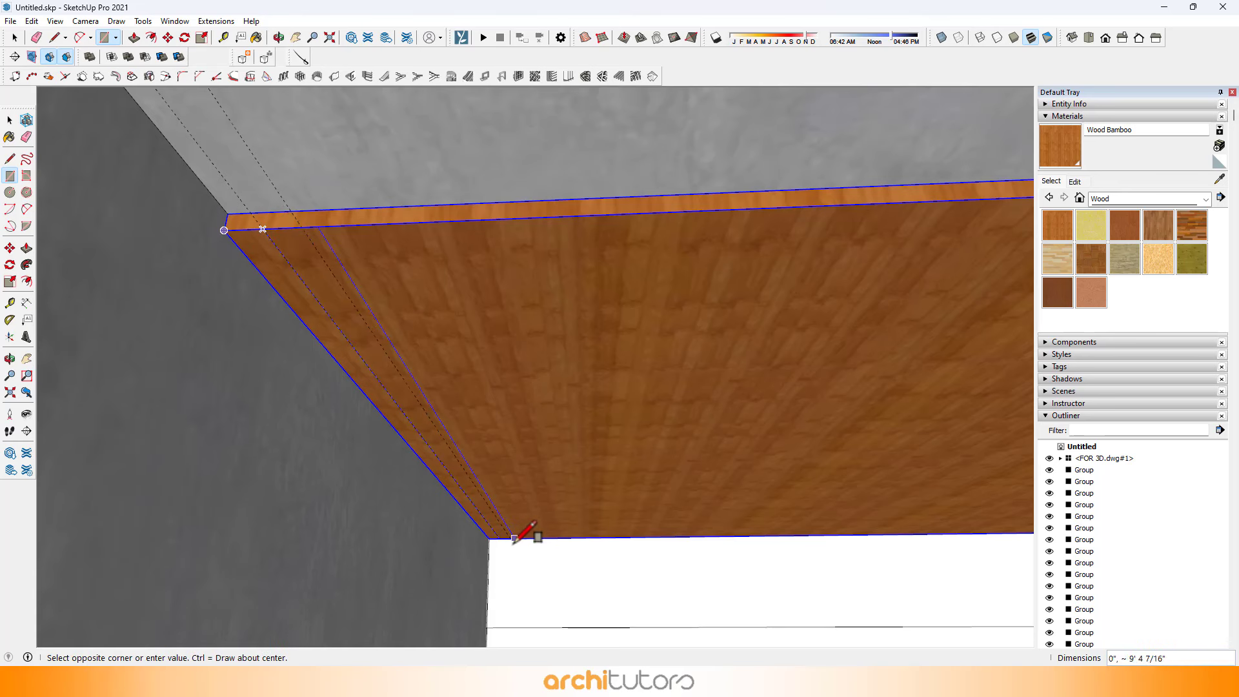
pyautogui.scroll(3, 511, 537)
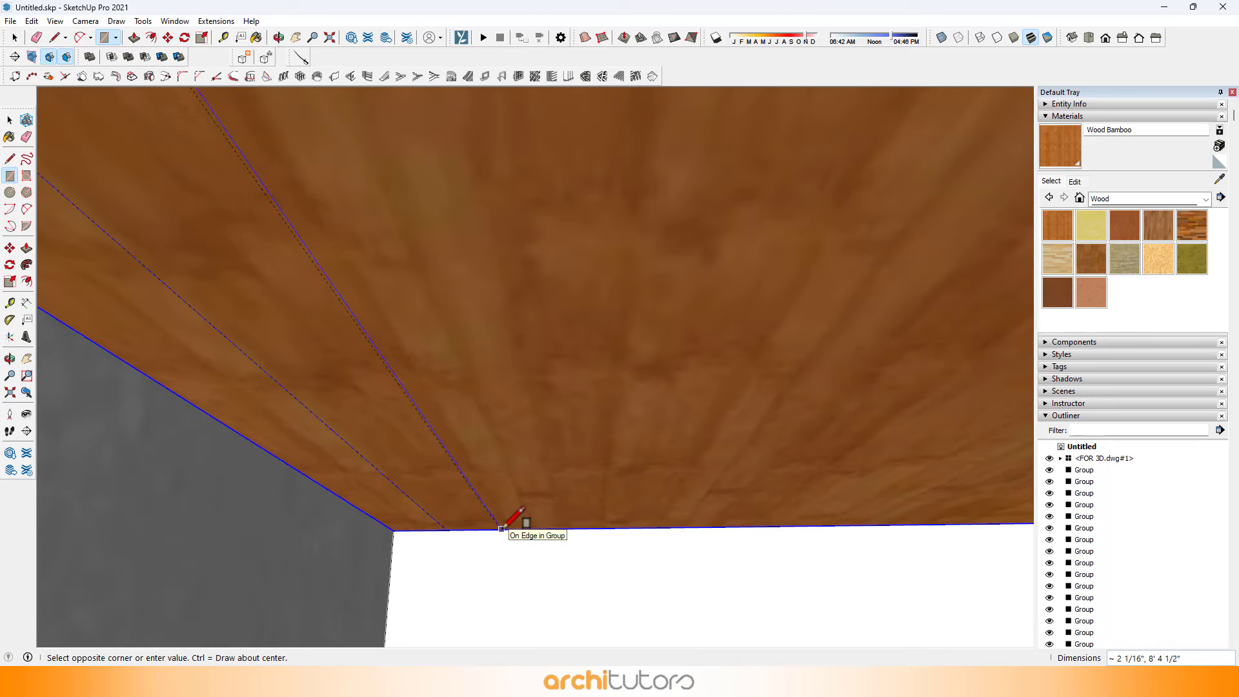
pyautogui.scroll(-5, 534, 500)
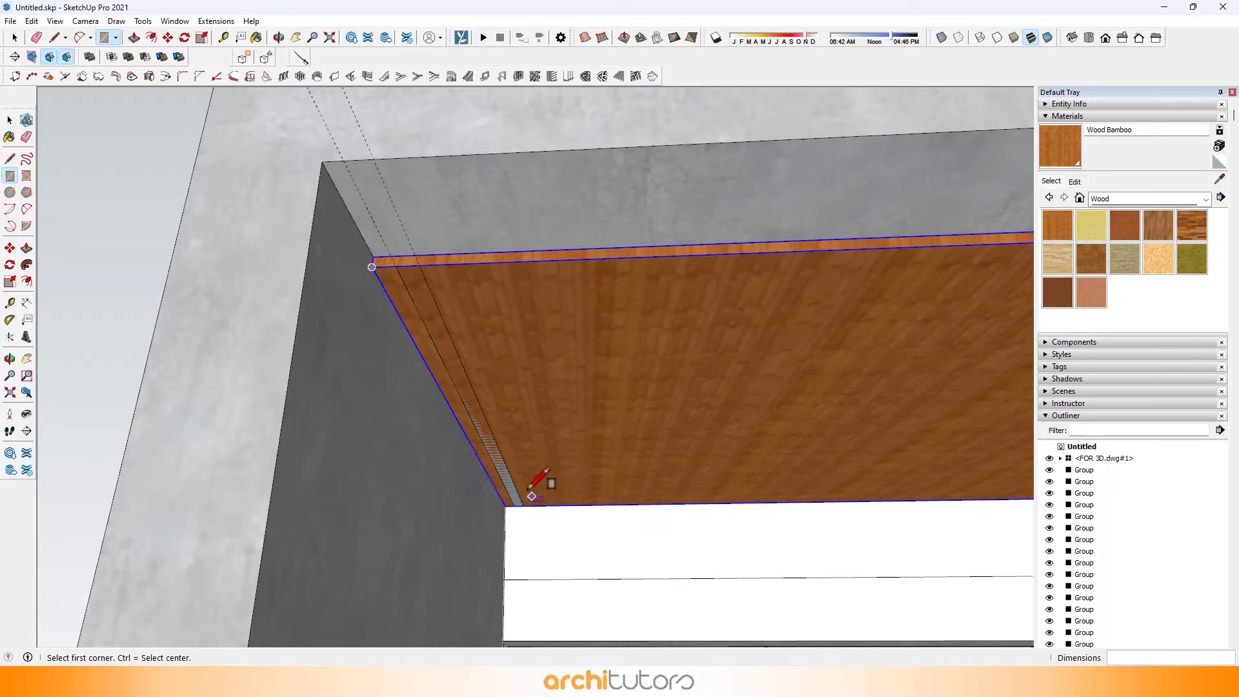
# Push/Pull the narrow rectangle downward from the panel to form a square batten.
pyautogui.scroll(4, 429, 281)
pyautogui.press('p')
pyautogui.click(421, 308)
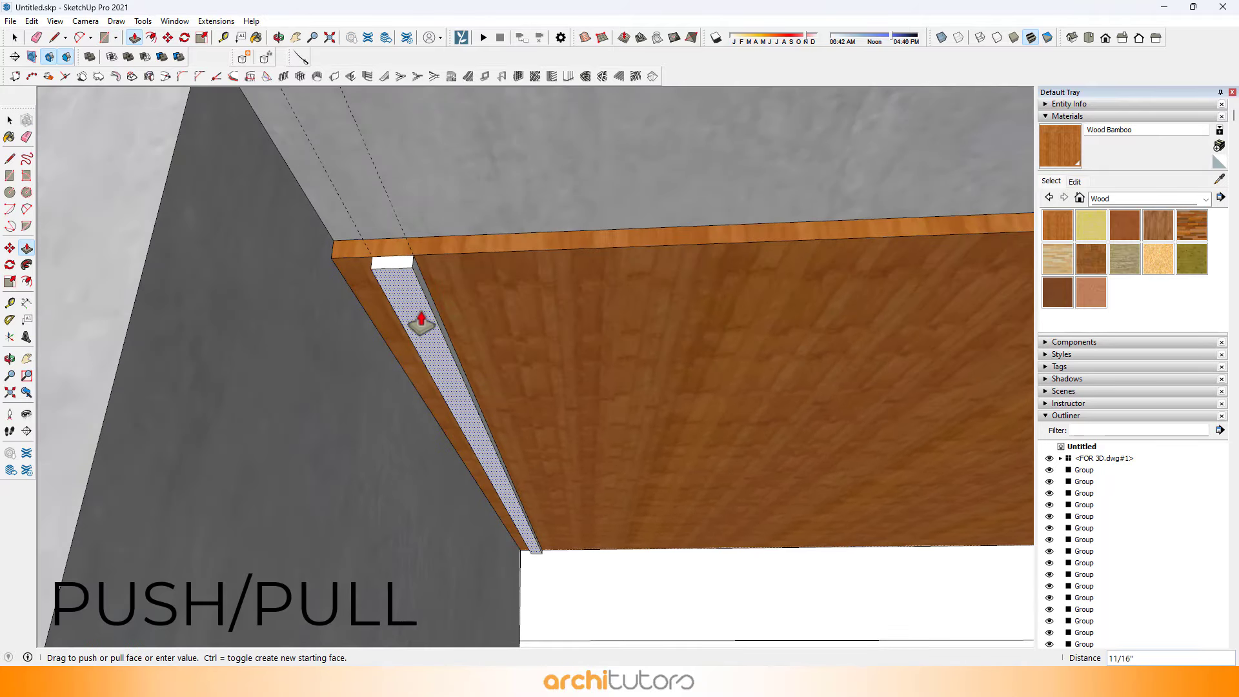
pyautogui.press('Return')
# Group the whole batten and paint it with the Wood Bamboo material.
pyautogui.press('space')
pyautogui.scroll(-2, 421, 313)
pyautogui.tripleClick(420, 312)
pyautogui.rightClick(421, 312)
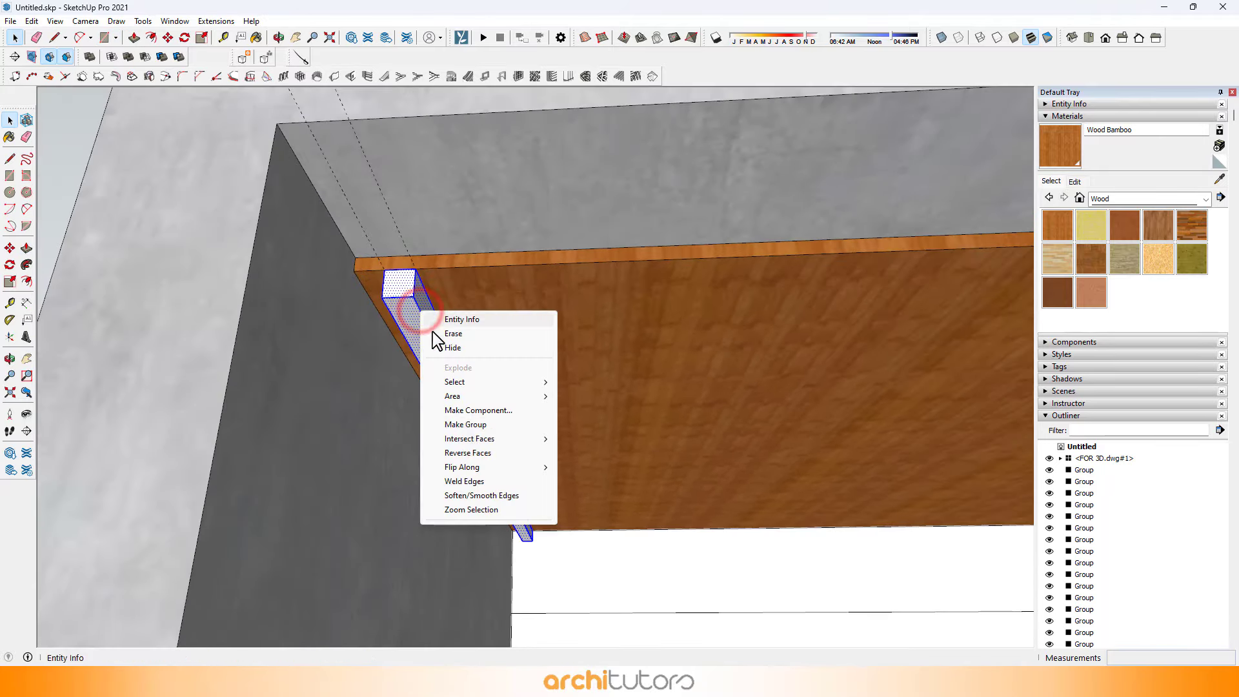
pyautogui.click(467, 426)
pyautogui.press('o')
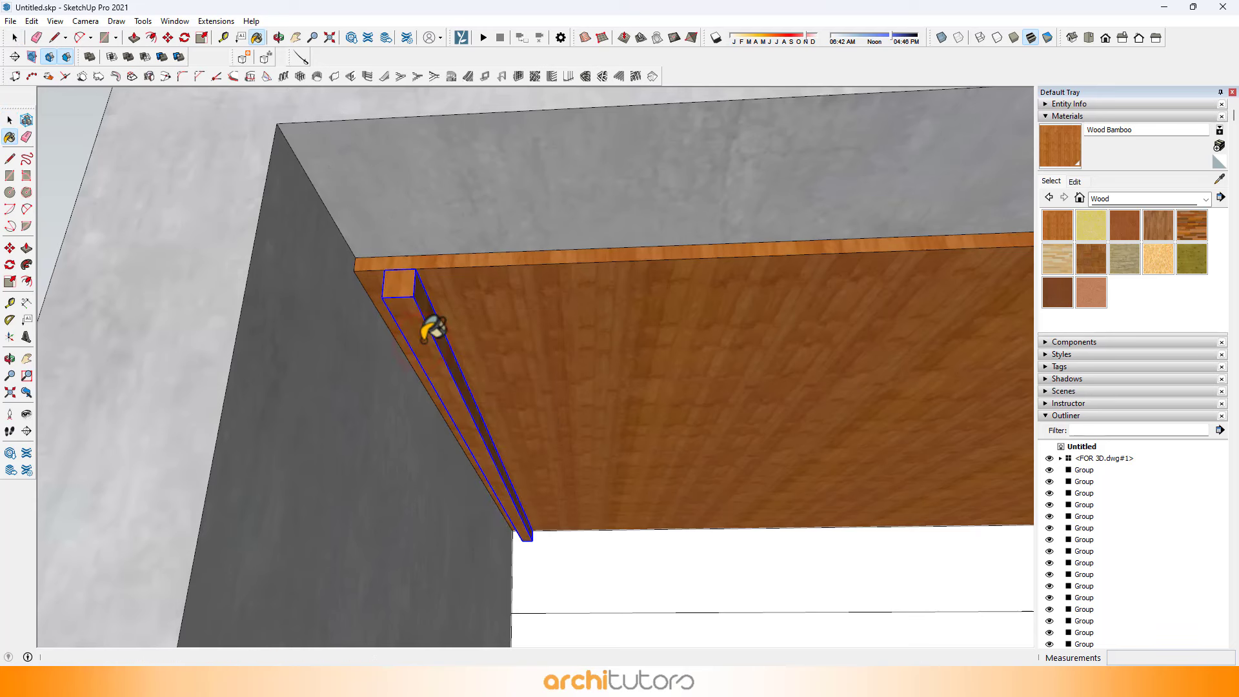
pyautogui.moveTo(420, 324); pyautogui.dragTo(434, 322)
pyautogui.scroll(1, 409, 298)
# Copy the batten 4" sideways across the ceiling panel.
pyautogui.press('m')
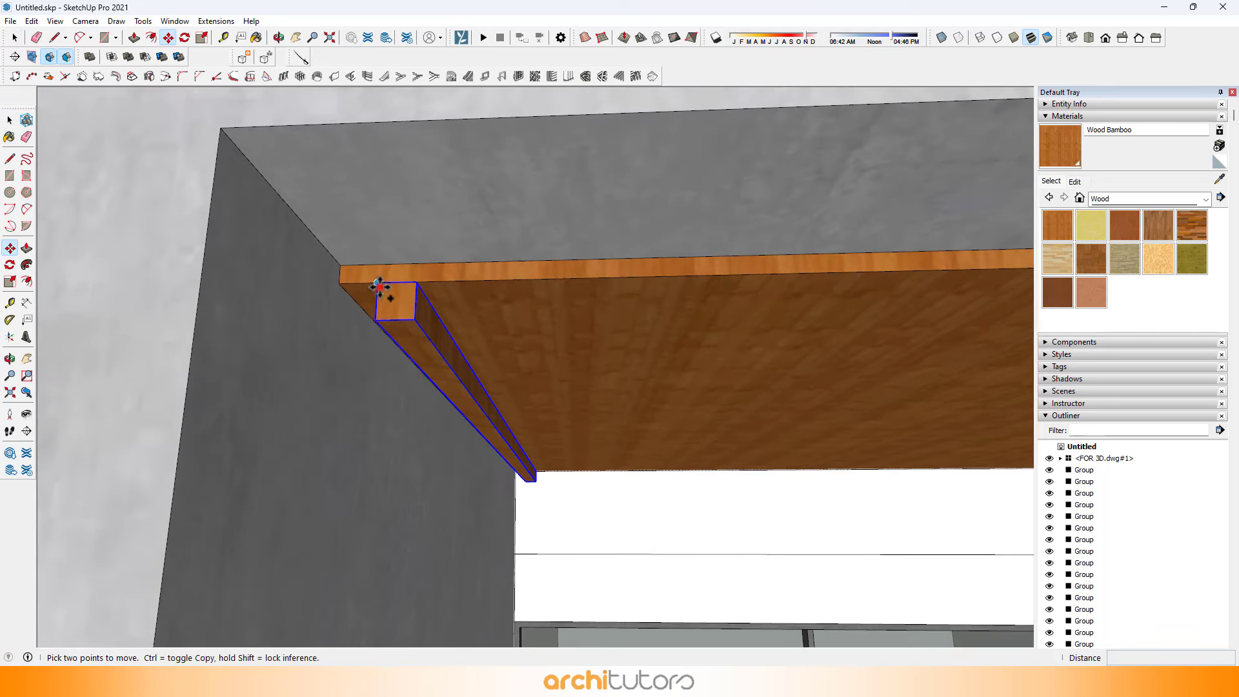
pyautogui.click(378, 282)
pyautogui.press('ctrl')
pyautogui.press('Return')
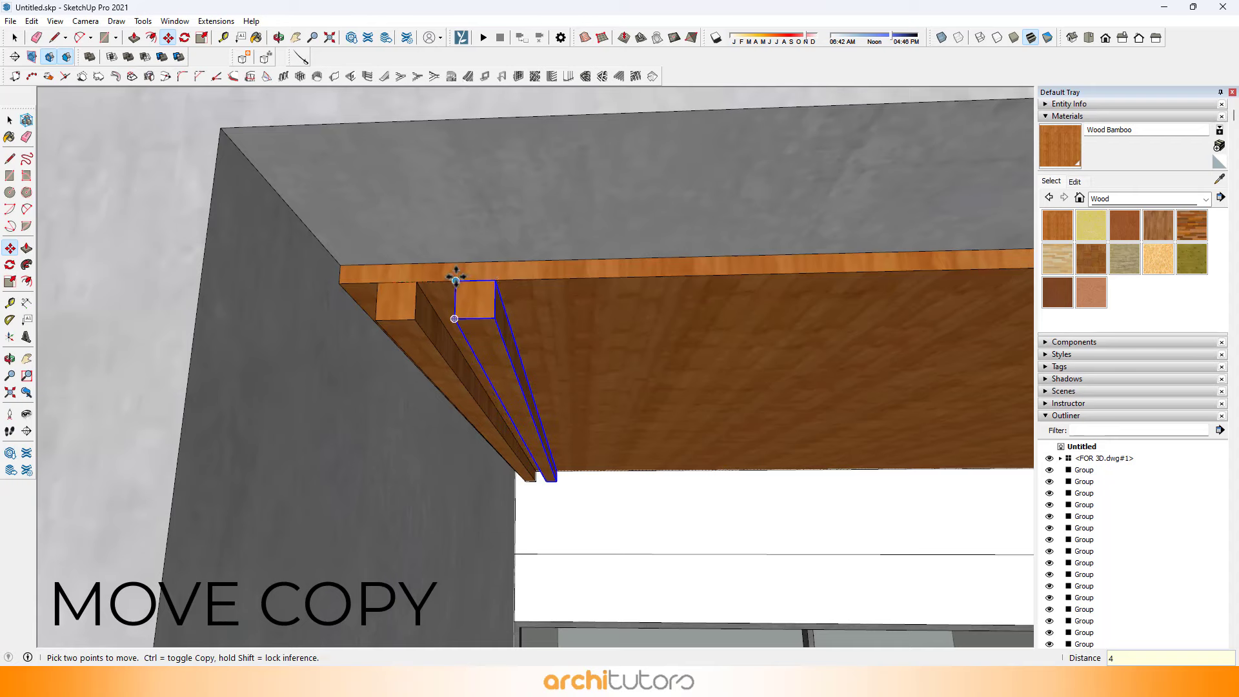
pyautogui.scroll(-6, 478, 300)
pyautogui.scroll(6, 403, 309)
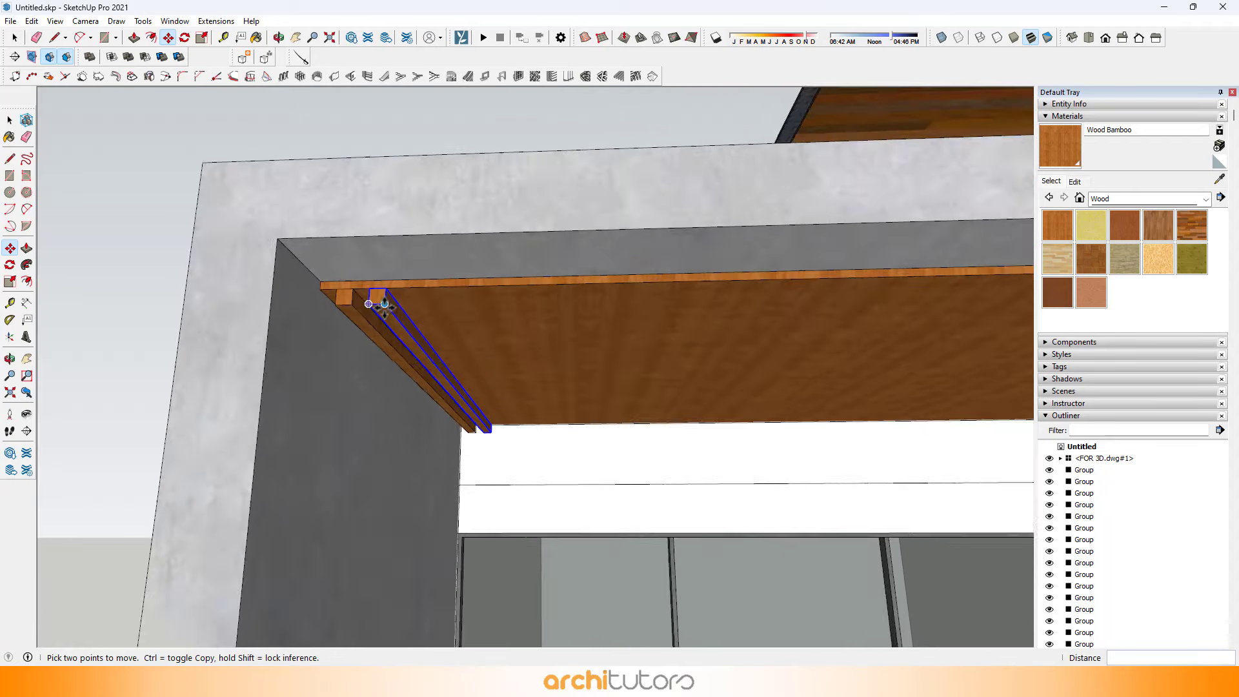
# Group the ceiling panel with its two battens and open the new group for editing.
pyautogui.press('space')
pyautogui.rightClick(446, 289)
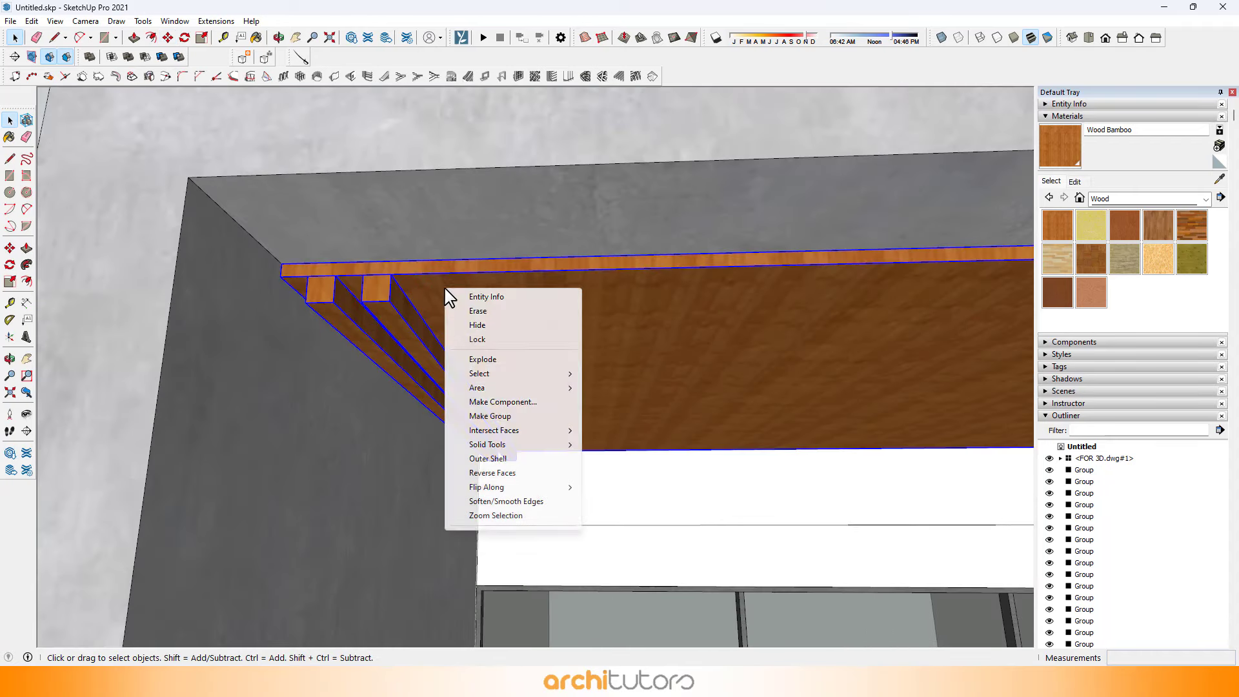
pyautogui.click(490, 415)
pyautogui.doubleClick(405, 322)
# Copy the second batten 4" sideways across the panel inside the group.
pyautogui.click(391, 321)
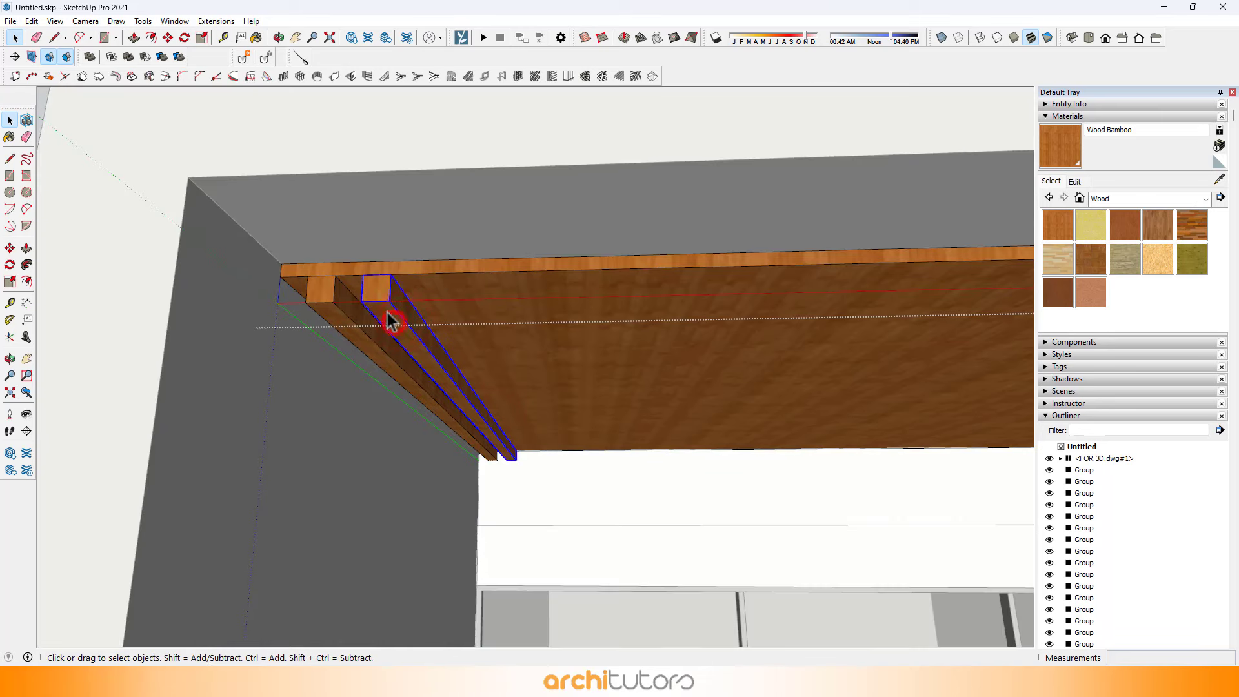
pyautogui.press('m')
pyautogui.click(335, 277)
pyautogui.scroll(1, 391, 275)
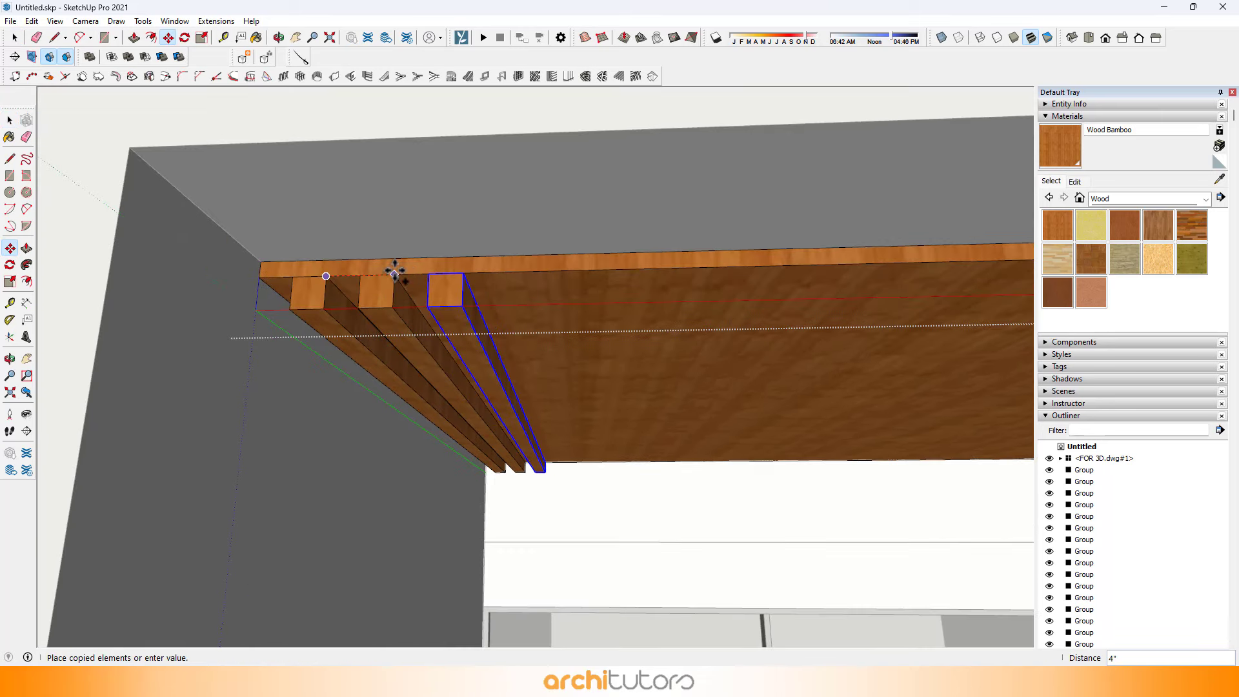
pyautogui.click(393, 271)
# Array the last batten copy 35 times to cover the full ceiling width, and close the group.
pyautogui.scroll(-6, 301, 287)
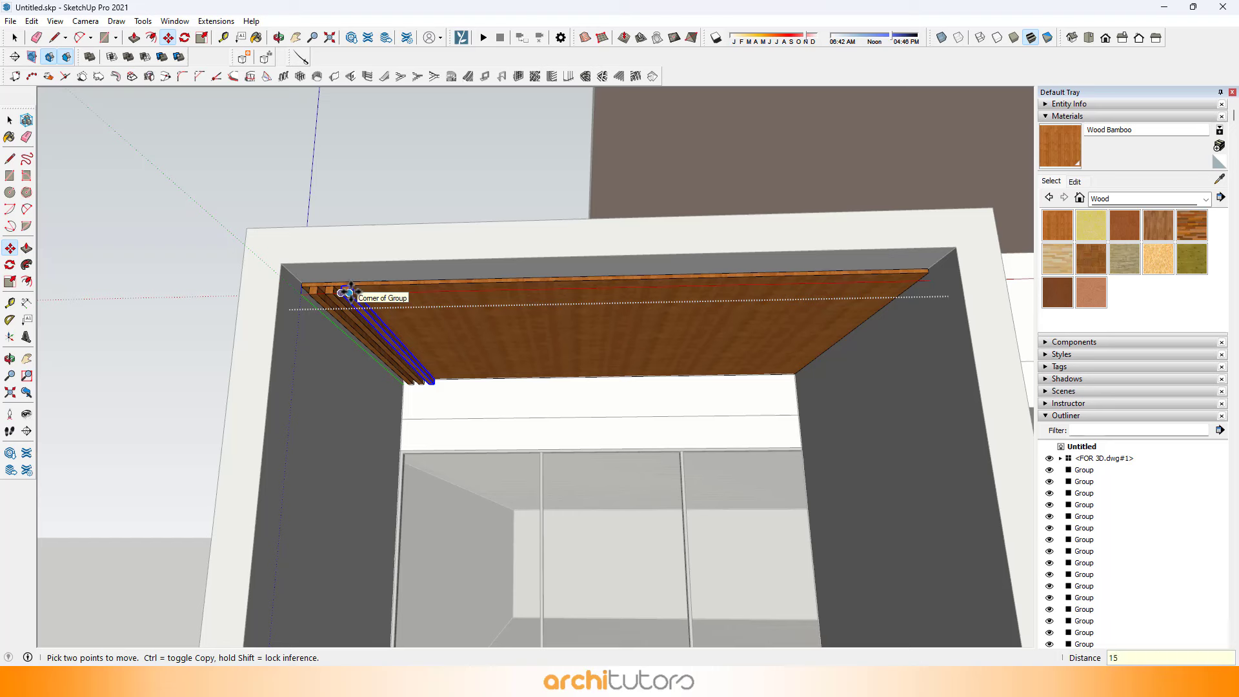
pyautogui.write('15*')
pyautogui.press('Return')
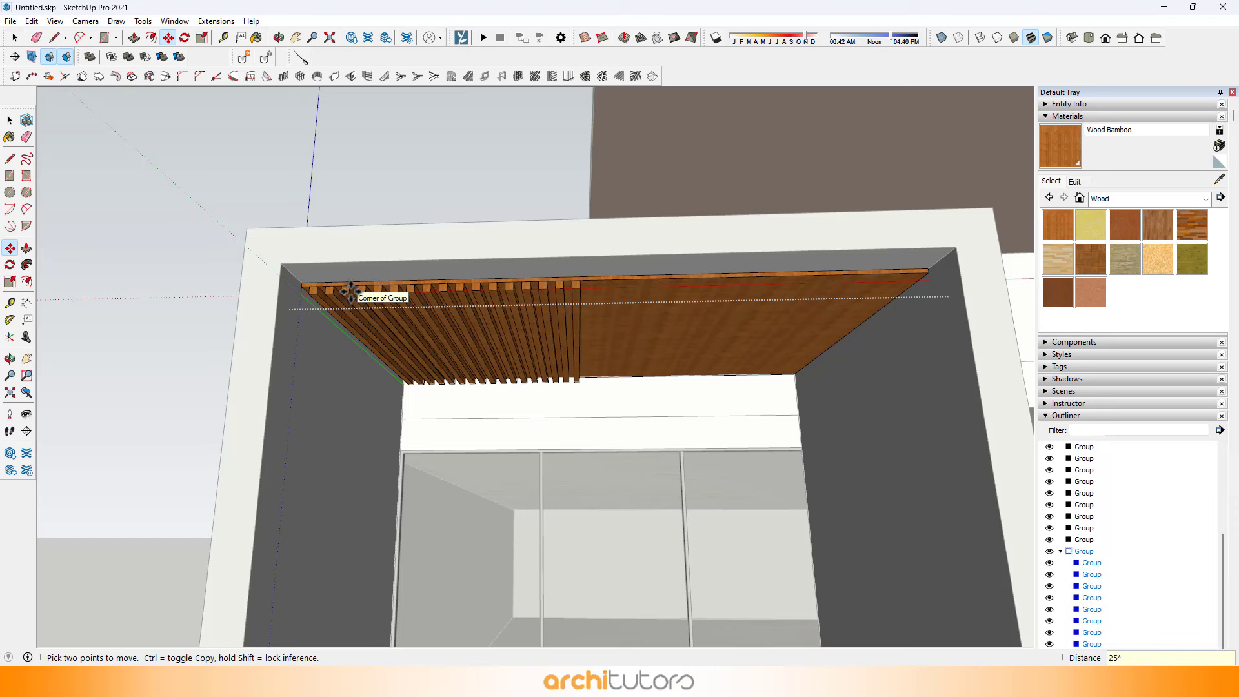
pyautogui.write('25*')
pyautogui.press('Return')
pyautogui.write('35*')
pyautogui.press('Return')
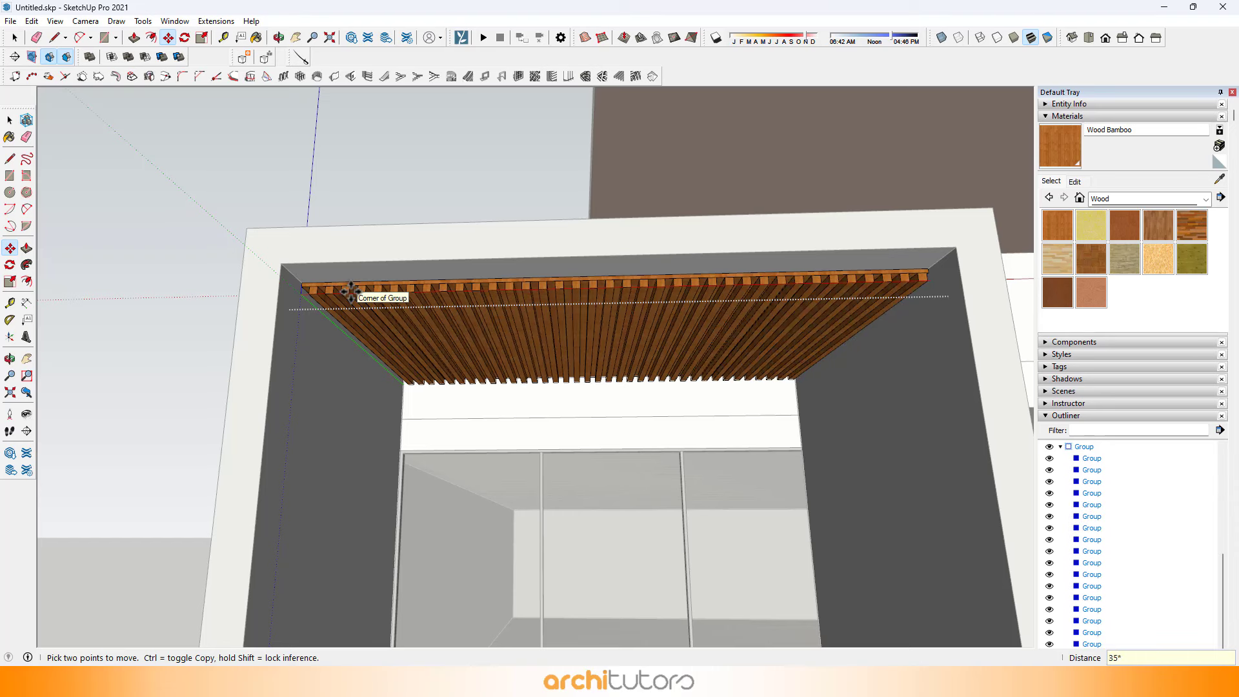
pyautogui.scroll(-2, 774, 323)
pyautogui.keyDown('shift'); pyautogui.moveTo(774, 322); pyautogui.dragTo(379, 309, button='middle'); pyautogui.keyUp('shift')
pyautogui.scroll(1, 467, 310)
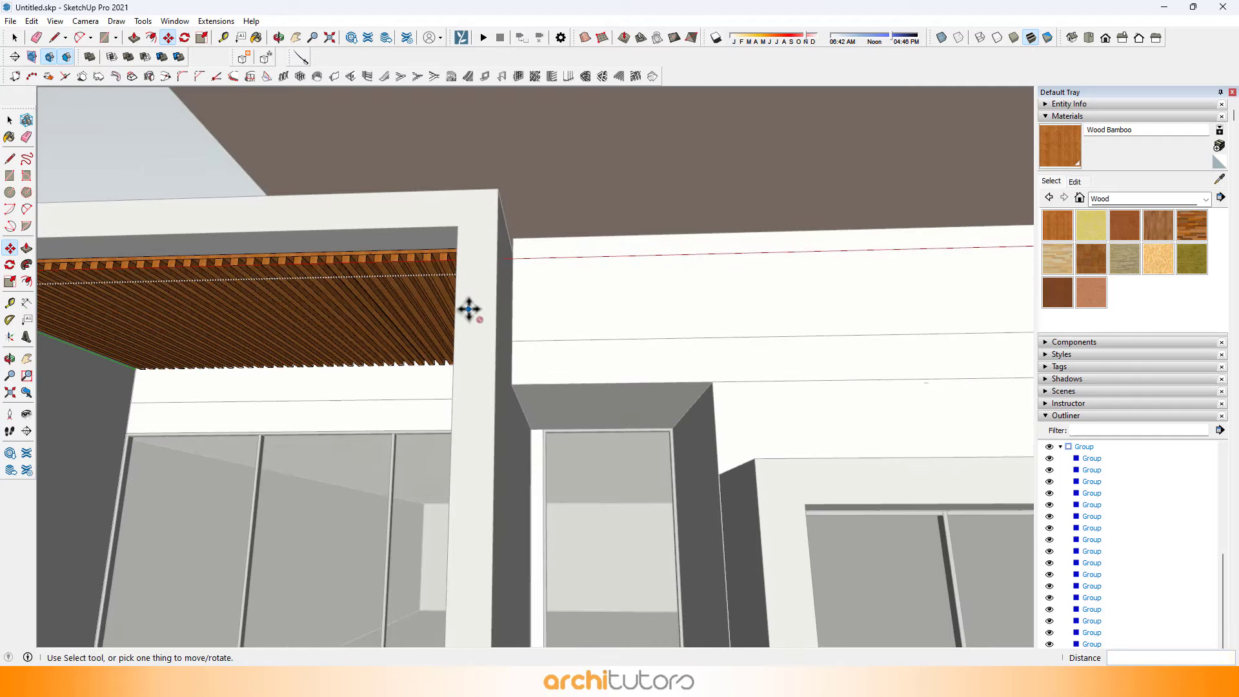
pyautogui.moveTo(467, 309); pyautogui.dragTo(509, 254, button='middle')
pyautogui.scroll(2, 509, 254)
pyautogui.press('space')
pyautogui.click(490, 251)
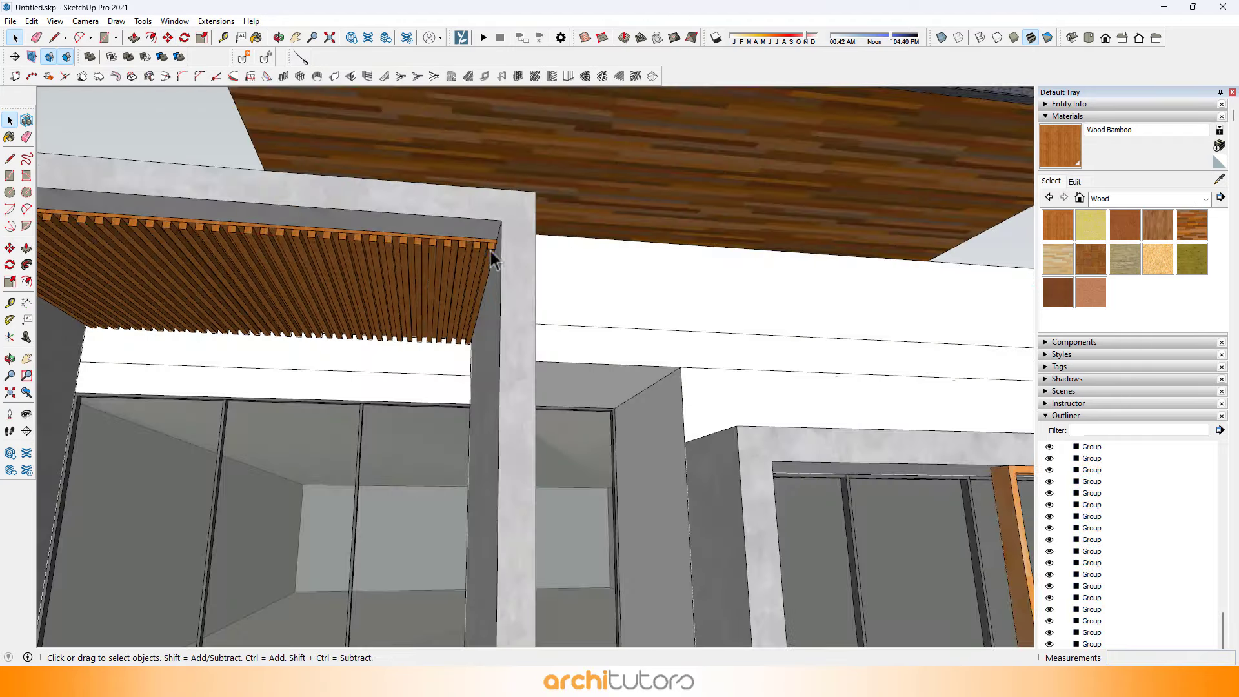
# Draw a narrow rectangle along the carport slab's side edge, from the house wall to the slab's front corner.
pyautogui.moveTo(491, 250); pyautogui.dragTo(456, 256, button='middle')
pyautogui.scroll(-2, 508, 300)
pyautogui.scroll(-4, 456, 260)
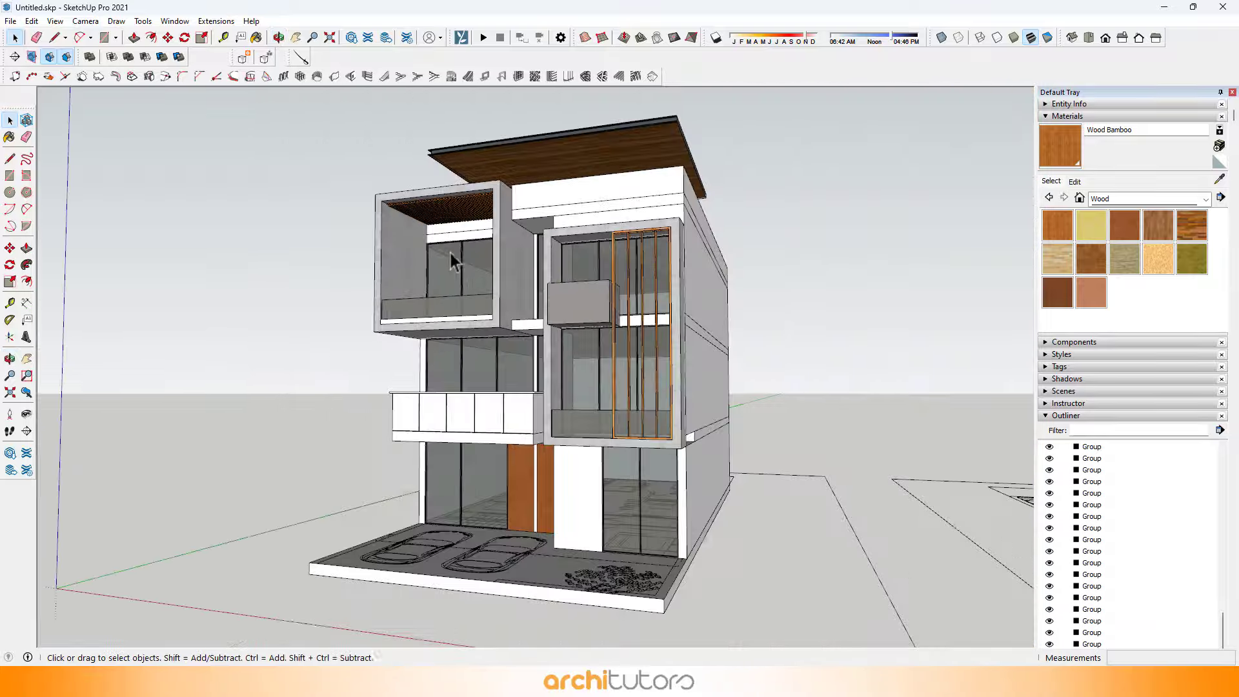
pyautogui.moveTo(544, 278); pyautogui.dragTo(415, 204, button='middle')
pyautogui.scroll(2, 478, 242)
pyautogui.scroll(1, 415, 204)
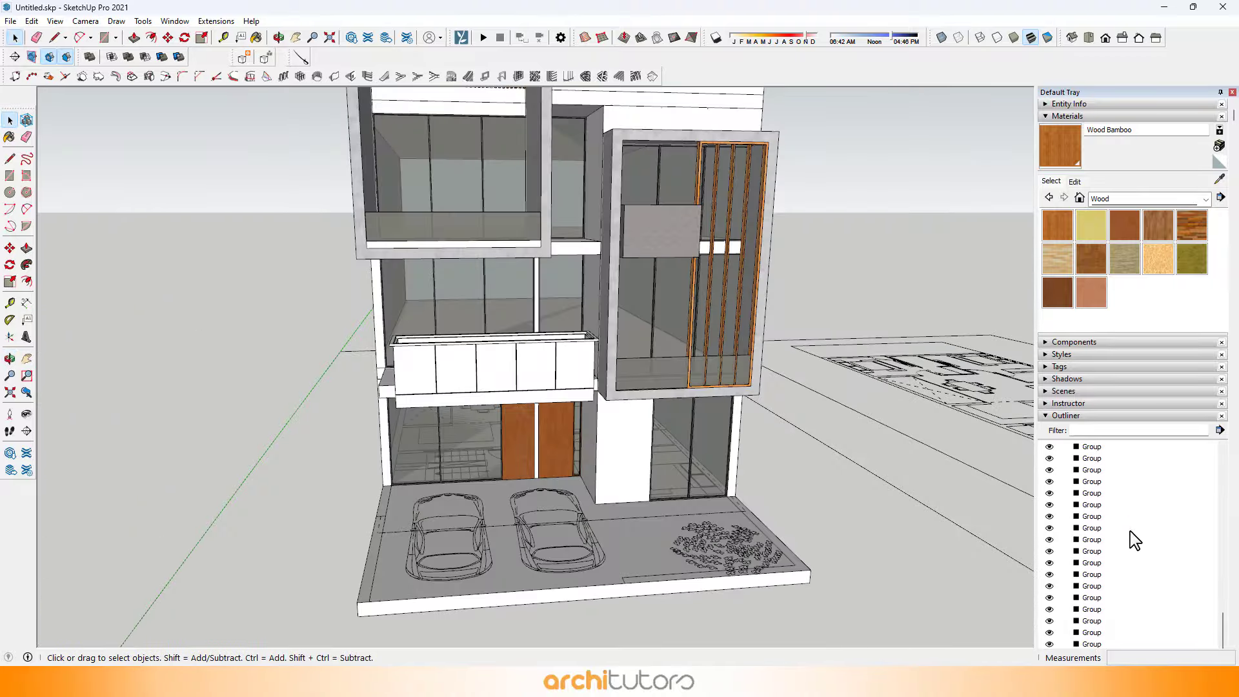
pyautogui.click(1131, 532)
pyautogui.moveTo(413, 412); pyautogui.dragTo(447, 369, button='middle')
pyautogui.scroll(1, 403, 525)
pyautogui.scroll(2, 403, 525)
pyautogui.press('r')
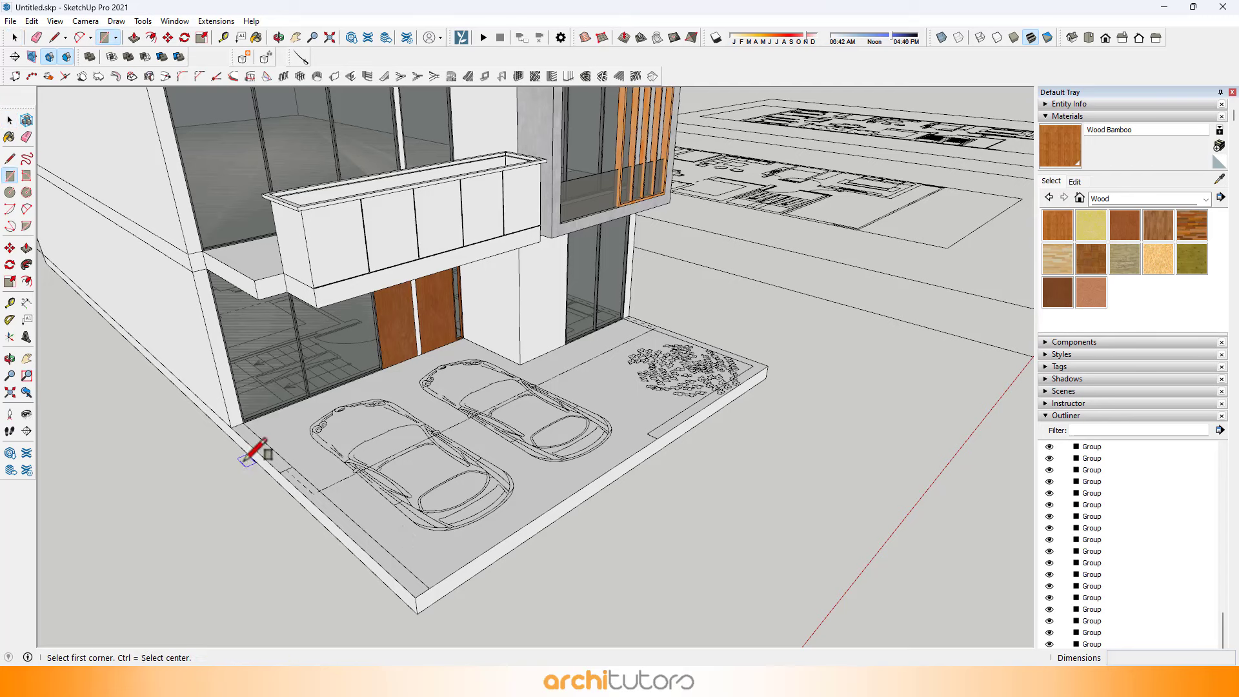
pyautogui.click(231, 427)
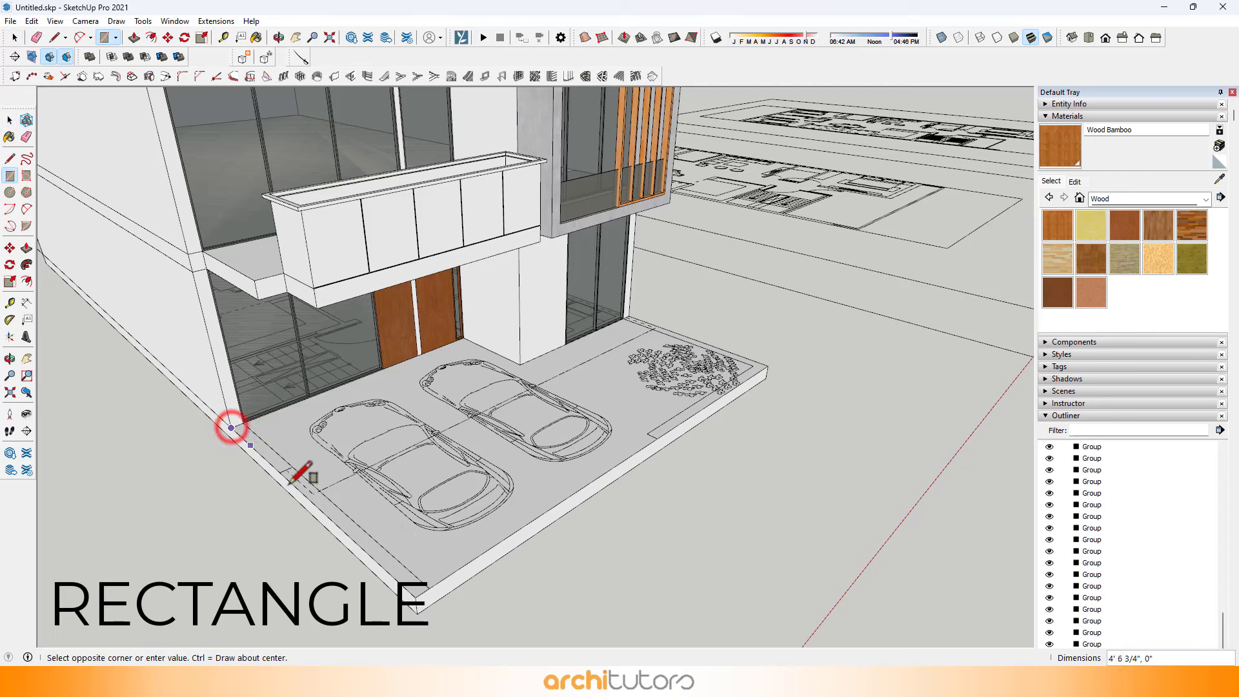
pyautogui.click(429, 588)
# Push/Pull the narrow edge strip beside the parked cars up 14' 9" to form a side wall.
pyautogui.scroll(-1, 429, 584)
pyautogui.press('p')
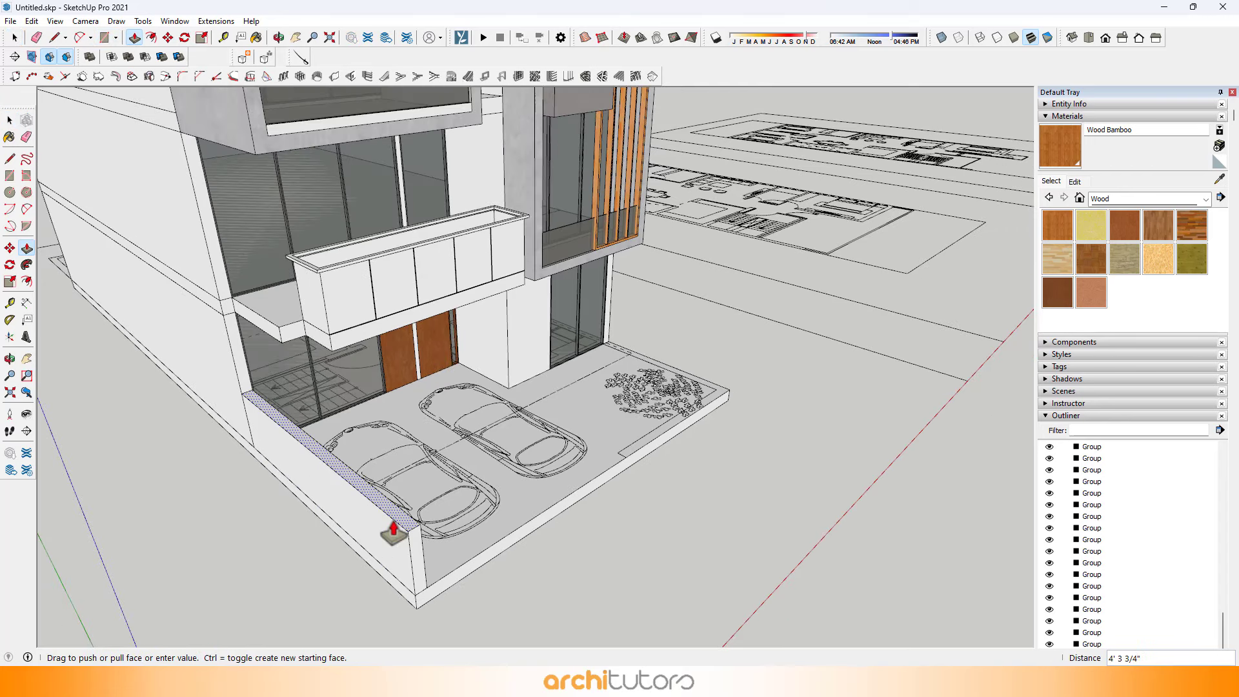
pyautogui.press('Return')
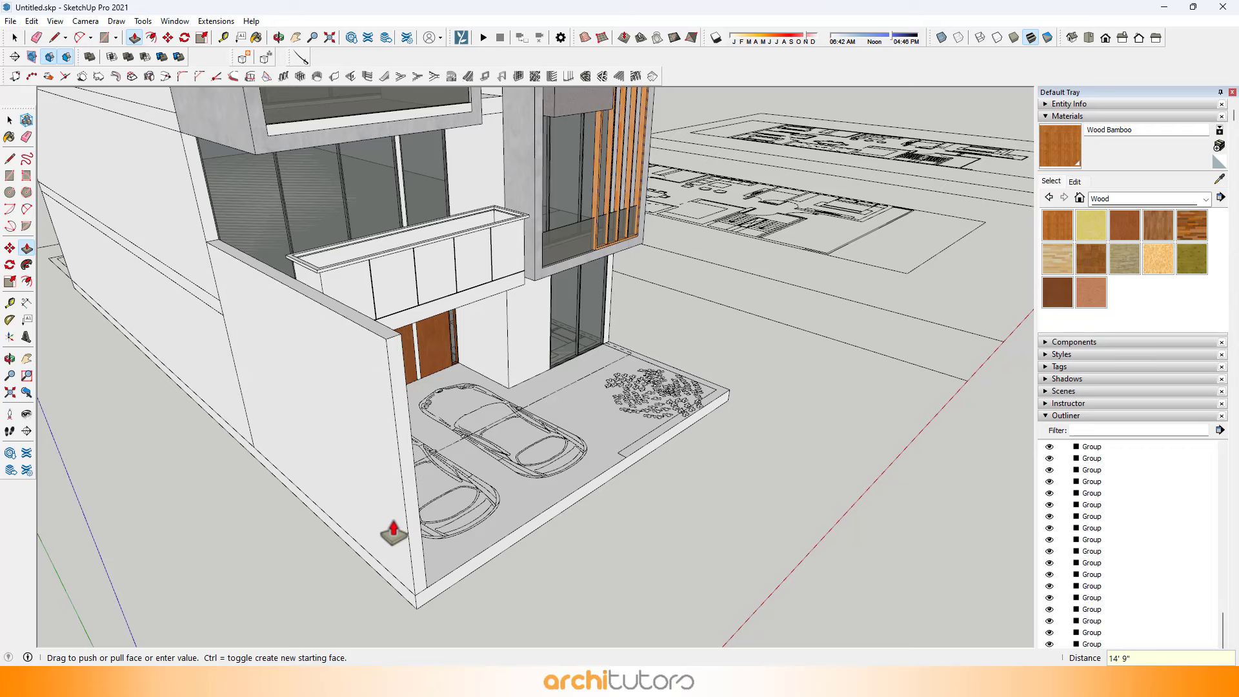
pyautogui.press('space')
# Select all the geometry of the tall side wall and make it a group.
pyautogui.scroll(-1, 393, 451)
pyautogui.moveTo(394, 451); pyautogui.dragTo(350, 383, button='middle')
pyautogui.scroll(1, 350, 383)
pyautogui.click(336, 382)
pyautogui.tripleClick(337, 382)
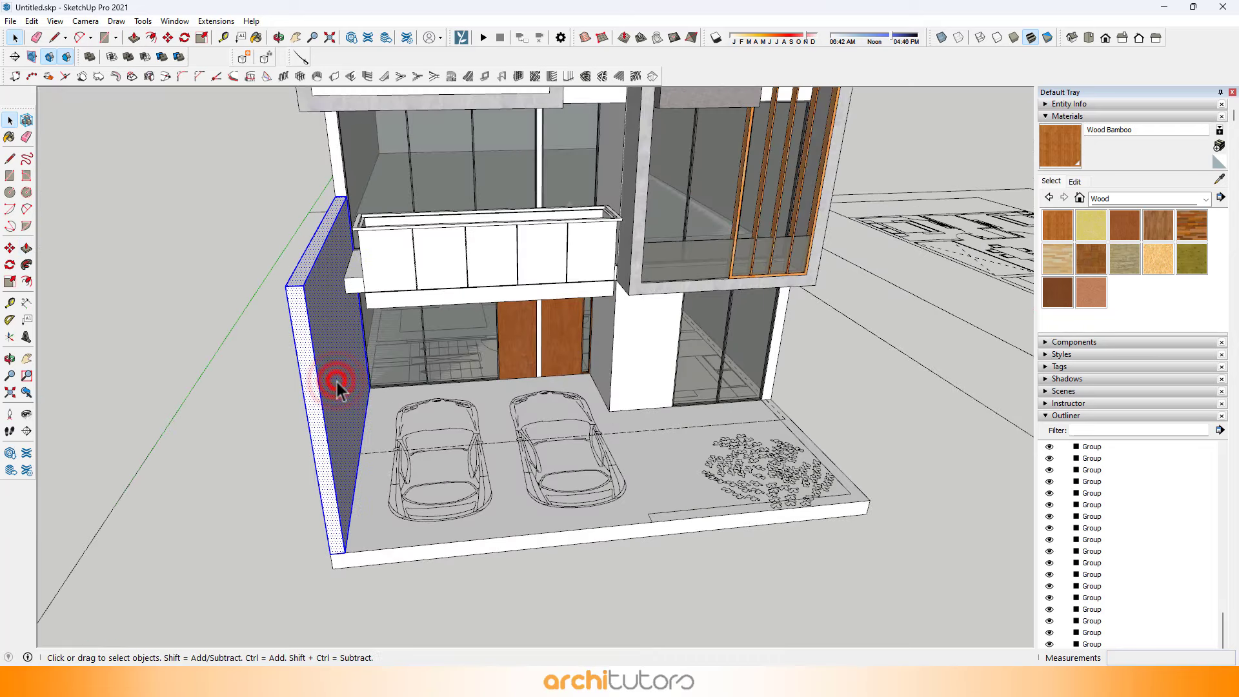
pyautogui.rightClick(337, 381)
pyautogui.click(381, 494)
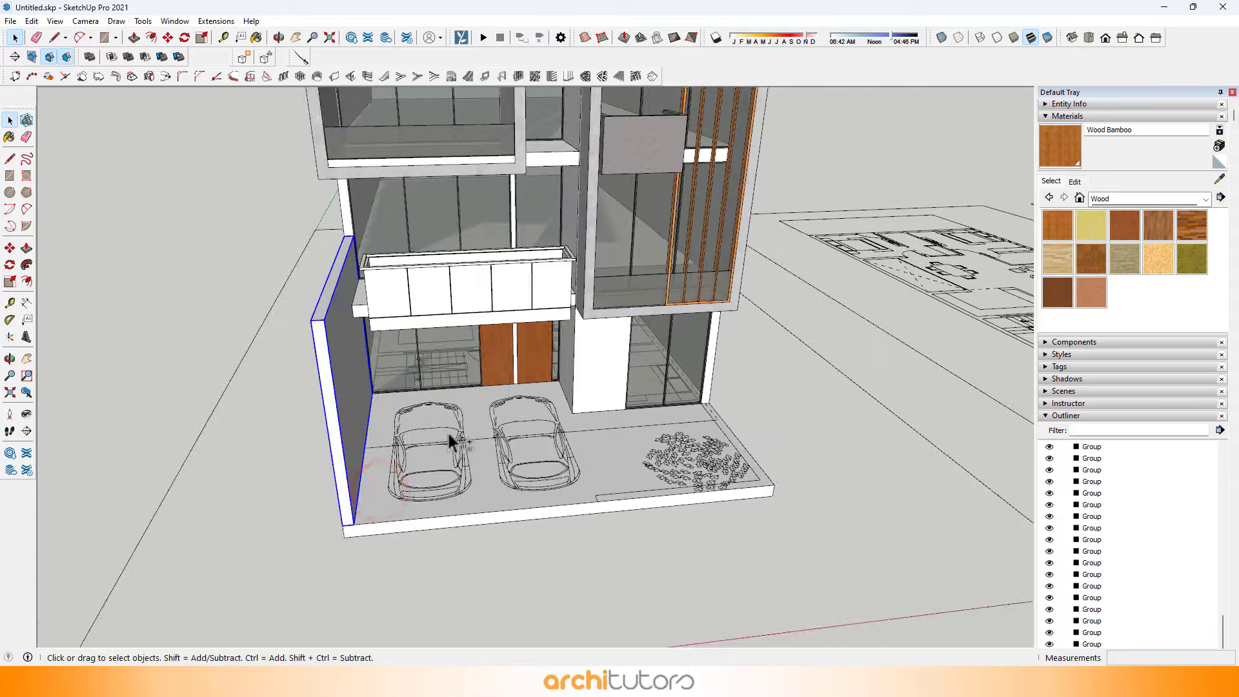
# Paint the tall side wall with Asphalt New from the Asphalt and Concrete collection.
pyautogui.click(1107, 199)
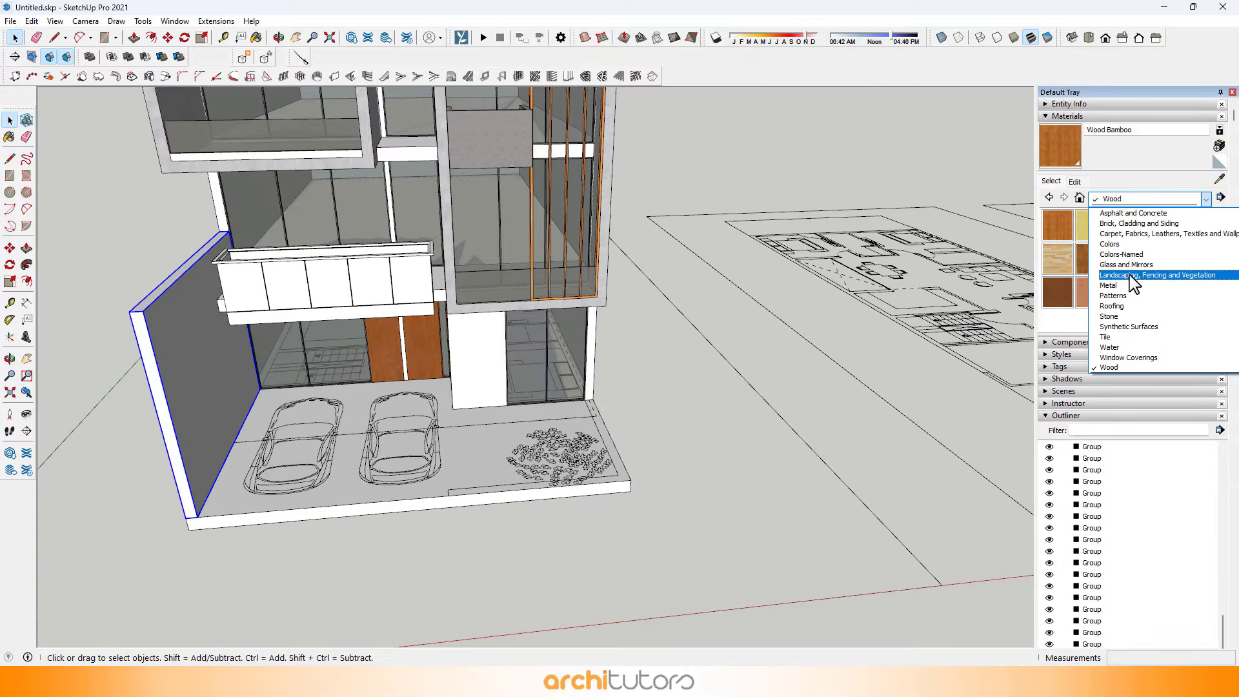
pyautogui.scroll(2, 1150, 238)
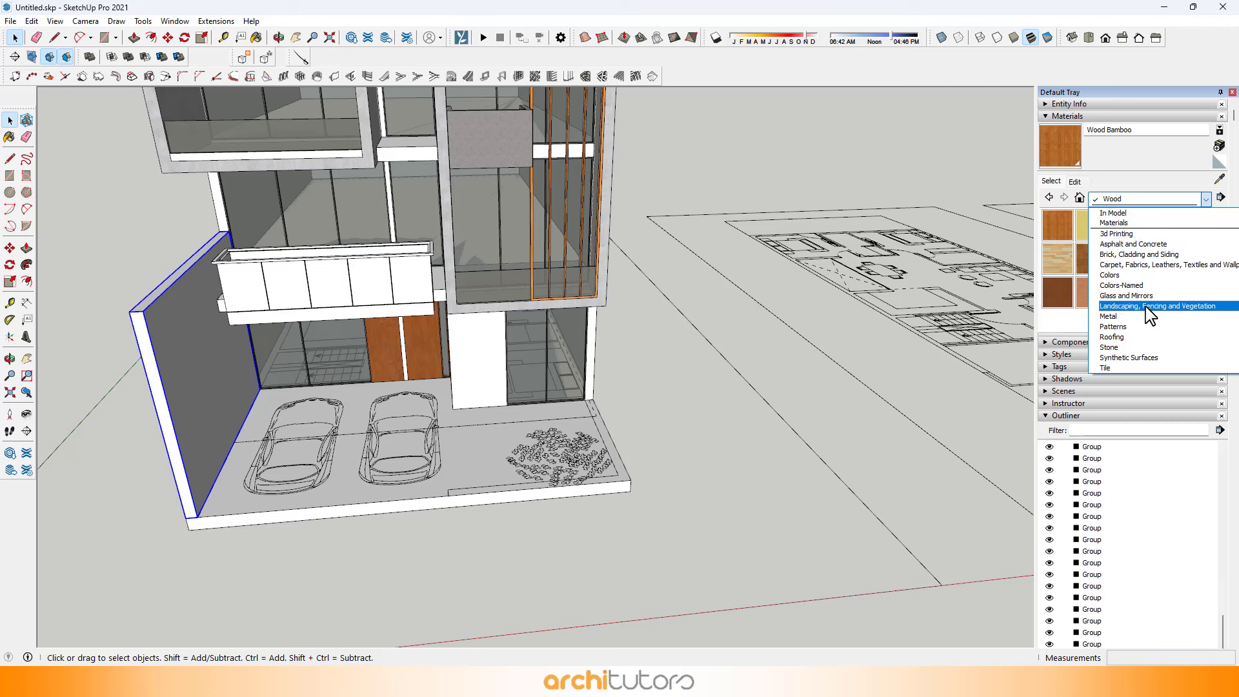
pyautogui.click(1161, 245)
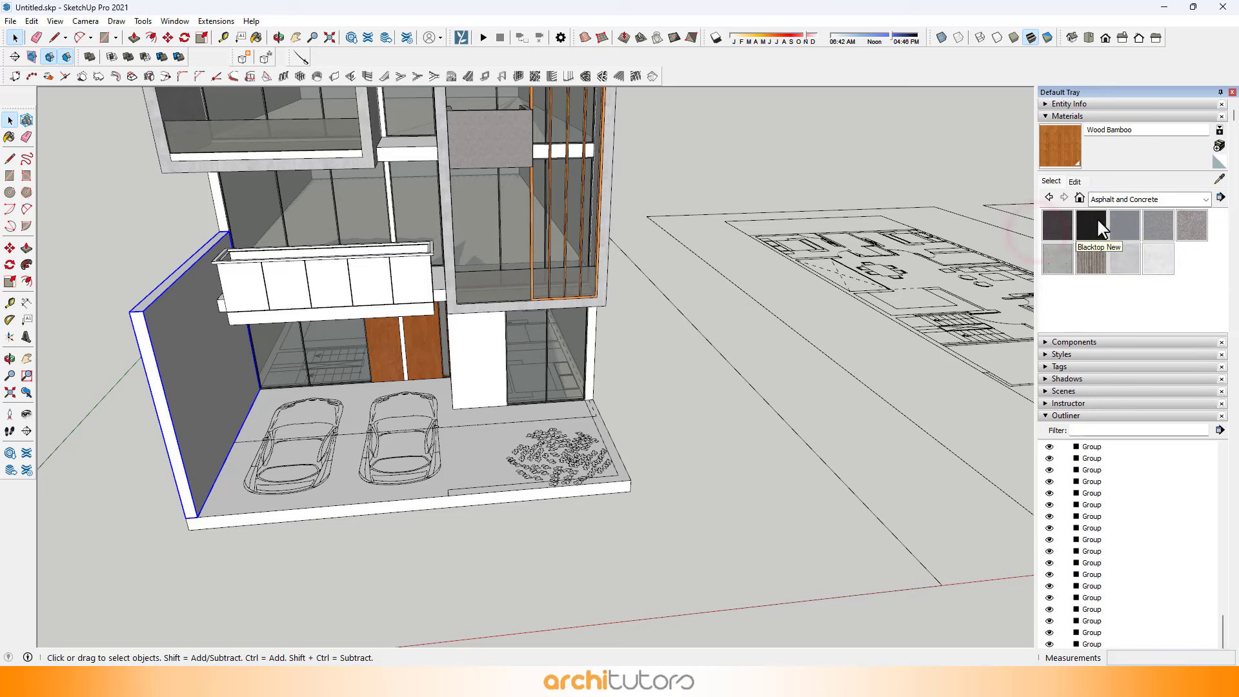
pyautogui.click(1061, 231)
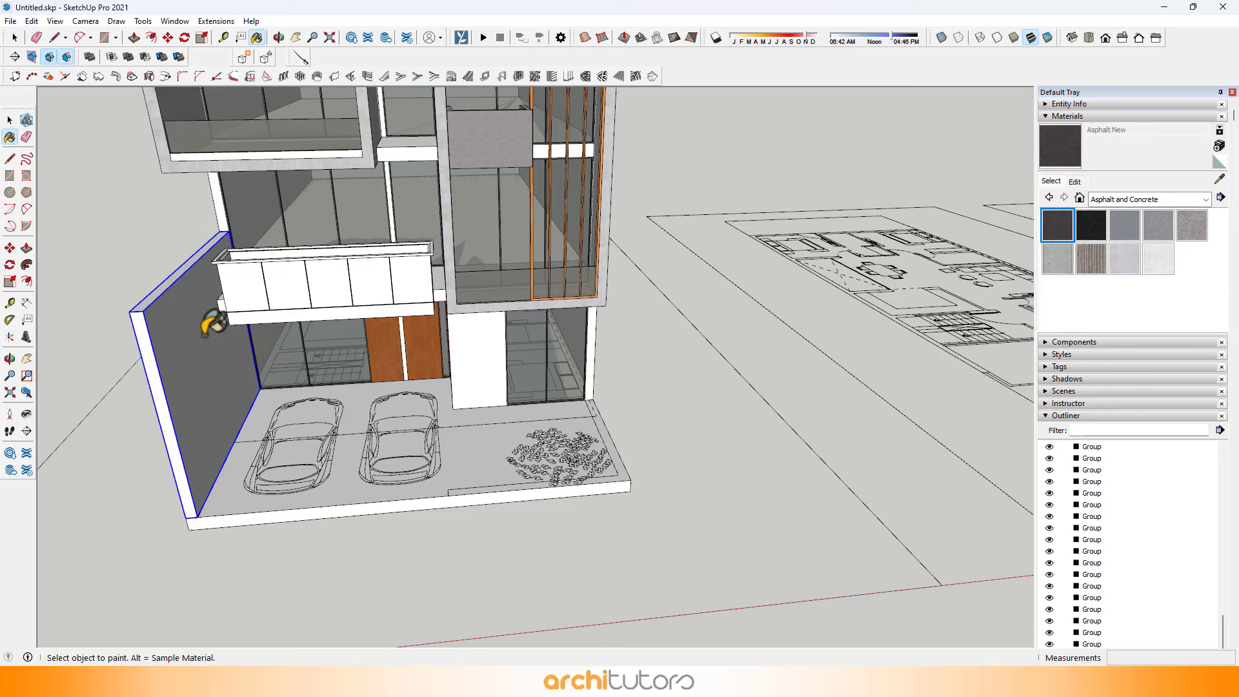
pyautogui.click(197, 395)
# Lighten the color of the Asphalt New material on the side wall.
pyautogui.moveTo(197, 395)
pyautogui.mouseDown(button='middle')
pyautogui.moveTo(194, 337)
pyautogui.moveTo(413, 297)
pyautogui.mouseUp(button='middle')
pyautogui.click(1075, 182)
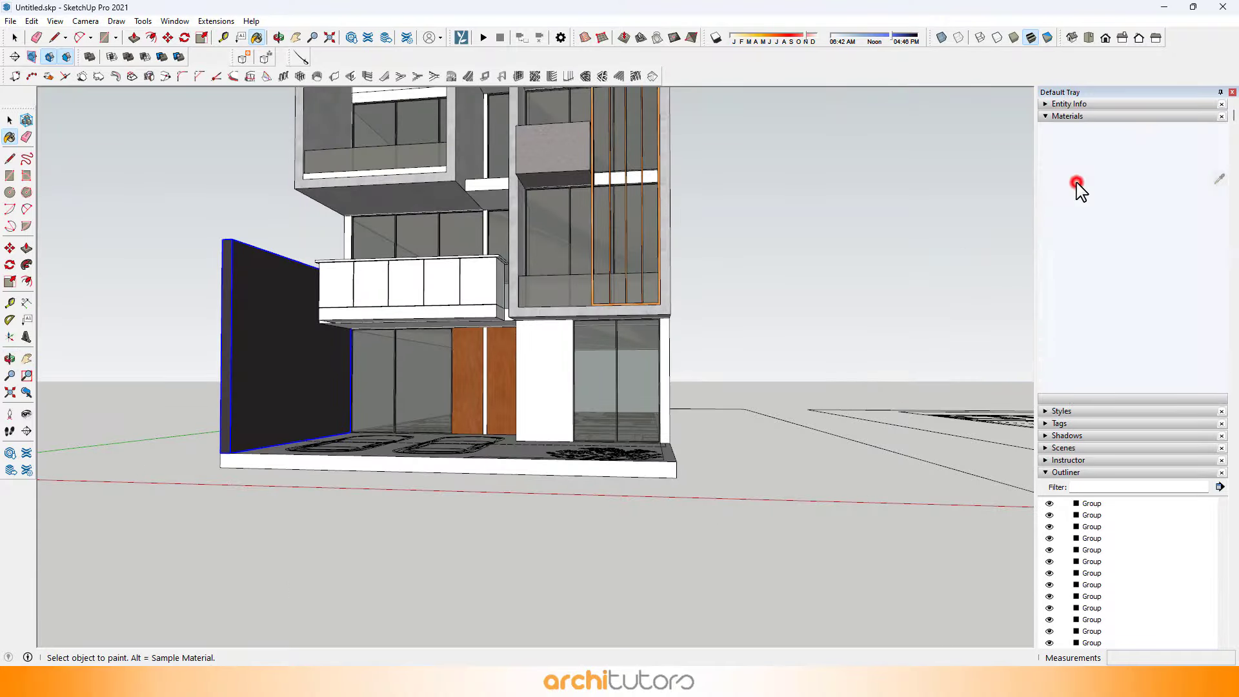
pyautogui.moveTo(1107, 267); pyautogui.dragTo(1106, 255)
# Draw a 4 1/2" by 12' 7 1/2" rectangle along the slab's opposite edge, beside the planting area.
pyautogui.moveTo(714, 234)
pyautogui.mouseDown(button='middle')
pyautogui.moveTo(719, 438)
pyautogui.moveTo(661, 548)
pyautogui.mouseUp(button='middle')
pyautogui.press('space')
pyautogui.scroll(3, 722, 459)
pyautogui.scroll(4, 645, 458)
pyautogui.press('r')
pyautogui.scroll(2, 631, 422)
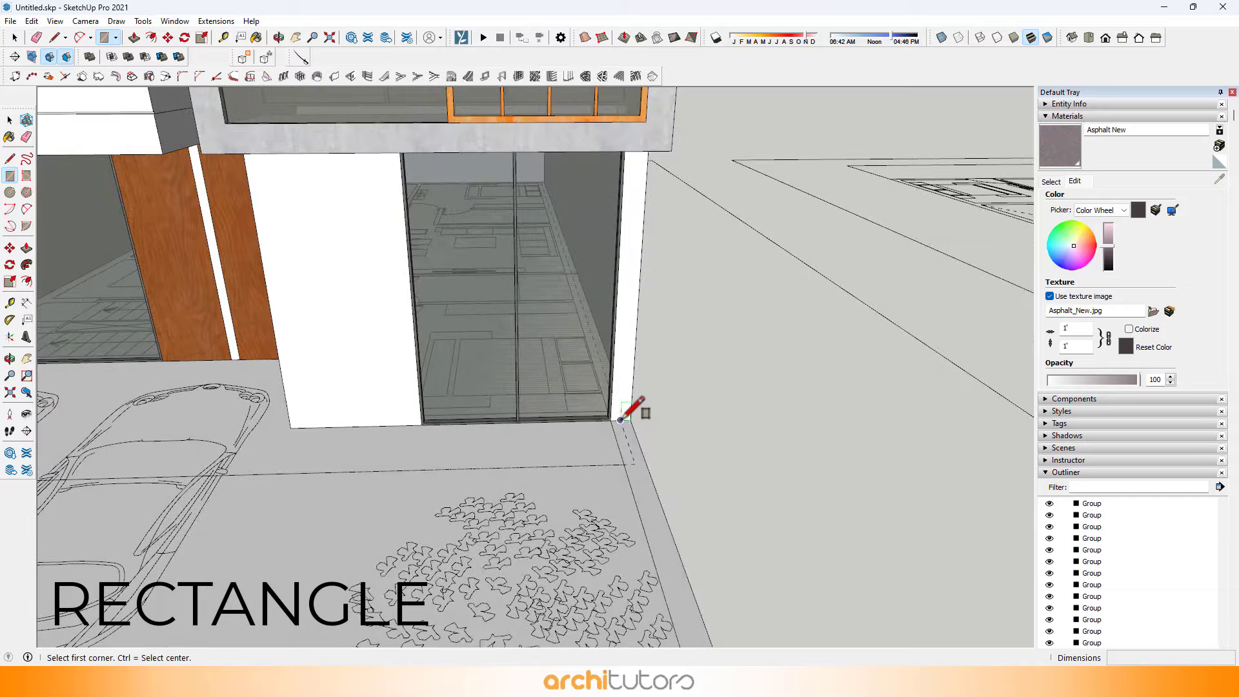
pyautogui.click(631, 418)
pyautogui.moveTo(630, 418); pyautogui.dragTo(641, 384, button='middle')
pyautogui.scroll(2, 624, 450)
pyautogui.click(623, 450)
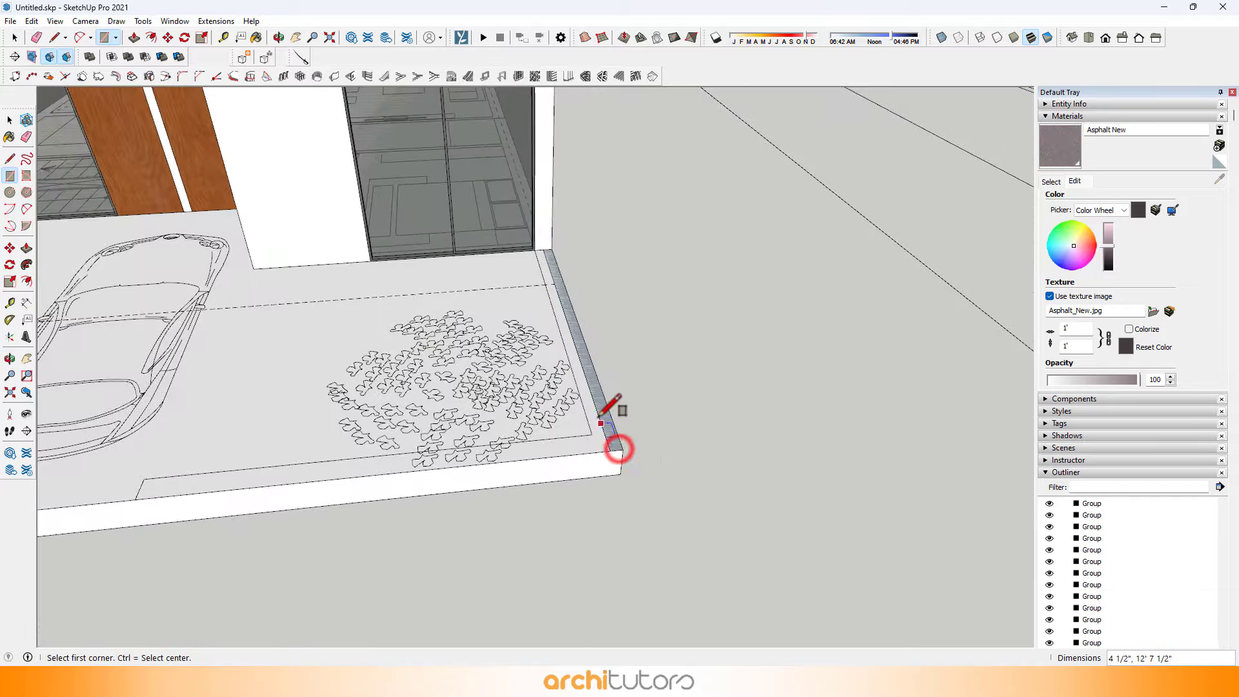
# Push/Pull the strip beside the planting area upward to form a low boundary wall.
pyautogui.moveTo(619, 442); pyautogui.dragTo(614, 410, button='middle')
pyautogui.press('p')
pyautogui.click(600, 418)
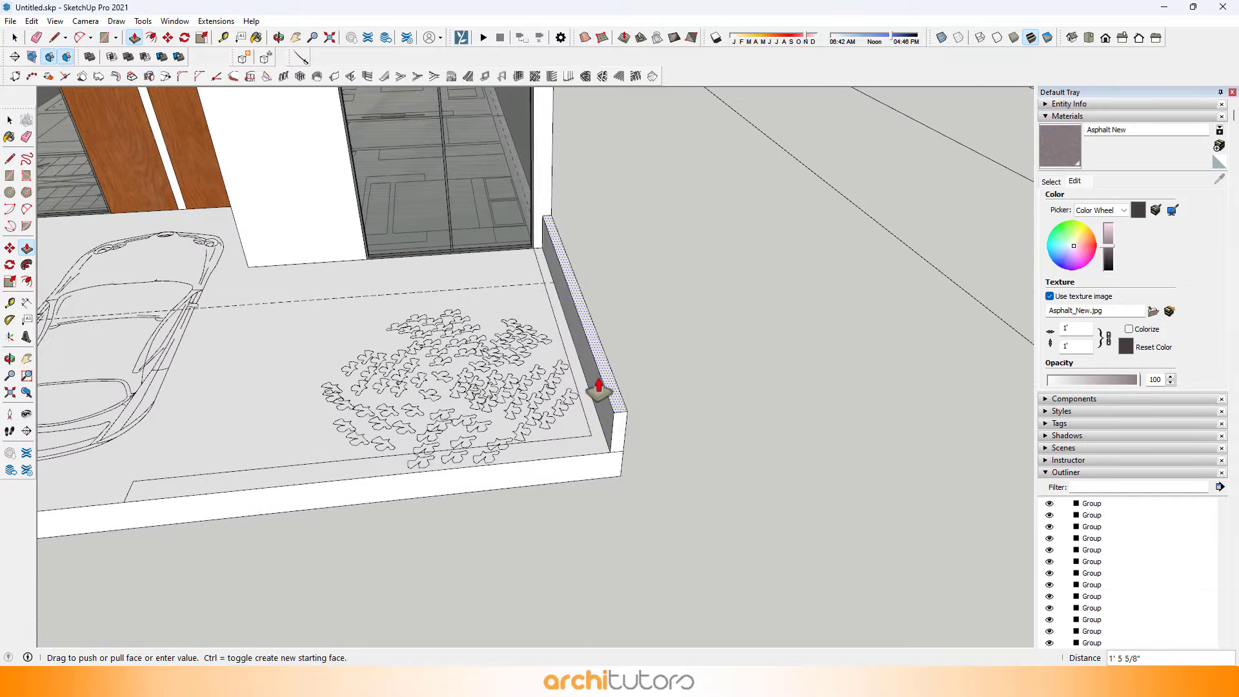
pyautogui.press('Return')
pyautogui.moveTo(594, 387); pyautogui.dragTo(613, 351, button='middle')
# Select the whole low boundary wall beside the planting area and make it a group.
pyautogui.press('space')
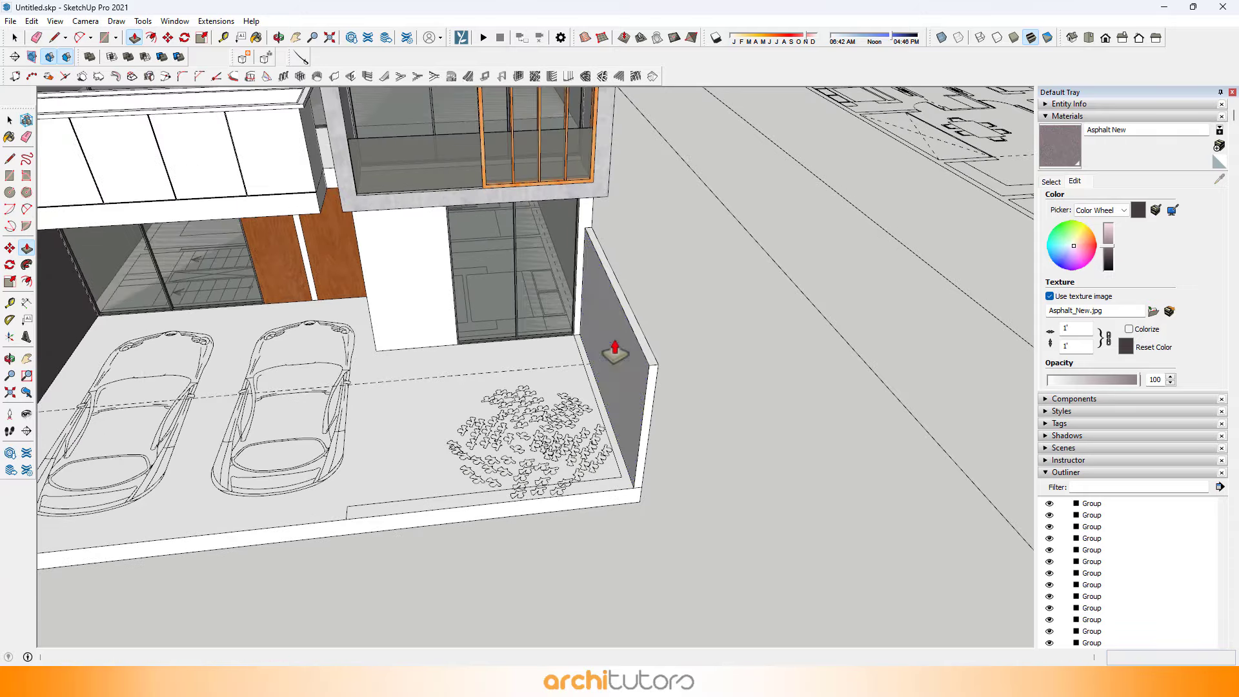
pyautogui.click(616, 345)
pyautogui.rightClick(616, 345)
pyautogui.click(669, 451)
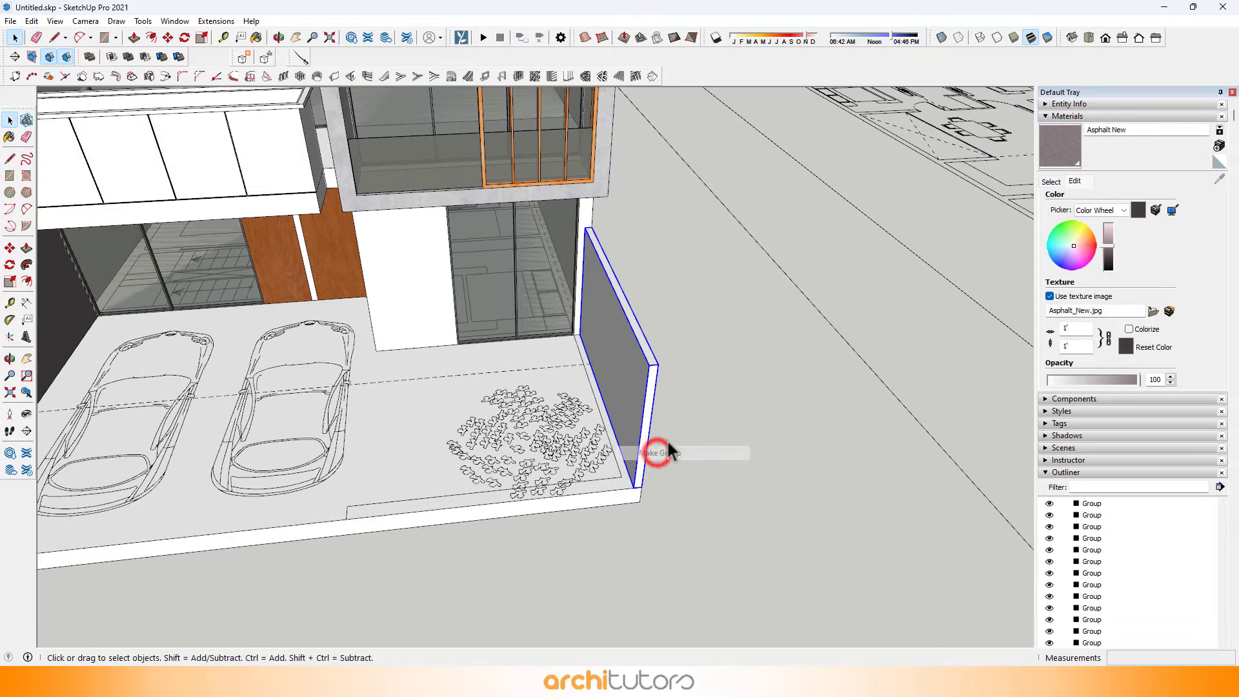
# Paint the low boundary wall with the Polished Concrete Old material.
pyautogui.click(1050, 182)
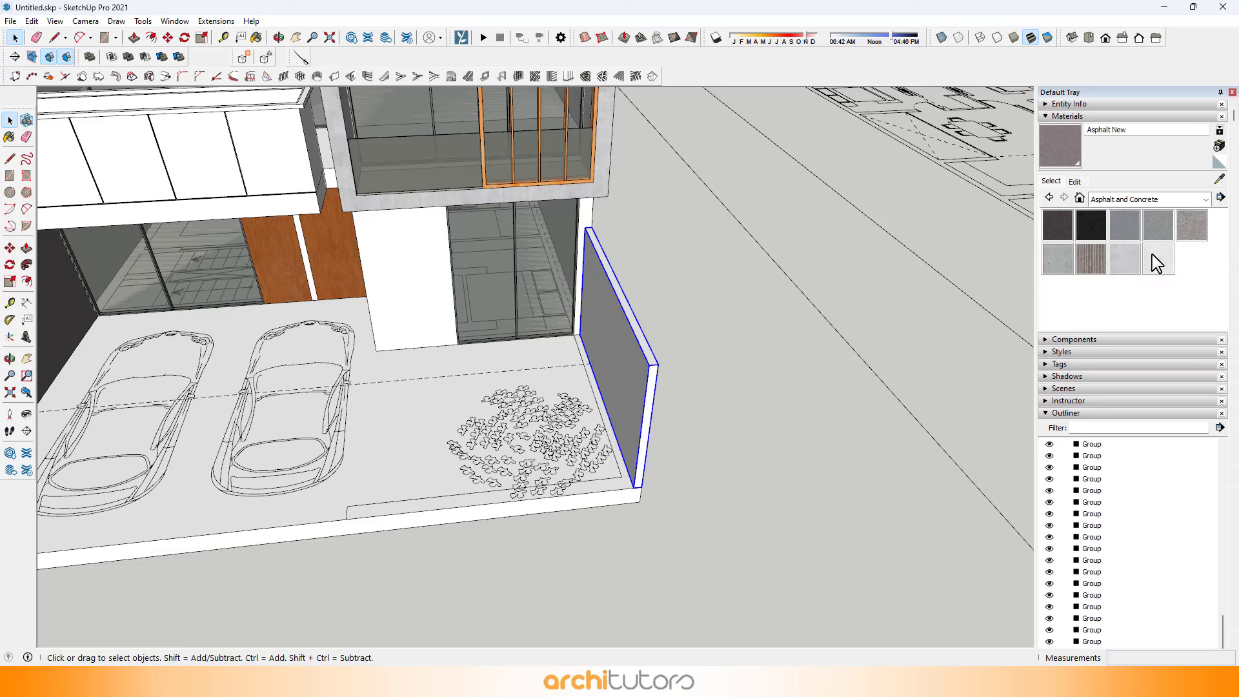
pyautogui.click(1156, 260)
pyautogui.moveTo(696, 352)
pyautogui.mouseDown(button='middle')
pyautogui.moveTo(626, 252)
pyautogui.moveTo(681, 283)
pyautogui.mouseUp(button='middle')
pyautogui.scroll(5, 626, 256)
# Darken the color of the Polished Concrete Old material and deselect the boundary wall.
pyautogui.click(1074, 181)
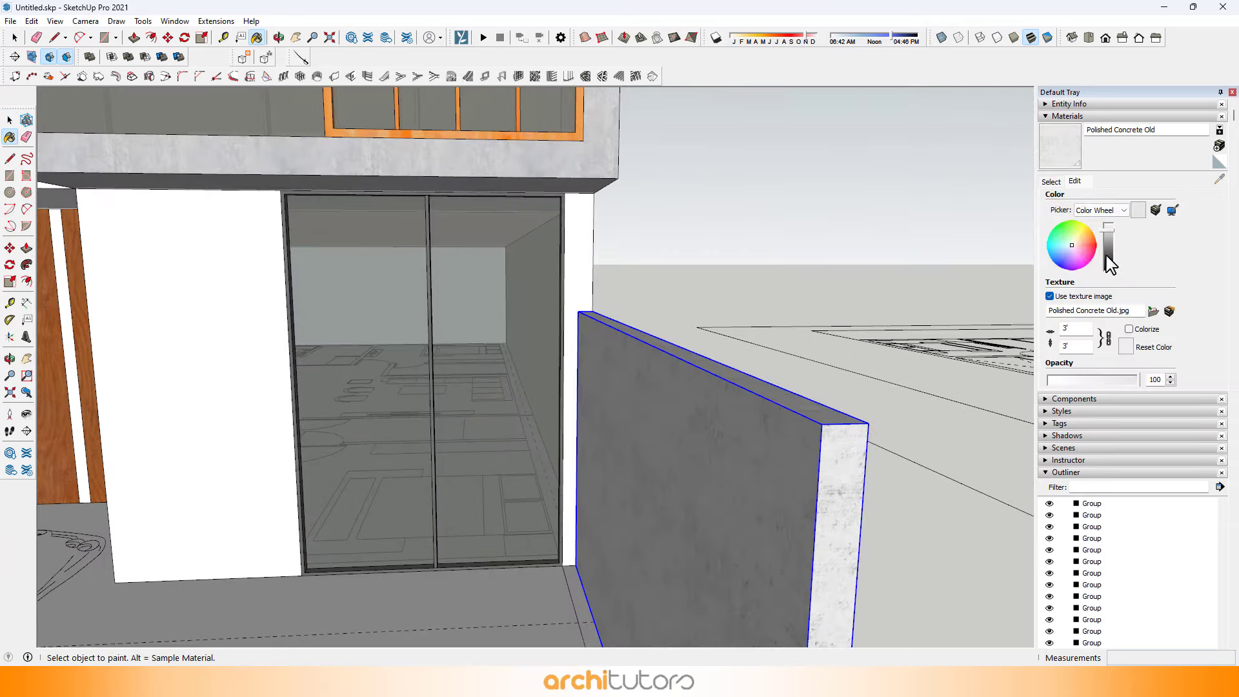
pyautogui.moveTo(1107, 233); pyautogui.dragTo(1107, 246)
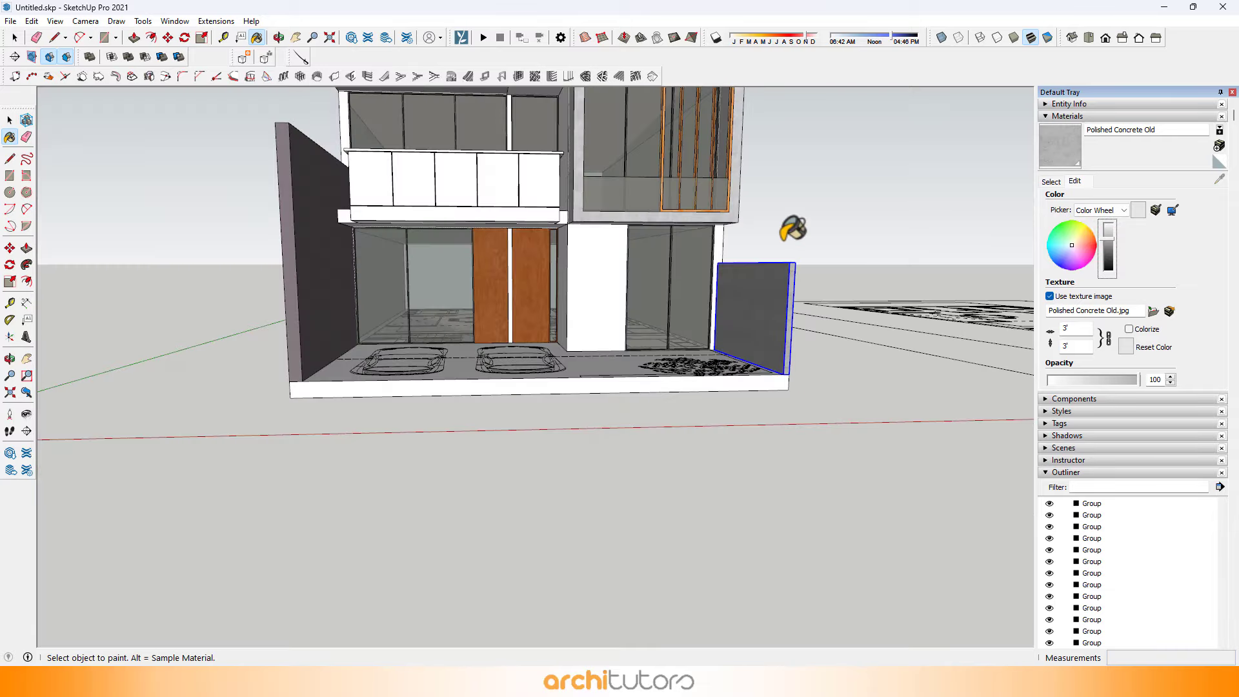
pyautogui.click(781, 230)
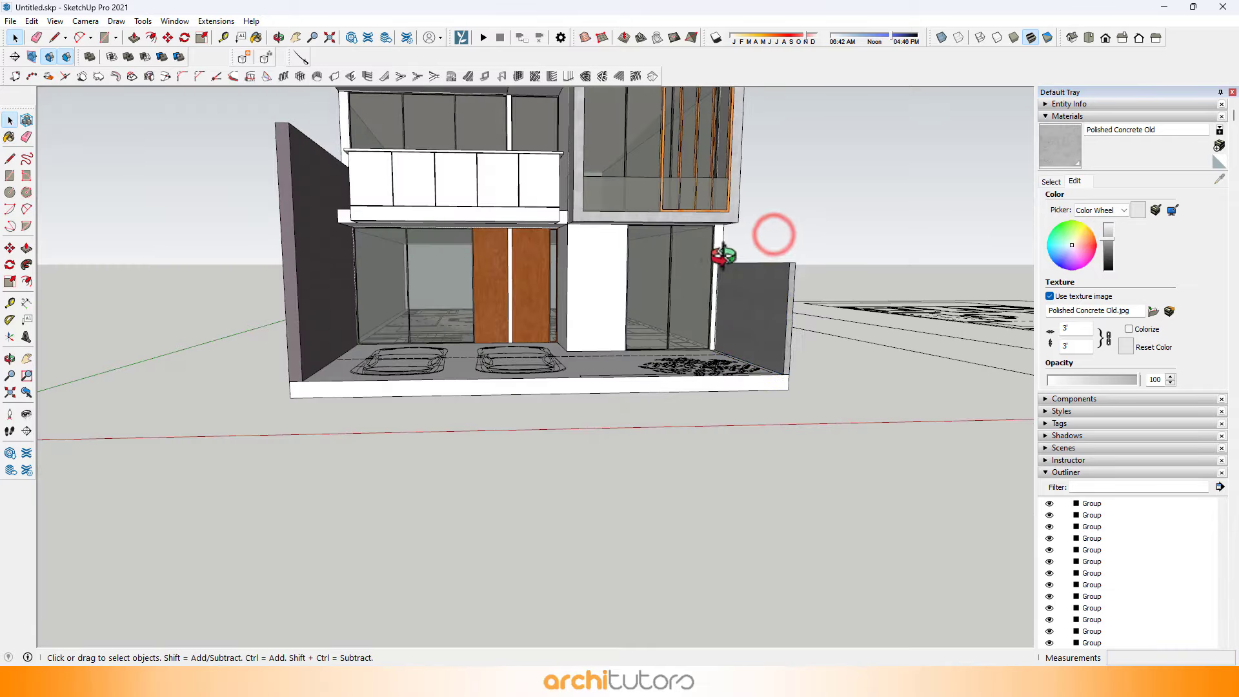
pyautogui.moveTo(723, 255); pyautogui.dragTo(669, 411, button='middle')
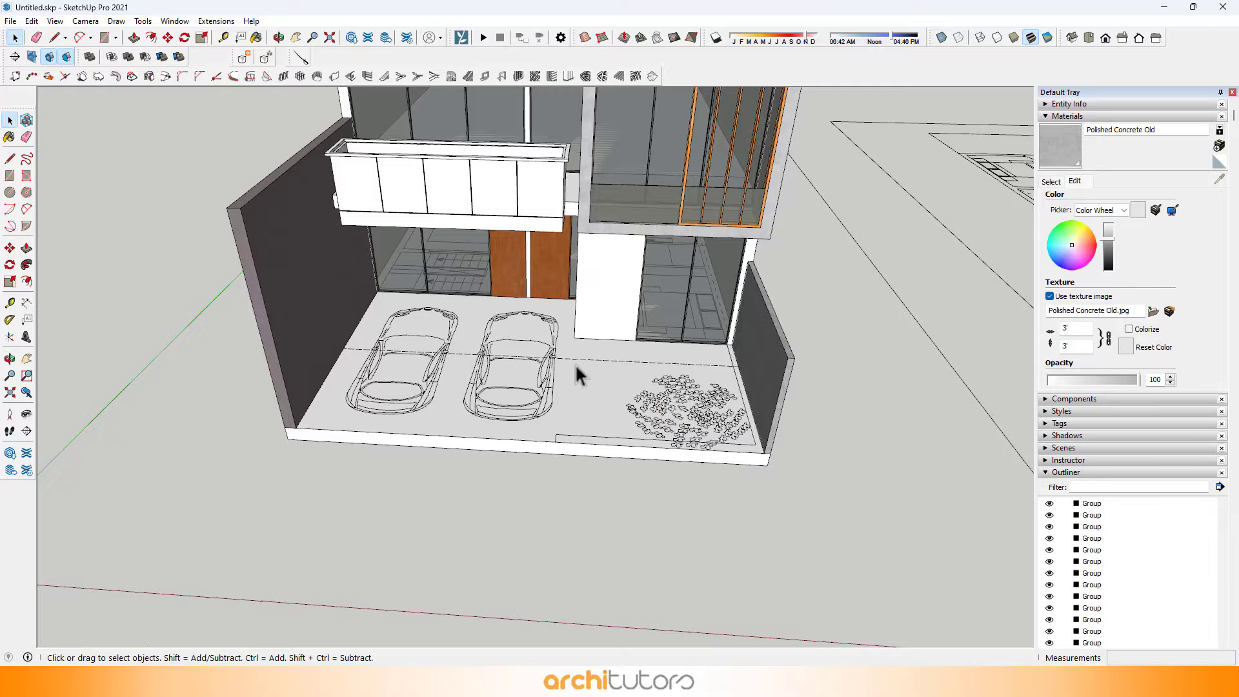
pyautogui.moveTo(576, 374); pyautogui.dragTo(577, 412, button='middle')
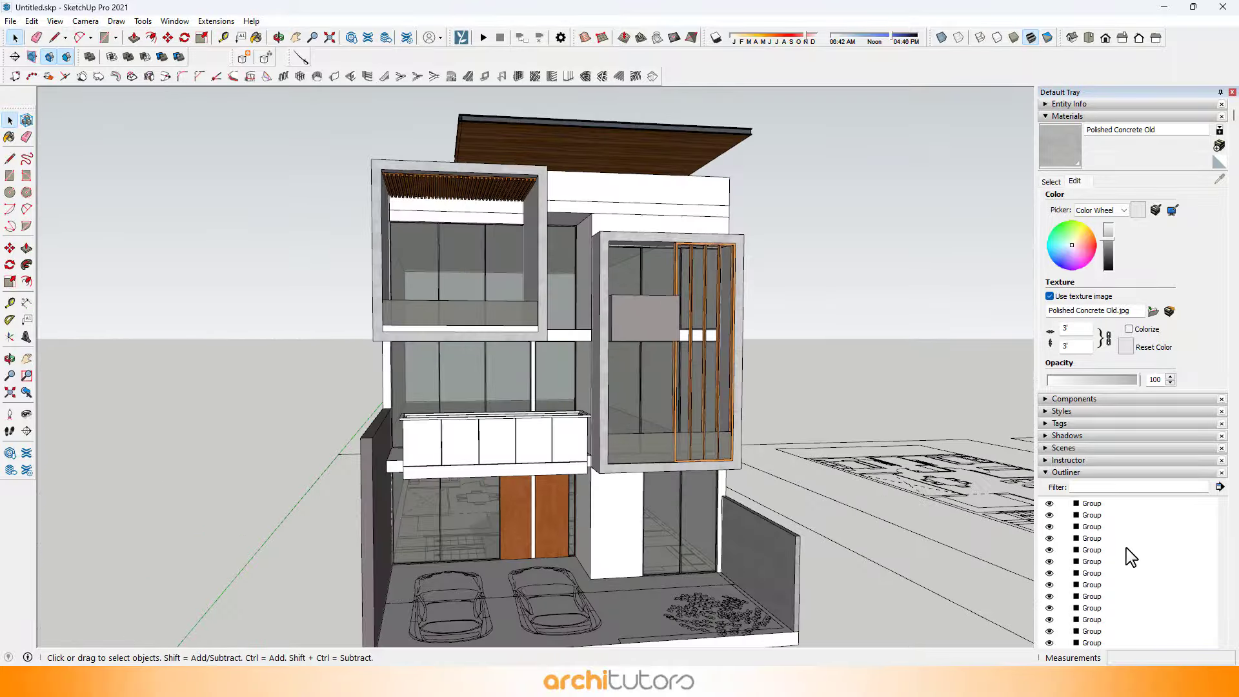
pyautogui.moveTo(759, 449); pyautogui.dragTo(663, 505, button='middle')
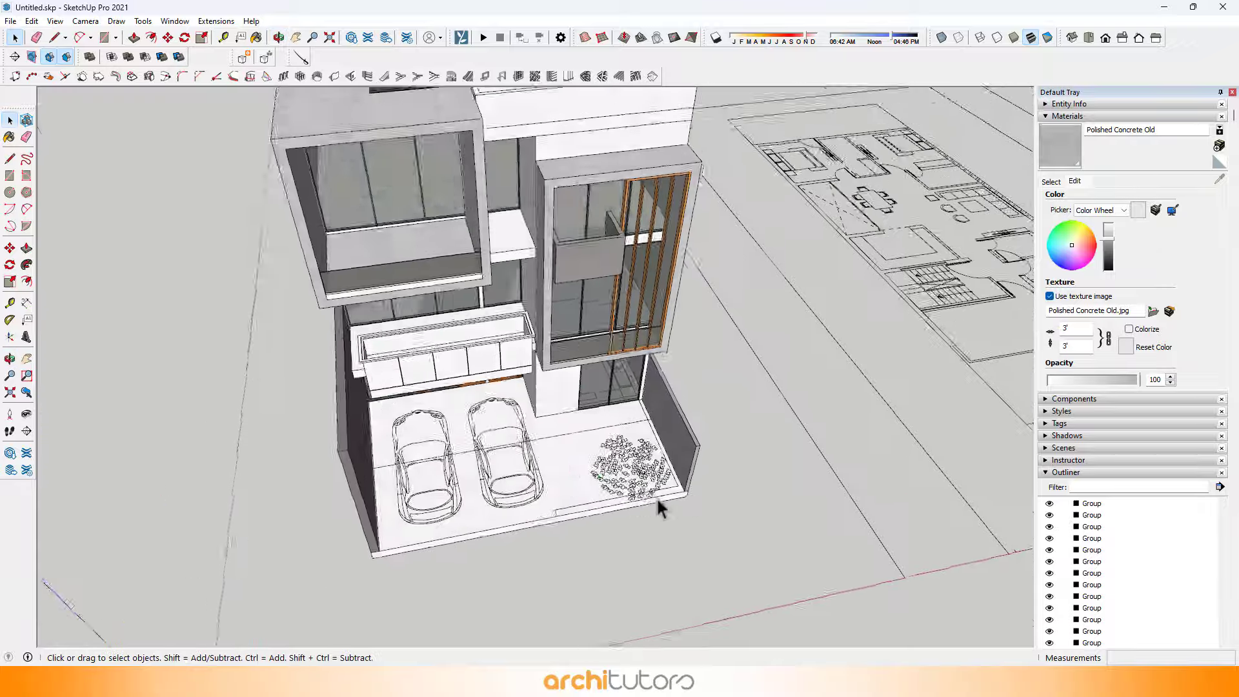
pyautogui.scroll(5, 687, 490)
pyautogui.scroll(4, 687, 490)
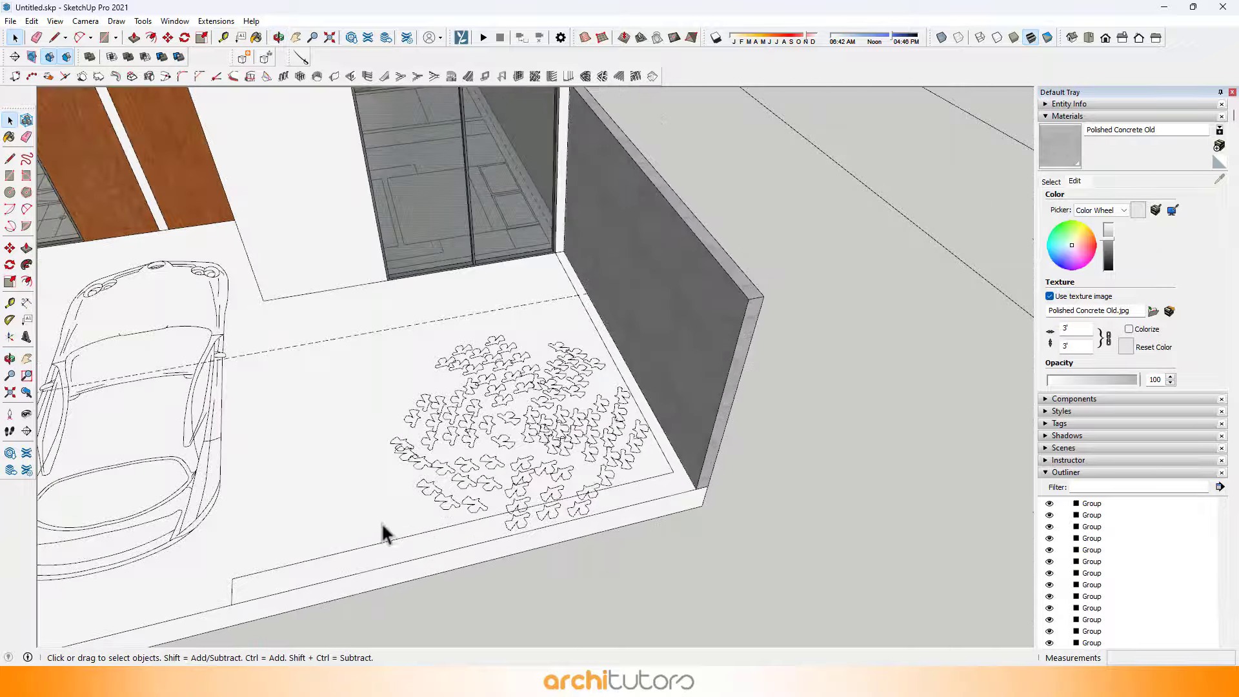
pyautogui.keyDown('shift'); pyautogui.moveTo(386, 534); pyautogui.dragTo(474, 522, button='middle'); pyautogui.keyUp('shift')
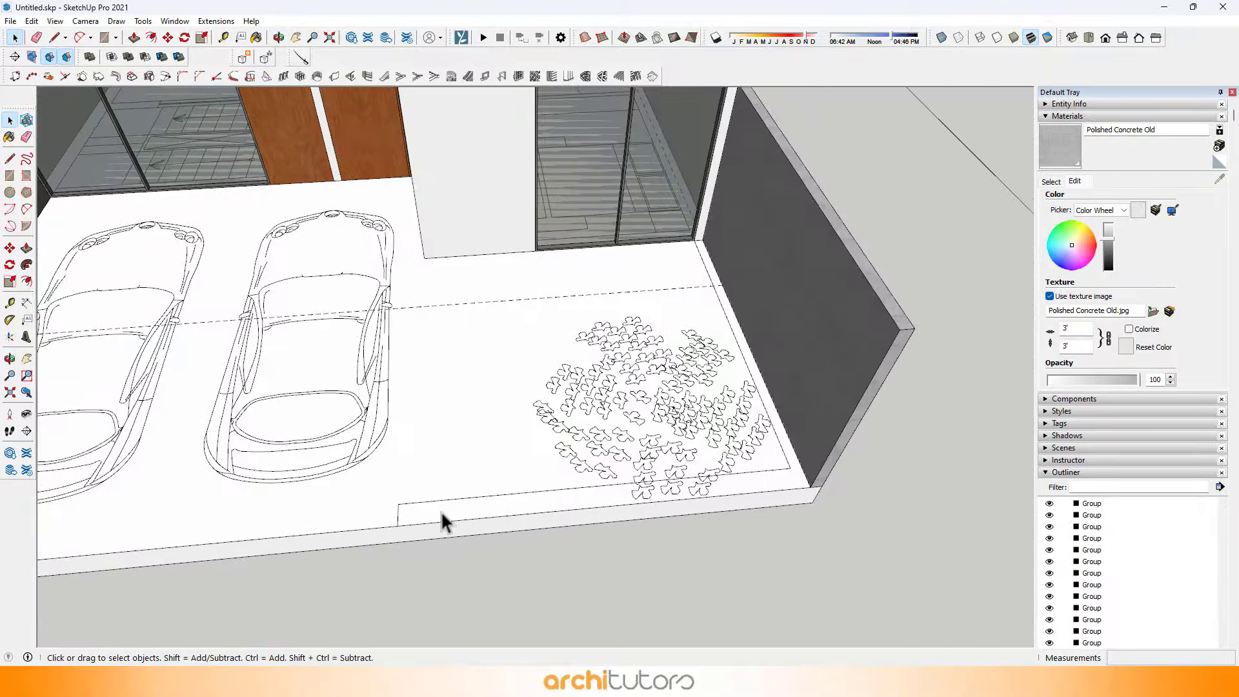
# Draw a thin rectangle along the front edge of the planting area, ending at the side boundary wall's outer corner.
pyautogui.press('t')
pyautogui.click(397, 525)
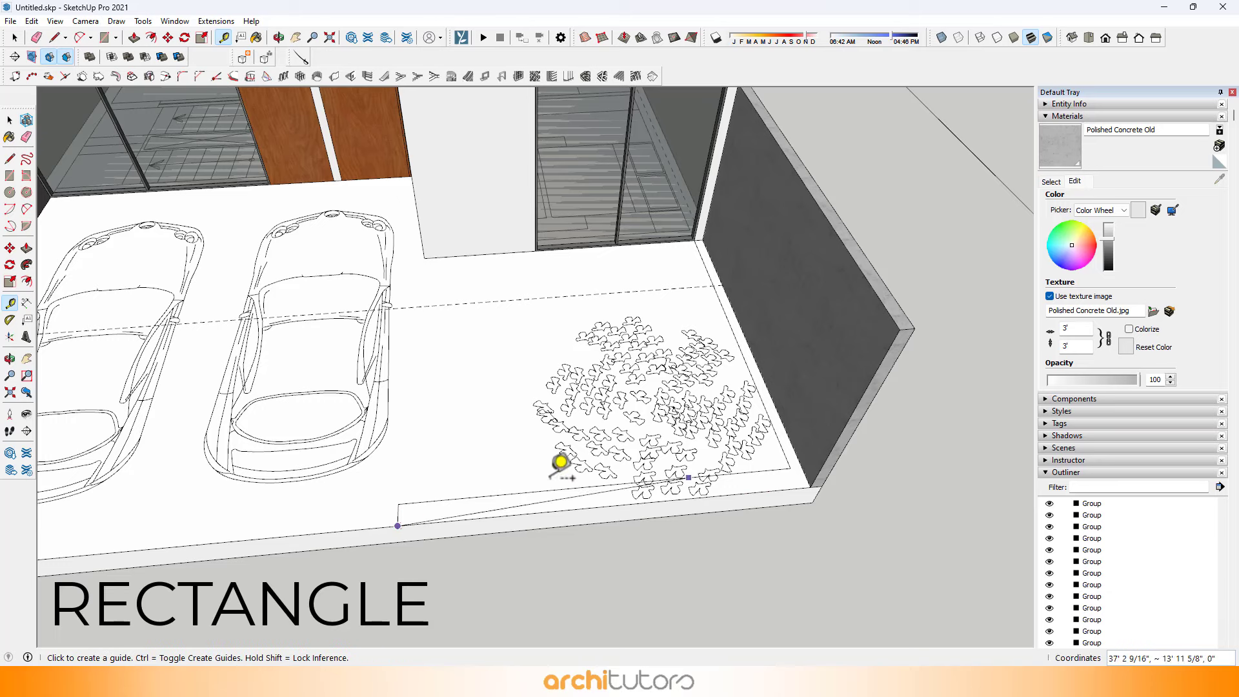
pyautogui.press('r')
pyautogui.click(398, 503)
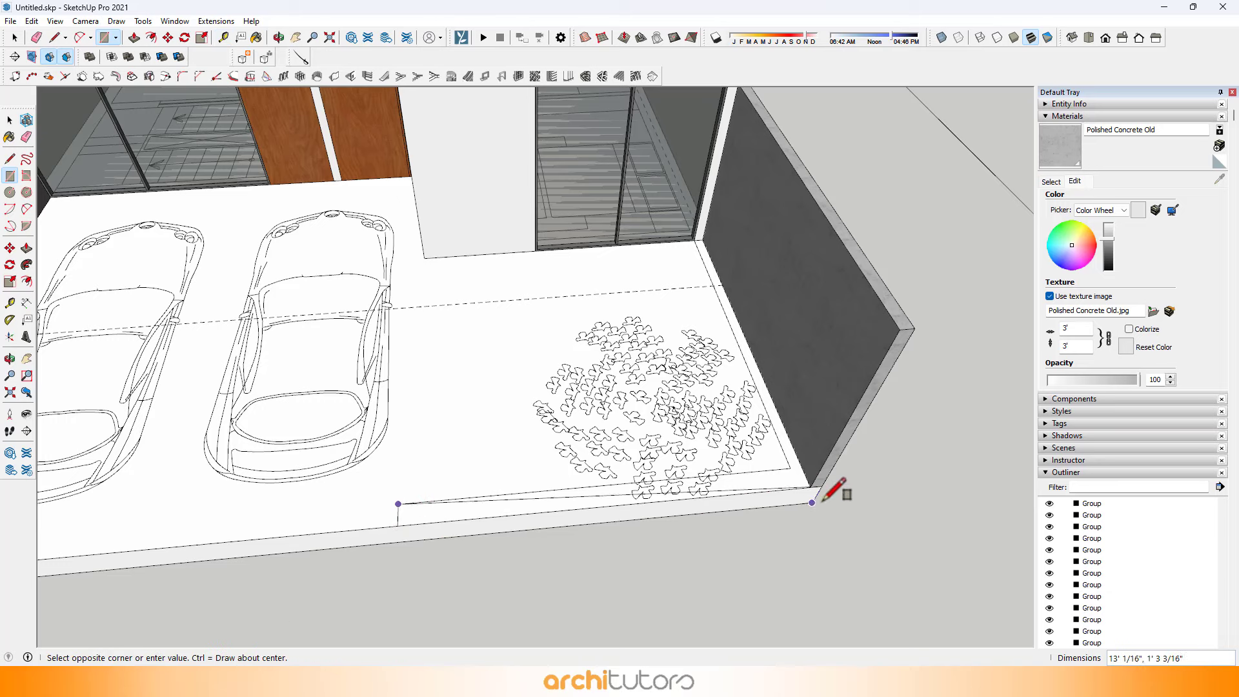
pyautogui.click(821, 485)
pyautogui.moveTo(821, 485); pyautogui.dragTo(796, 501, button='middle')
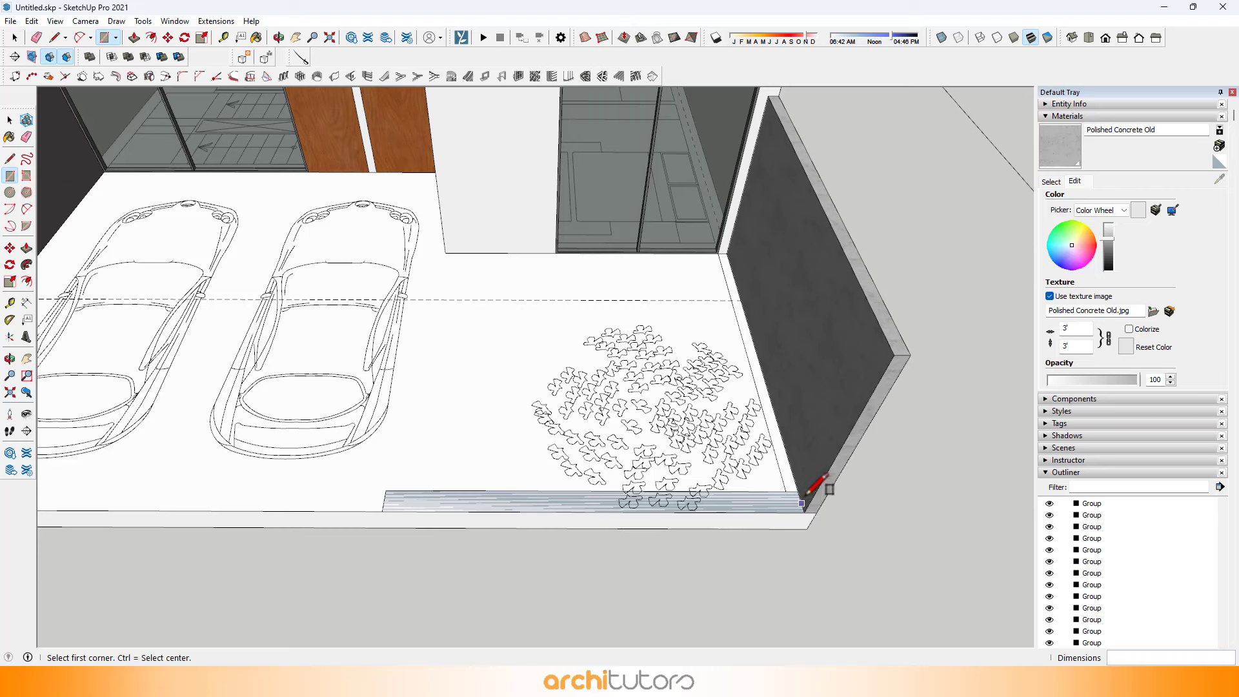
# Push/Pull the front rectangle up to the height of the side boundary wall.
pyautogui.press('p')
pyautogui.click(755, 503)
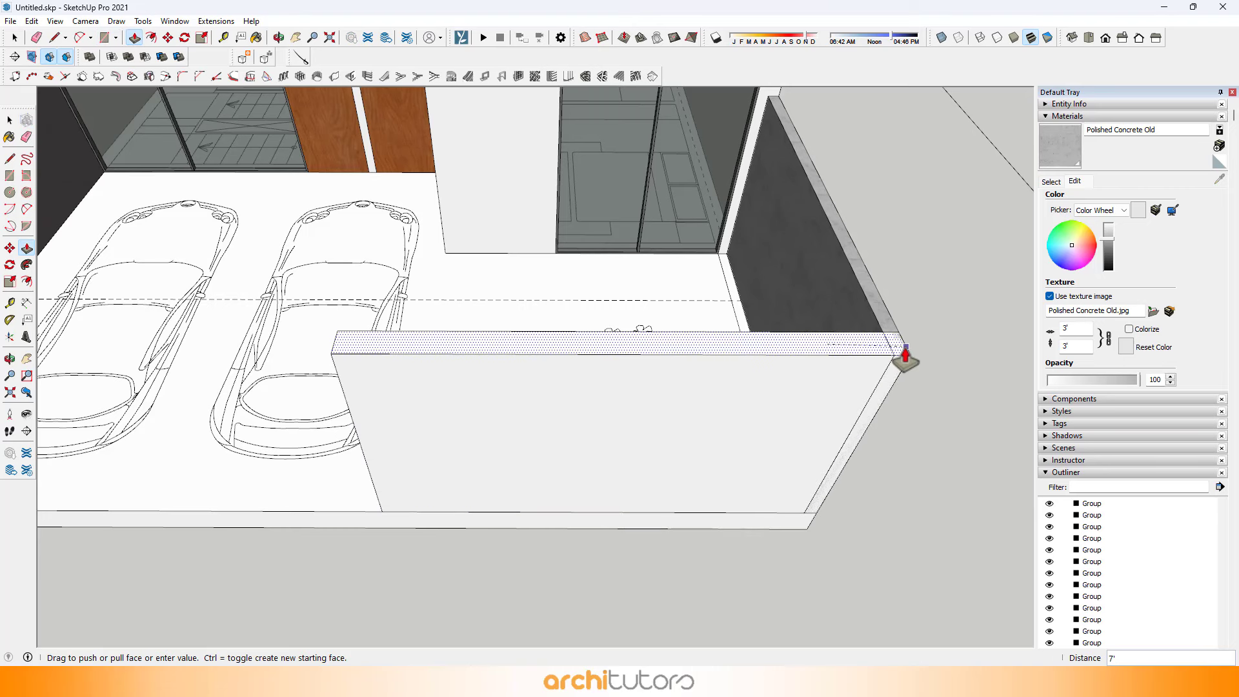
pyautogui.click(902, 340)
# Place a guide 16' from the front wall's outer end and extend the wall's free end to that guide.
pyautogui.press('t')
pyautogui.click(904, 342)
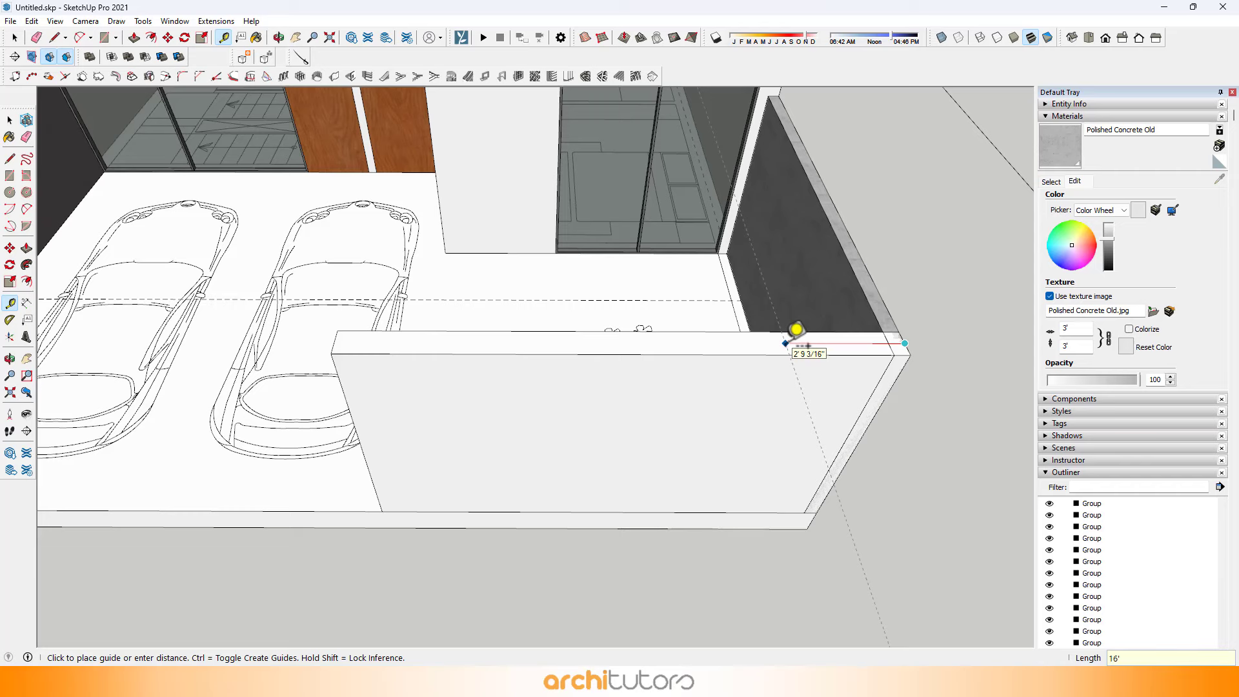
pyautogui.scroll(-1, 519, 331)
pyautogui.moveTo(519, 331); pyautogui.dragTo(882, 339, button='middle')
pyautogui.press('p')
pyautogui.click(646, 413)
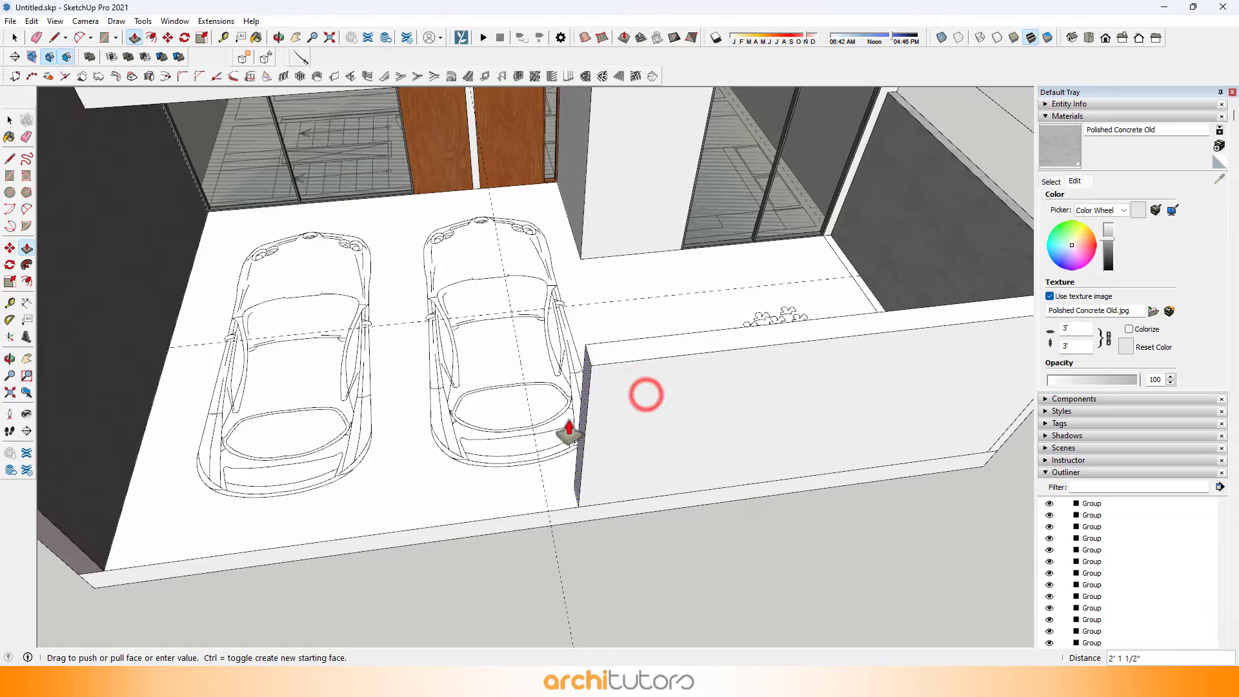
pyautogui.scroll(-3, 540, 480)
pyautogui.moveTo(564, 434); pyautogui.dragTo(567, 362, button='middle')
pyautogui.scroll(5, 630, 365)
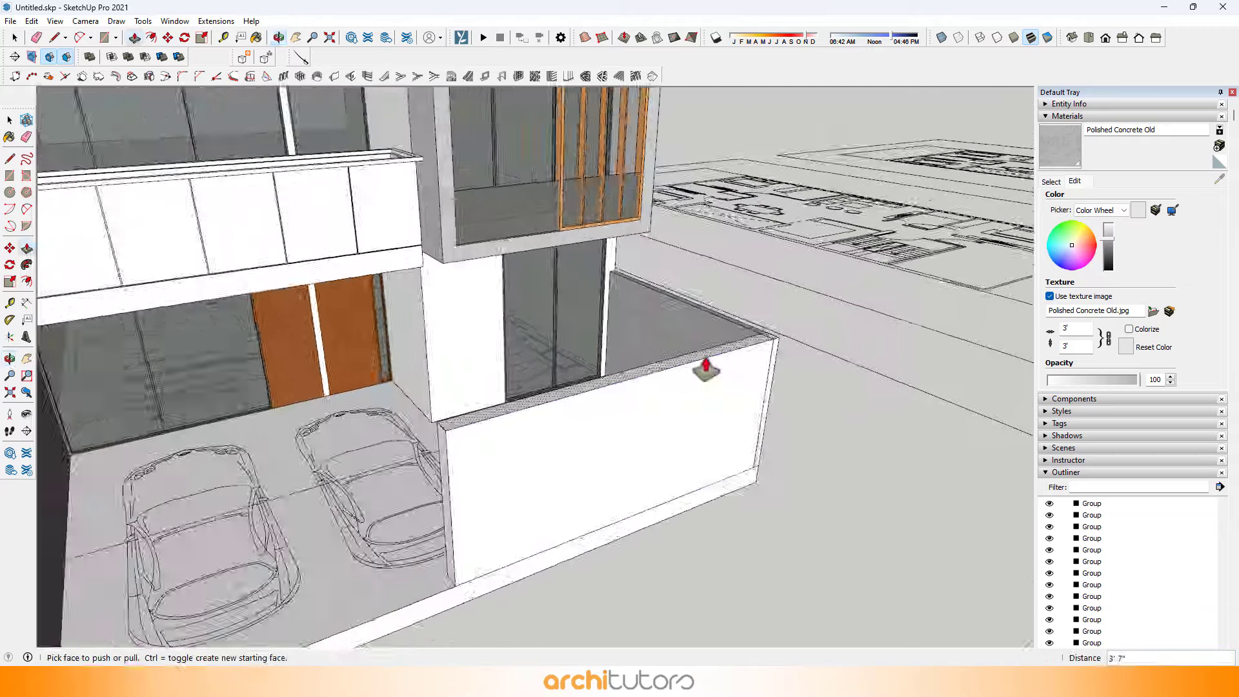
# Select the whole front boundary wall and make it a group.
pyautogui.press('space')
pyautogui.click(472, 420)
pyautogui.rightClick(474, 418)
pyautogui.click(525, 533)
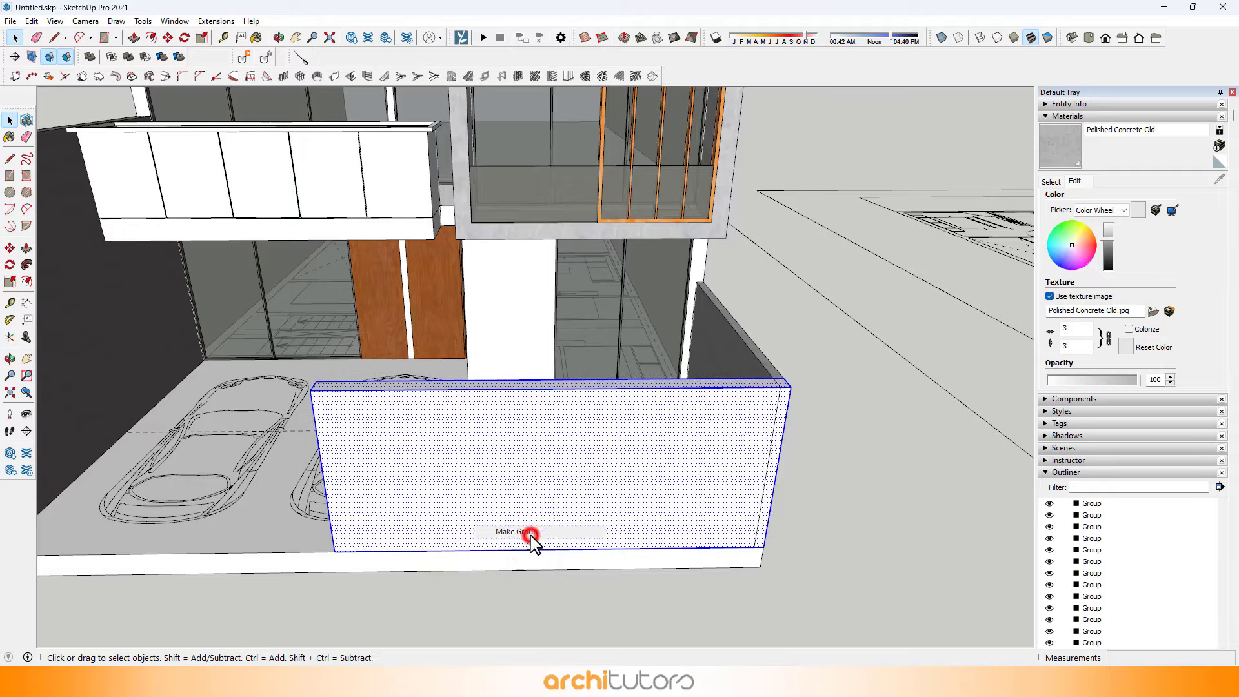
# Paint the front boundary wall with the Polished Concrete Old material and deselect it.
pyautogui.scroll(-2, 566, 431)
pyautogui.click(556, 429)
pyautogui.moveTo(525, 437)
pyautogui.mouseDown(button='middle')
pyautogui.moveTo(636, 309)
pyautogui.moveTo(597, 354)
pyautogui.moveTo(603, 450)
pyautogui.mouseUp(button='middle')
pyautogui.press('space')
pyautogui.click(867, 409)
# Open the front wall group and copy its front face's vertical end edge 2'4" along the wall.
pyautogui.moveTo(459, 415); pyautogui.dragTo(594, 490, button='middle')
pyautogui.scroll(3, 595, 490)
pyautogui.moveTo(502, 444); pyautogui.dragTo(520, 400, button='middle')
pyautogui.scroll(2, 525, 393)
pyautogui.click(521, 395)
pyautogui.doubleClick(523, 401)
pyautogui.press('m')
pyautogui.click(519, 374)
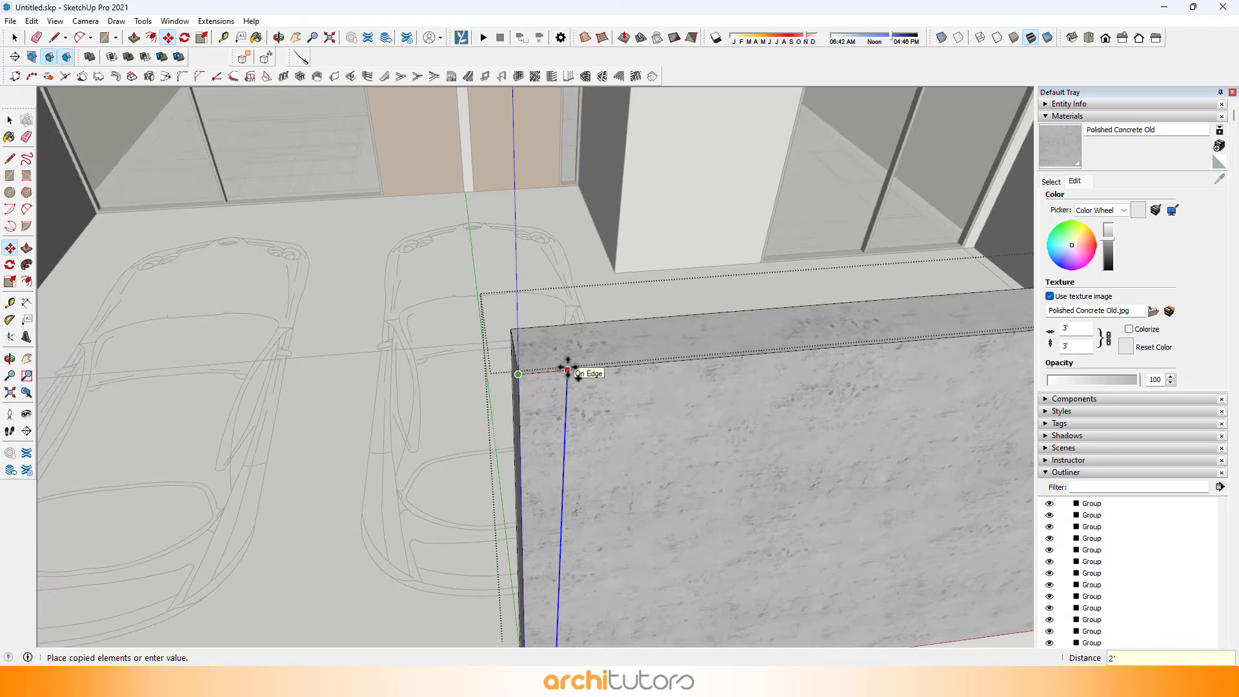
pyautogui.write("2'4")
# Copy the new vertical line .5" along the wall to outline a narrow groove.
pyautogui.scroll(-2, 570, 366)
pyautogui.keyDown('shift'); pyautogui.moveTo(700, 360); pyautogui.dragTo(561, 365, button='middle'); pyautogui.keyUp('shift')
pyautogui.scroll(7, 560, 365)
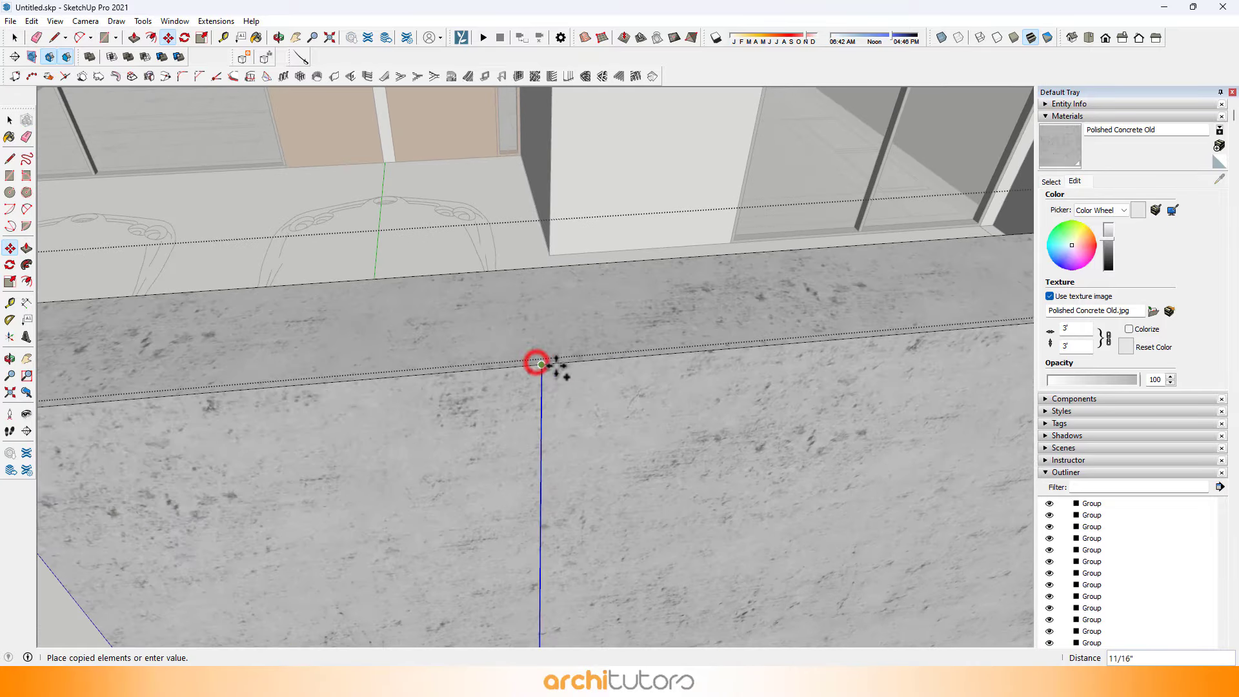
pyautogui.scroll(1, 556, 366)
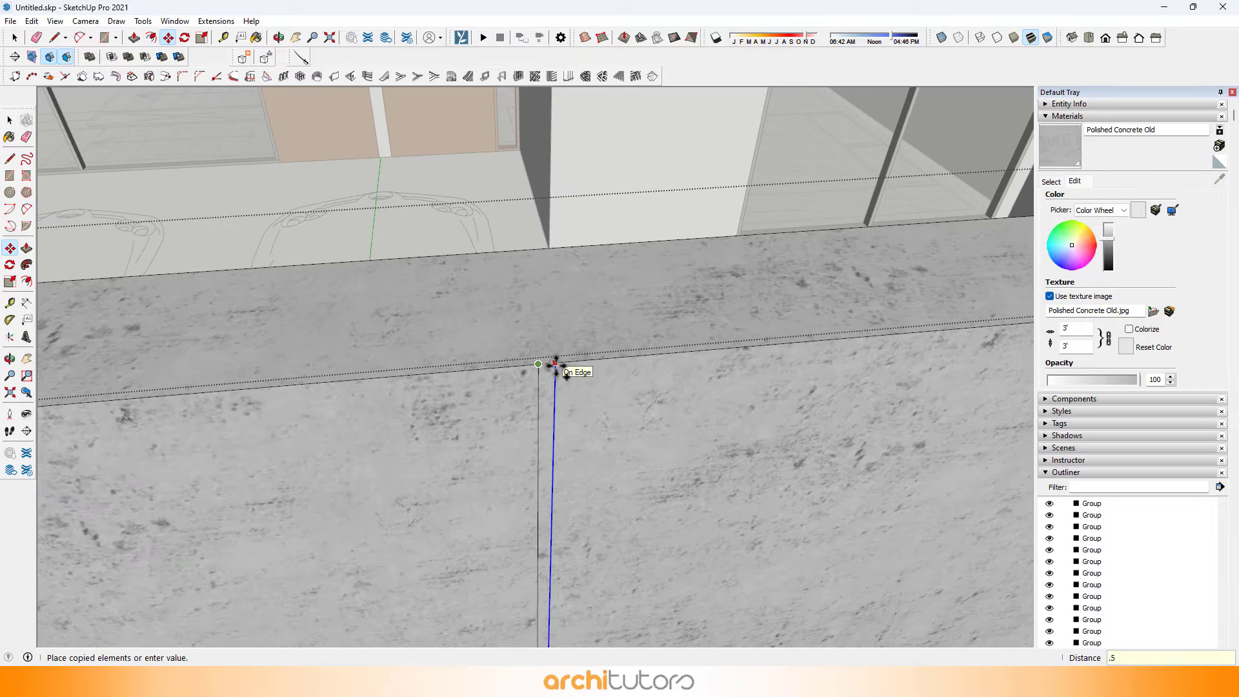
pyautogui.press('Return')
pyautogui.scroll(2, 556, 365)
# Copy the narrow groove strip along the front wall as an evenly spaced array of five copies, and close the group.
pyautogui.press('space')
pyautogui.click(546, 381)
pyautogui.press('m')
pyautogui.scroll(-2, 524, 353)
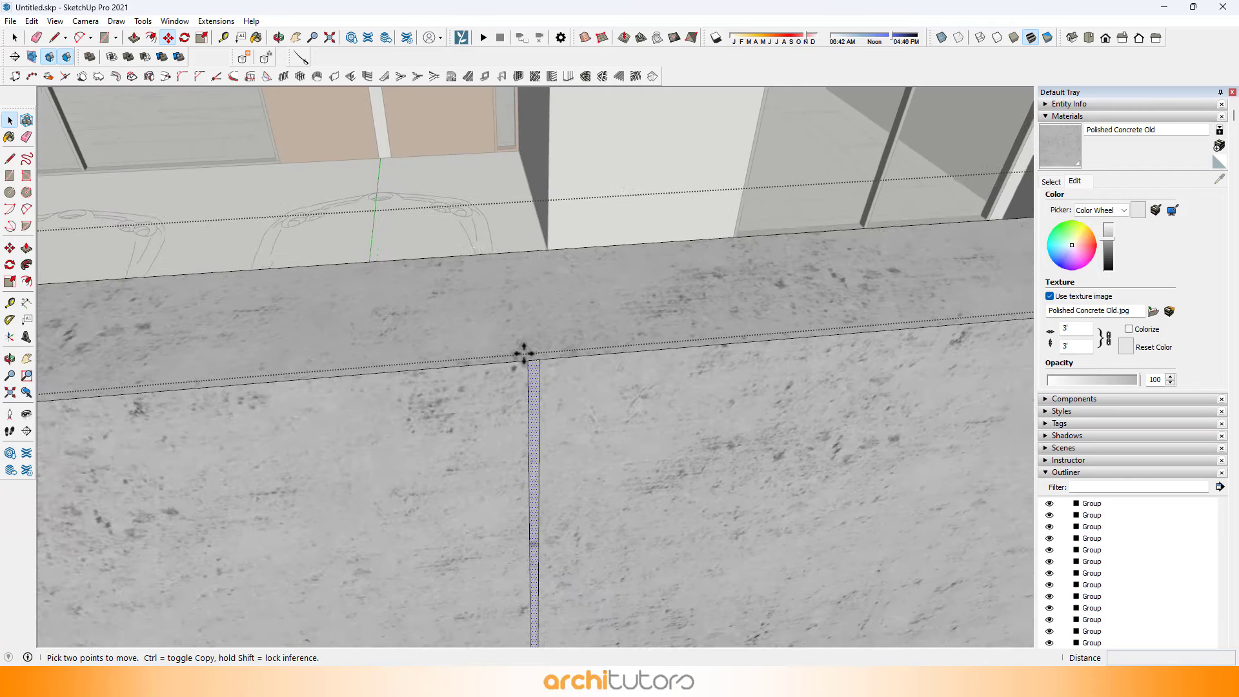
pyautogui.scroll(-2, 523, 355)
pyautogui.click(525, 359)
pyautogui.press('ctrl')
pyautogui.scroll(-6, 445, 300)
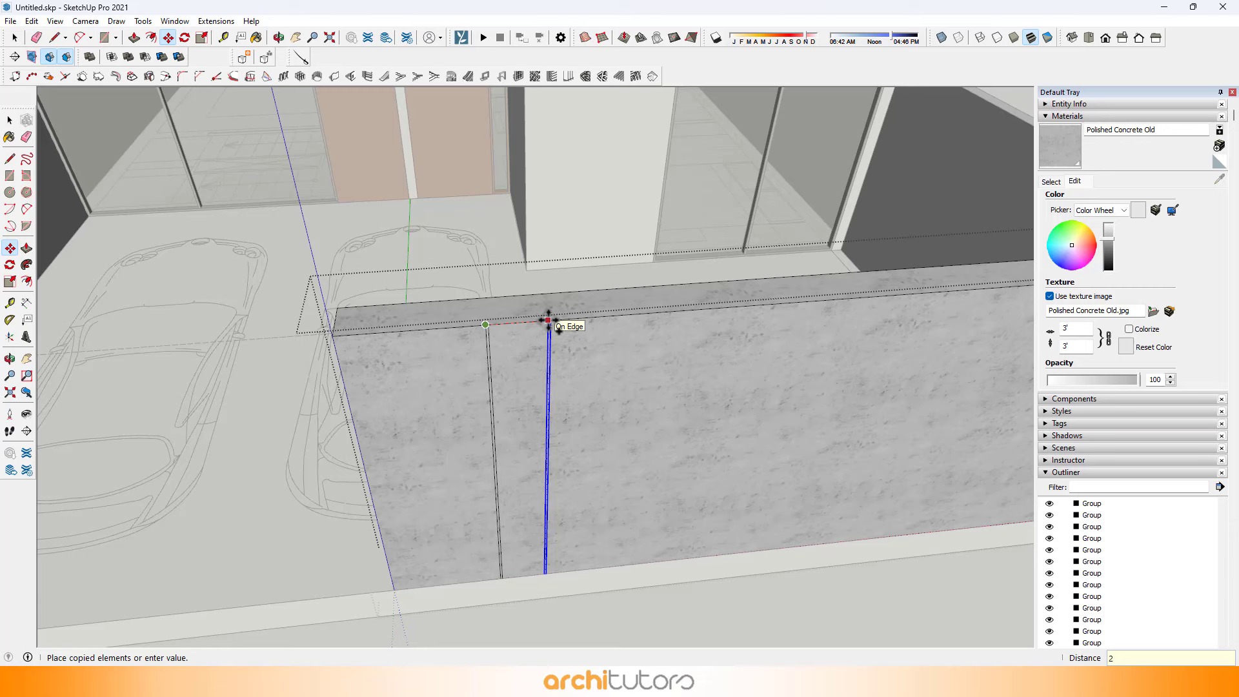
pyautogui.write("2'")
pyautogui.press('Return')
pyautogui.scroll(-2, 550, 316)
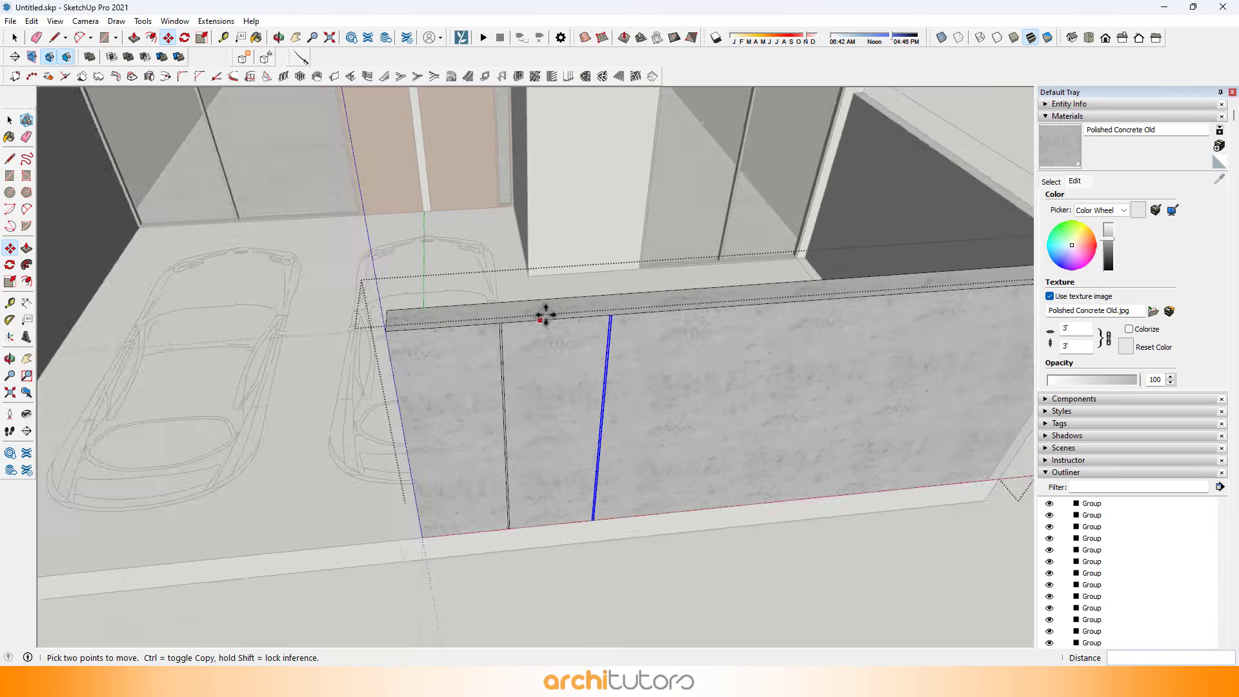
pyautogui.moveTo(547, 313); pyautogui.dragTo(574, 303, button='middle')
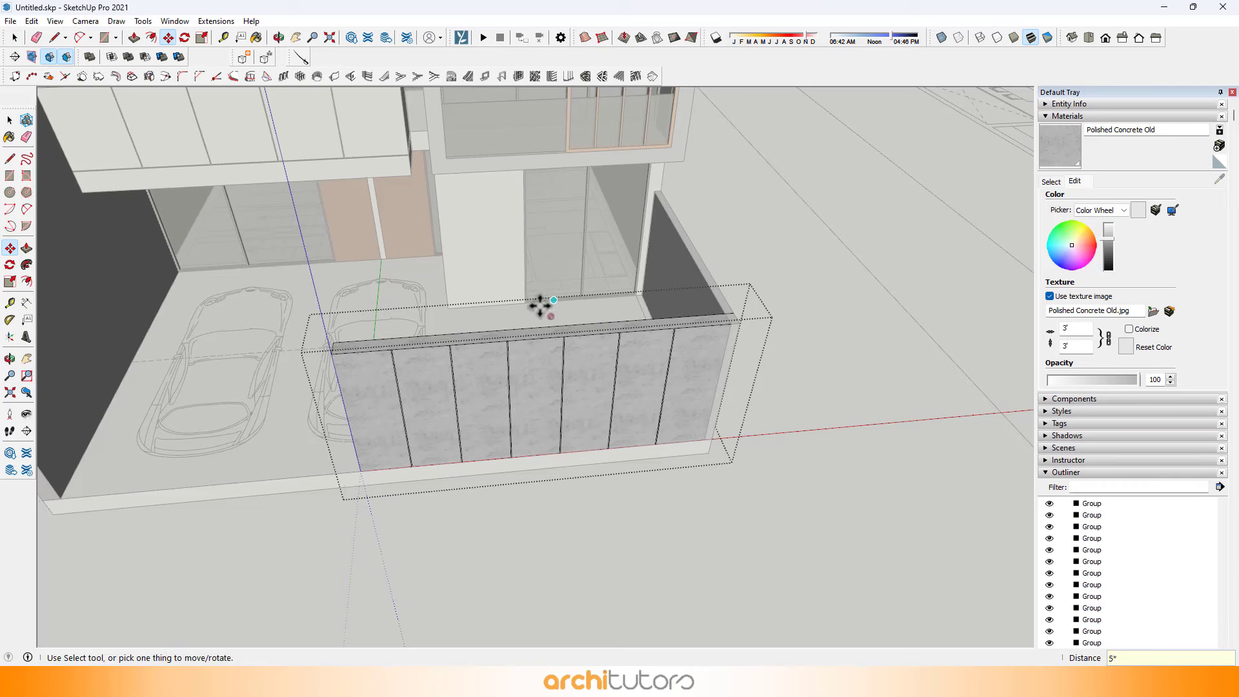
pyautogui.scroll(3, 477, 381)
pyautogui.press('space')
pyautogui.press('Escape')
pyautogui.scroll(-1, 478, 375)
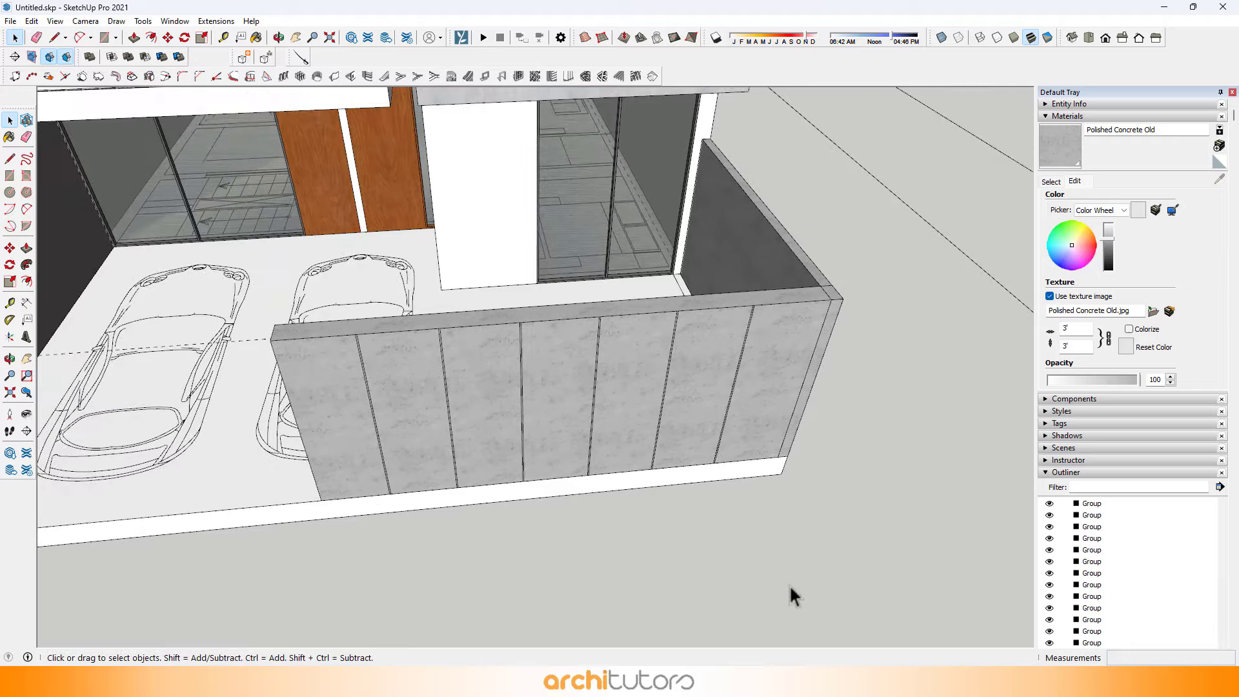
# Place two horizontal guides across the front wall's face below its top edge to mark a band.
pyautogui.scroll(-5, 788, 588)
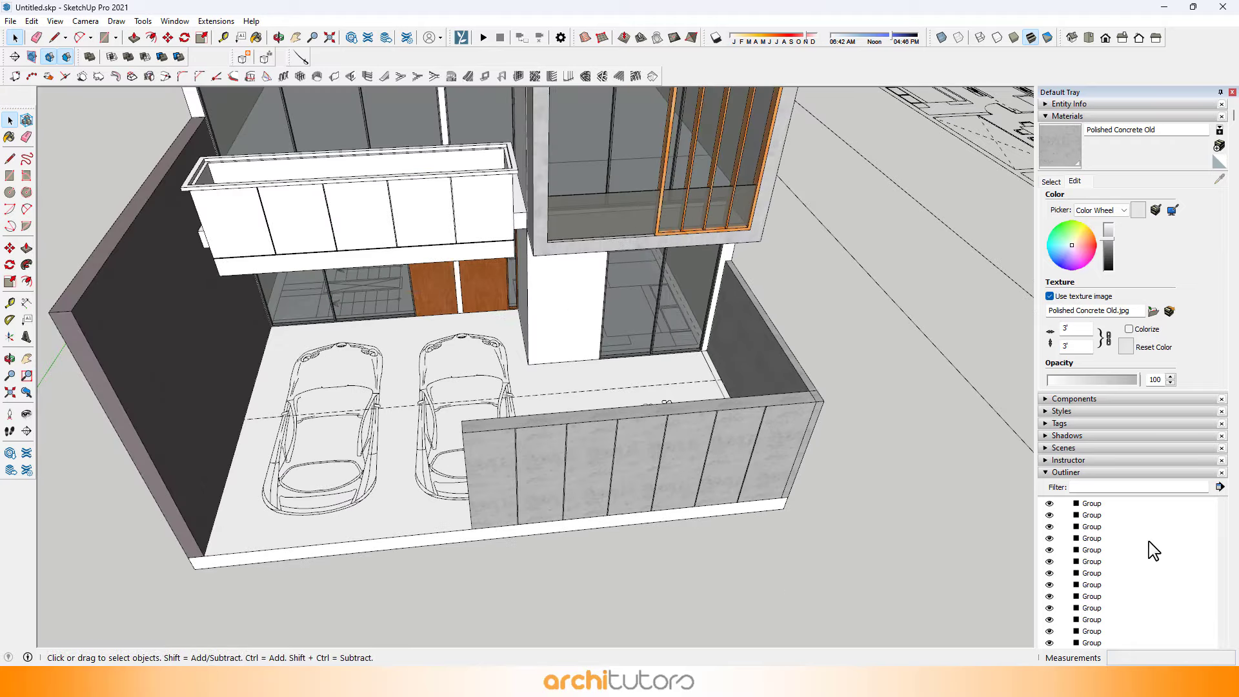
pyautogui.moveTo(590, 449); pyautogui.dragTo(548, 435, button='middle')
pyautogui.scroll(5, 517, 431)
pyautogui.click(555, 435)
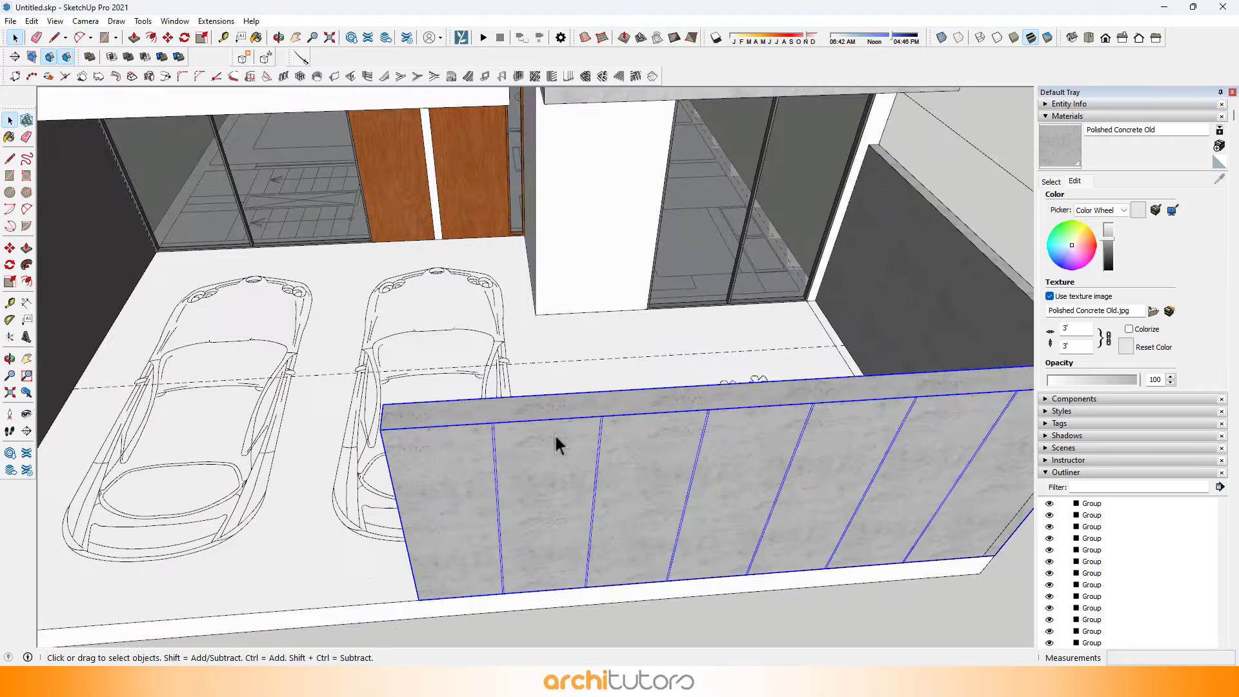
pyautogui.press('t')
pyautogui.click(547, 420)
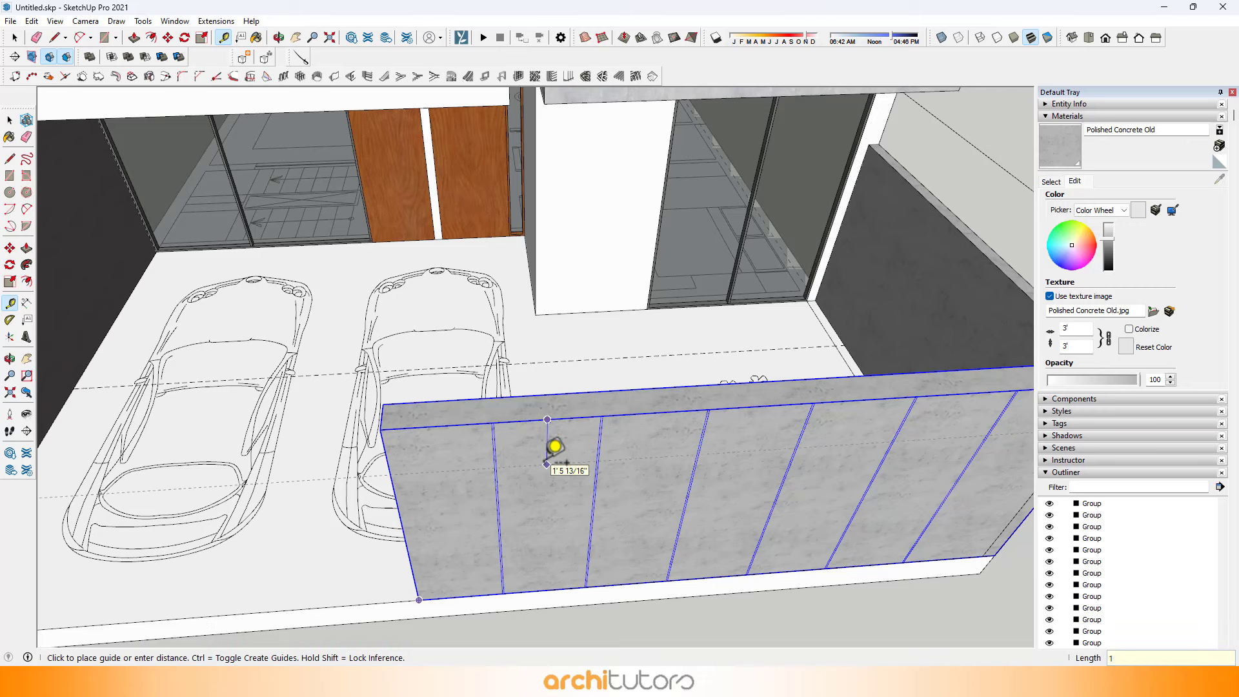
pyautogui.press('Return')
pyautogui.scroll(3, 544, 461)
pyautogui.moveTo(536, 458); pyautogui.dragTo(609, 419, button='middle')
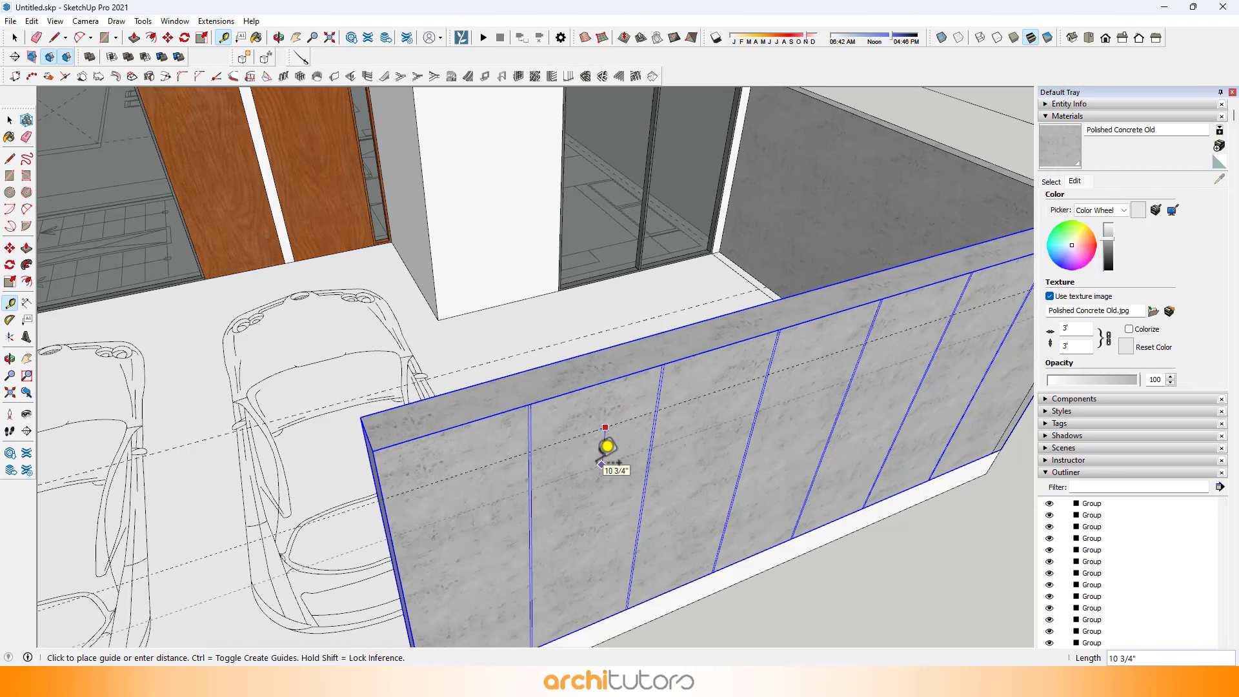
pyautogui.moveTo(606, 446); pyautogui.dragTo(534, 434, button='middle')
# Inside the front wall group, draw a 2' by 9' 4 1/2" rectangle between the guides, from the first groove to the fifth.
pyautogui.press('r')
pyautogui.scroll(3, 470, 406)
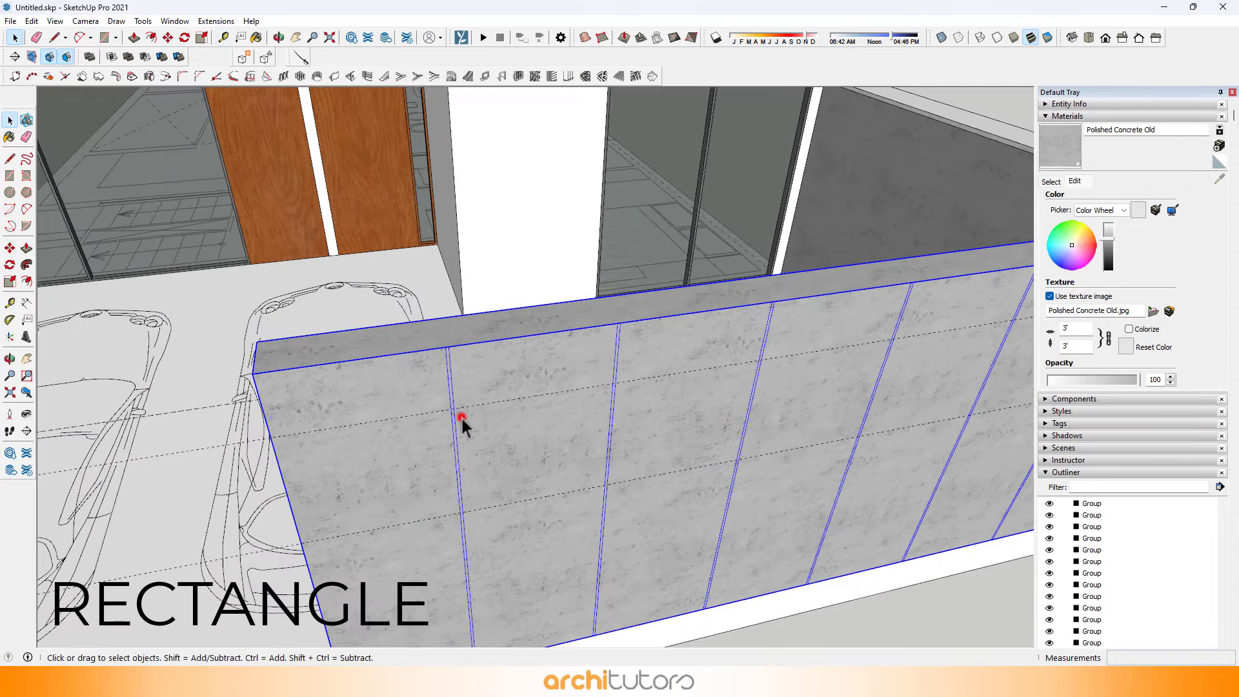
pyautogui.click(458, 410)
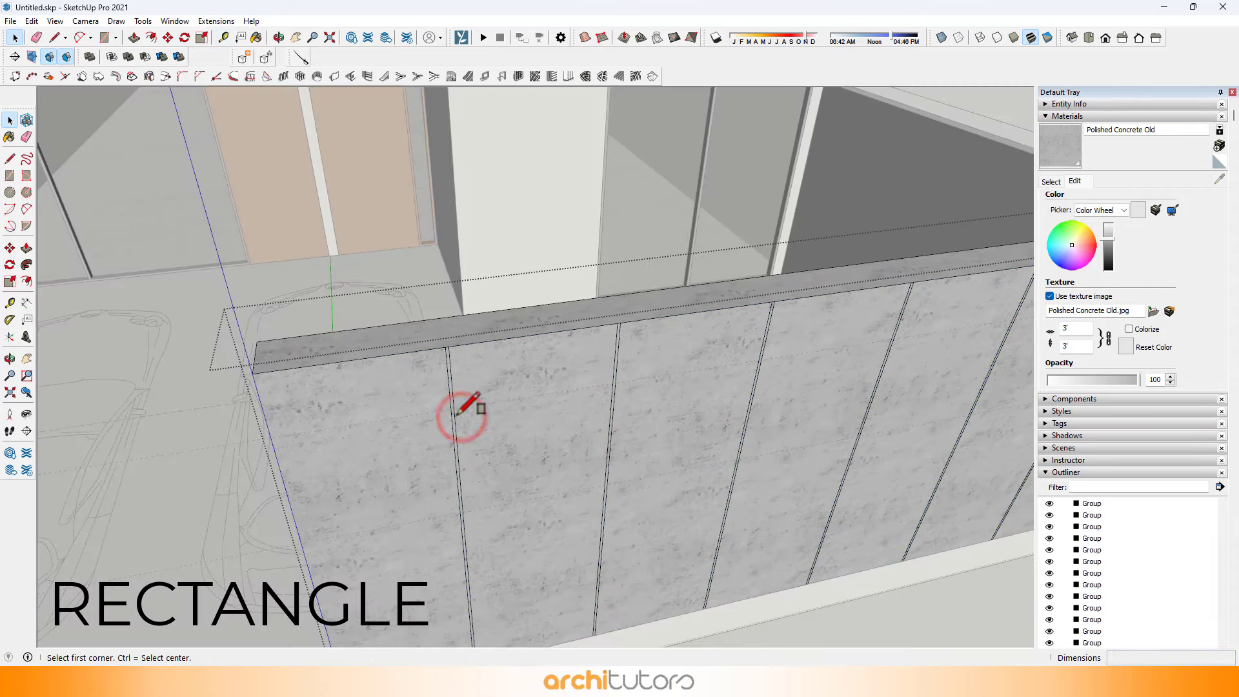
pyautogui.scroll(2, 452, 406)
pyautogui.click(451, 406)
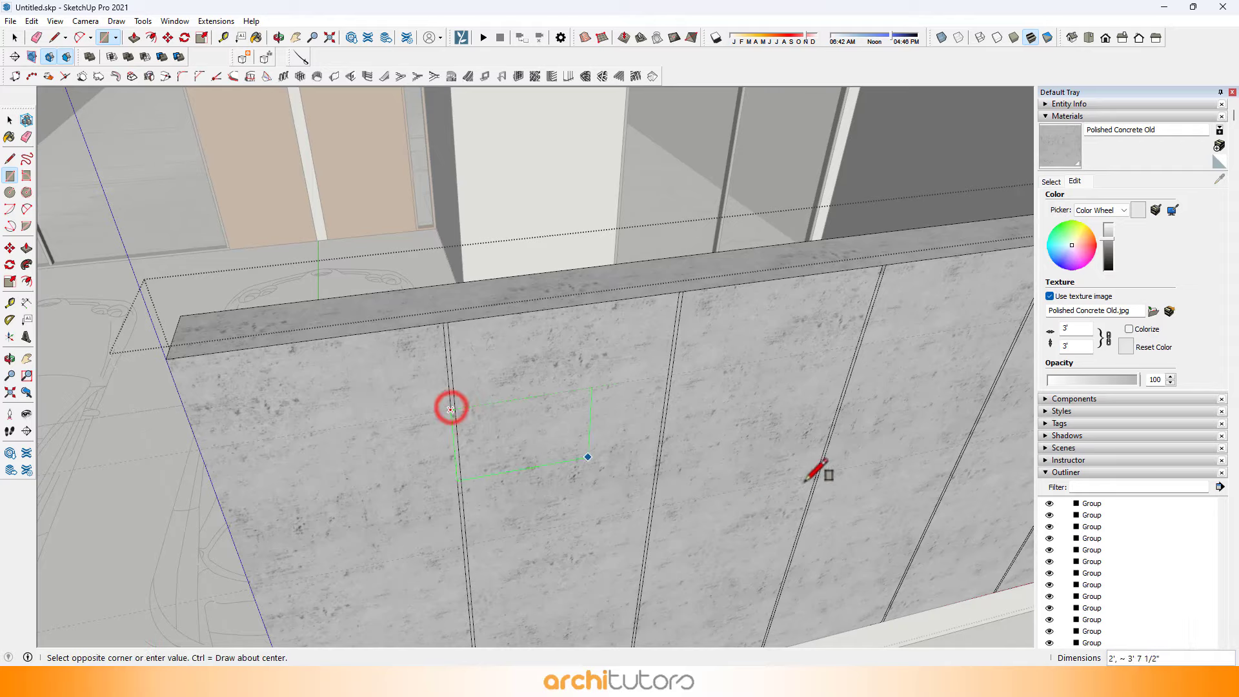
pyautogui.moveTo(818, 470); pyautogui.dragTo(755, 424, button='middle')
pyautogui.scroll(4, 742, 420)
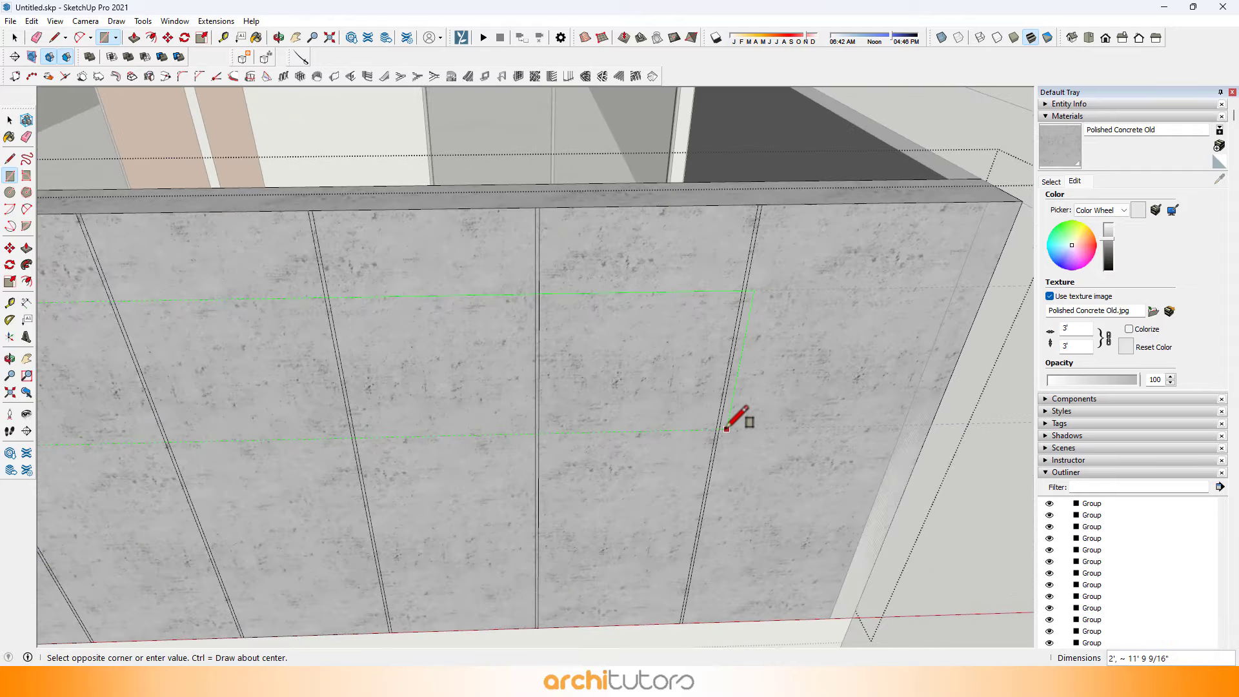
pyautogui.scroll(-3, 712, 429)
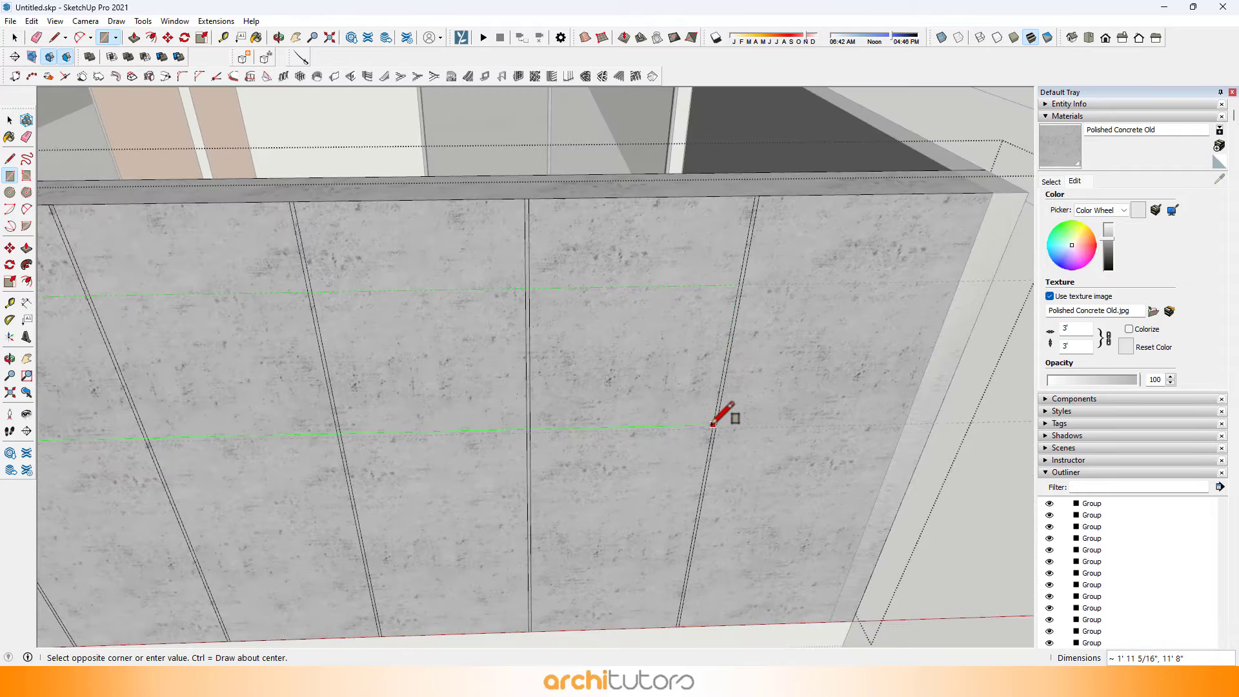
pyautogui.scroll(2, 540, 427)
pyautogui.click(526, 434)
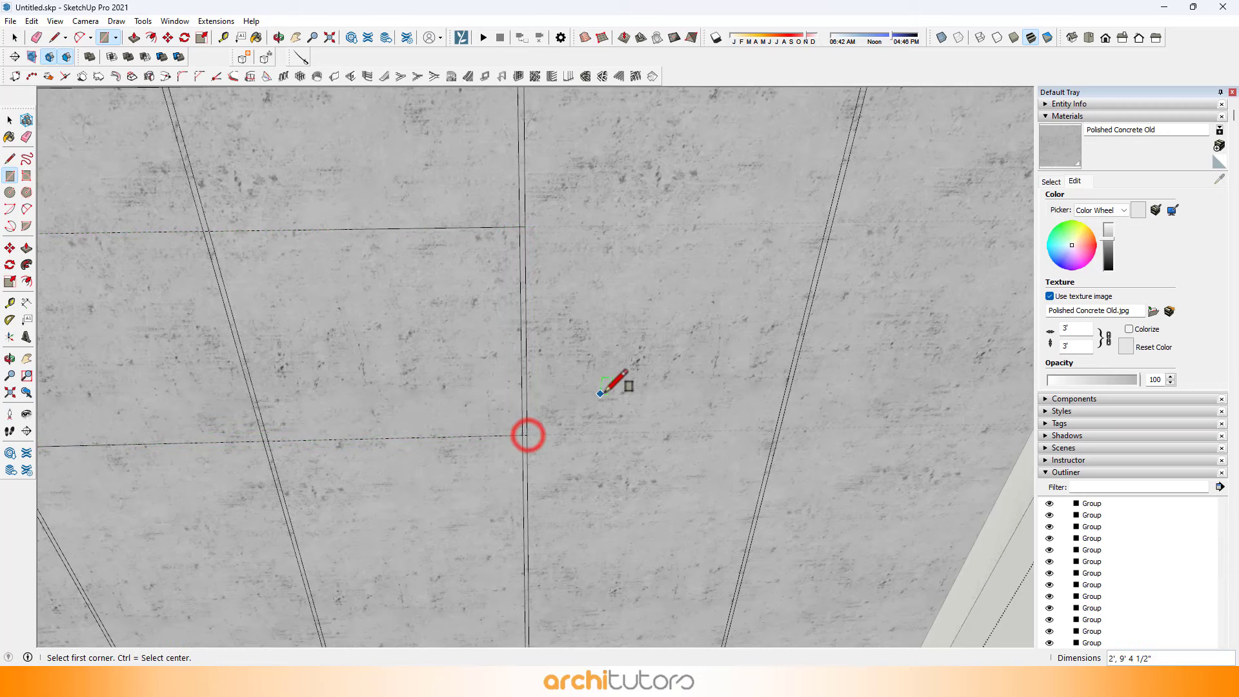
pyautogui.scroll(-3, 574, 374)
# Erase the vertical groove lines that cross the inside of the rectangle on the front wall.
pyautogui.press('e')
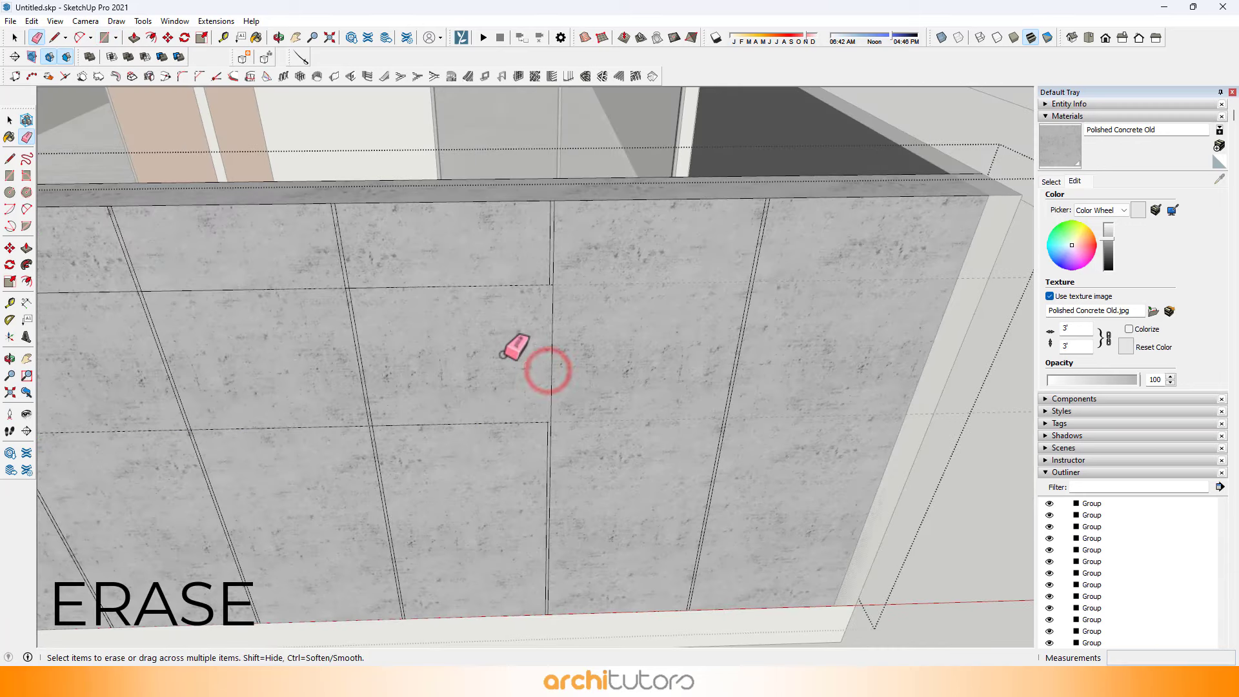
pyautogui.moveTo(462, 342); pyautogui.dragTo(305, 367)
pyautogui.scroll(-2, 387, 371)
pyautogui.keyDown('shift'); pyautogui.moveTo(400, 374); pyautogui.dragTo(613, 377, button='middle'); pyautogui.keyUp('shift')
pyautogui.moveTo(581, 371); pyautogui.dragTo(503, 361)
pyautogui.scroll(-2, 452, 352)
pyautogui.keyDown('shift'); pyautogui.moveTo(452, 352); pyautogui.dragTo(719, 380, button='middle'); pyautogui.keyUp('shift')
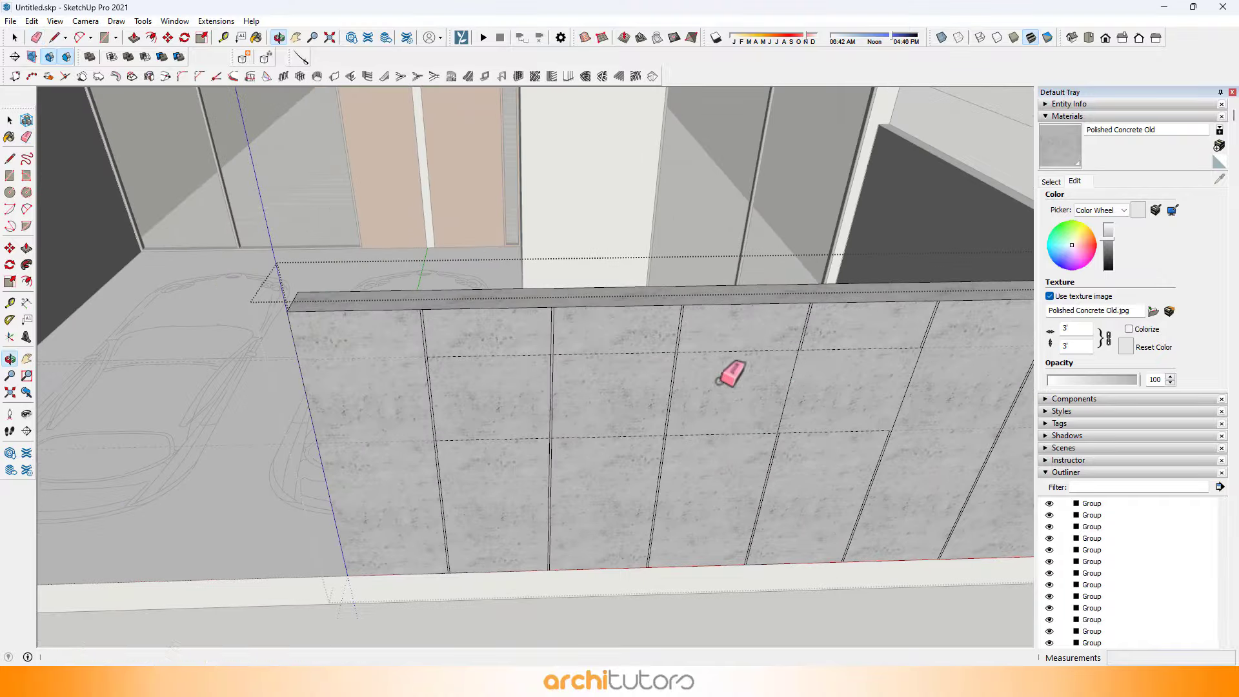
pyautogui.moveTo(787, 382); pyautogui.dragTo(671, 386)
pyautogui.moveTo(497, 387); pyautogui.dragTo(629, 392)
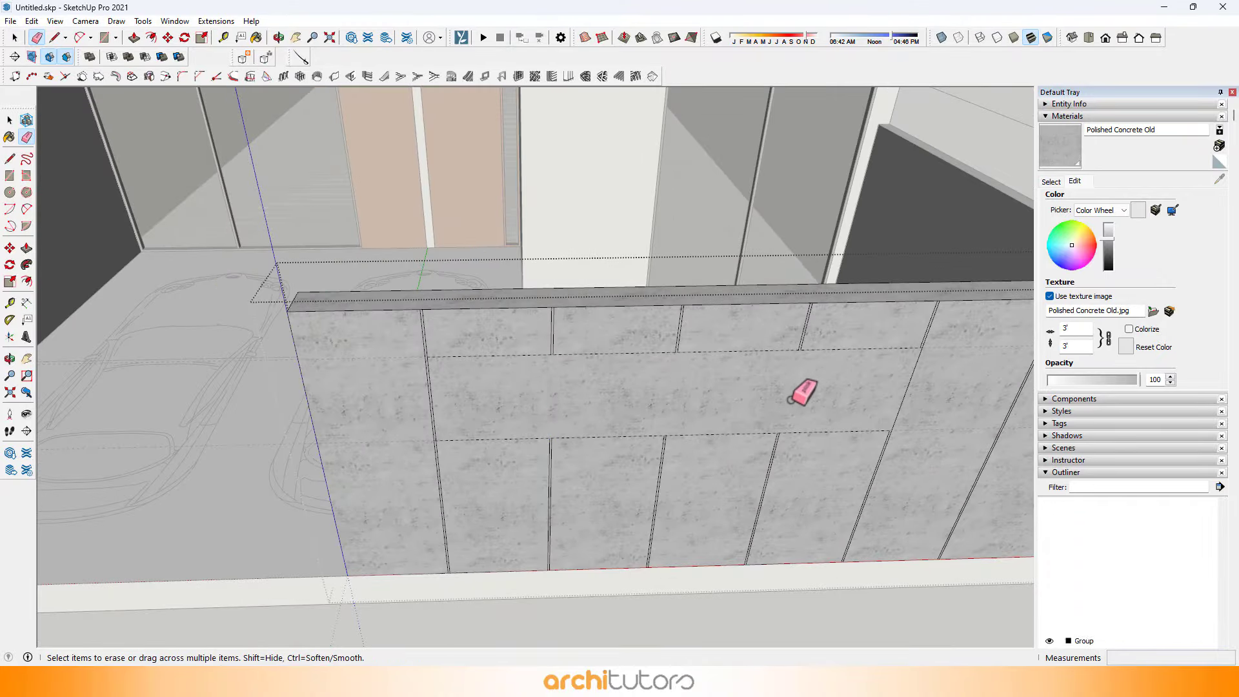
# Push the rectangular band 2" into the front wall to form a recess, and close the group.
pyautogui.scroll(2, 470, 396)
pyautogui.scroll(3, 429, 409)
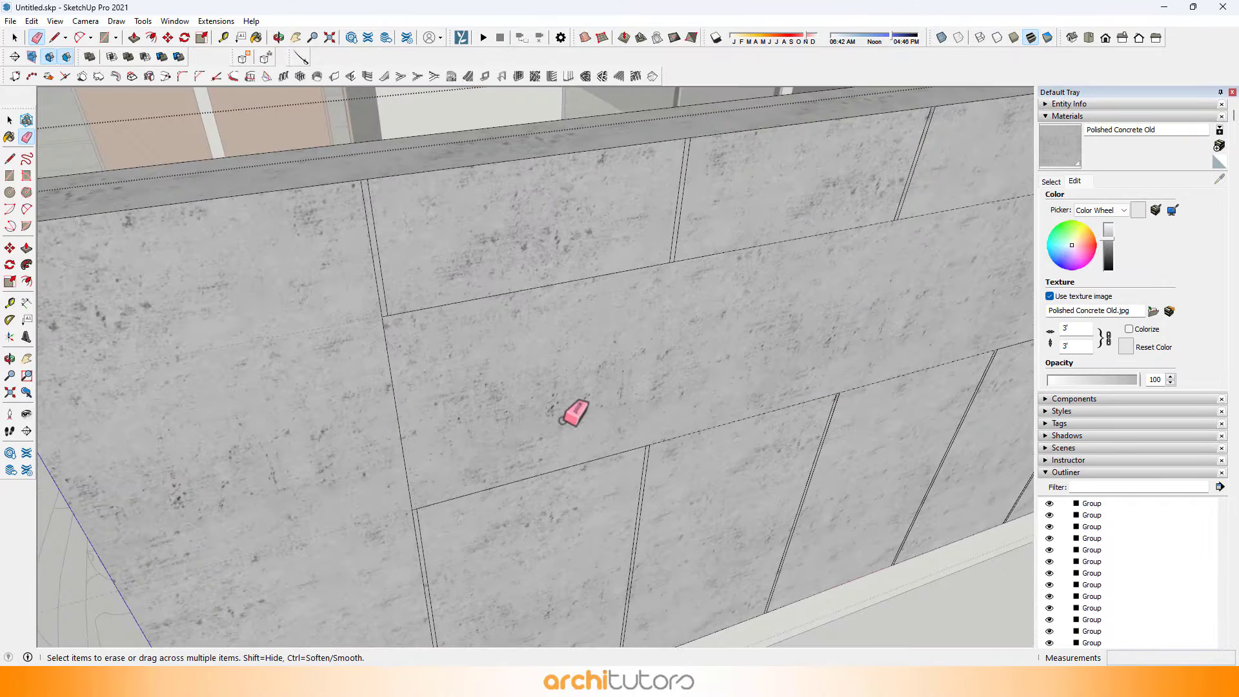
pyautogui.scroll(-1, 573, 413)
pyautogui.press('p')
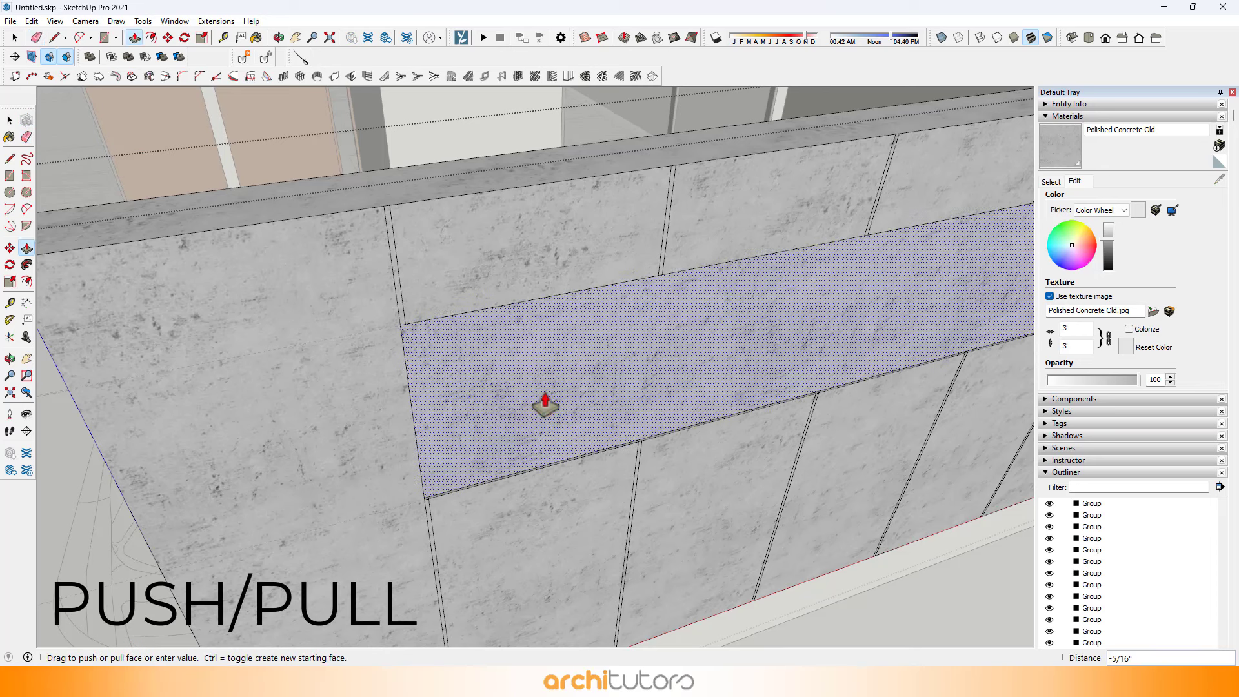
pyautogui.write('2')
pyautogui.press('Return')
pyautogui.scroll(-2, 545, 401)
pyautogui.press('space')
pyautogui.press('Escape')
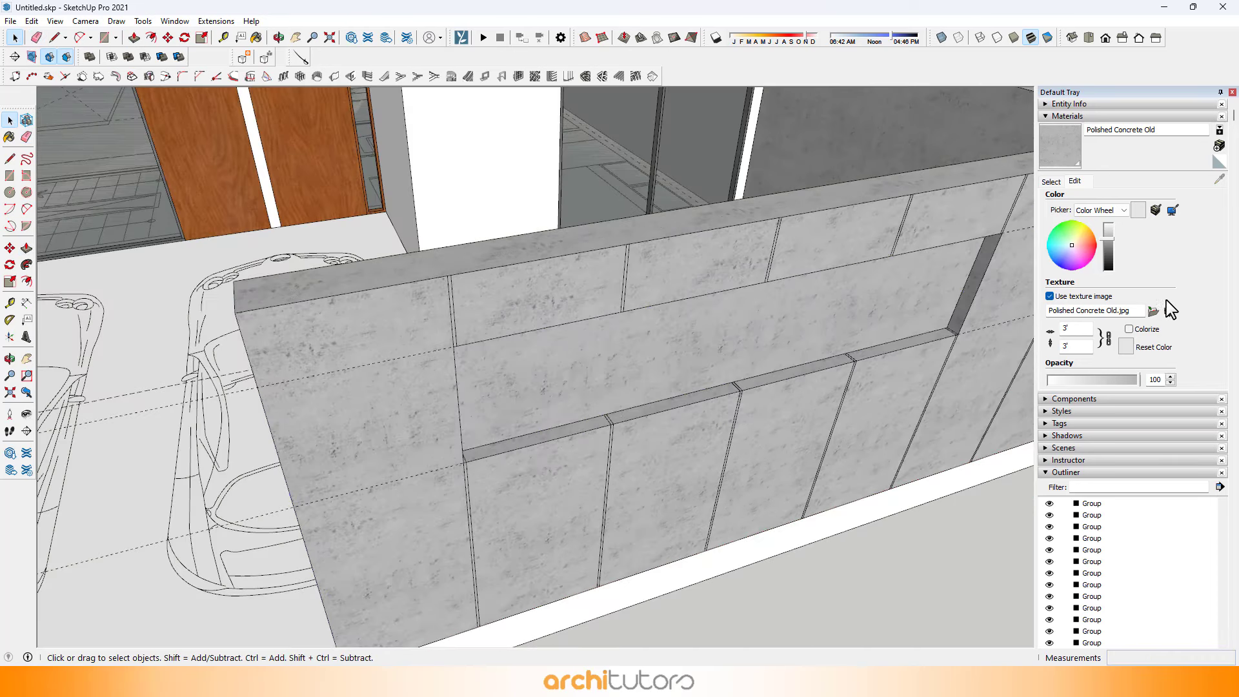
# Try painting the front wall with the black material from the Asphalt and Concrete collection, and undo it.
pyautogui.click(1051, 181)
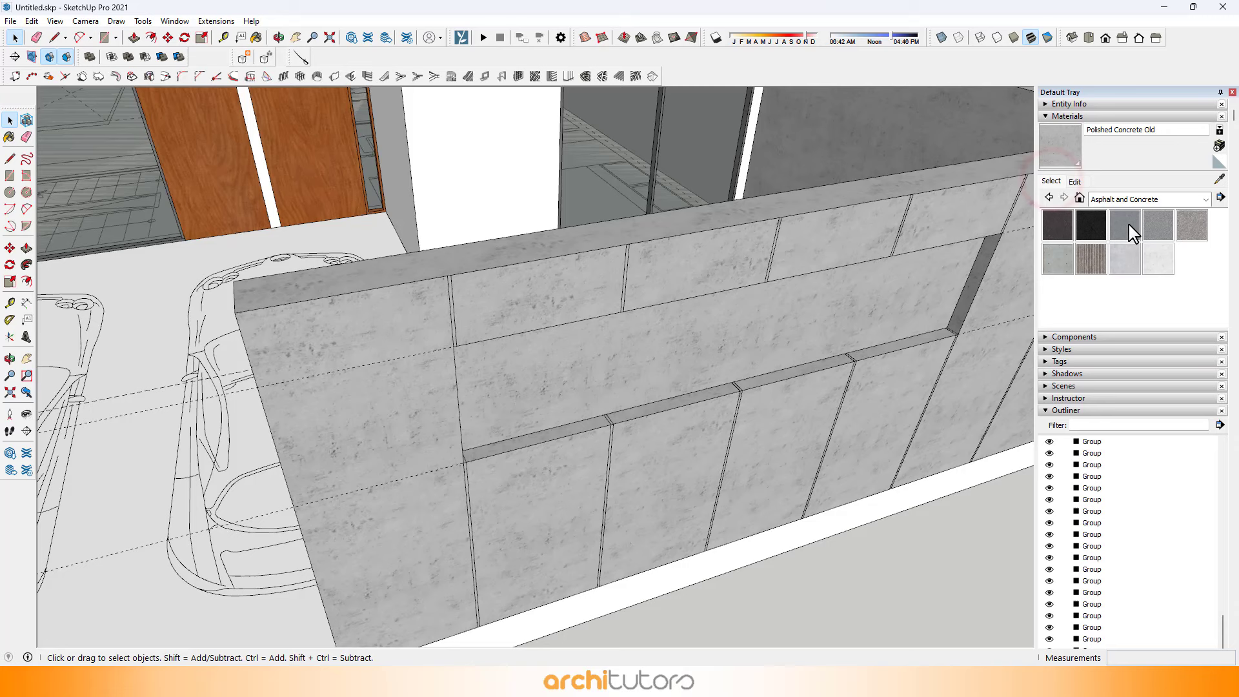
pyautogui.click(1090, 225)
pyautogui.click(761, 303)
pyautogui.press('space')
pyautogui.hotkey('ctrl', 'z')
# Inside the front wall group, paint the back face of the recess with Color M06 and close the group.
pyautogui.doubleClick(754, 338)
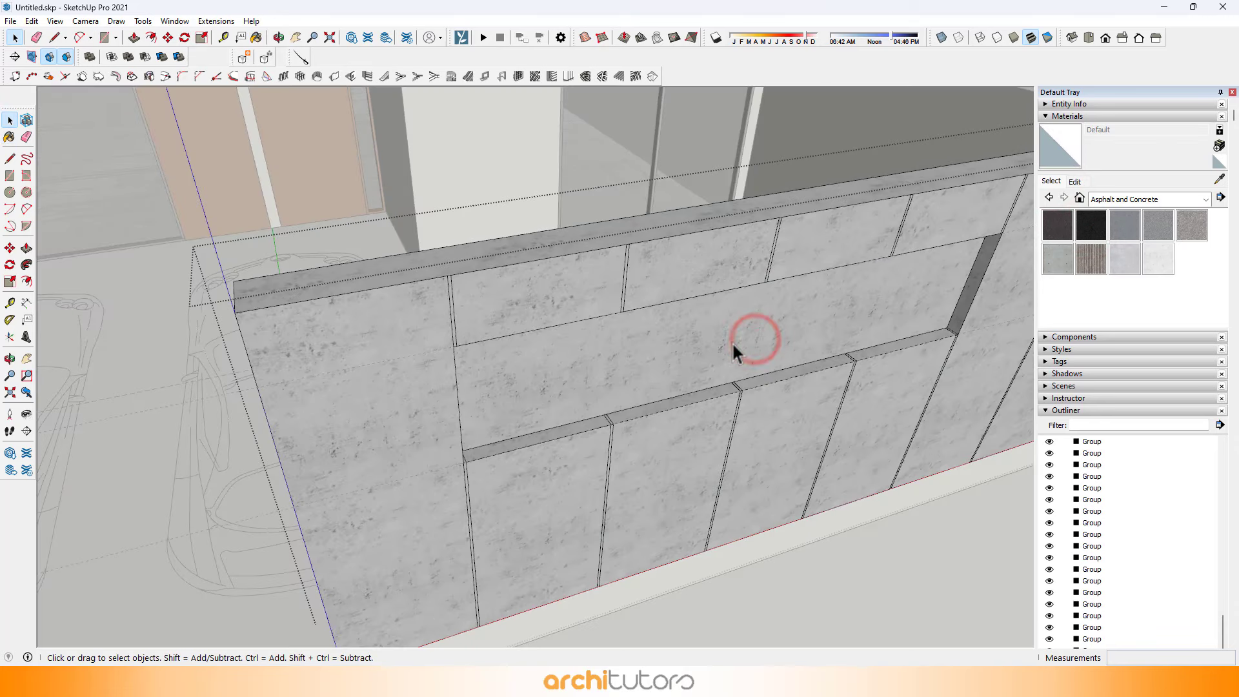
pyautogui.click(1145, 199)
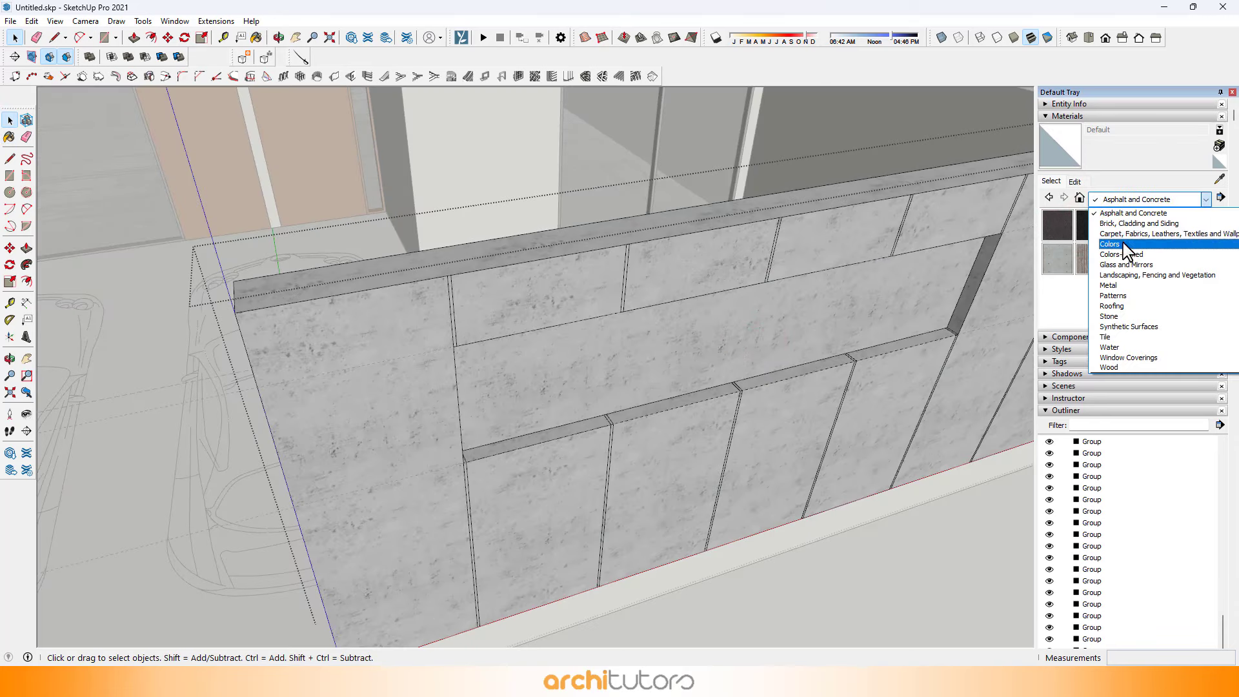
pyautogui.click(1114, 243)
pyautogui.scroll(-10, 1137, 265)
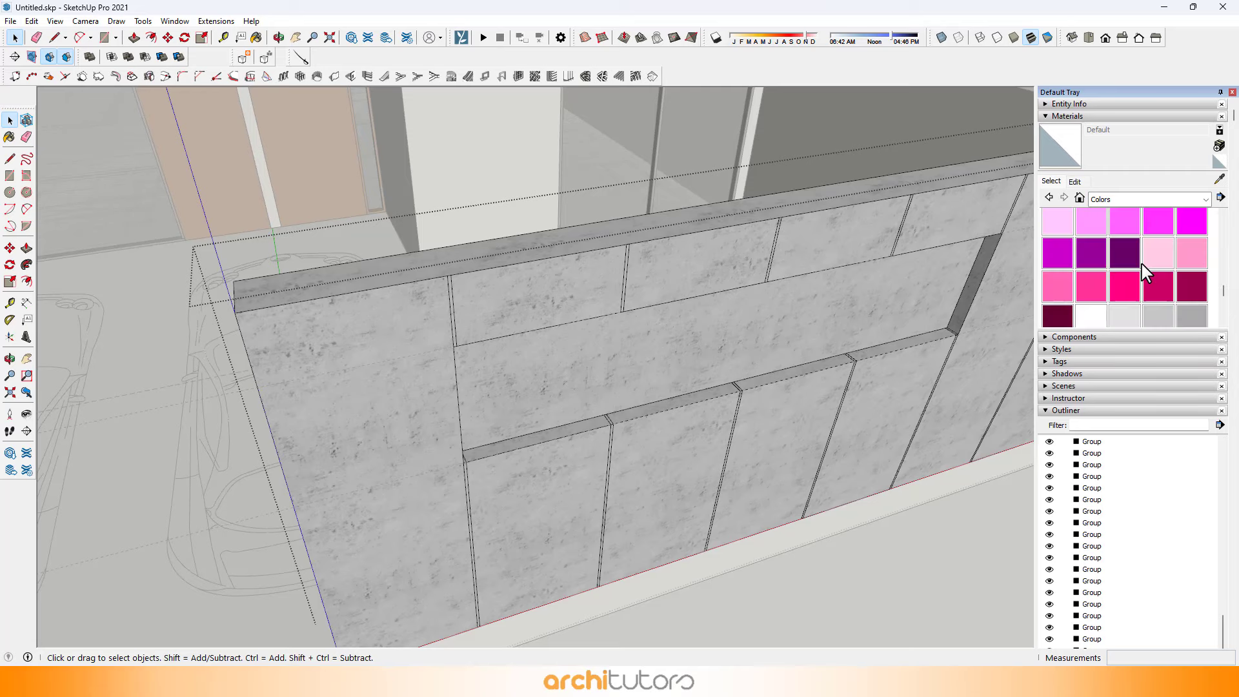
pyautogui.click(1134, 266)
pyautogui.click(736, 317)
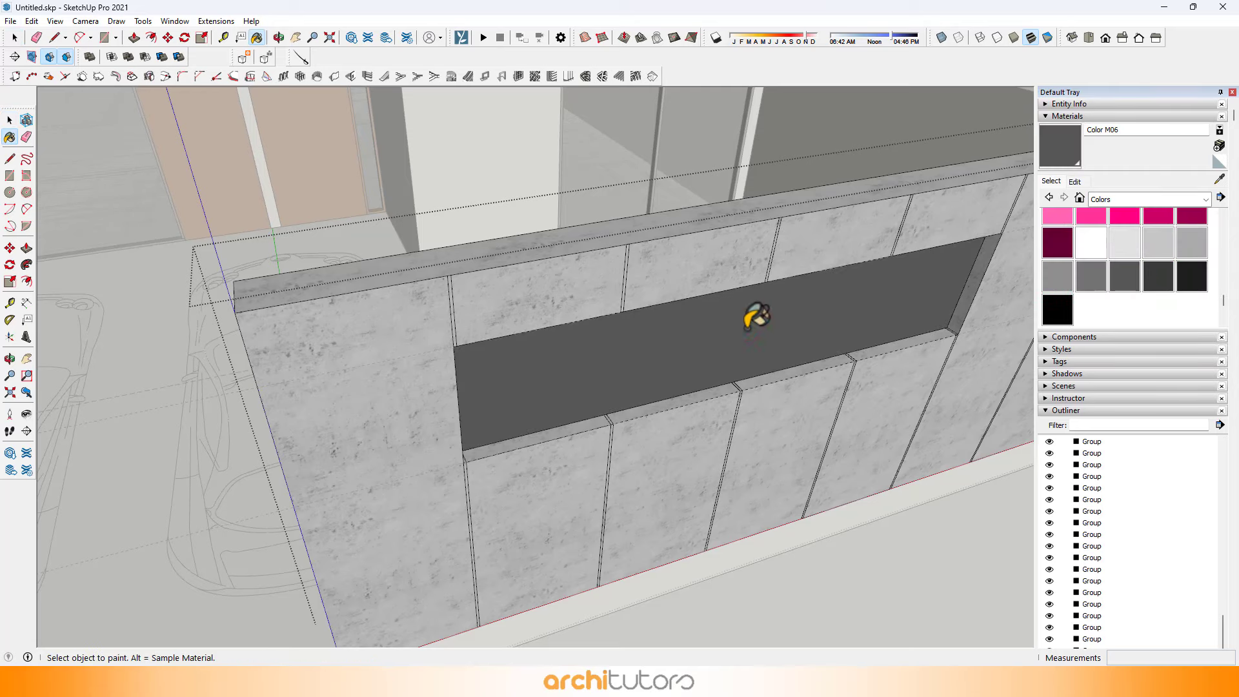
pyautogui.press('space')
pyautogui.moveTo(748, 319); pyautogui.dragTo(602, 315, button='middle')
pyautogui.press('Escape')
pyautogui.moveTo(549, 390)
pyautogui.mouseDown(button='middle')
pyautogui.moveTo(534, 405)
pyautogui.moveTo(542, 354)
pyautogui.mouseUp(button='middle')
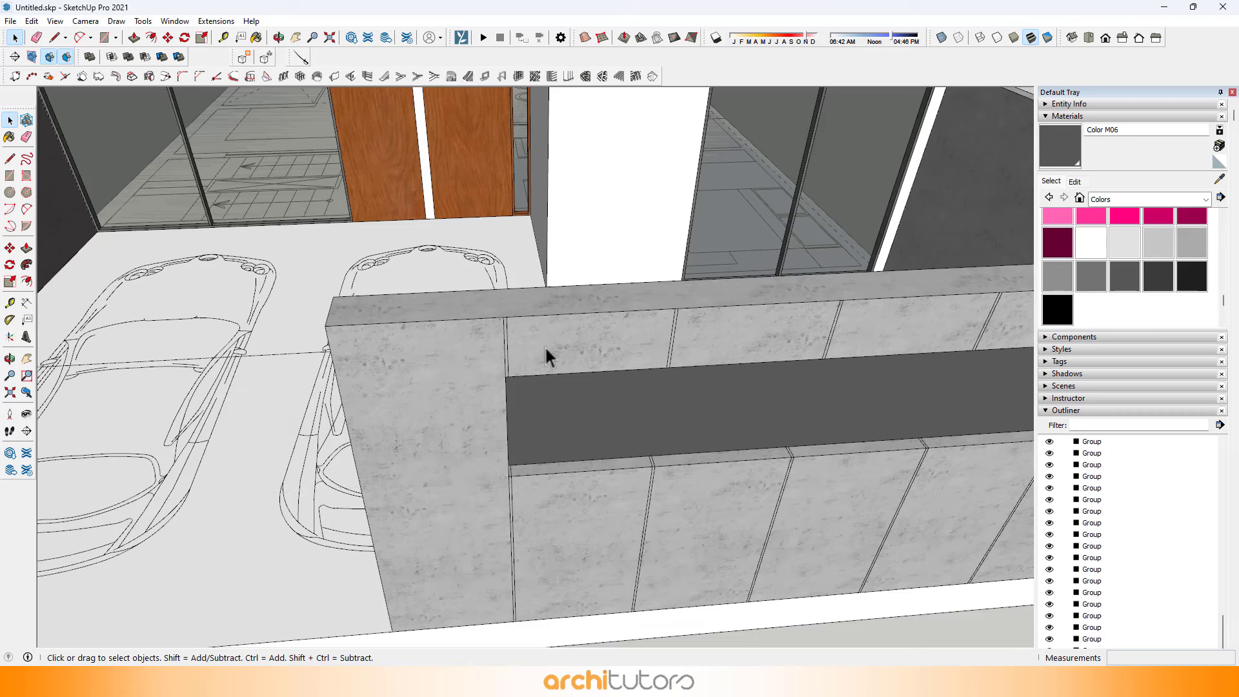
# Reopen the front wall group and push in the first groove strips above the recess, starting from its left end.
pyautogui.scroll(5, 542, 348)
pyautogui.scroll(5, 500, 358)
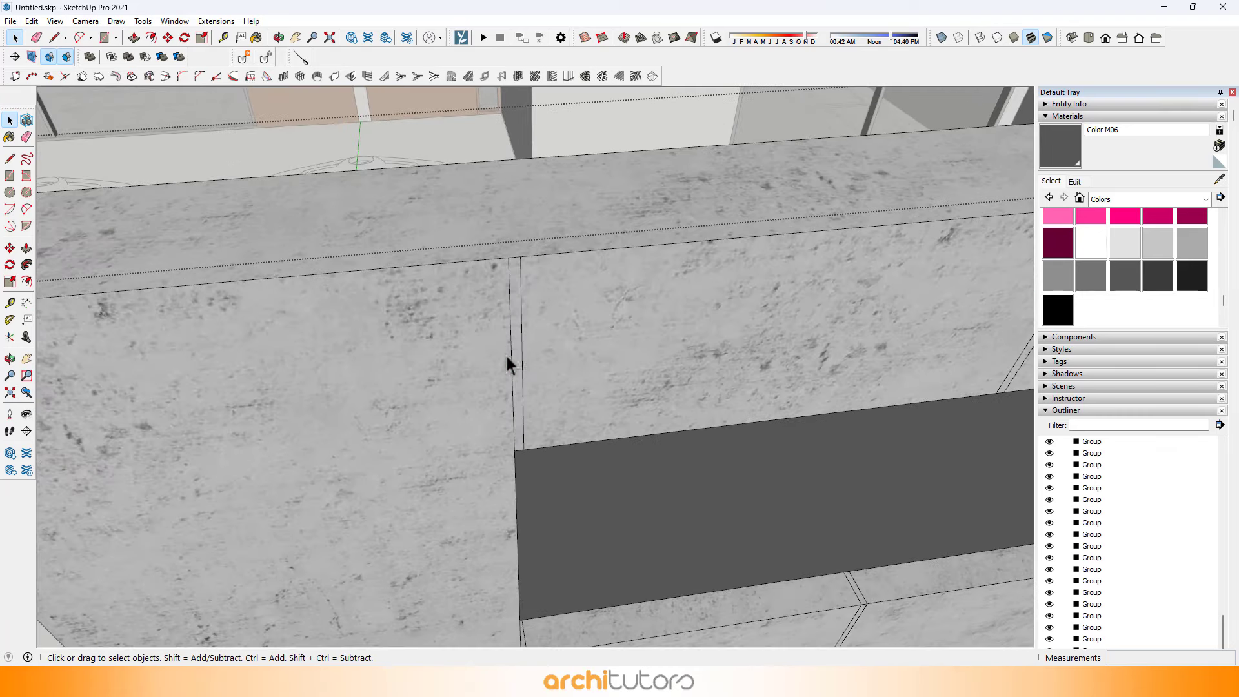
pyautogui.press('p')
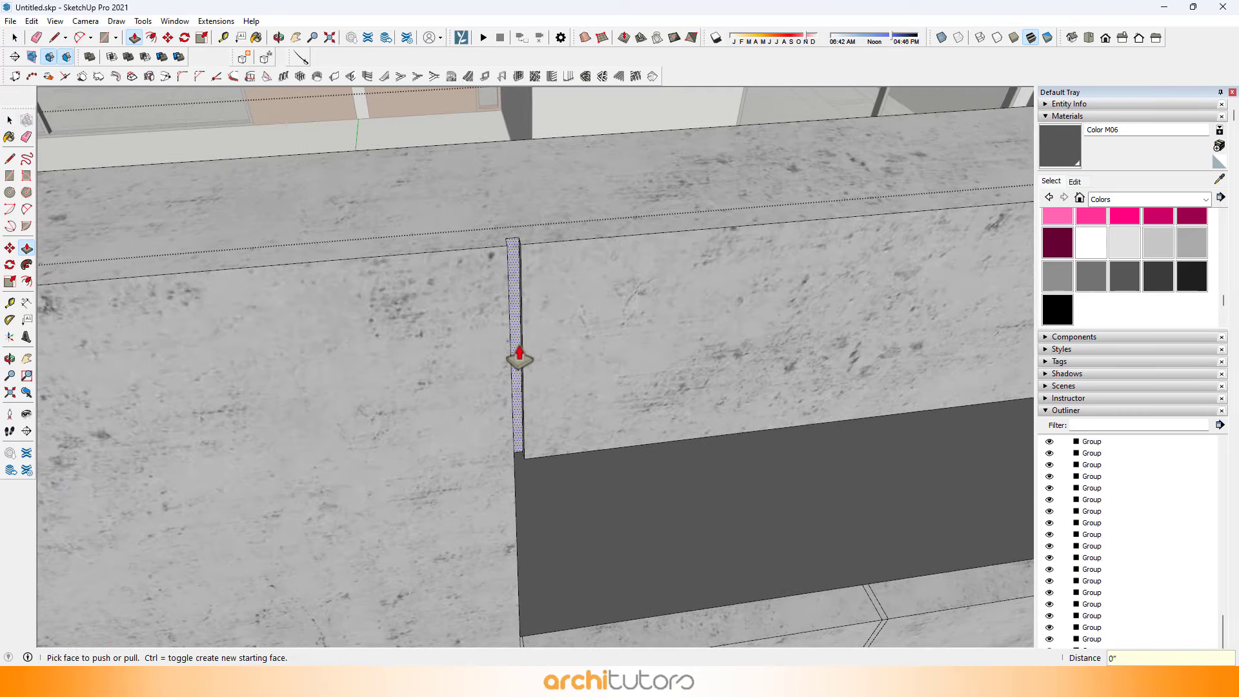
pyautogui.scroll(-4, 519, 348)
pyautogui.keyDown('shift'); pyautogui.moveTo(742, 325); pyautogui.dragTo(565, 327, button='middle'); pyautogui.keyUp('shift')
pyautogui.scroll(4, 637, 337)
pyautogui.click(628, 330)
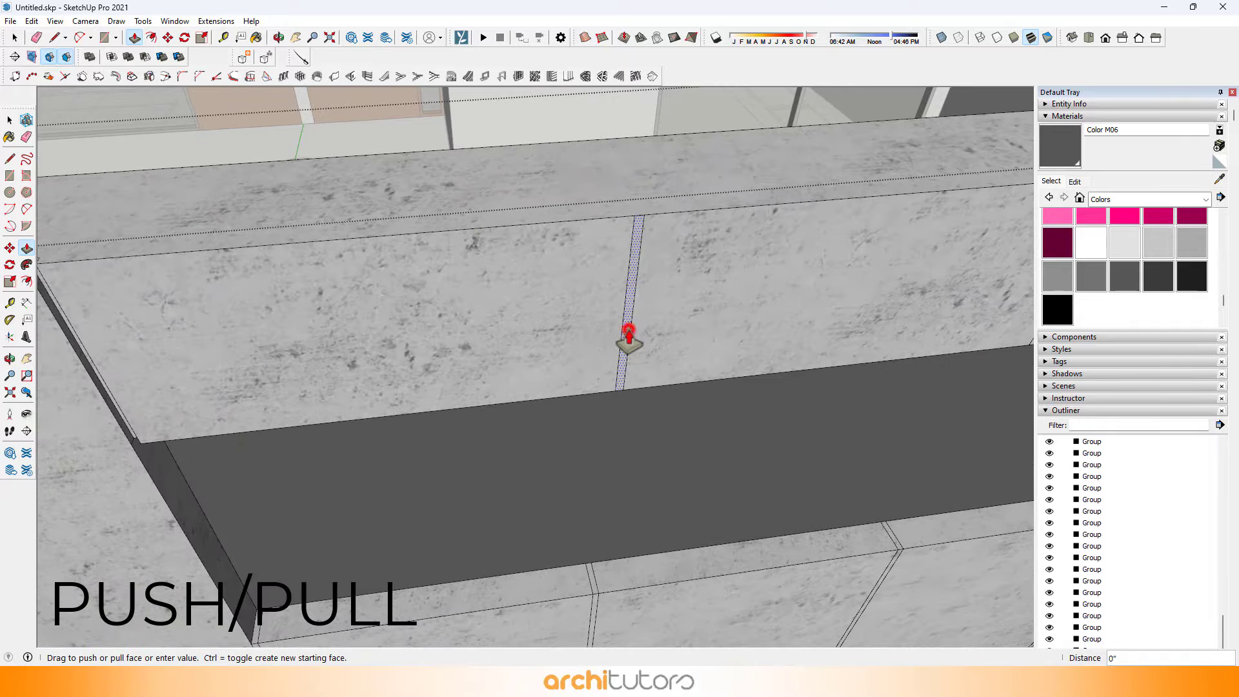
pyautogui.doubleClick(628, 330)
pyautogui.keyDown('shift'); pyautogui.moveTo(651, 313); pyautogui.dragTo(139, 342, button='middle'); pyautogui.keyUp('shift')
pyautogui.doubleClick(617, 335)
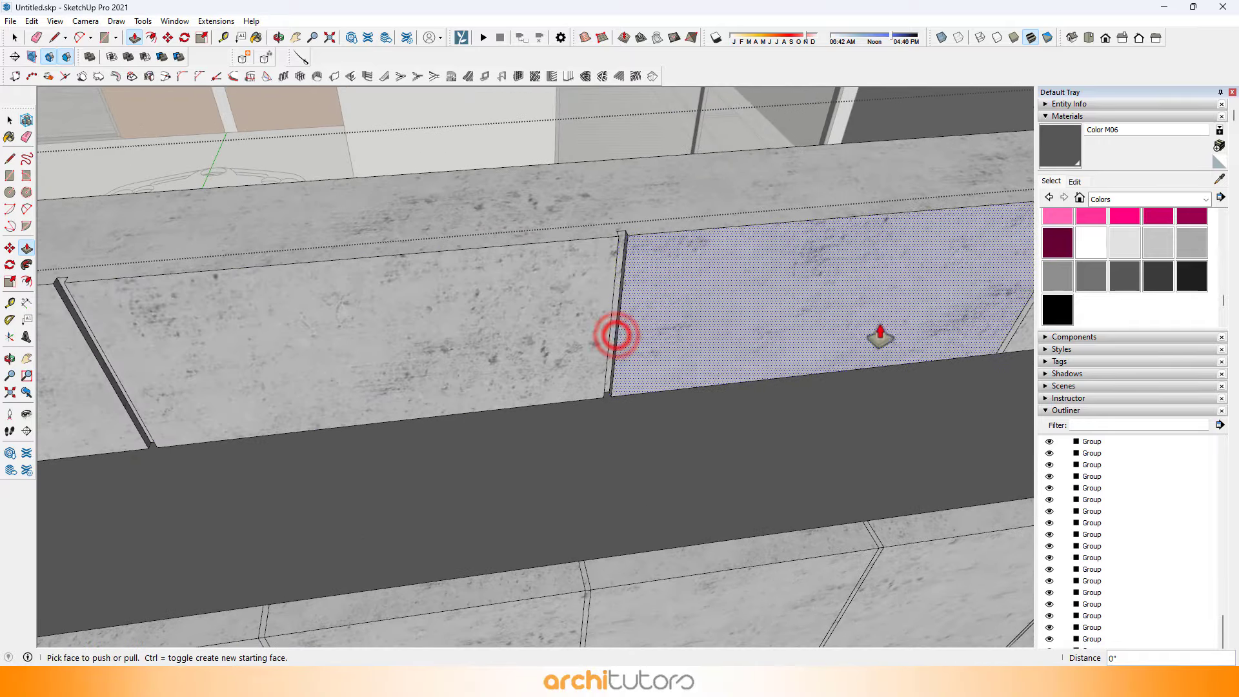
# Push in the remaining groove strips above the recess and the full-height groove beyond its right end, to the same depth.
pyautogui.scroll(-1, 879, 330)
pyautogui.keyDown('shift'); pyautogui.moveTo(879, 331); pyautogui.dragTo(355, 352, button='middle'); pyautogui.keyUp('shift')
pyautogui.scroll(1, 599, 334)
pyautogui.doubleClick(437, 340)
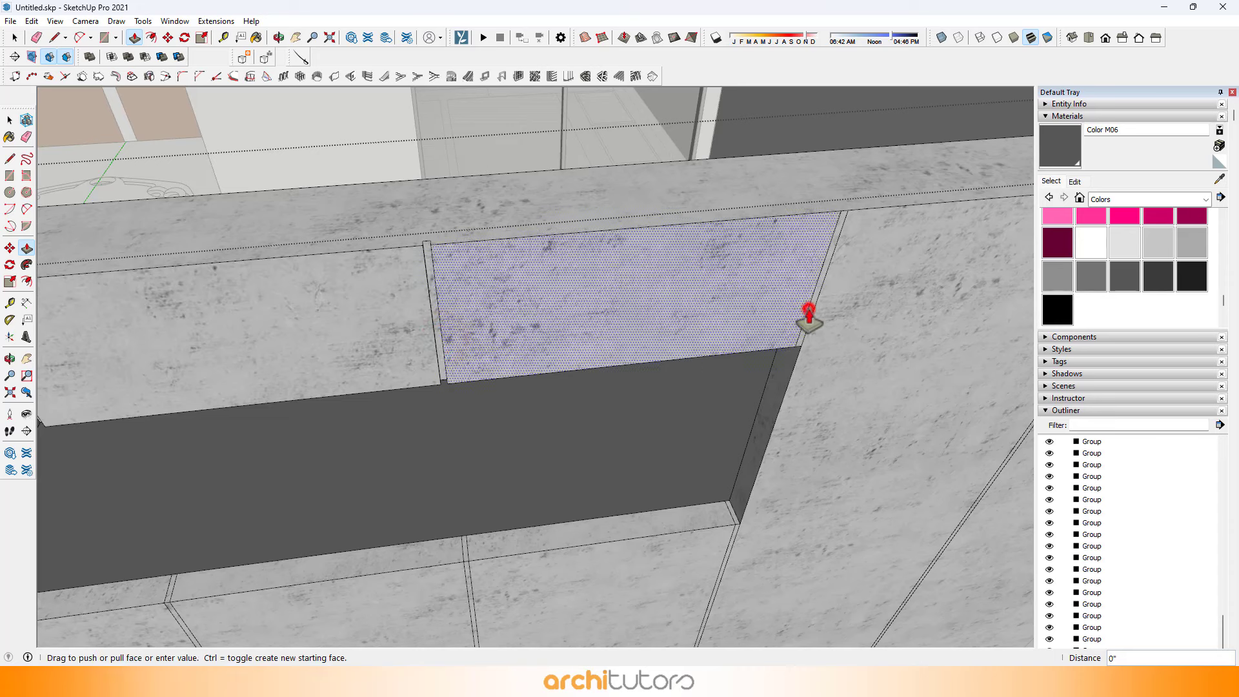
pyautogui.click(808, 315)
pyautogui.keyDown('shift'); pyautogui.moveTo(810, 320); pyautogui.dragTo(466, 315, button='middle'); pyautogui.keyUp('shift')
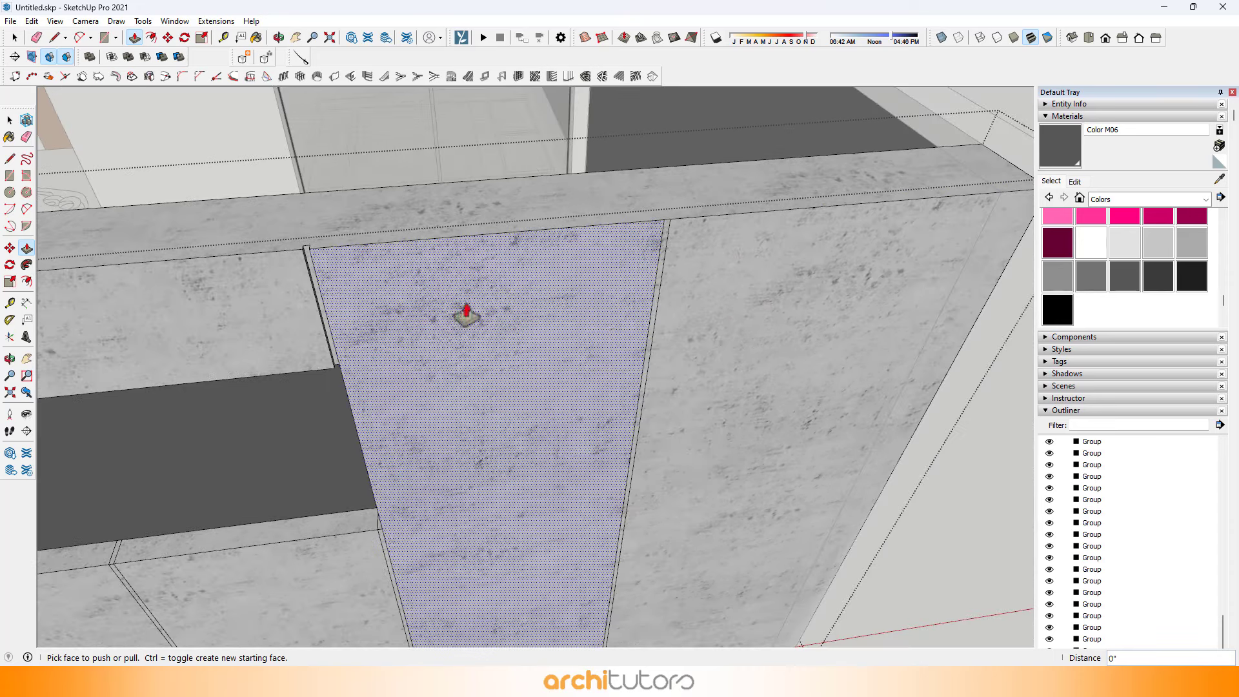
pyautogui.doubleClick(652, 310)
# Push in the two groove strips below the recess nearest its right end, to the same depth.
pyautogui.scroll(-1, 652, 311)
pyautogui.keyDown('shift'); pyautogui.moveTo(719, 317); pyautogui.dragTo(935, 265, button='middle'); pyautogui.keyUp('shift')
pyautogui.scroll(1, 639, 448)
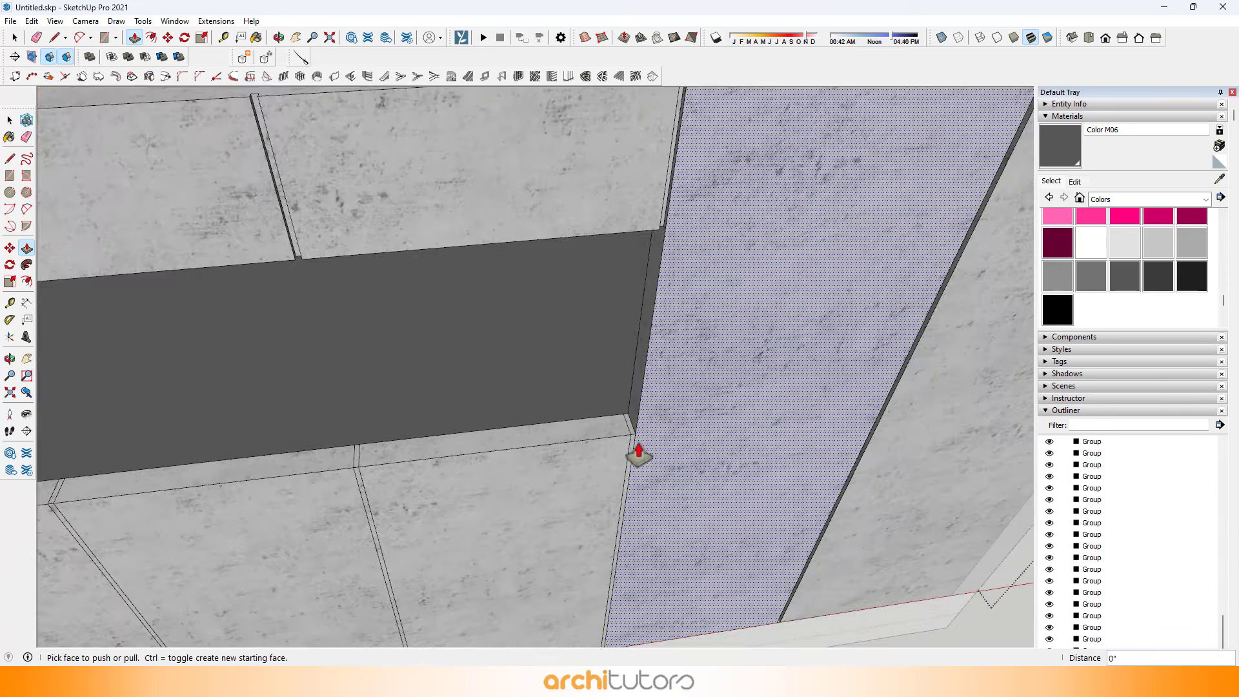
pyautogui.click(630, 447)
pyautogui.click(630, 446)
pyautogui.keyDown('shift'); pyautogui.moveTo(582, 426); pyautogui.dragTo(912, 290, button='middle'); pyautogui.keyUp('shift')
pyautogui.scroll(1, 719, 373)
pyautogui.doubleClick(709, 365)
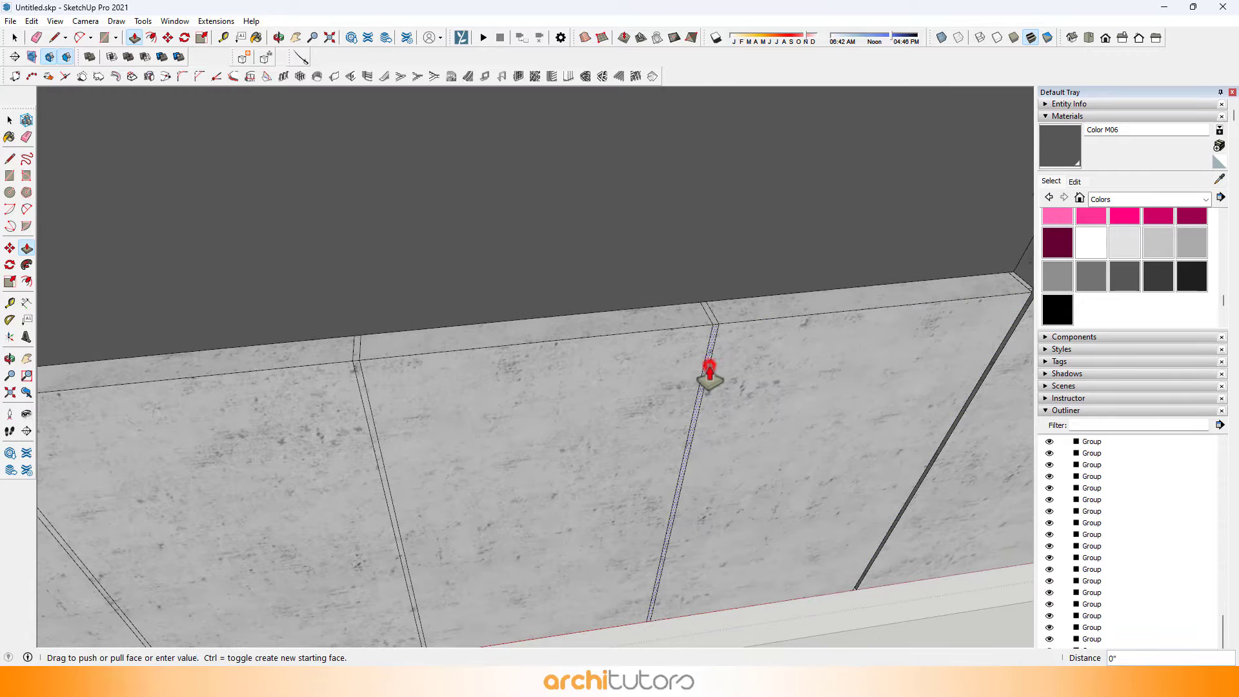
# Push in the other three groove strips below the recess, working toward its left end.
pyautogui.scroll(-1, 709, 365)
pyautogui.keyDown('shift'); pyautogui.moveTo(445, 371); pyautogui.dragTo(573, 374, button='middle'); pyautogui.keyUp('shift')
pyautogui.scroll(2, 573, 376)
pyautogui.doubleClick(612, 366)
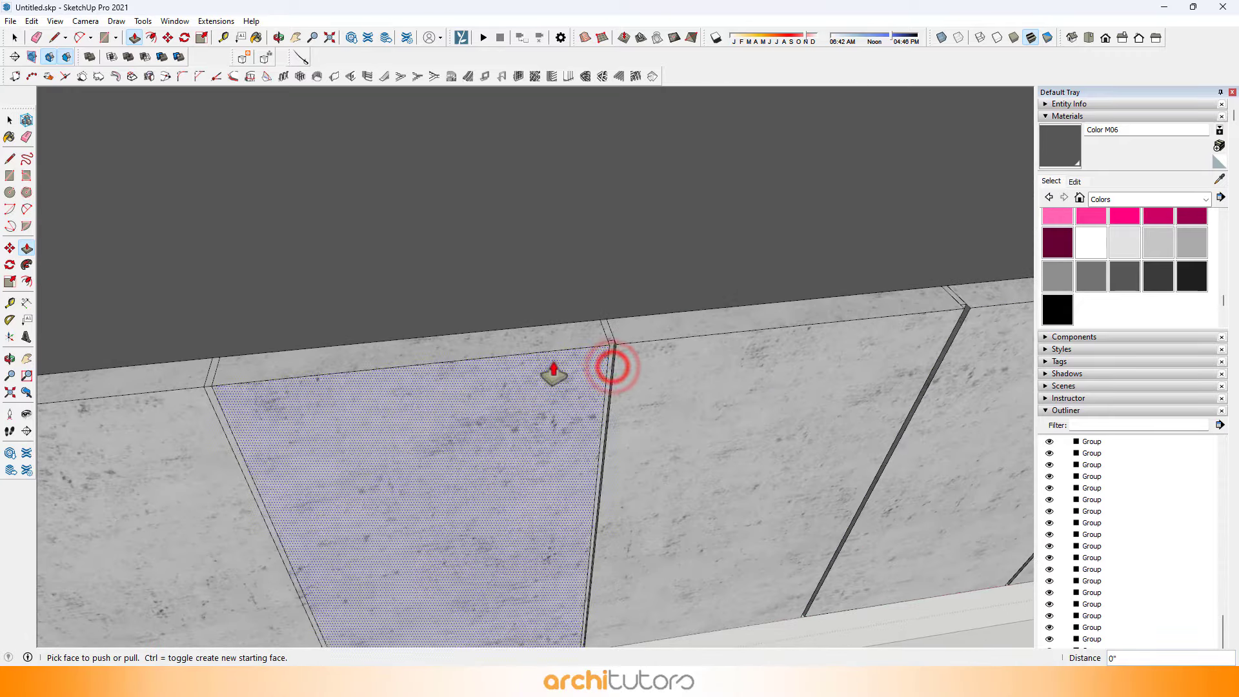
pyautogui.scroll(-2, 535, 371)
pyautogui.keyDown('shift'); pyautogui.moveTo(339, 406); pyautogui.dragTo(735, 388, button='middle'); pyautogui.keyUp('shift')
pyautogui.scroll(1, 726, 389)
pyautogui.doubleClick(640, 384)
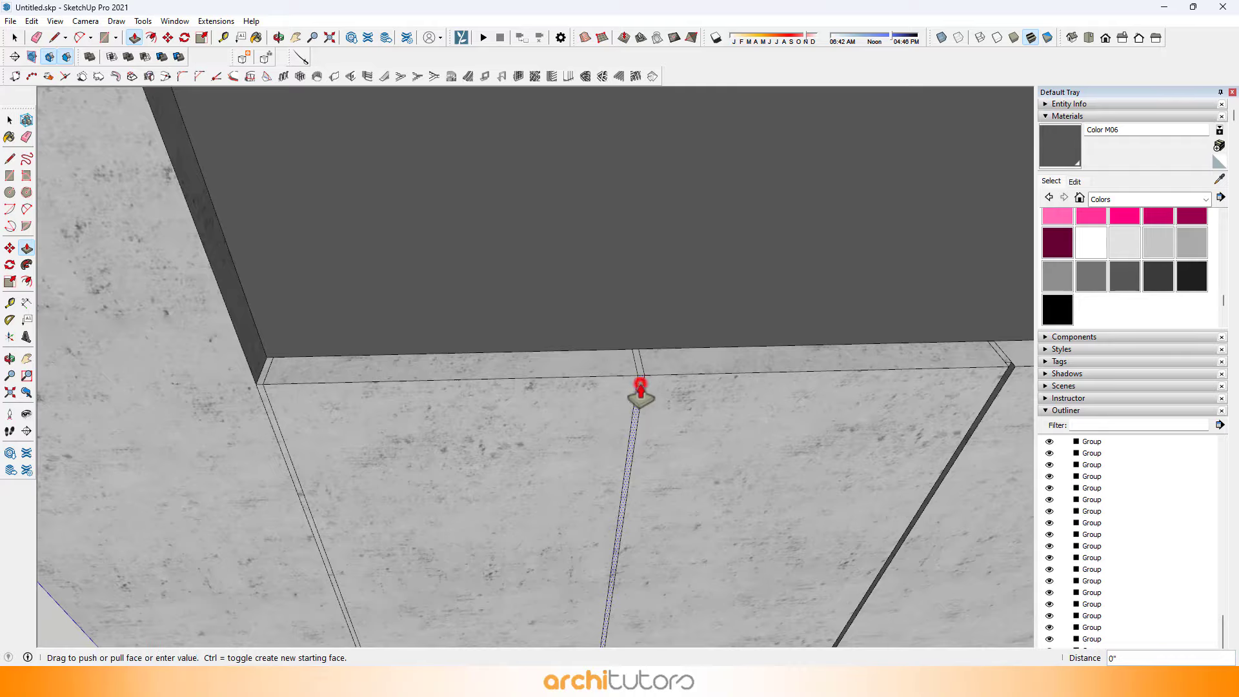
pyautogui.doubleClick(270, 408)
# Examine the whole front facade together with the grooved boundary wall, its VILLA sign and the wooden slats.
pyautogui.scroll(-1, 300, 399)
pyautogui.moveTo(309, 390); pyautogui.dragTo(489, 329, button='middle')
pyautogui.scroll(-3, 580, 377)
pyautogui.press('space')
pyautogui.scroll(-3, 497, 330)
pyautogui.scroll(-1, 573, 360)
pyautogui.keyDown('shift'); pyautogui.moveTo(607, 426); pyautogui.dragTo(584, 396, button='middle'); pyautogui.keyUp('shift')
pyautogui.scroll(-1, 559, 404)
pyautogui.keyDown('shift'); pyautogui.moveTo(584, 397); pyautogui.dragTo(587, 428, button='middle'); pyautogui.keyUp('shift')
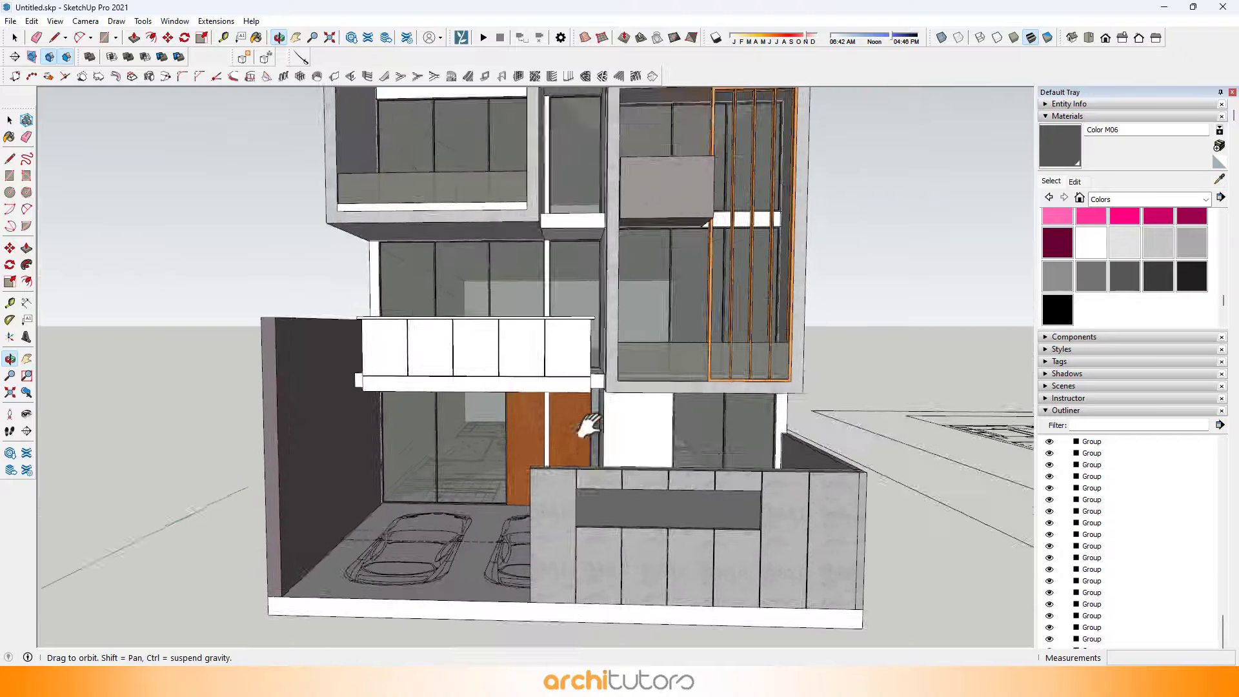
pyautogui.scroll(-2, 577, 422)
pyautogui.moveTo(526, 374); pyautogui.dragTo(615, 424, button='middle')
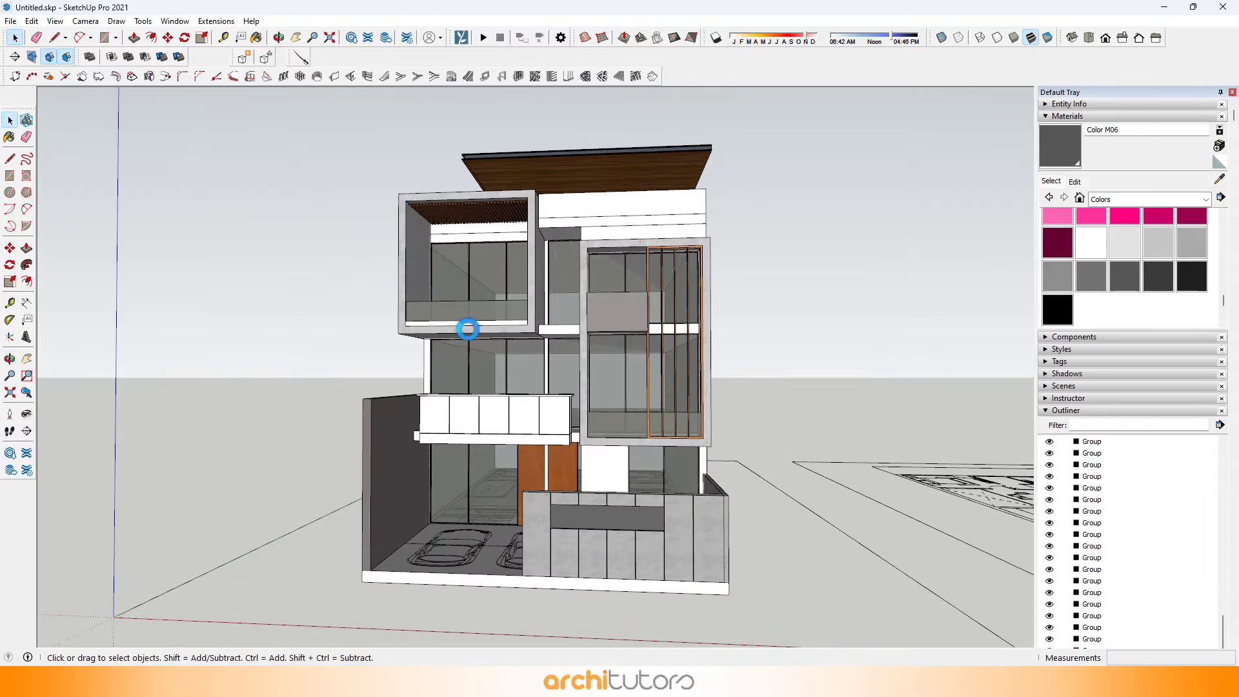
pyautogui.moveTo(403, 316); pyautogui.dragTo(653, 384, button='middle')
pyautogui.scroll(8, 598, 500)
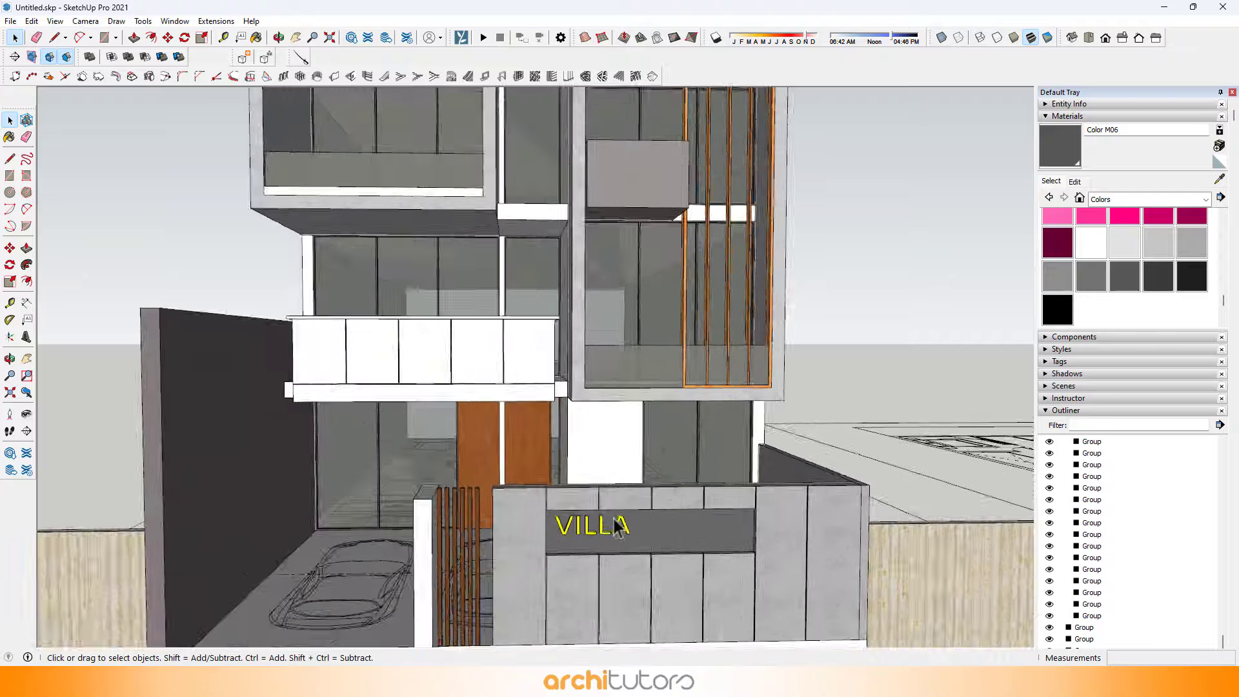
pyautogui.scroll(-5, 576, 526)
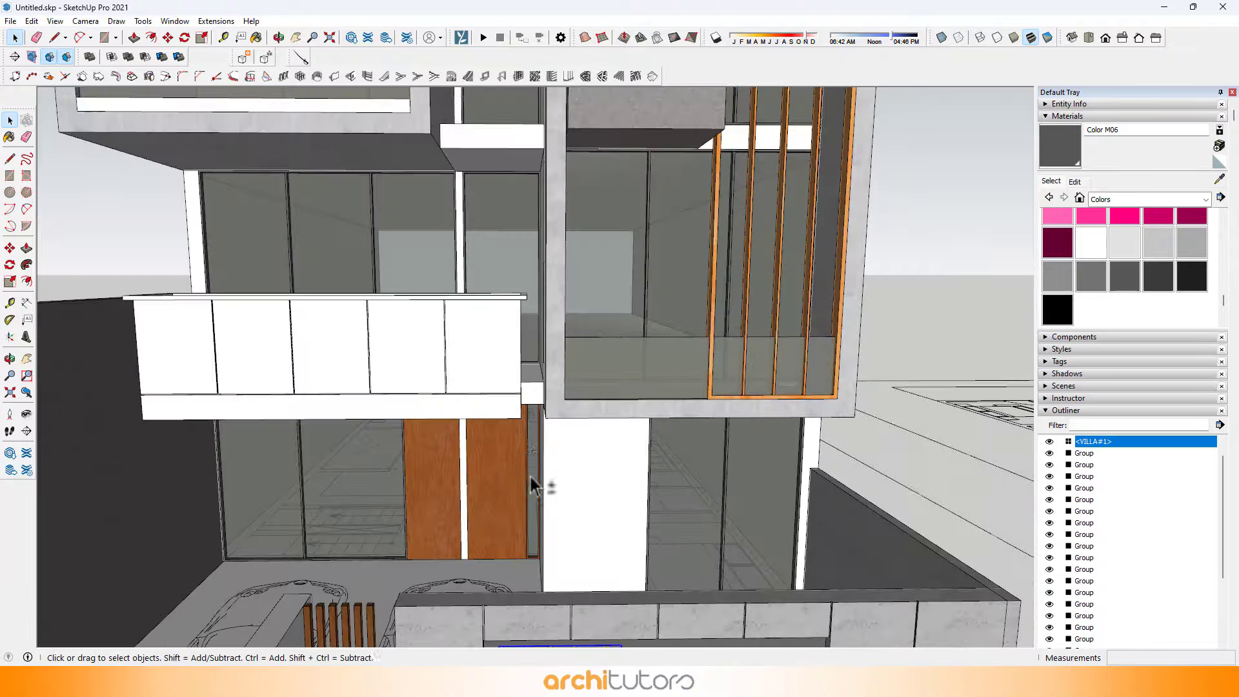
# Inside the wooden slat group beside the carport, copy the last slat 4" toward the front wall and close the group.
pyautogui.moveTo(533, 484); pyautogui.dragTo(575, 534, button='middle')
pyautogui.scroll(3, 473, 490)
pyautogui.click(473, 491)
pyautogui.moveTo(474, 490); pyautogui.dragTo(525, 346, button='middle')
pyautogui.scroll(4, 519, 397)
pyautogui.doubleClick(517, 397)
pyautogui.click(523, 342)
pyautogui.press('m')
pyautogui.scroll(3, 520, 336)
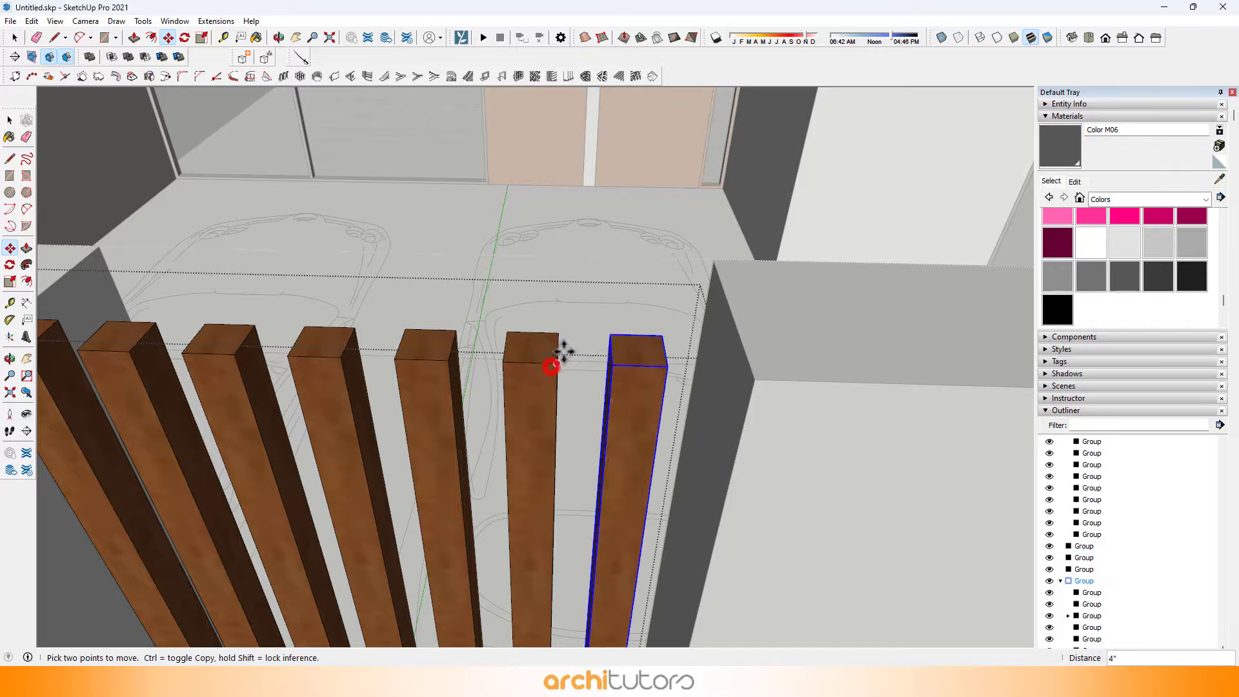
pyautogui.press('space')
pyautogui.press('Escape')
pyautogui.scroll(-10, 563, 352)
pyautogui.moveTo(567, 393); pyautogui.dragTo(615, 477, button='middle')
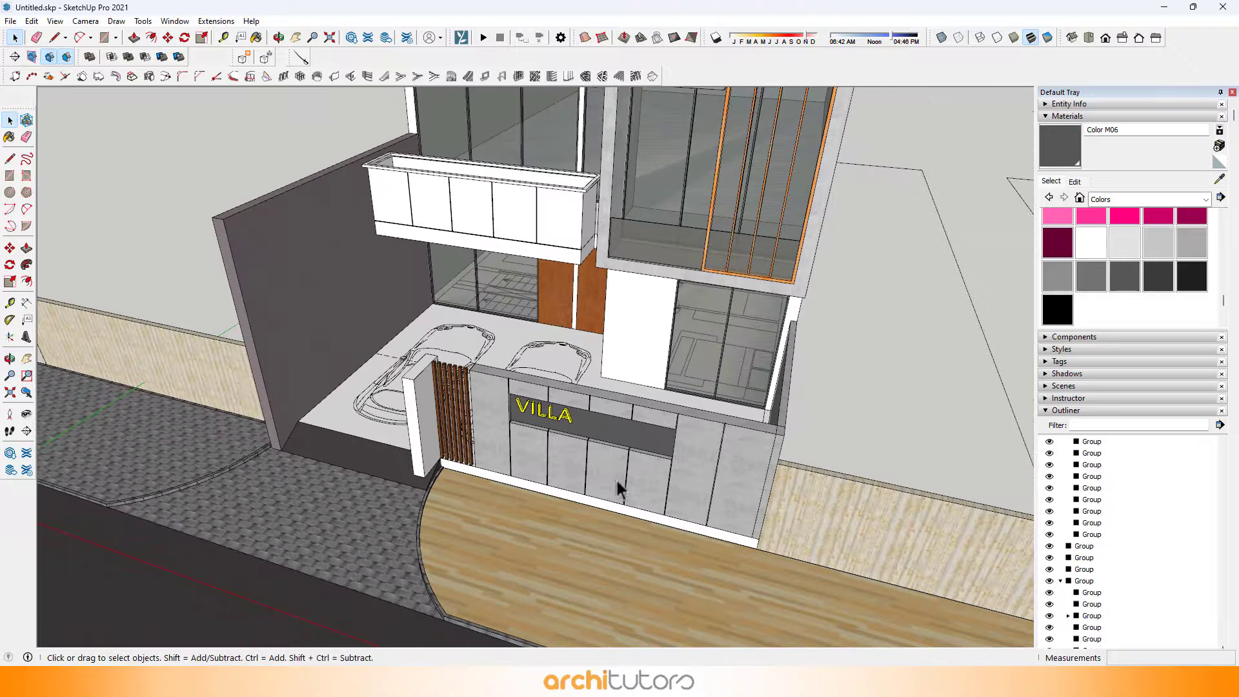
# Move the front wall group 2 11/16", using its corner at the side boundary wall as reference.
pyautogui.scroll(5, 792, 429)
pyautogui.press('m')
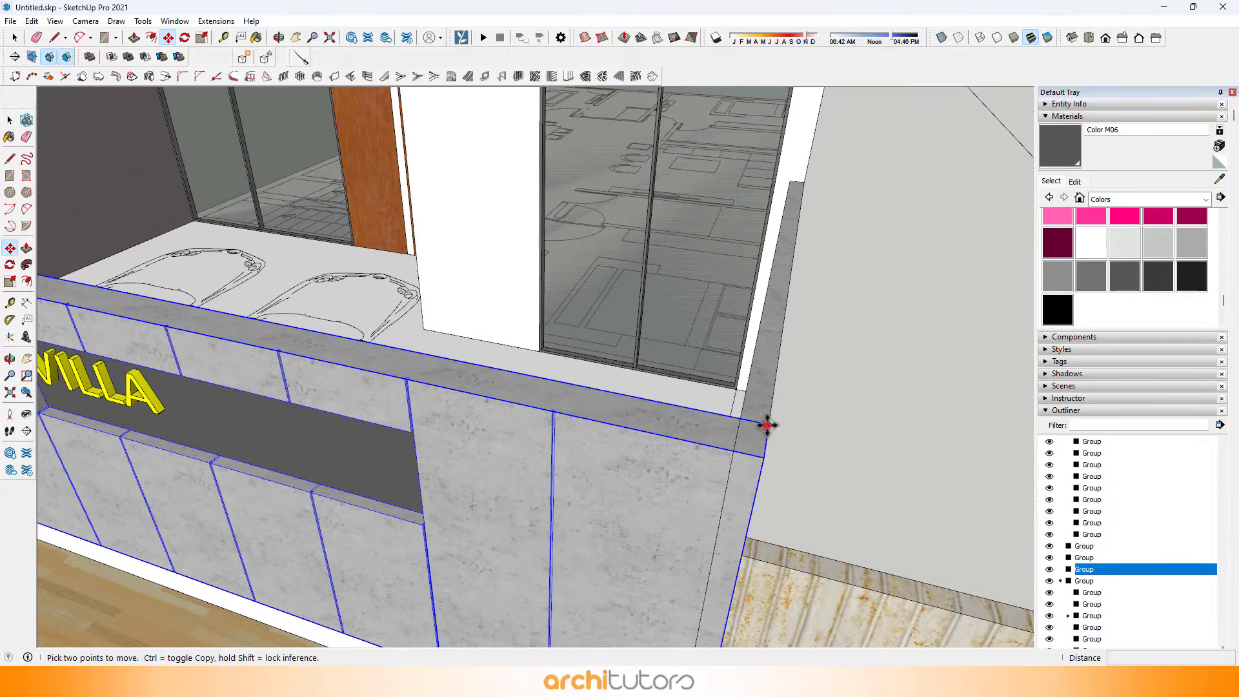
pyautogui.scroll(-1, 740, 418)
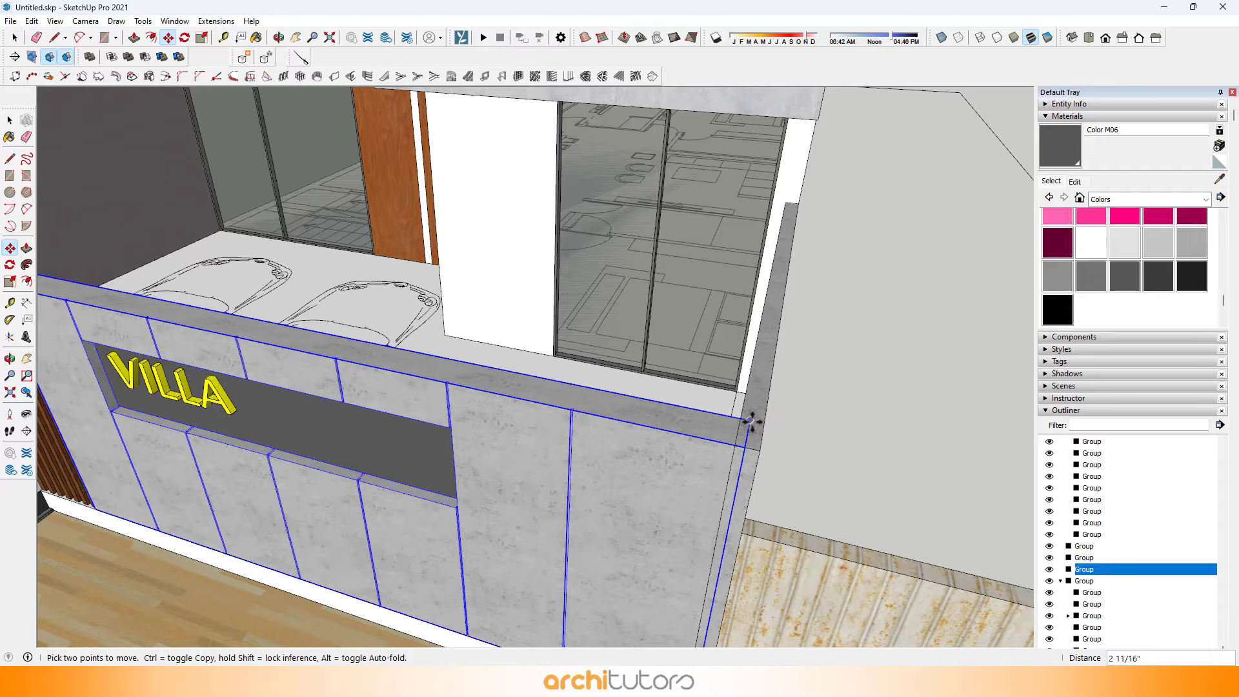
pyautogui.scroll(-1, 756, 432)
pyautogui.moveTo(656, 414); pyautogui.dragTo(756, 374, button='middle')
pyautogui.press('space')
# Turn on shadows for the model and adjust the sun's date and time of day.
pyautogui.click(776, 503)
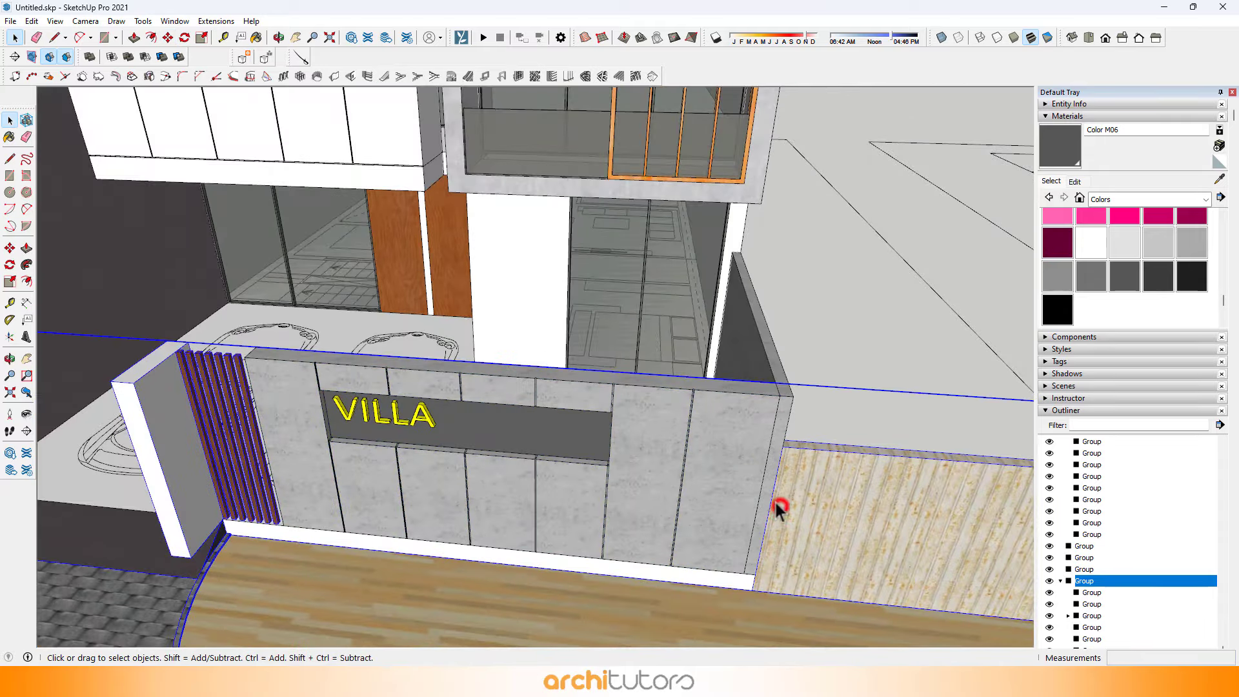
pyautogui.moveTo(673, 391); pyautogui.dragTo(793, 320, button='middle')
pyautogui.click(797, 283)
pyautogui.moveTo(621, 351); pyautogui.dragTo(563, 481, button='middle')
pyautogui.scroll(-4, 570, 405)
pyautogui.click(716, 38)
pyautogui.scroll(1, 465, 451)
pyautogui.scroll(-1, 576, 453)
pyautogui.moveTo(607, 381); pyautogui.dragTo(659, 349, button='middle')
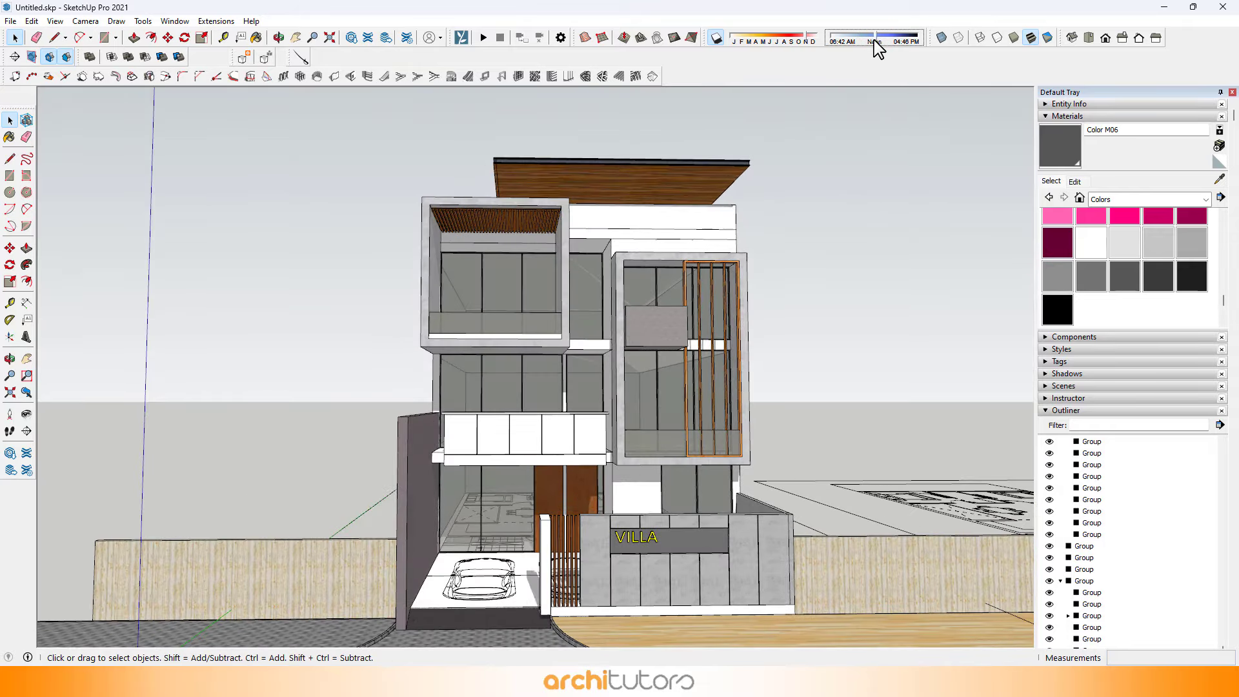
pyautogui.moveTo(798, 42)
pyautogui.mouseDown()
pyautogui.moveTo(731, 43)
pyautogui.moveTo(797, 62)
pyautogui.mouseUp()
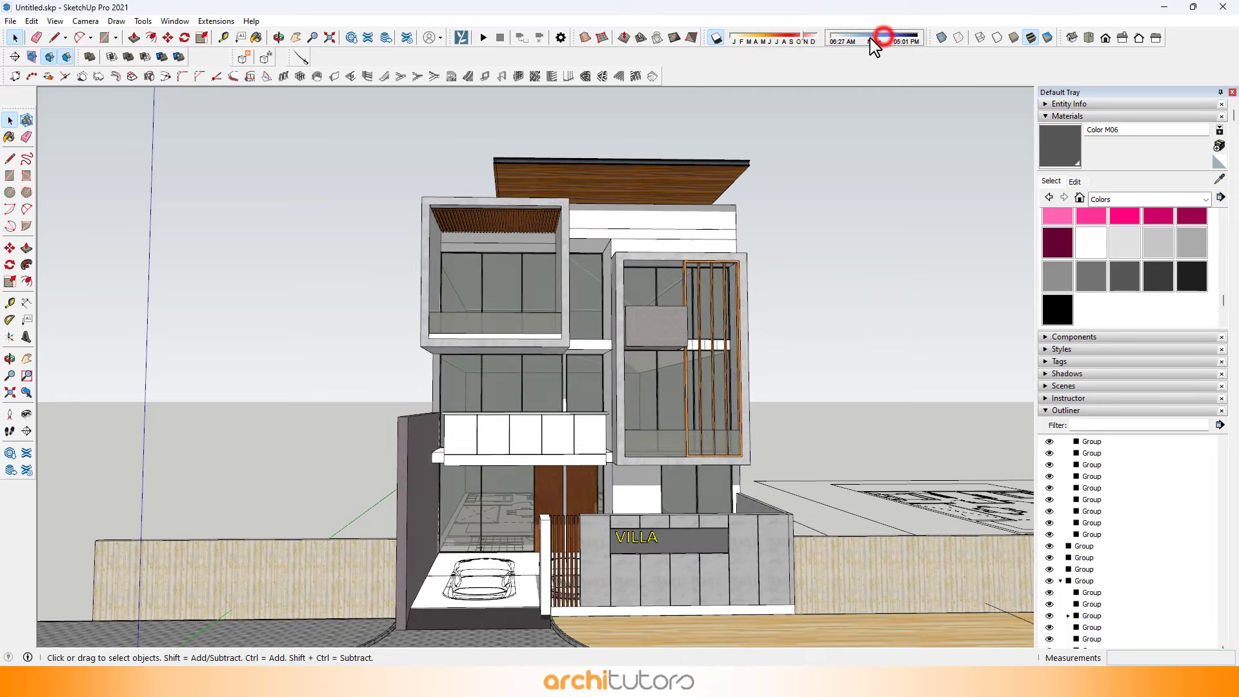
pyautogui.moveTo(832, 227); pyautogui.dragTo(738, 348, button='middle')
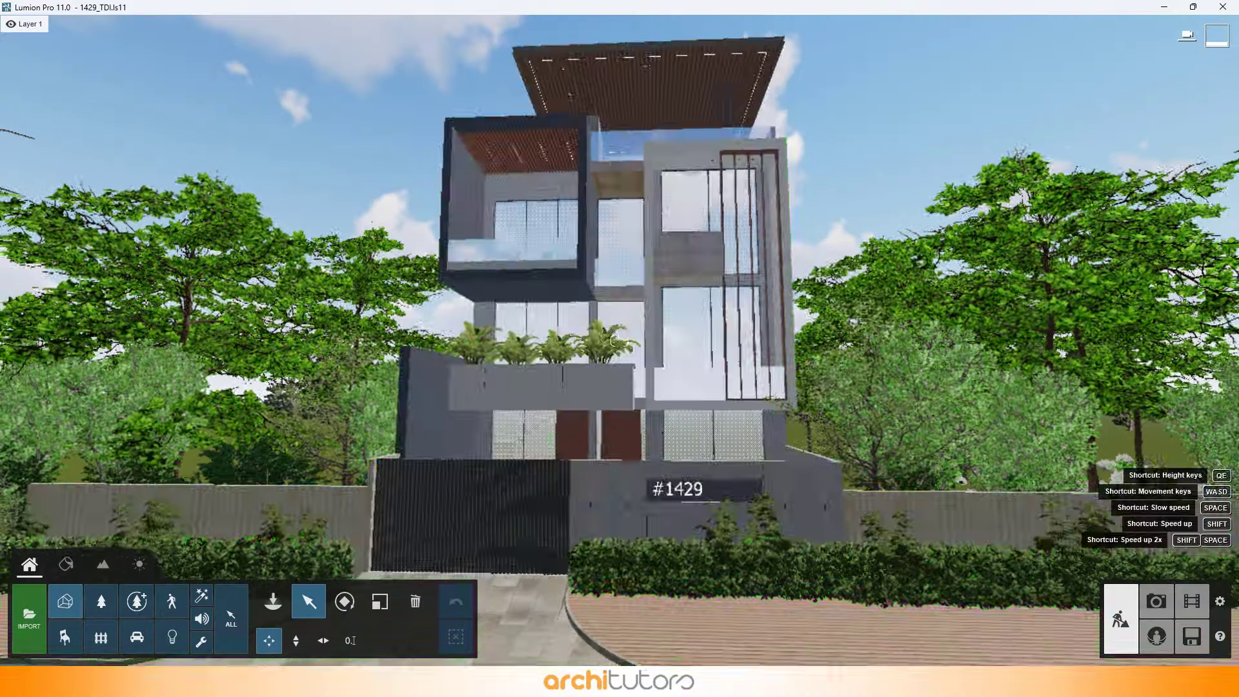
# Switch to the Lumion scene 1429_TDI and view the house and its surrounding trees from above.
pyautogui.moveTo(619, 340); pyautogui.dragTo(604, 525, button='right')
pyautogui.press('q')
pyautogui.press('s')
pyautogui.press('s')
pyautogui.moveTo(673, 329); pyautogui.dragTo(705, 448, button='right')
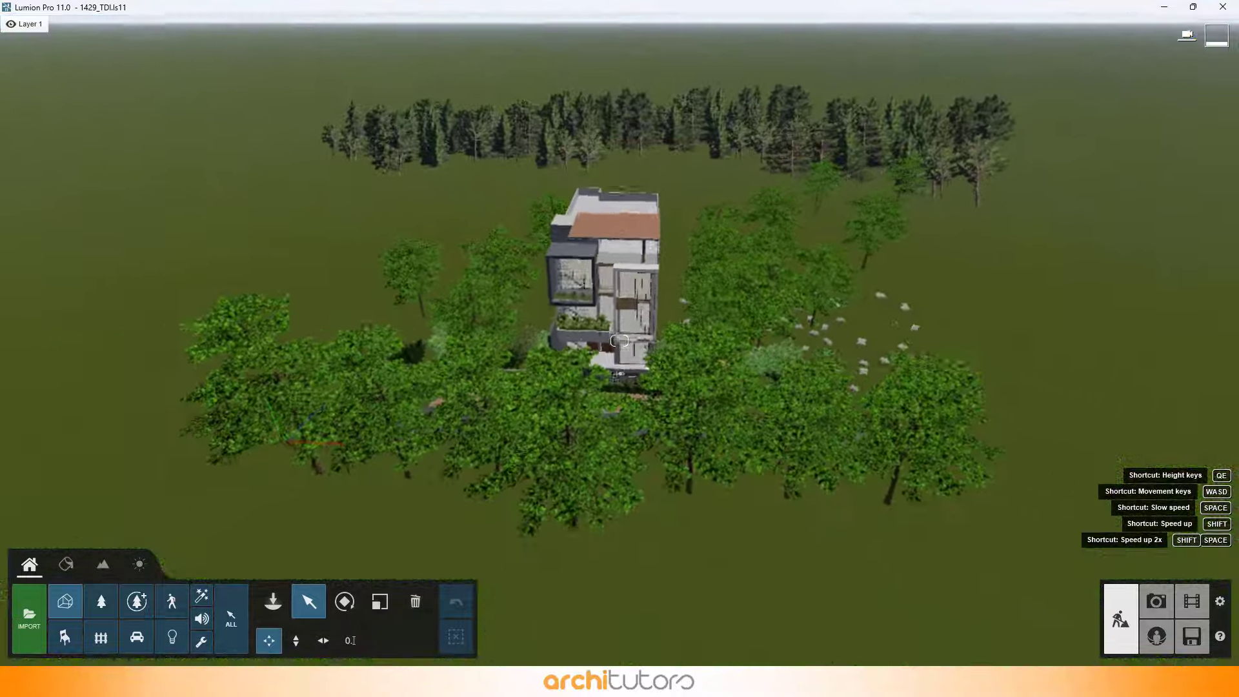
pyautogui.moveTo(673, 336)
pyautogui.mouseDown(button='right')
pyautogui.moveTo(674, 323)
pyautogui.moveTo(674, 337)
pyautogui.mouseUp(button='right')
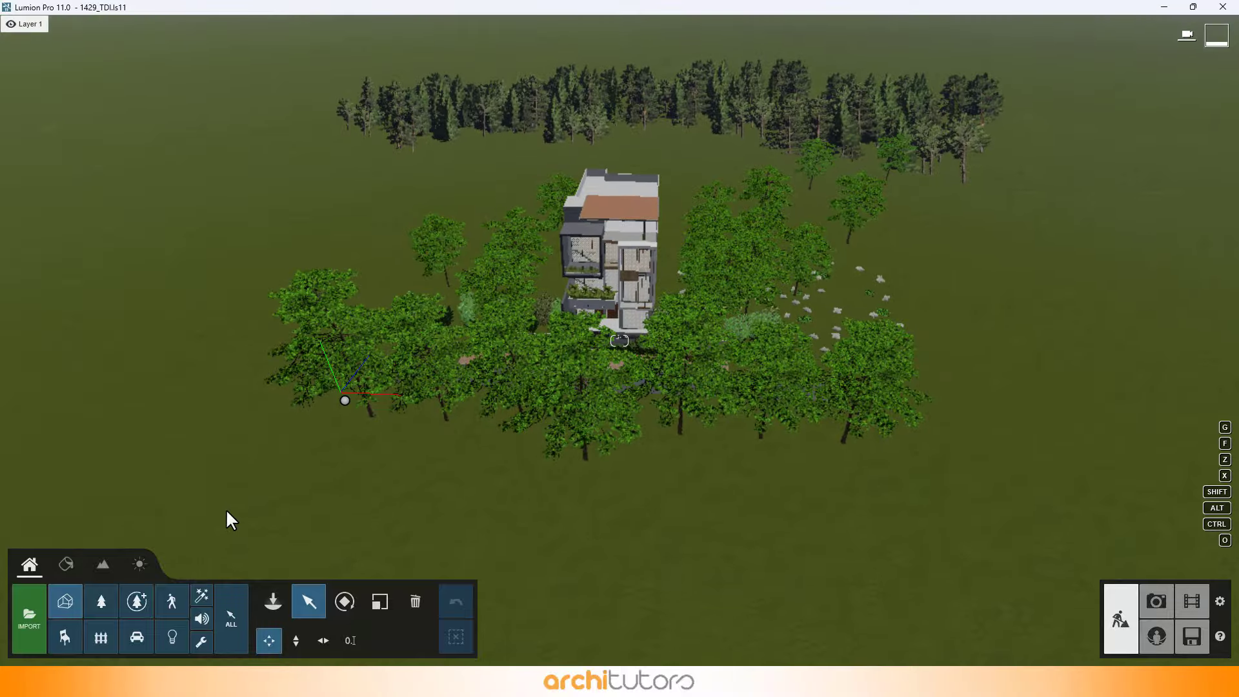
# Enable selection of all categories, inspect the AlmondTree L1 RT and TreeCluster2 Pine Square L-R objects, and return to the house front.
pyautogui.press('w')
pyautogui.click(224, 621)
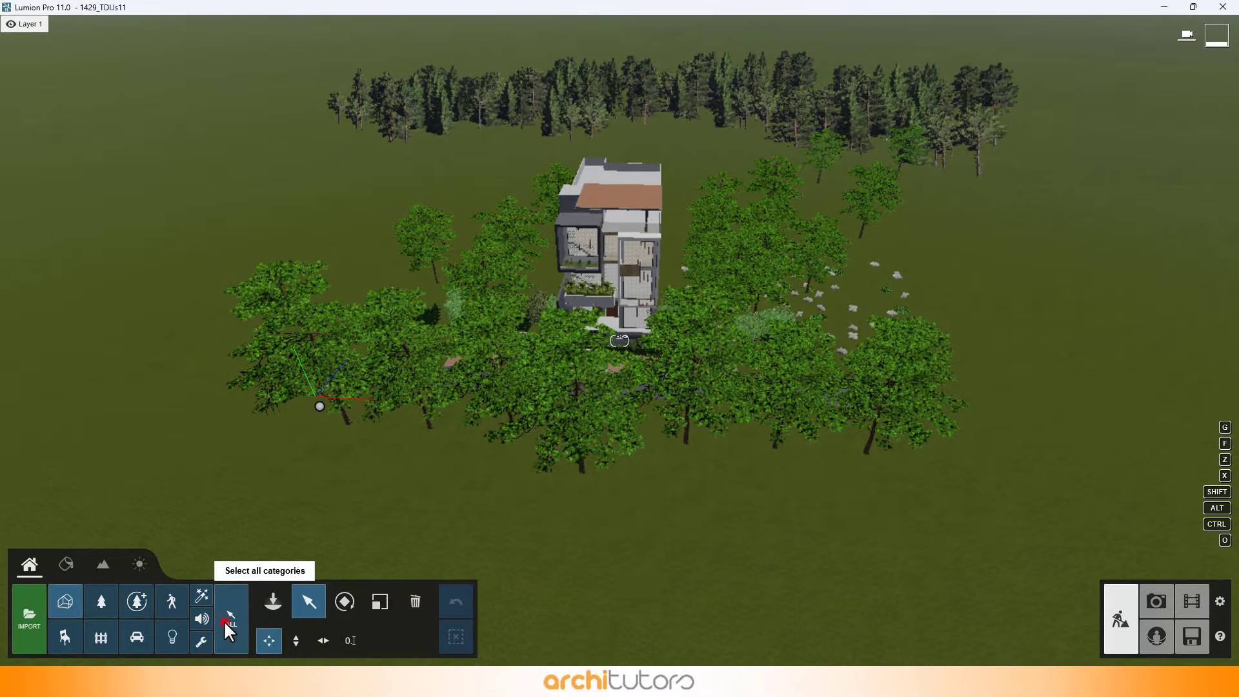
pyautogui.click(408, 298)
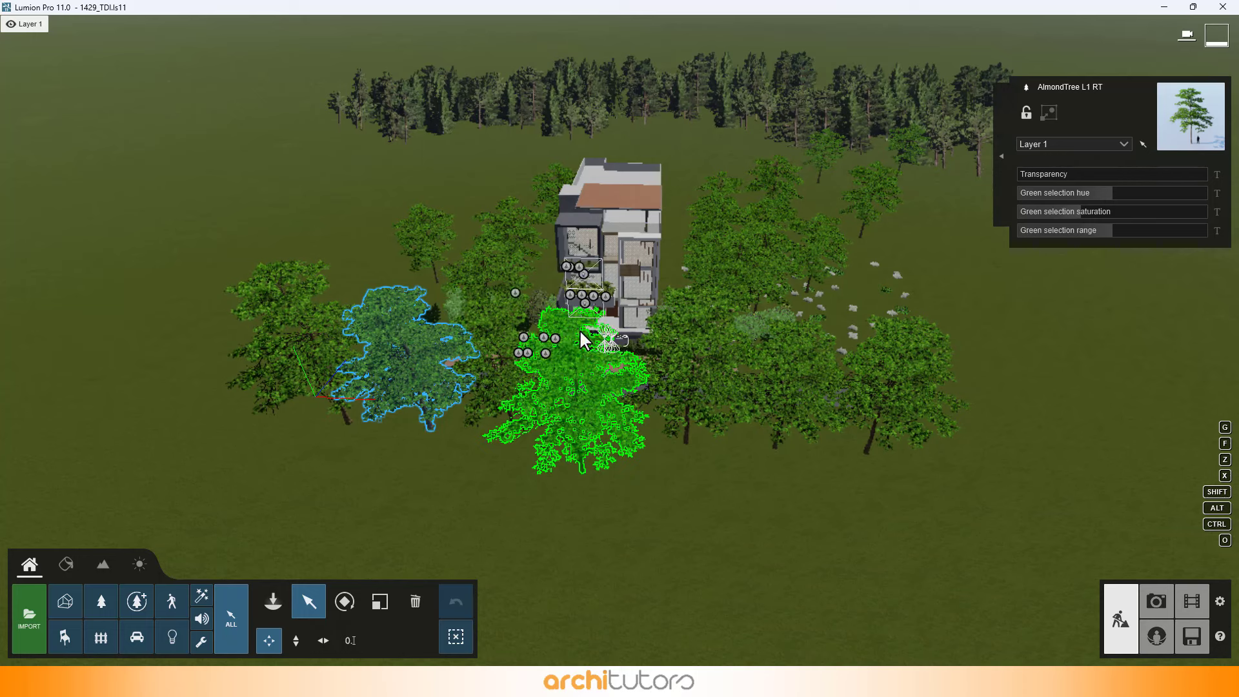
pyautogui.click(745, 87)
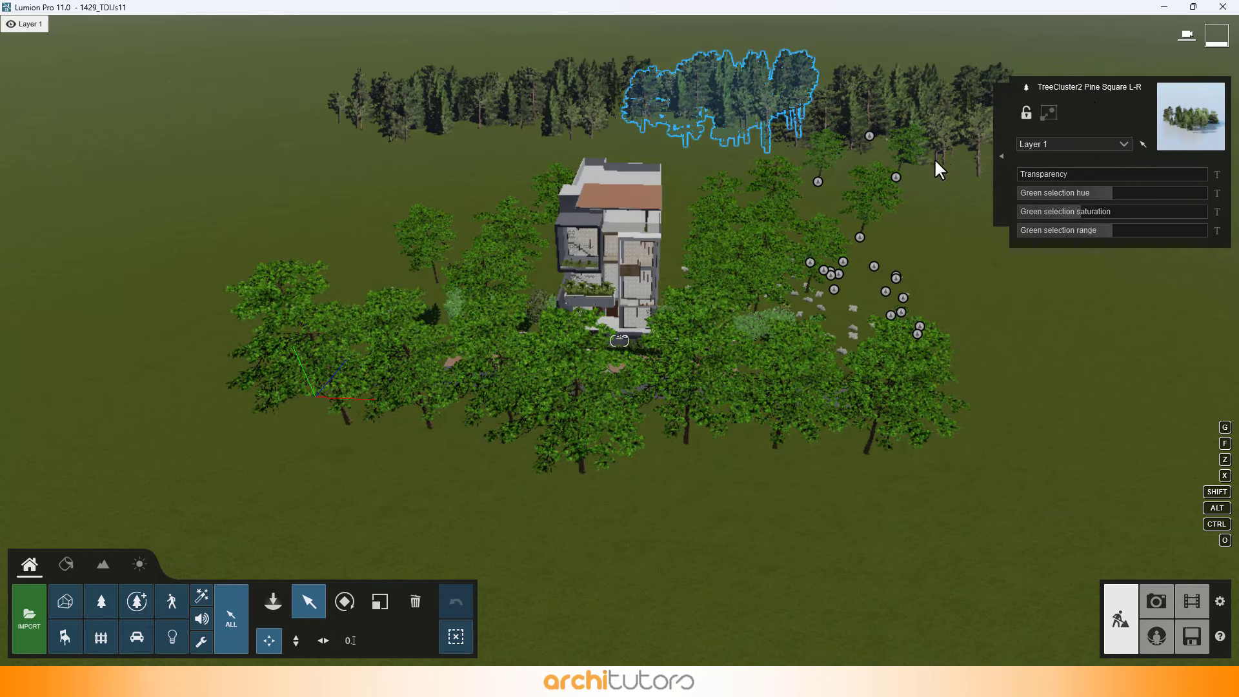
pyautogui.press('w')
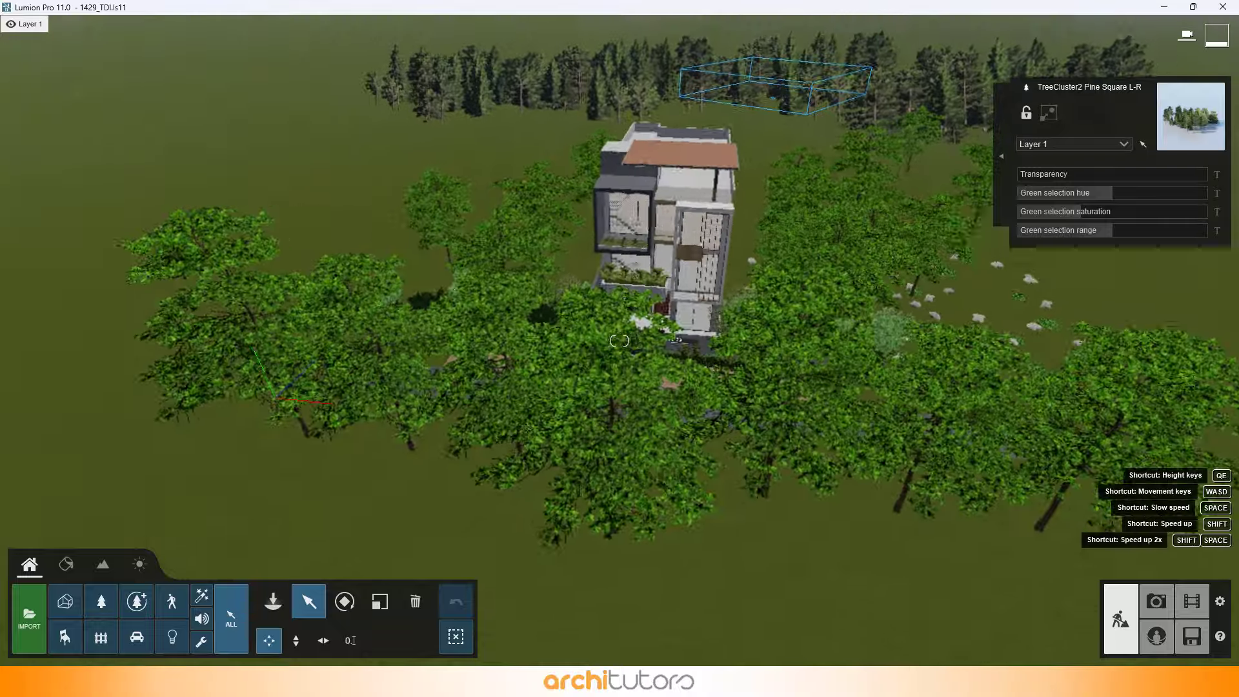
pyautogui.press('w')
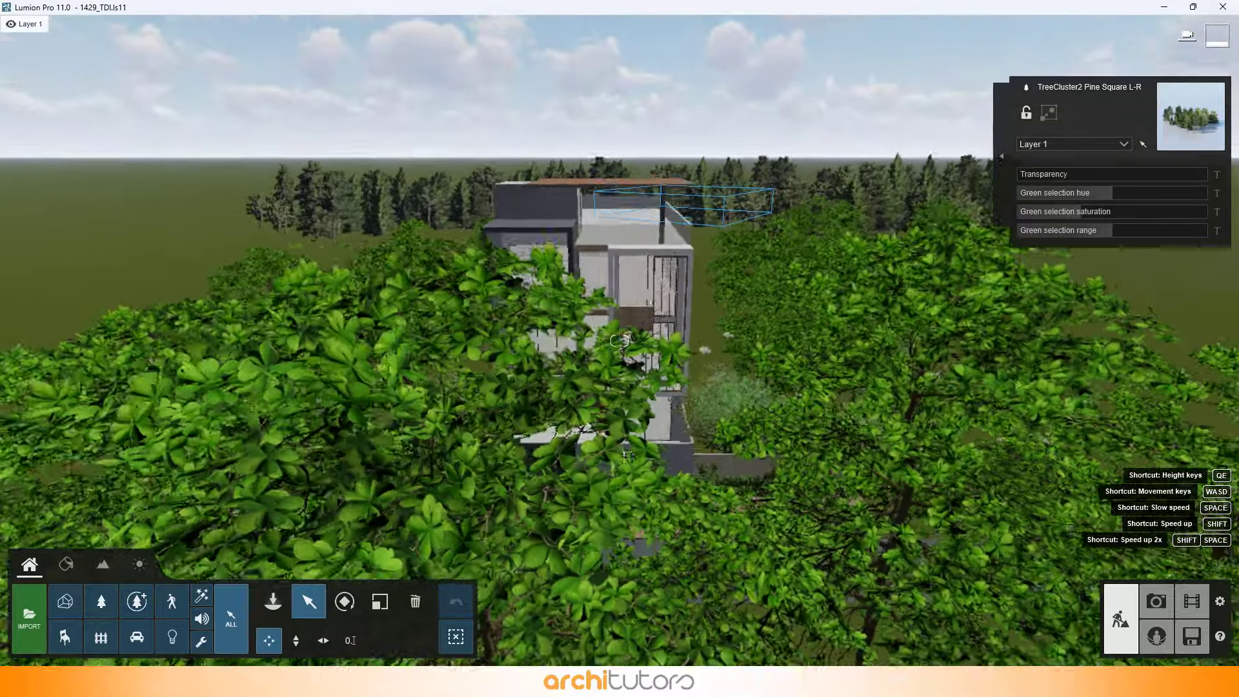
pyautogui.press('w')
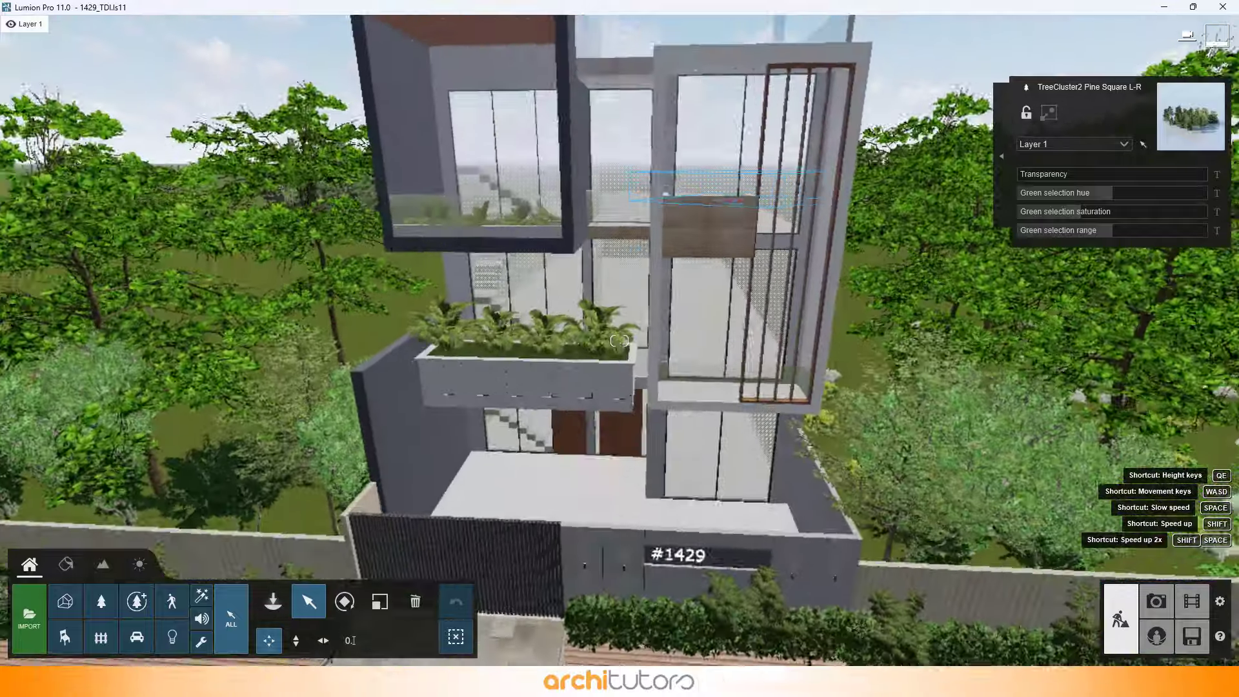
# Inspect the Lamp02 spotlights mounted along the front boundary wall on both sides of the #1429 sign.
pyautogui.press('s')
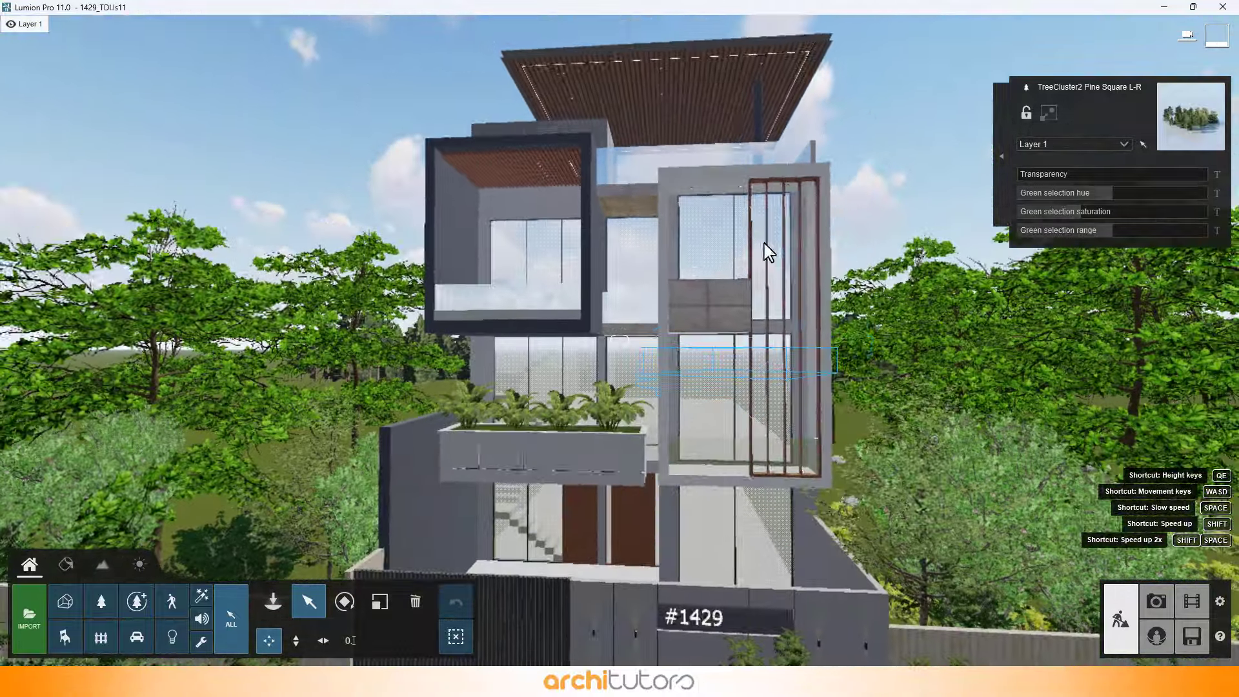
pyautogui.click(698, 498)
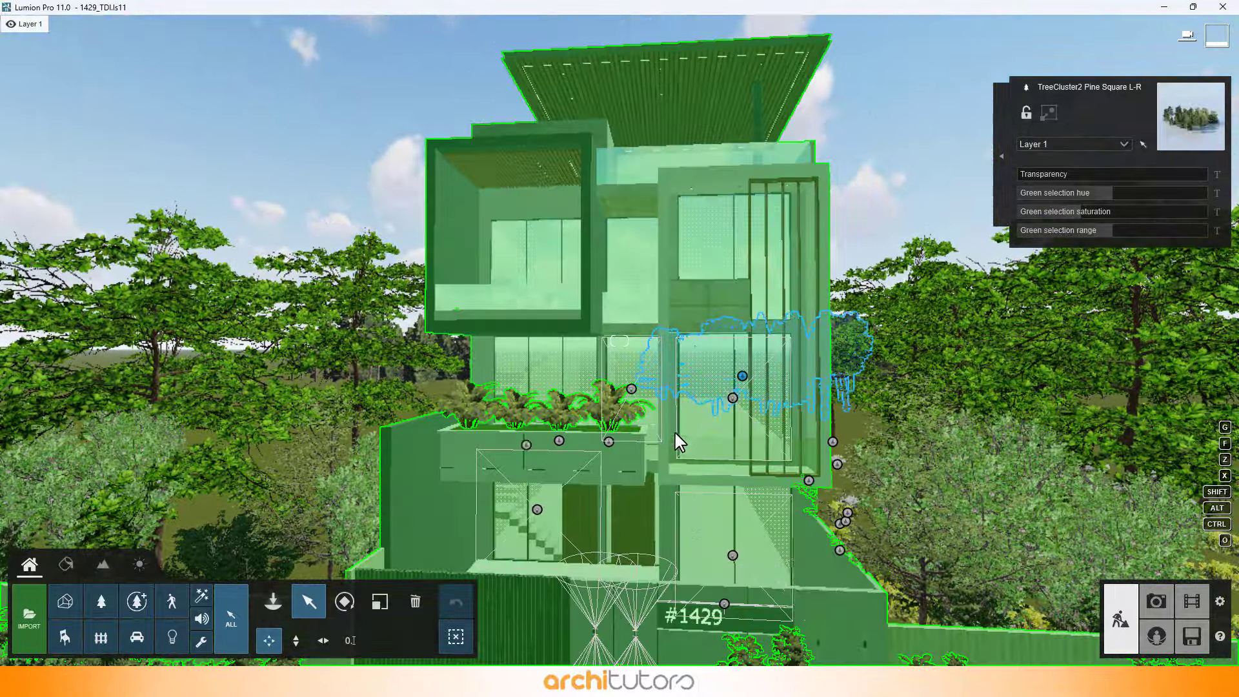
pyautogui.press('e')
pyautogui.moveTo(674, 431); pyautogui.dragTo(659, 426, button='right')
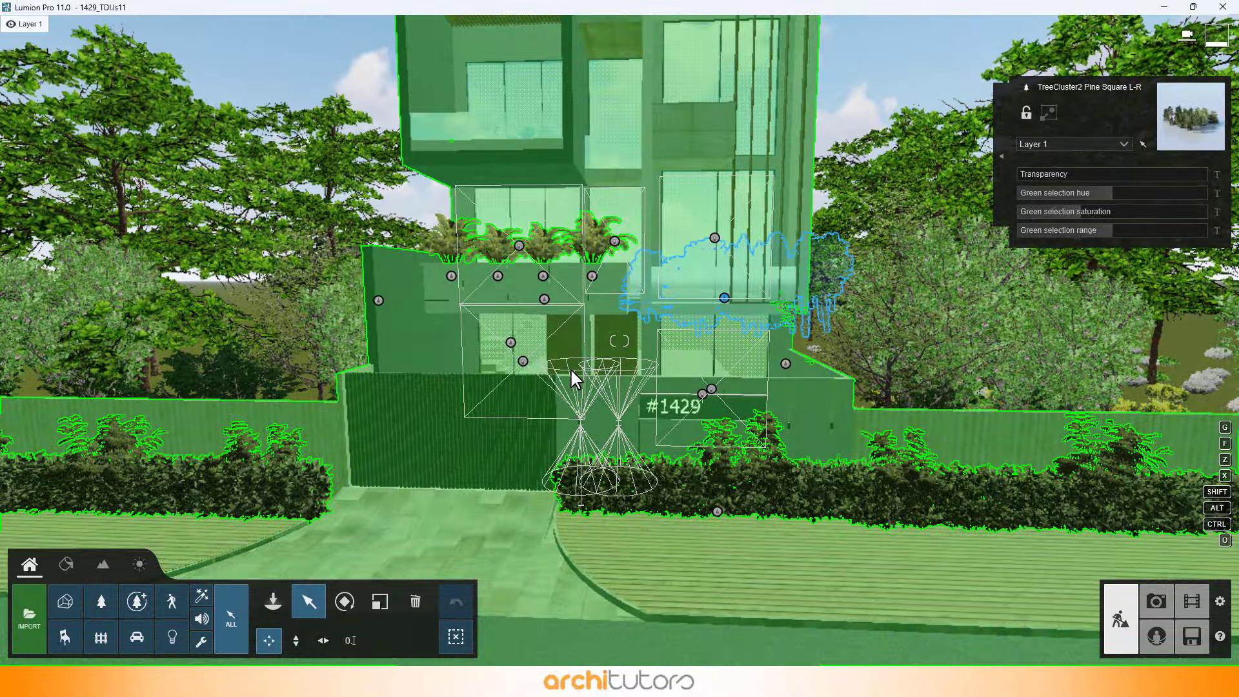
pyautogui.click(580, 419)
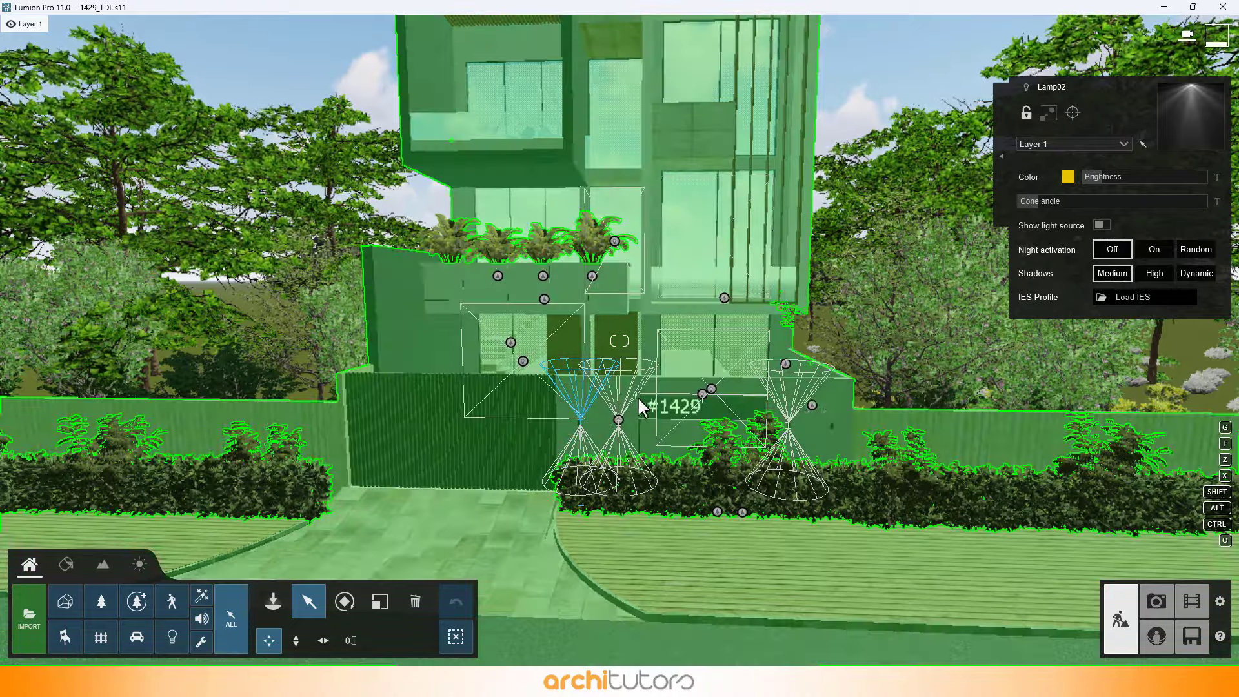
pyautogui.moveTo(580, 420); pyautogui.dragTo(779, 427)
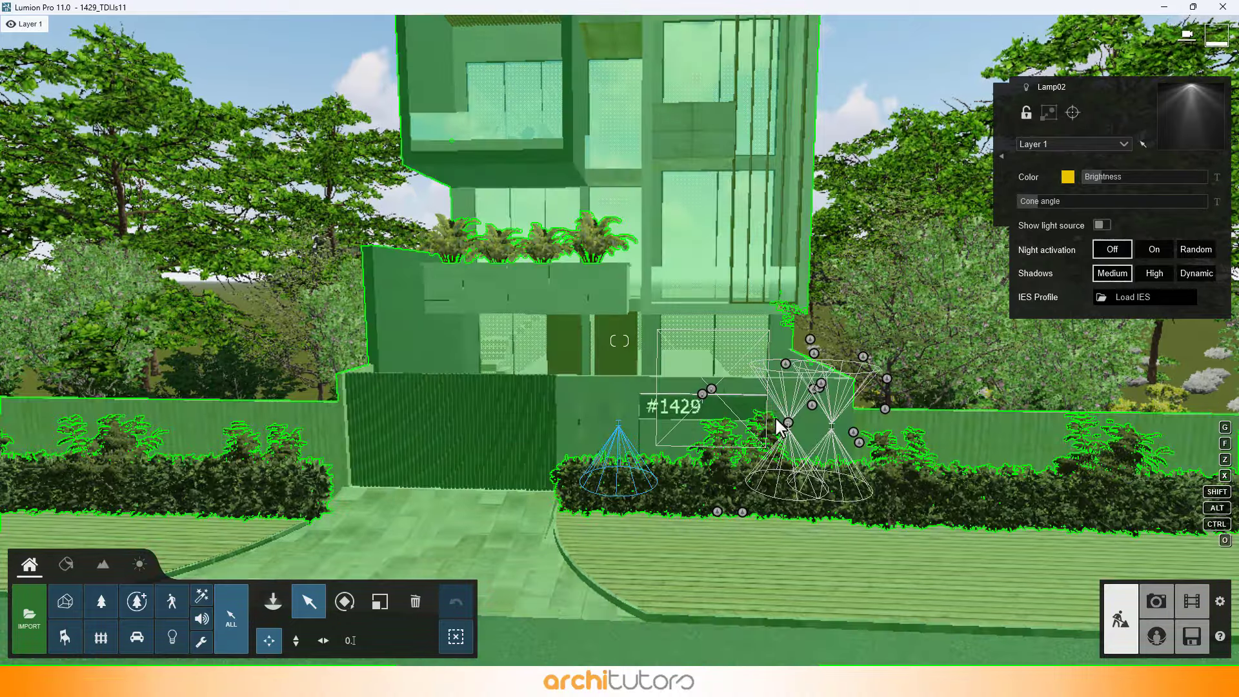
pyautogui.click(788, 422)
pyautogui.click(831, 426)
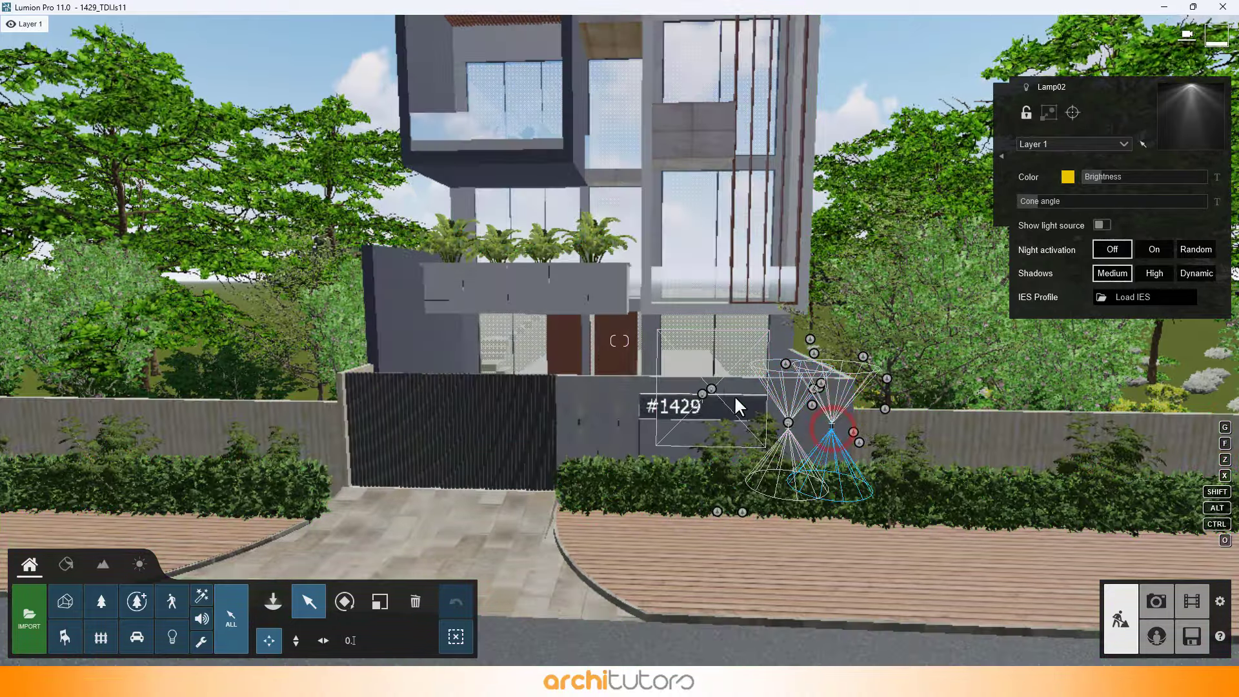
# Open the material of the roof canopy's slatted underside and examine the canopy and facade from several angles.
pyautogui.moveTo(736, 397); pyautogui.dragTo(683, 220, button='right')
pyautogui.press('d')
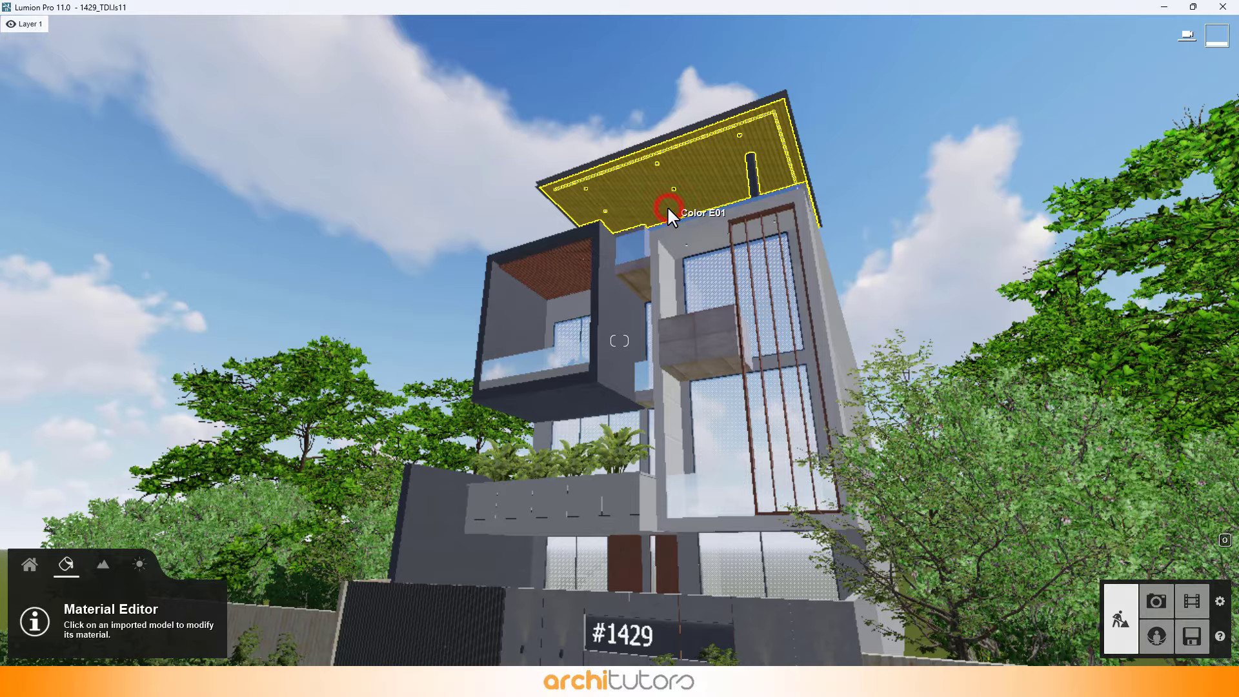
pyautogui.click(668, 207)
pyautogui.press('q')
pyautogui.moveTo(669, 207); pyautogui.dragTo(671, 277, button='right')
pyautogui.press('w')
pyautogui.press('s')
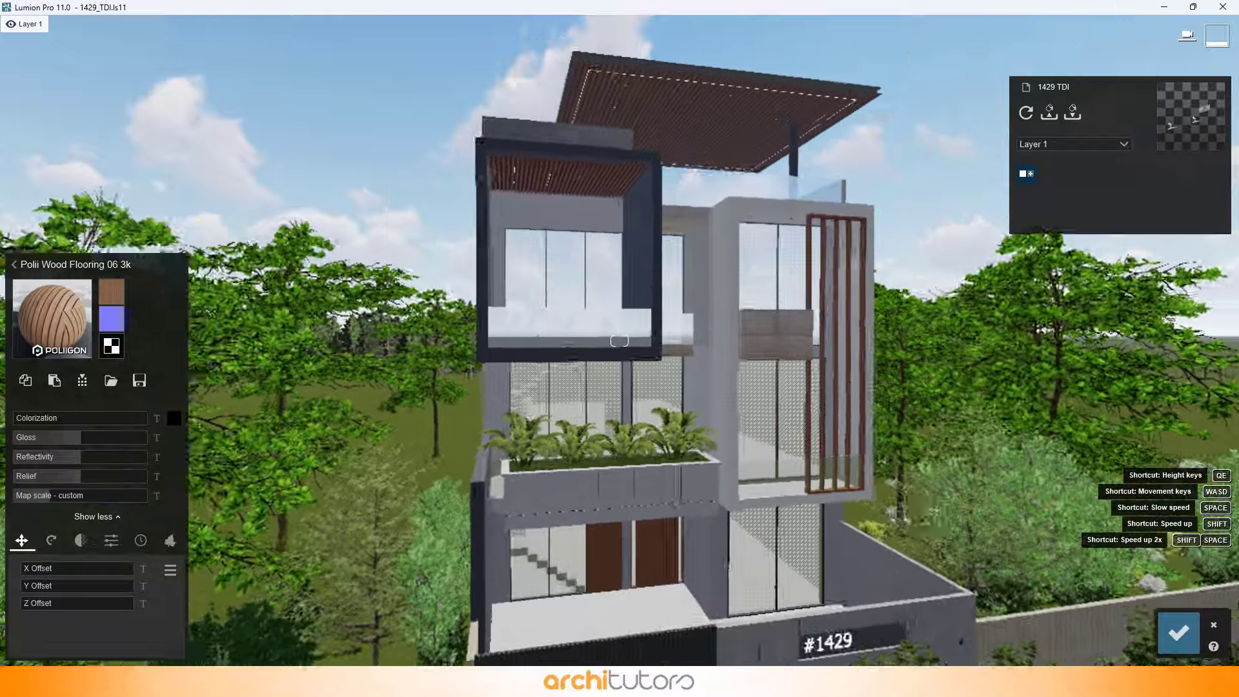
pyautogui.press('w')
pyautogui.press('d')
pyautogui.moveTo(625, 342); pyautogui.dragTo(613, 340, button='right')
pyautogui.press('w')
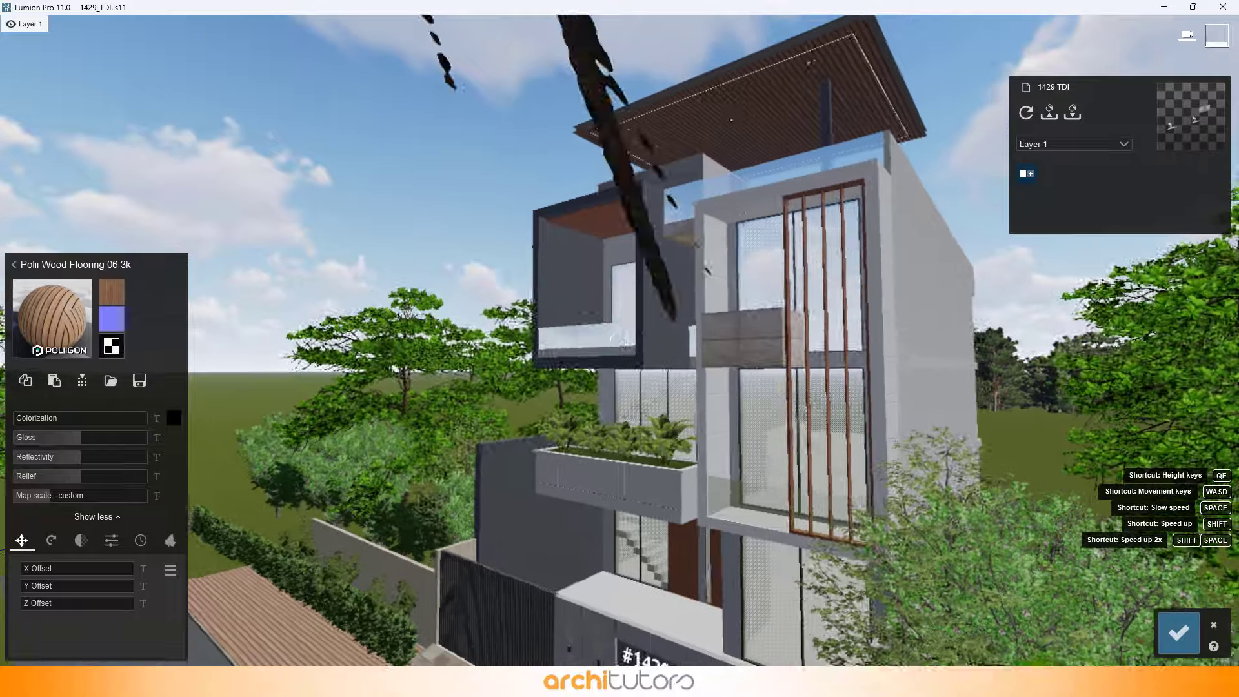
pyautogui.press('s')
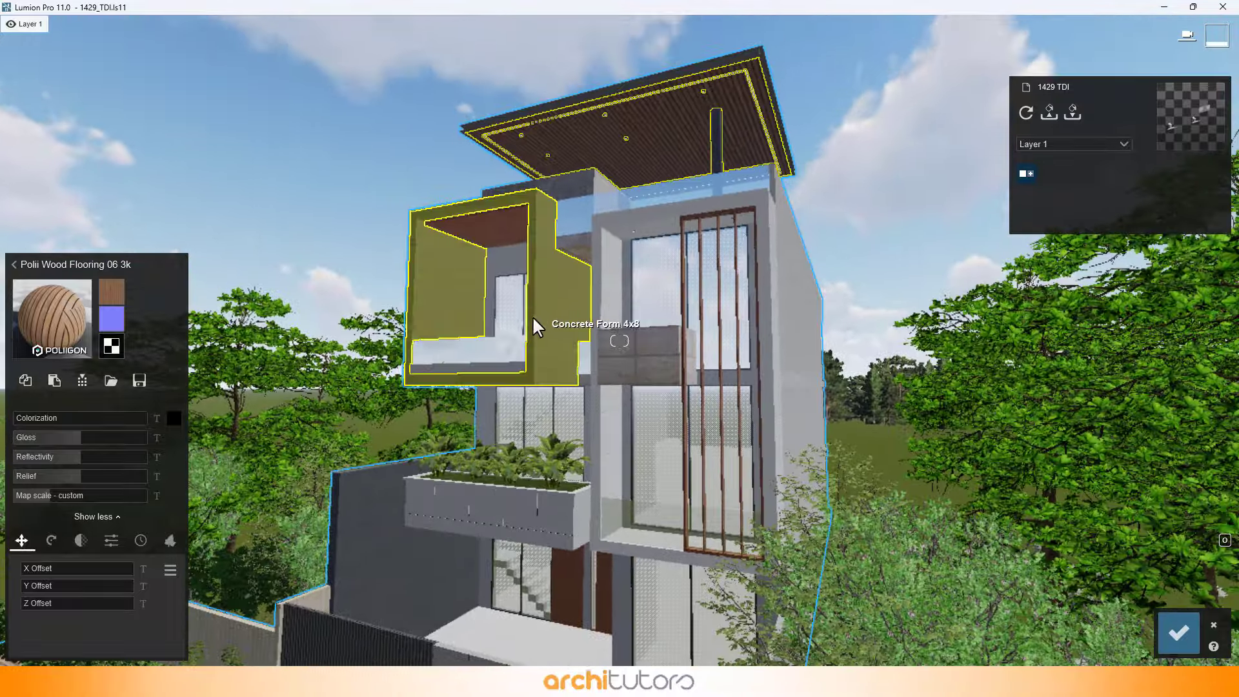
# Examine the materials of the projecting balcony box and the planter wall, and view the facade from the front.
pyautogui.click(451, 282)
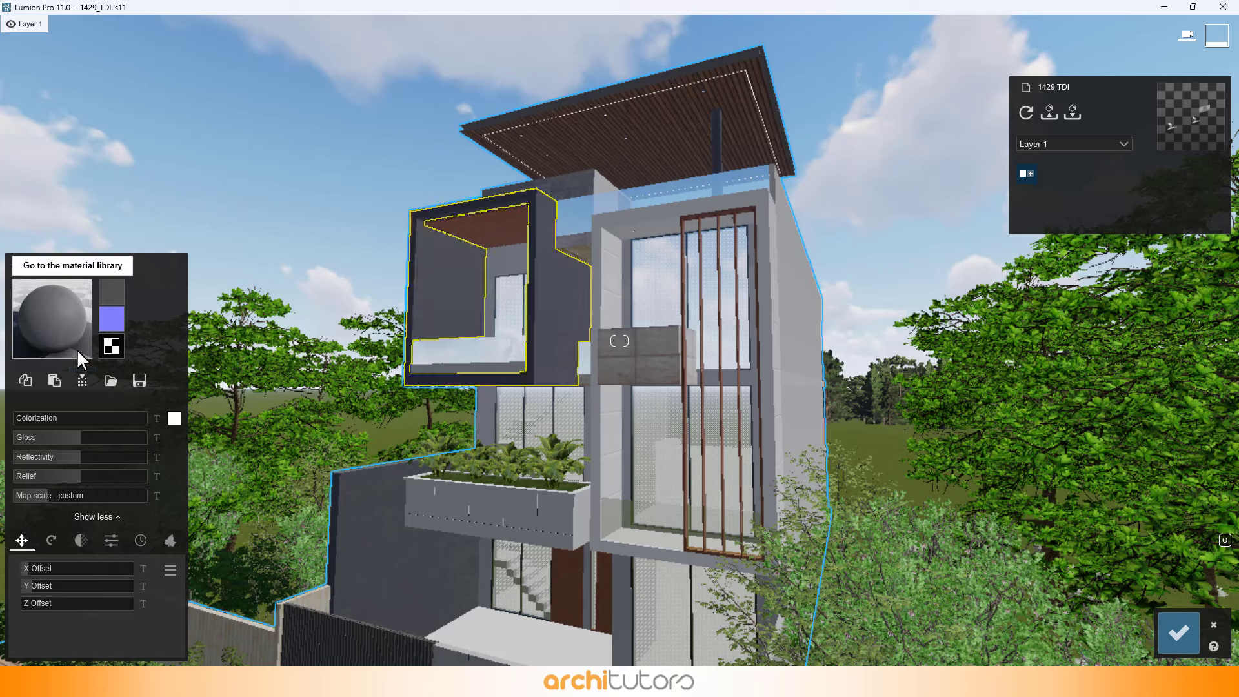
pyautogui.click(455, 485)
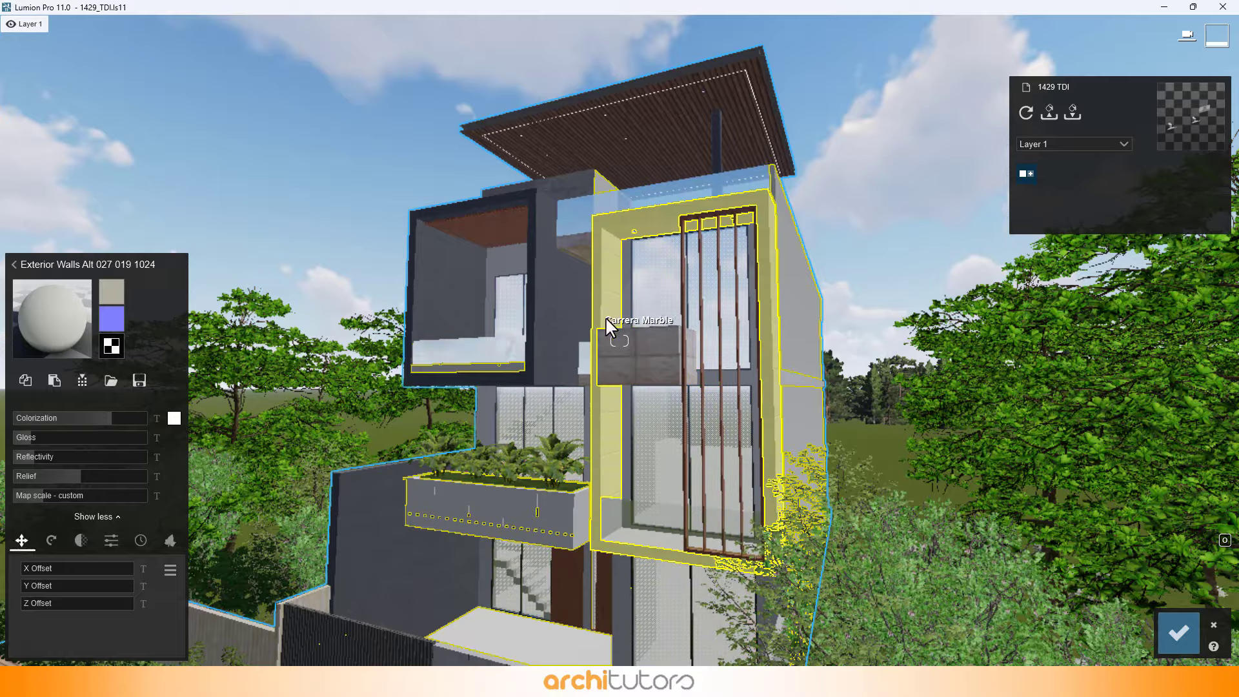
pyautogui.press('a')
pyautogui.moveTo(622, 395); pyautogui.dragTo(751, 411, button='right')
pyautogui.moveTo(648, 462); pyautogui.dragTo(674, 467, button='right')
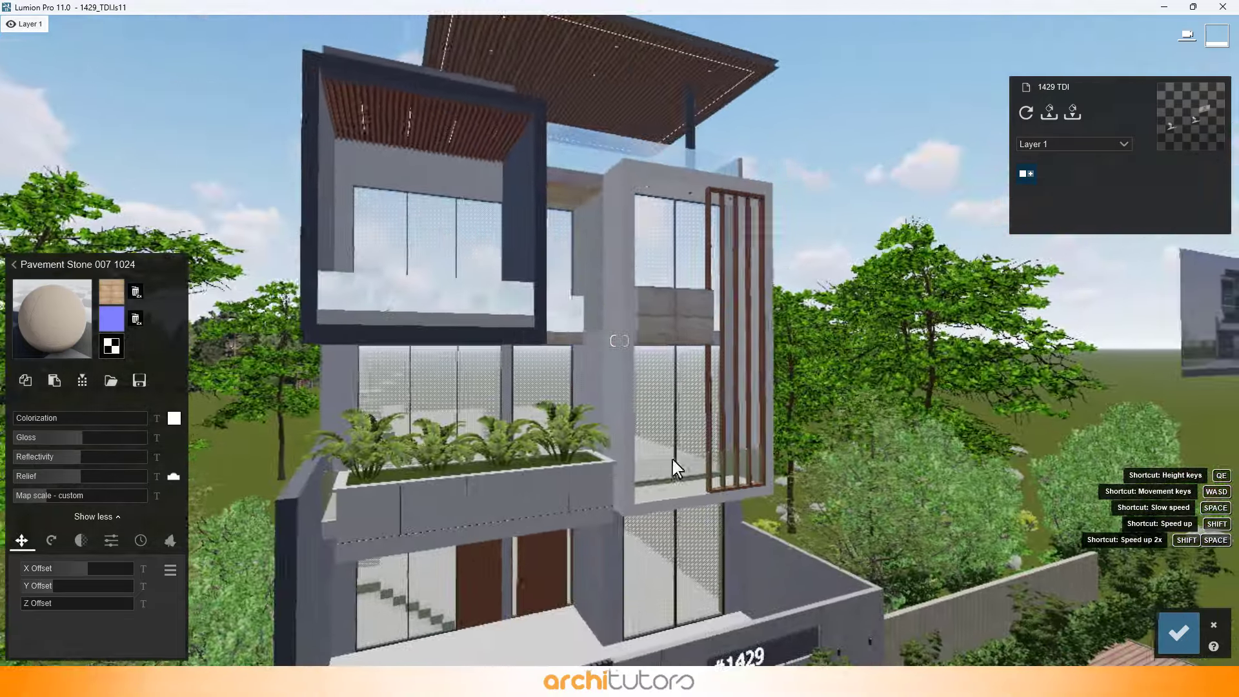
# Examine the window glass and painted metal materials, and look closely at the first-floor planter.
pyautogui.click(665, 425)
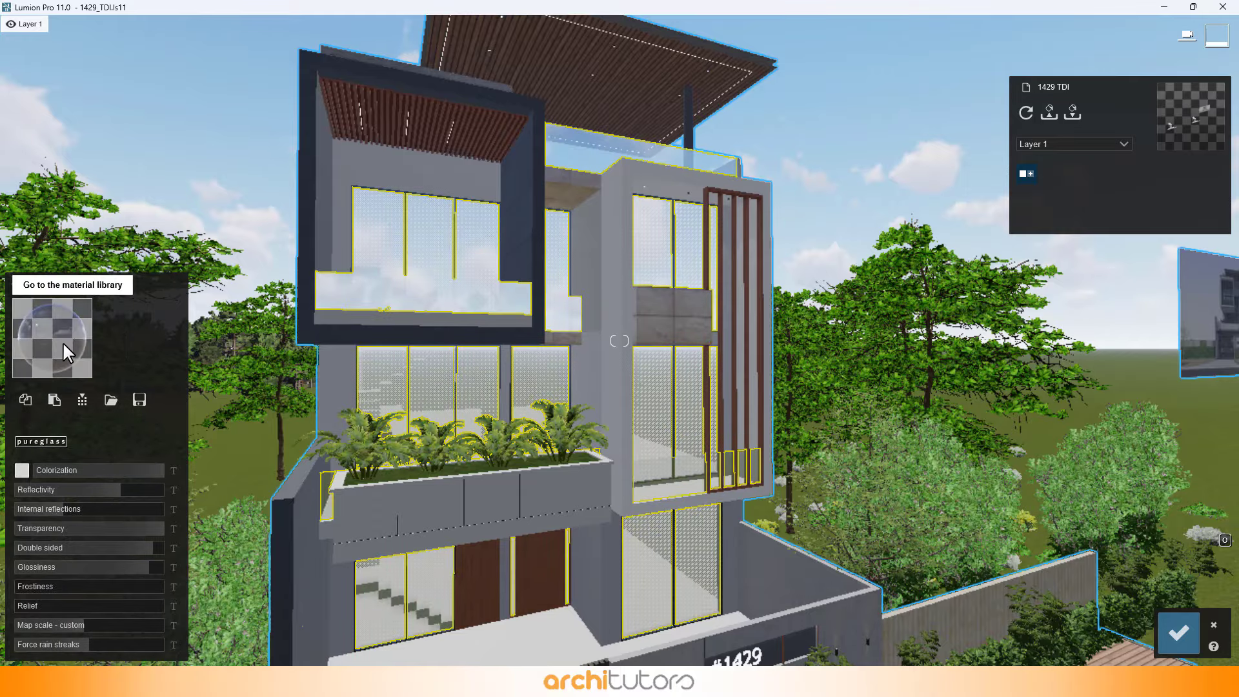
pyautogui.press('e')
pyautogui.moveTo(478, 403)
pyautogui.mouseDown(button='right')
pyautogui.moveTo(471, 442)
pyautogui.moveTo(468, 423)
pyautogui.moveTo(420, 387)
pyautogui.moveTo(456, 396)
pyautogui.moveTo(462, 369)
pyautogui.moveTo(494, 344)
pyautogui.moveTo(503, 391)
pyautogui.mouseUp(button='right')
pyautogui.press('d')
pyautogui.click(463, 371)
pyautogui.press('q')
pyautogui.press('w')
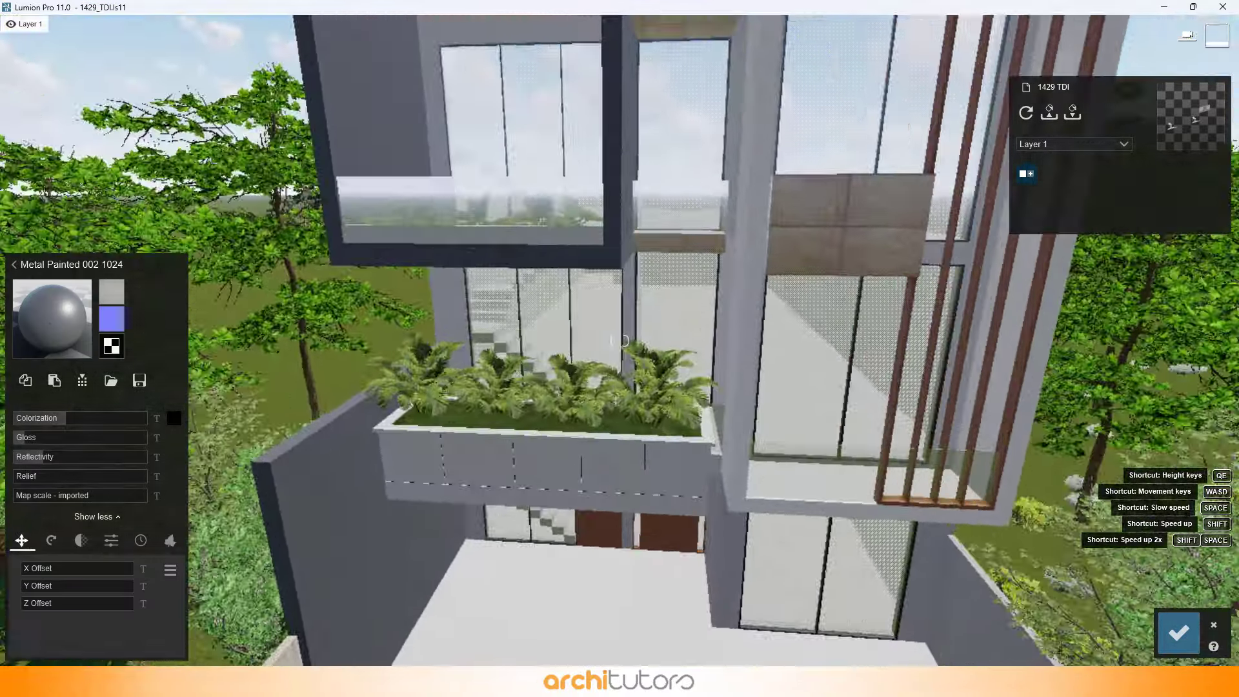
pyautogui.press('d')
pyautogui.moveTo(492, 346); pyautogui.dragTo(471, 354, button='right')
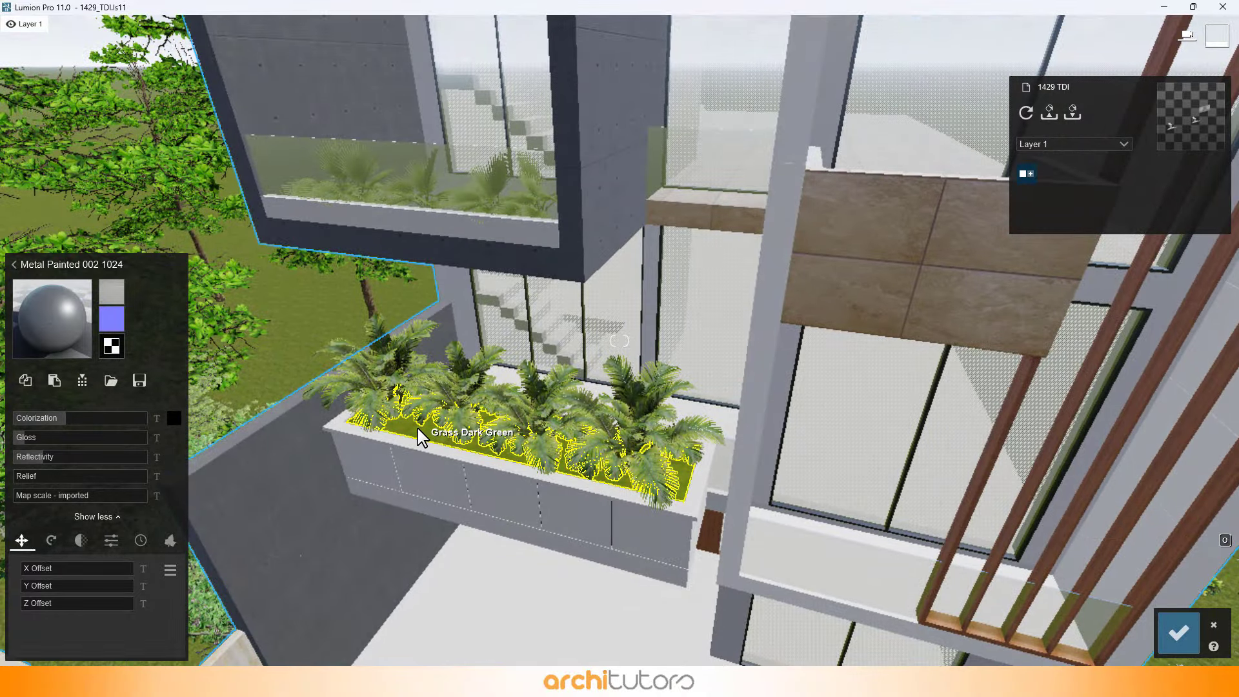
# Return to a street view of the whole house front and leave material editing without saving.
pyautogui.press('s')
pyautogui.moveTo(615, 423); pyautogui.dragTo(635, 391, button='right')
pyautogui.press('a')
pyautogui.moveTo(619, 341); pyautogui.dragTo(641, 322, button='right')
pyautogui.press('e')
pyautogui.press('d')
pyautogui.press('s')
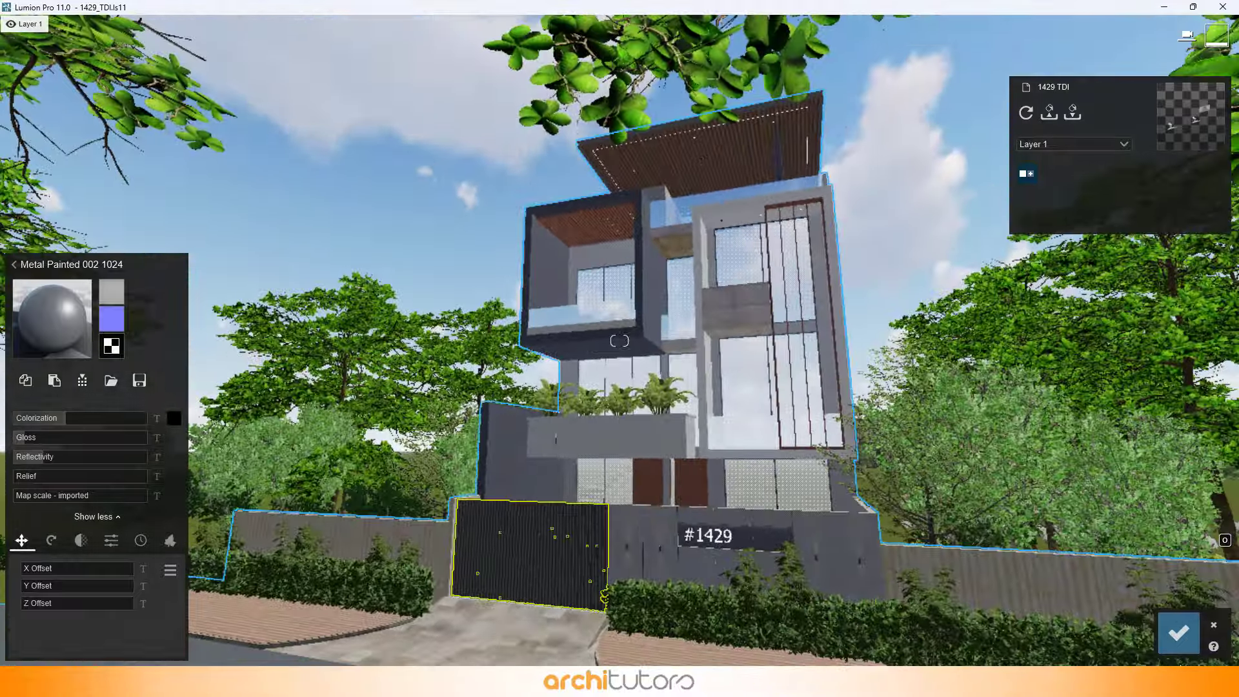
pyautogui.click(1214, 626)
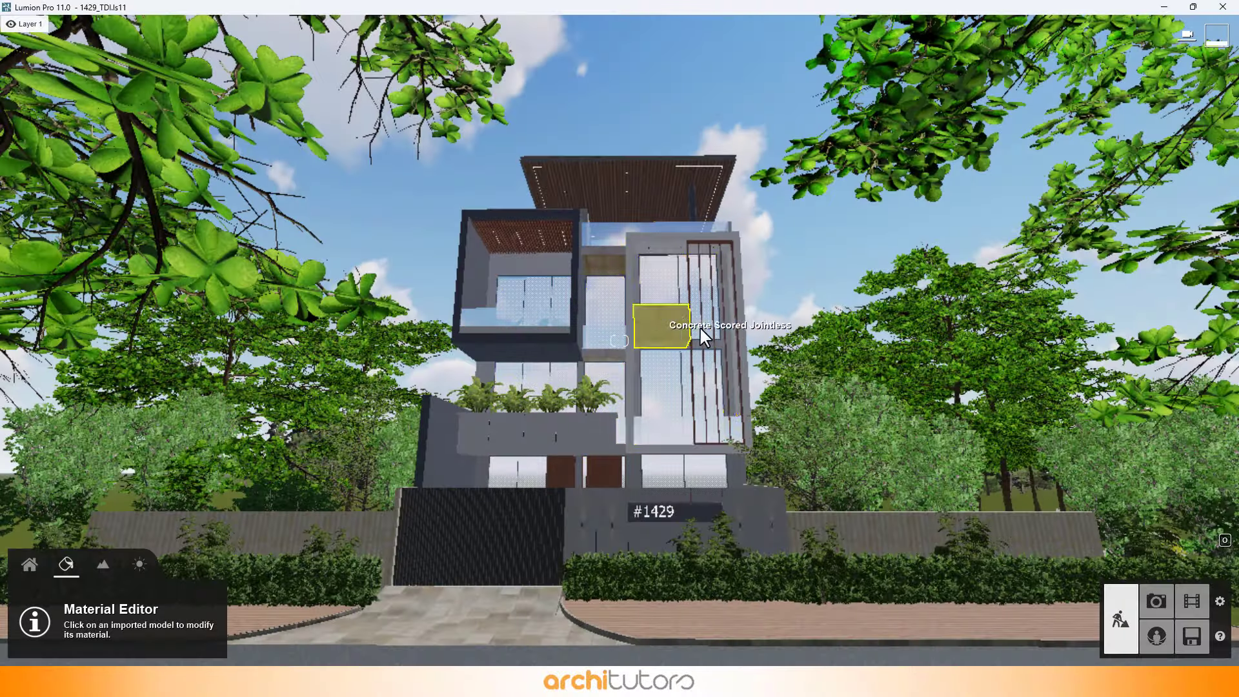
# Restore the saved camera of photo 11, update its preview and review both pages of its effects.
pyautogui.click(1156, 601)
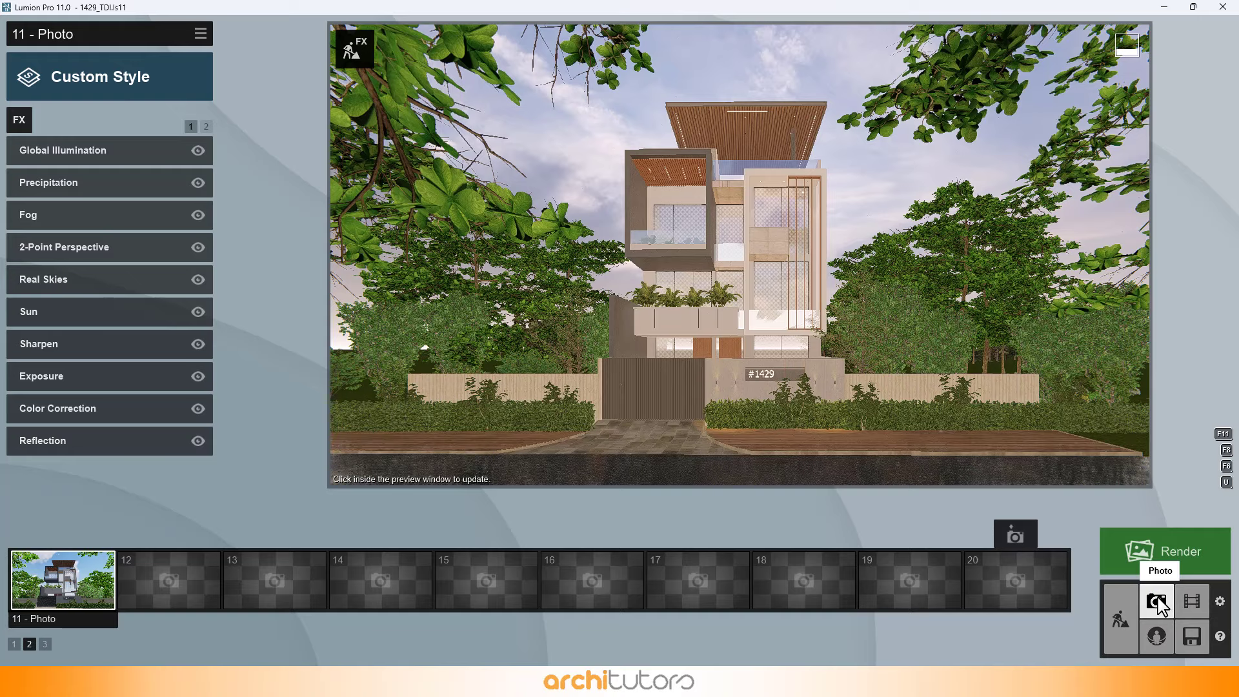
pyautogui.click(19, 554)
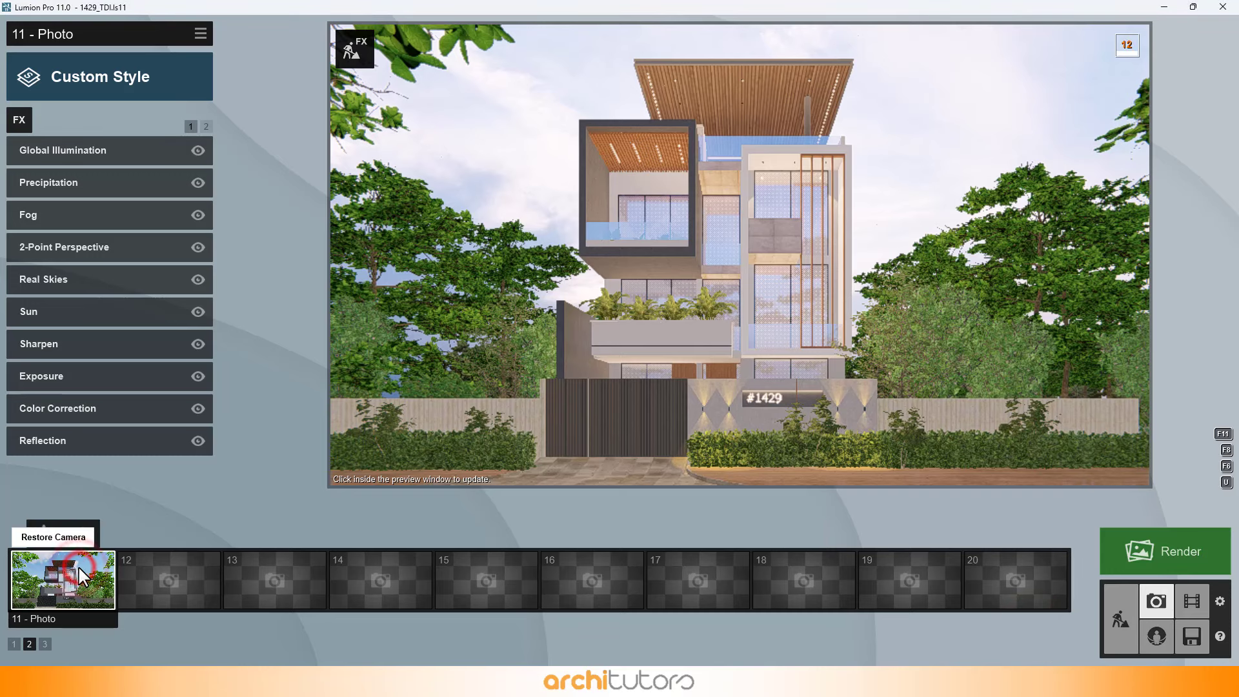
pyautogui.click(699, 316)
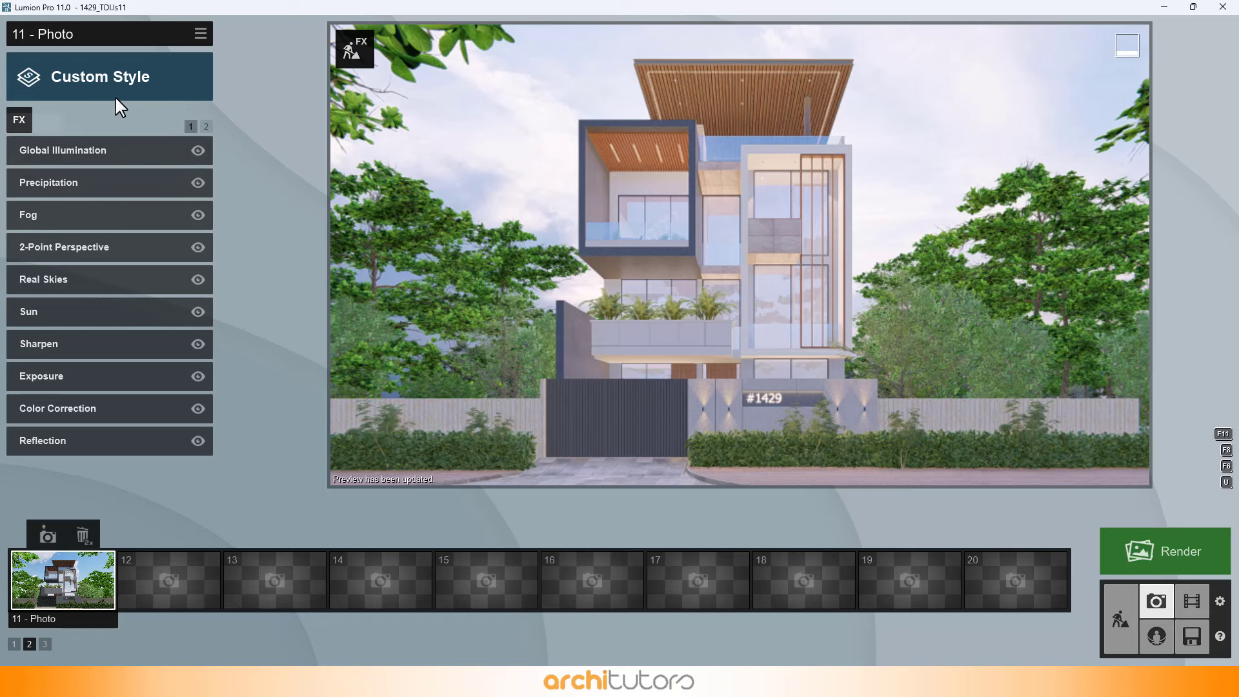
pyautogui.click(204, 125)
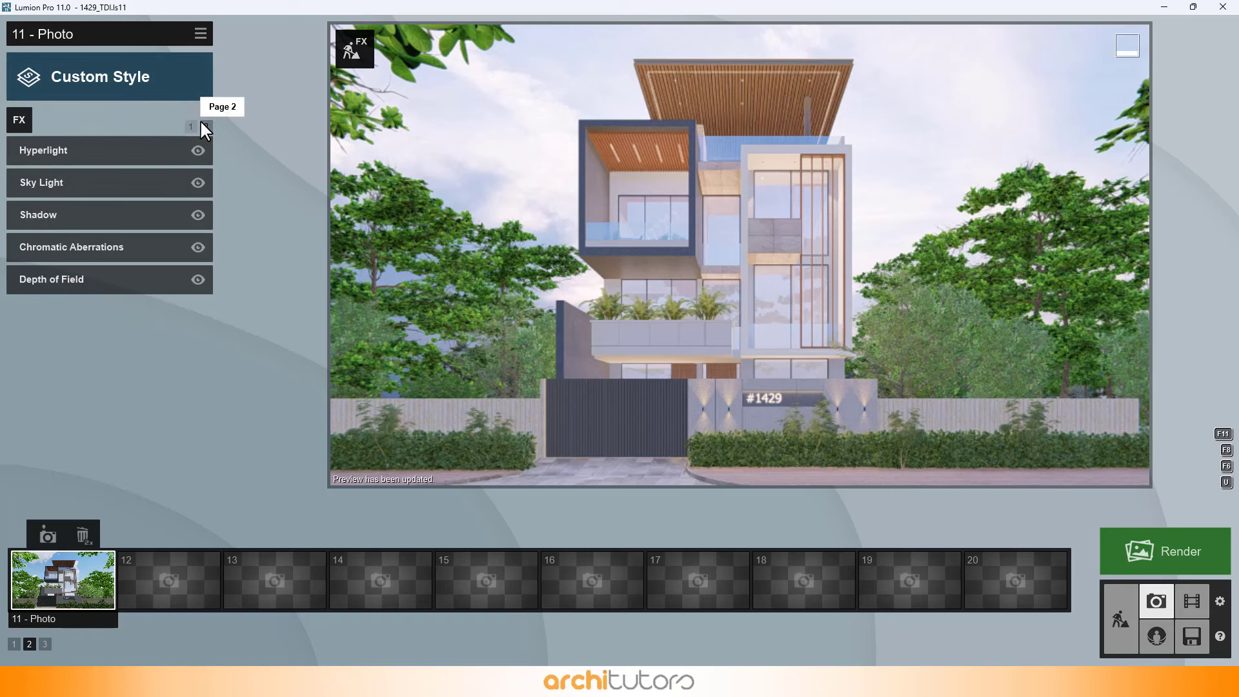
pyautogui.click(192, 126)
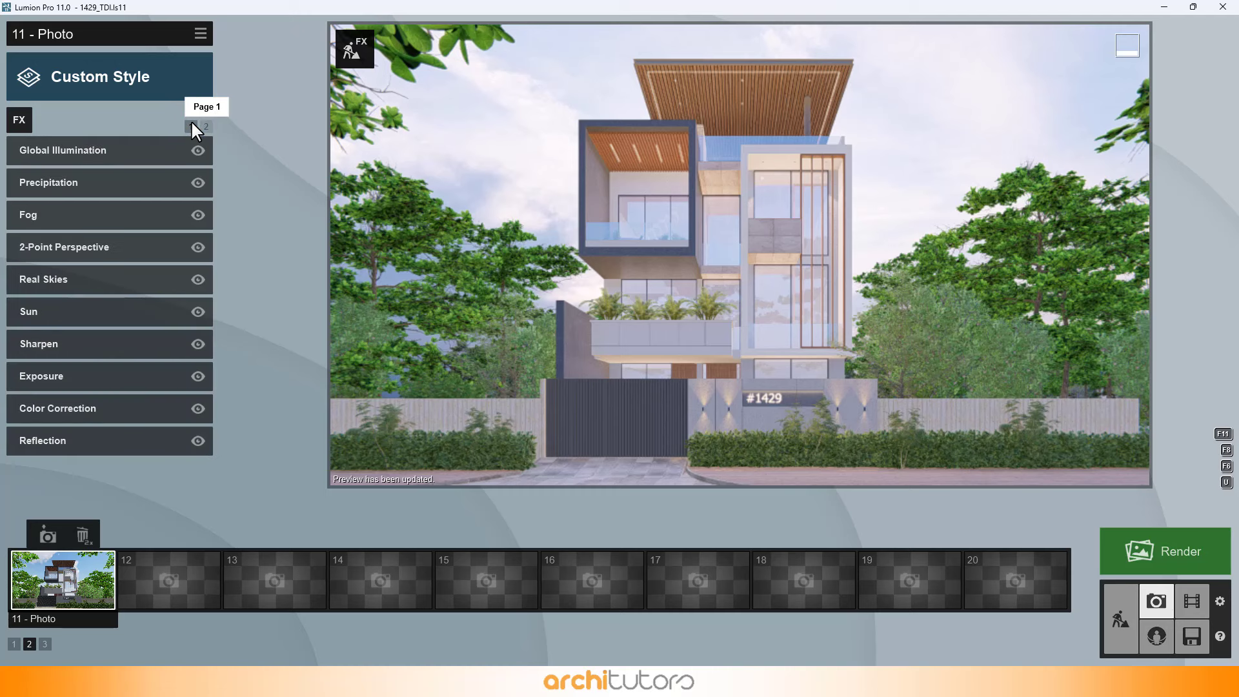
# In the Global Illumination effect, select the three spotlights above the tall upper-floor window as Spotlight GI lights.
pyautogui.click(99, 155)
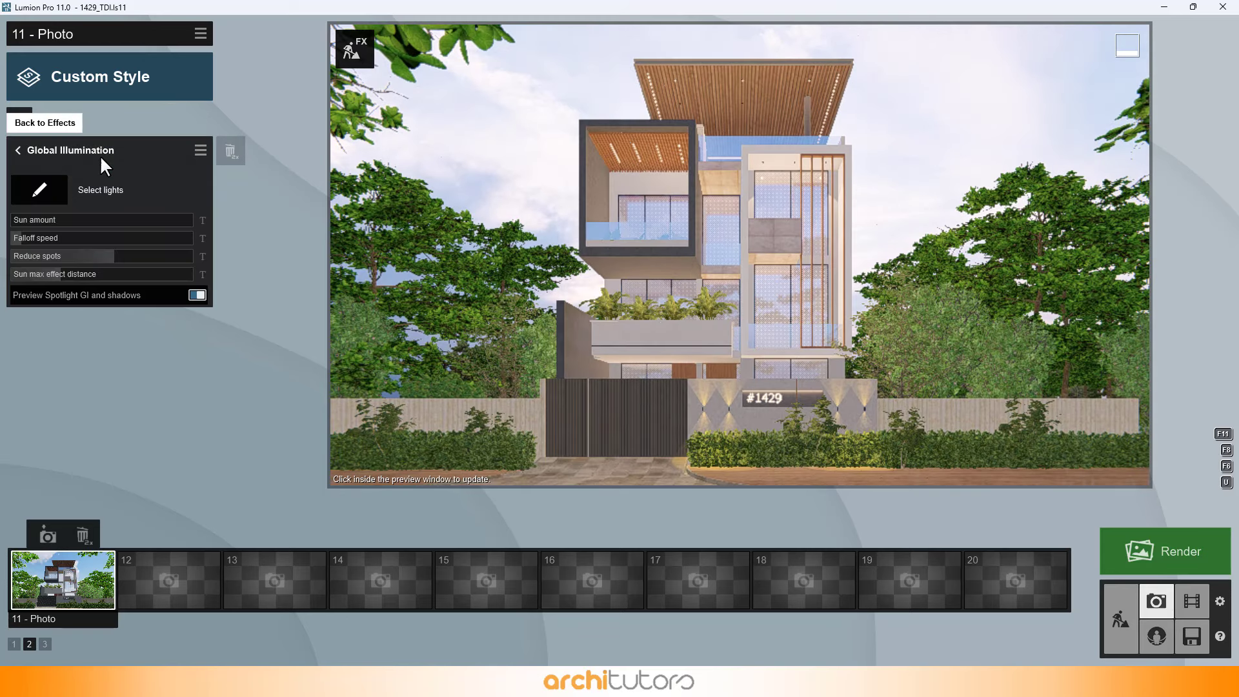
pyautogui.click(54, 189)
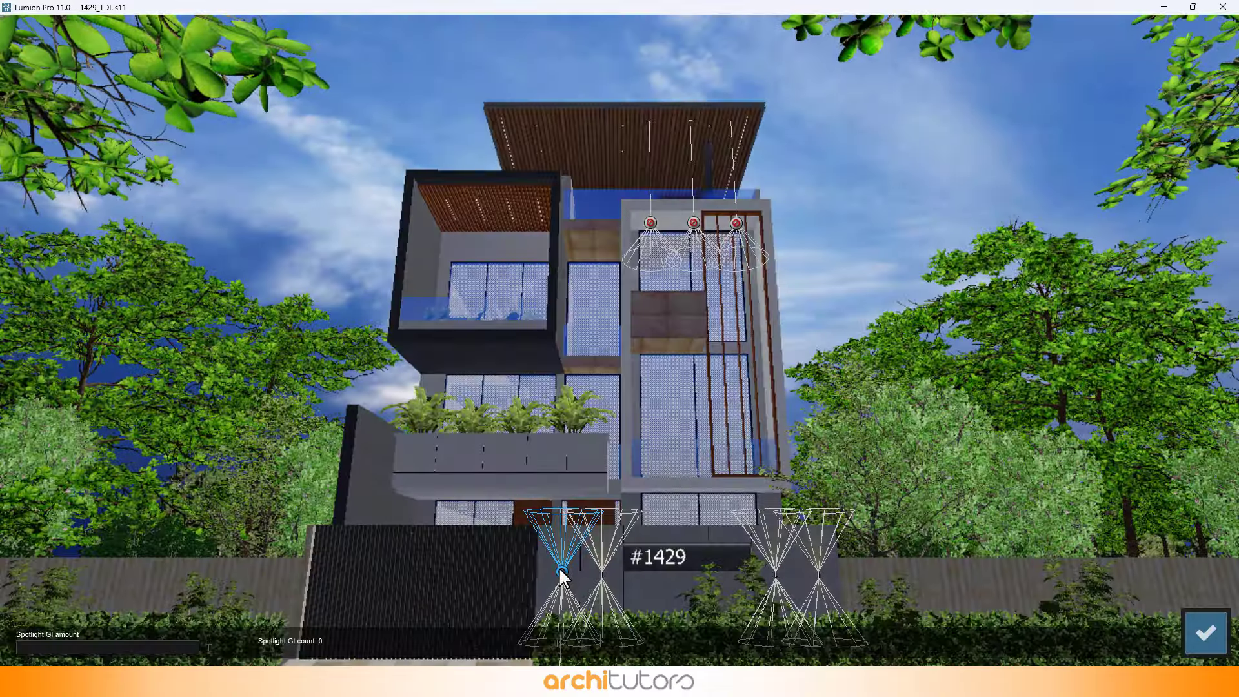
pyautogui.click(775, 570)
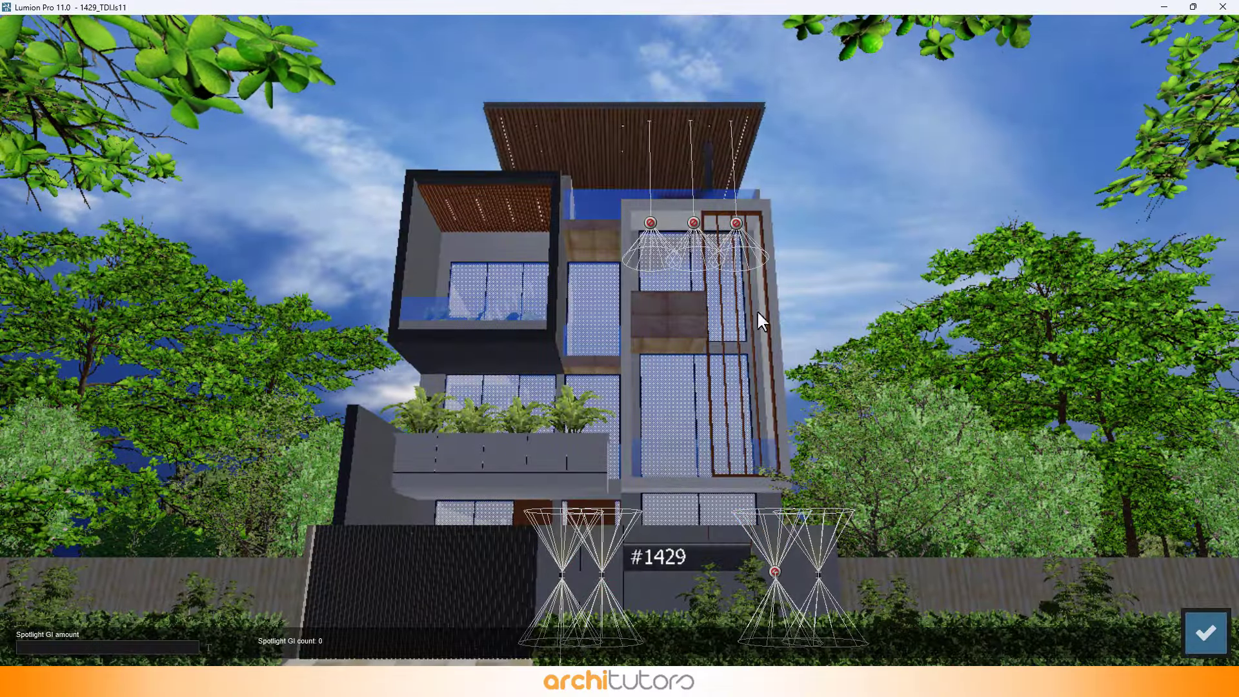
pyautogui.click(650, 223)
pyautogui.click(693, 223)
pyautogui.click(736, 223)
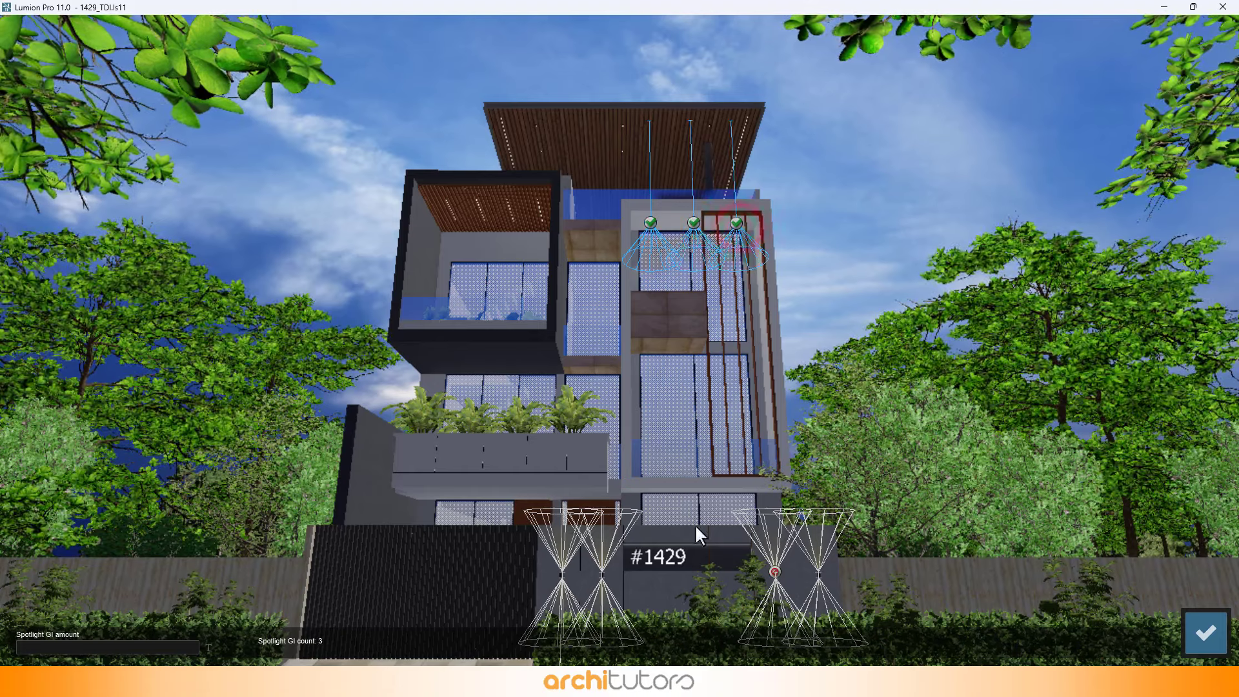
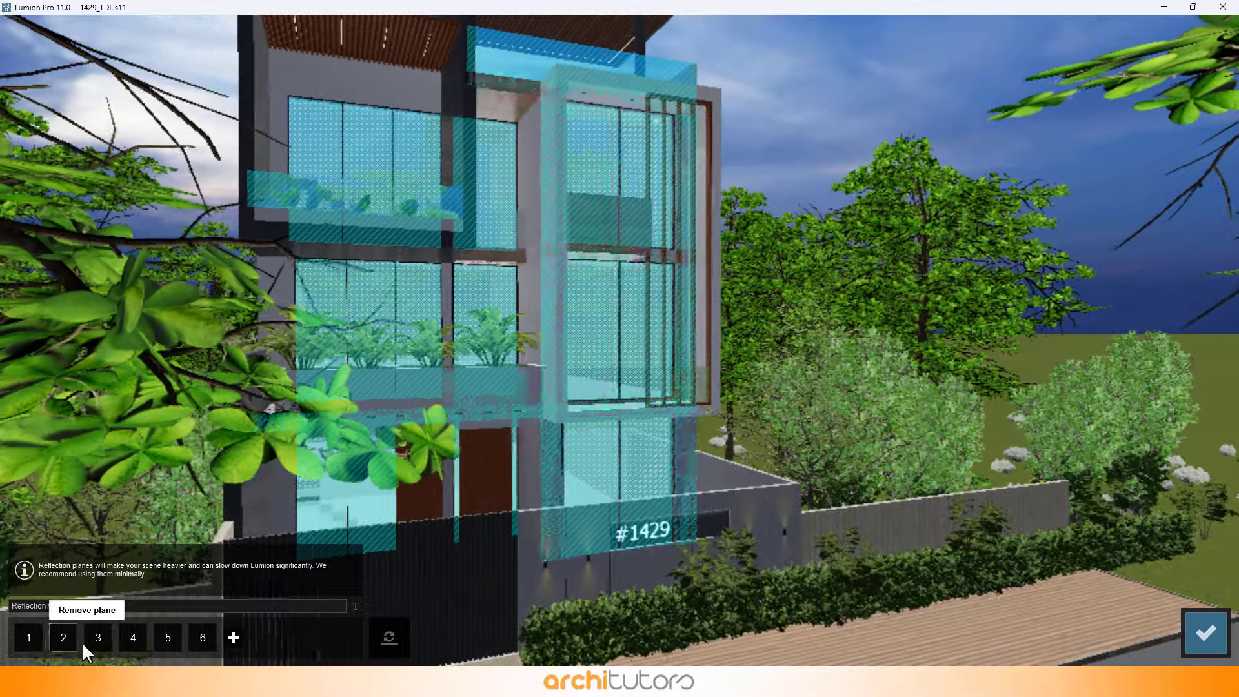
# Check which facade surfaces reflection planes 3, 5 and 6 cover.
pyautogui.click(98, 638)
pyautogui.click(169, 643)
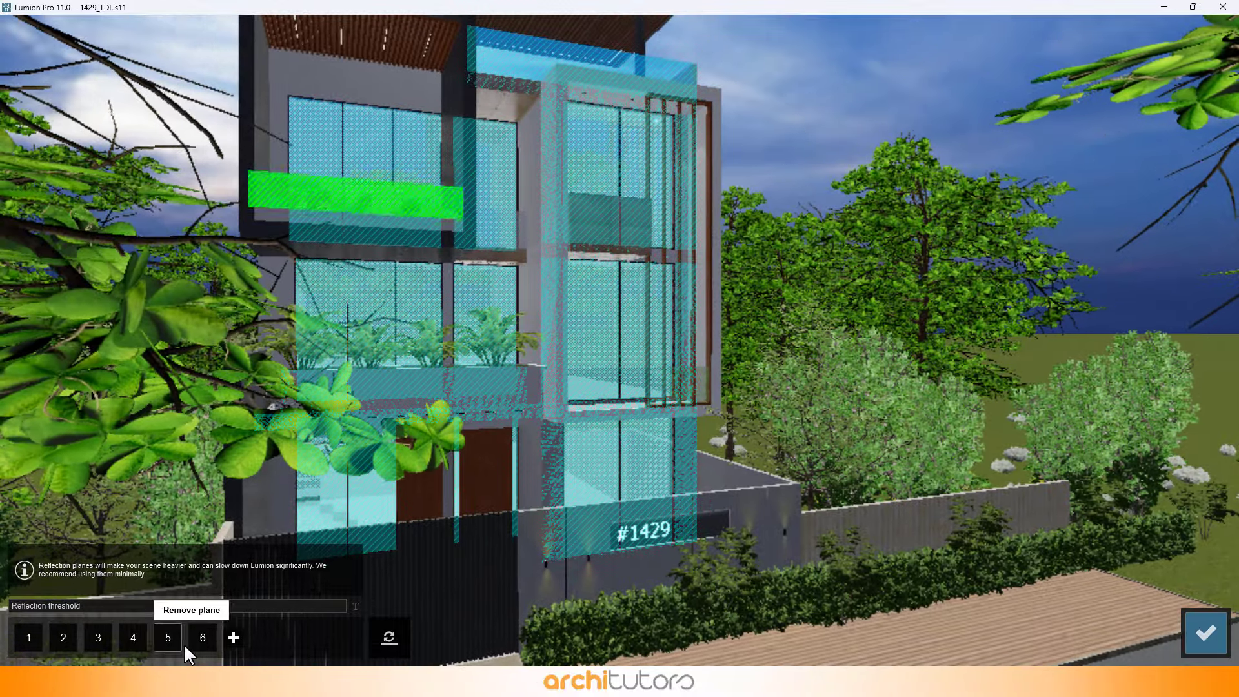
pyautogui.click(185, 643)
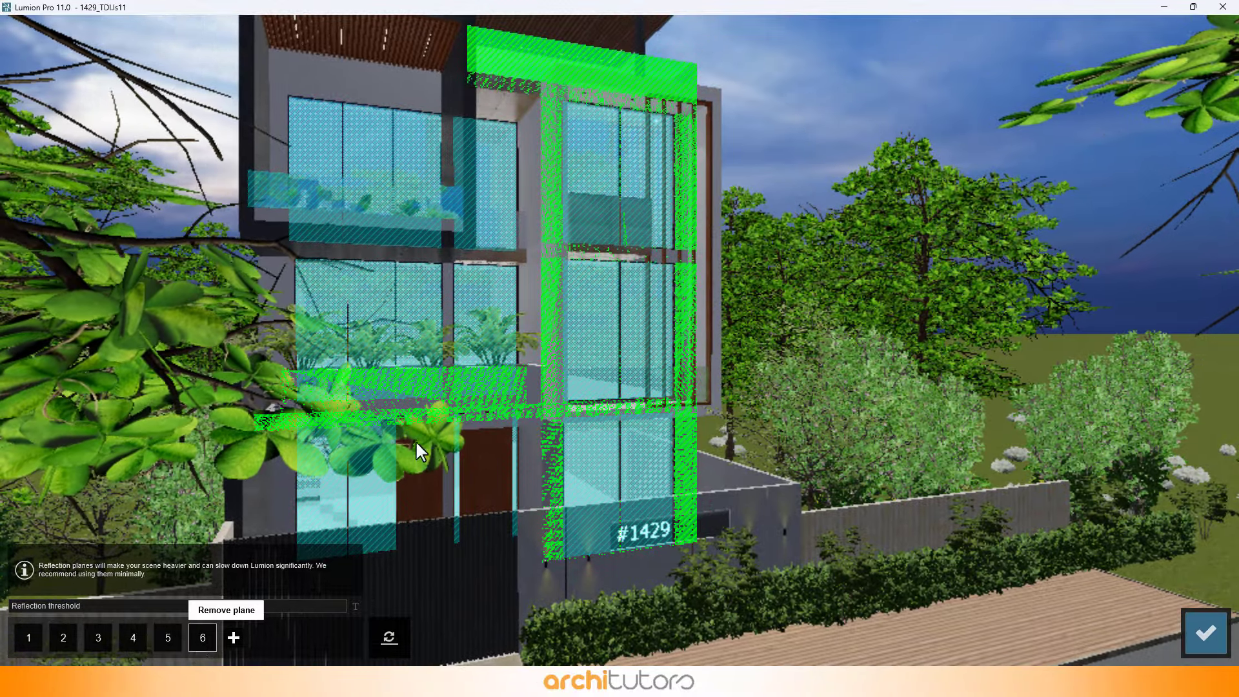
# Add two reflection planes, one on the paved sidewalk and one on the road in front of the house.
pyautogui.press('d')
pyautogui.moveTo(416, 440); pyautogui.dragTo(220, 429, button='right')
pyautogui.press('s')
pyautogui.press('d')
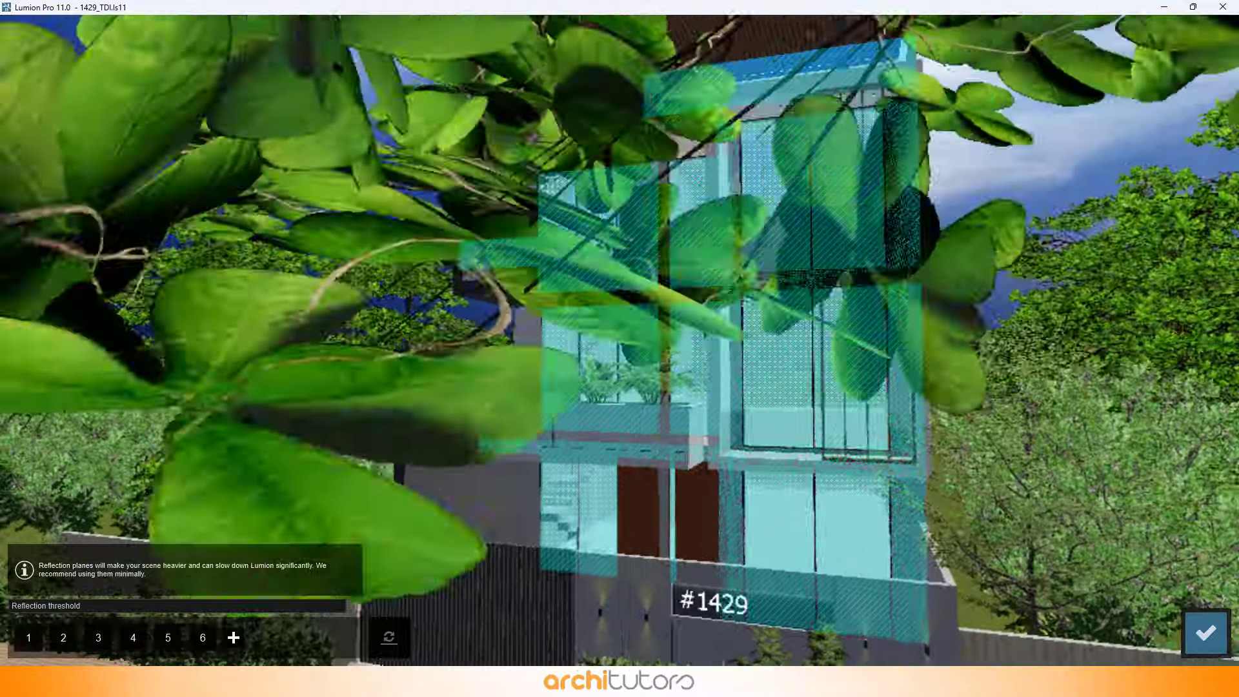
pyautogui.press('e')
pyautogui.press('s')
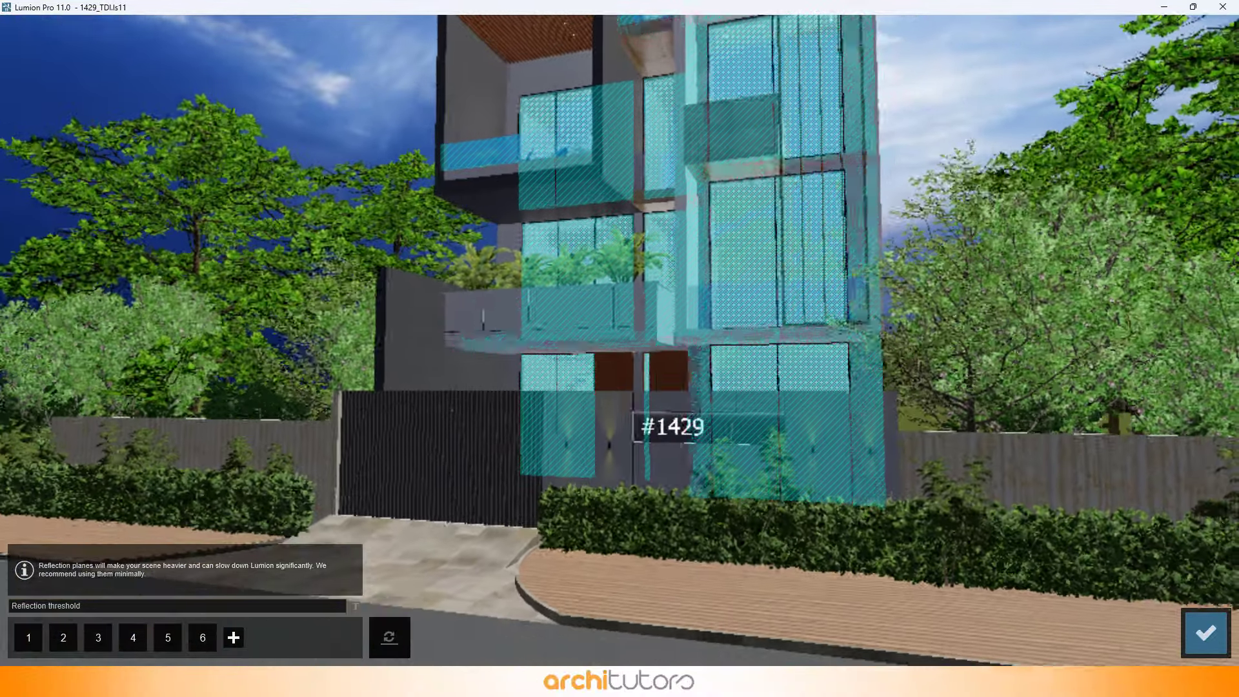
pyautogui.press('a')
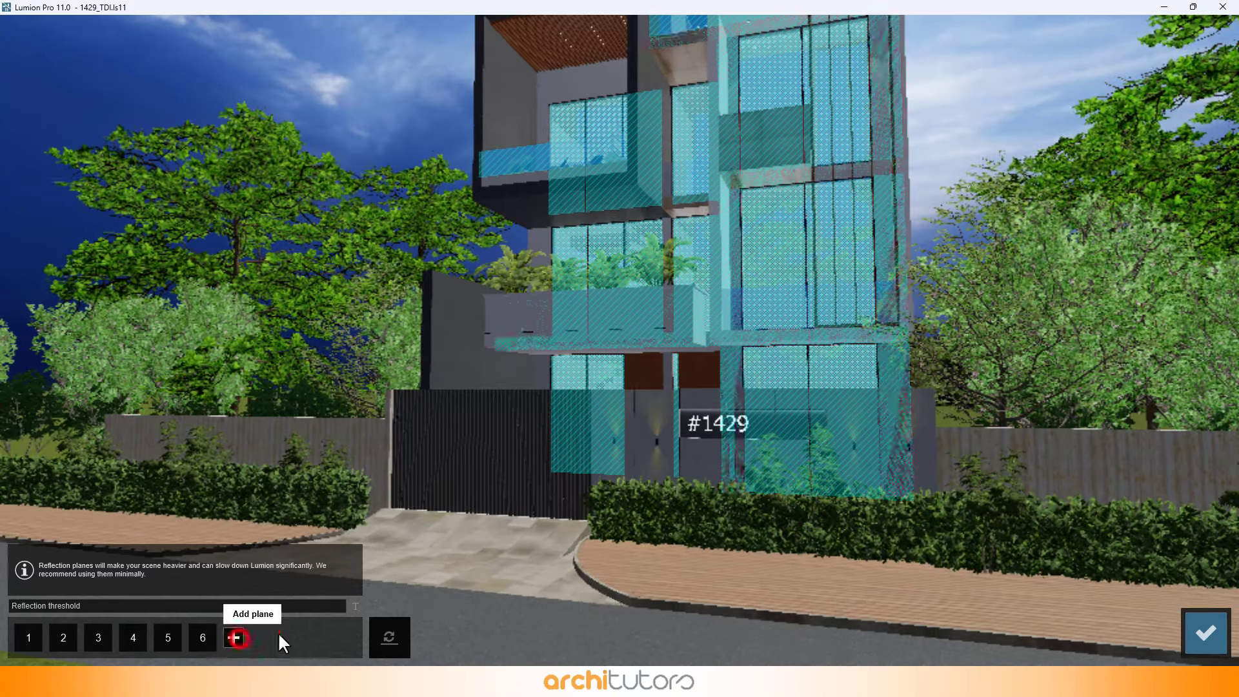
pyautogui.click(233, 638)
pyautogui.click(672, 570)
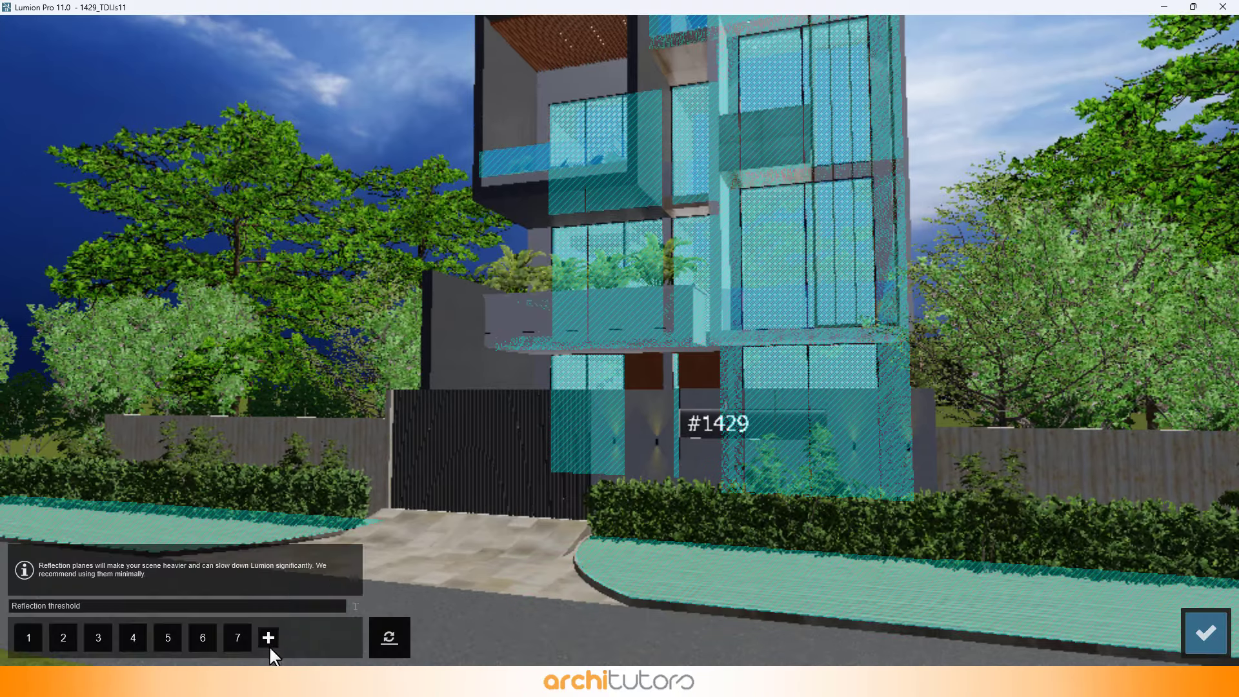
pyautogui.click(268, 638)
pyautogui.click(476, 614)
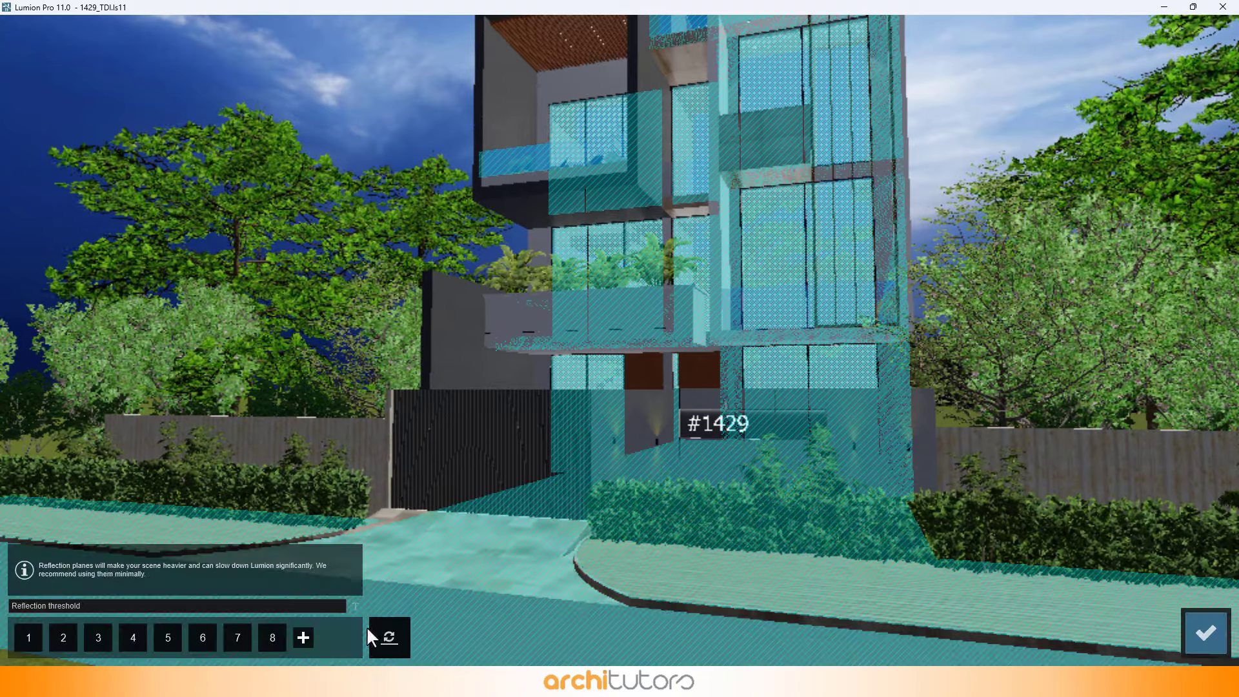
# Add another reflection plane on the road surface by the driveway, and restore the saved camera of photo 11.
pyautogui.click(298, 638)
pyautogui.moveTo(481, 600); pyautogui.dragTo(578, 514, button='right')
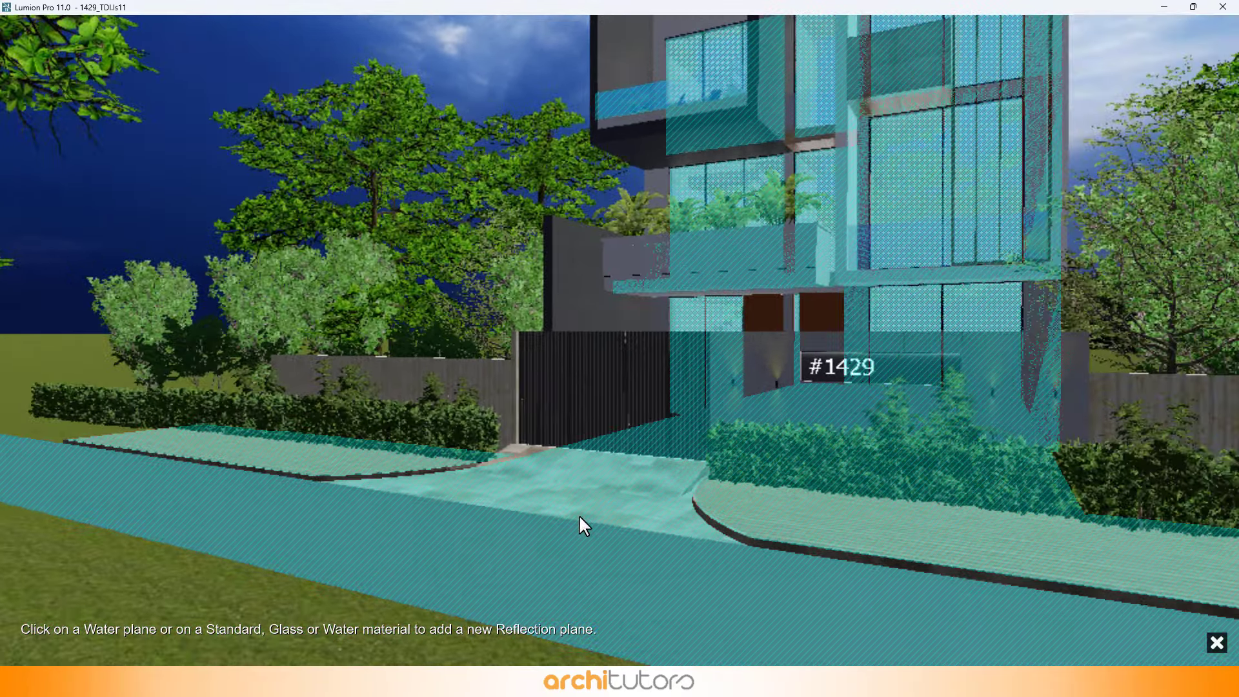
pyautogui.click(572, 569)
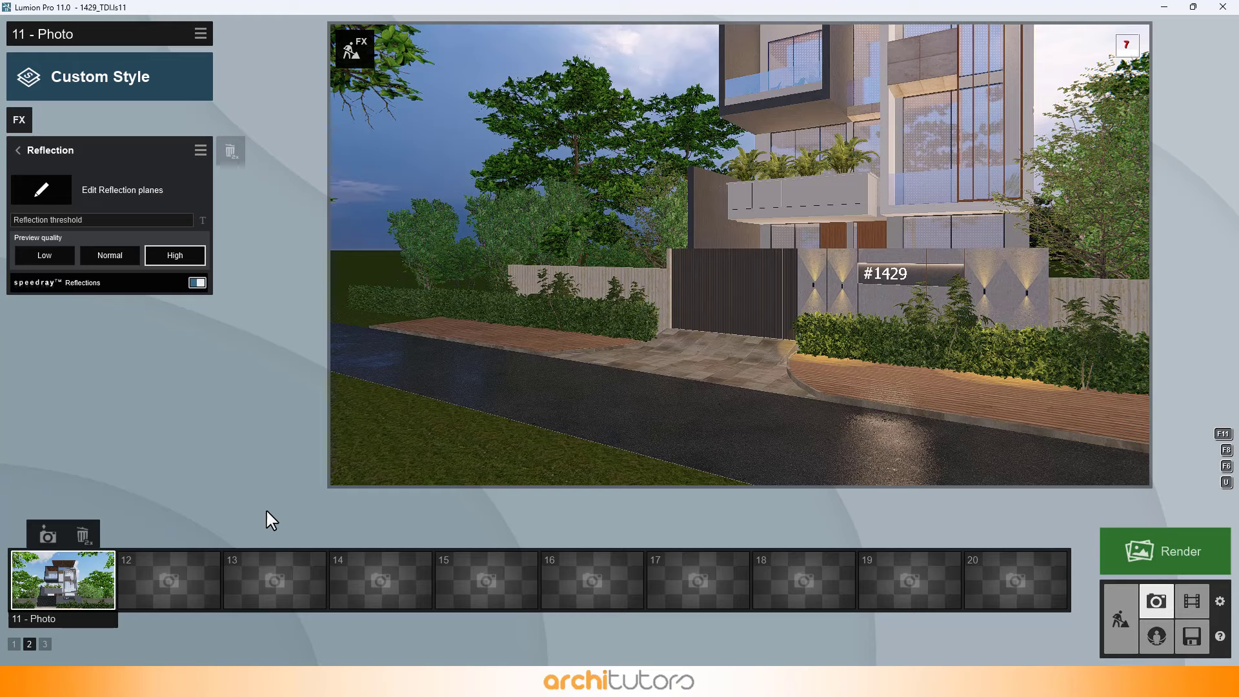
pyautogui.click(77, 577)
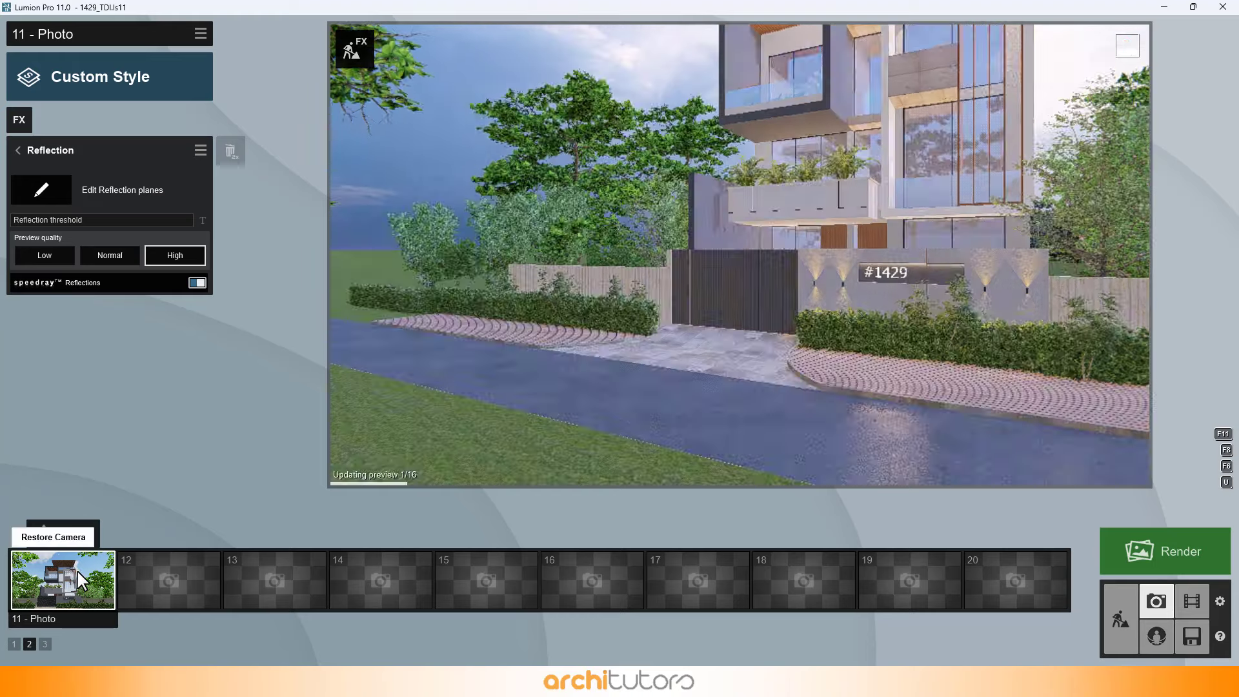
pyautogui.click(89, 575)
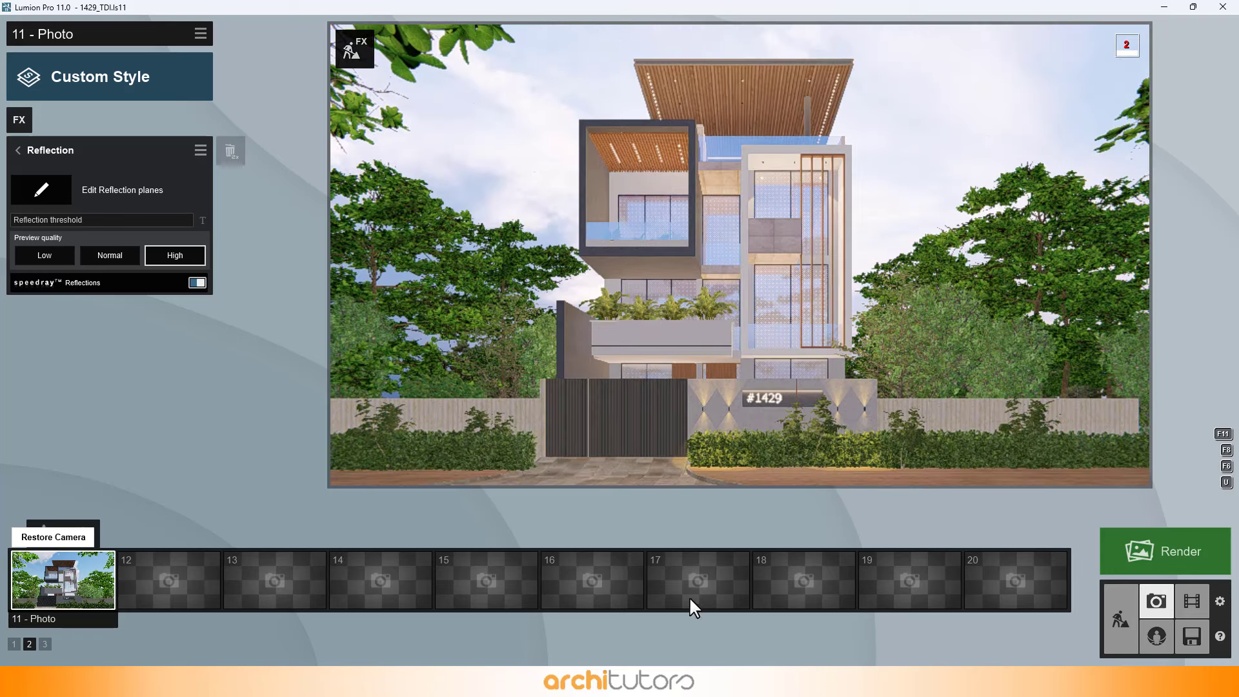
# Set the amount of the Hyperlight effect to 48.1%.
pyautogui.click(27, 152)
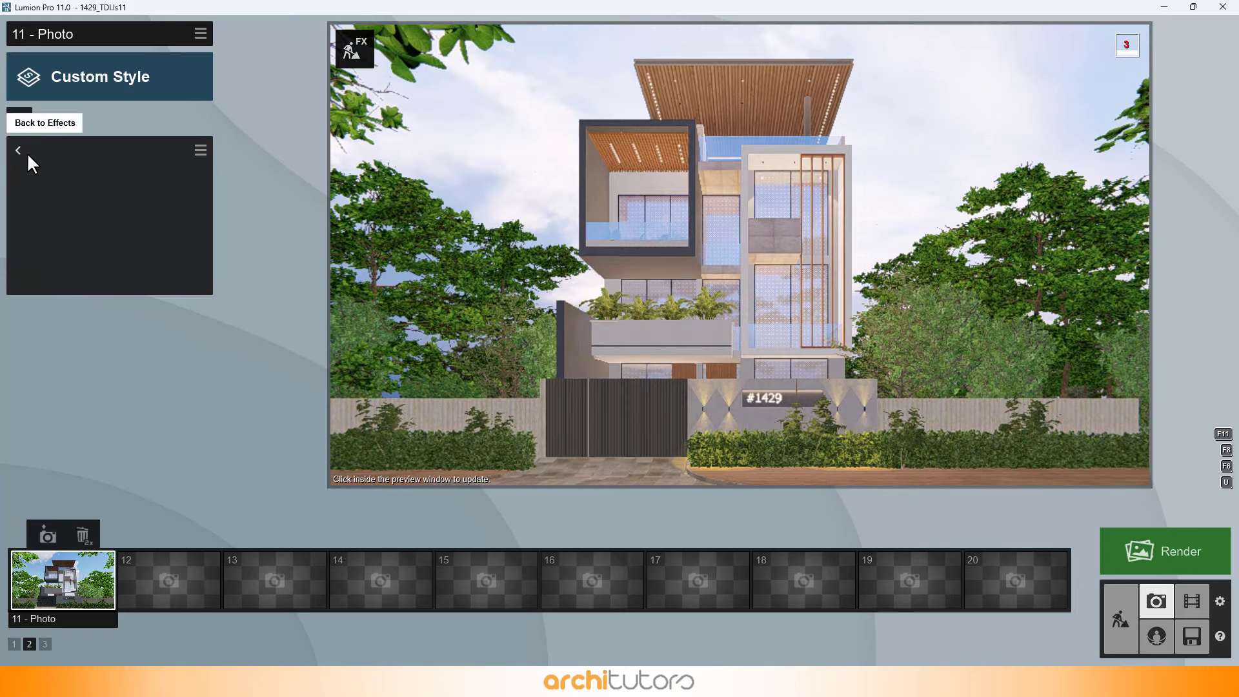
pyautogui.click(206, 126)
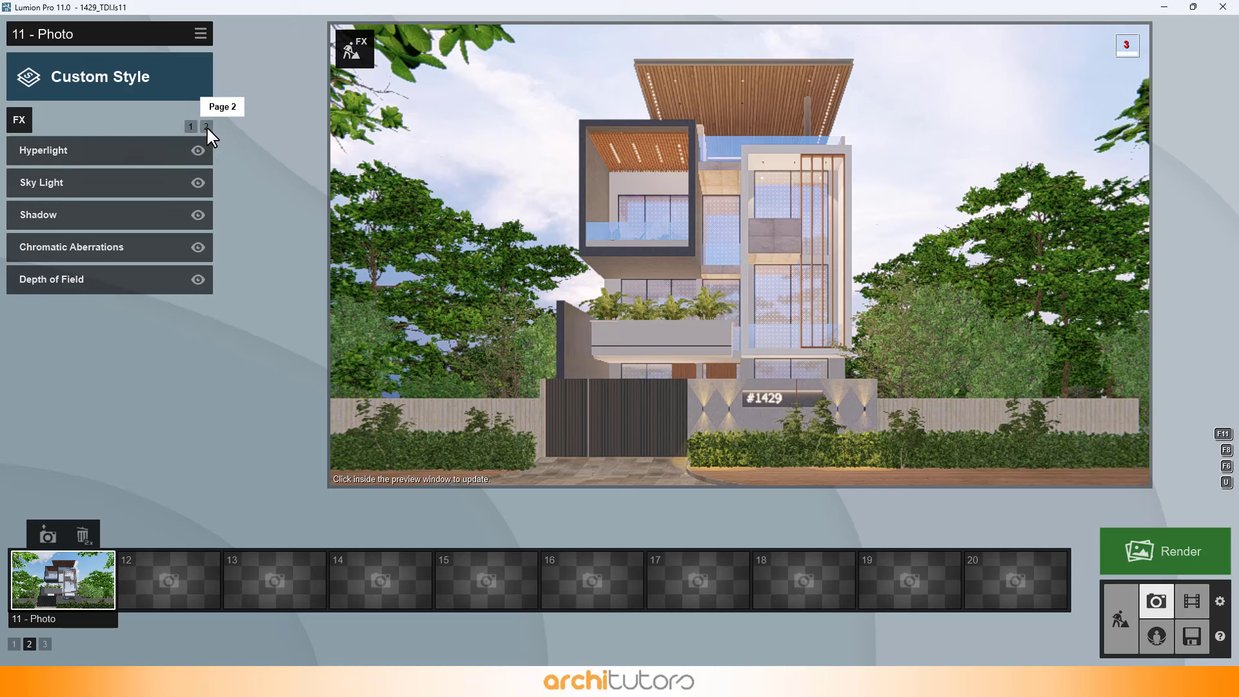
pyautogui.click(112, 149)
pyautogui.moveTo(113, 175)
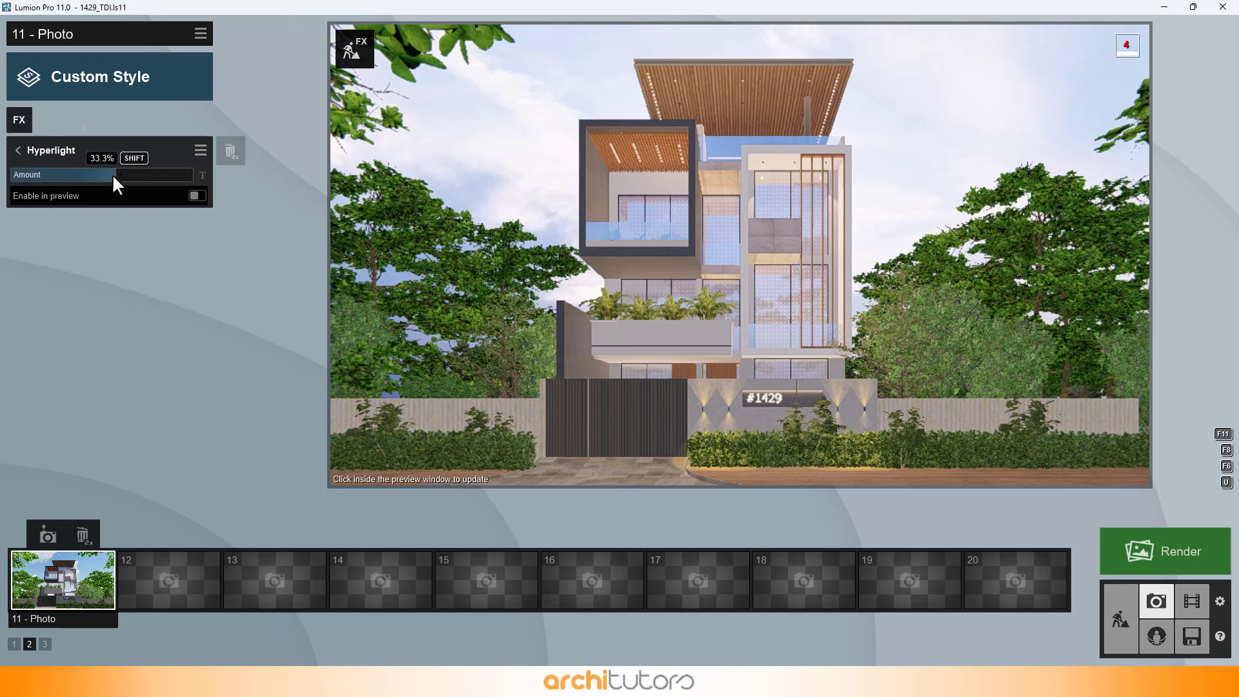
pyautogui.moveTo(121, 177); pyautogui.dragTo(138, 176)
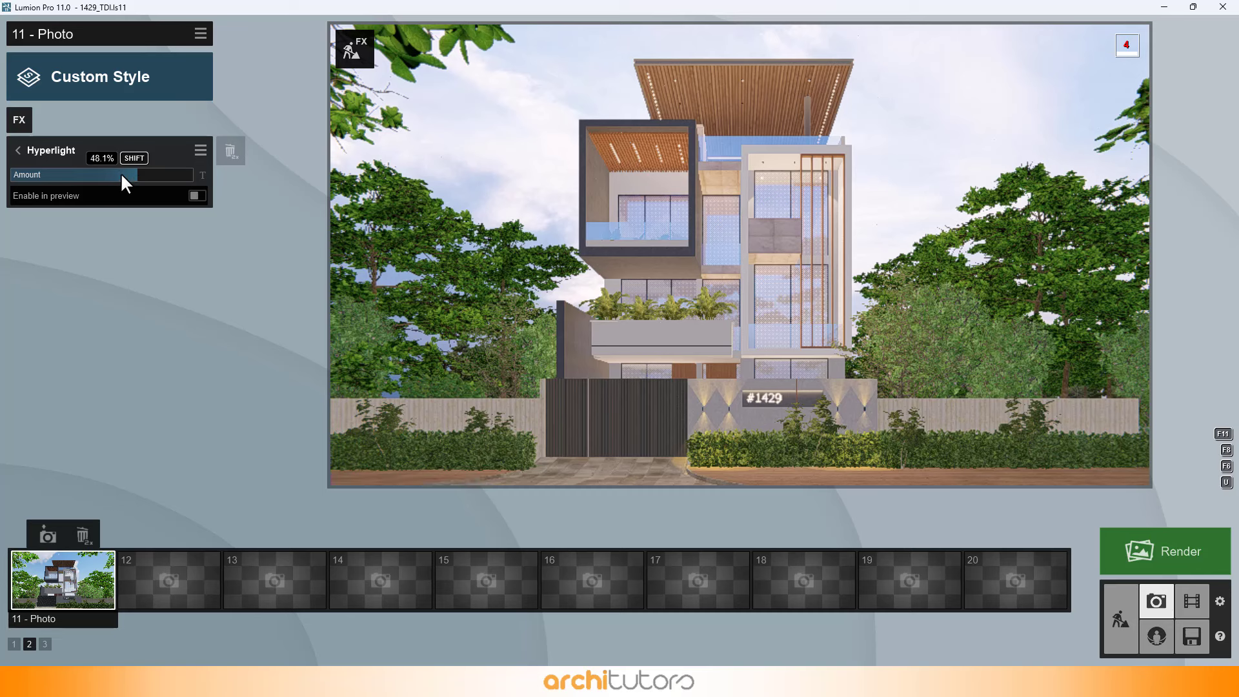
pyautogui.click(41, 145)
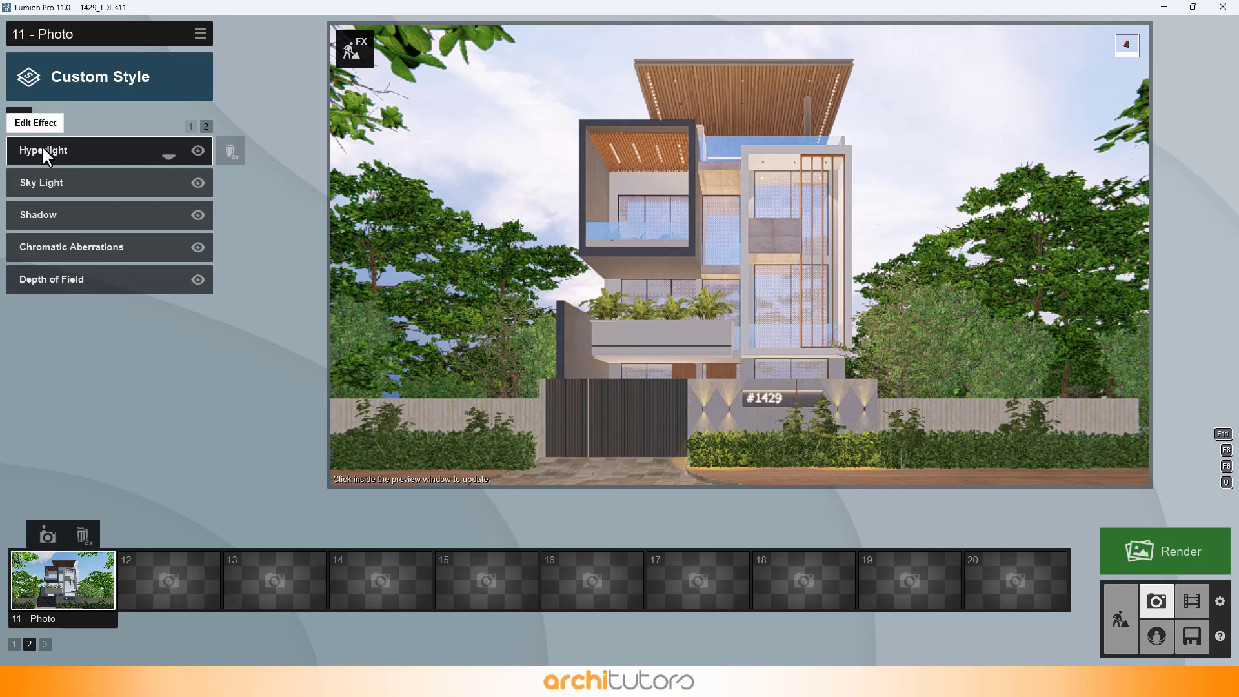
# Set the Sky Light effect's render quality to Ultra.
pyautogui.click(59, 179)
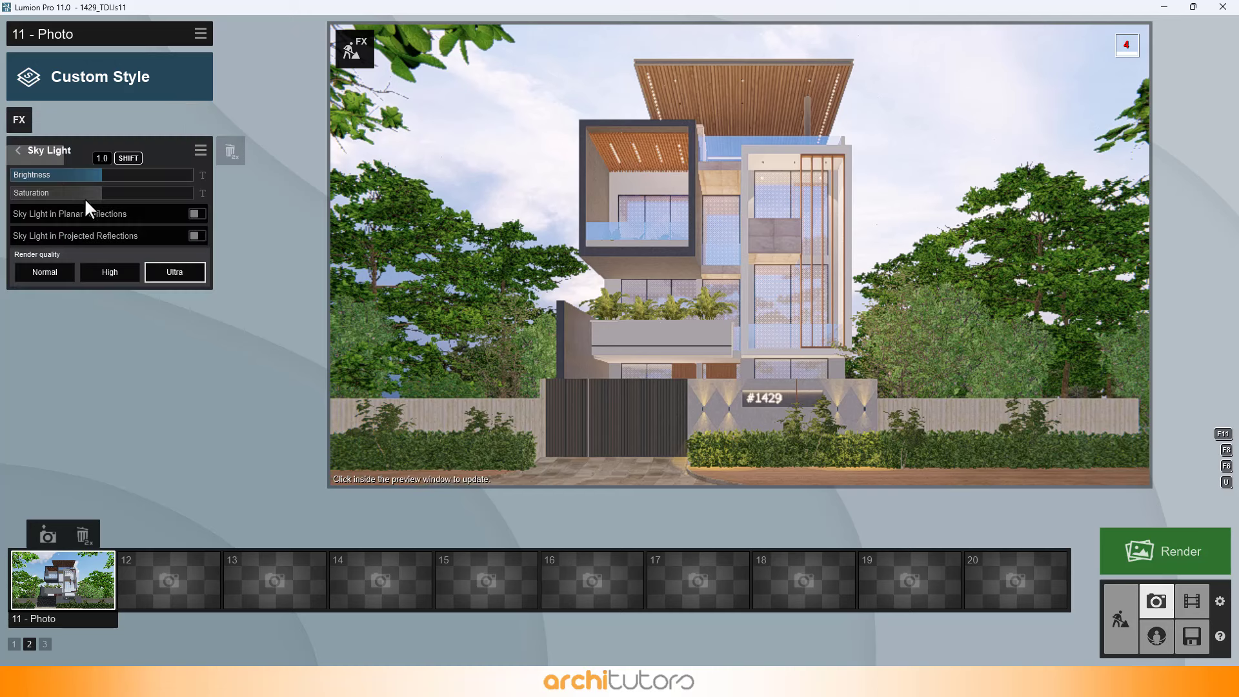
pyautogui.click(179, 262)
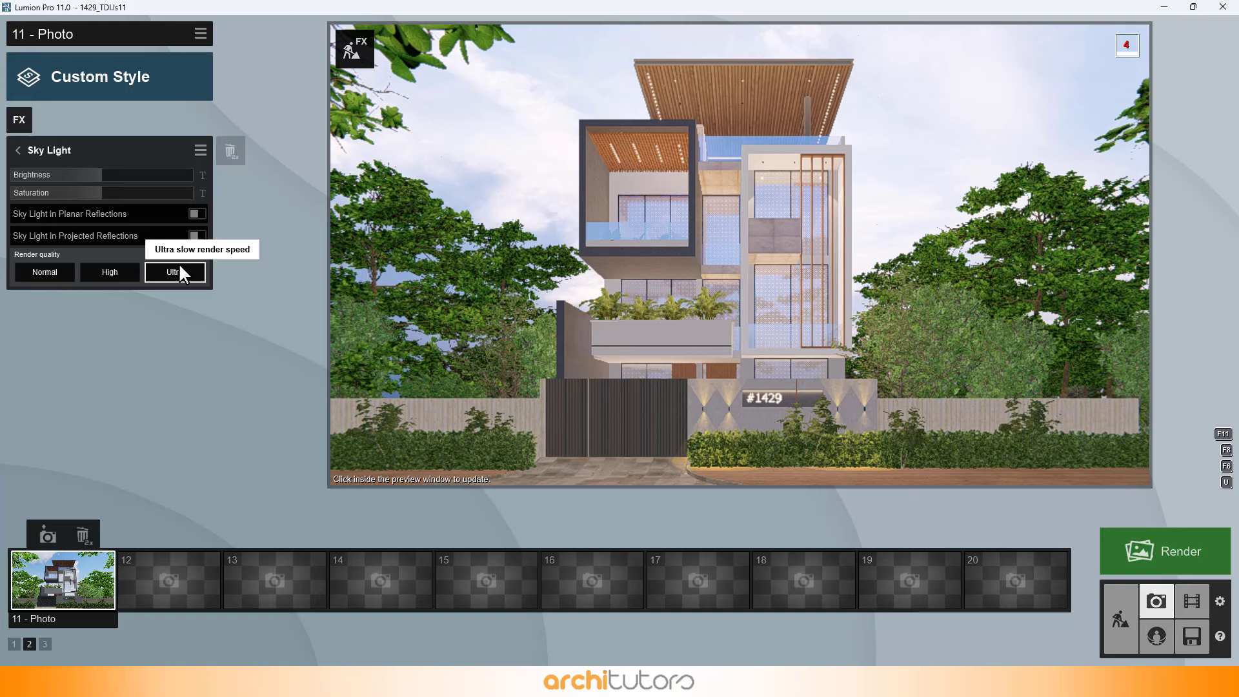
pyautogui.click(21, 152)
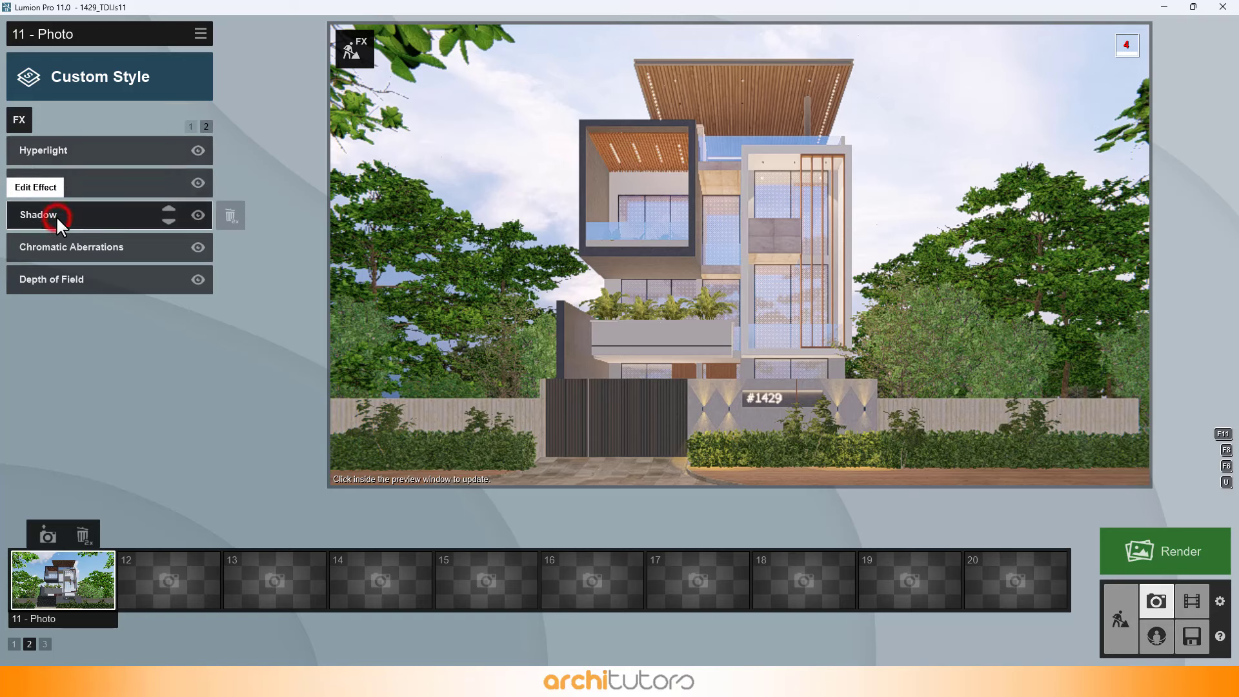
# Switch the Shadow effect's shadow type to Normal and back to Sharp.
pyautogui.click(56, 215)
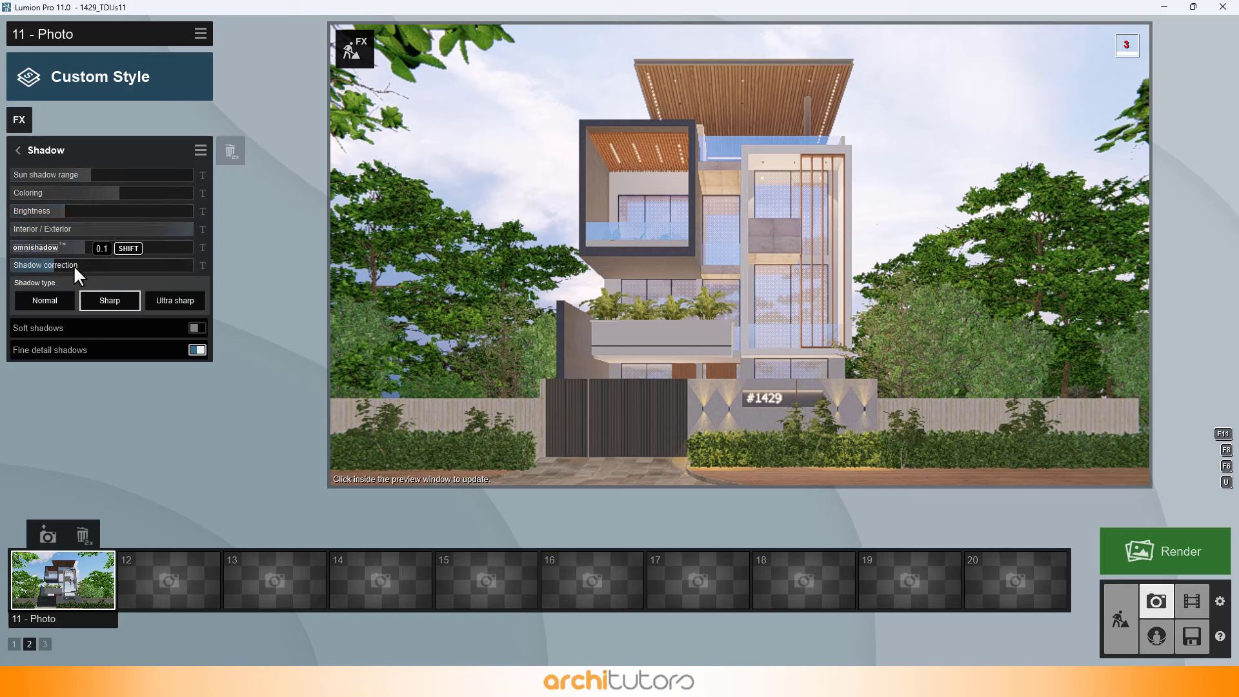
pyautogui.click(60, 299)
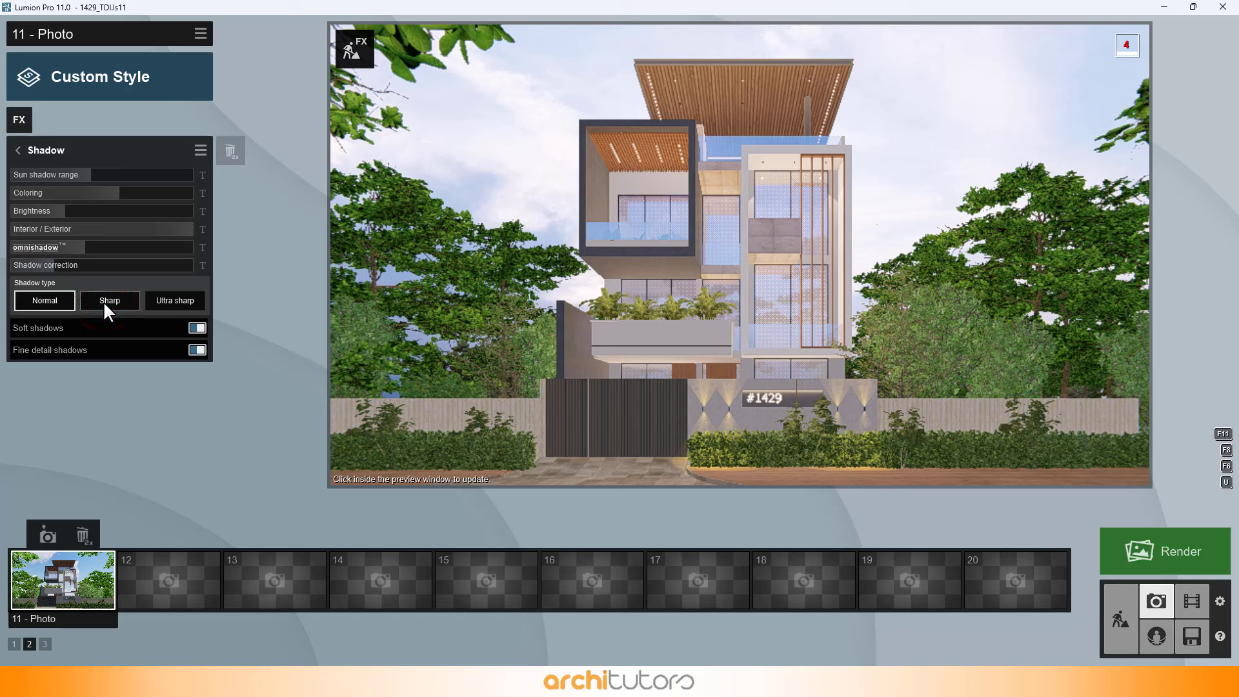
pyautogui.click(103, 300)
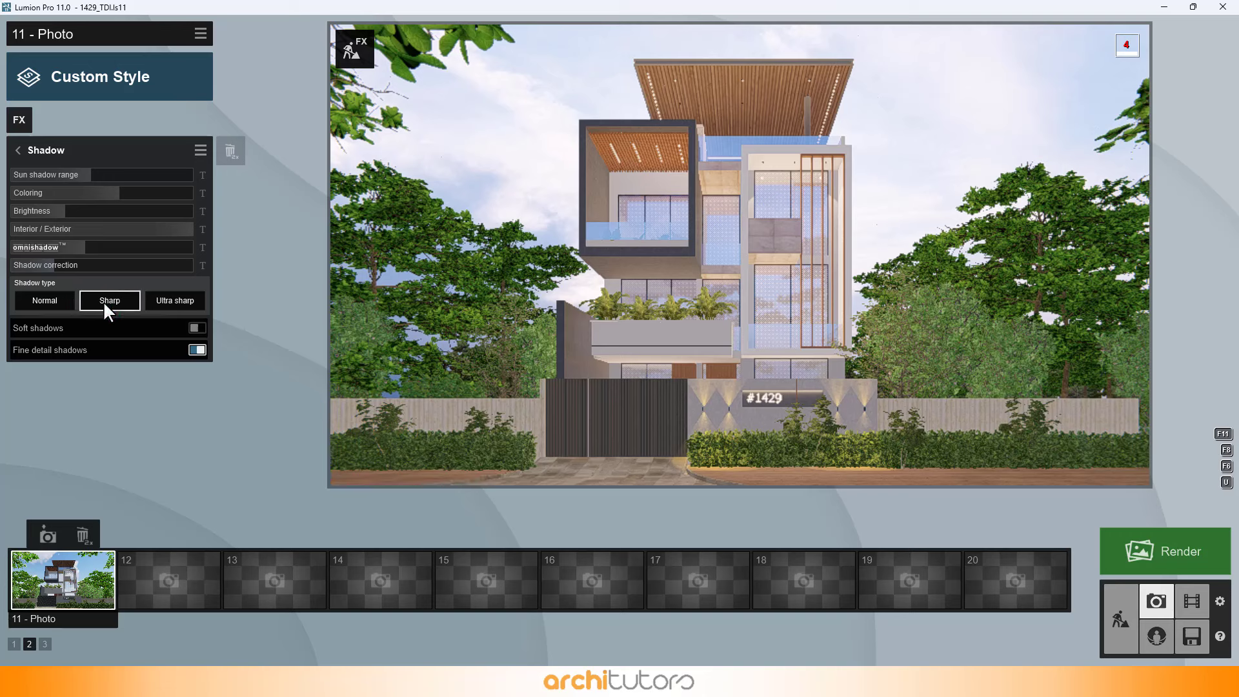
pyautogui.click(24, 150)
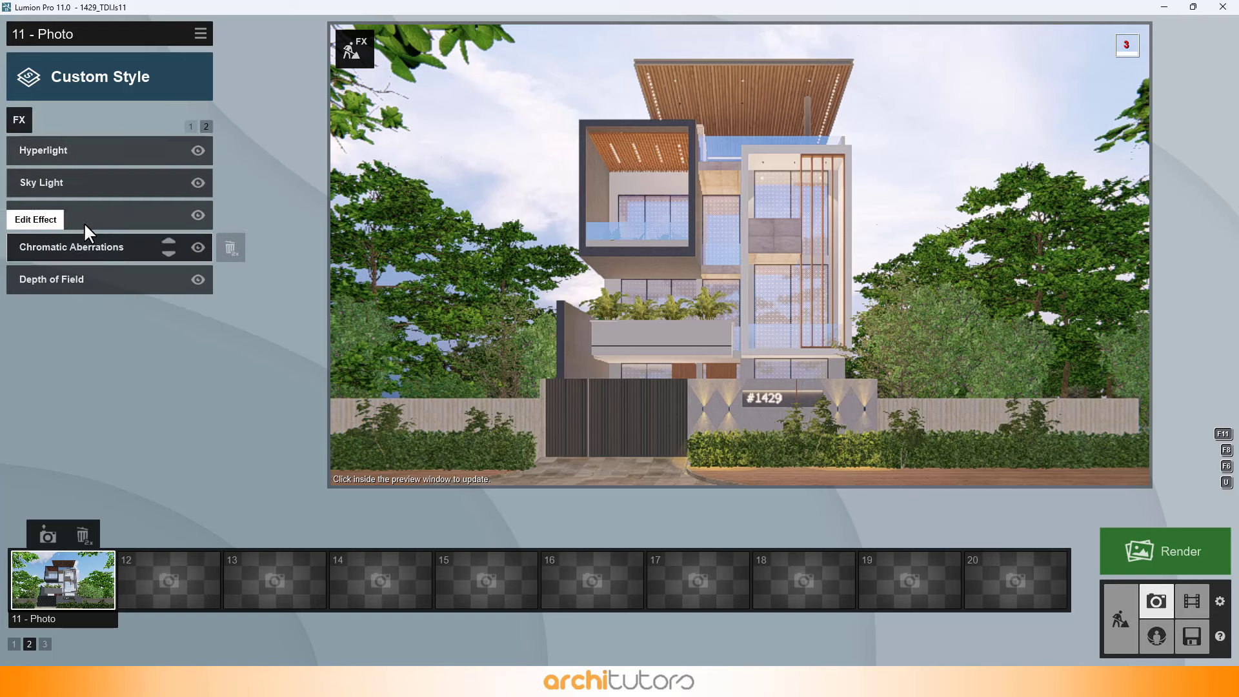
# Review the settings of the Chromatic Aberrations and Depth of Field effects.
pyautogui.click(87, 242)
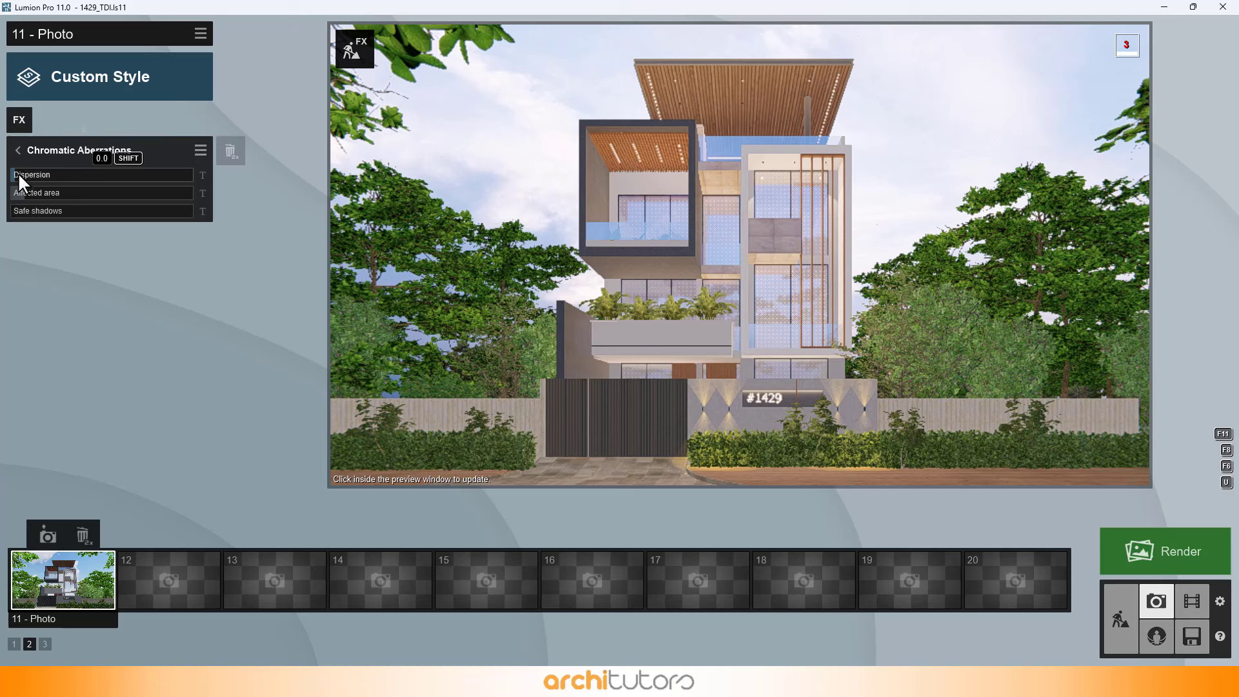
pyautogui.click(18, 172)
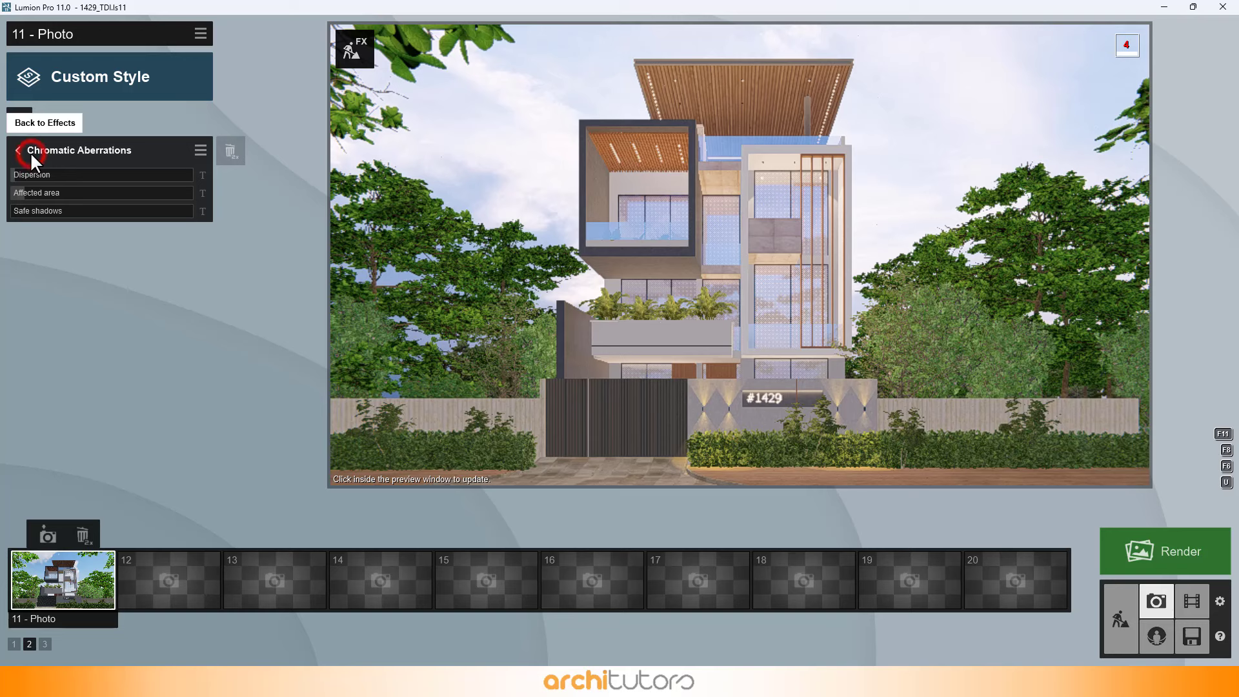
pyautogui.click(29, 152)
pyautogui.click(87, 281)
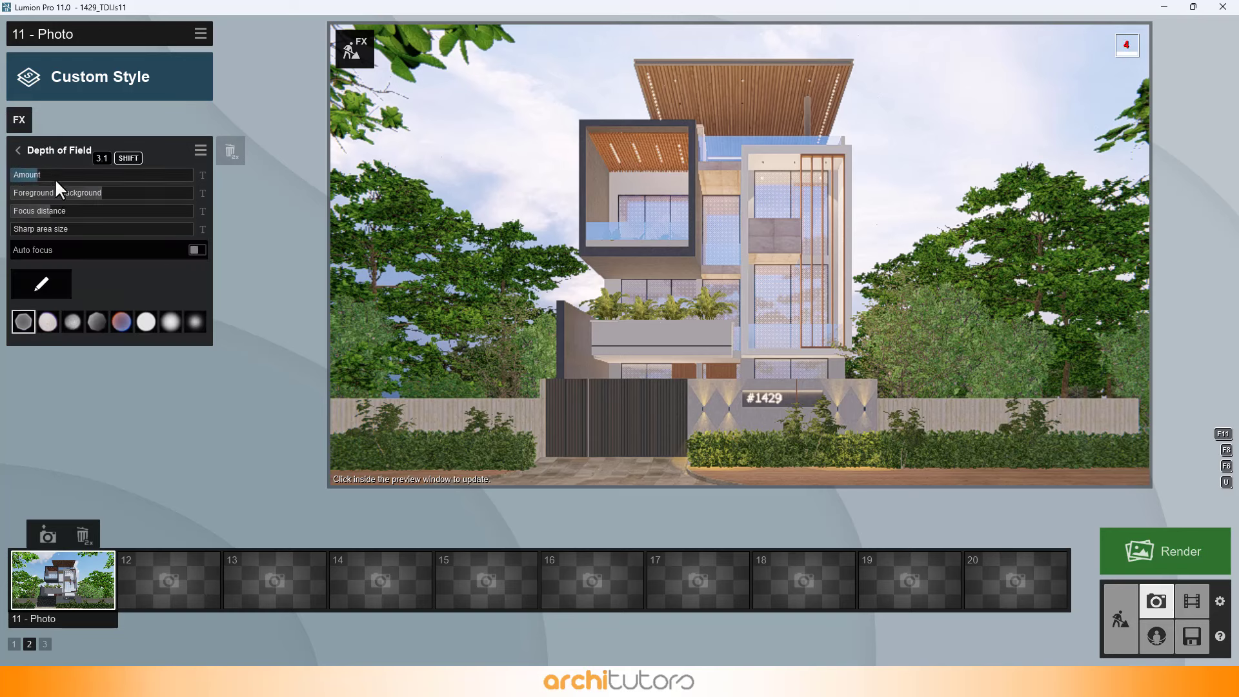
pyautogui.click(28, 155)
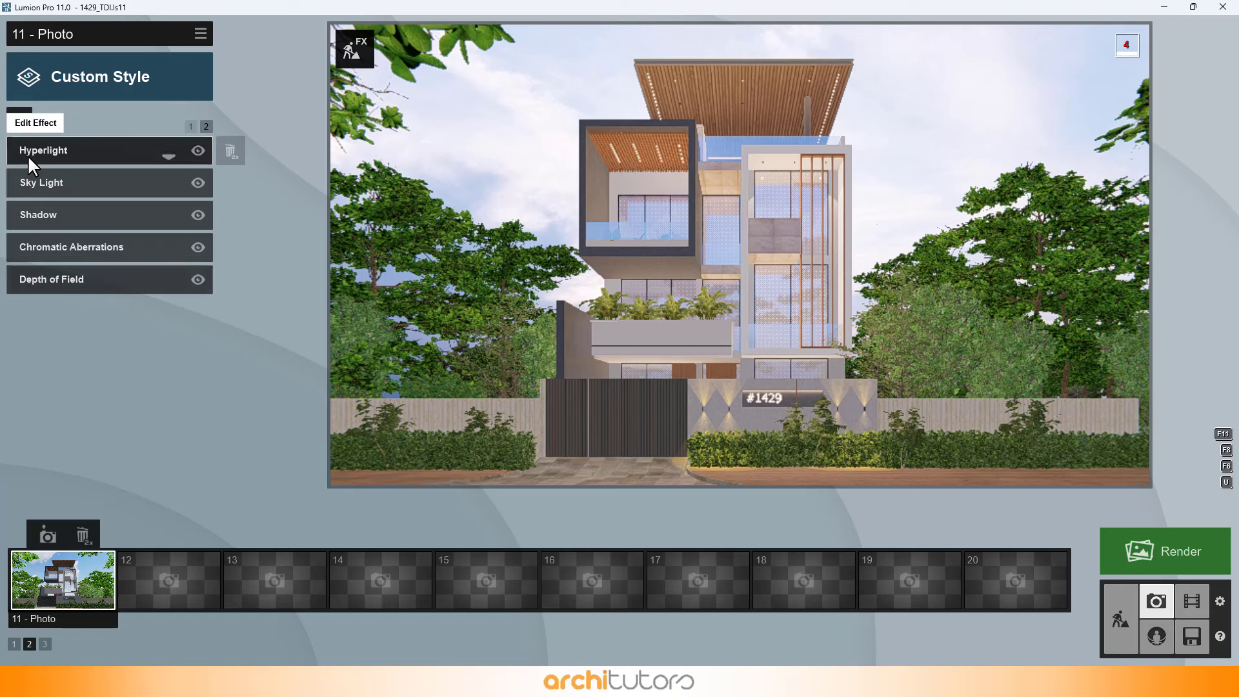
# Add the Print Poster Enhancer effect to photo 11 and update the preview.
pyautogui.click(191, 126)
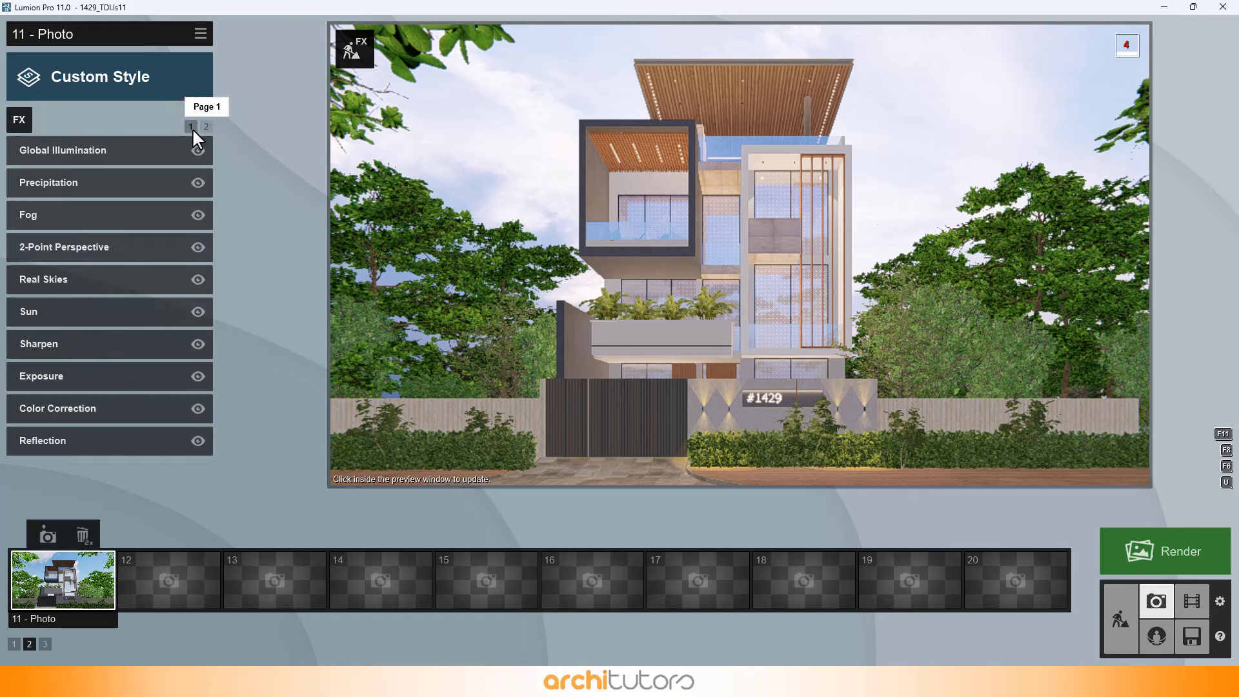
pyautogui.click(25, 122)
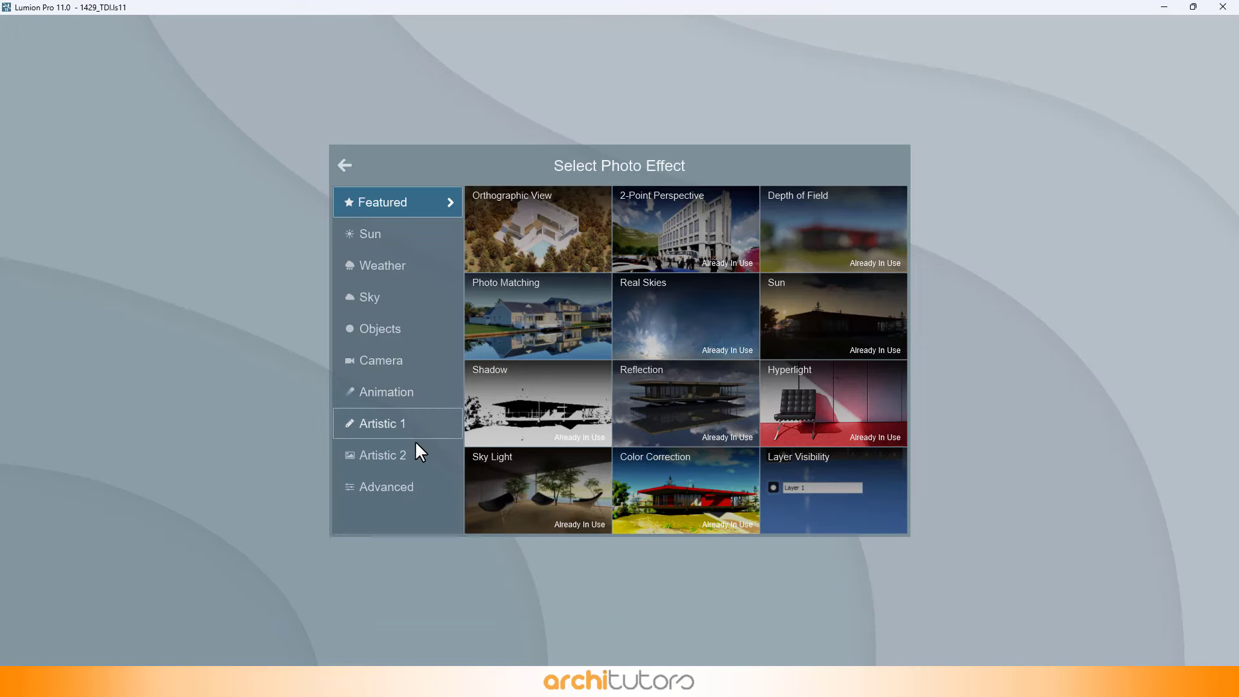
pyautogui.click(412, 480)
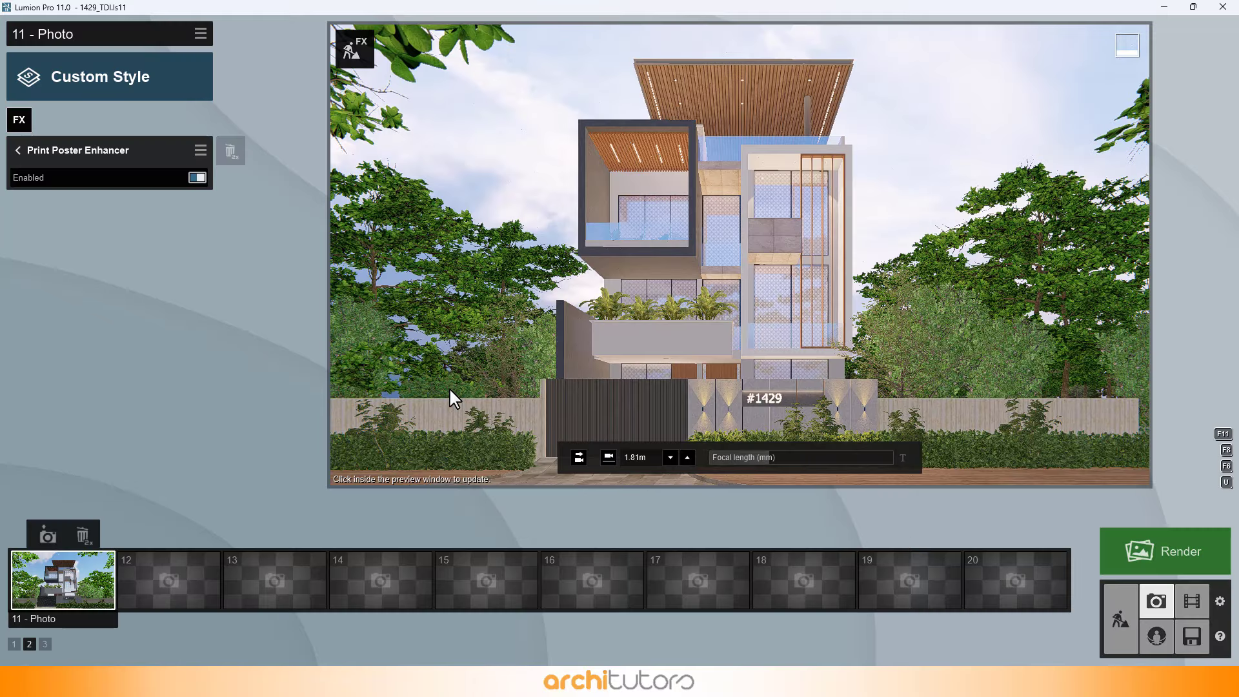
pyautogui.click(18, 149)
pyautogui.click(537, 237)
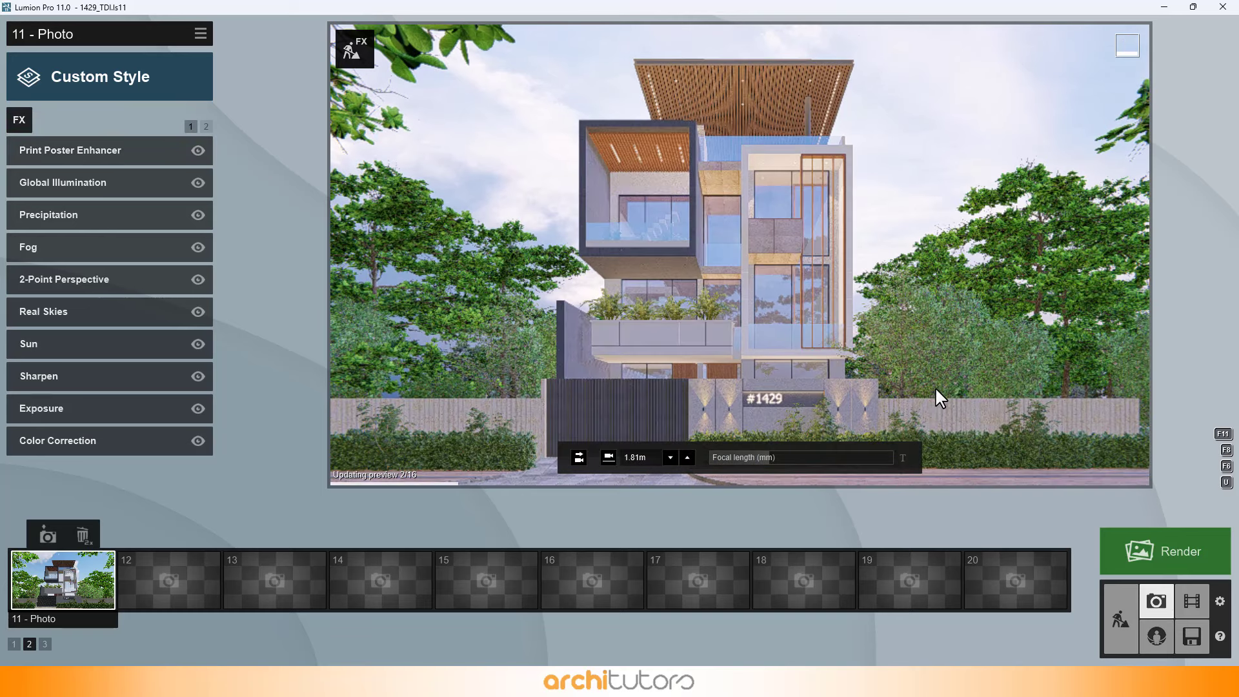
# Render the current shot at Desktop size, 1920x1080, and save it as a JPG file named 1.
pyautogui.click(1143, 550)
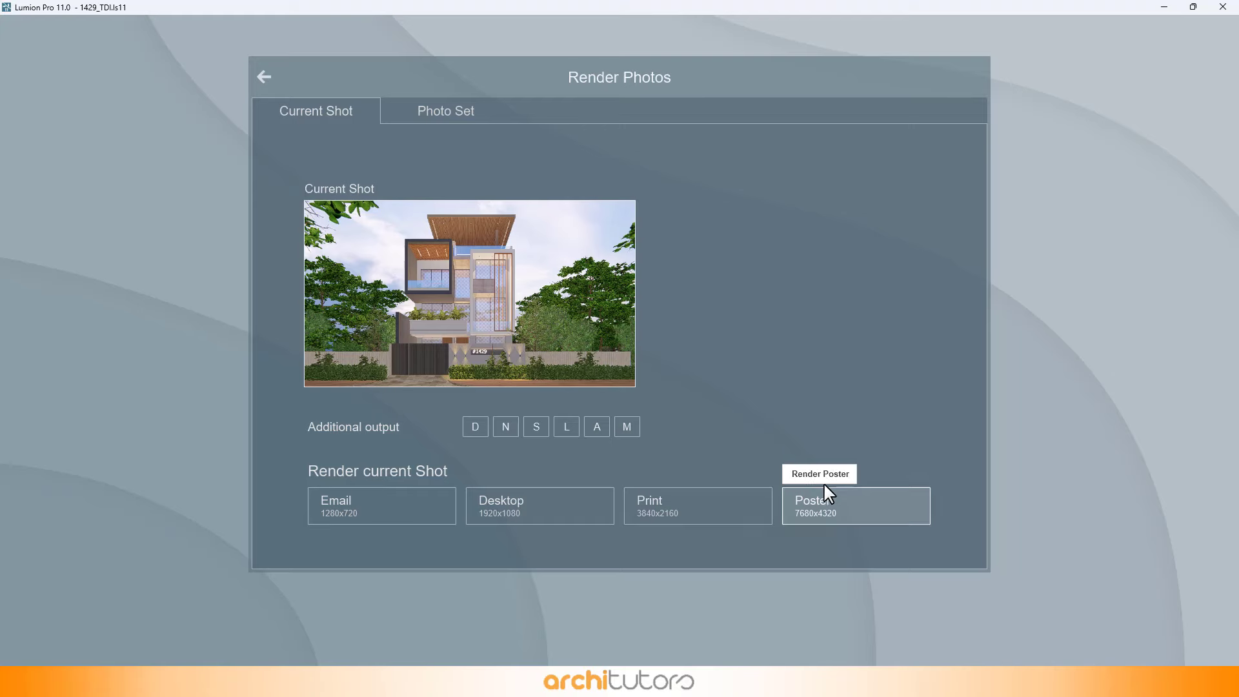
pyautogui.click(577, 497)
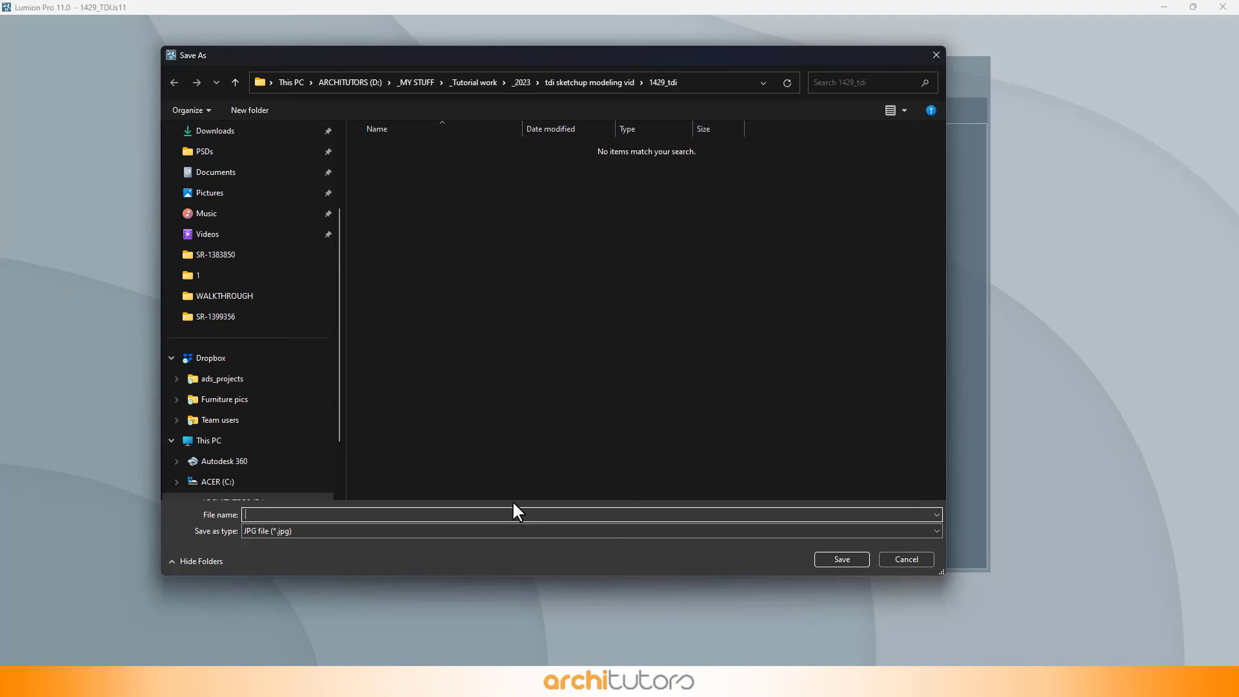
pyautogui.write('1')
pyautogui.click(834, 557)
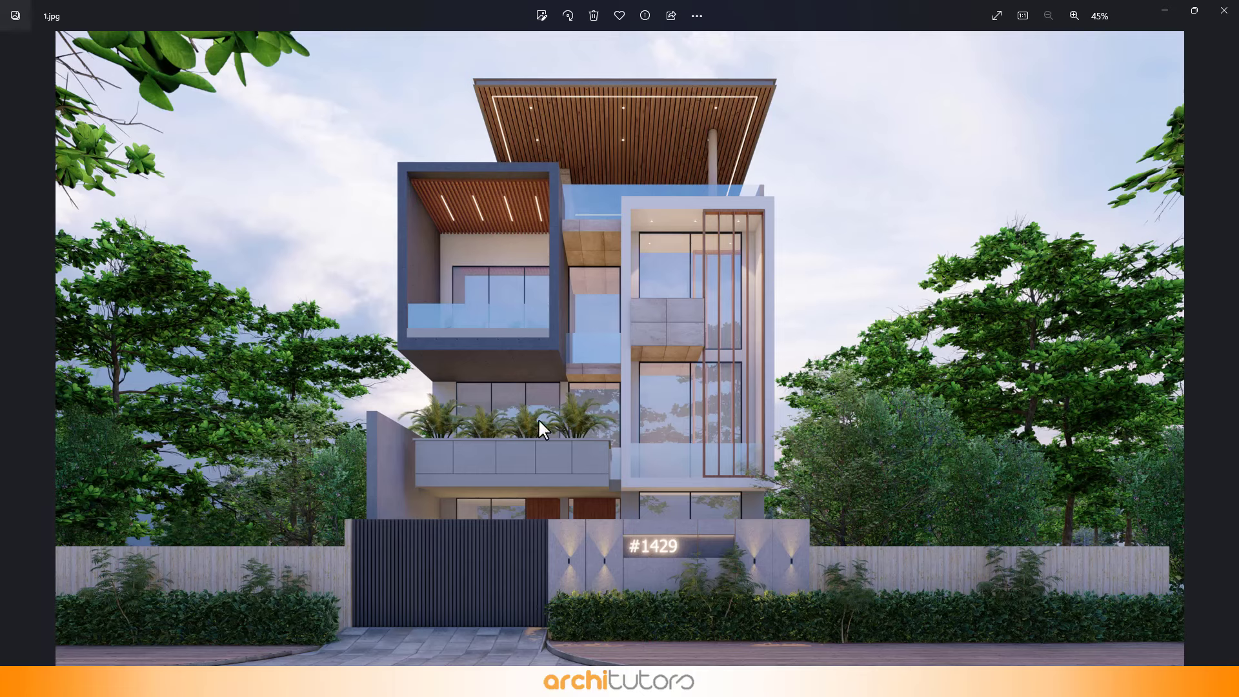
# Examine the rendered image 1.jpg up close, from the gate, wall lights and house number up to the upper floors and roof.
pyautogui.scroll(4, 445, 626)
pyautogui.scroll(2, 446, 627)
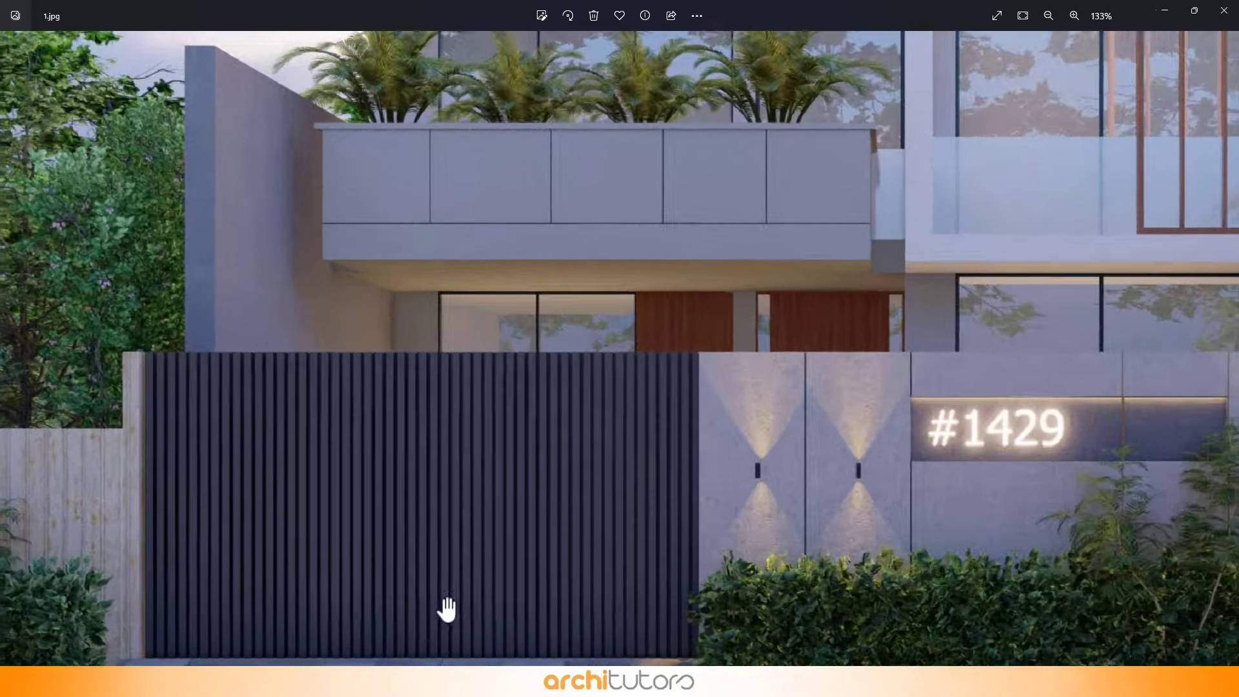
pyautogui.moveTo(470, 506); pyautogui.dragTo(872, 398)
pyautogui.moveTo(930, 427); pyautogui.dragTo(453, 390)
pyautogui.moveTo(1095, 340); pyautogui.dragTo(714, 423)
pyautogui.scroll(-2, 714, 424)
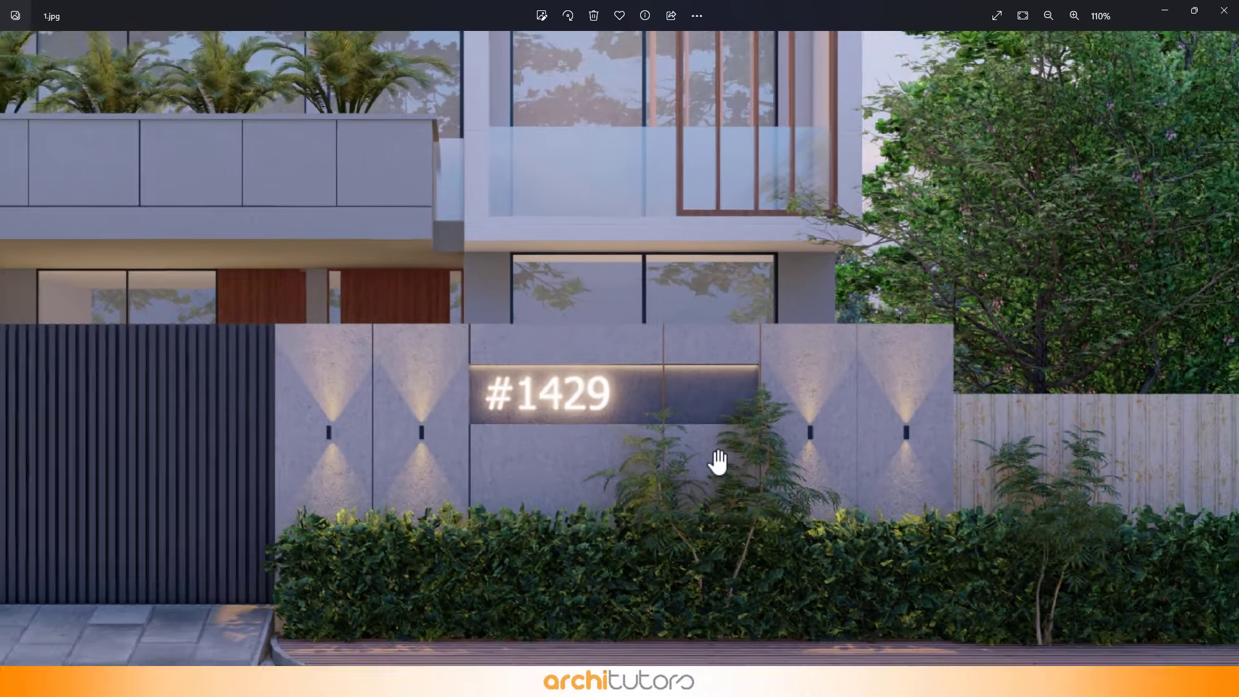
pyautogui.moveTo(776, 188); pyautogui.dragTo(681, 409)
pyautogui.scroll(-1, 679, 409)
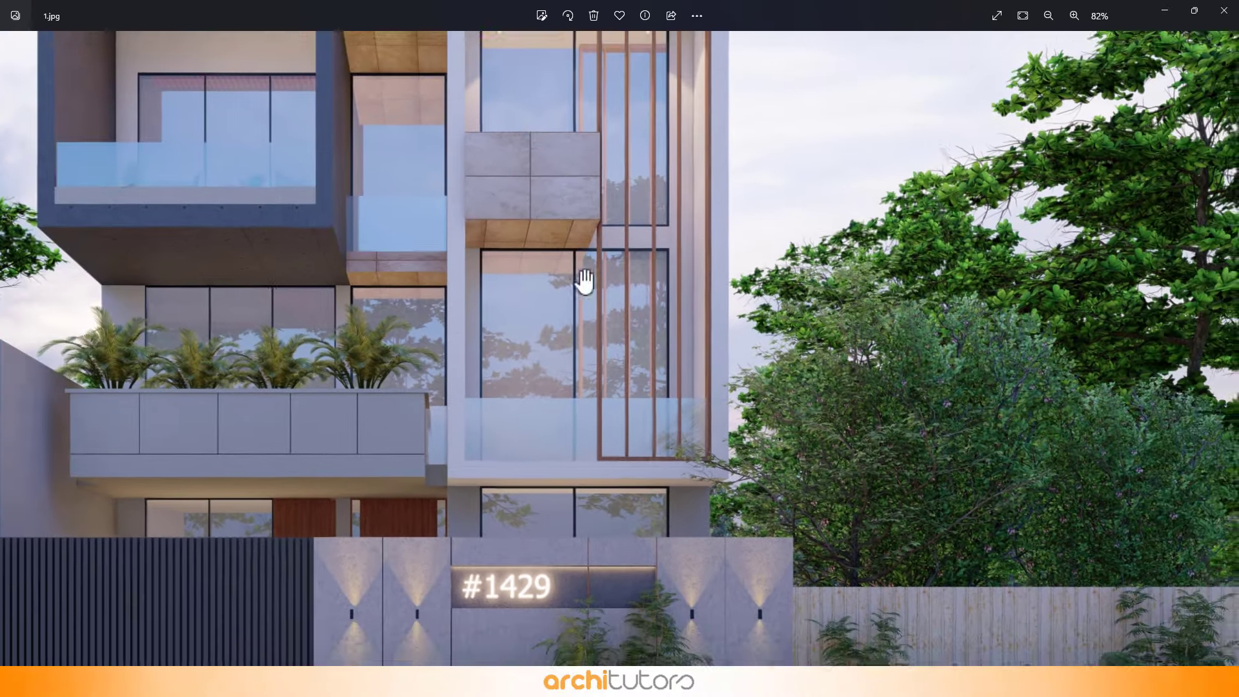
pyautogui.moveTo(529, 188); pyautogui.dragTo(725, 346)
pyautogui.scroll(-1, 707, 303)
pyautogui.scroll(-2, 703, 299)
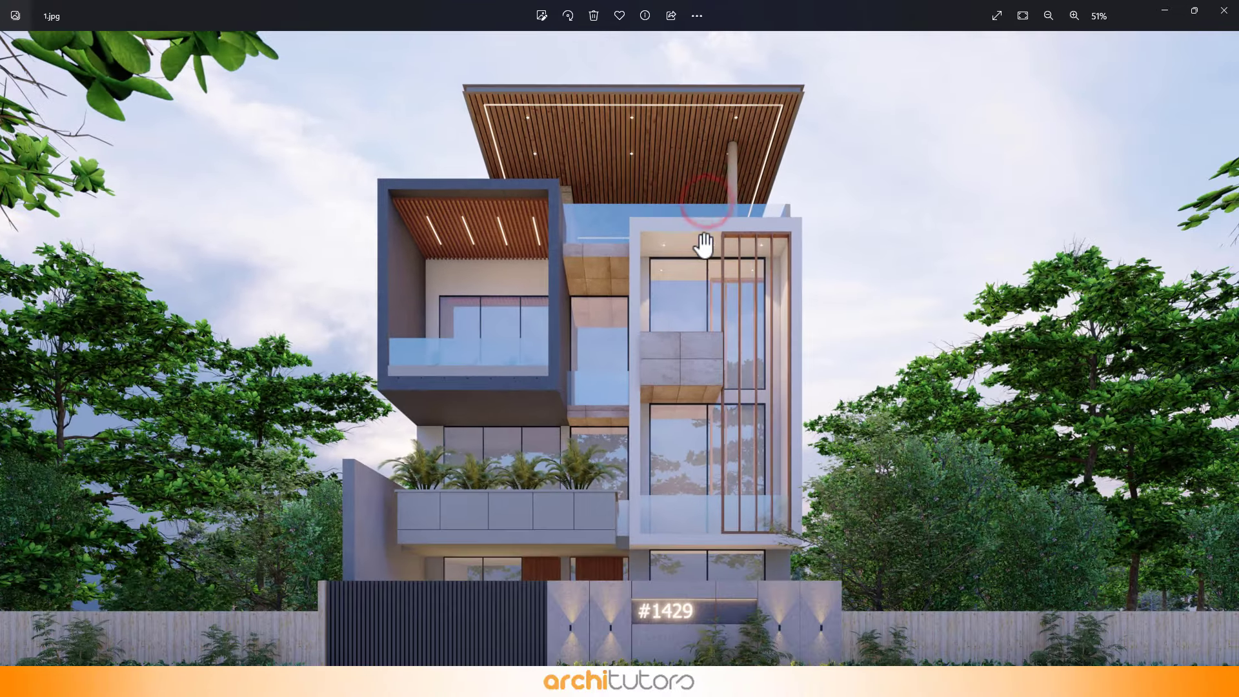
pyautogui.scroll(-1, 703, 243)
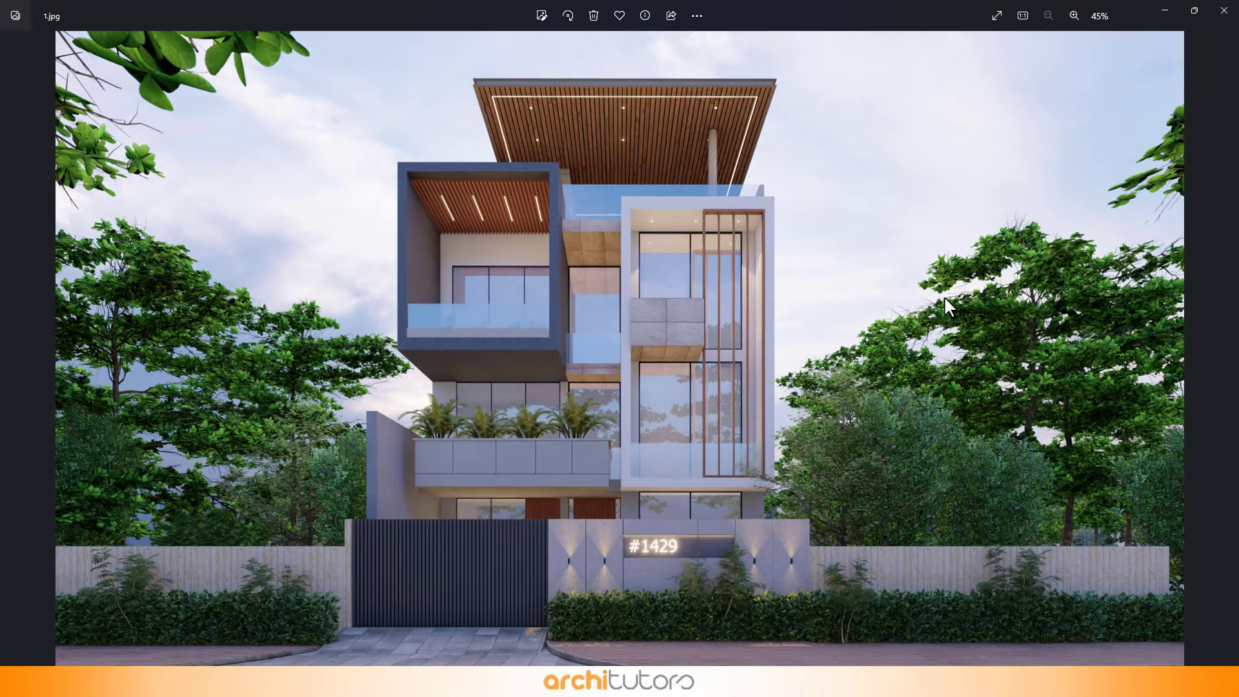
# Browse the alternative renders 2.jpg, 3.jpg and 4.jpg to compare their roof designs.
pyautogui.click(944, 295)
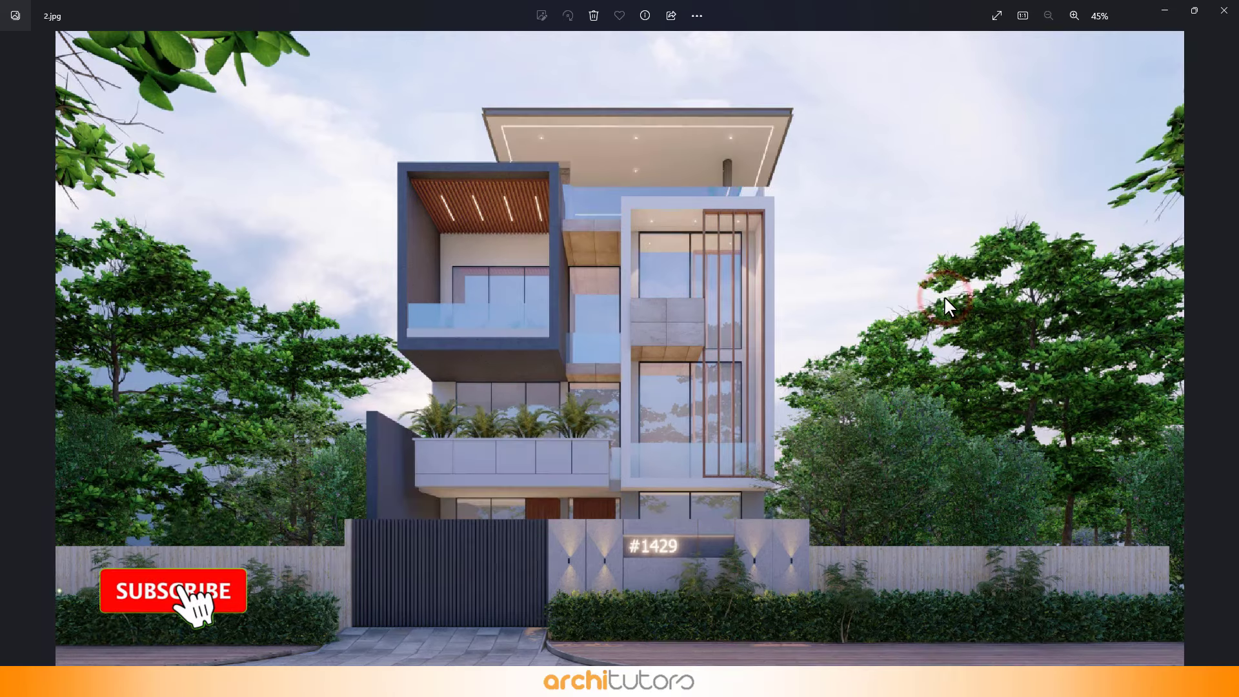
pyautogui.press('Right')
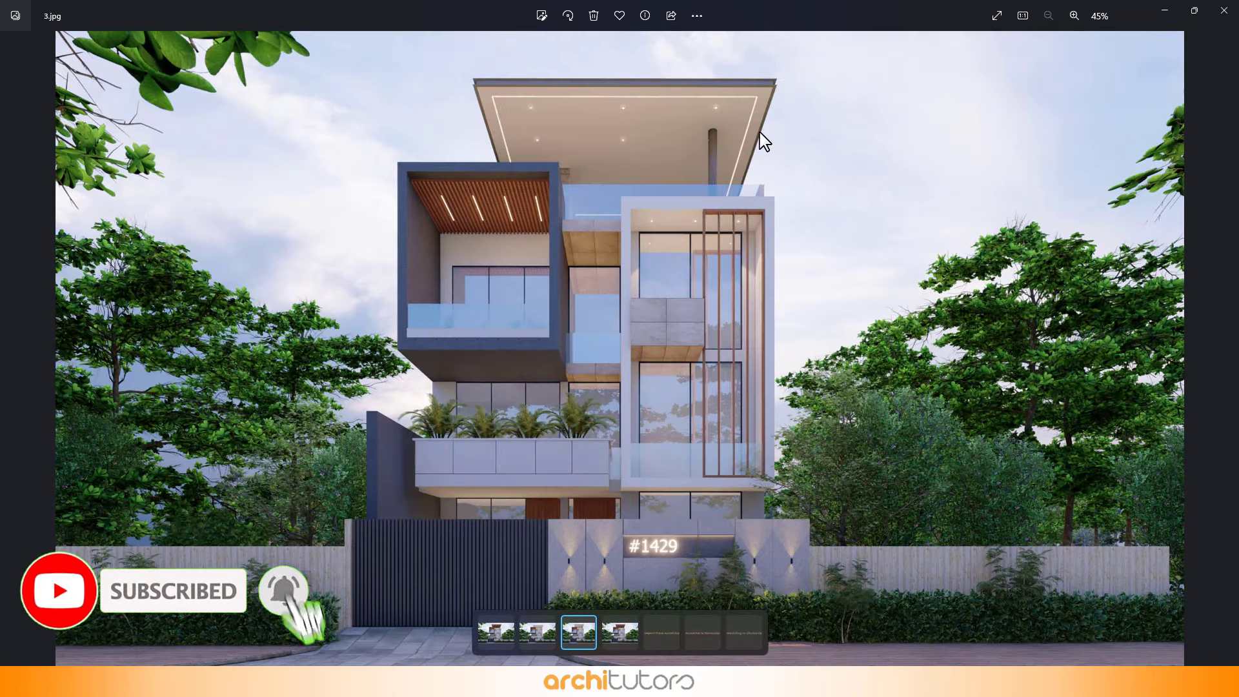
pyautogui.press('Right')
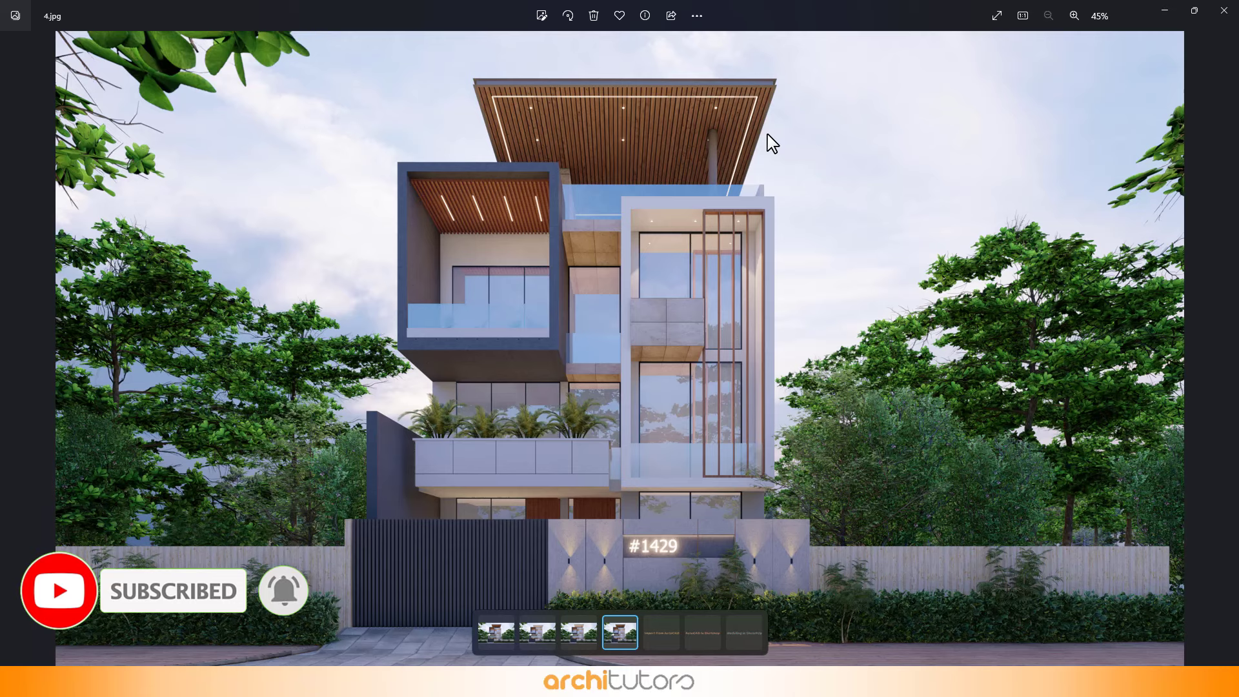
# Flip back and forth through the renders from 4.jpg to 1.jpg to compare their roof ceilings and side walls.
pyautogui.press('Left')
pyautogui.press('Left')
pyautogui.press('Left')
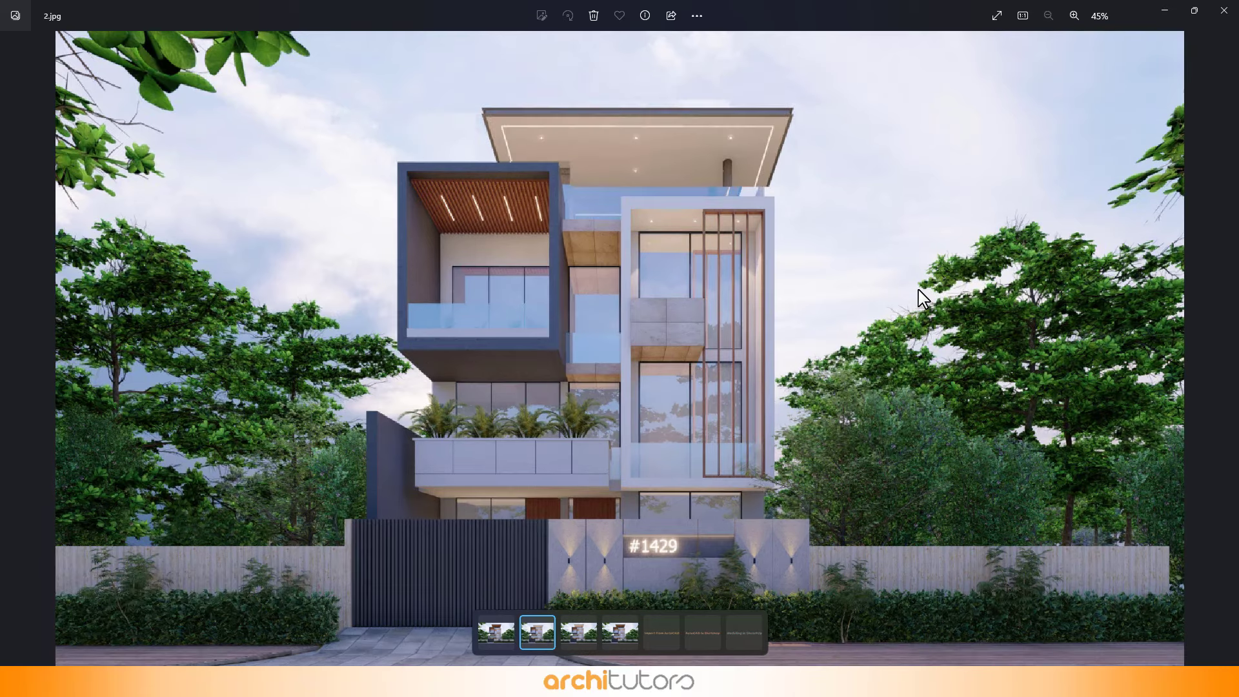
pyautogui.press('Right')
pyautogui.press('Right')
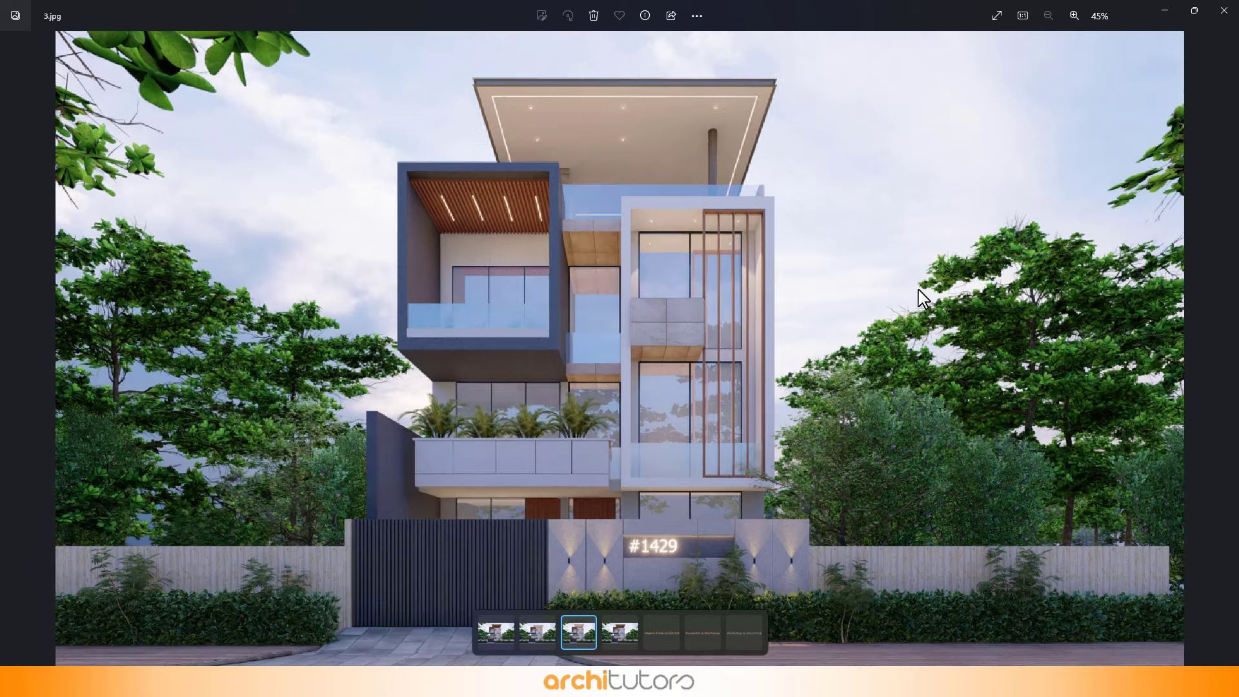
pyautogui.press('Left')
pyautogui.press('Left')
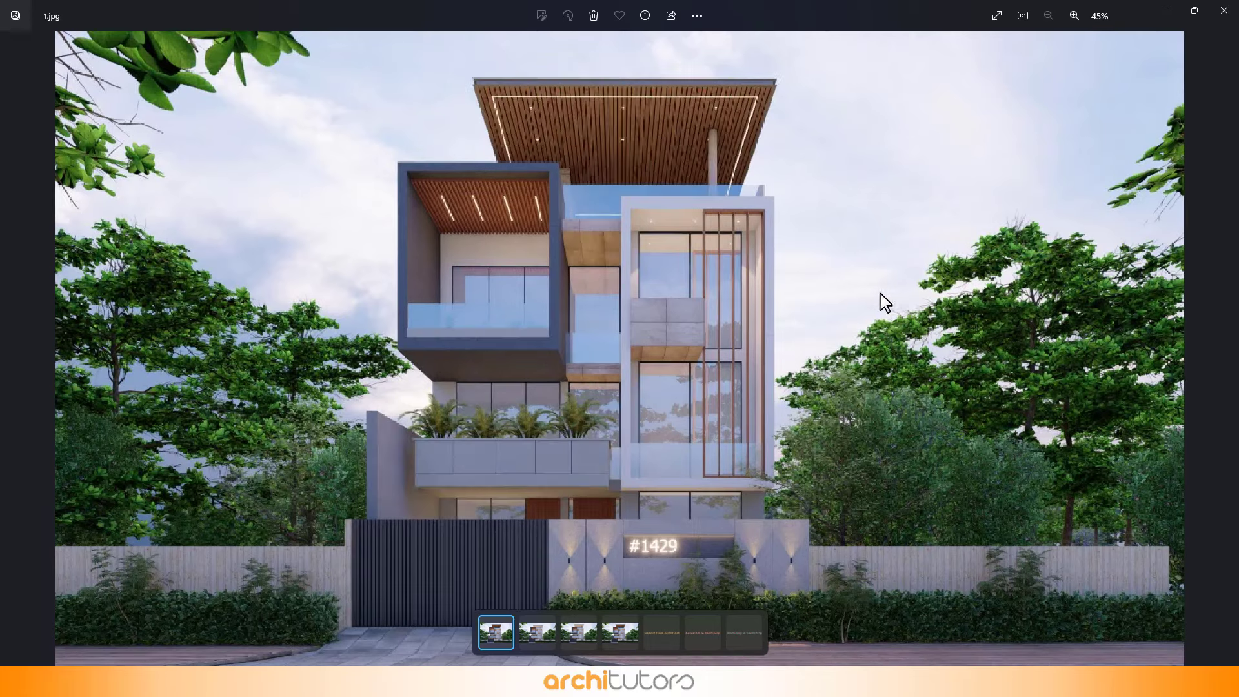
# Examine the alternative render 2.jpg up close, from the roof and balconies down to the gate and house number, and return to the full image.
pyautogui.press('Right')
pyautogui.scroll(6, 608, 323)
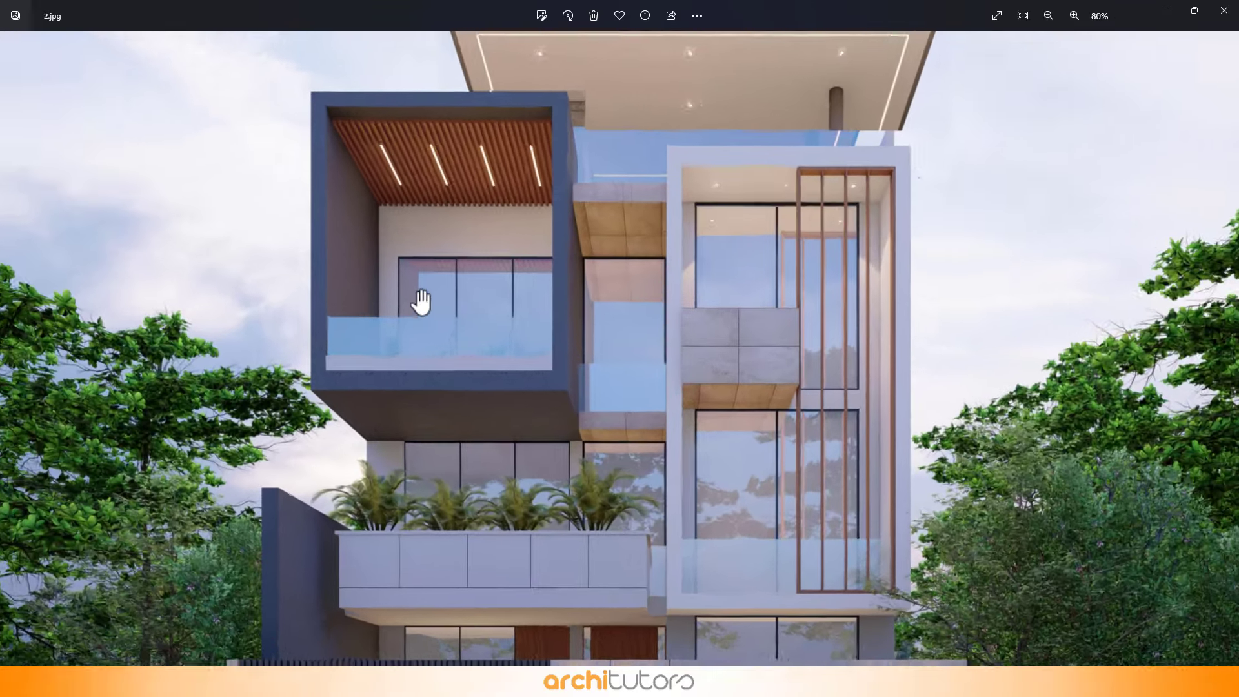
pyautogui.scroll(-4, 644, 327)
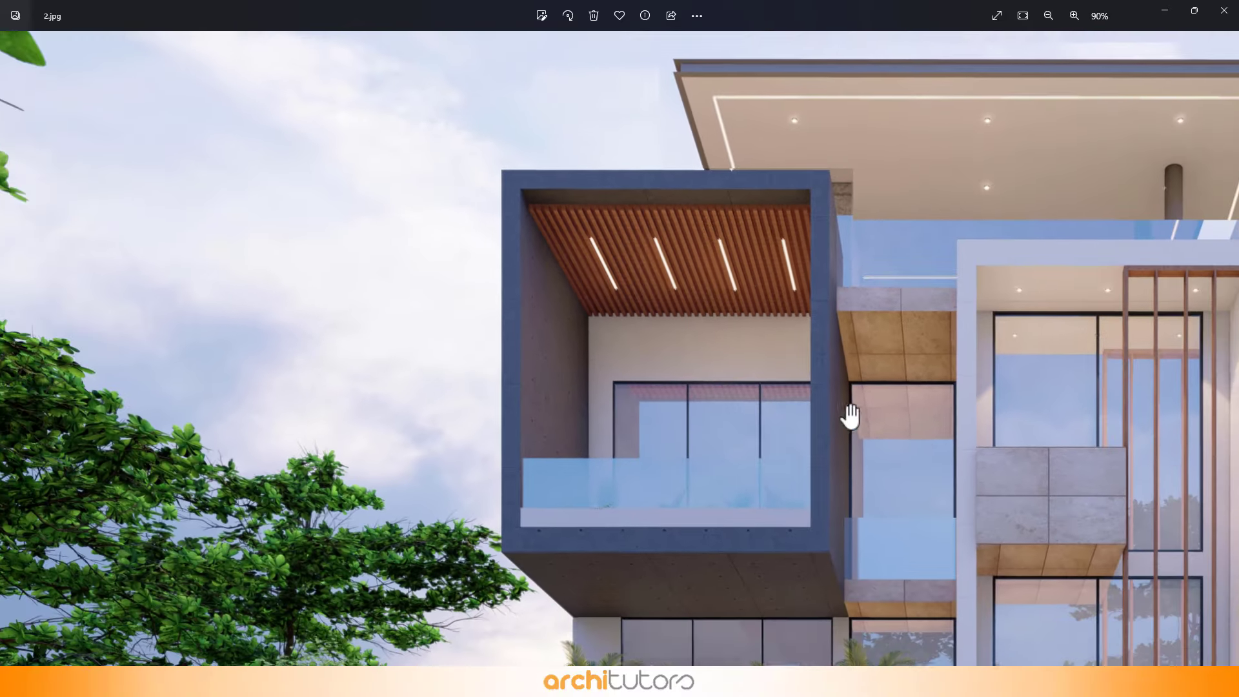
pyautogui.moveTo(850, 416); pyautogui.dragTo(650, 368)
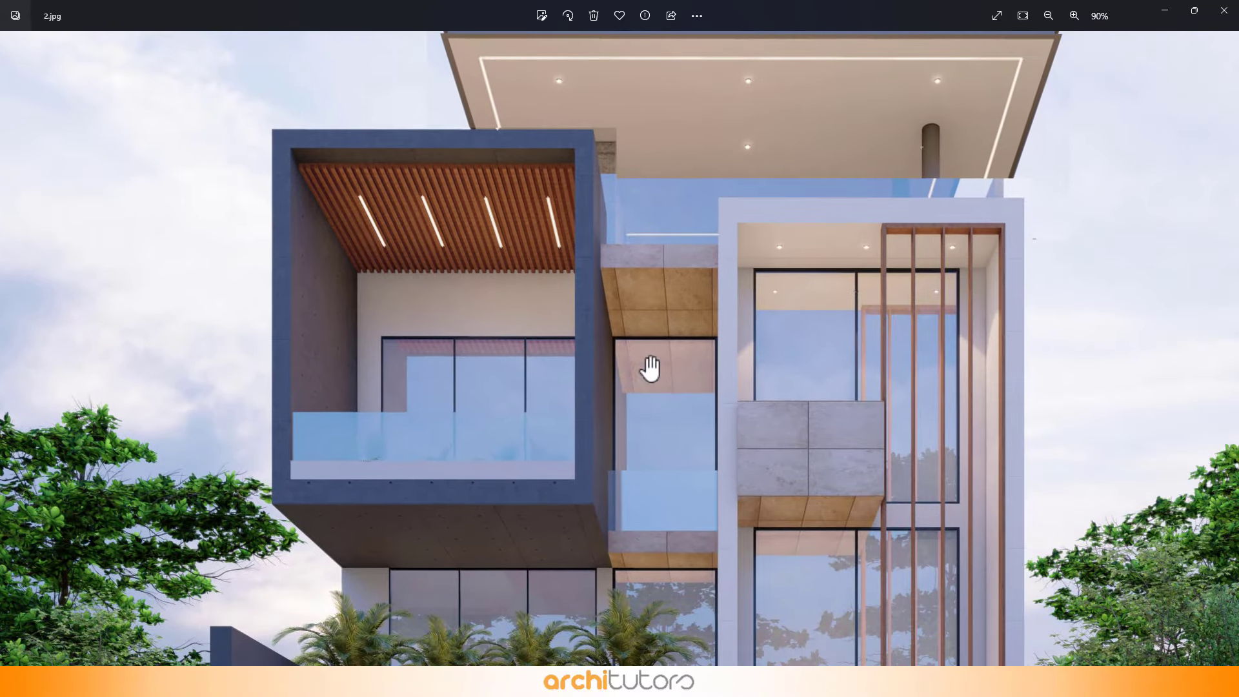
pyautogui.moveTo(1015, 359)
pyautogui.mouseDown()
pyautogui.moveTo(965, 379)
pyautogui.moveTo(742, 328)
pyautogui.moveTo(703, 291)
pyautogui.moveTo(669, 319)
pyautogui.mouseUp()
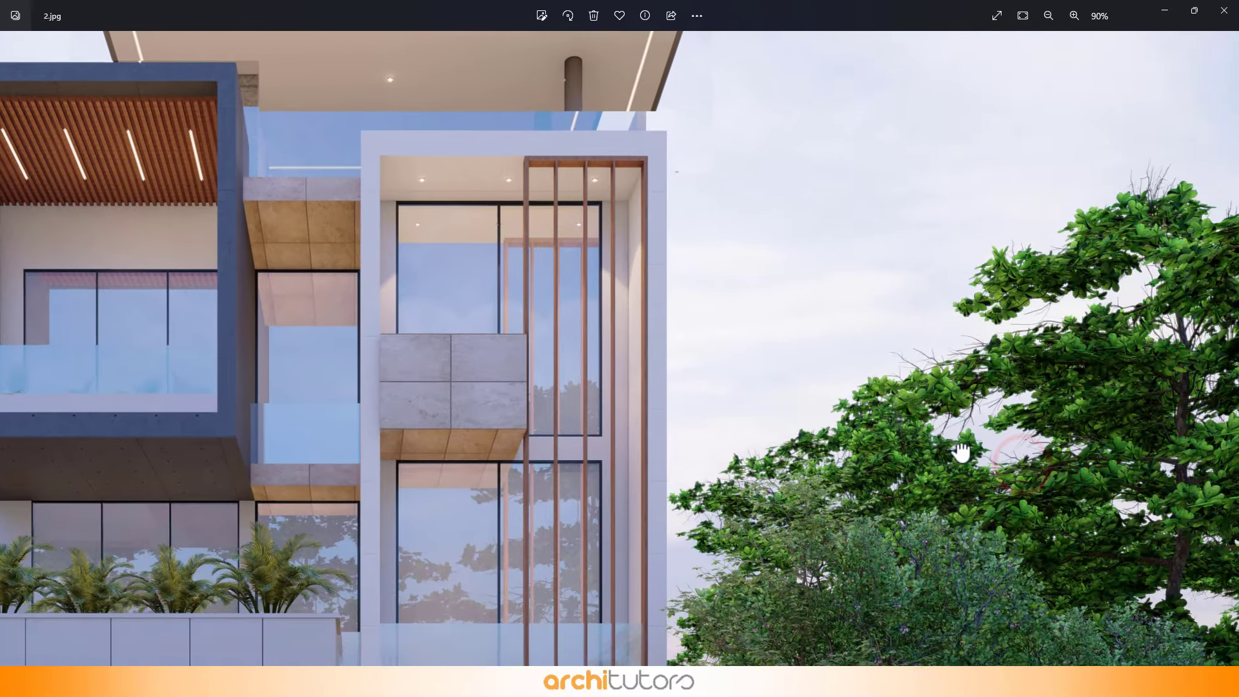
pyautogui.moveTo(719, 625)
pyautogui.mouseDown()
pyautogui.moveTo(701, 492)
pyautogui.moveTo(787, 405)
pyautogui.moveTo(862, 357)
pyautogui.mouseUp()
pyautogui.moveTo(680, 572)
pyautogui.mouseDown()
pyautogui.moveTo(871, 492)
pyautogui.moveTo(964, 478)
pyautogui.mouseUp()
pyautogui.scroll(2, 559, 574)
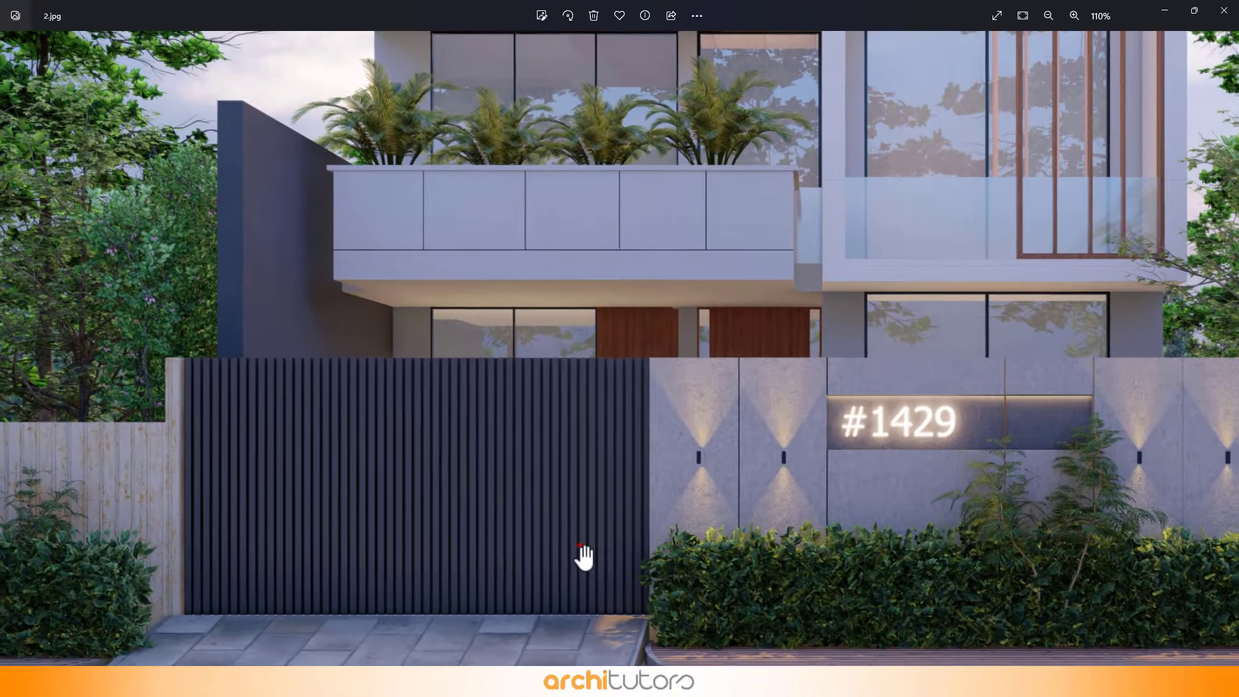
pyautogui.moveTo(583, 559); pyautogui.dragTo(654, 434)
pyautogui.moveTo(730, 316); pyautogui.dragTo(666, 520)
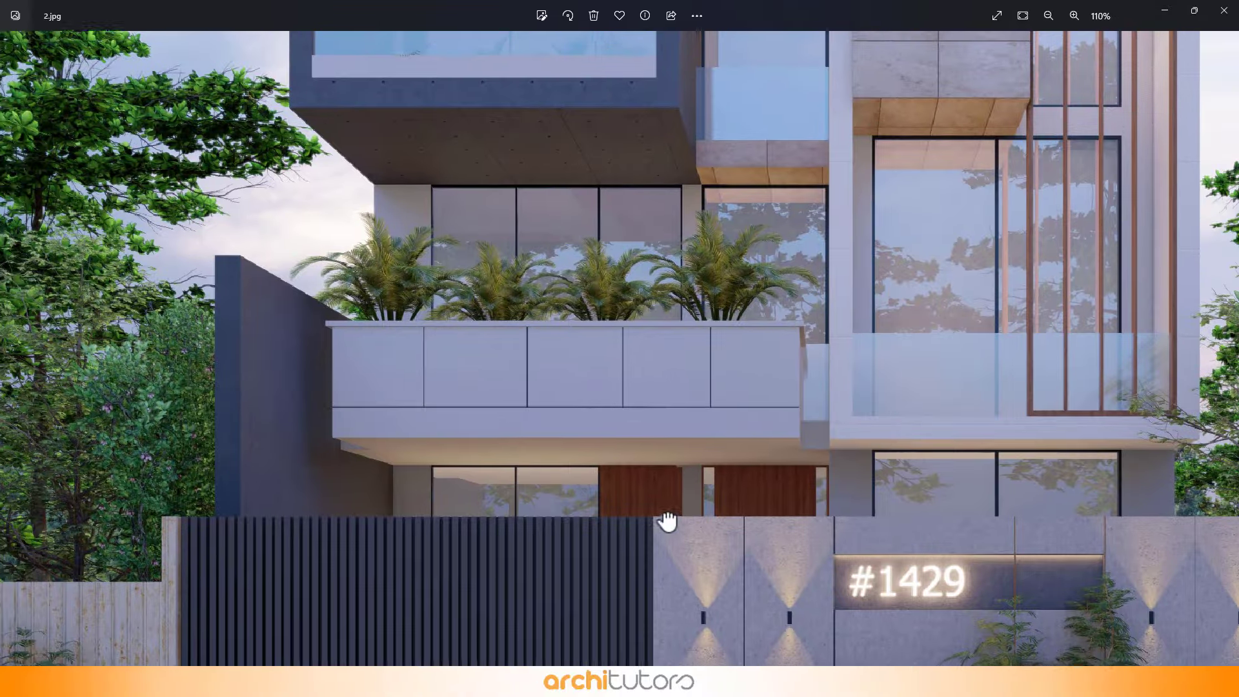
pyautogui.scroll(-1, 631, 393)
pyautogui.moveTo(673, 328); pyautogui.dragTo(632, 486)
pyautogui.scroll(-1, 686, 329)
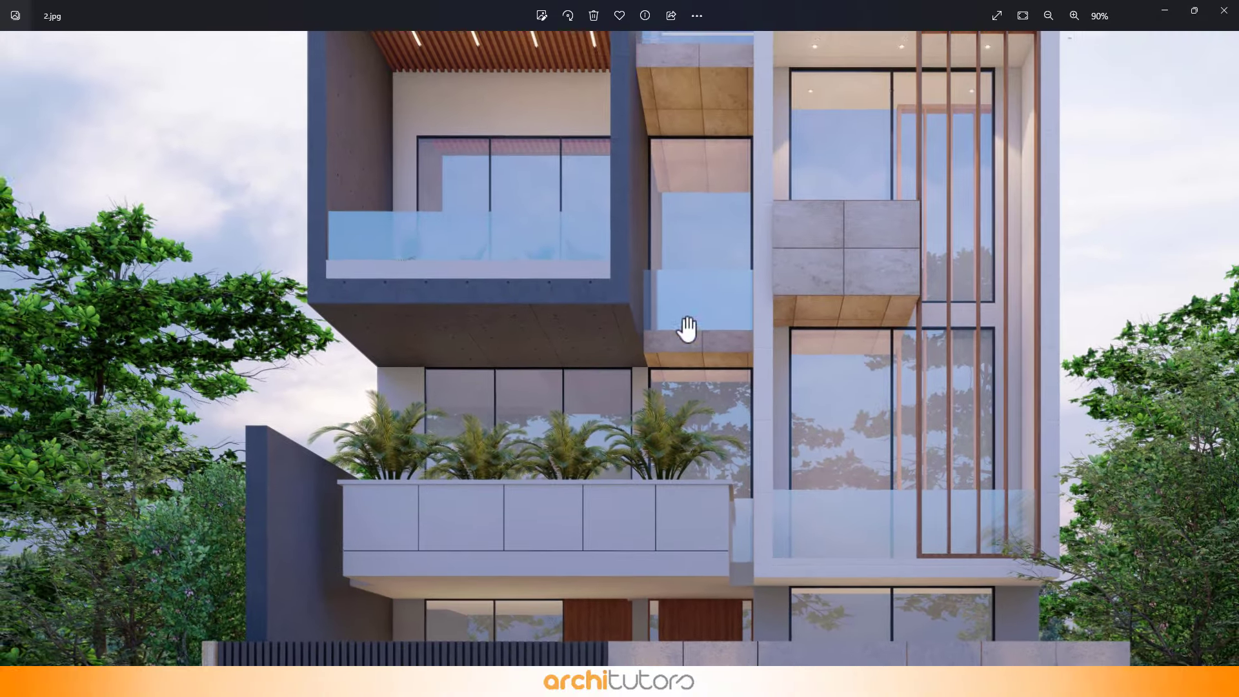
pyautogui.moveTo(686, 329); pyautogui.dragTo(642, 443)
pyautogui.moveTo(672, 334); pyautogui.dragTo(663, 434)
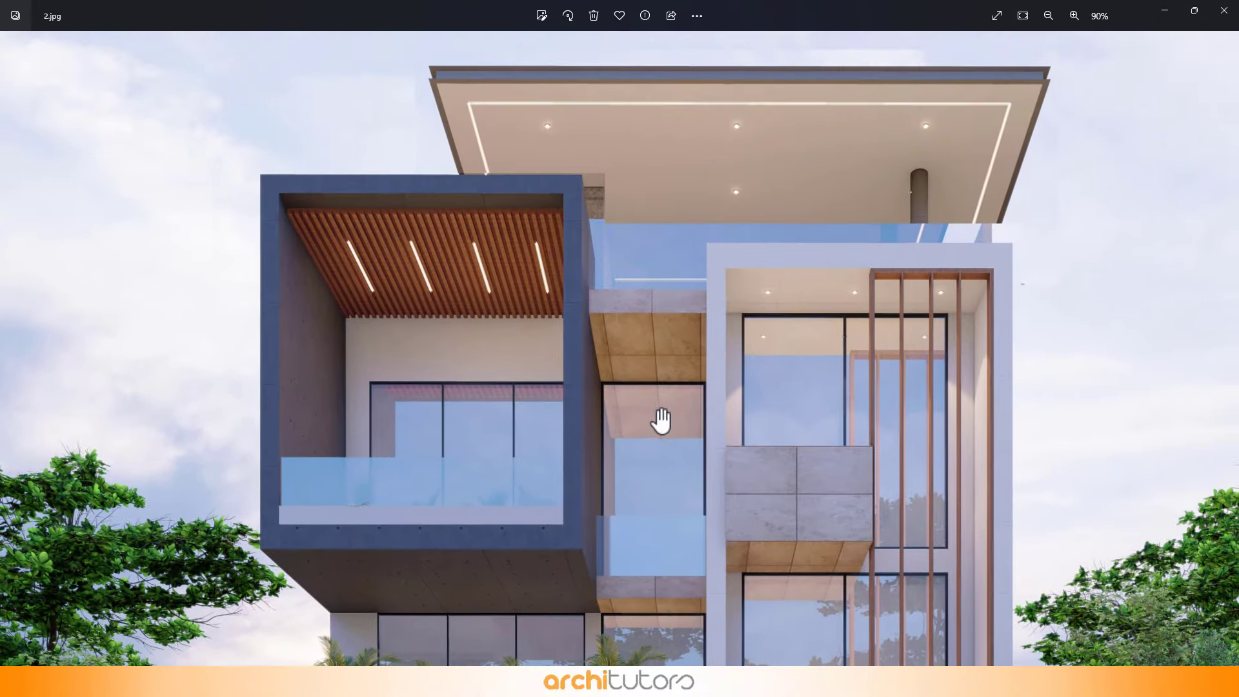
pyautogui.scroll(-2, 662, 387)
pyautogui.scroll(-2, 608, 215)
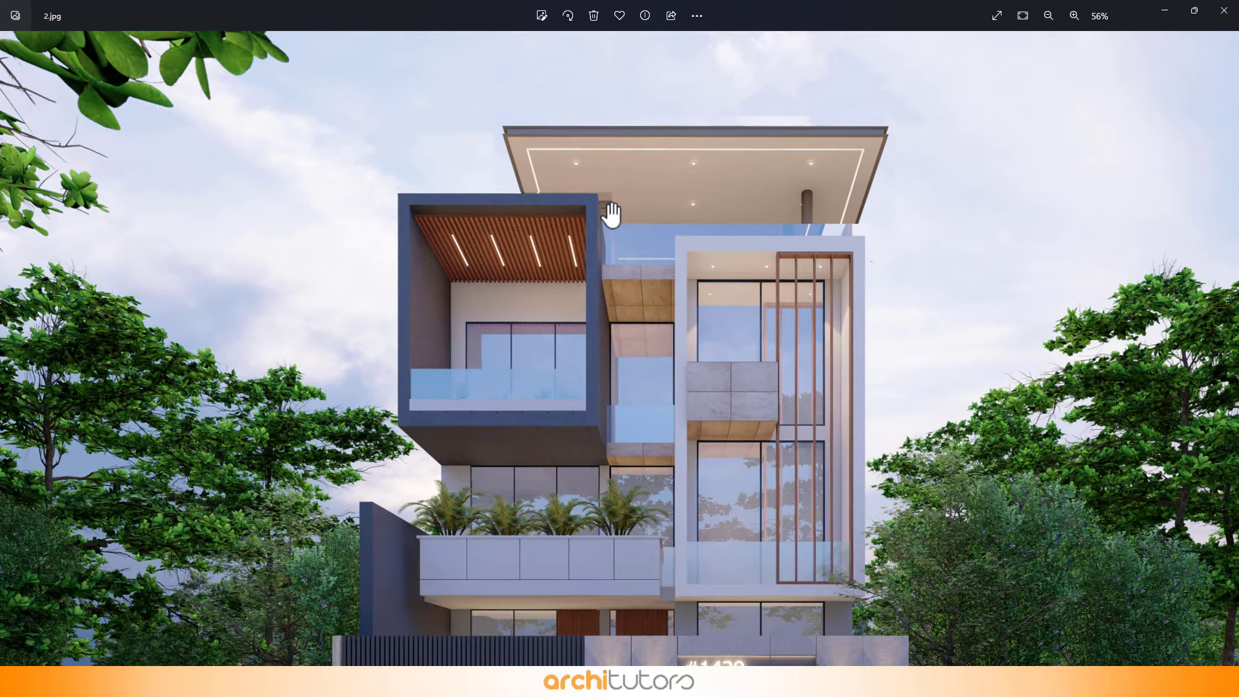
pyautogui.scroll(-1, 610, 212)
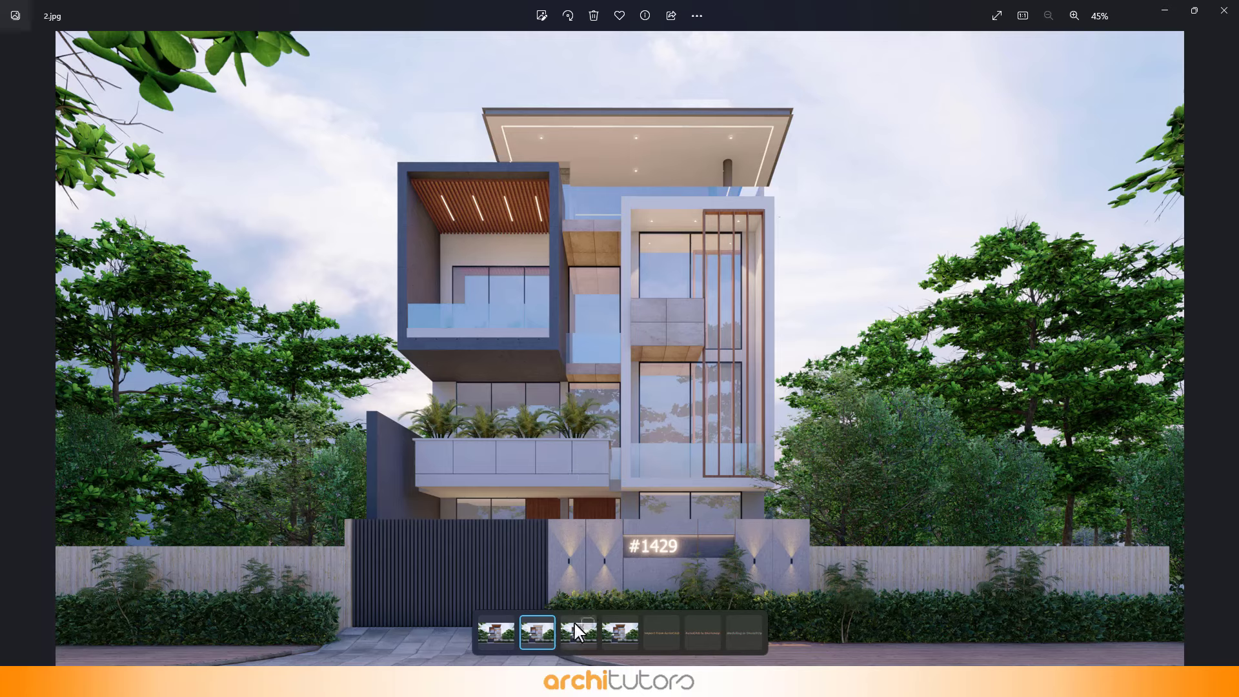
# Add renders 1.jpg, 3.jpg and 4.jpg to the selection with 2.jpg to compare all four side by side.
pyautogui.keyDown('ctrl'); pyautogui.click(506, 624); pyautogui.keyUp('ctrl')
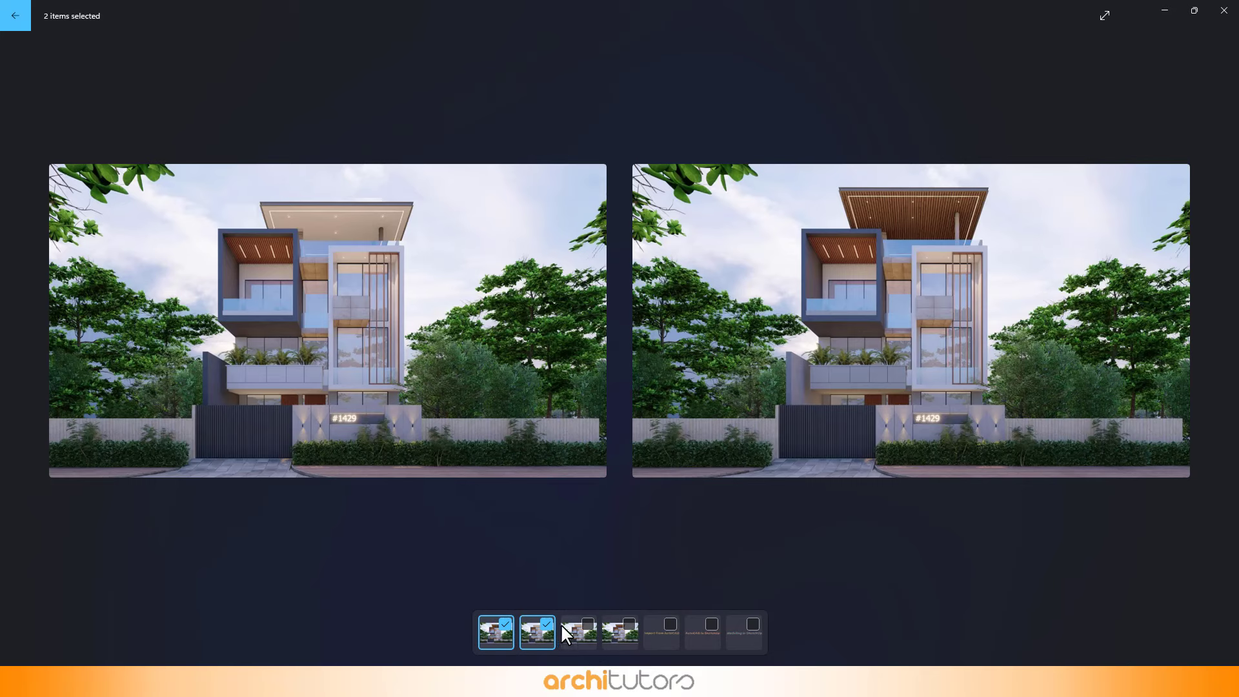
pyautogui.click(586, 623)
pyautogui.click(627, 624)
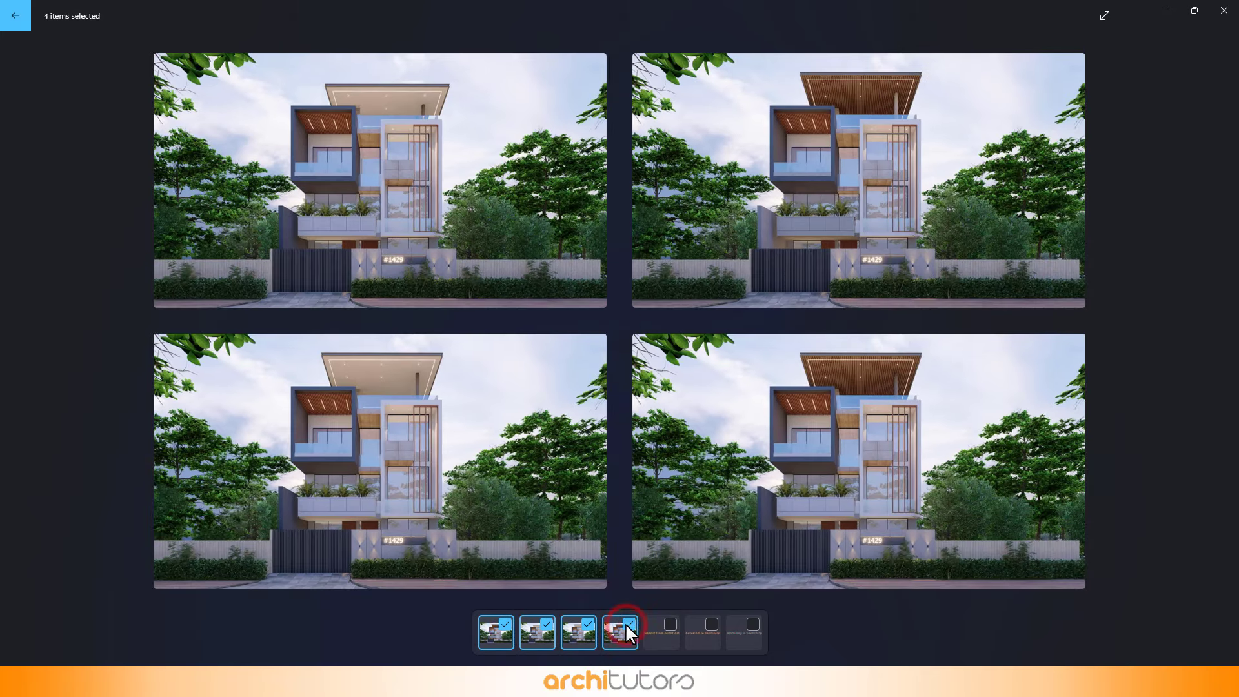